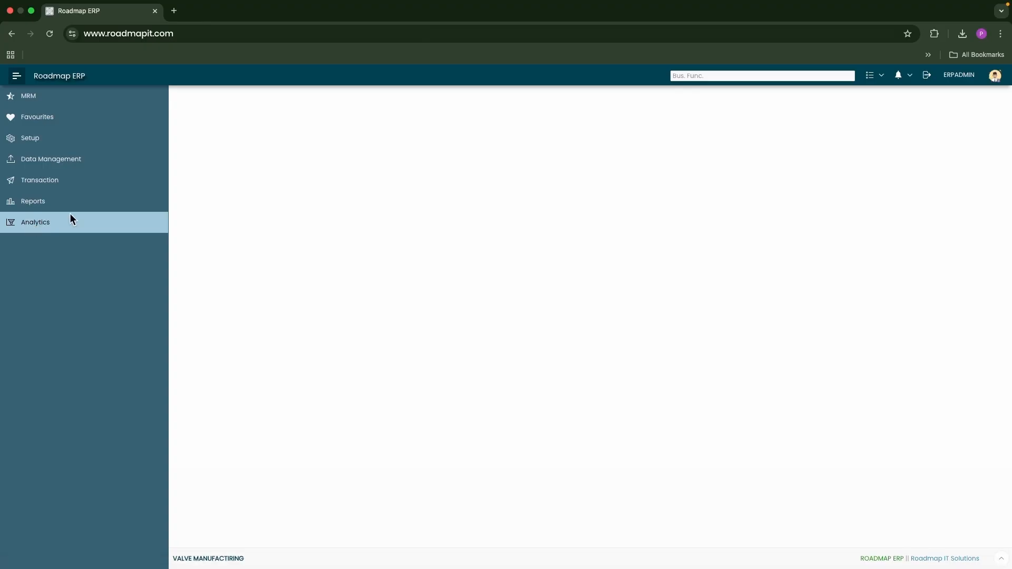
Open the Bill of Materials transaction from the PP & Shop Floor planning functions
click(65, 181)
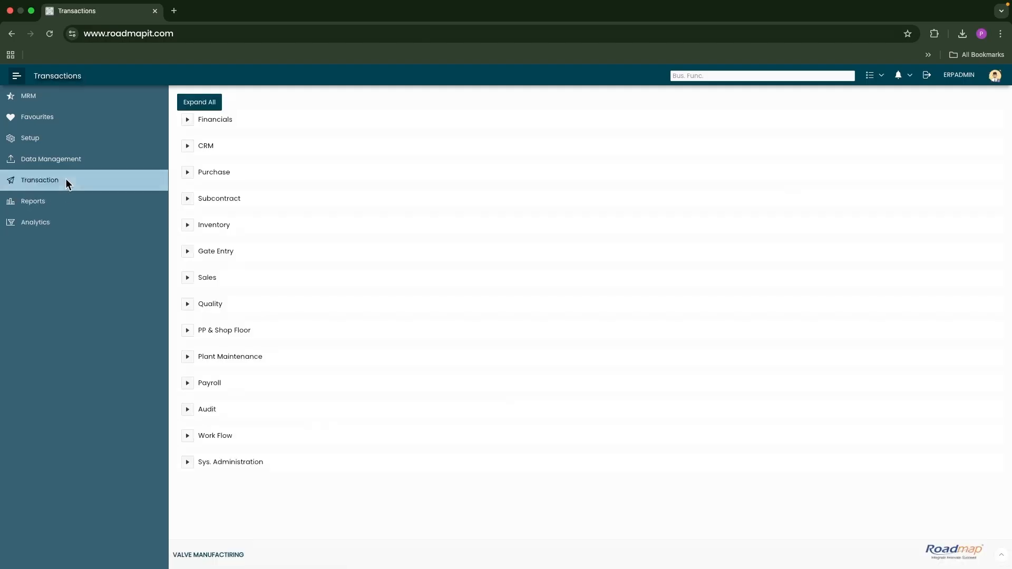
click(188, 331)
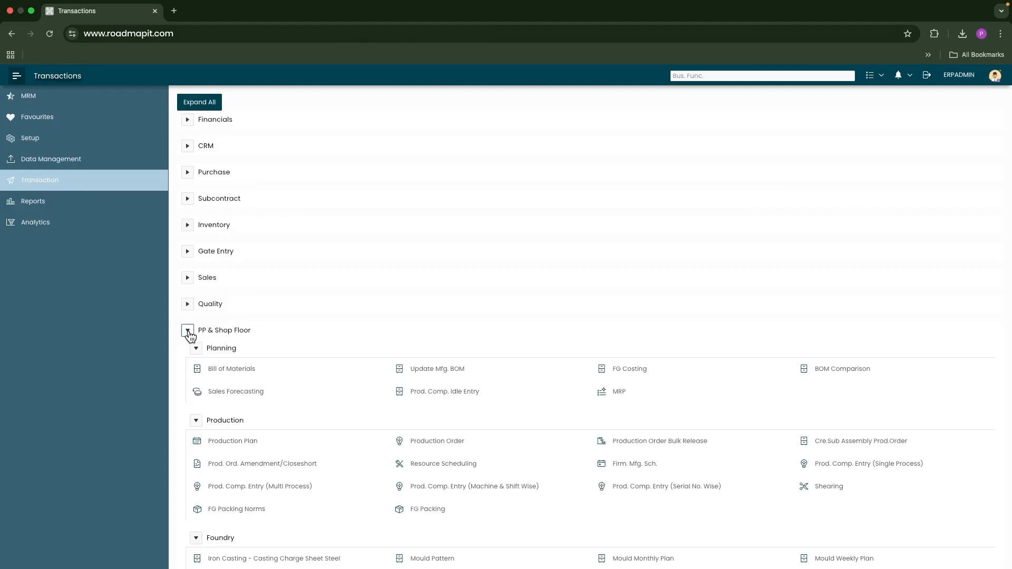
click(237, 374)
Find the bill of materials whose parent item is FINAL VALVE (V0L1-SW-ST-B020-001AA-001) and open it
click(166, 149)
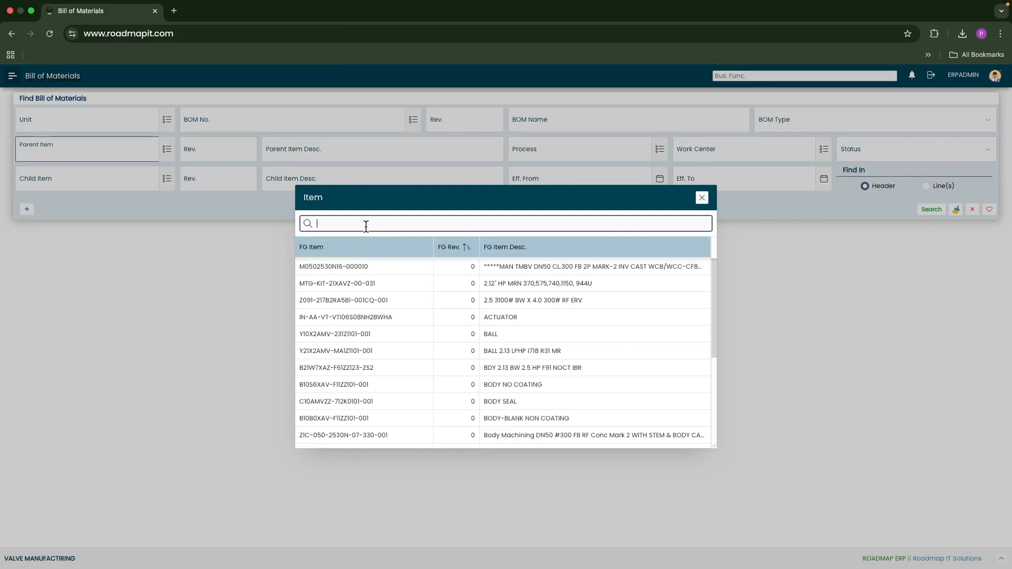
text(final valve)
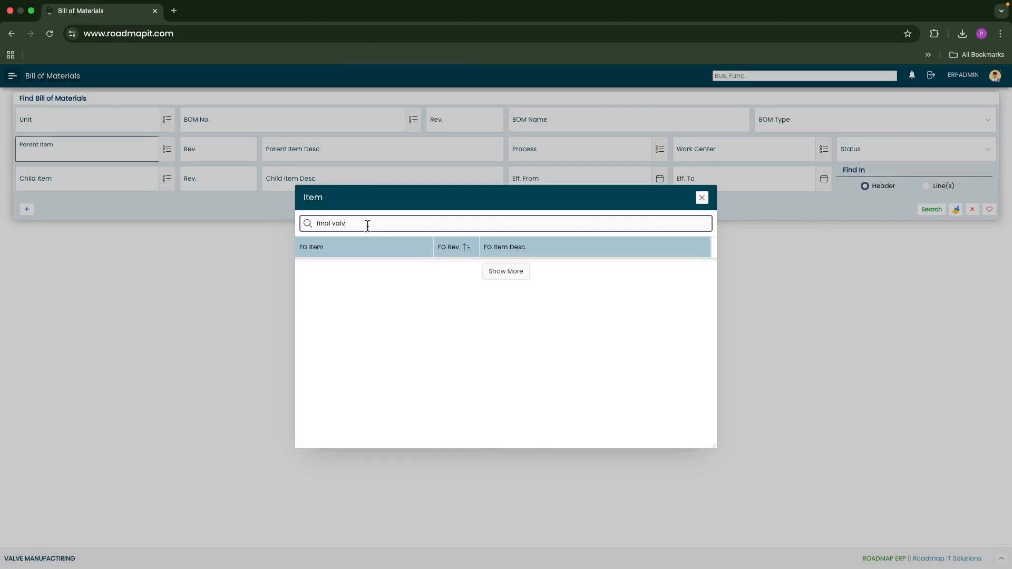
click(333, 267)
click(929, 209)
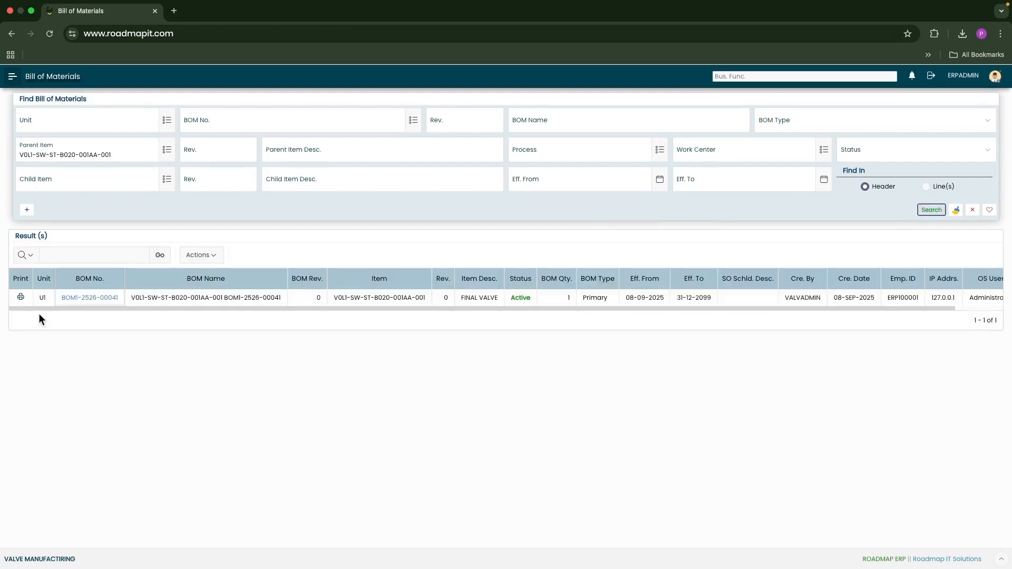
click(84, 298)
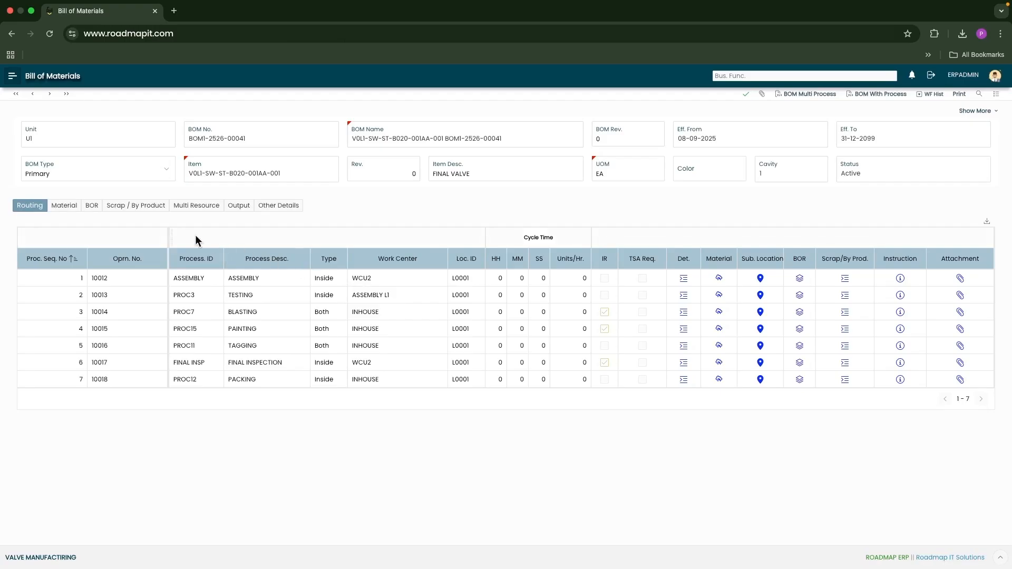
Examine the FINAL VALVE BOM's material lines, checking the process, item, description, required quantity, source warehouse and child BOM number
click(63, 206)
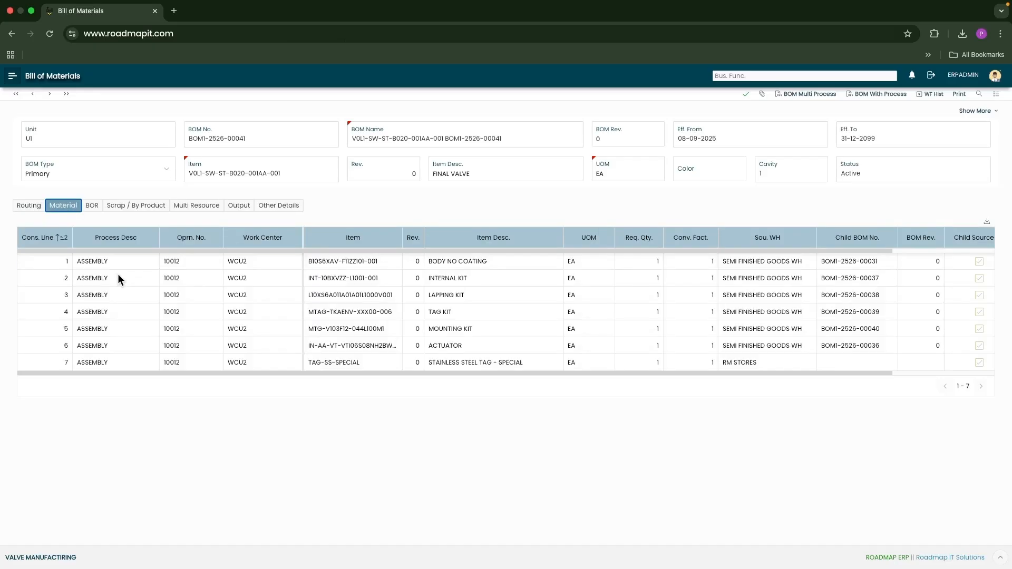
click(125, 262)
click(343, 266)
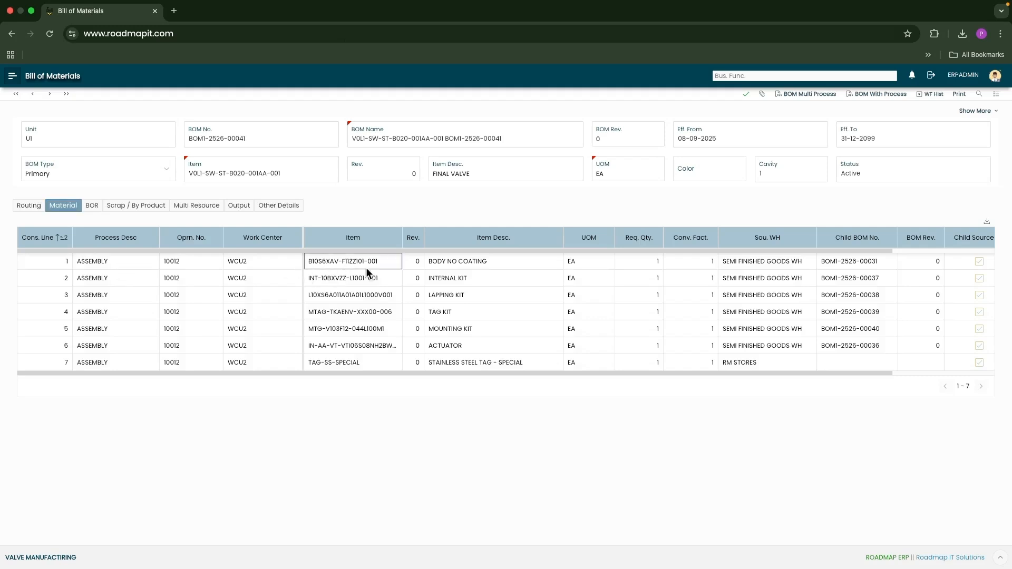
click(465, 263)
click(384, 264)
click(495, 263)
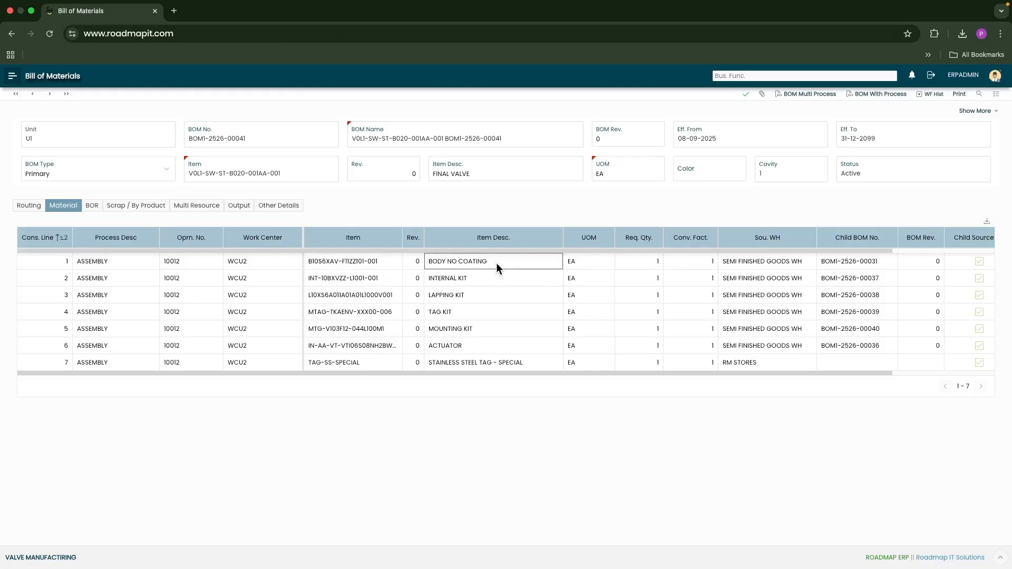
click(636, 259)
click(767, 262)
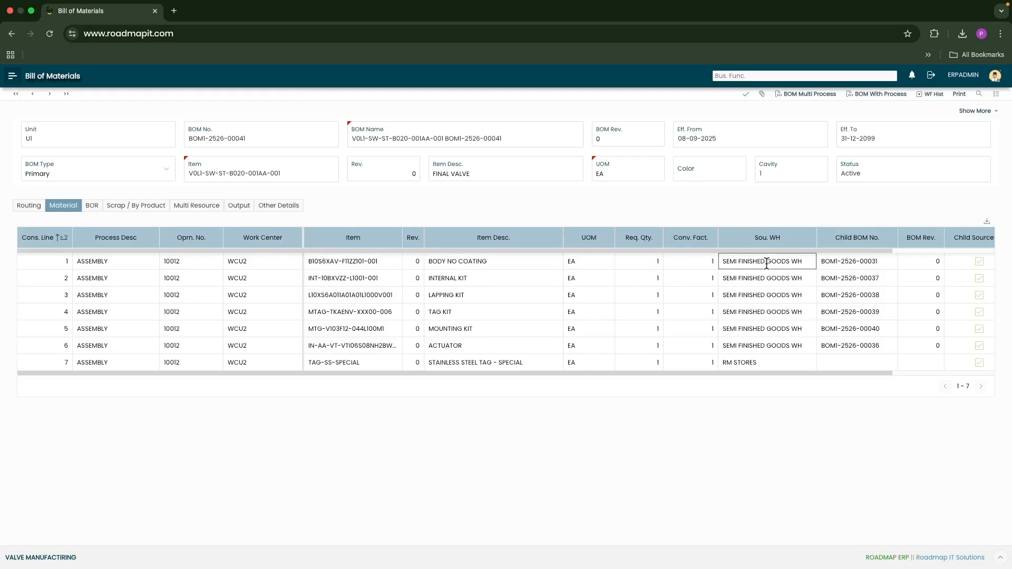
click(880, 267)
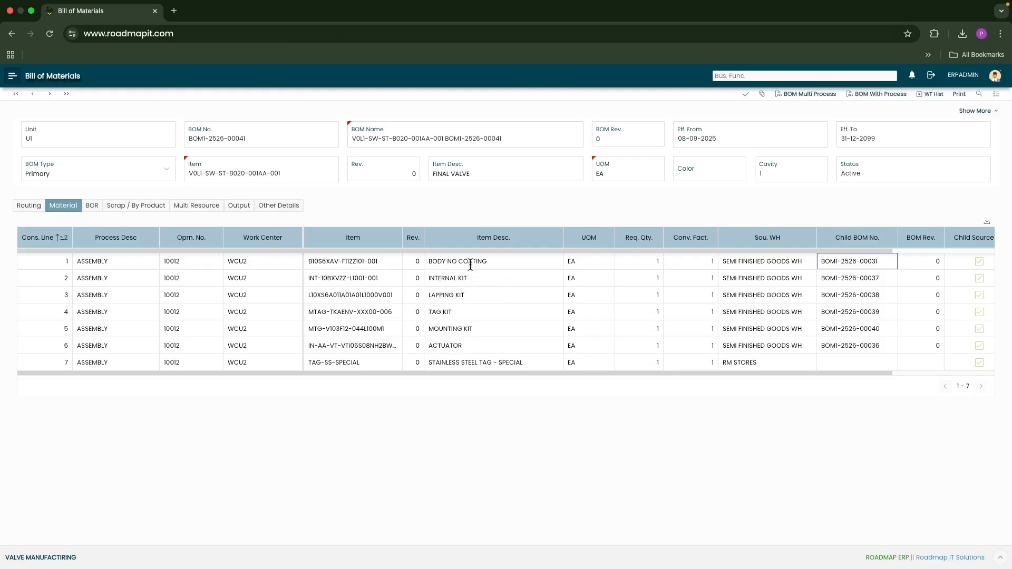
click(881, 279)
click(881, 295)
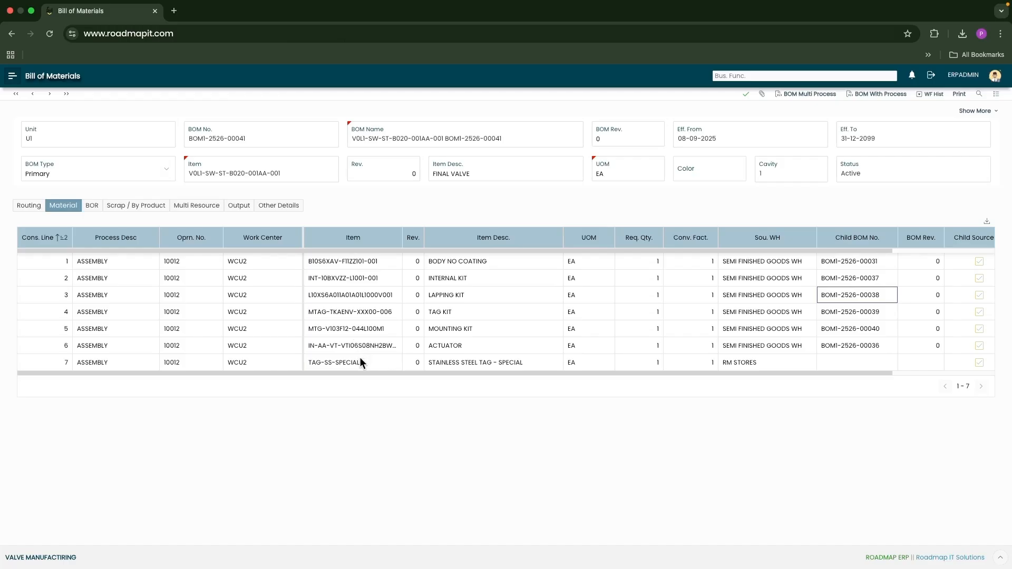
Open the process-wise BOM tree and expand the ASSEMBLY process and its BODY NO COATING branch down to the rod
click(277, 207)
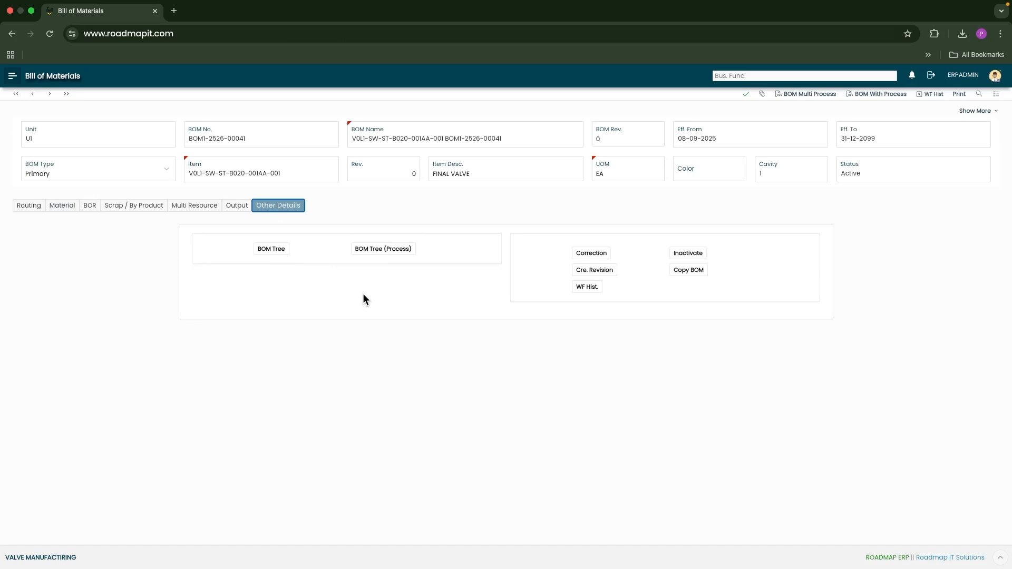
click(376, 253)
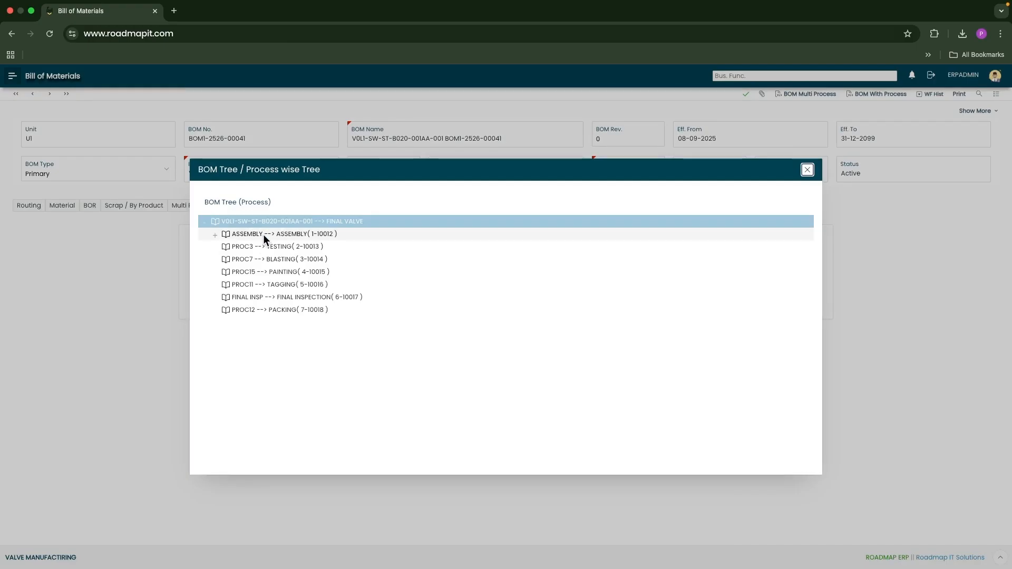
click(215, 235)
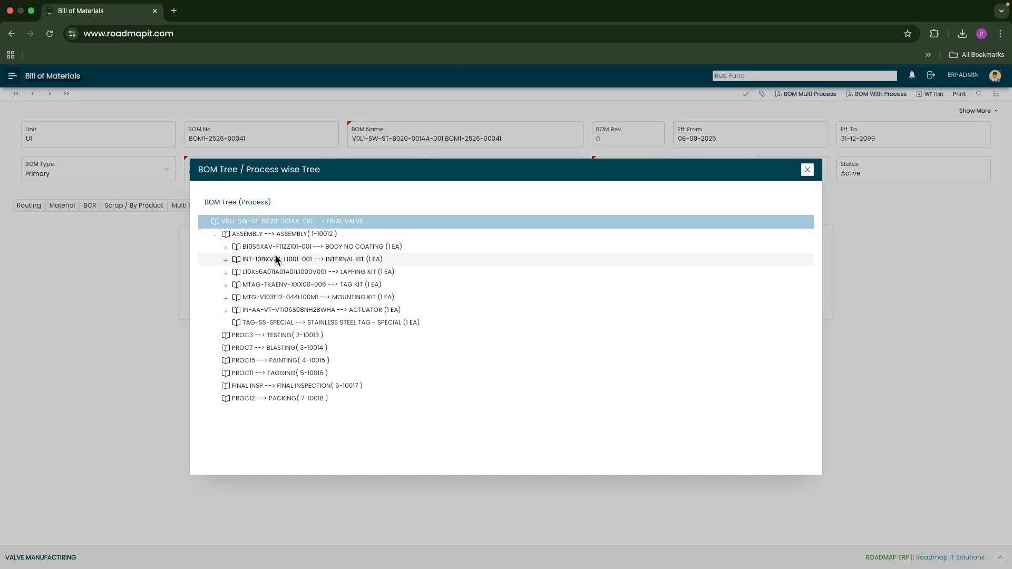
click(226, 248)
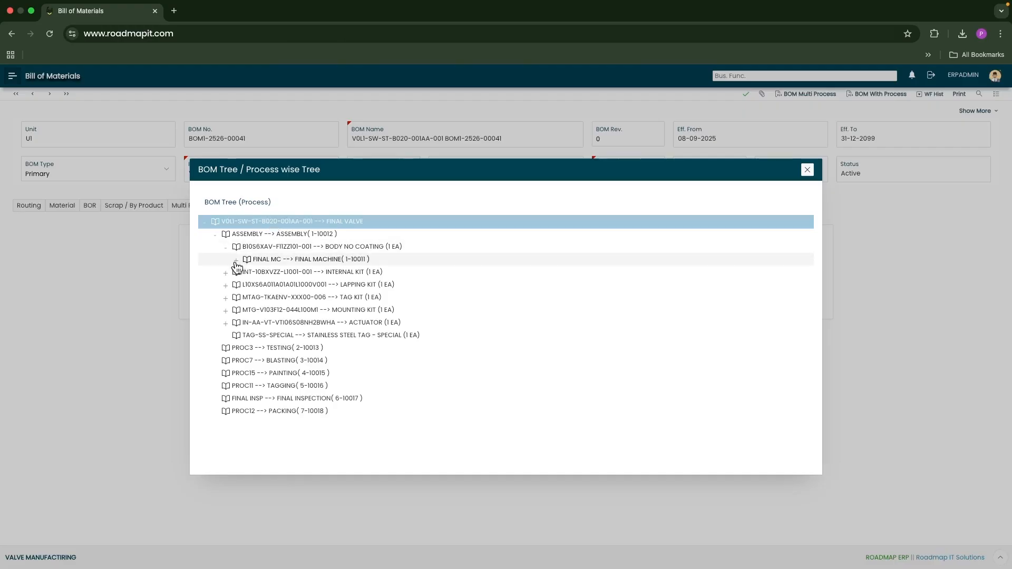
click(237, 260)
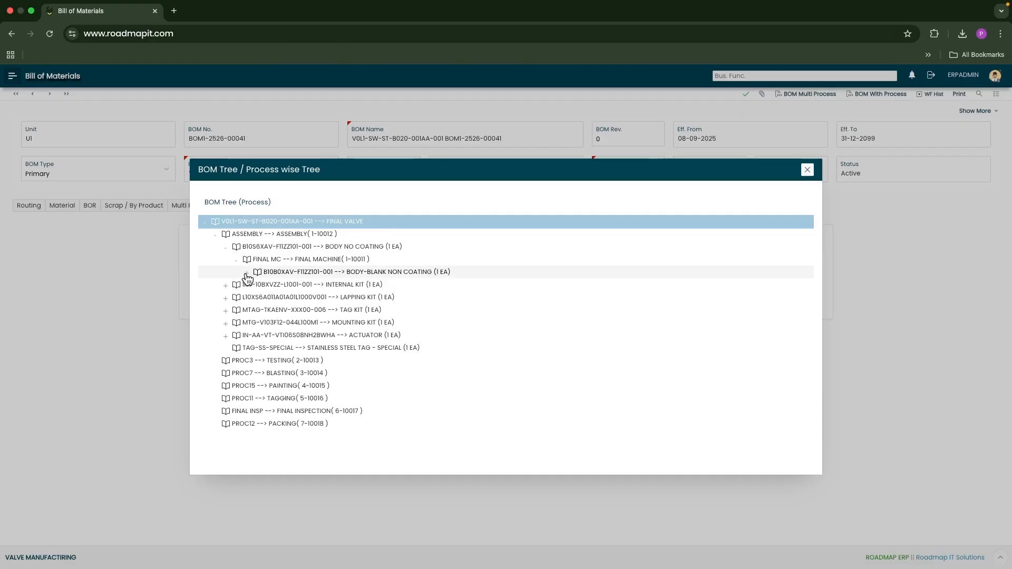
click(246, 274)
click(258, 285)
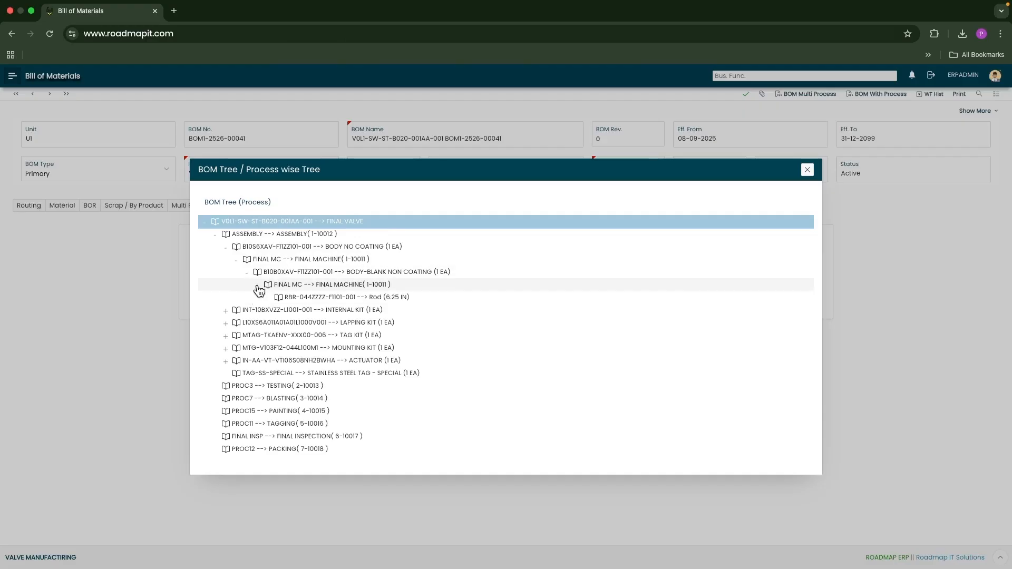
Expand the INTERNAL KIT branch through BODY SEAL and its coating process, and close the process-wise tree
click(226, 311)
click(236, 323)
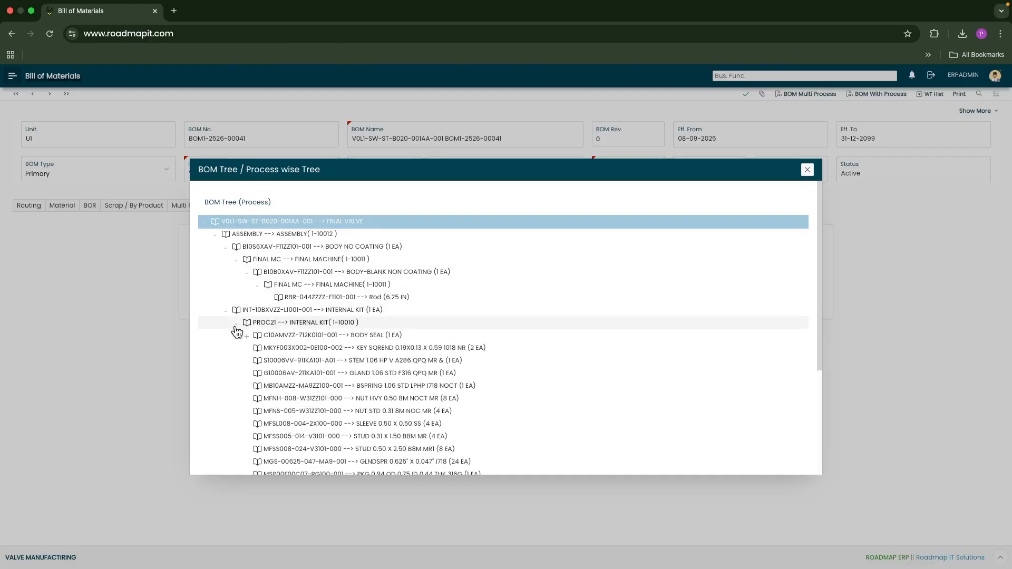
click(246, 335)
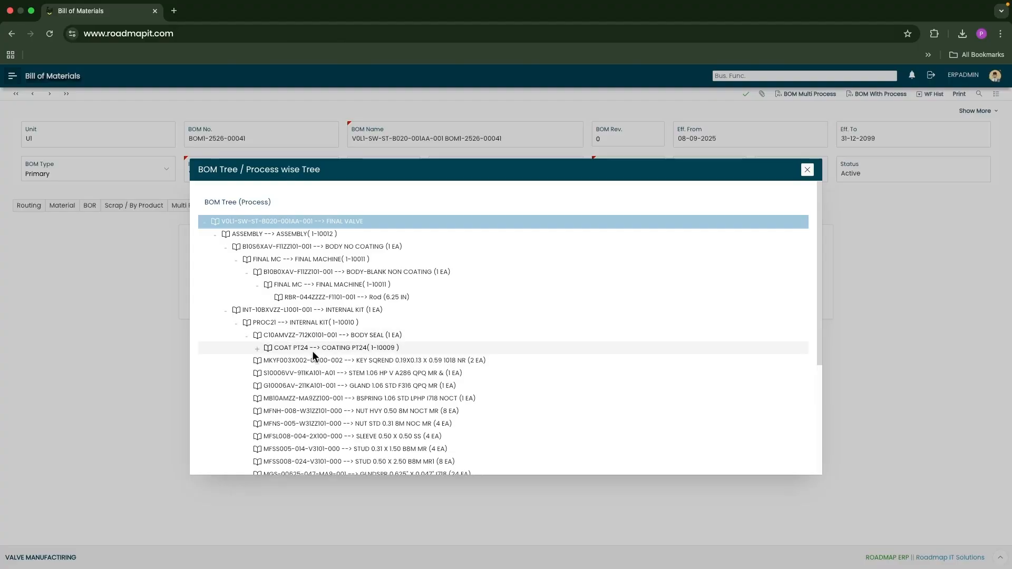
click(257, 349)
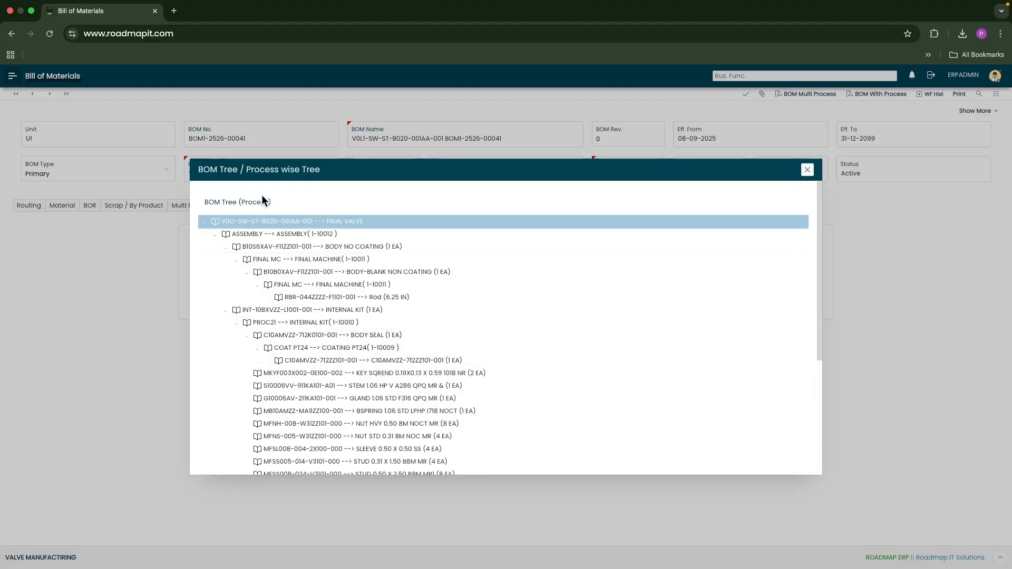
click(806, 169)
View the plain BOM tree with the BODY NO COATING, INTERNAL KIT and BODY SEAL branches expanded, and close it
click(257, 250)
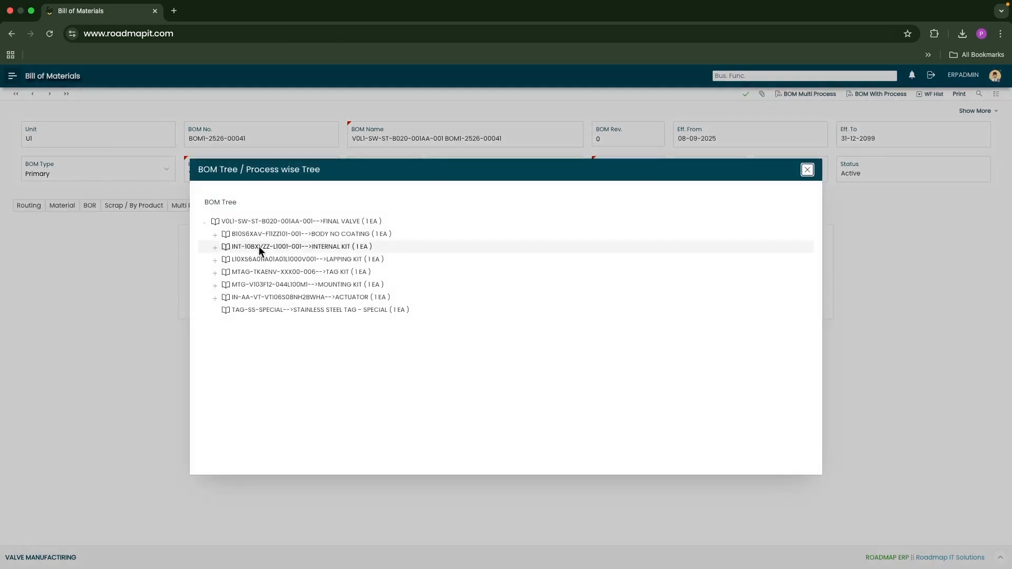
click(215, 235)
click(225, 247)
click(215, 272)
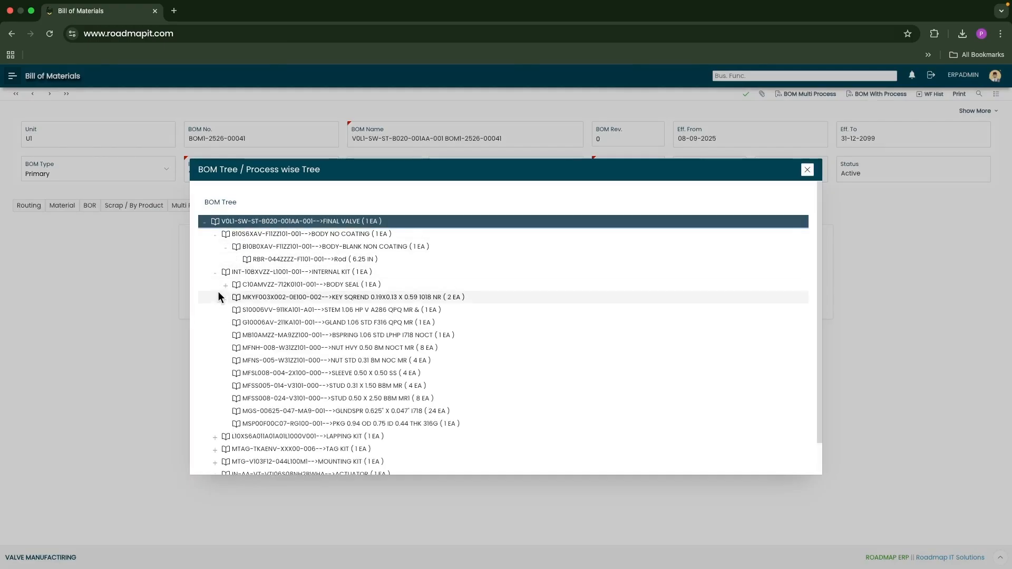
click(227, 286)
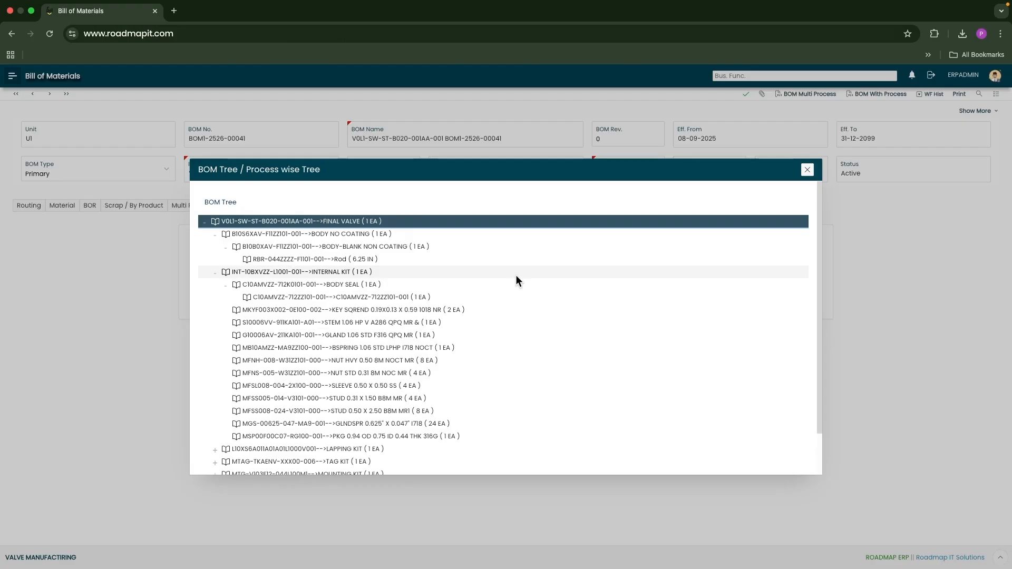
click(807, 169)
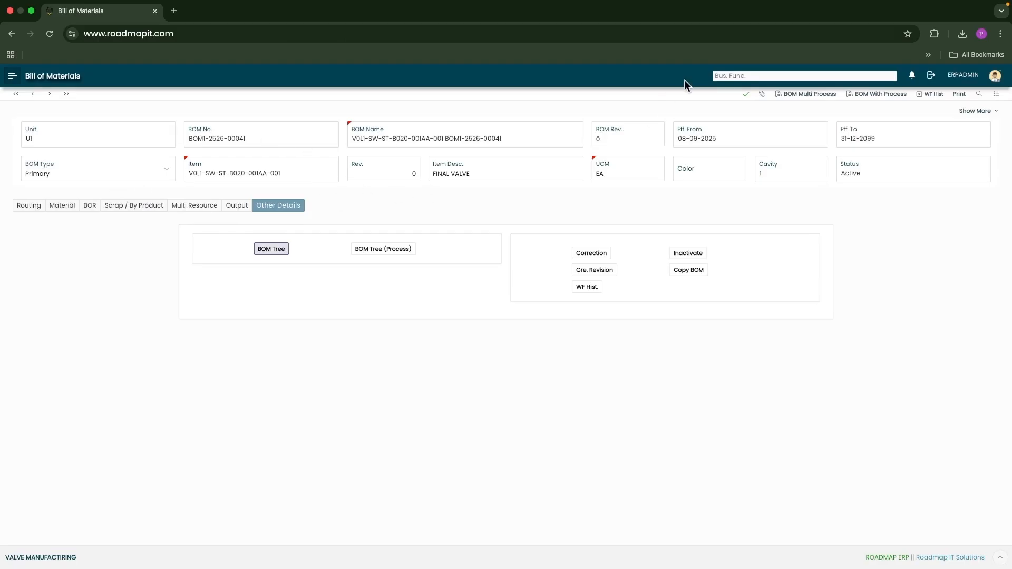
Leave the bill of materials and open the Sales Order transaction from the Sales functions
click(12, 76)
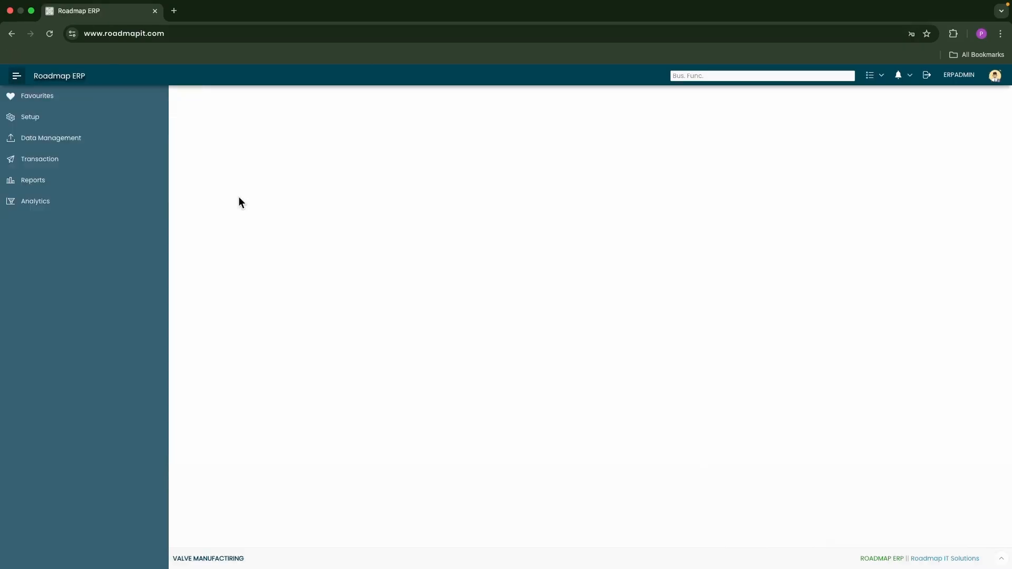
click(47, 164)
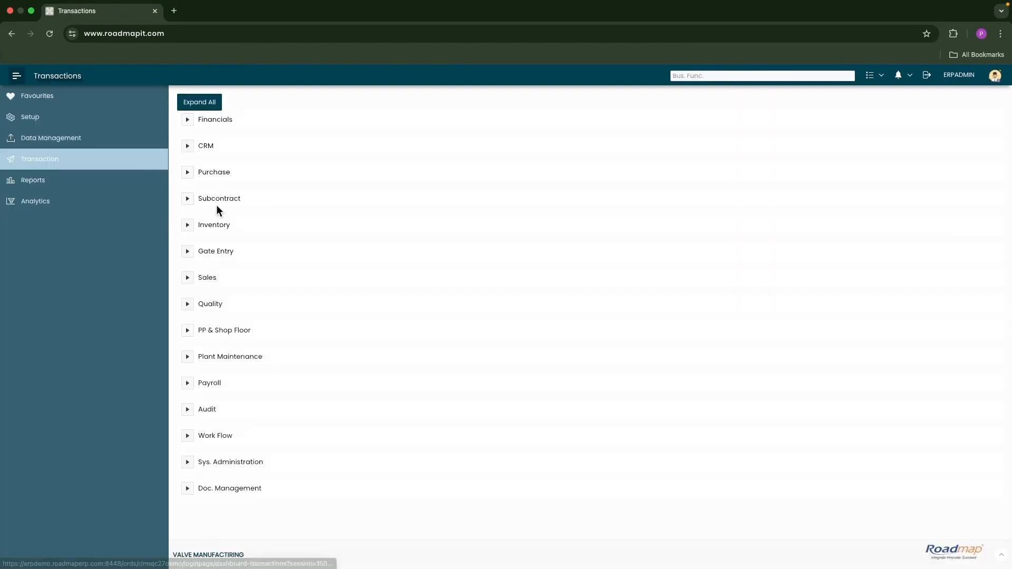
click(187, 277)
click(443, 324)
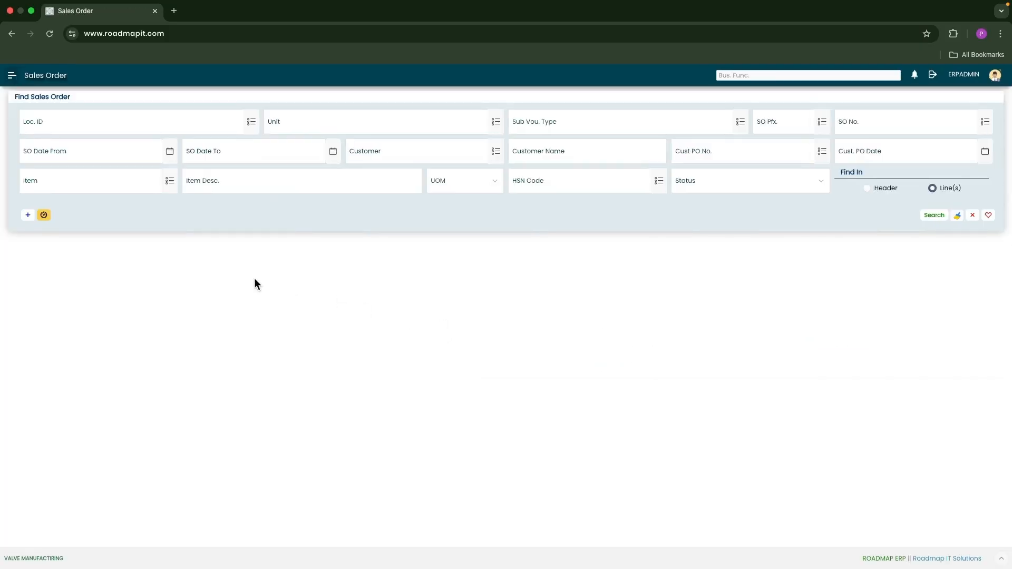
Create a new sales order header for the customer MOHAN ENTERPIRSE
click(28, 216)
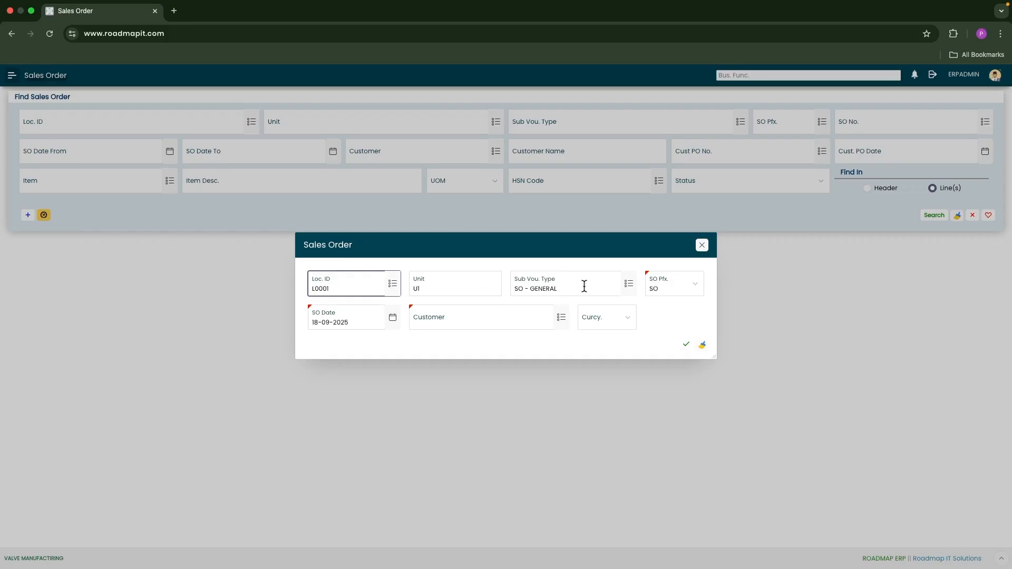
click(517, 310)
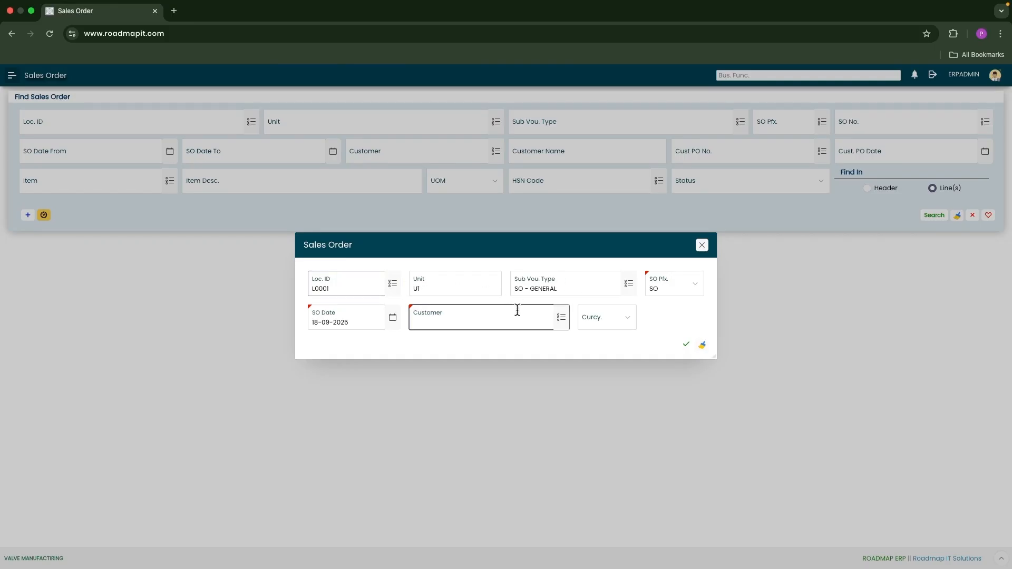
click(562, 318)
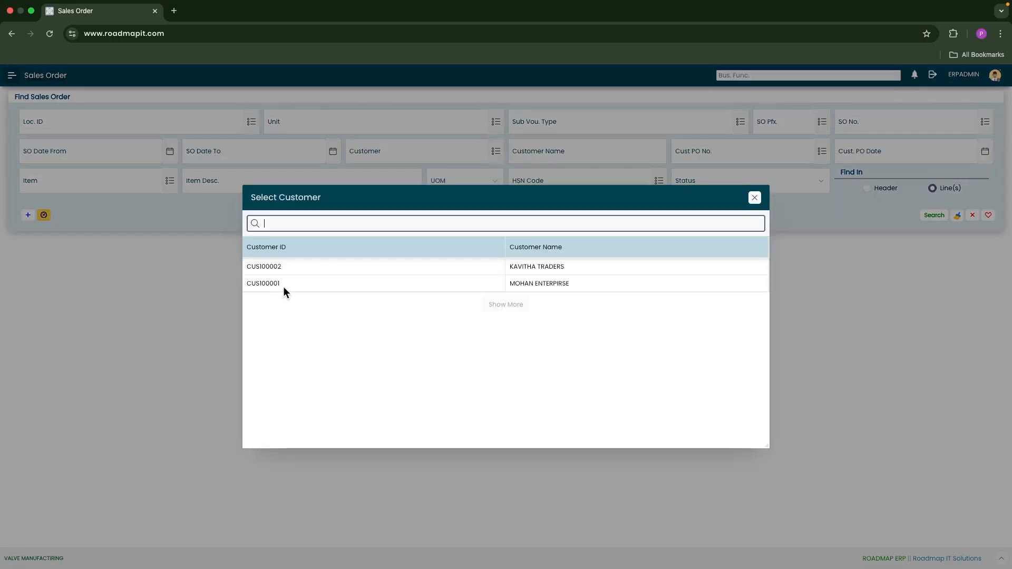
click(284, 285)
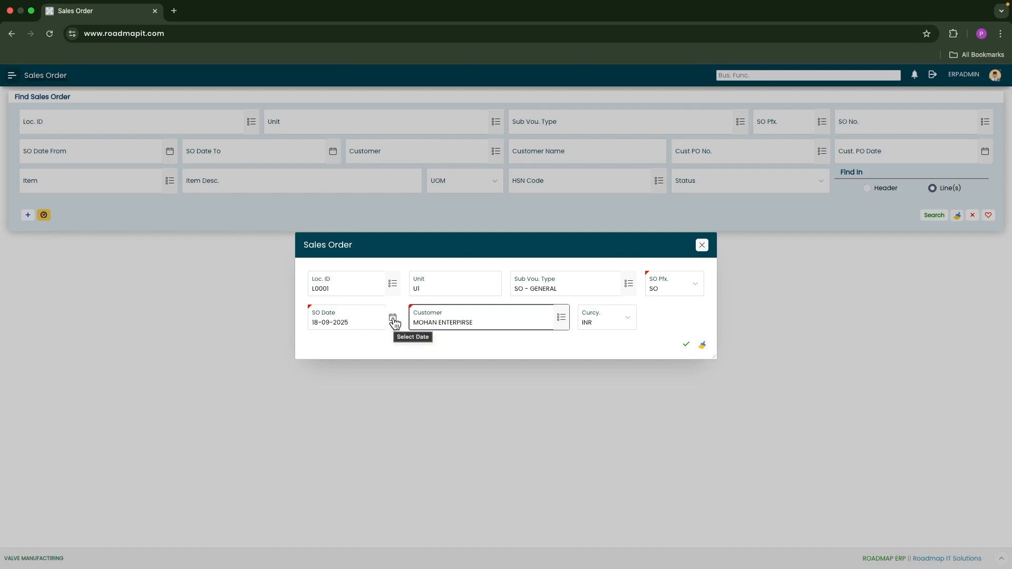
click(686, 345)
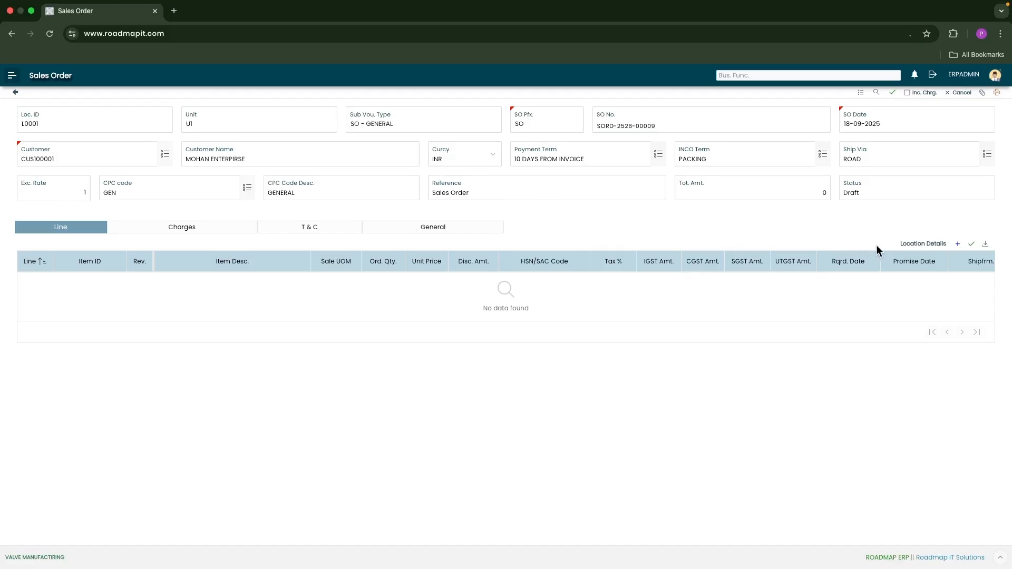
Add a line to the sales order for the item FINAL VALVE
click(958, 248)
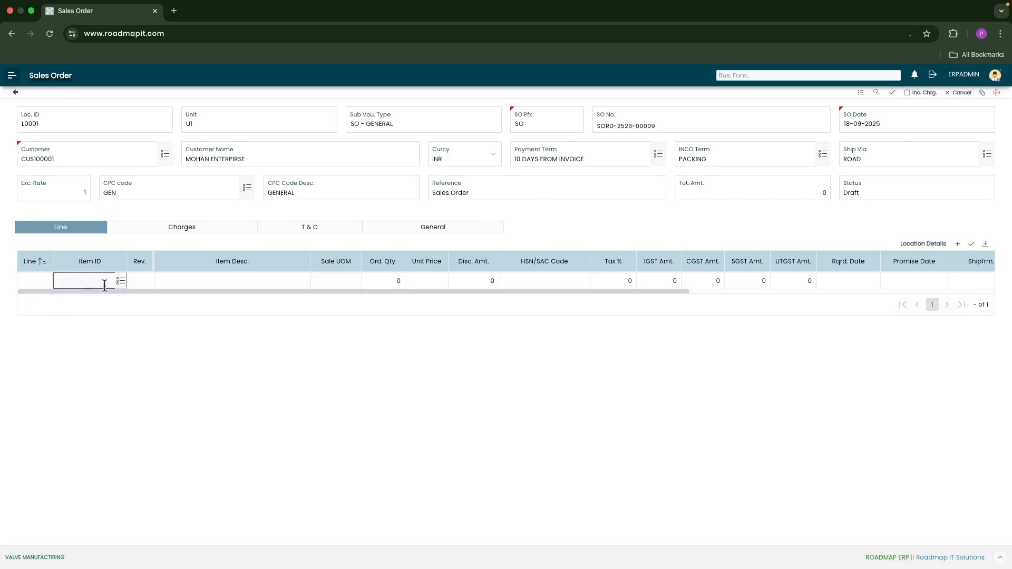
click(120, 281)
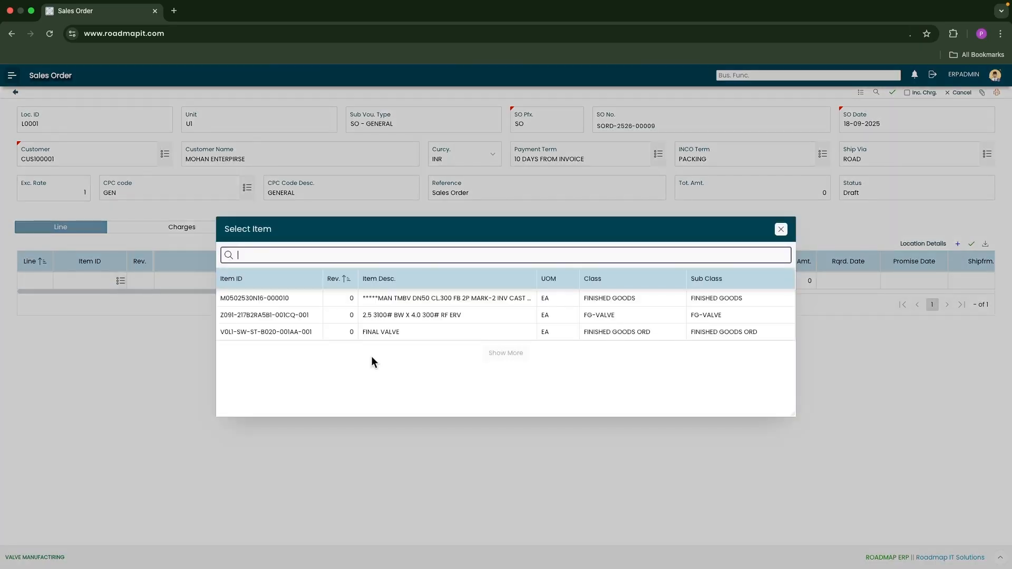
click(379, 333)
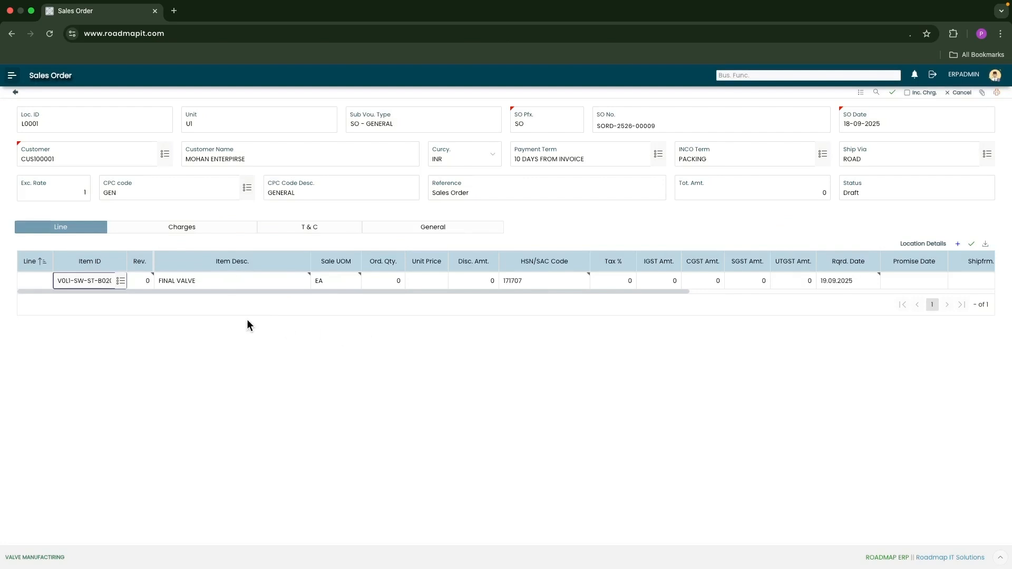
key(Tab)
Set the FINAL VALVE line's order quantity to 10 and its unit price to 250000
click(360, 283)
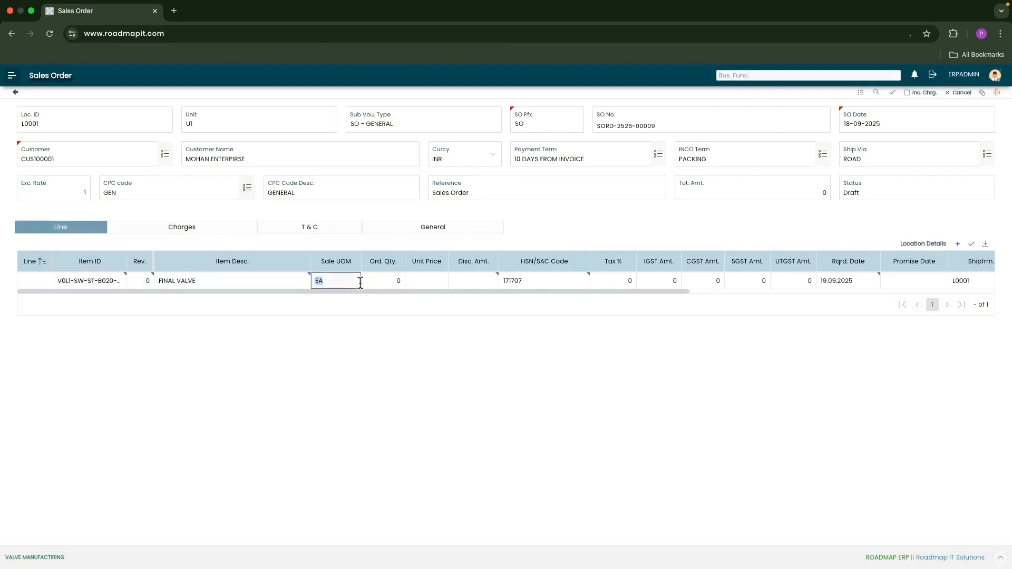
click(369, 286)
key(Tab)
text(25000)
text(0)
key(Tab)
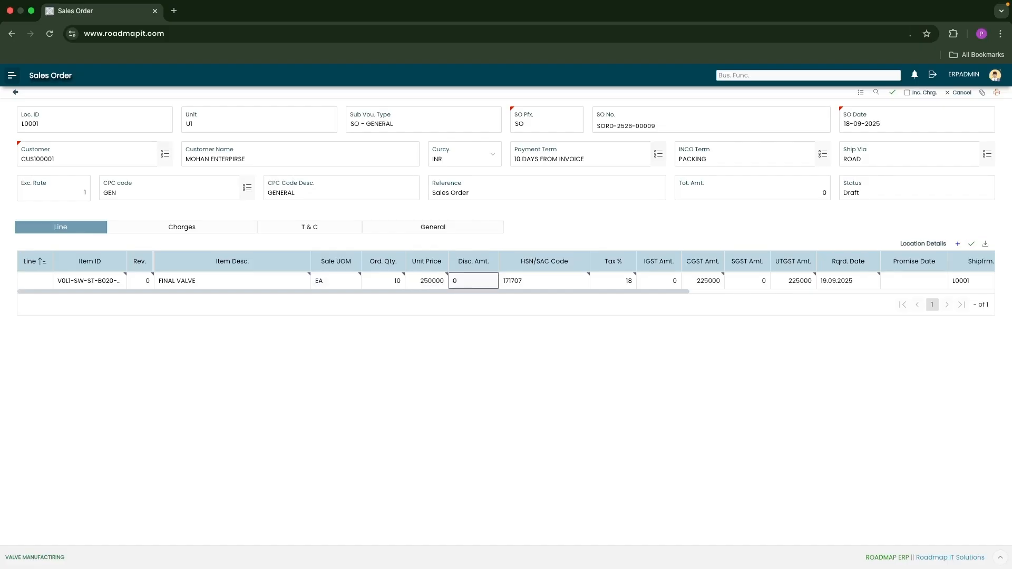
Keep the line's discount and tax values, set its required date to 30-09-2025, and save the line
key(Tab)
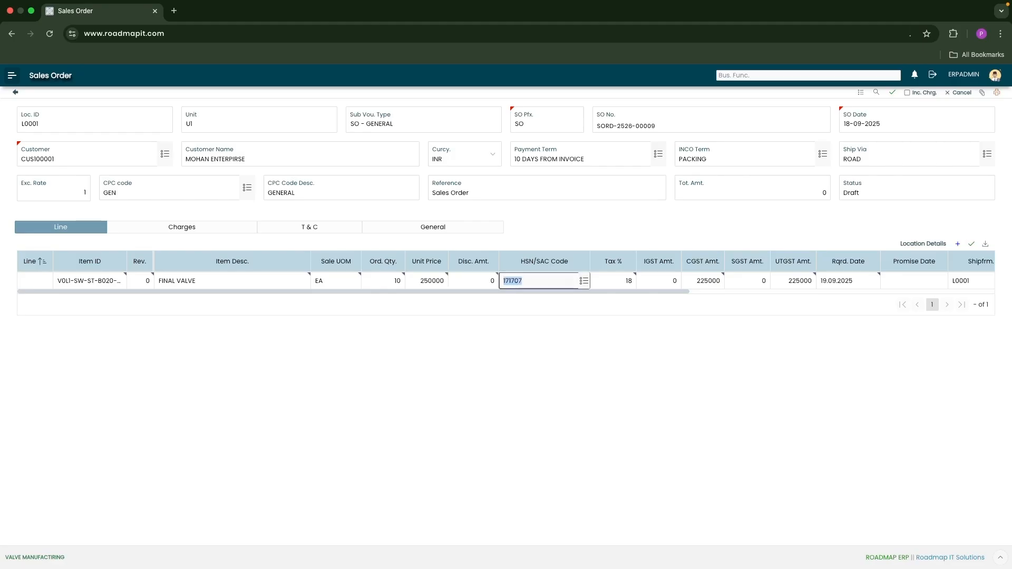
key(Tab)
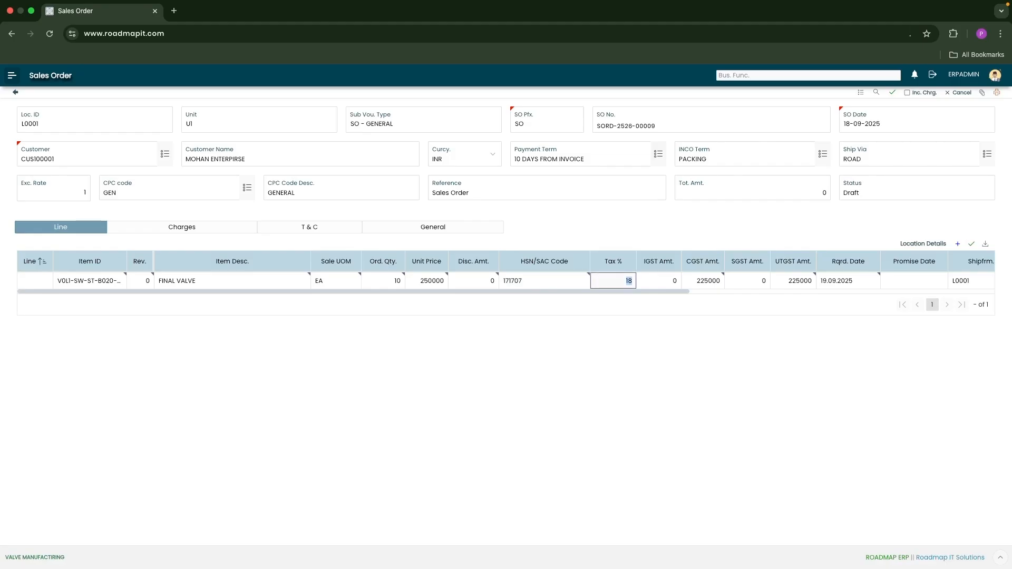
click(702, 283)
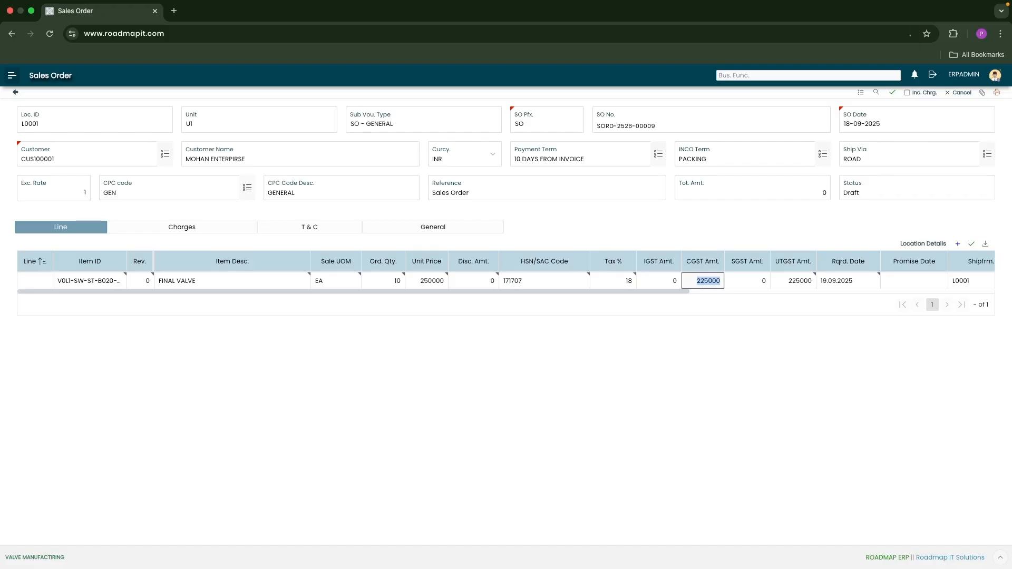
key(Tab)
key(Tab)
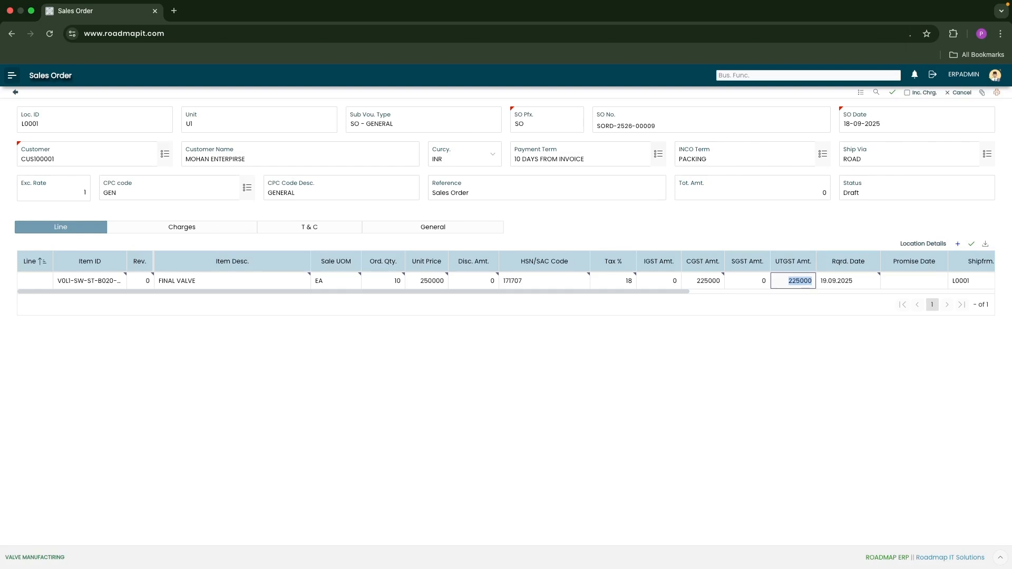
key(Tab)
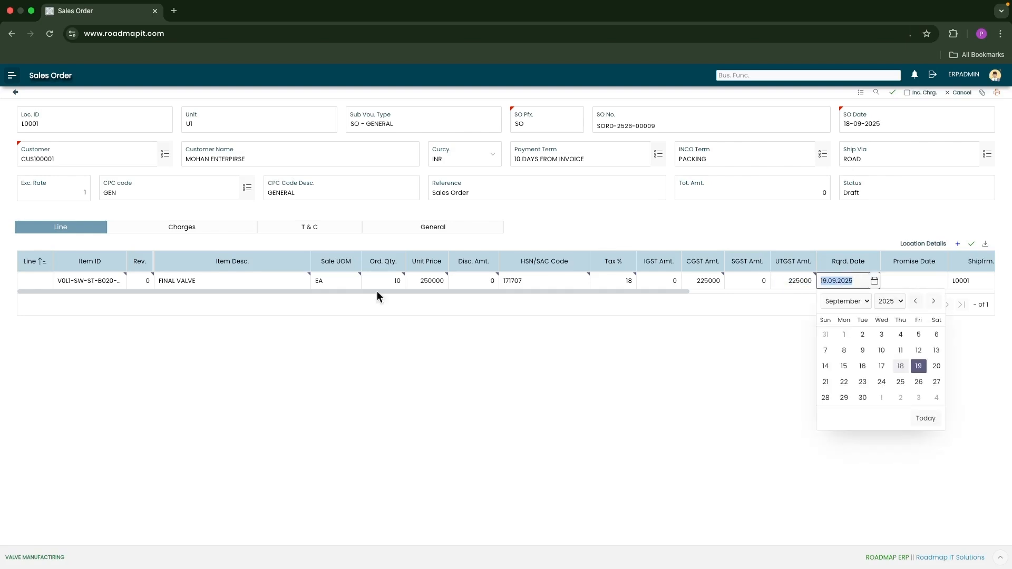
click(862, 398)
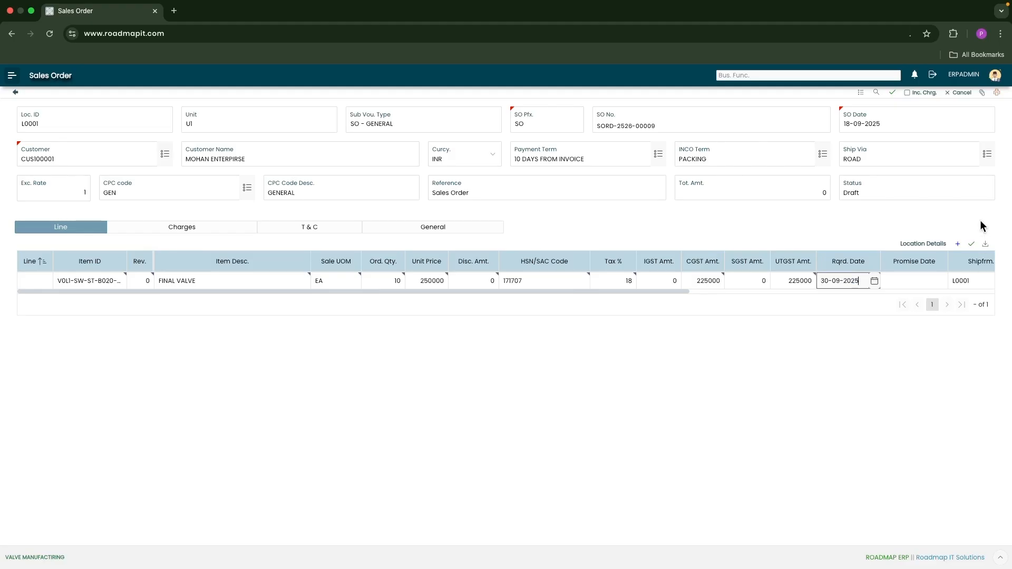
click(970, 244)
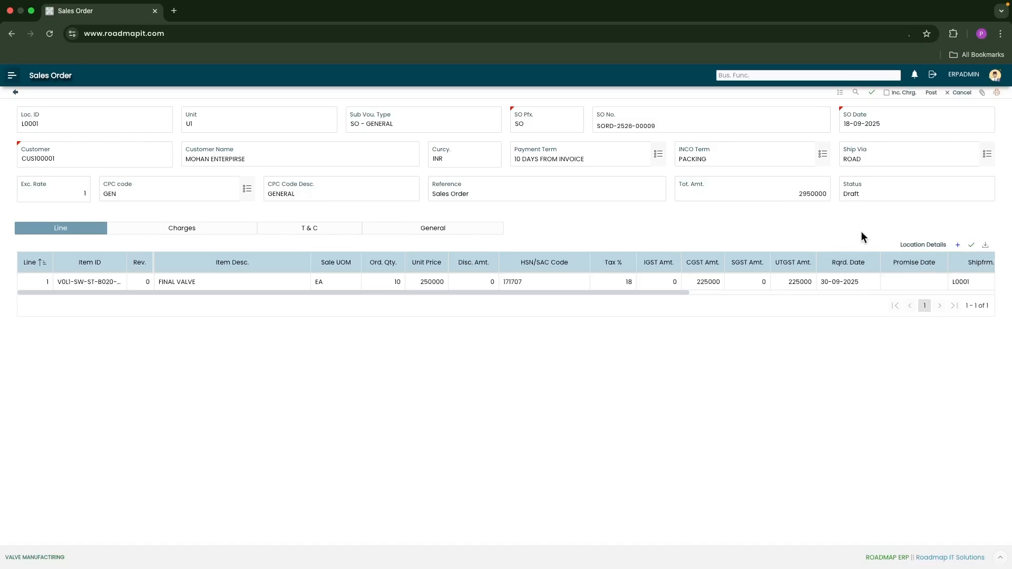
Post the sales order with medium priority for approval, and approve it from the approver's pending document approvals
click(930, 93)
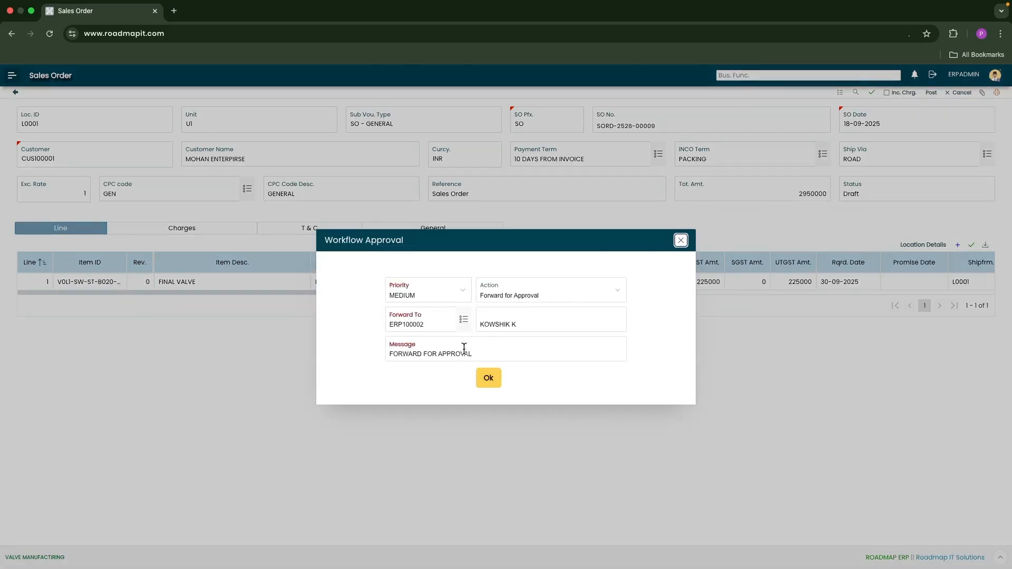
click(488, 380)
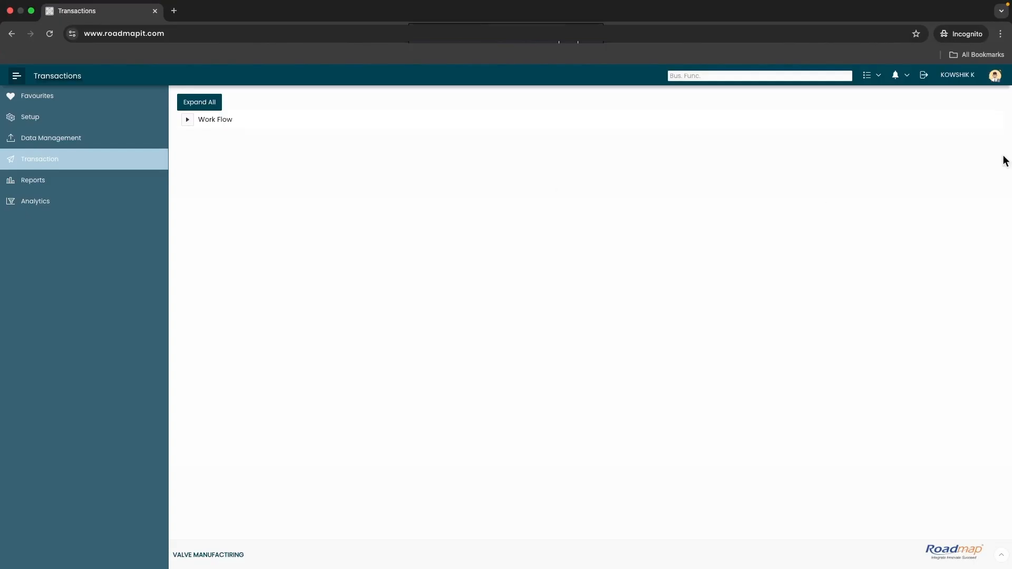
click(906, 78)
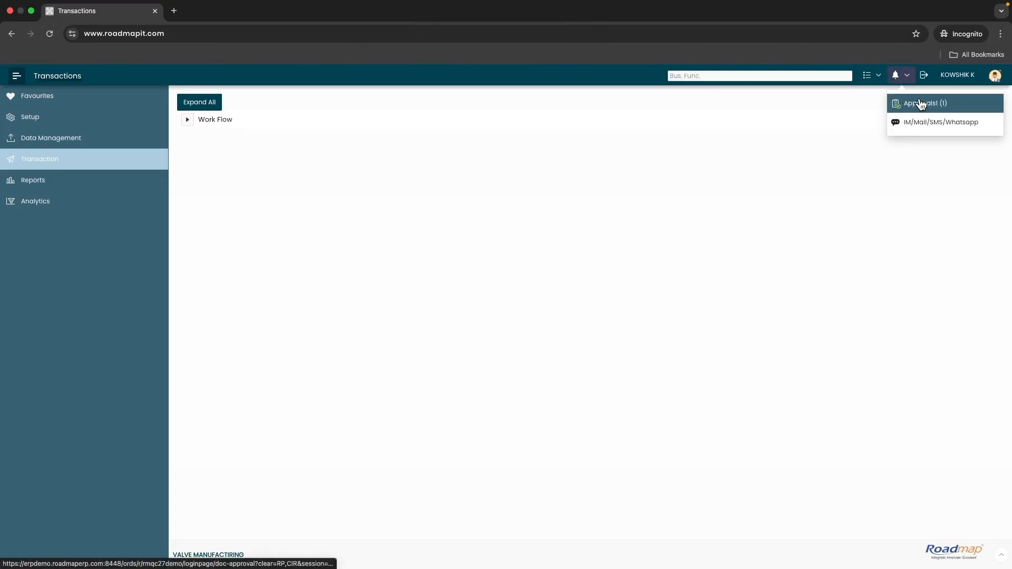
click(921, 103)
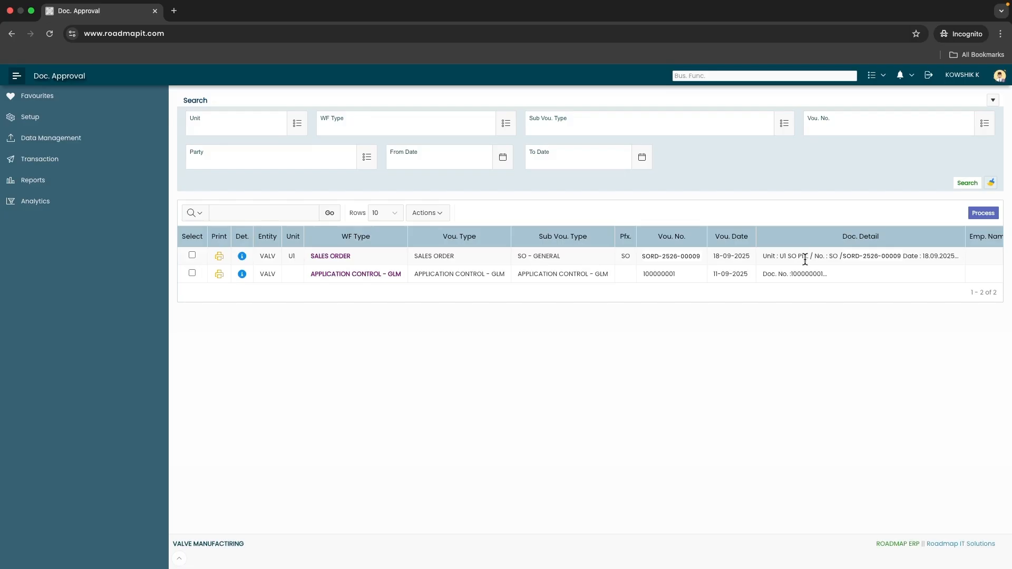
click(191, 255)
click(976, 216)
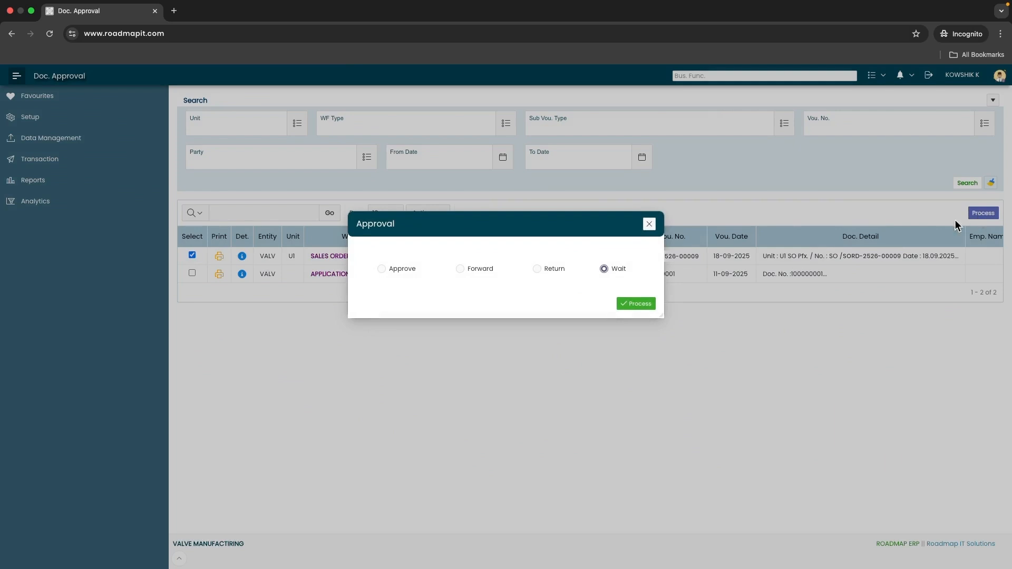
click(398, 273)
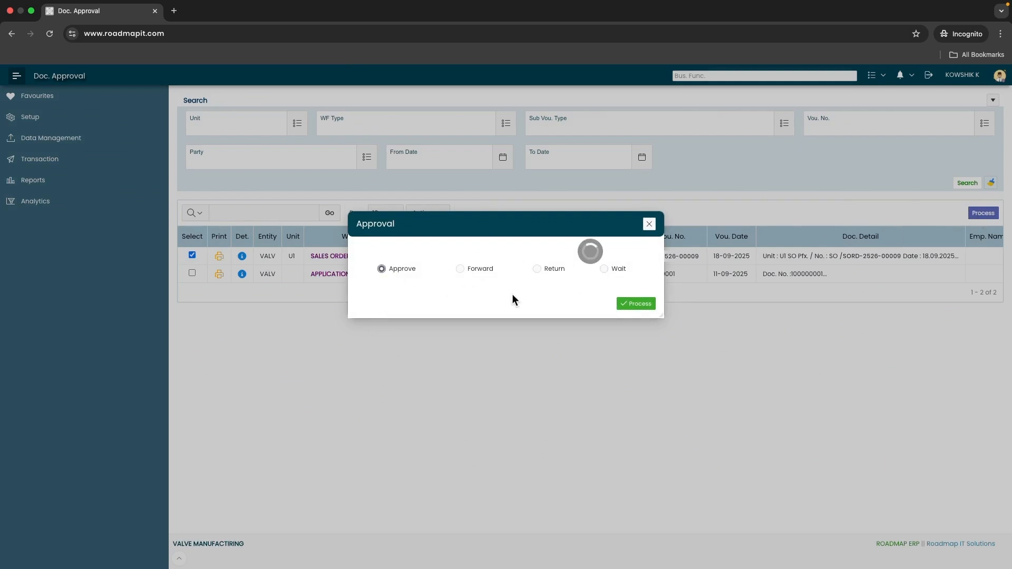
click(640, 305)
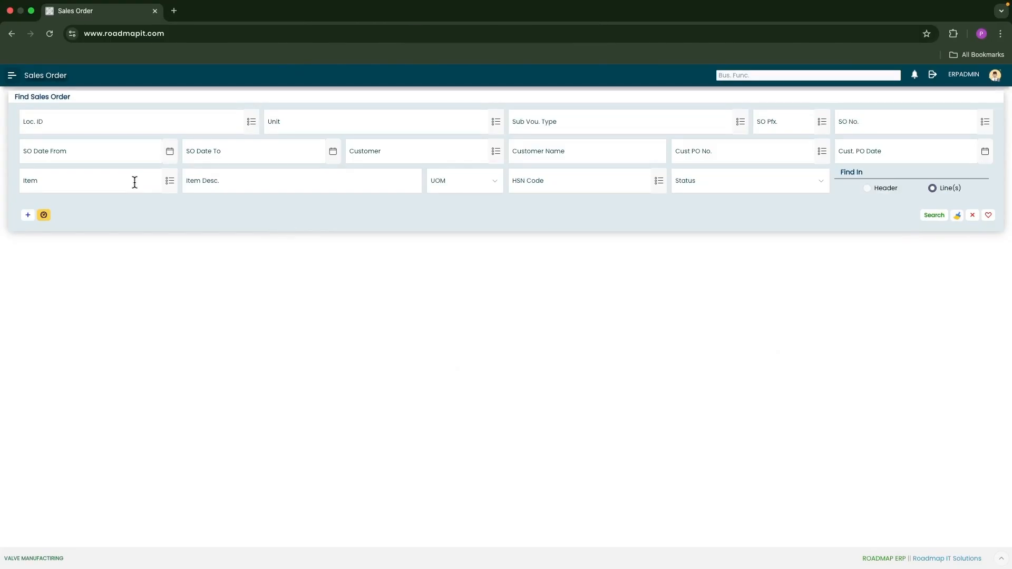
Return to the administrator's session and open the MRP transaction from the PP & Shop Floor planning functions
click(12, 76)
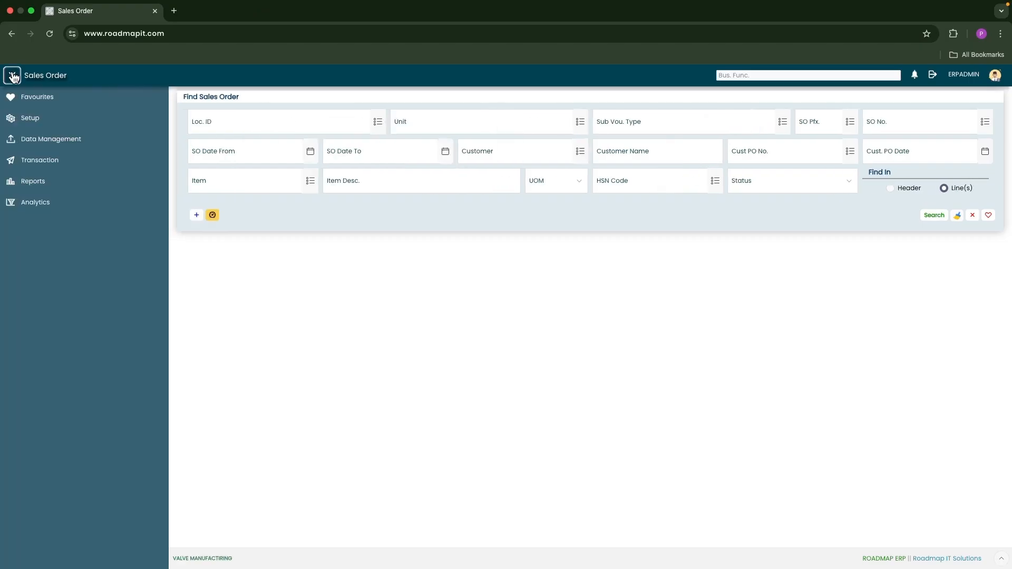
click(39, 158)
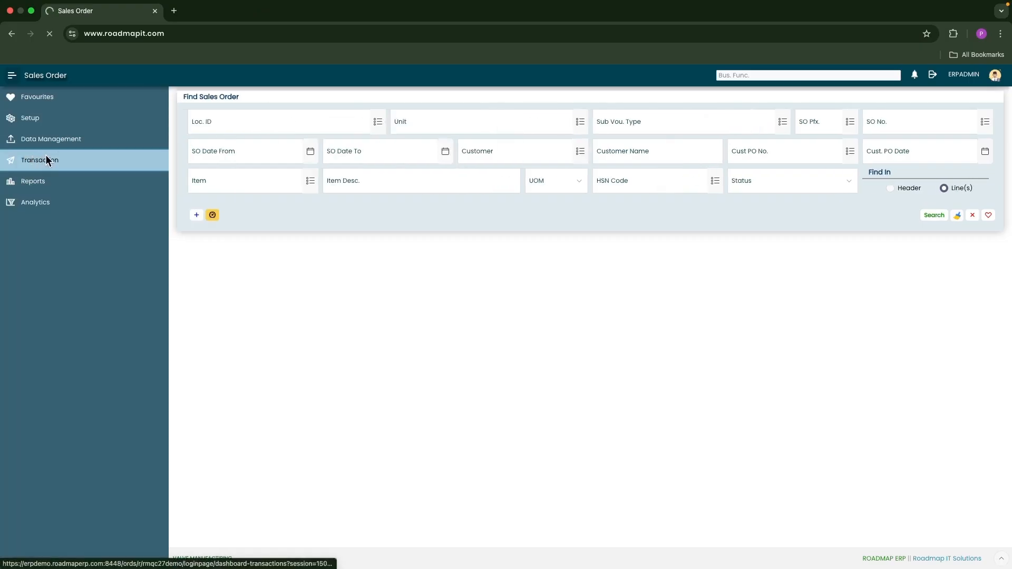
click(188, 421)
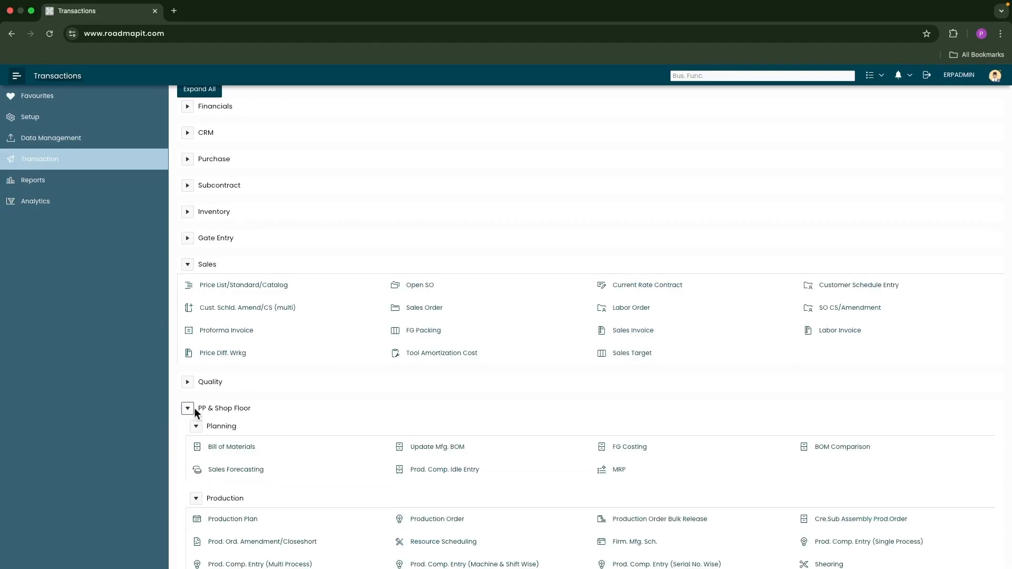
click(614, 471)
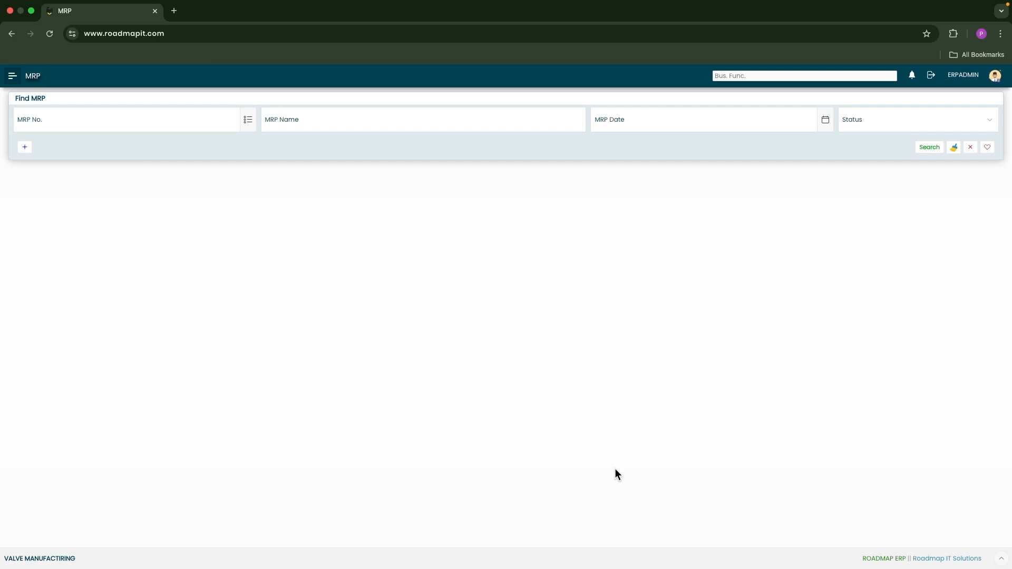
Create an MRP named "MRP FOR FINAL VALVE 30 AUG2025" with the Orderwise MRP option
click(25, 148)
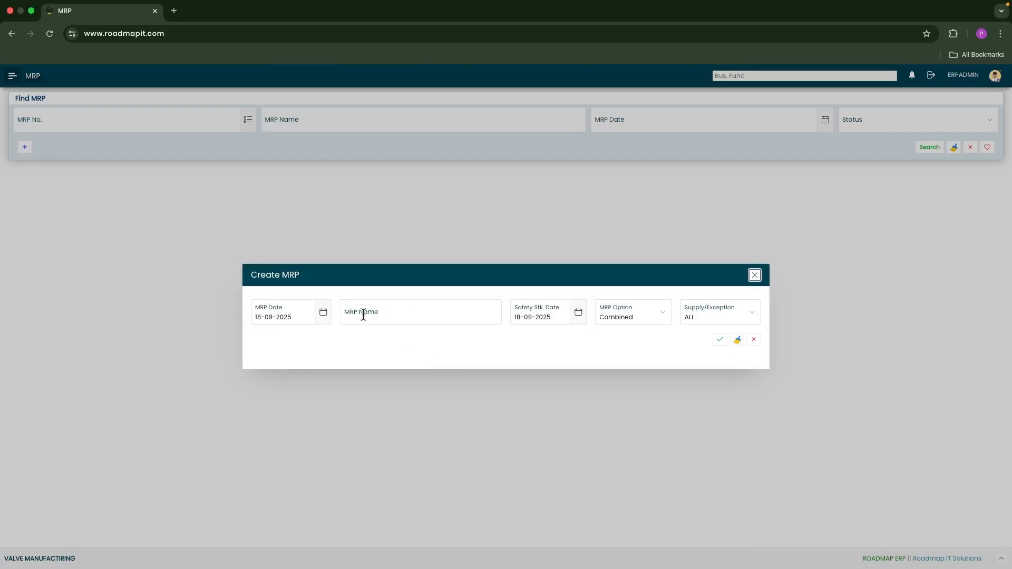
click(409, 314)
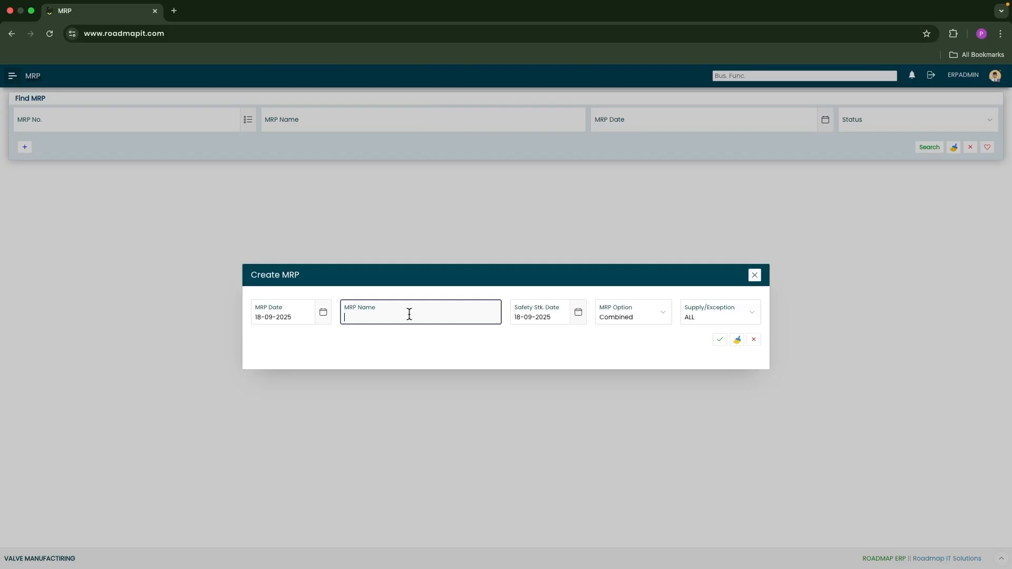
text(MRP FOR FINAL VALVE 30 AUG2025)
key(Tab)
click(604, 291)
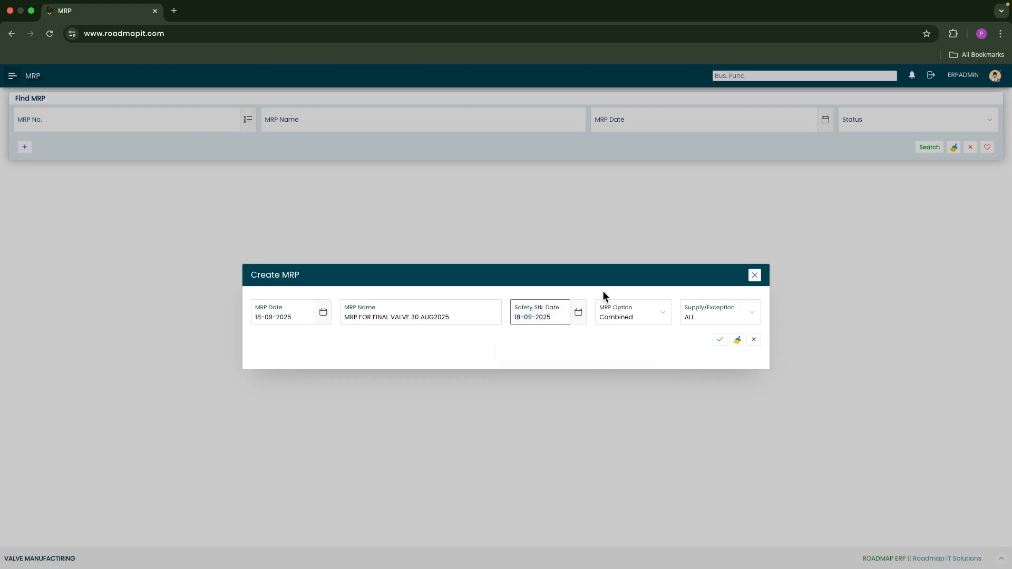
click(656, 316)
click(628, 325)
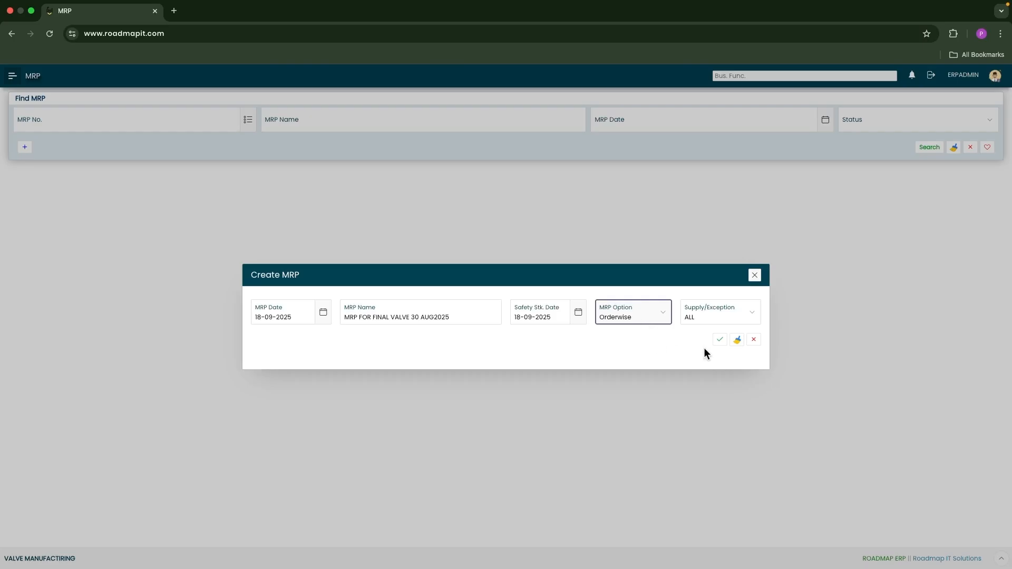
click(720, 340)
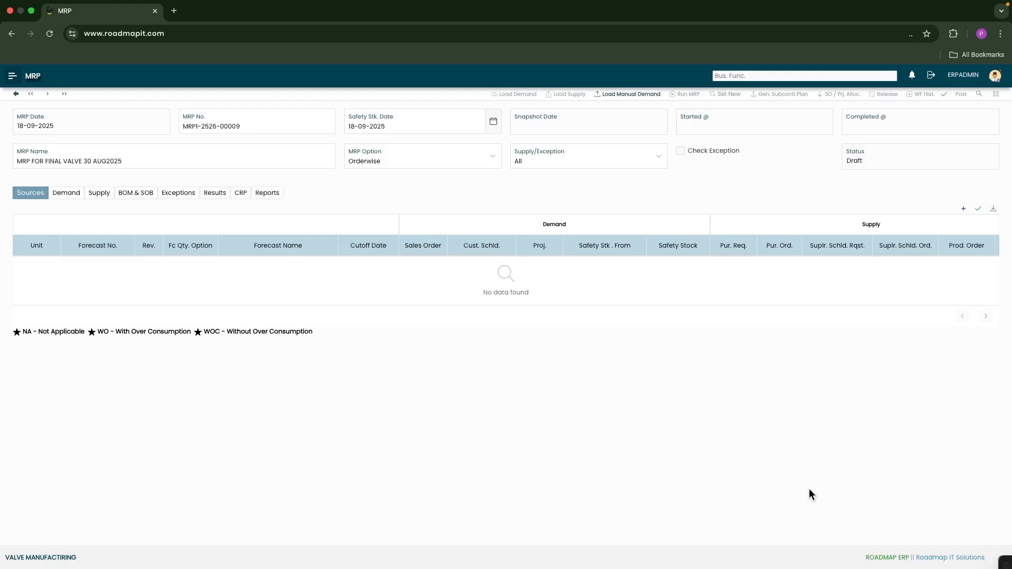
Add a source row to the MRP for unit U1 with the cutoff date 30-09-2025
click(961, 210)
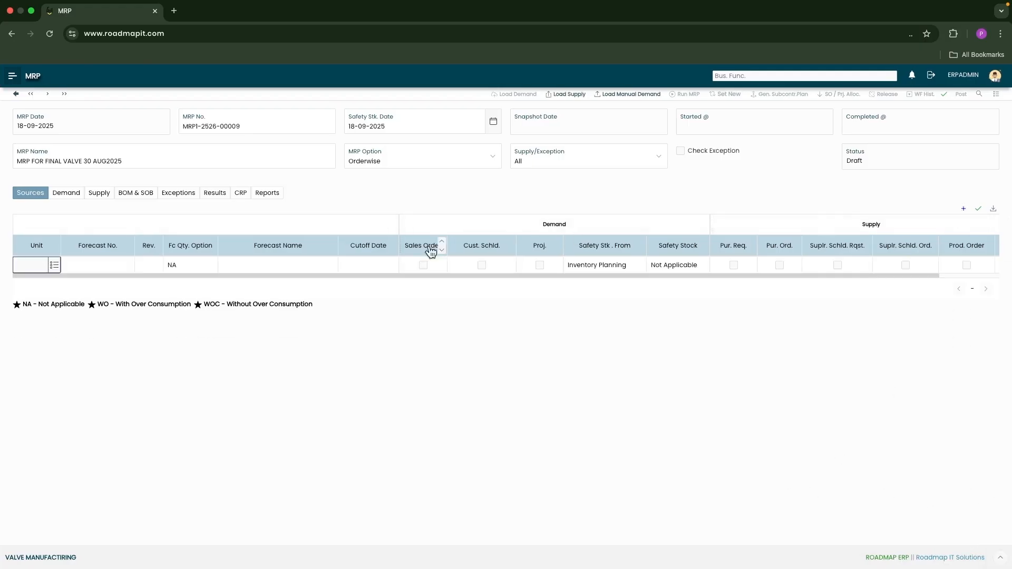
click(55, 267)
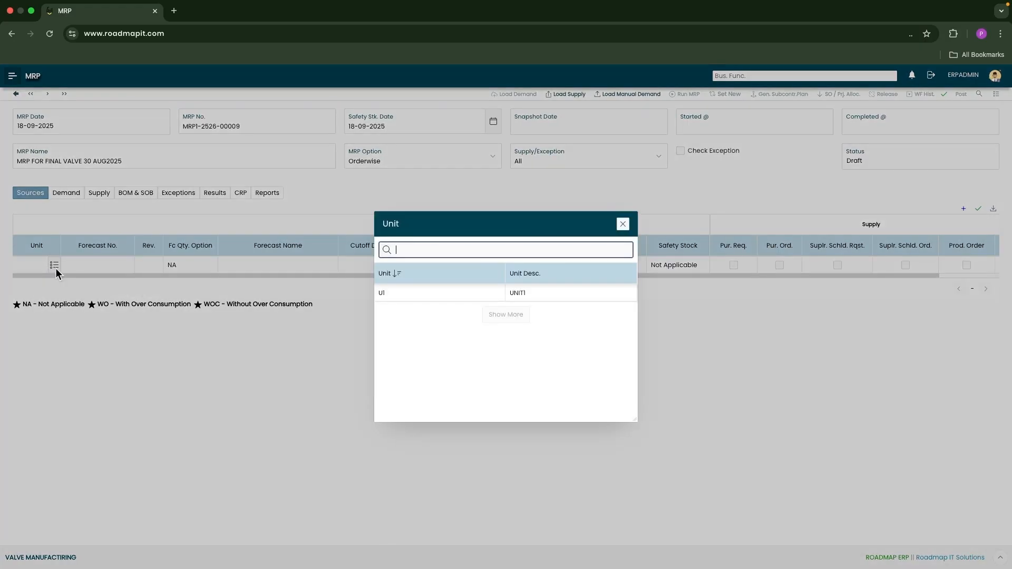
click(416, 294)
click(258, 266)
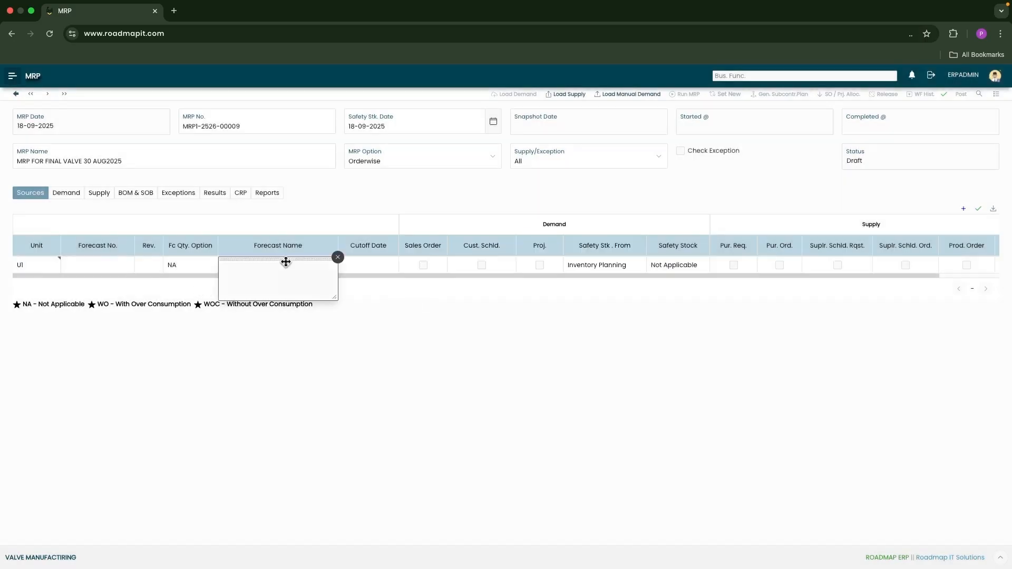
click(372, 265)
click(385, 383)
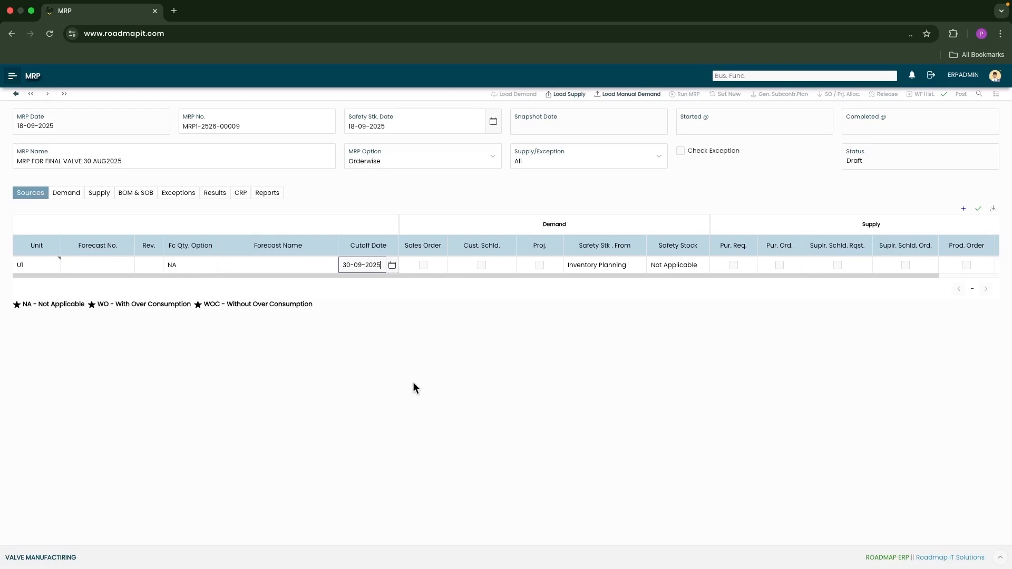
Include Sales Order as the demand type for the U1 source row and save the source
click(422, 265)
scroll(432, 269, right, 1)
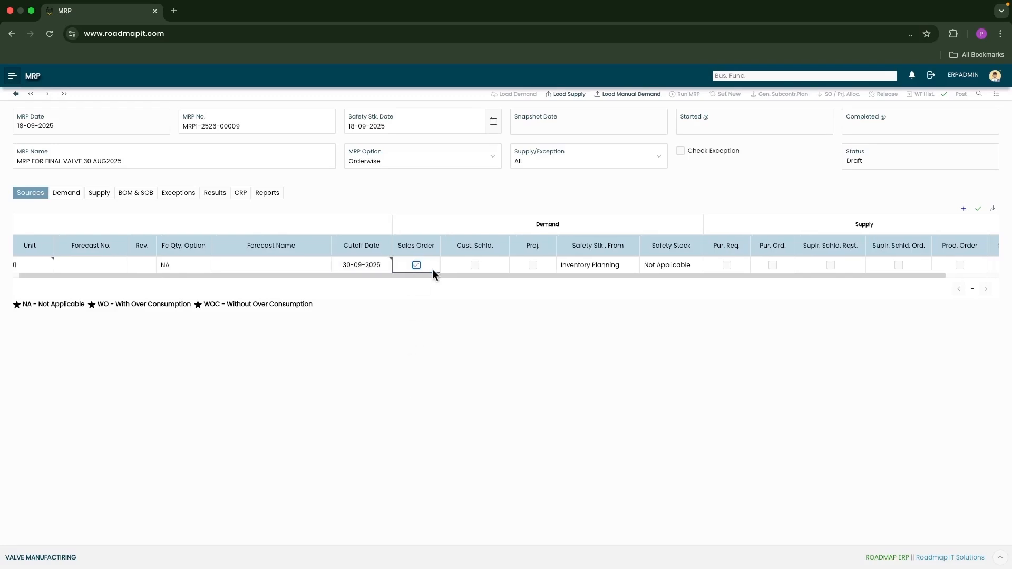
click(977, 212)
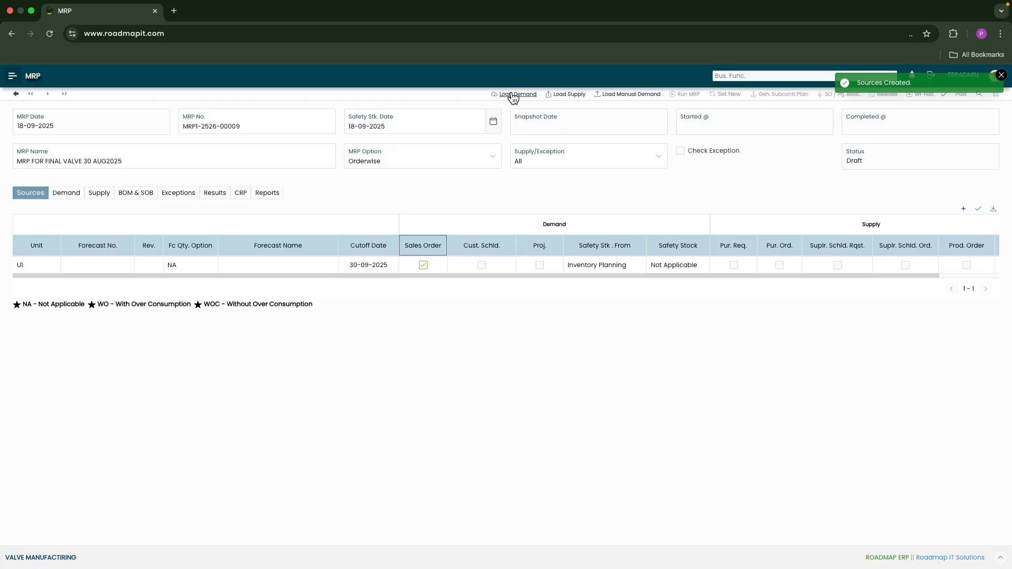
click(422, 265)
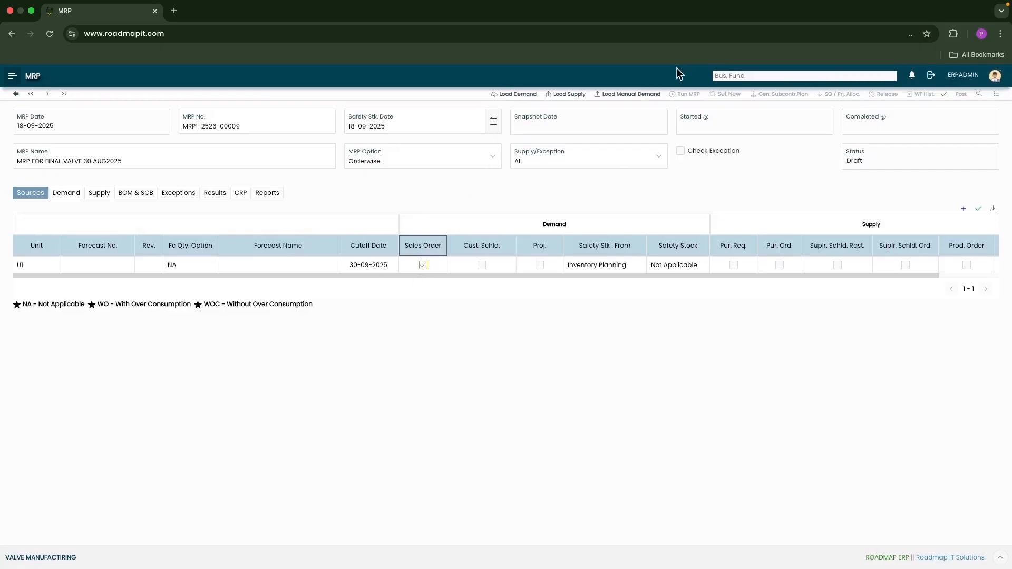
Load the sales order demand into the MRP and select the FINAL VALVE line in the demand summary
click(526, 96)
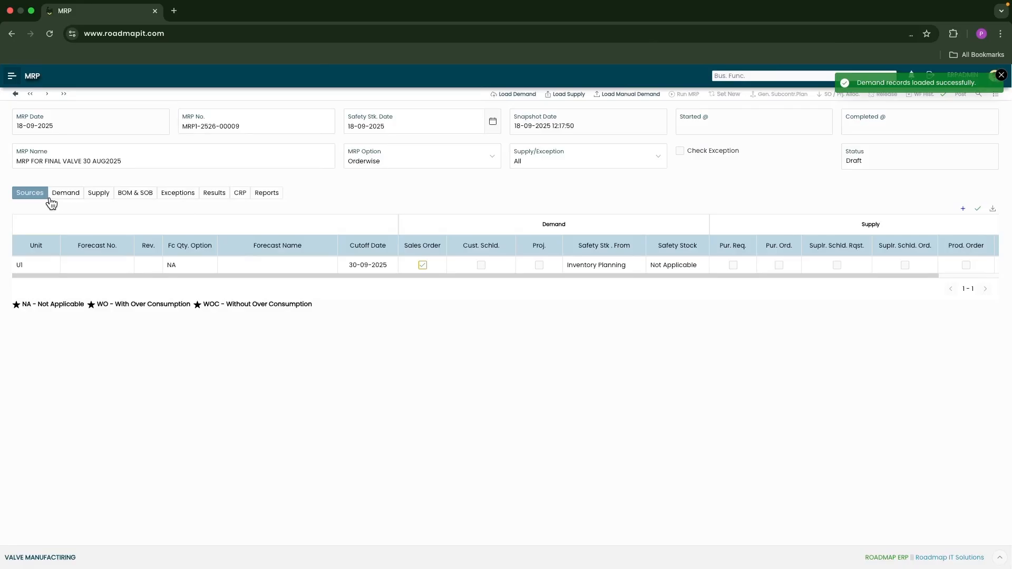
click(66, 196)
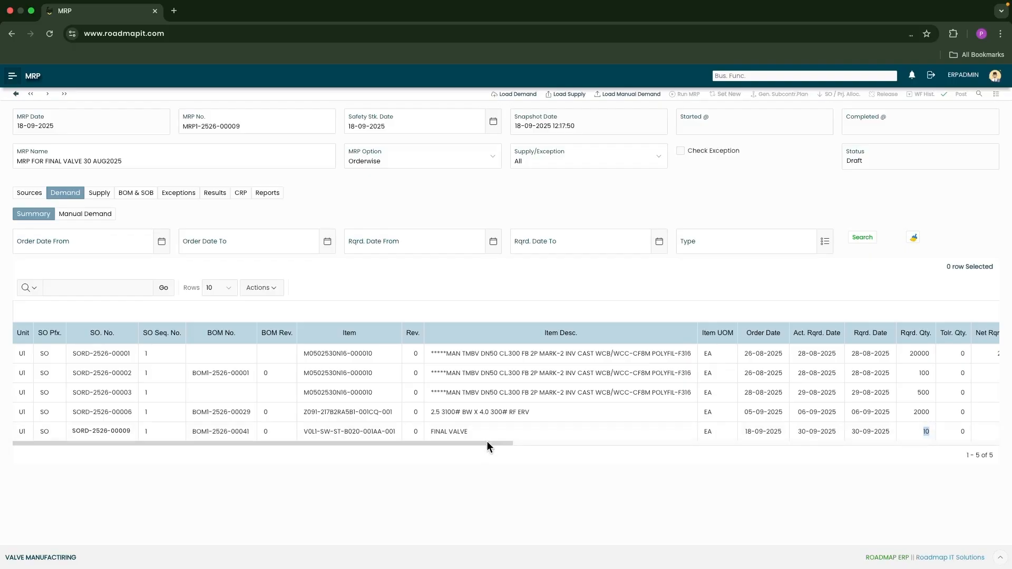
drag(501, 443, 706, 442)
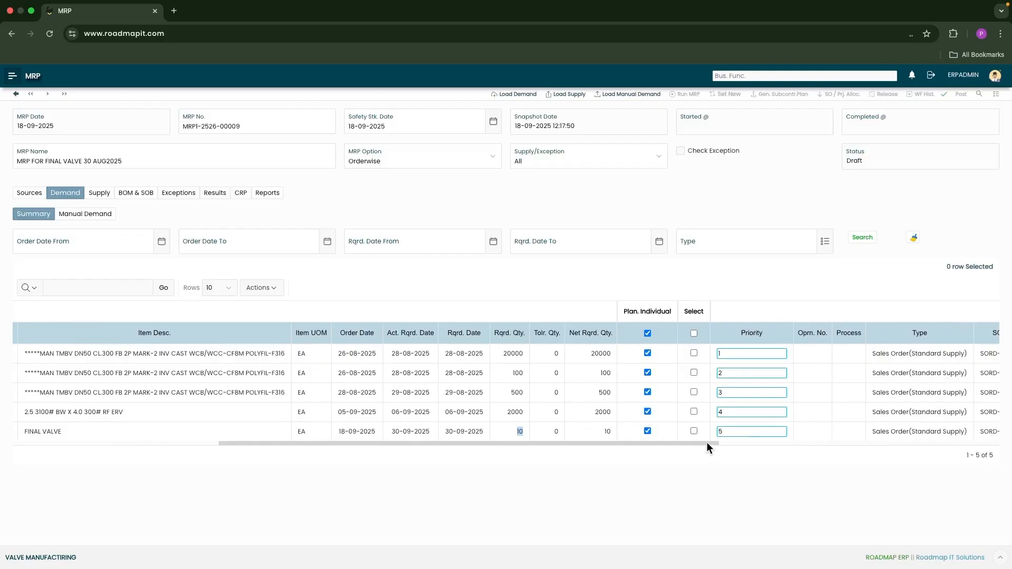
click(693, 431)
Save the MRP with Check Exception enabled and run it
scroll(709, 431, right, 3)
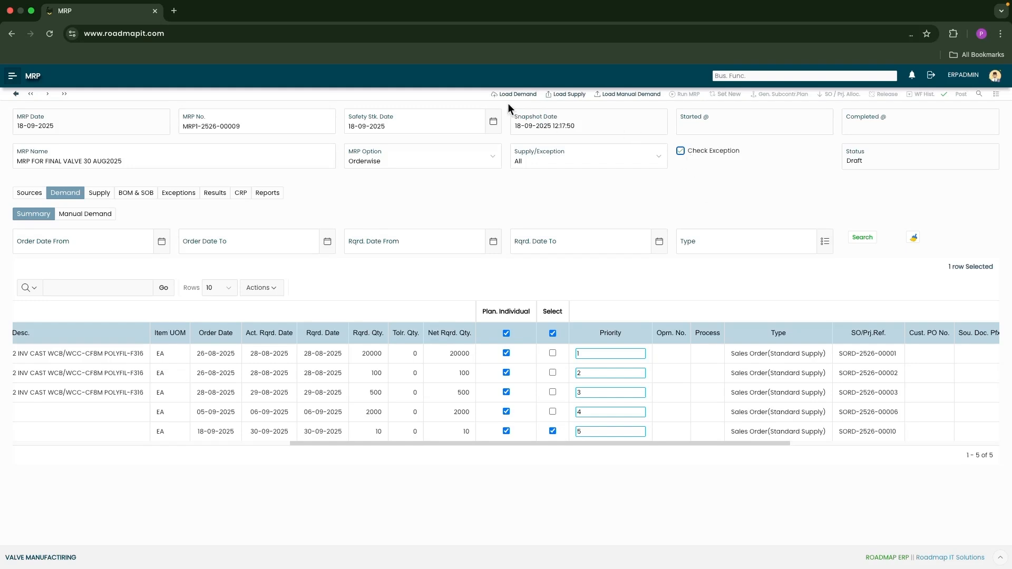
click(943, 95)
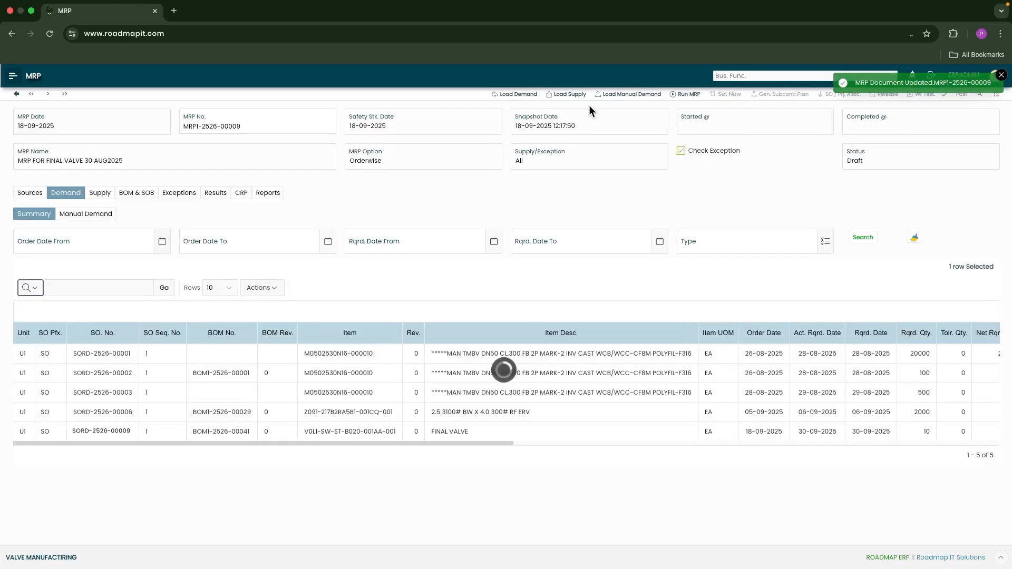
click(688, 95)
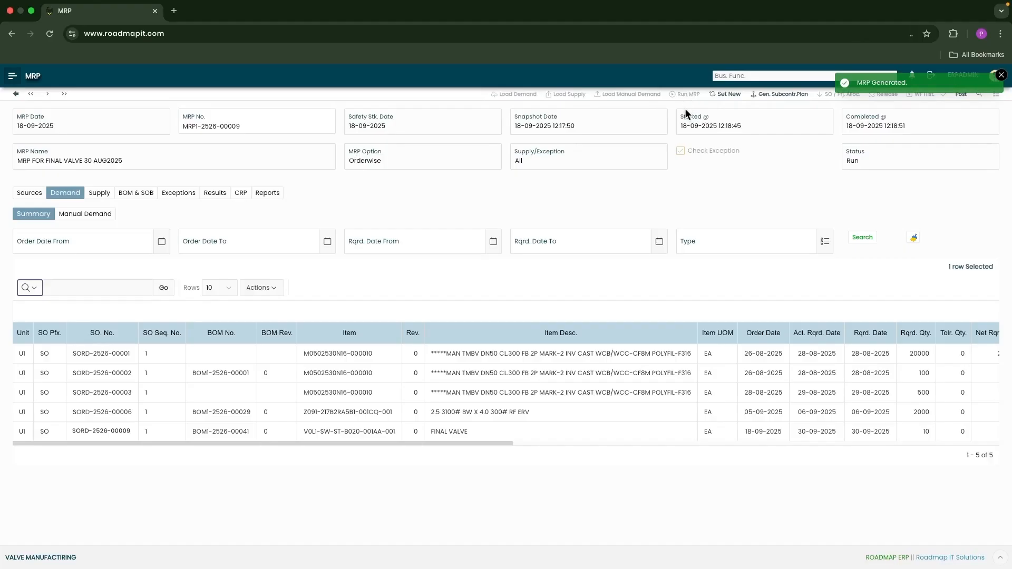
Filter the MRP's bill of materials to parent item FINAL VALVE and review its component items, quantities and warehouses
click(137, 194)
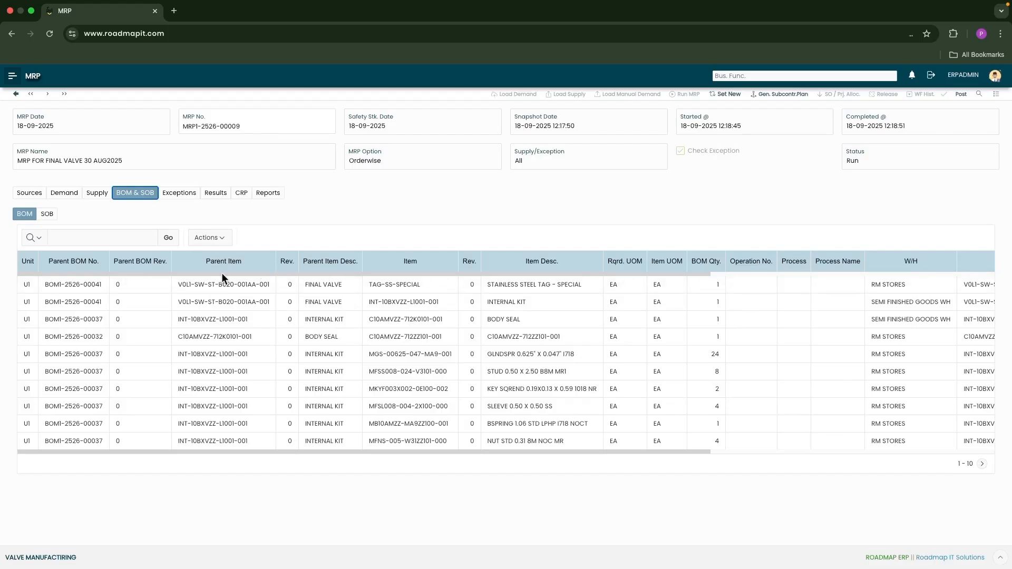
click(330, 262)
click(335, 304)
text(fina)
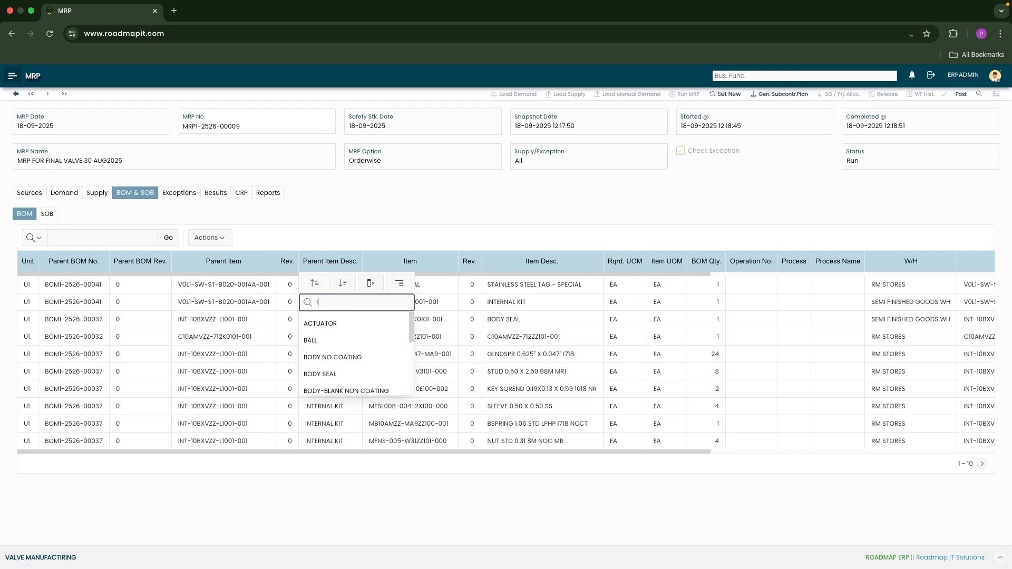
click(333, 341)
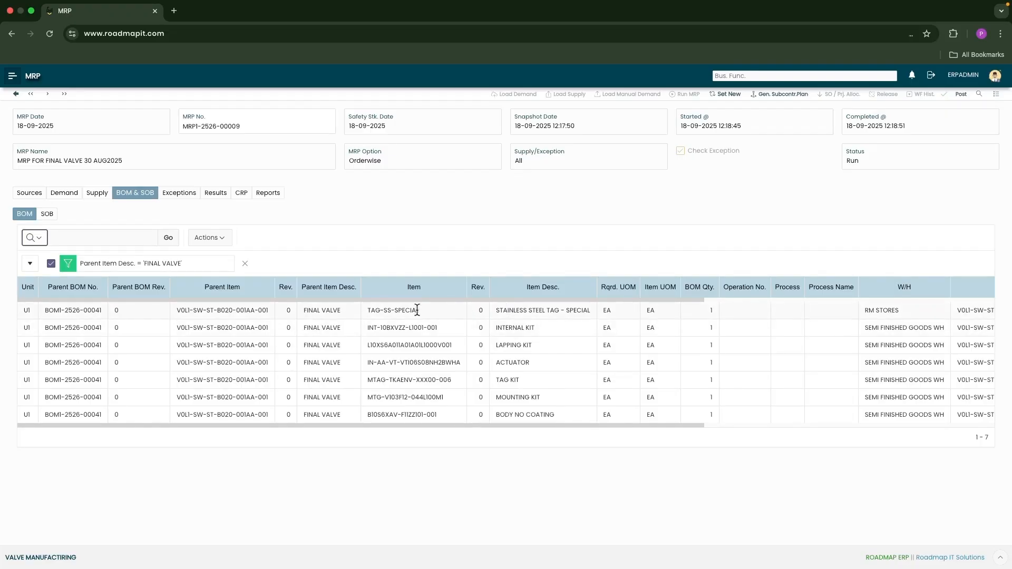
drag(418, 311, 364, 311)
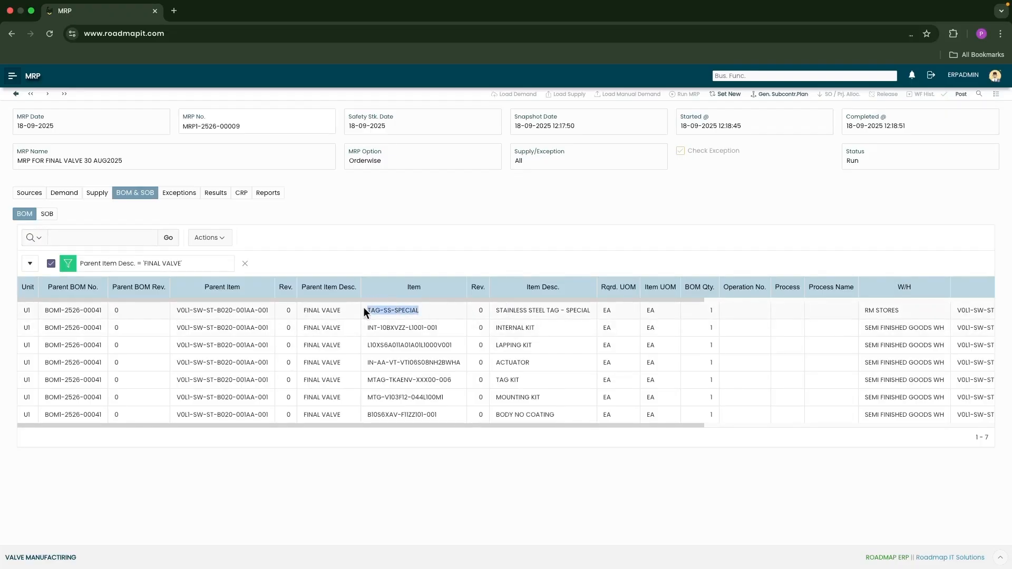
click(391, 325)
drag(467, 424, 523, 421)
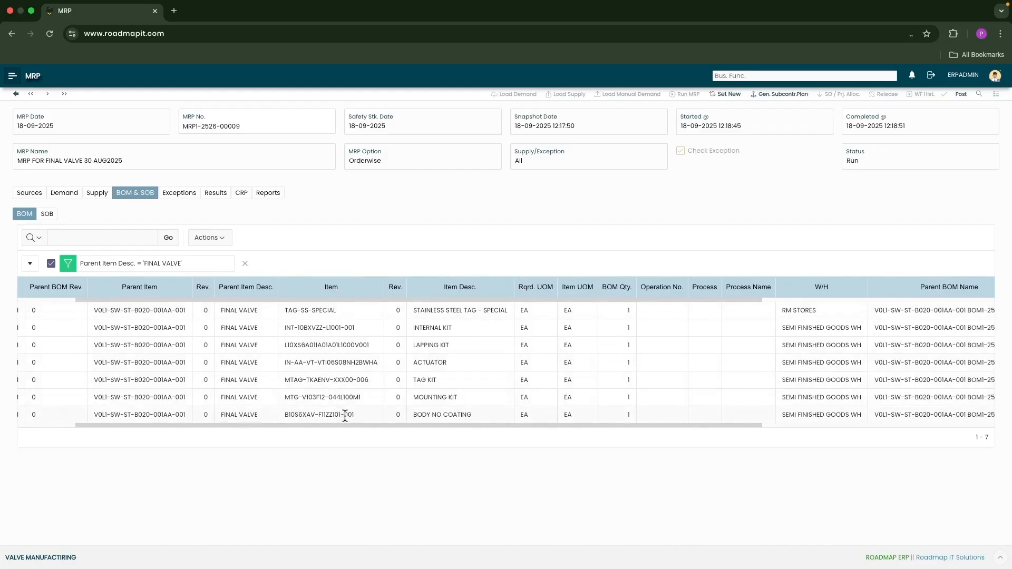
drag(337, 422, 287, 421)
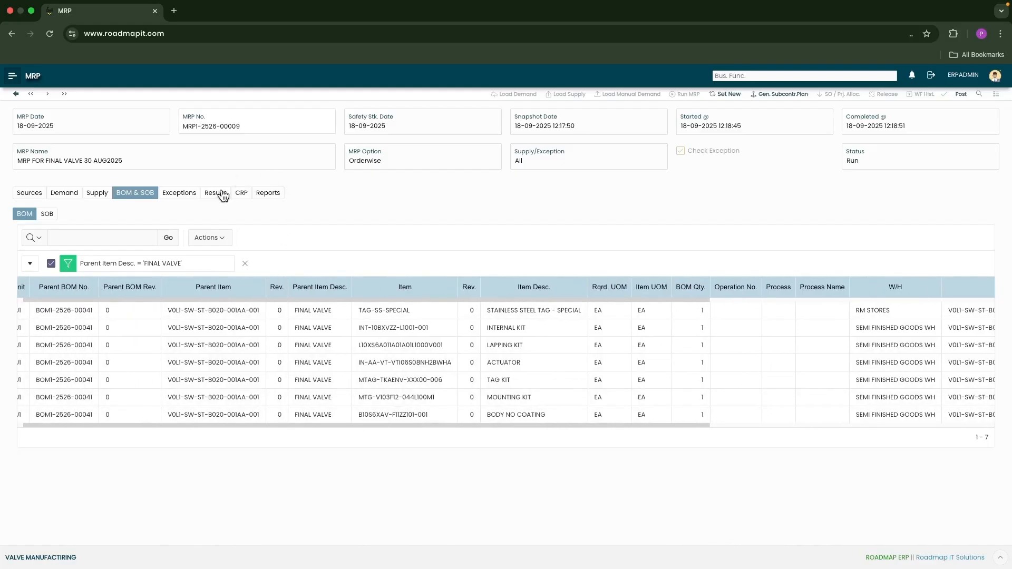
Filter the MRP results summary by item type Purchase, and replace that filter with Manufacture
click(223, 195)
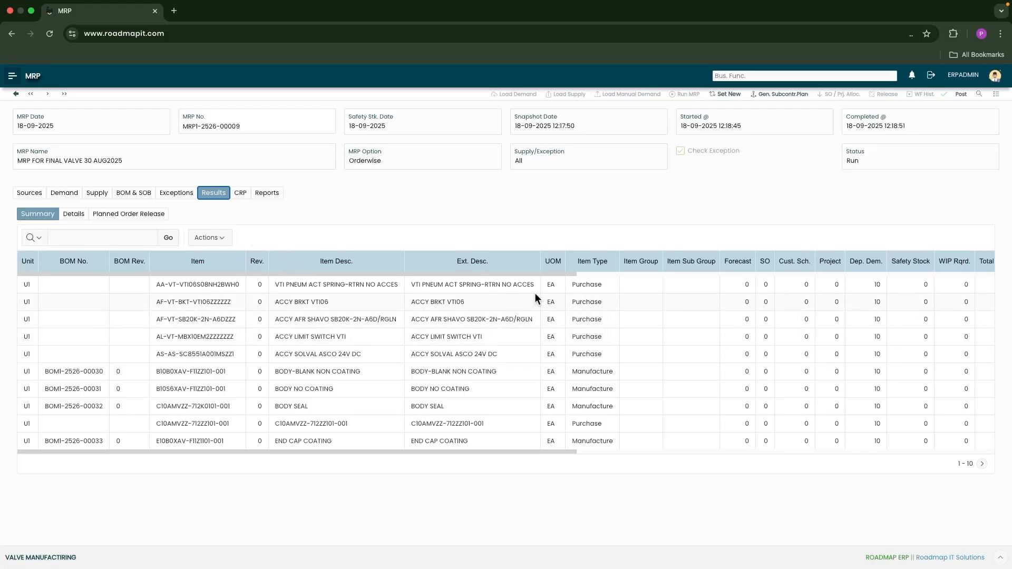
click(588, 263)
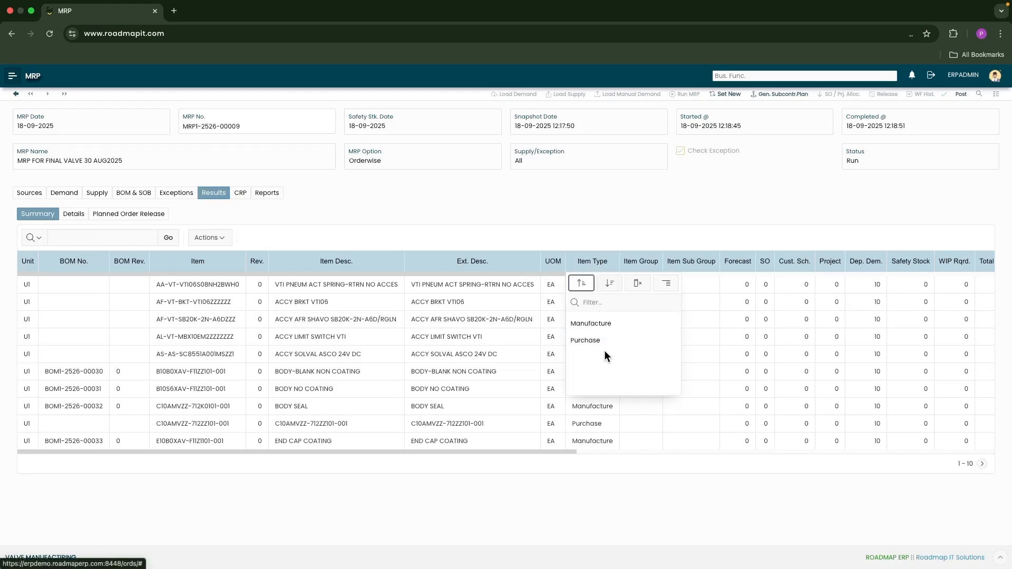
click(587, 342)
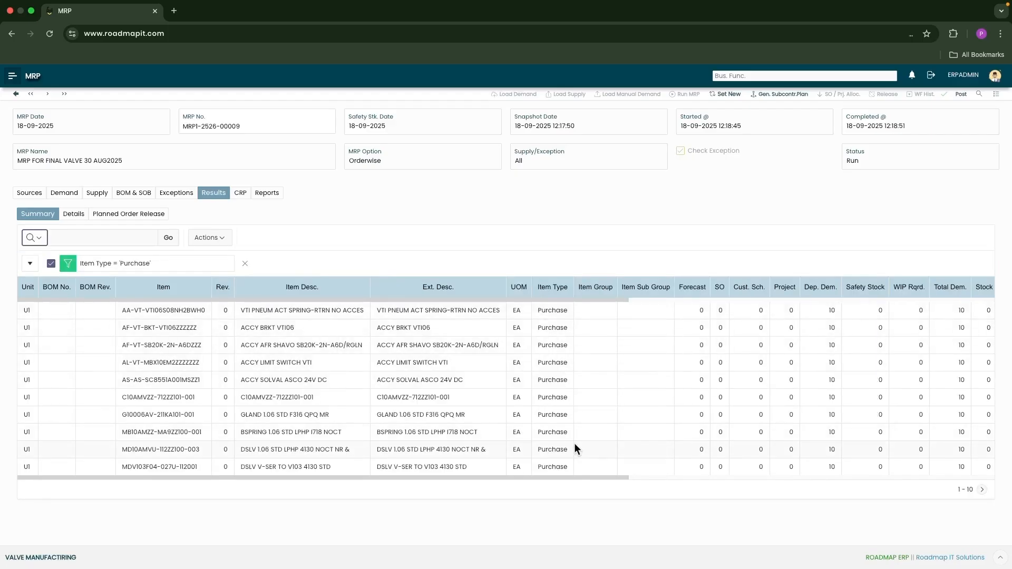
click(560, 287)
click(555, 347)
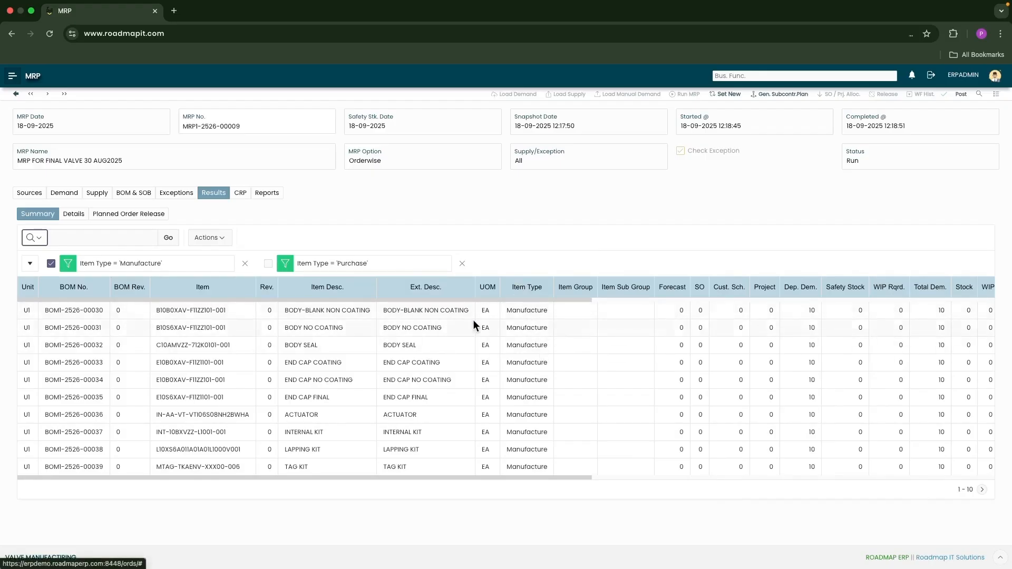
Check the sales order quantity of FINAL VALVE with an item description filter on the results summary, and remove that filter
click(320, 289)
text(final)
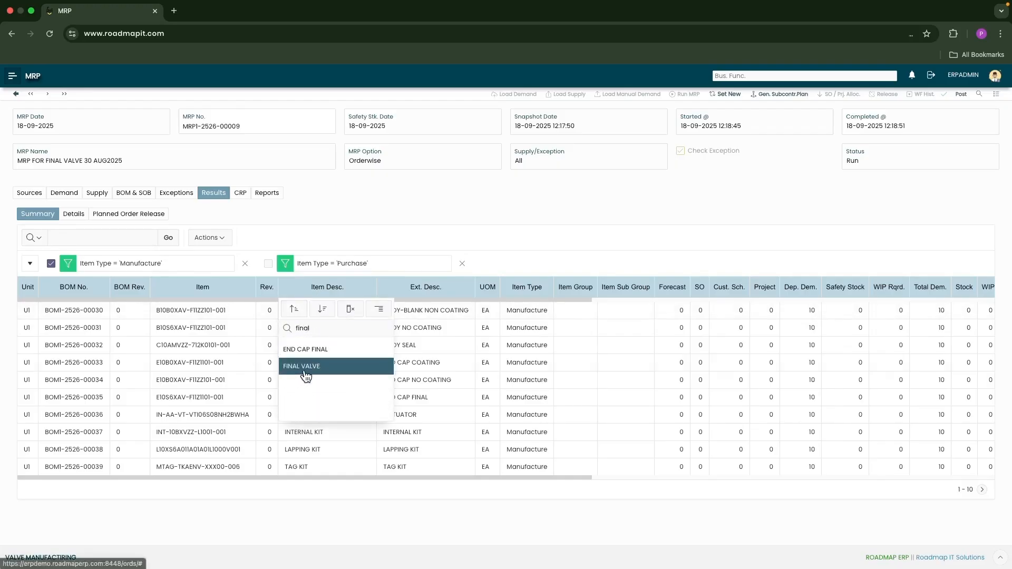
click(305, 369)
double_click(597, 310)
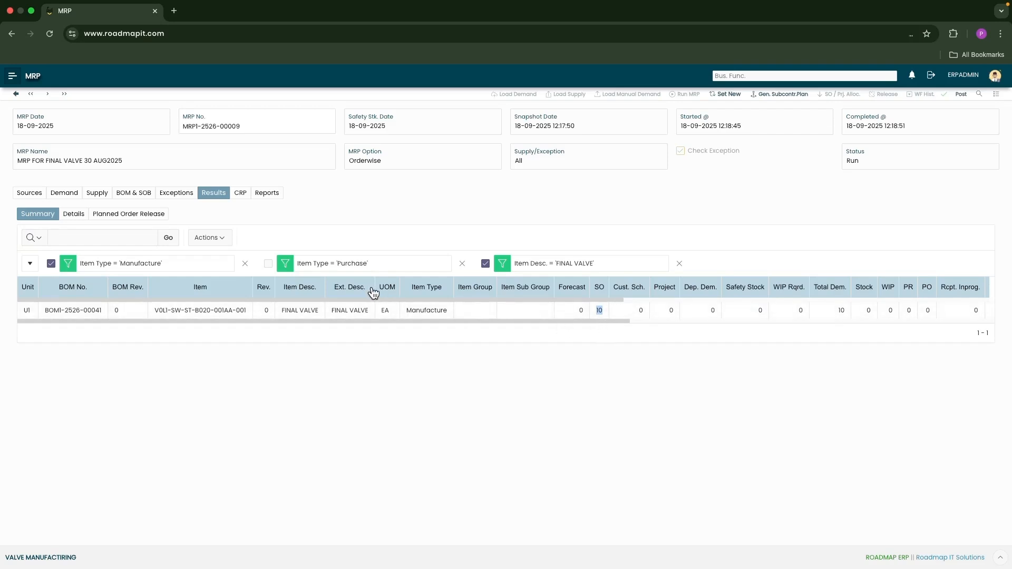
click(679, 263)
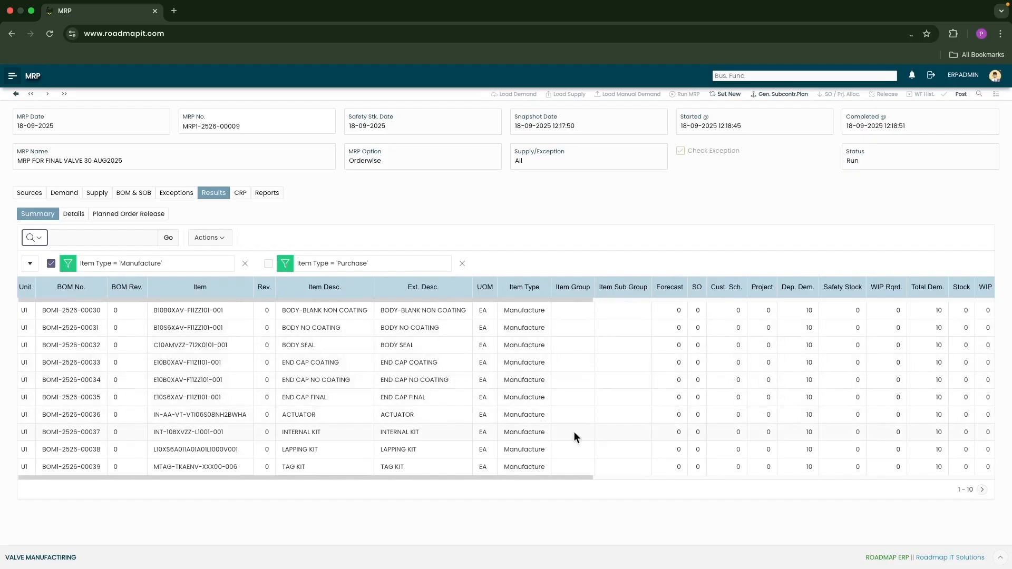
Examine the dependent demand of the manufactured items, and switch the active filter to Purchase to examine the purchased items' demand
drag(798, 310, 813, 312)
click(51, 263)
click(269, 262)
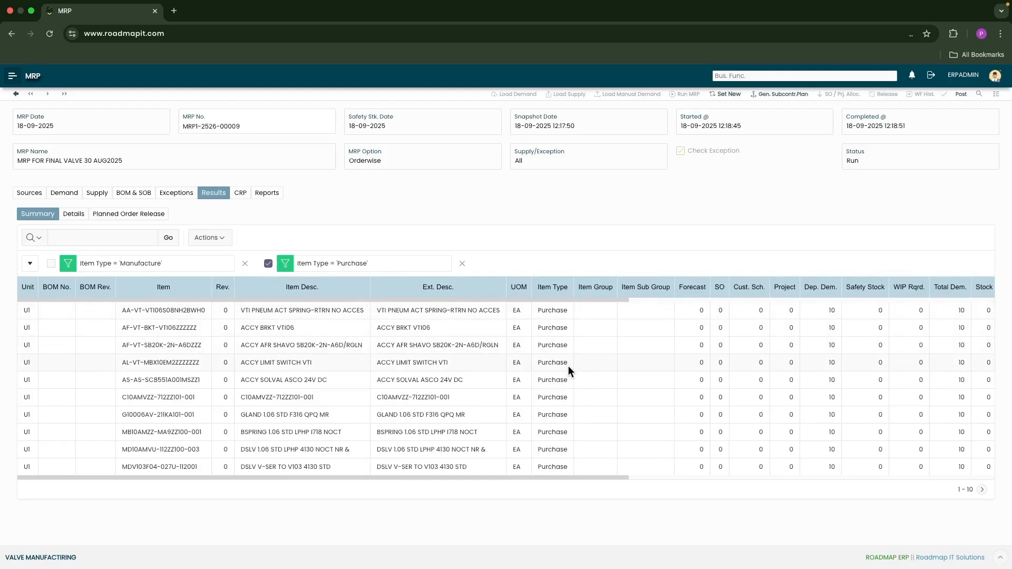
drag(824, 311, 833, 311)
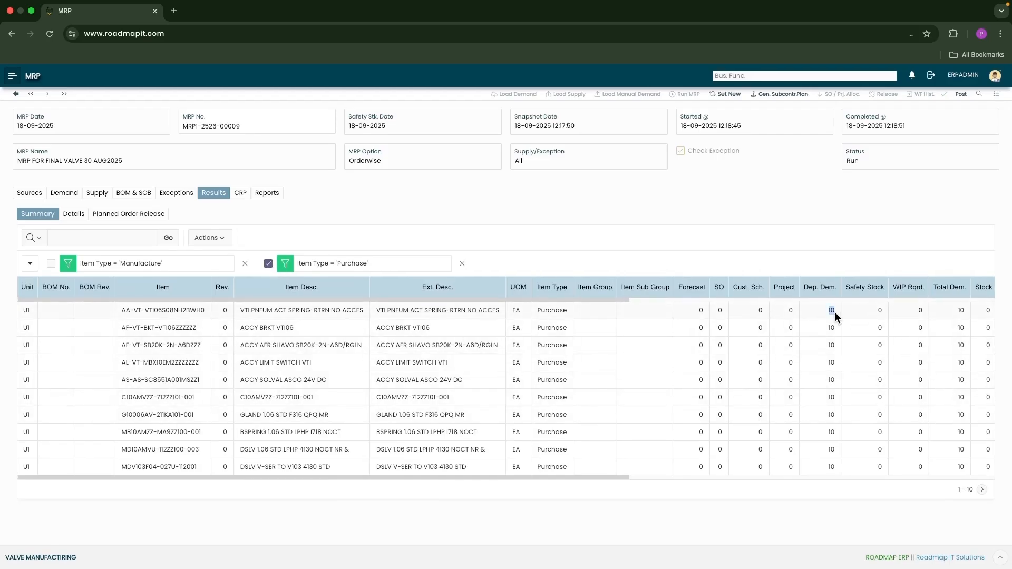
drag(589, 476, 667, 477)
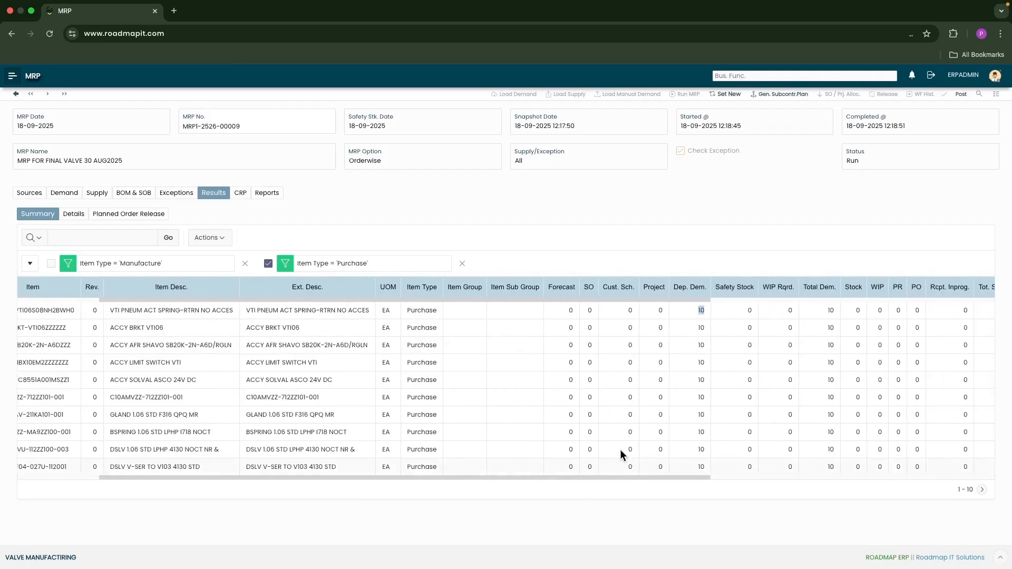
Review the planned order release list, checking the available order types, planned quantities and sales order references
click(116, 214)
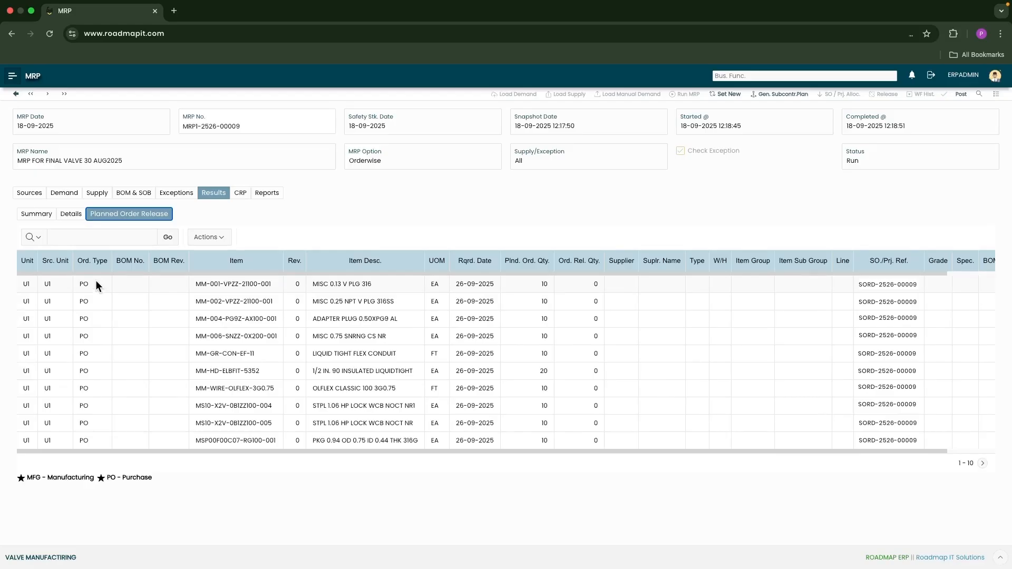
click(92, 260)
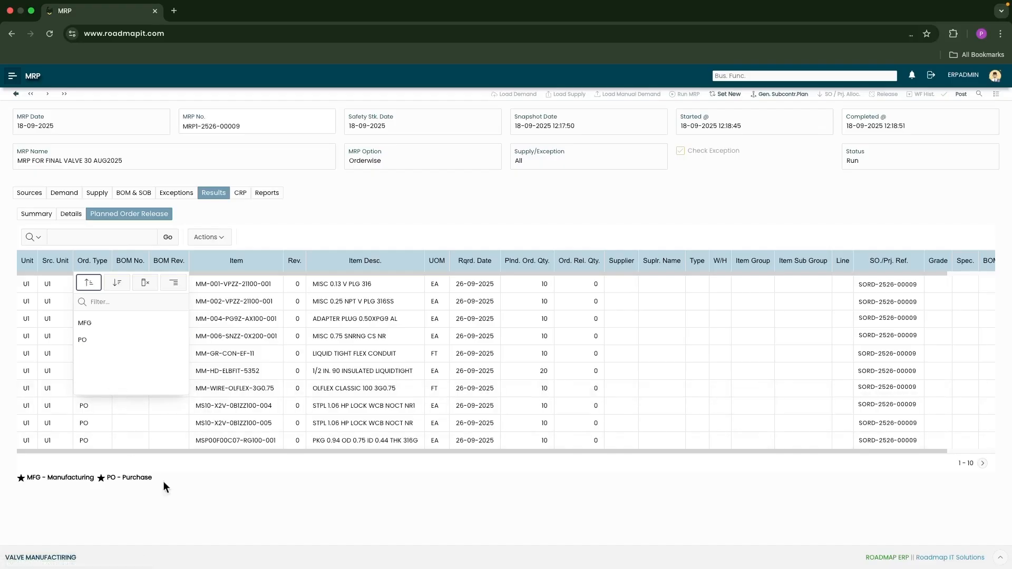
click(203, 481)
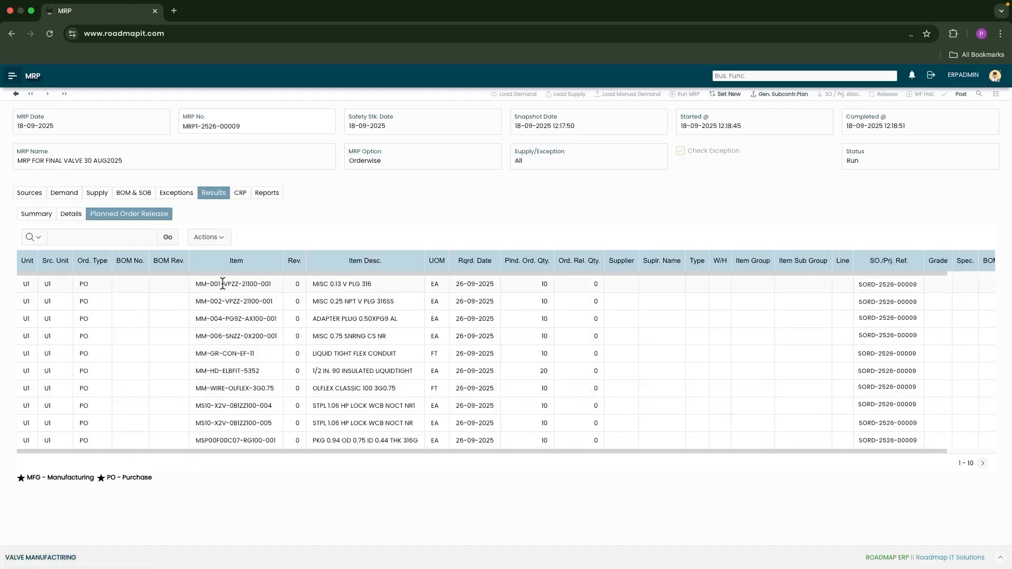
double_click(543, 284)
scroll(769, 451, right, 2)
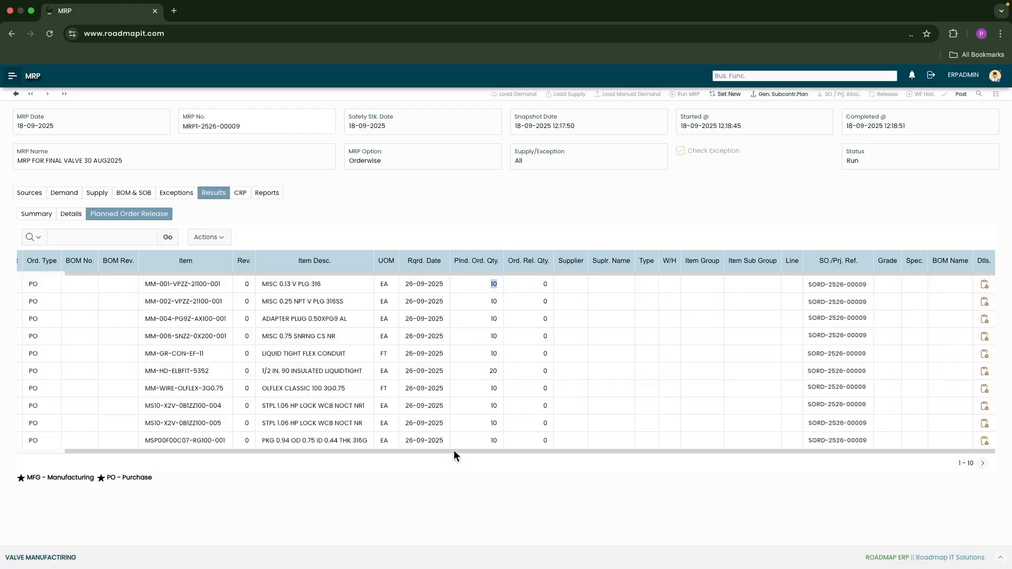
drag(453, 451, 358, 448)
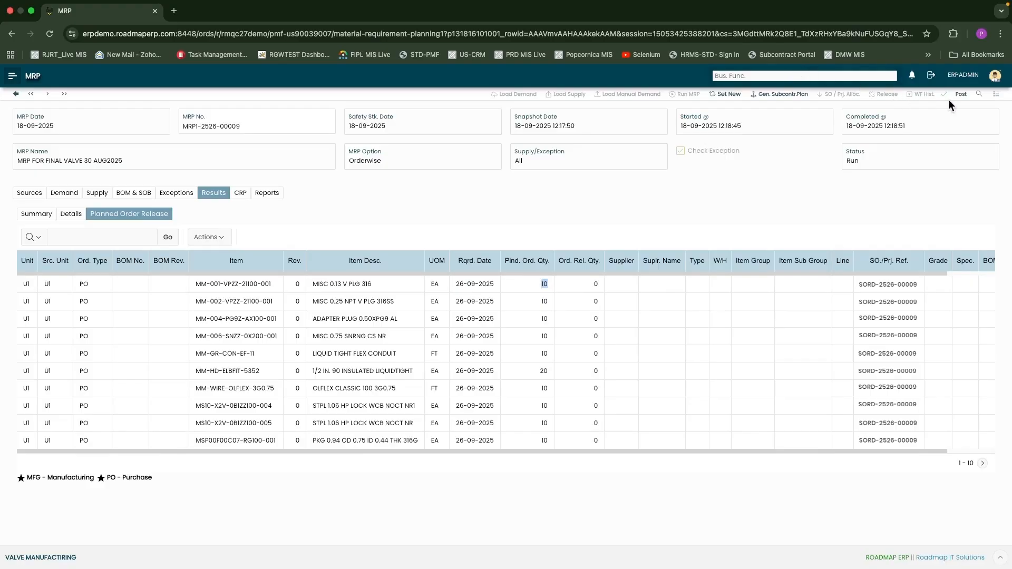
Forward the MRP for approval with MEDIUM priority and approve it from the approver's document approval list
click(961, 94)
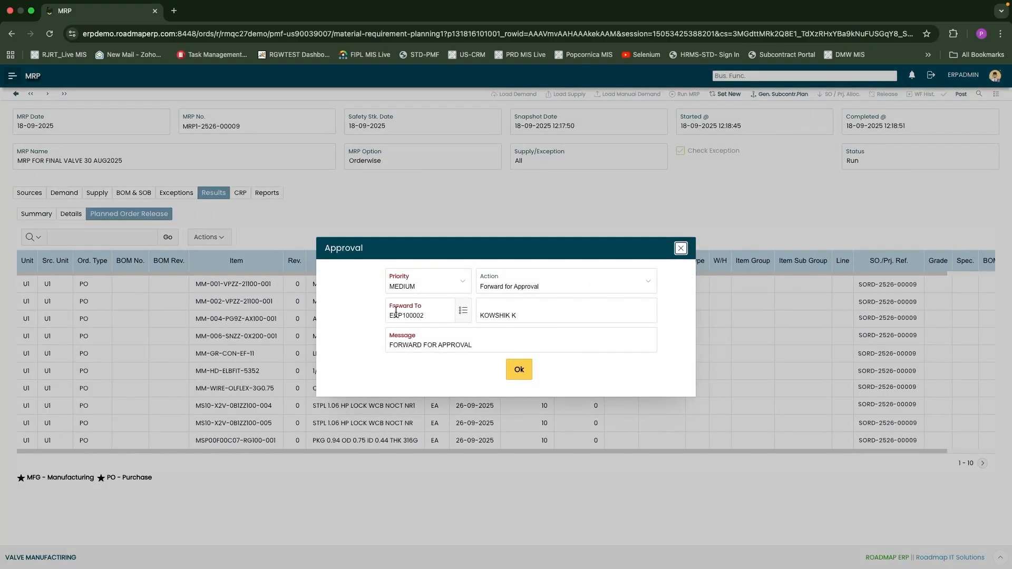
click(519, 369)
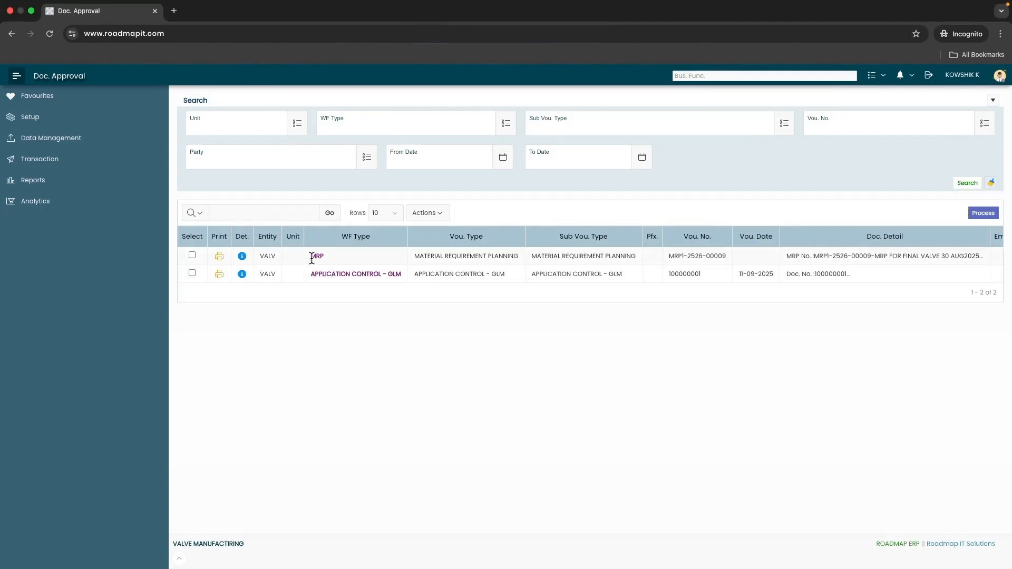
click(192, 255)
click(974, 212)
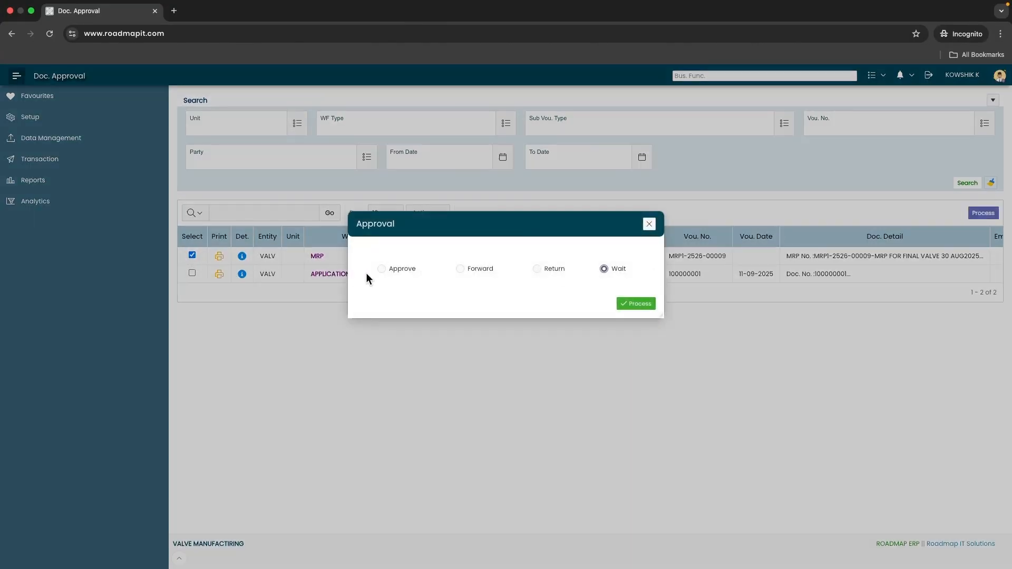
click(393, 274)
click(638, 306)
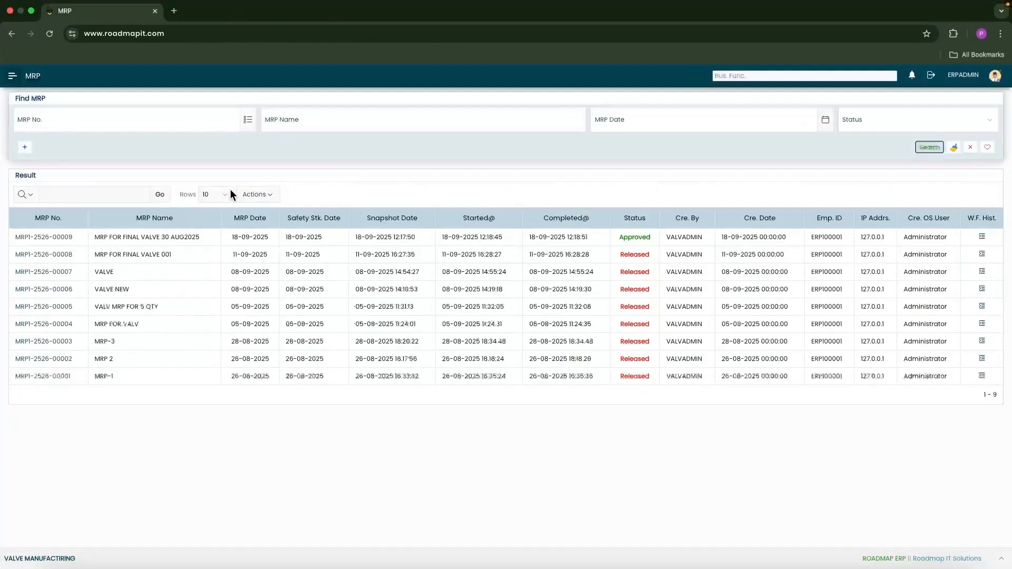
Open the approved MRP FOR FINAL VALVE 30 AUG2025 and release its planned orders with order type All
click(61, 238)
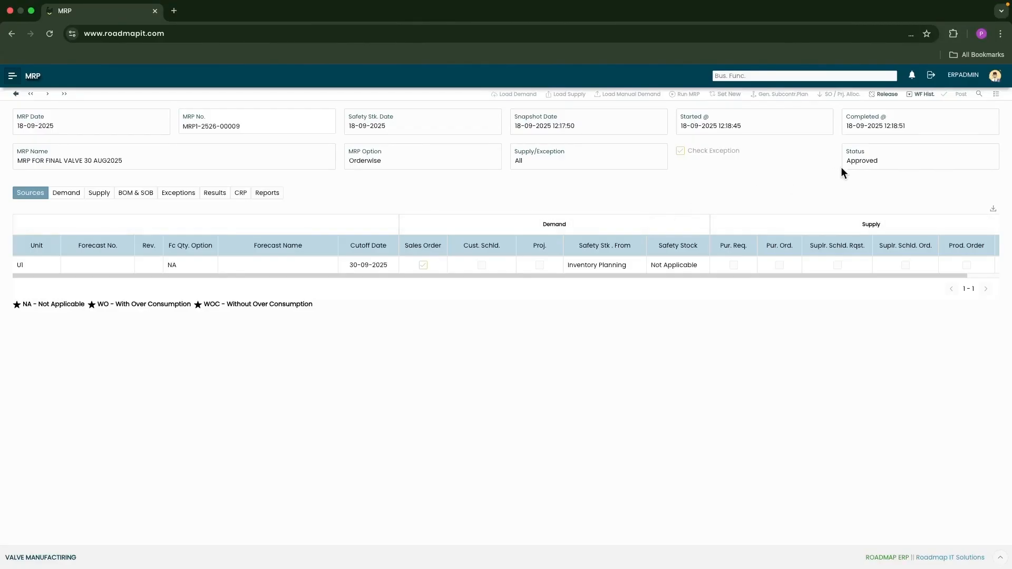
click(886, 98)
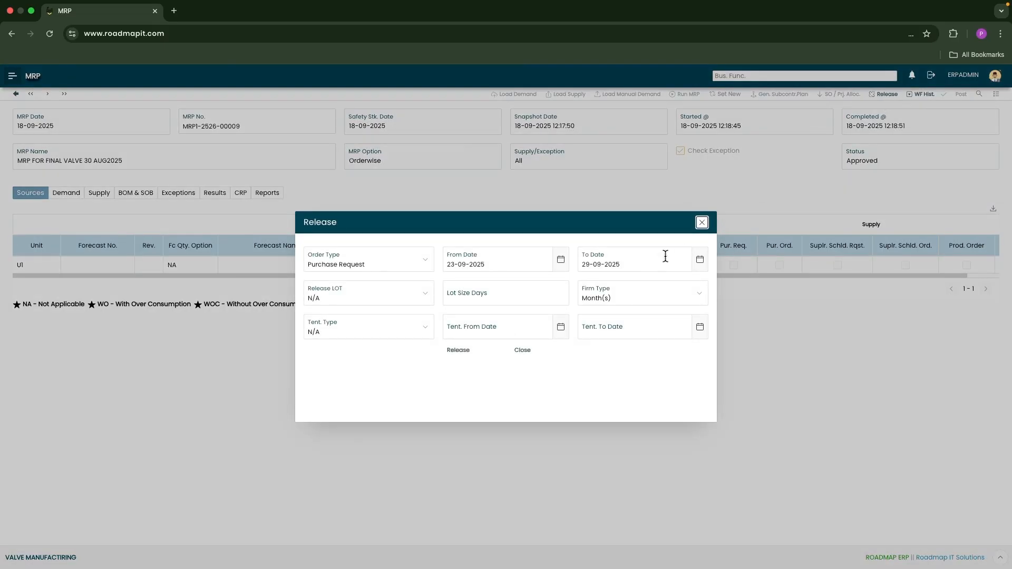
click(424, 262)
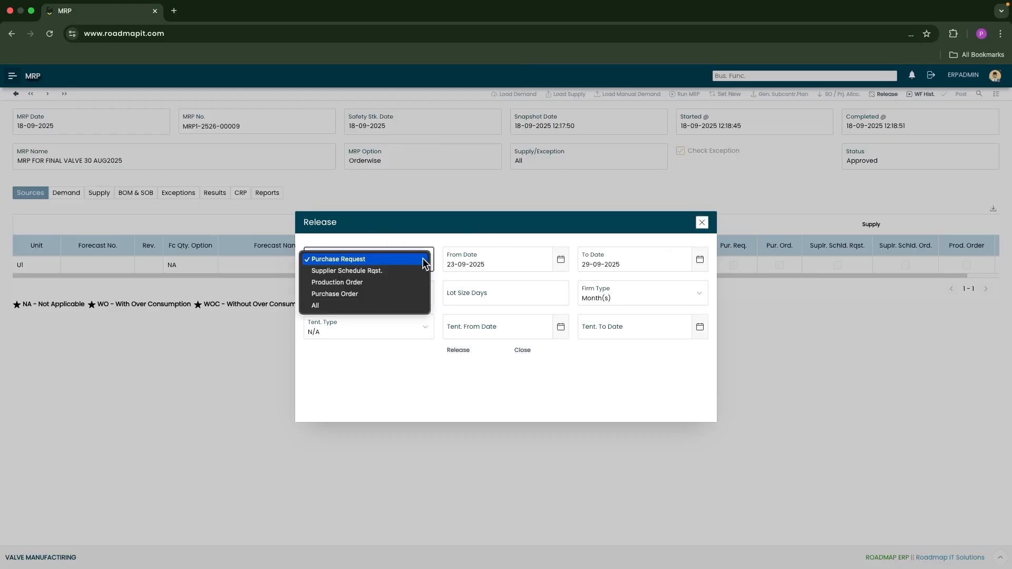
click(317, 305)
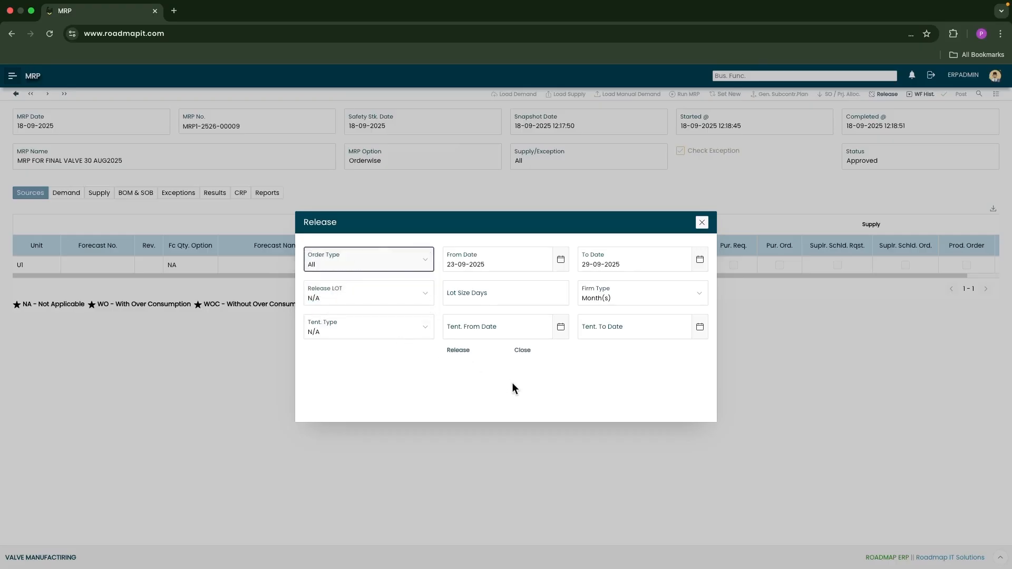
click(458, 351)
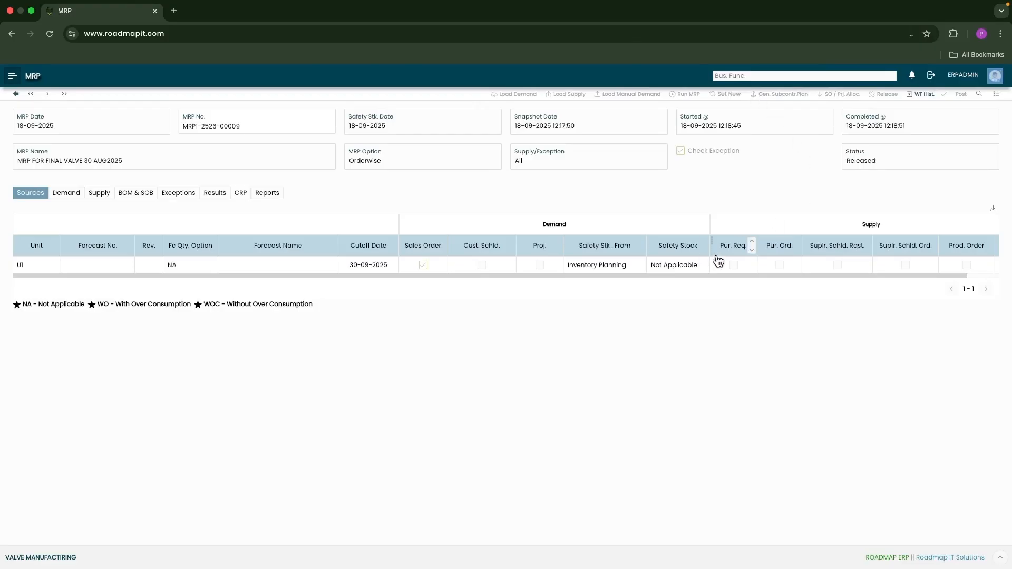
Check the voucher generated for the MISC 0.13 V PLG 316 purchase line in the planned order release results
click(213, 194)
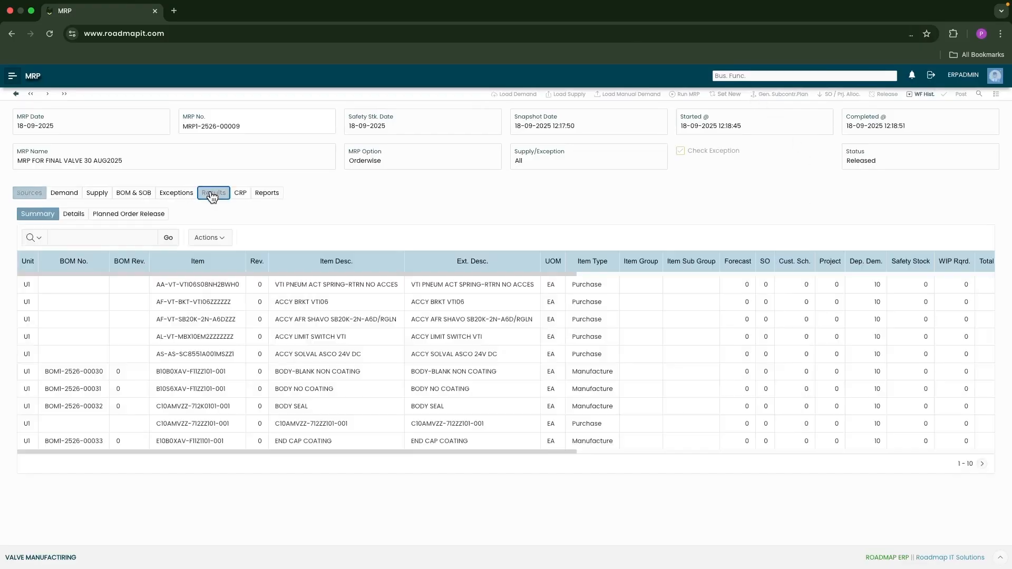
click(120, 215)
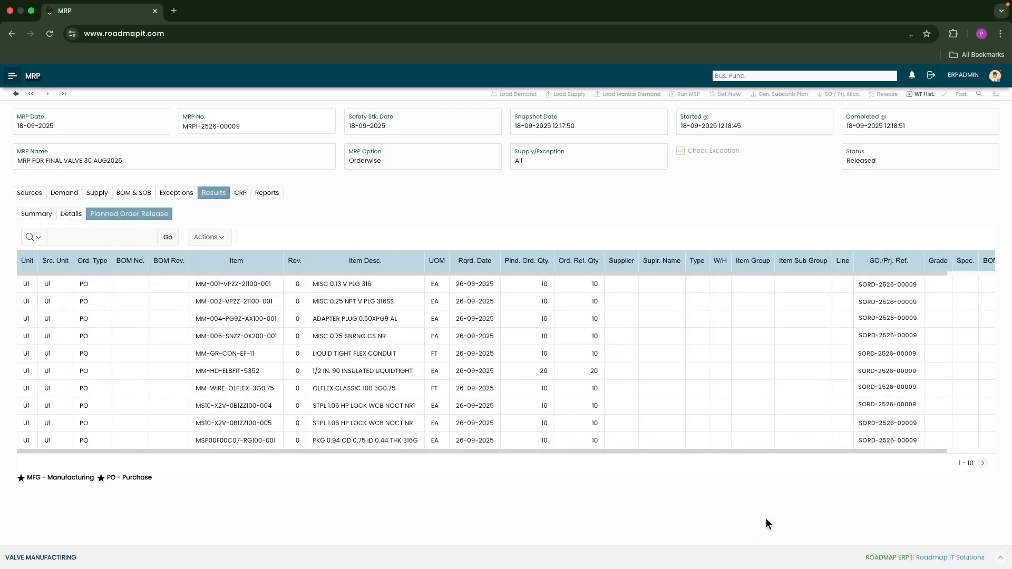
scroll(972, 453, right, 2)
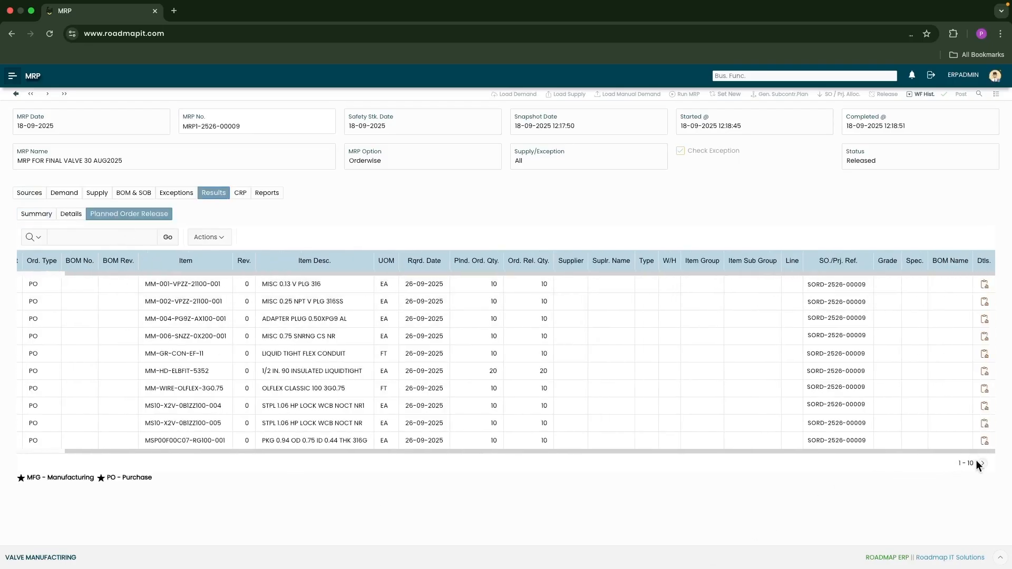
click(983, 285)
drag(606, 251, 839, 292)
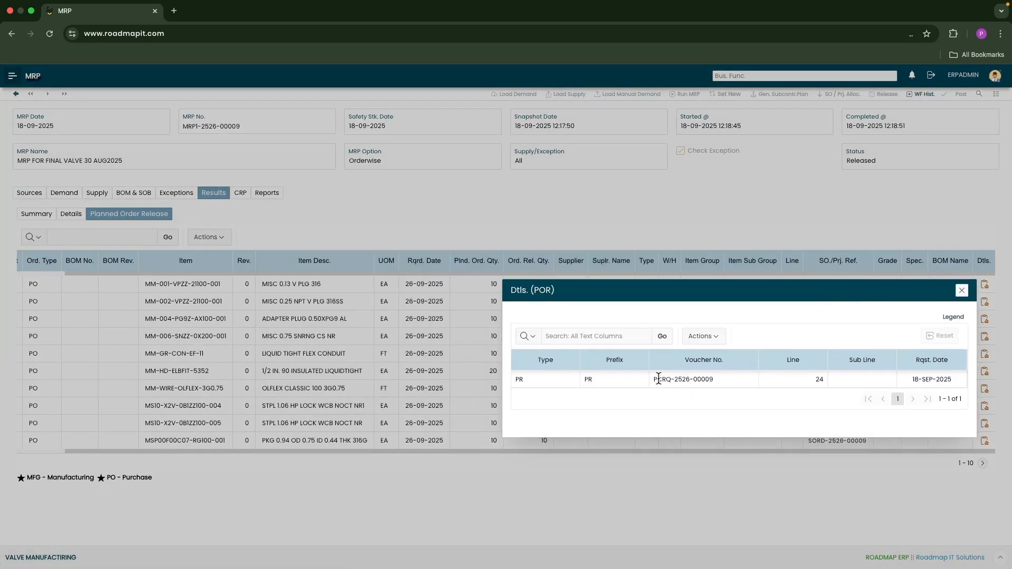
click(727, 378)
click(961, 291)
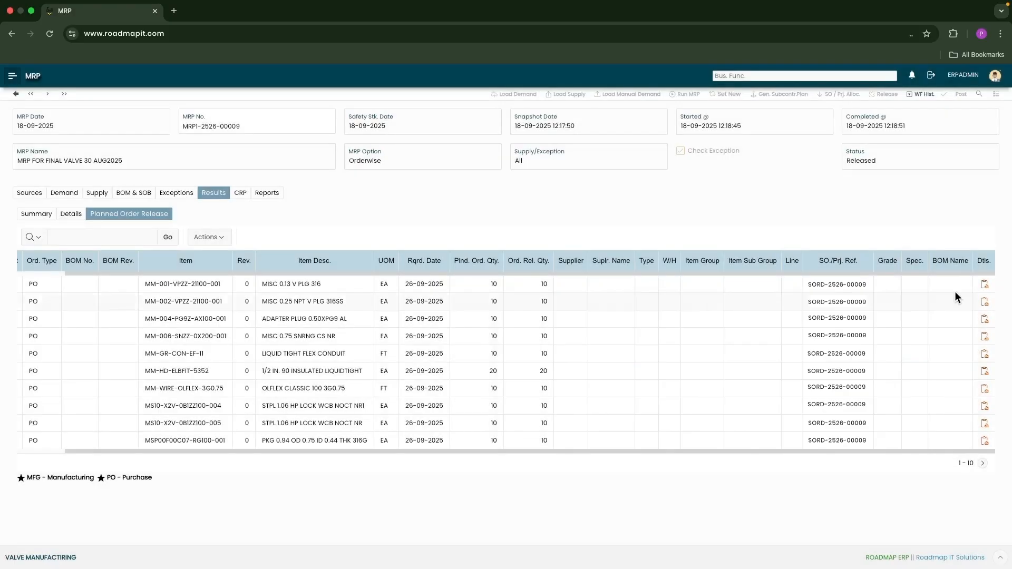
Filter the planned order release list to order type MFG and check the voucher generated for TAG KIT
click(42, 261)
click(46, 324)
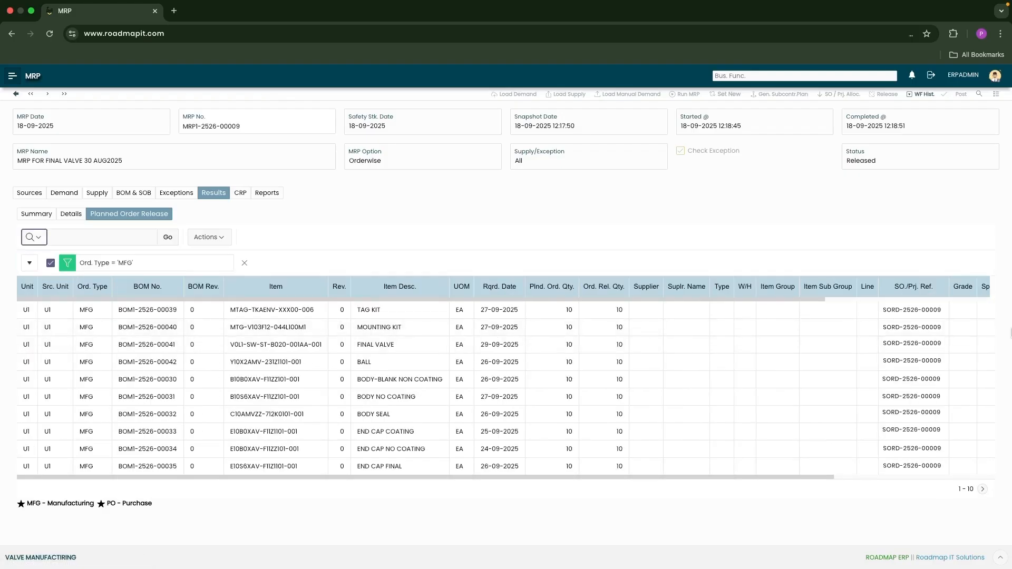
click(959, 476)
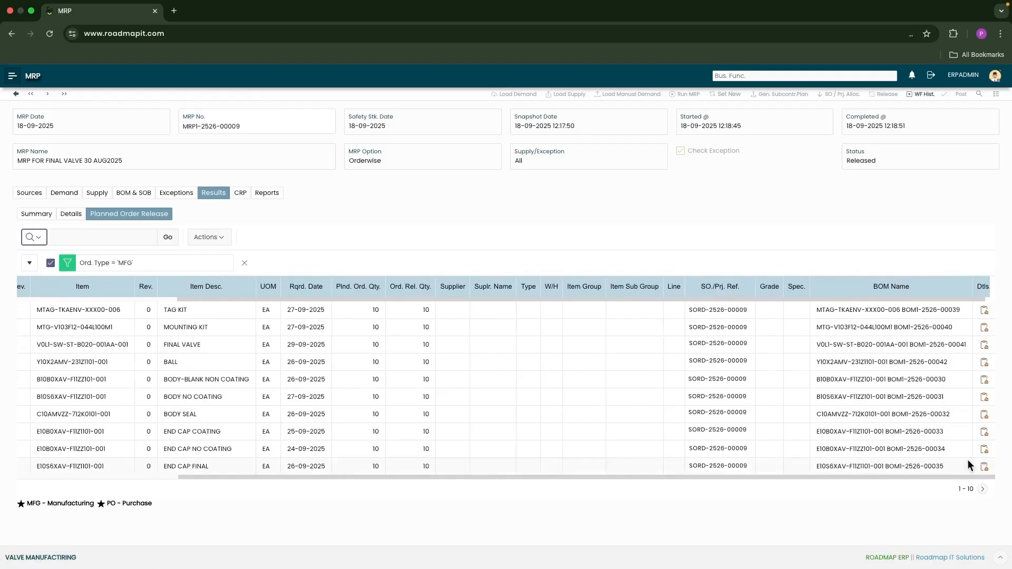
click(983, 312)
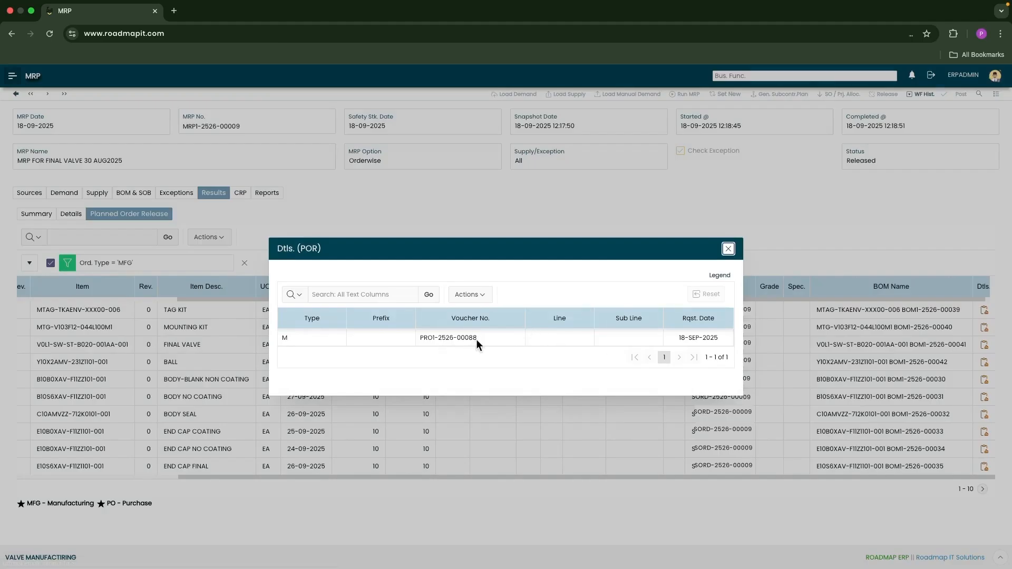
click(425, 340)
click(729, 249)
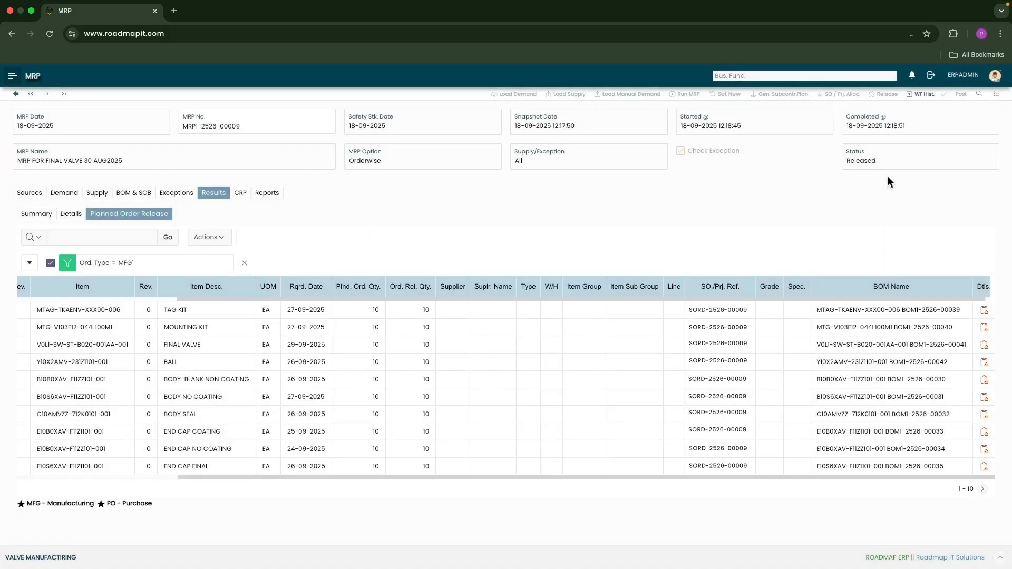
click(837, 183)
click(32, 77)
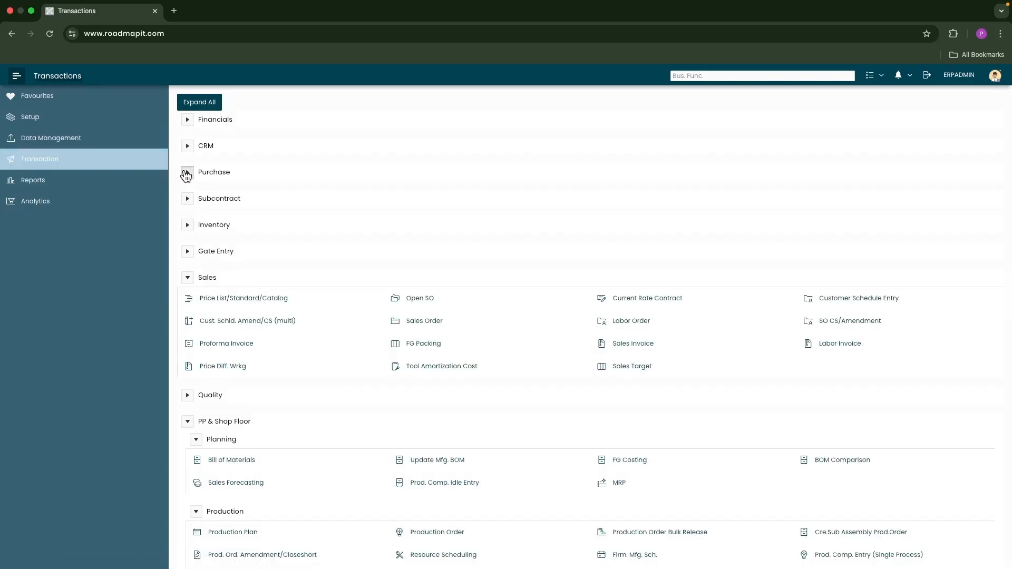
click(186, 173)
click(850, 217)
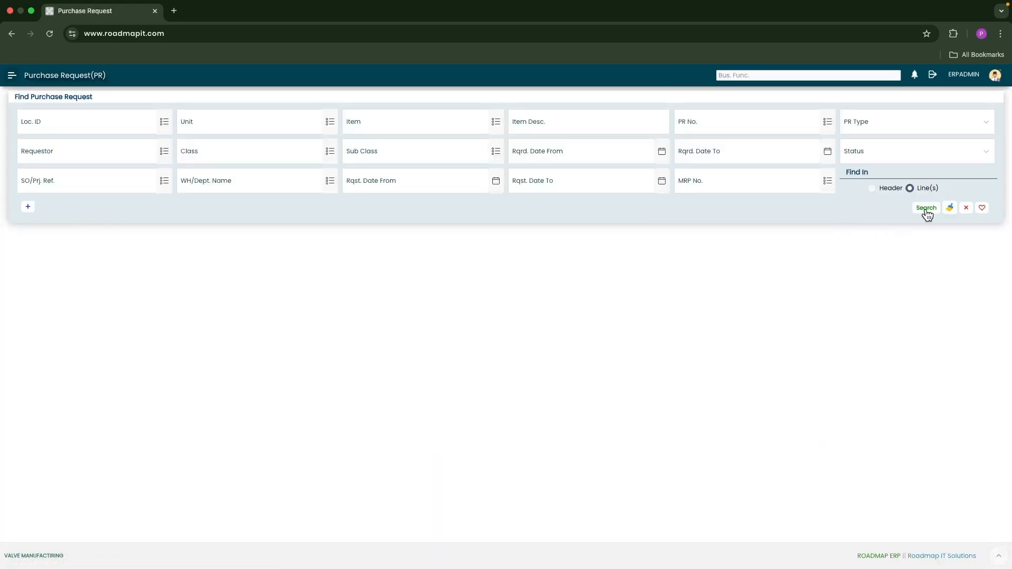
click(827, 185)
click(514, 278)
click(926, 208)
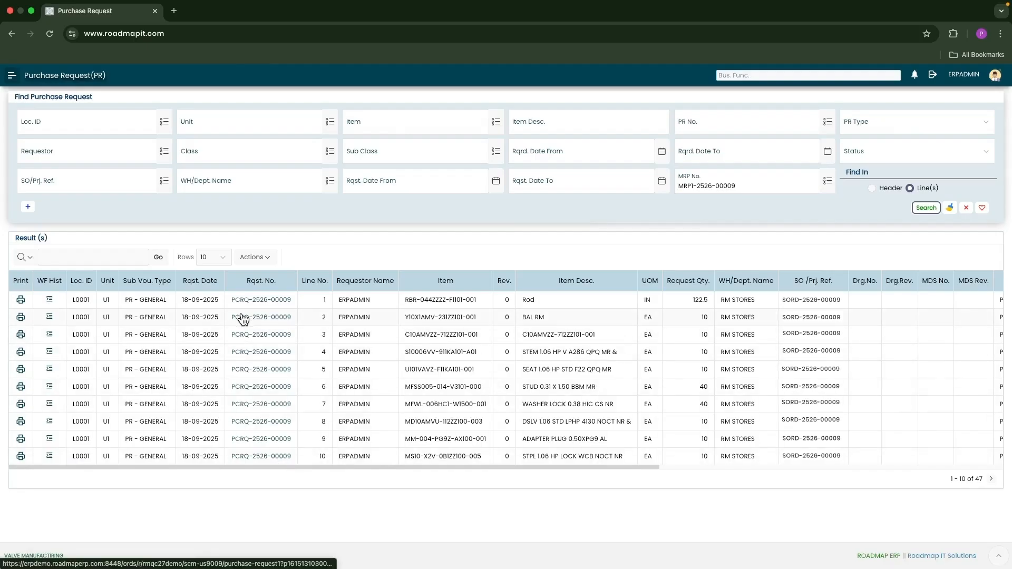
Review the purchase request lines, checking their items, request quantities, sales order references and narration
scroll(243, 318, right, 1)
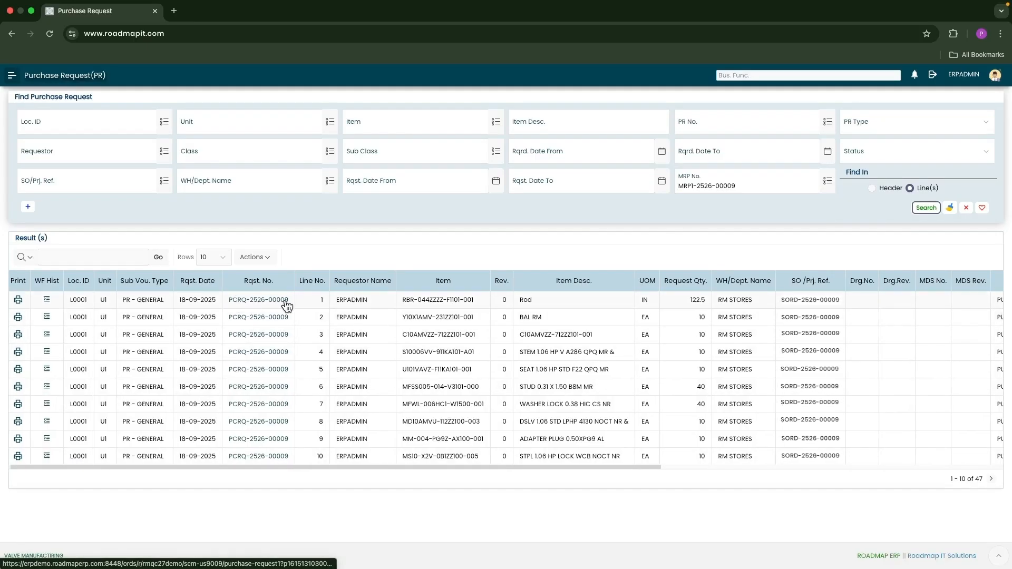
scroll(286, 305, left, 1)
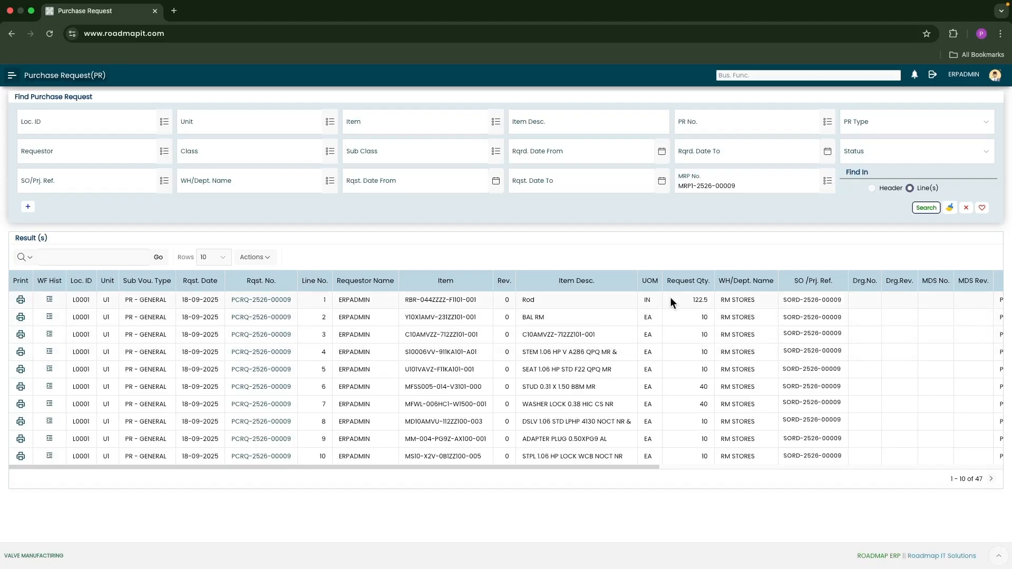
drag(652, 466, 859, 458)
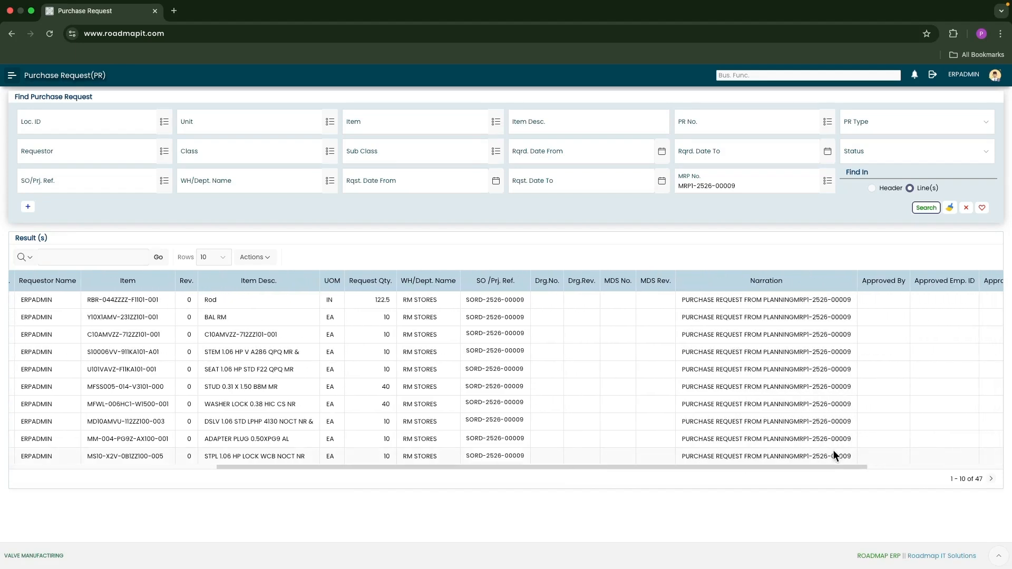
click(683, 297)
drag(683, 297, 834, 299)
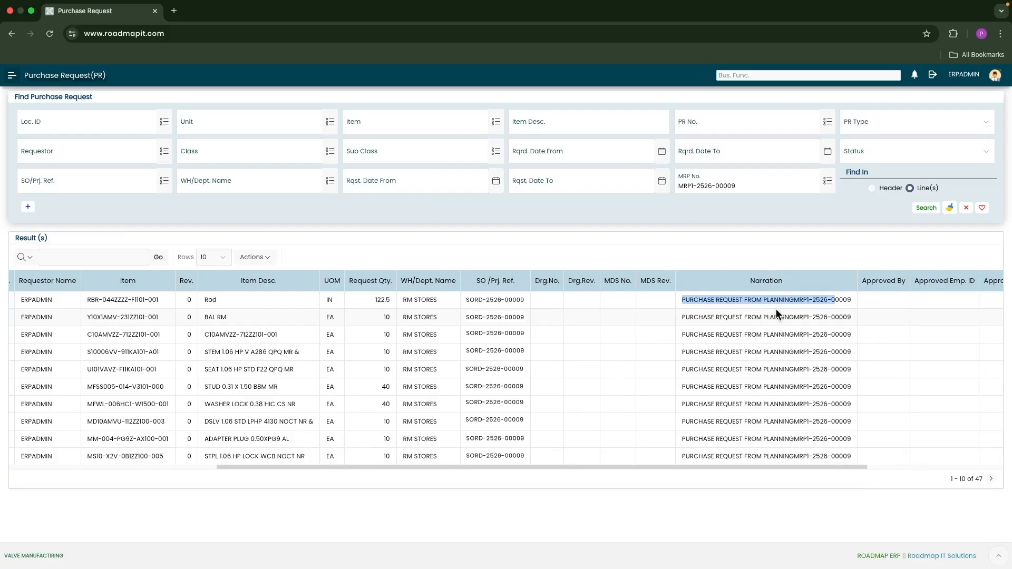
click(793, 303)
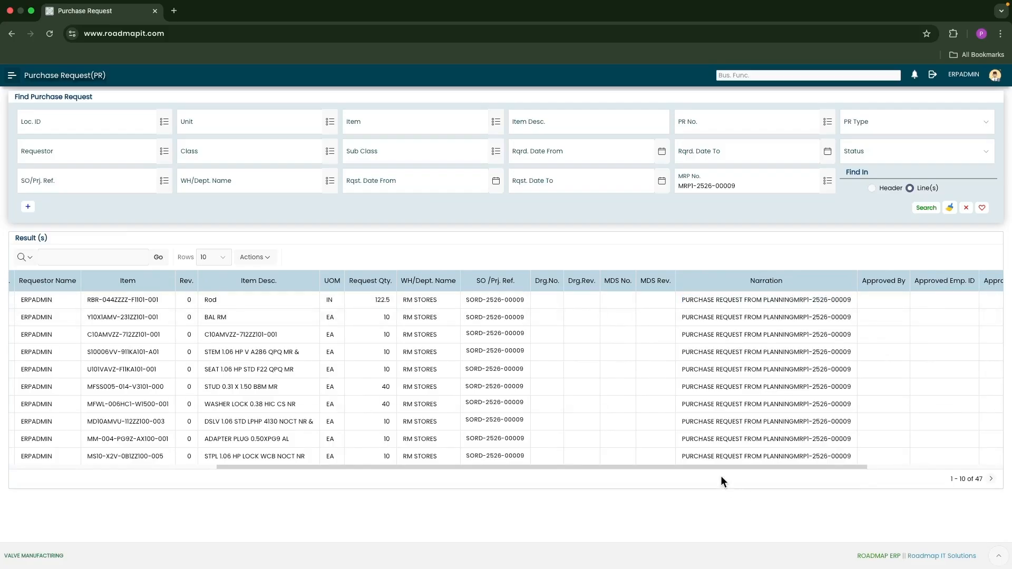
drag(716, 467, 433, 472)
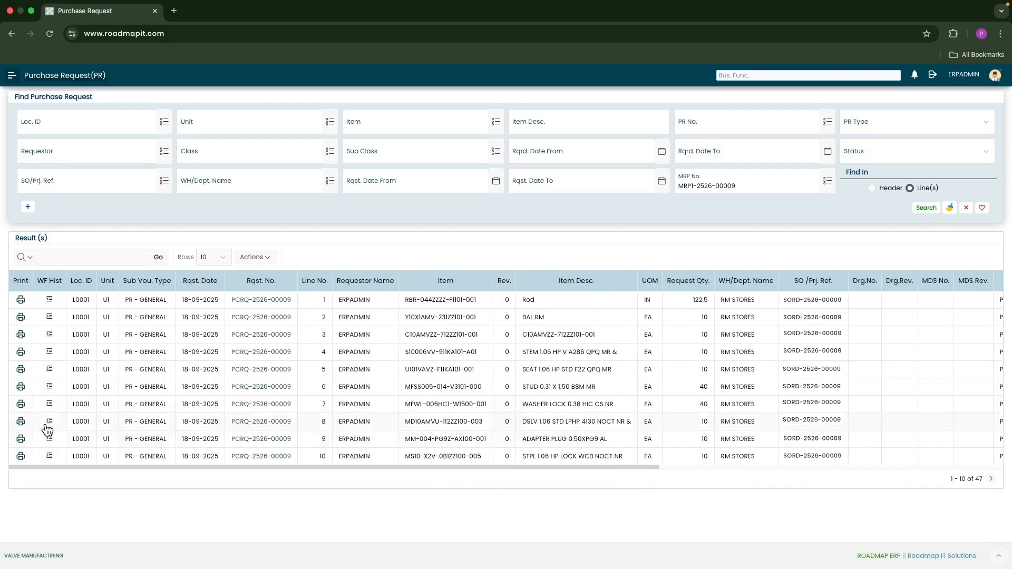
Open the purchase request and examine the last PO, last GRN and pending PR/PO details of the Rod line
click(235, 303)
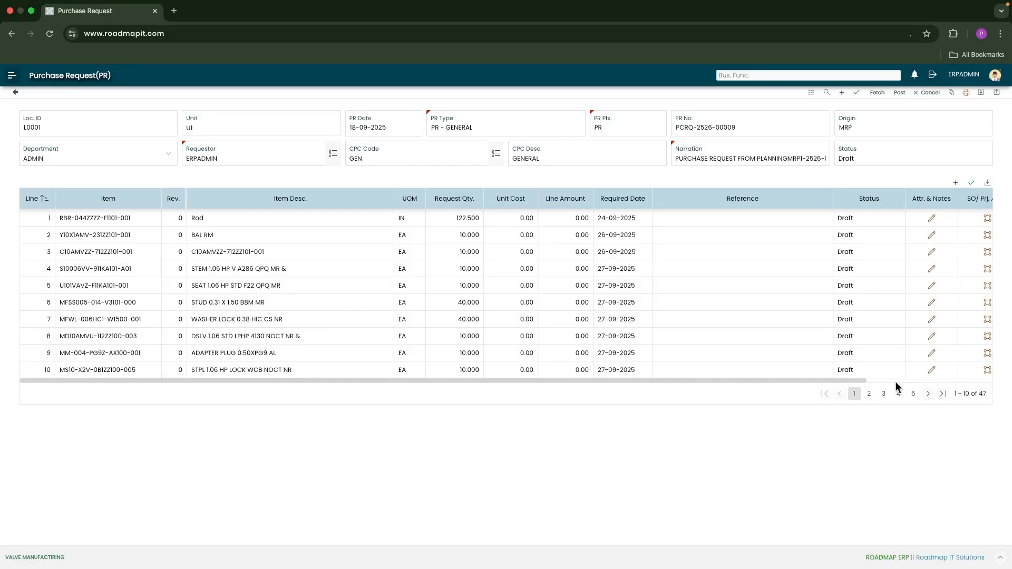
drag(851, 381, 979, 377)
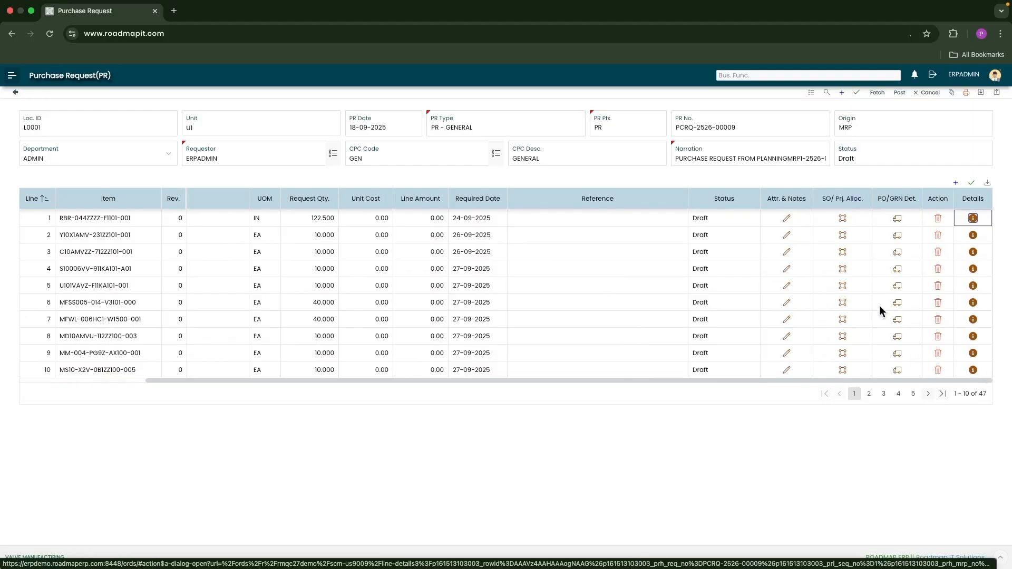
click(897, 218)
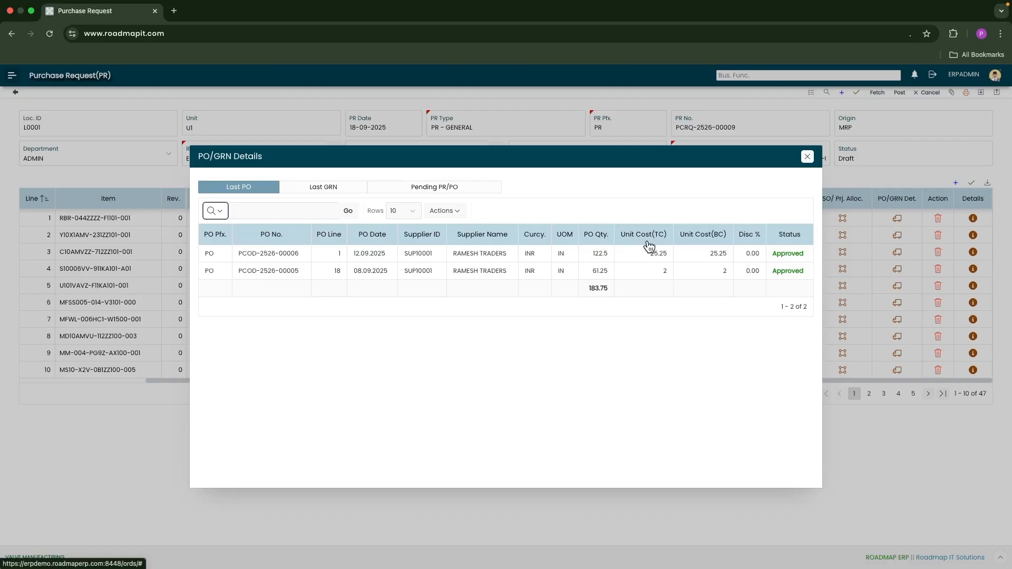
click(331, 192)
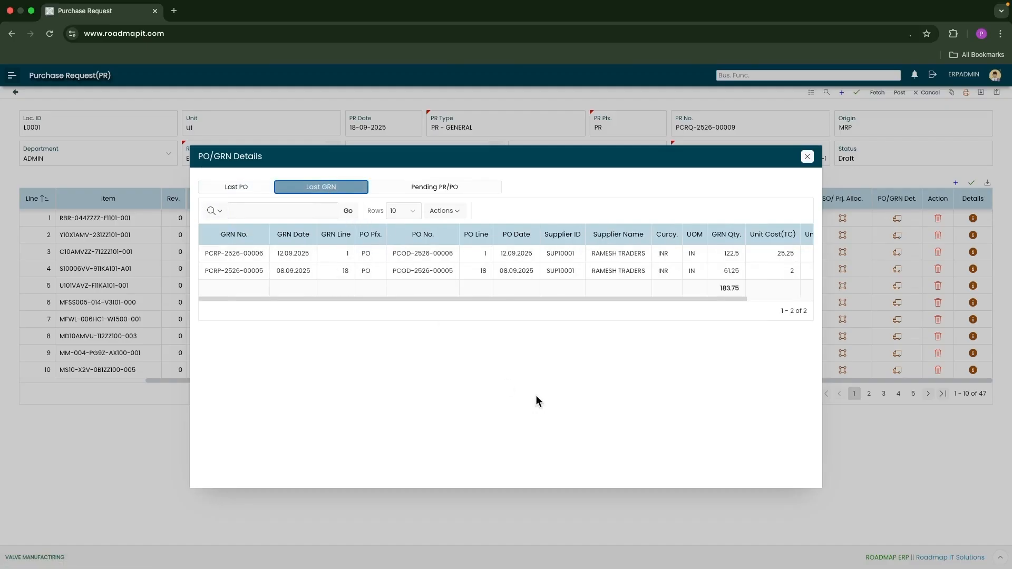
click(437, 192)
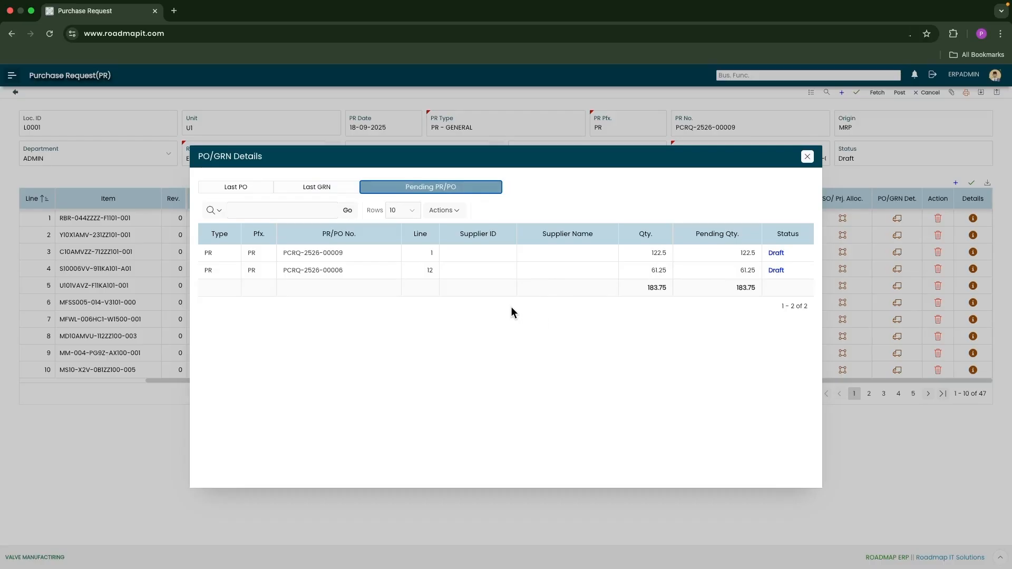
click(806, 157)
Forward the purchase request for approval with MEDIUM priority and approve it from the approver's document approval list
click(899, 93)
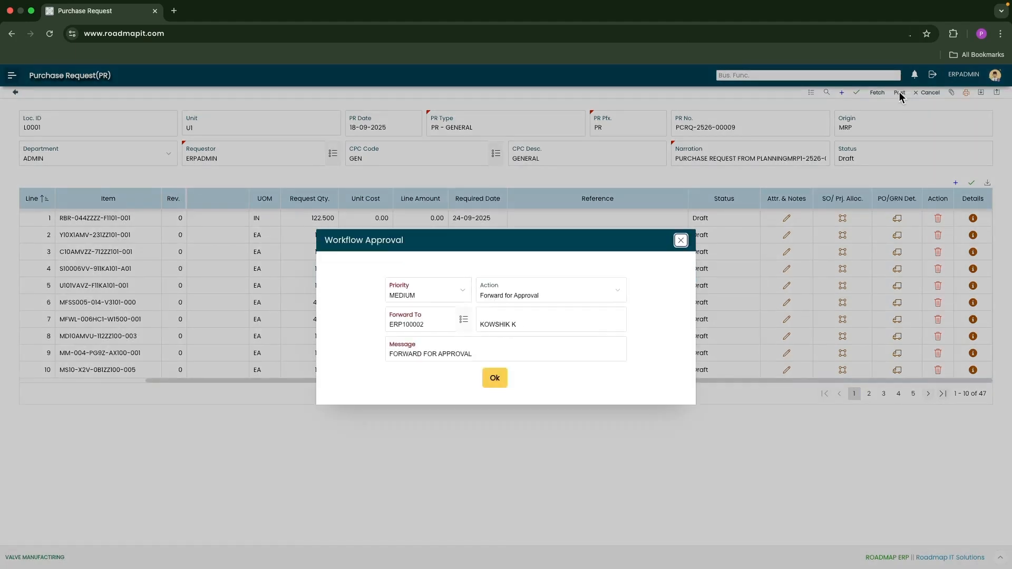
click(498, 382)
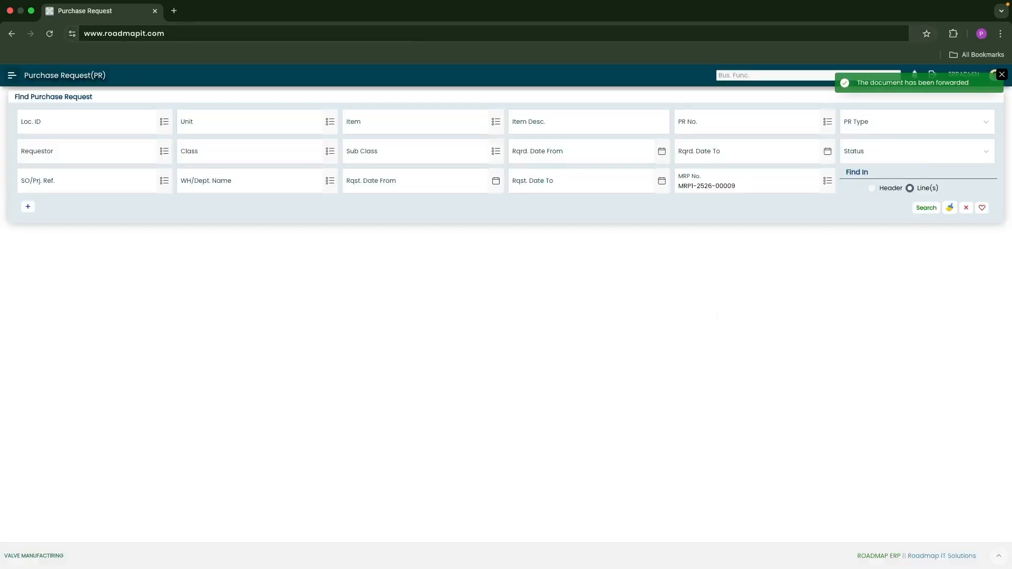
click(32, 11)
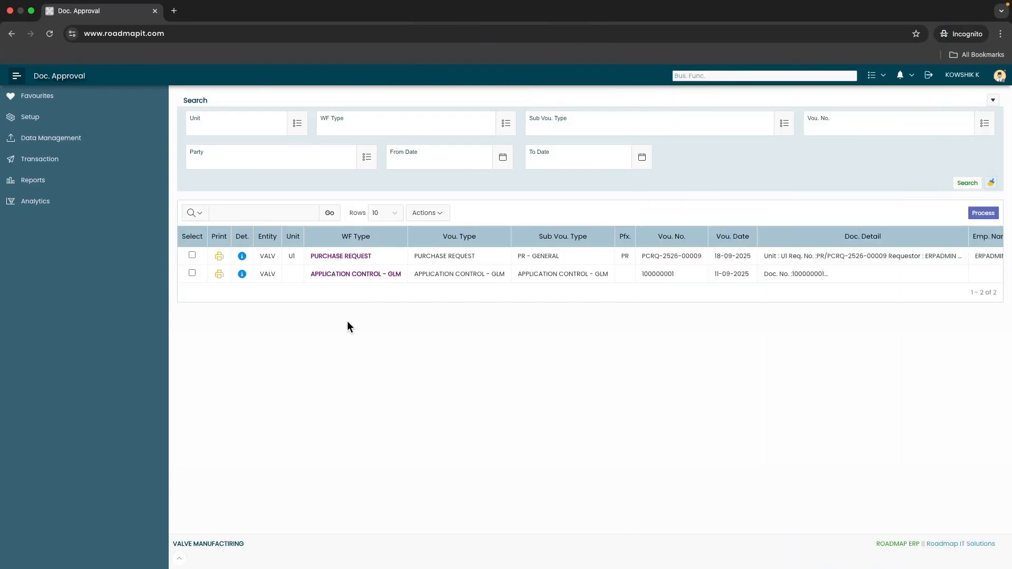
click(191, 256)
click(983, 213)
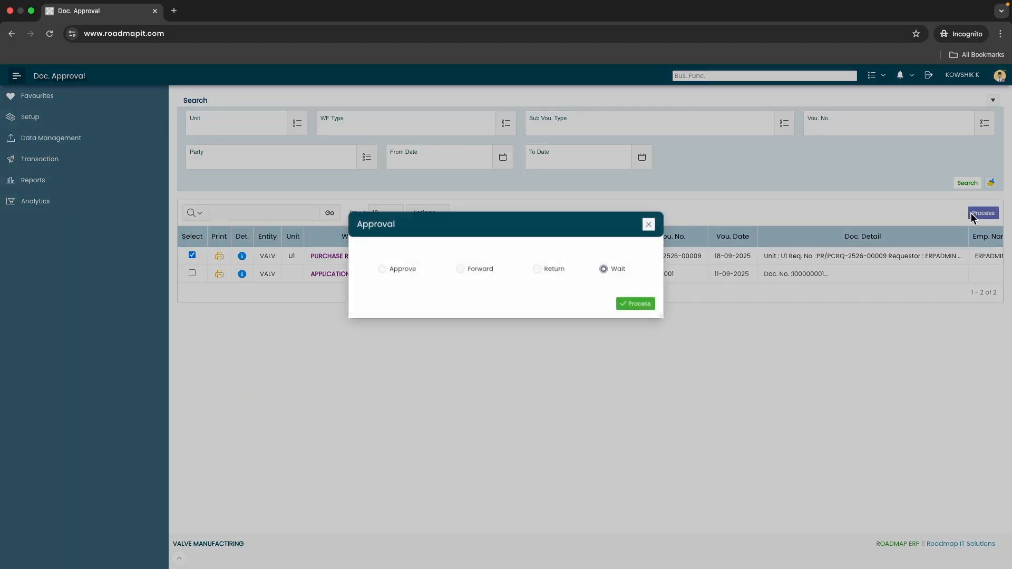
click(389, 266)
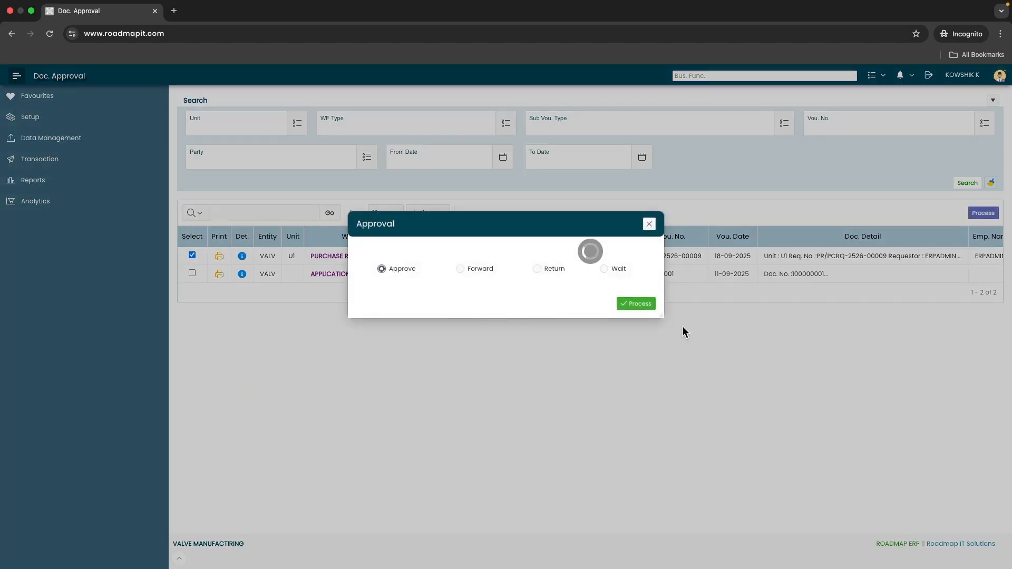
click(649, 308)
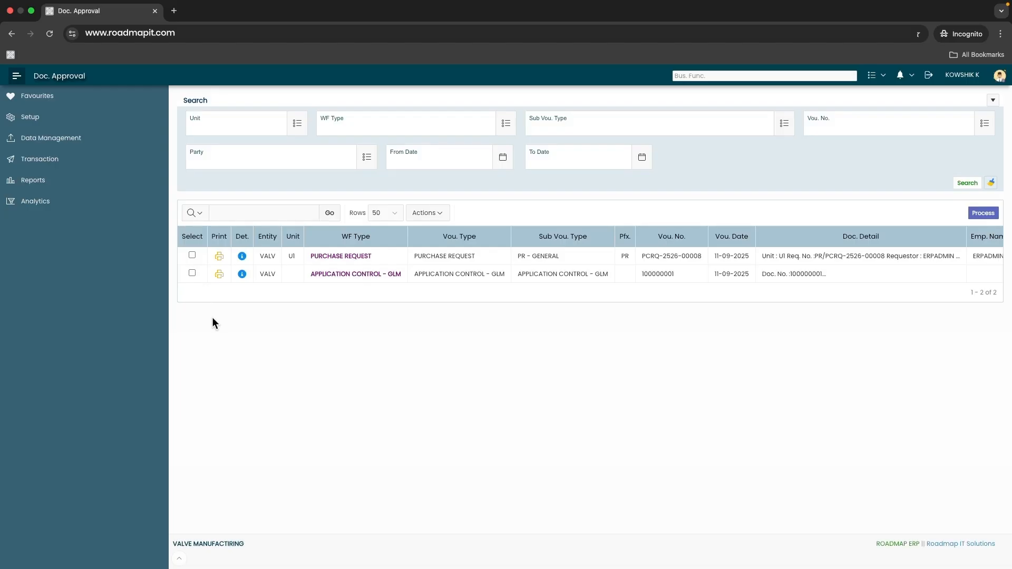
Approve the pending PR - GENERAL purchase request for unit U1 in the approver's document approval list
click(192, 255)
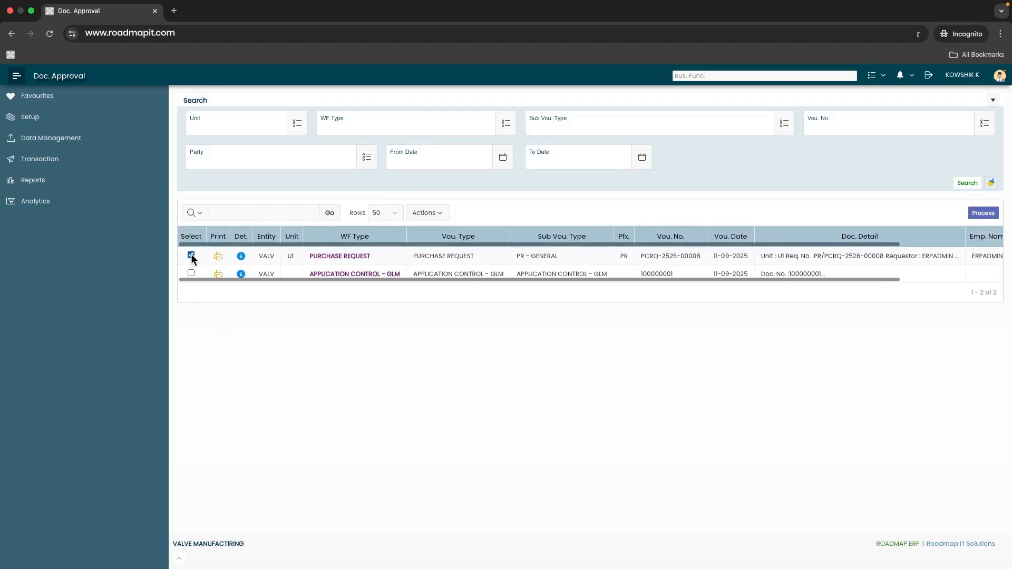
click(983, 213)
click(402, 269)
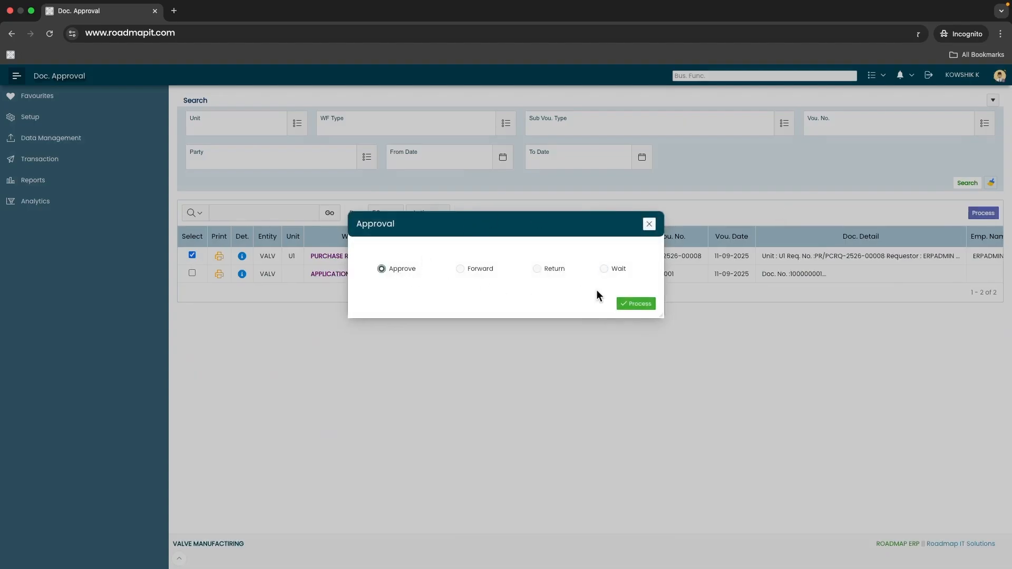
click(637, 305)
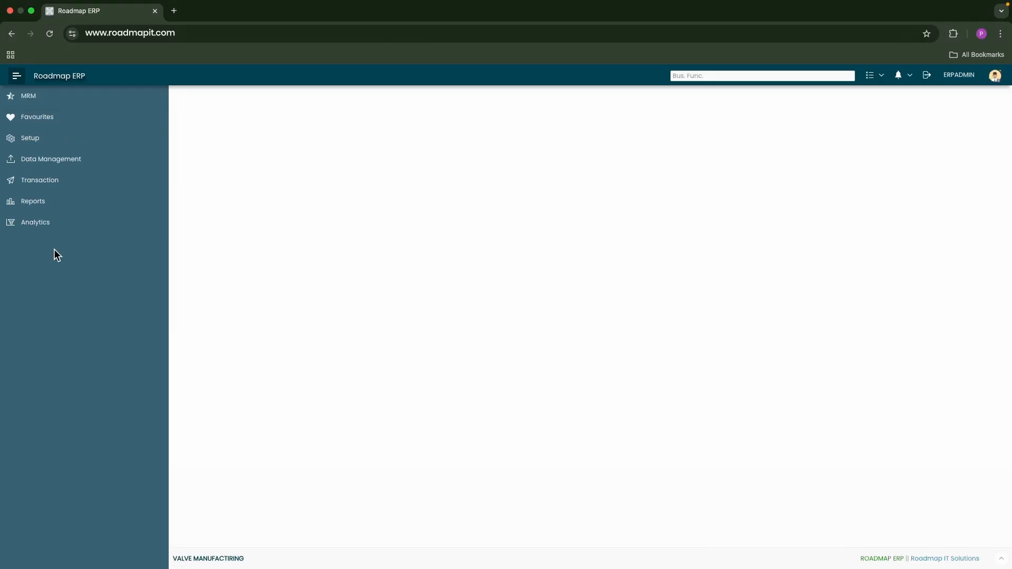
click(53, 183)
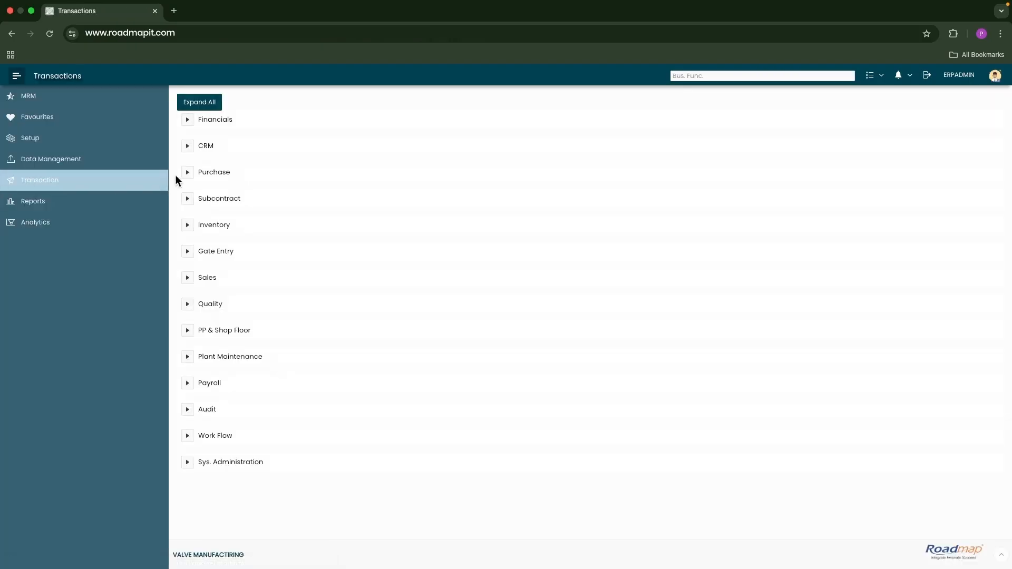
click(187, 173)
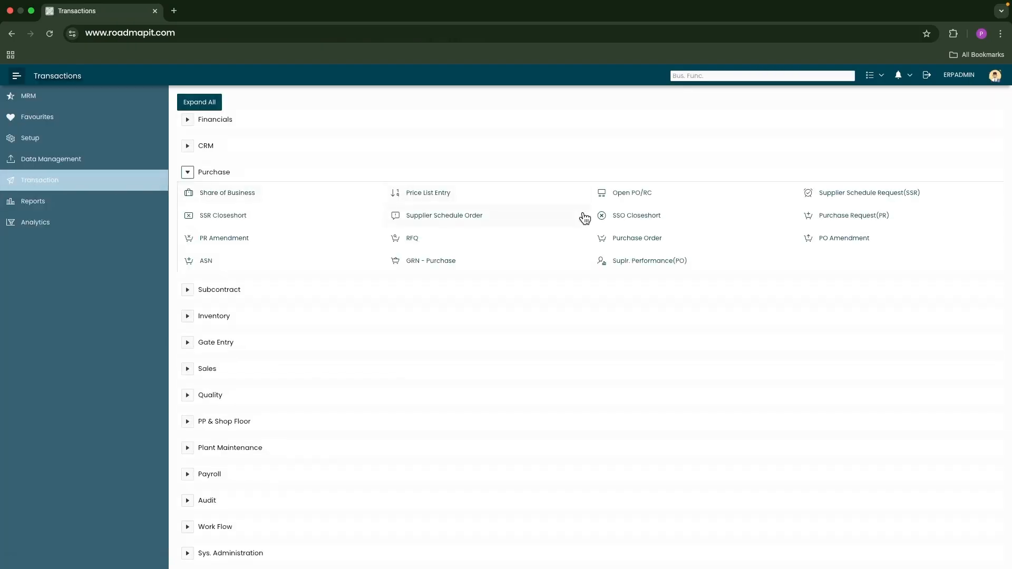
click(854, 214)
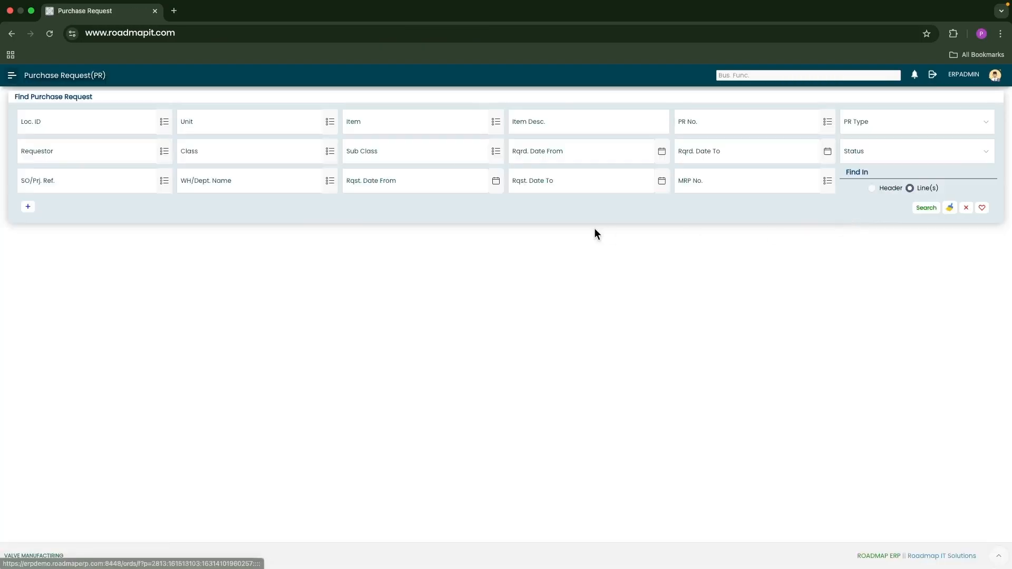
click(930, 213)
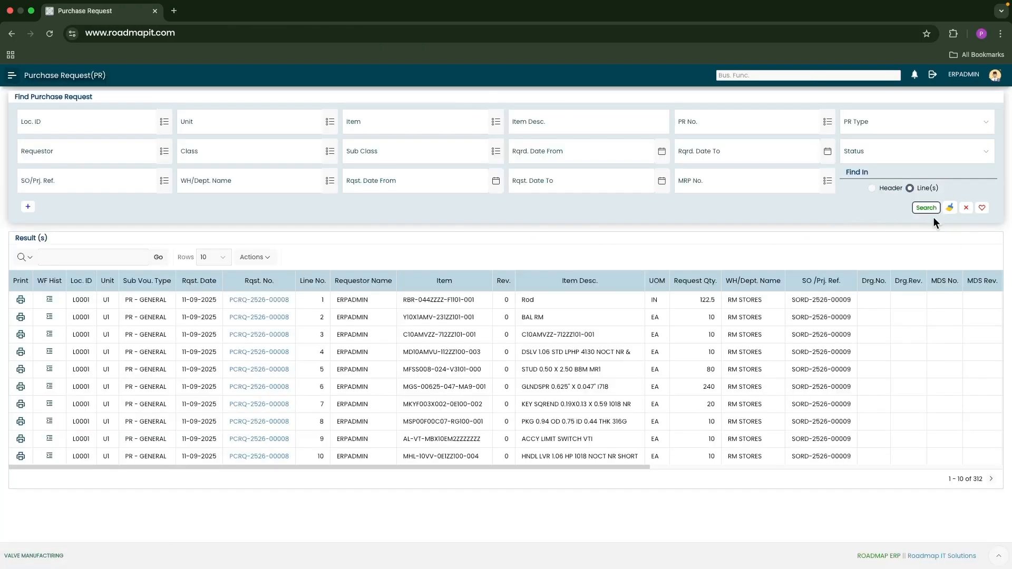
click(826, 181)
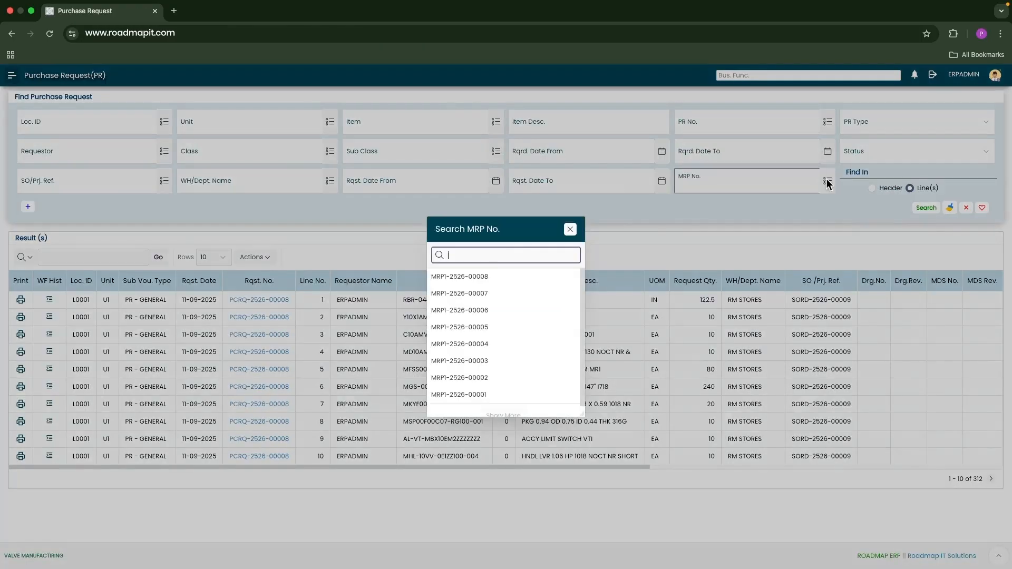
click(488, 278)
click(927, 210)
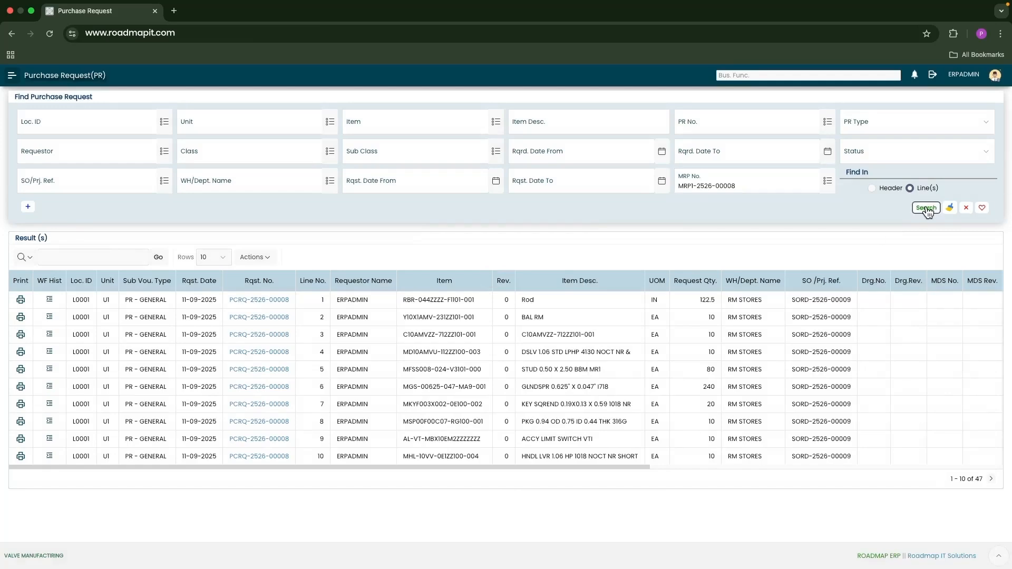
Review the narration, approver details, approval date and status of the purchase request lines
drag(642, 467, 1002, 456)
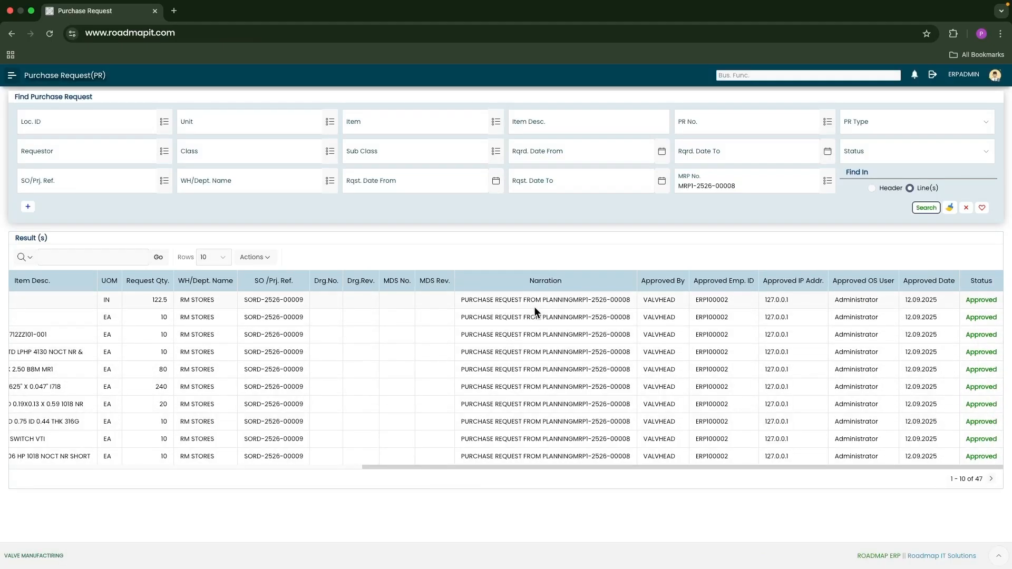
drag(473, 299, 543, 308)
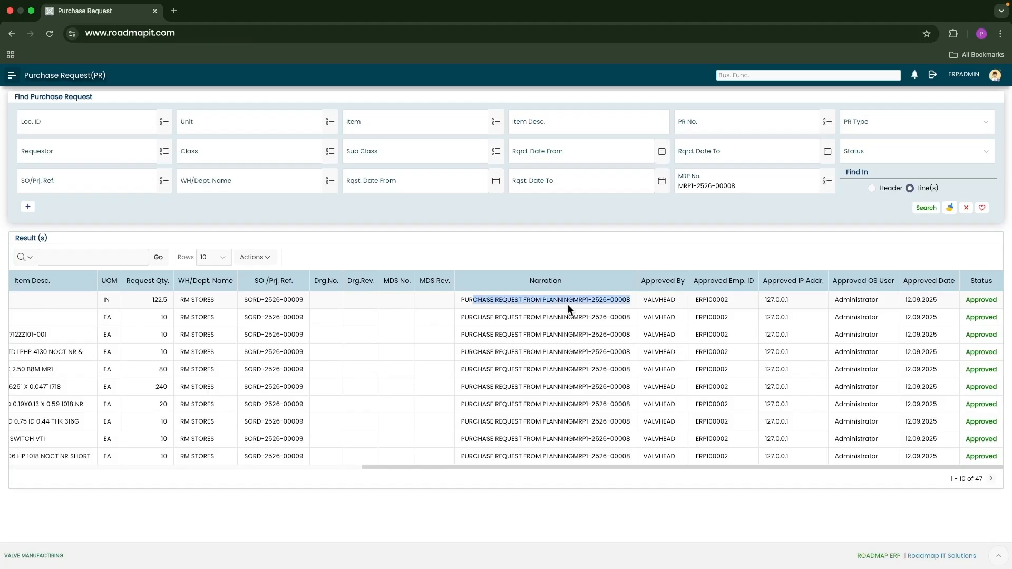
click(567, 304)
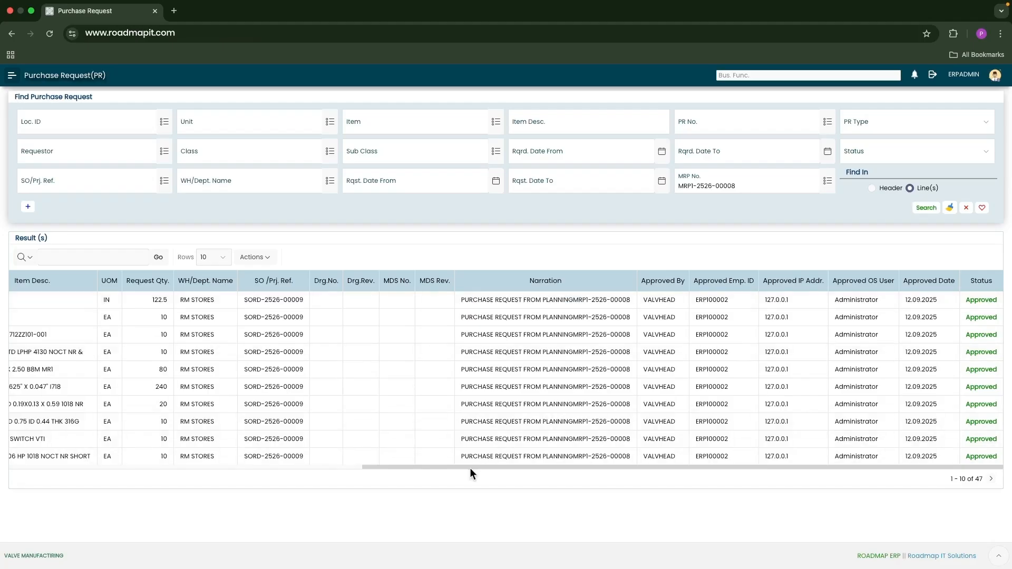
drag(469, 467, 51, 465)
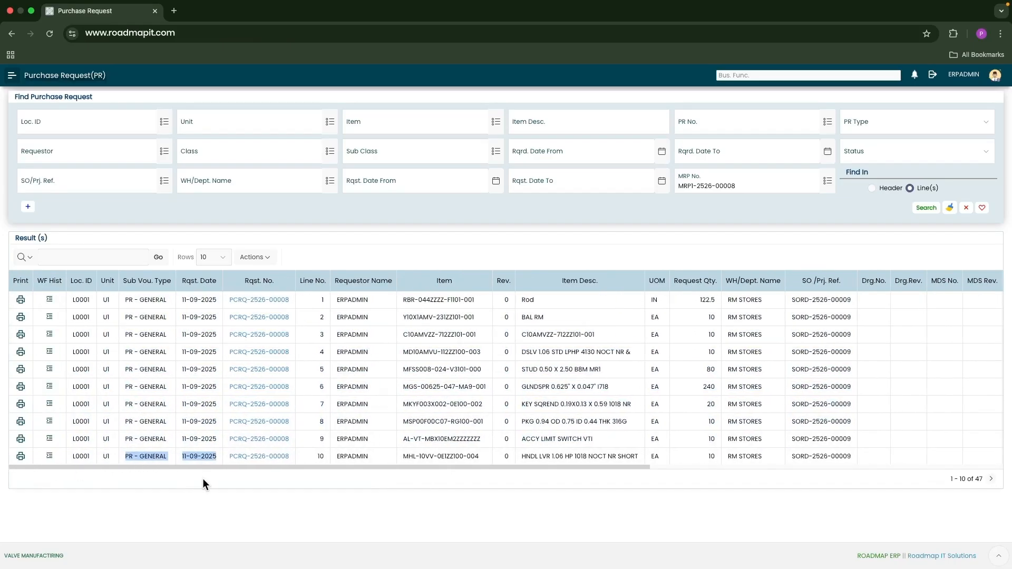
click(360, 250)
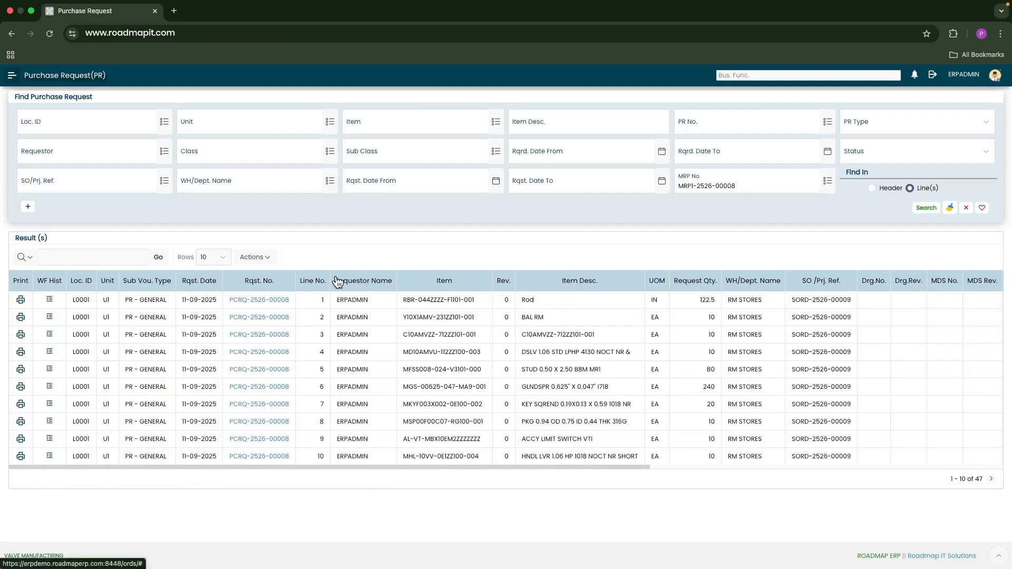
Go to the Purchase Order transaction and start creating a PO from the list of pending PRs
click(12, 76)
click(32, 178)
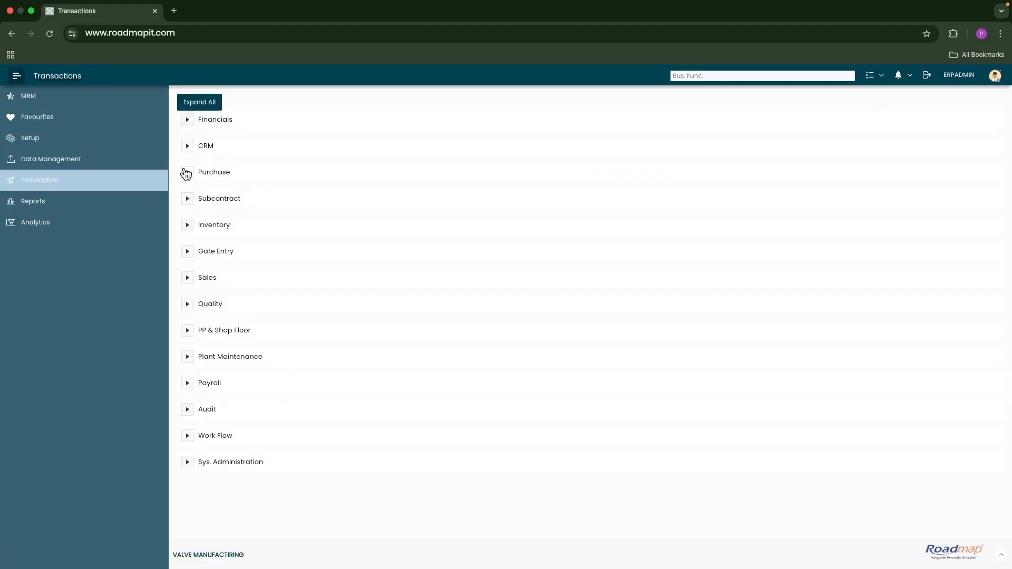
click(187, 172)
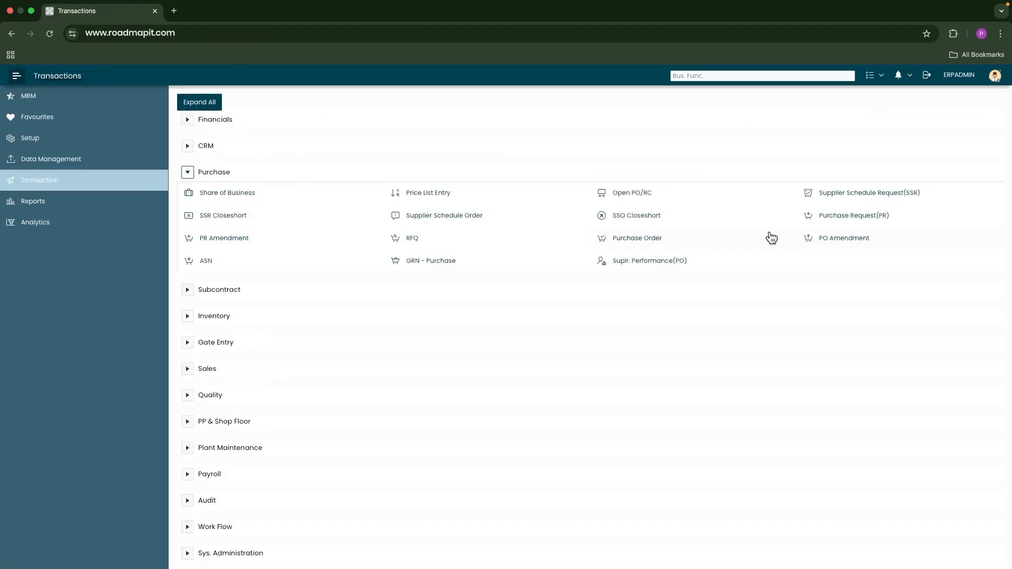
click(637, 238)
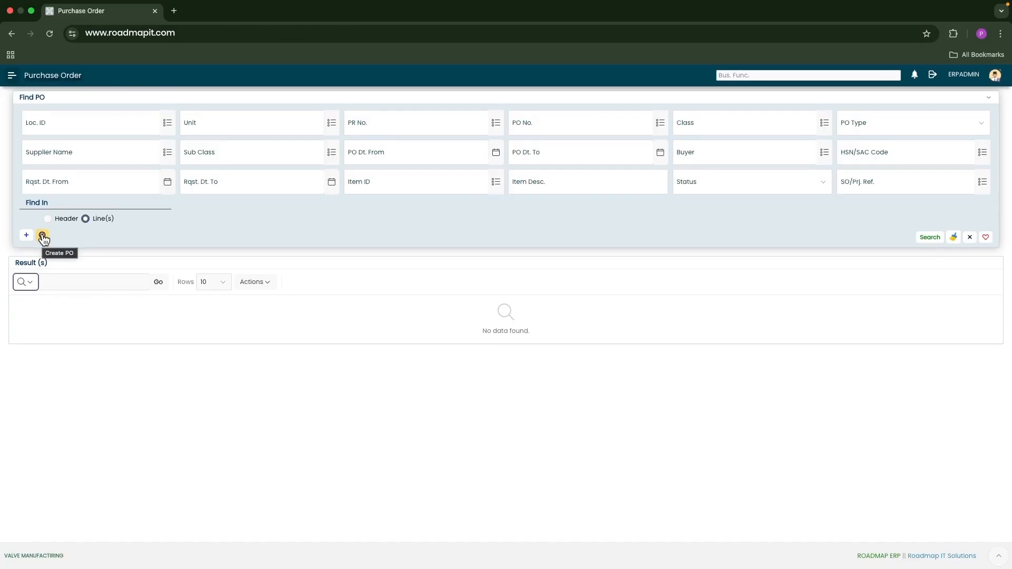
click(42, 236)
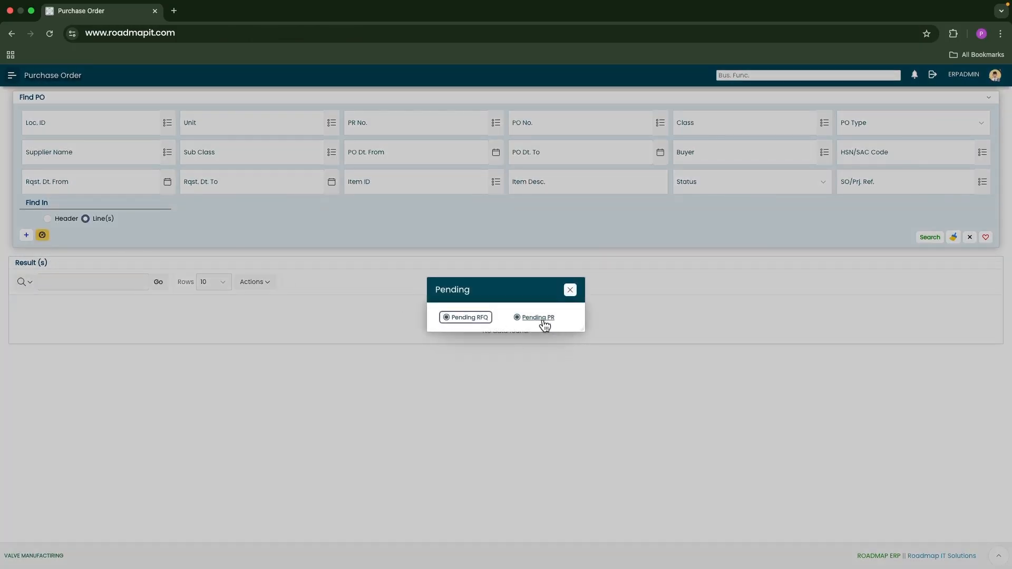
click(537, 318)
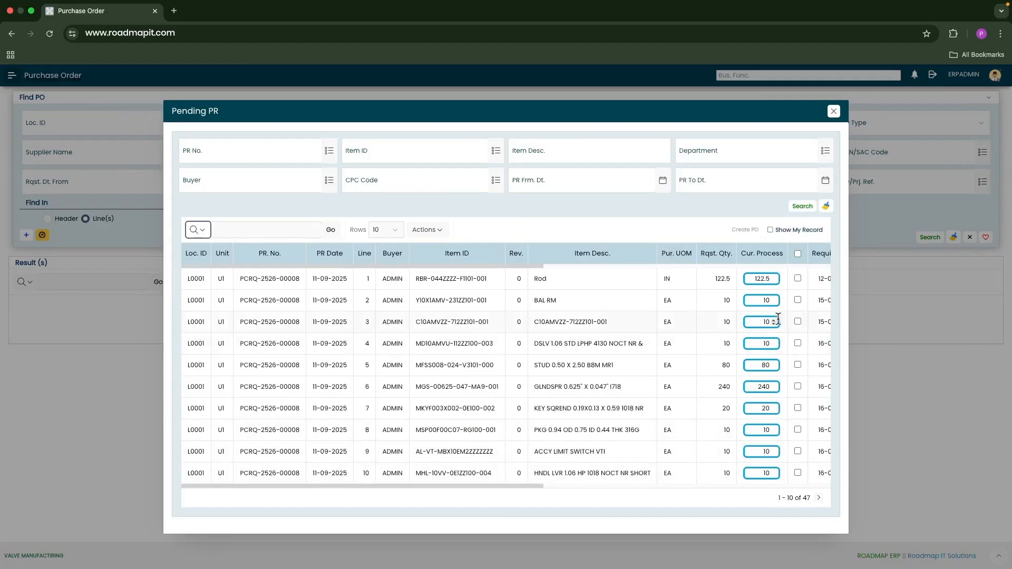
Select all pending PR lines and create a purchase order from them for supplier RAMESH TRADERS, dated 12-09-2025
click(798, 254)
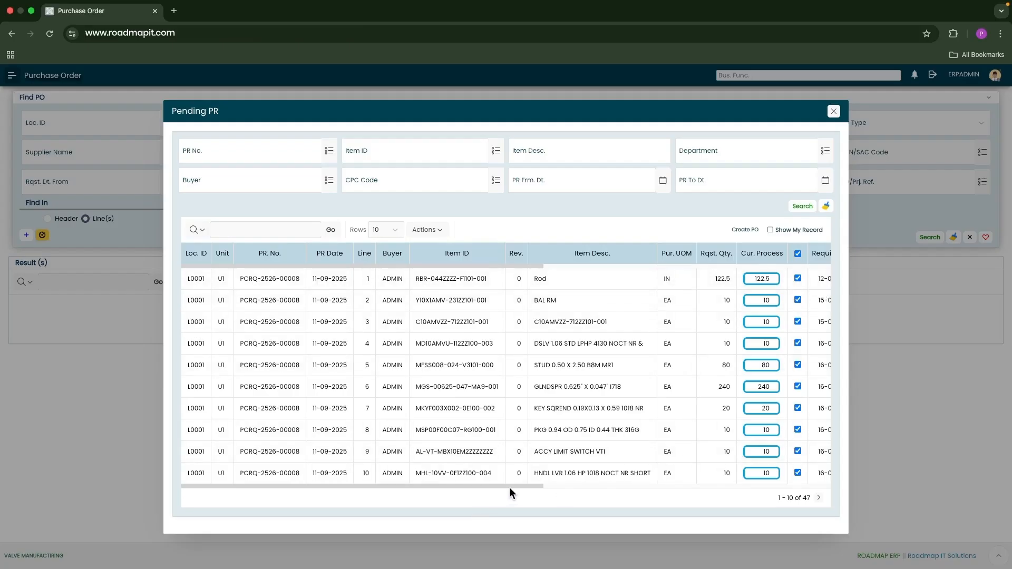
drag(512, 486, 604, 481)
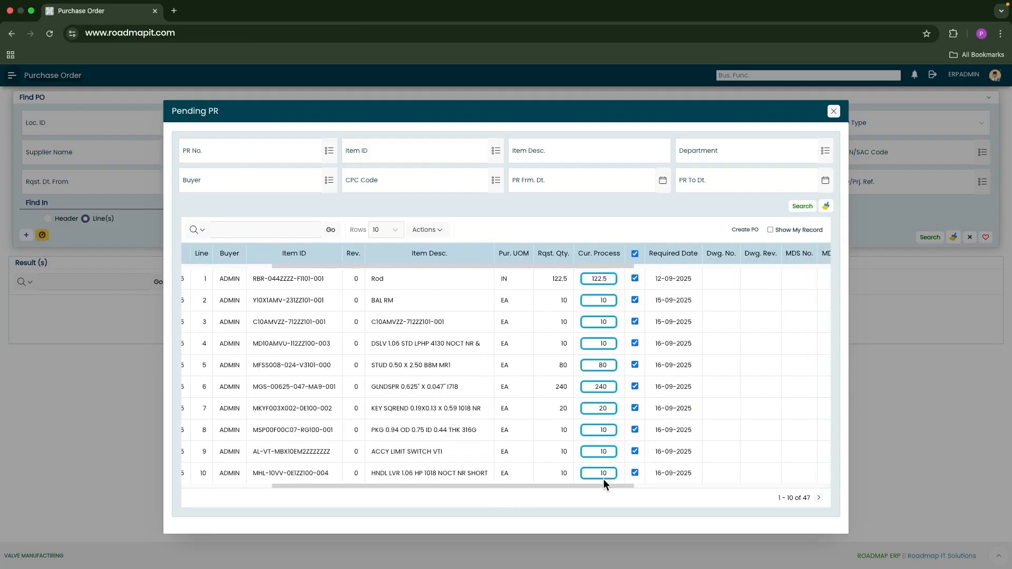
click(818, 498)
click(743, 230)
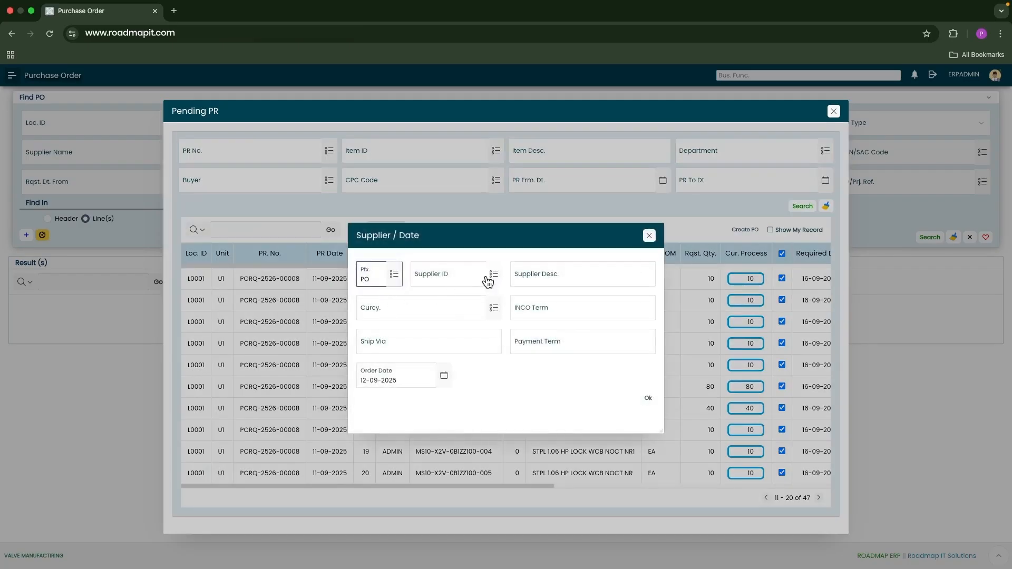
click(488, 279)
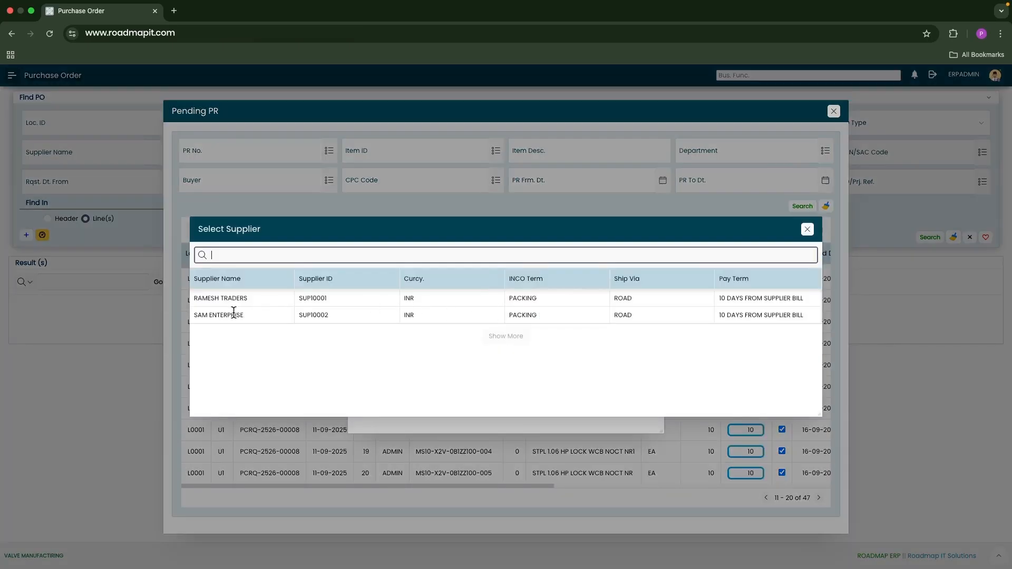
click(253, 299)
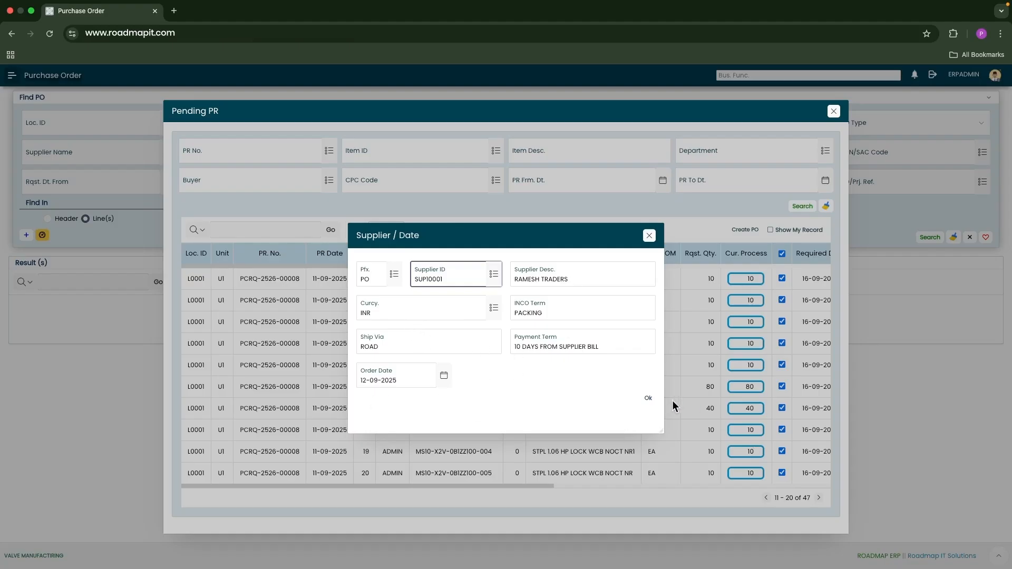
click(648, 399)
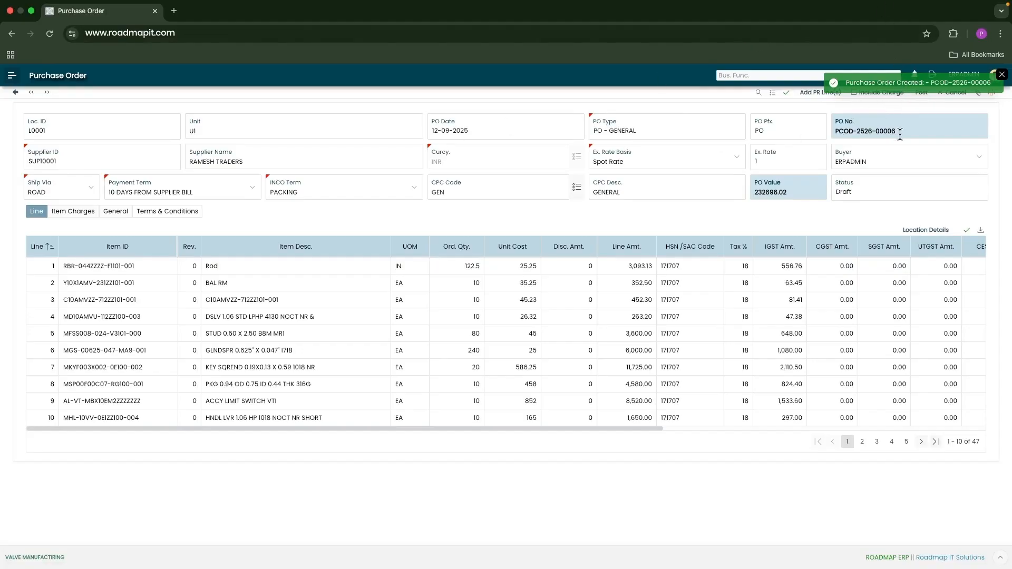
Review the new purchase order's number, status and line details such as quantities, unit costs and taxes
drag(912, 132, 833, 132)
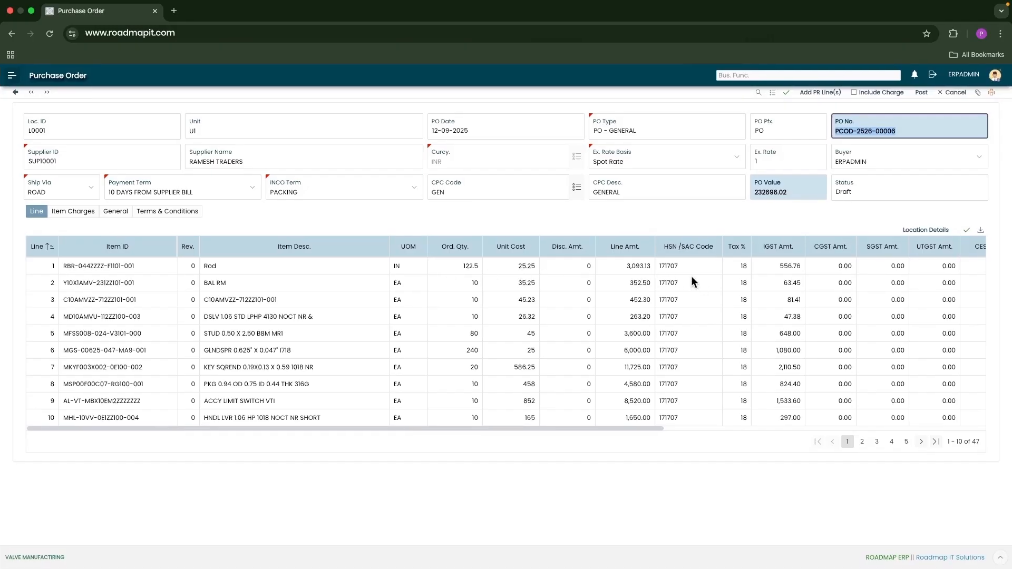
scroll(689, 272, right, 2)
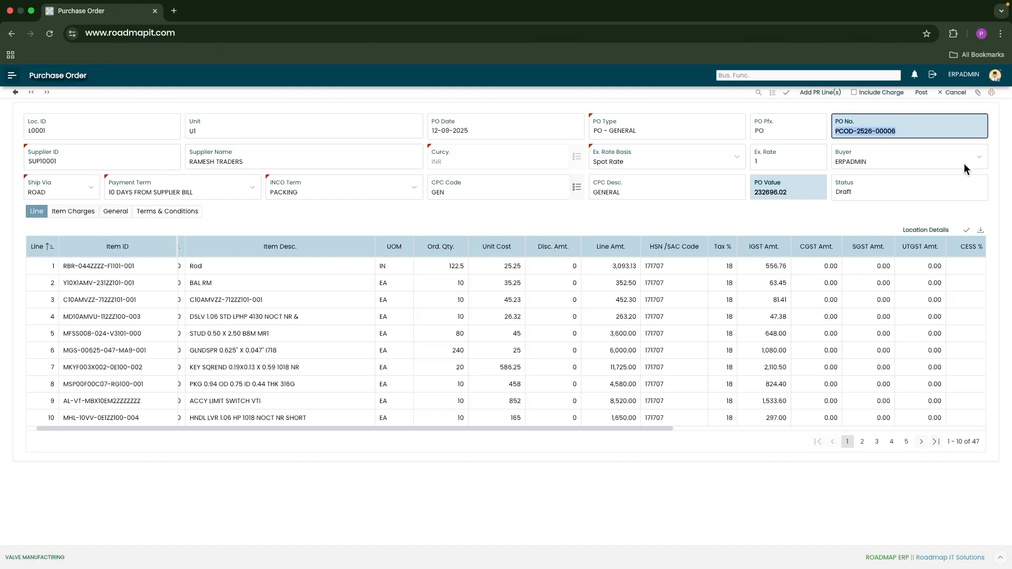
click(917, 197)
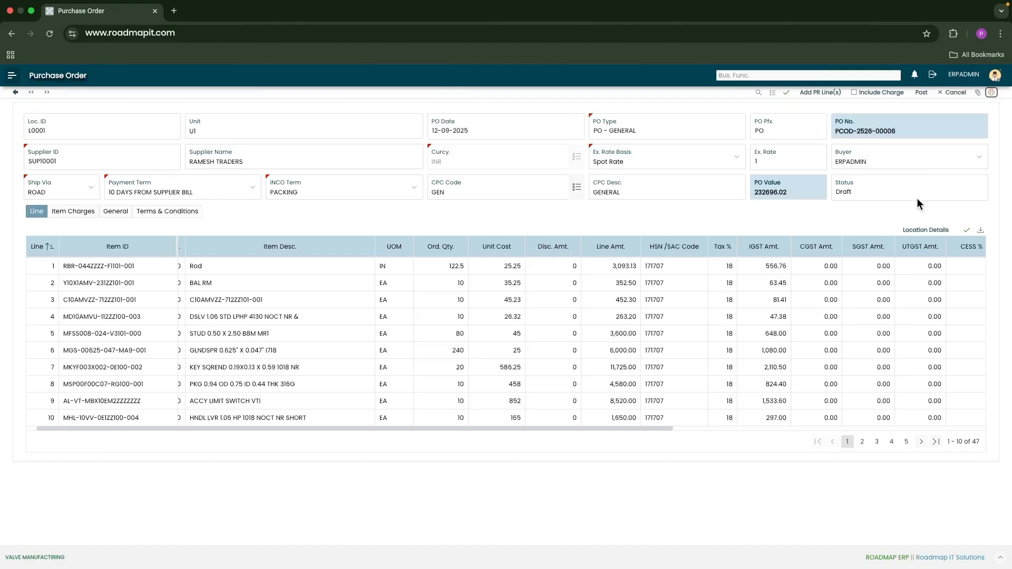
Post the purchase order for approval with MEDIUM priority and approve it from the approver's document approval list
click(919, 93)
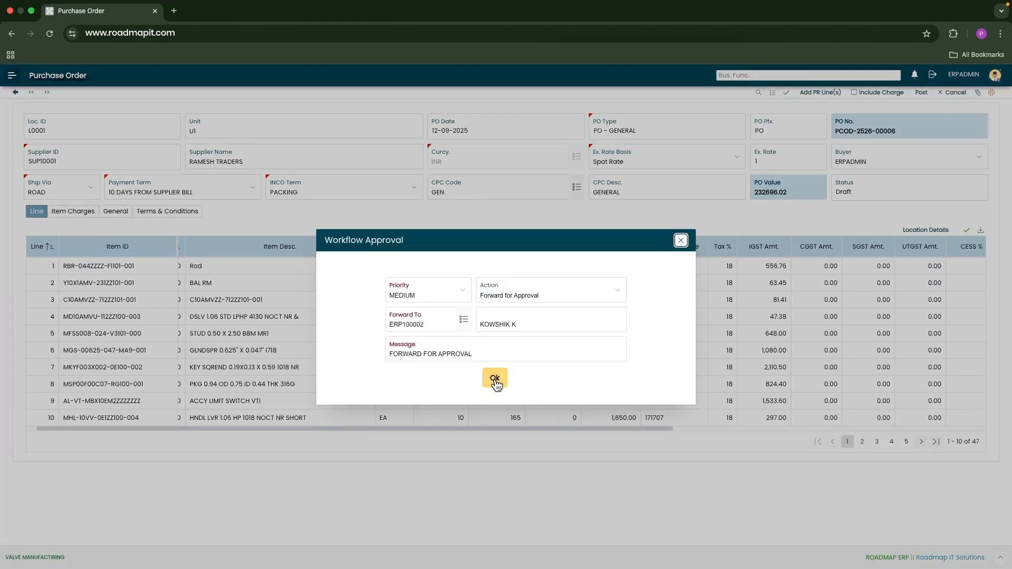
click(496, 380)
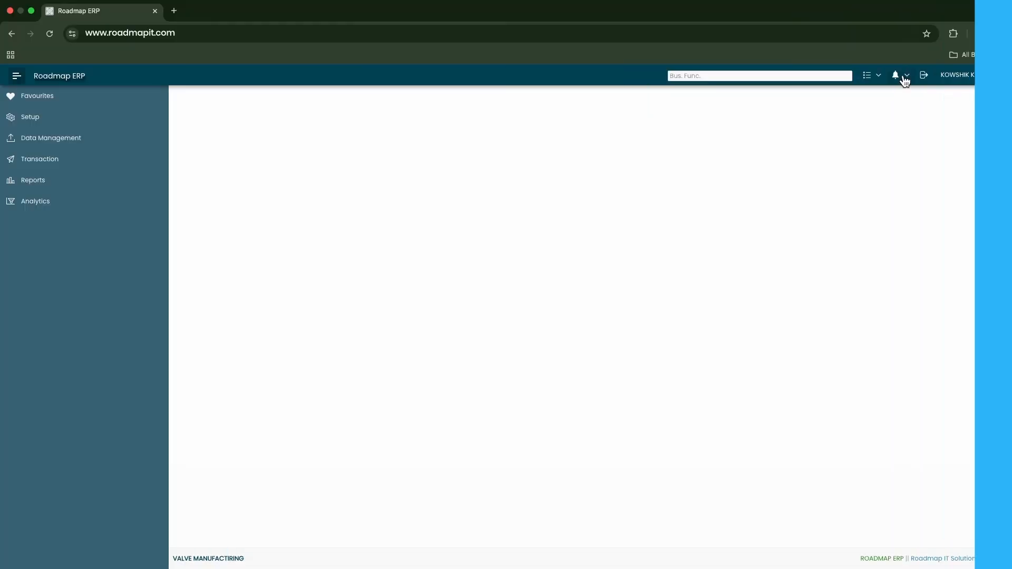
click(903, 77)
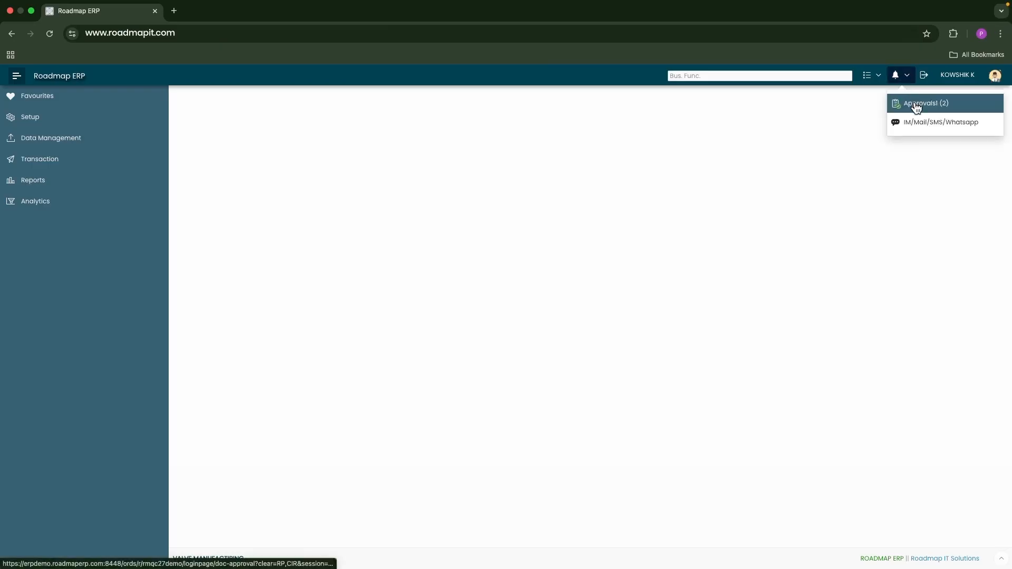
click(915, 102)
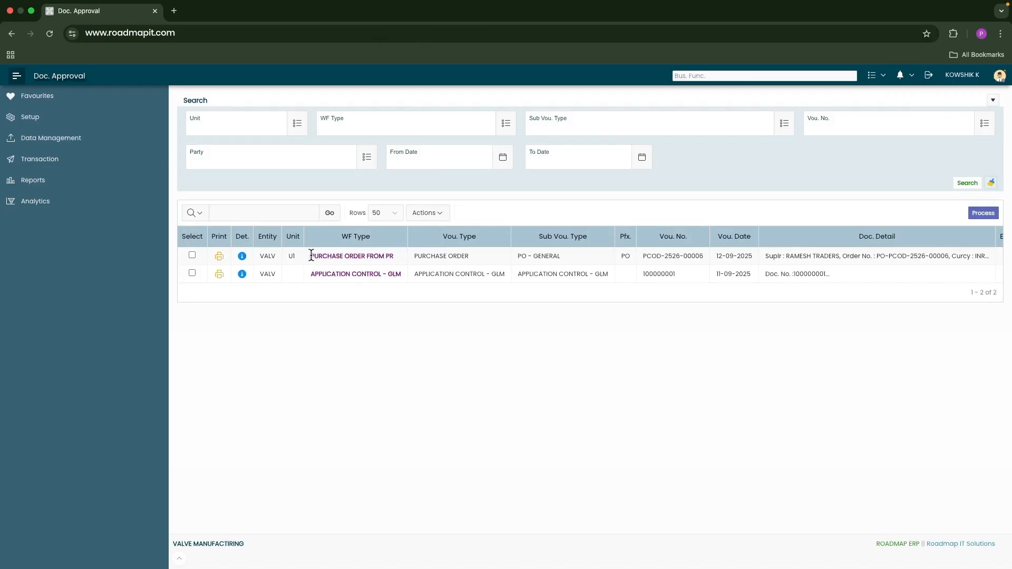
drag(312, 256, 384, 257)
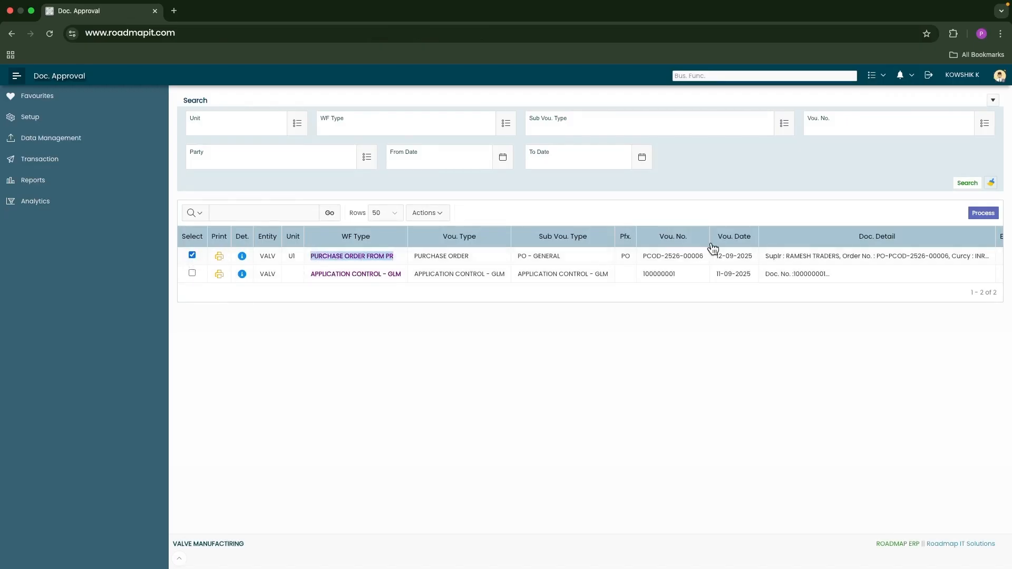
click(983, 213)
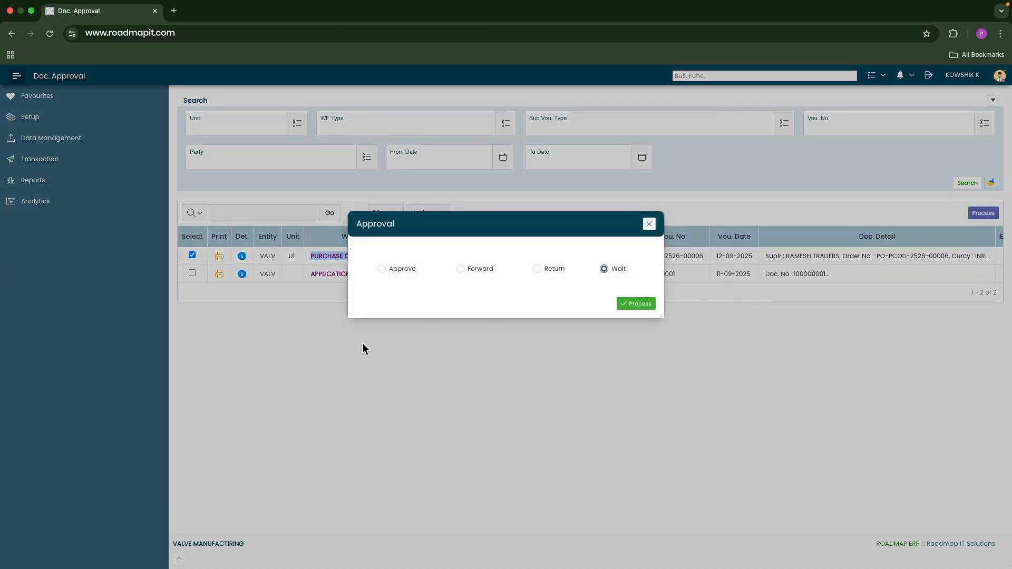
click(380, 270)
click(638, 306)
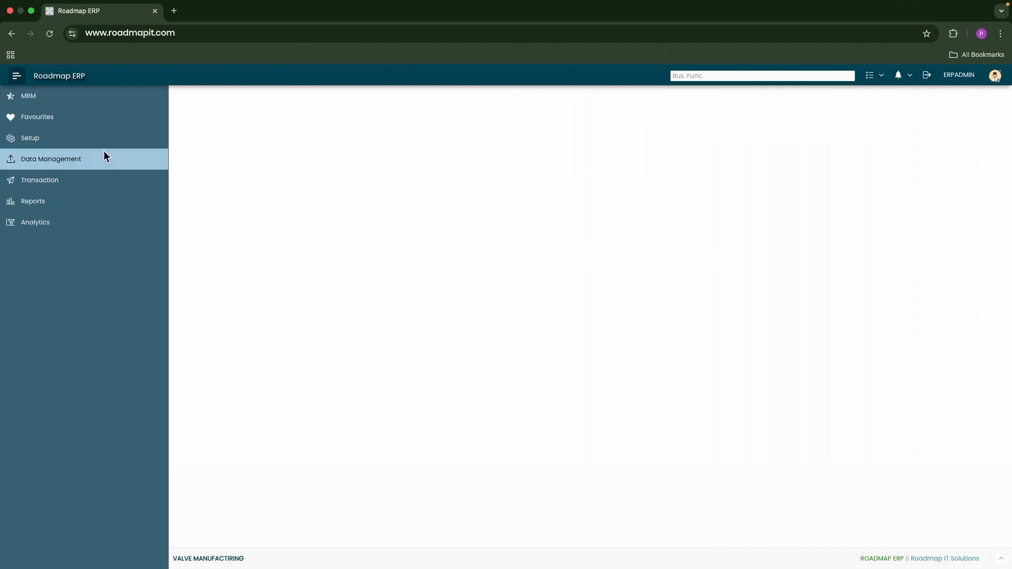
Go to the GRN - Purchase transaction and start creating a GRN from the pending purchase orders
click(58, 180)
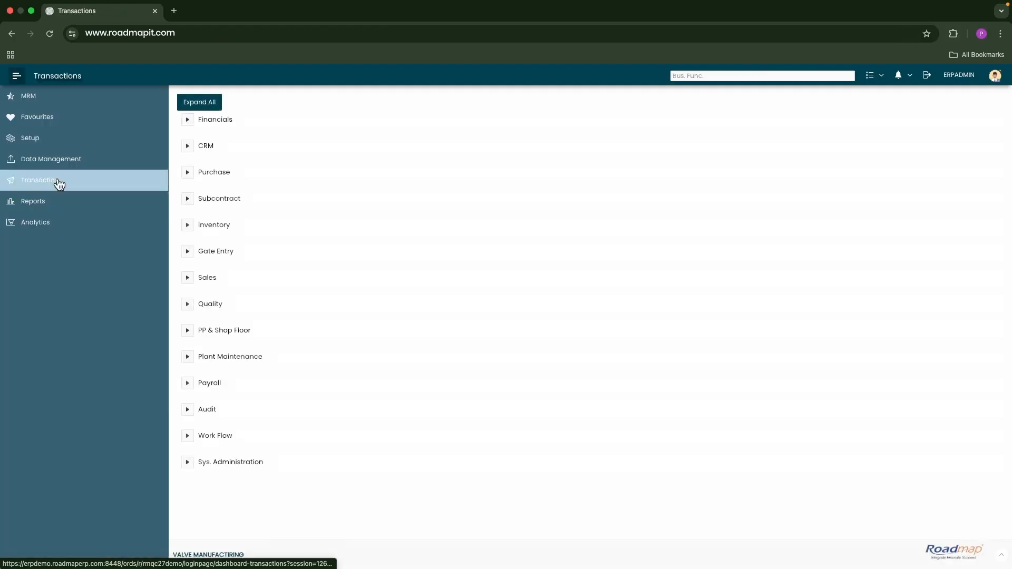
click(188, 173)
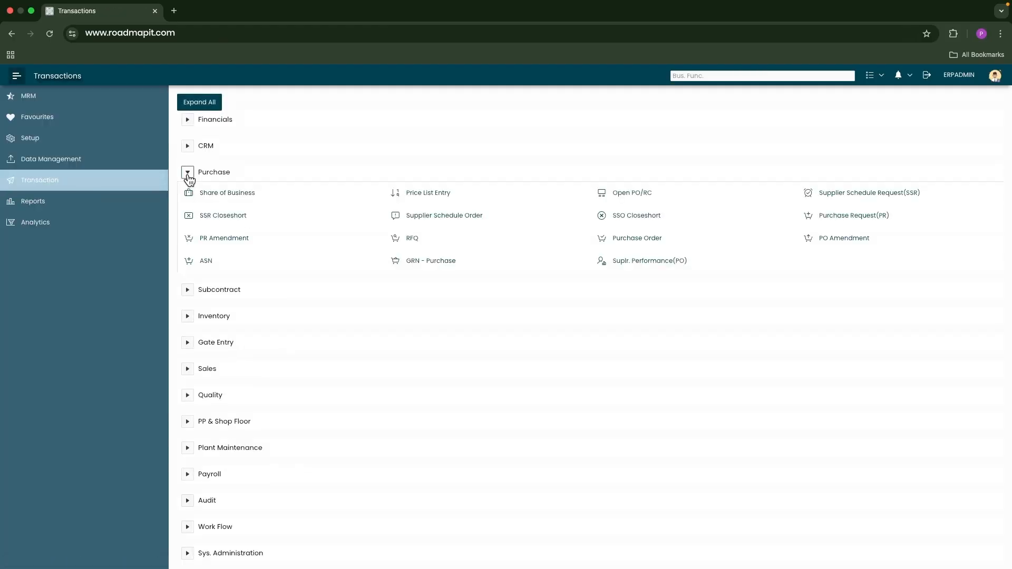
click(424, 262)
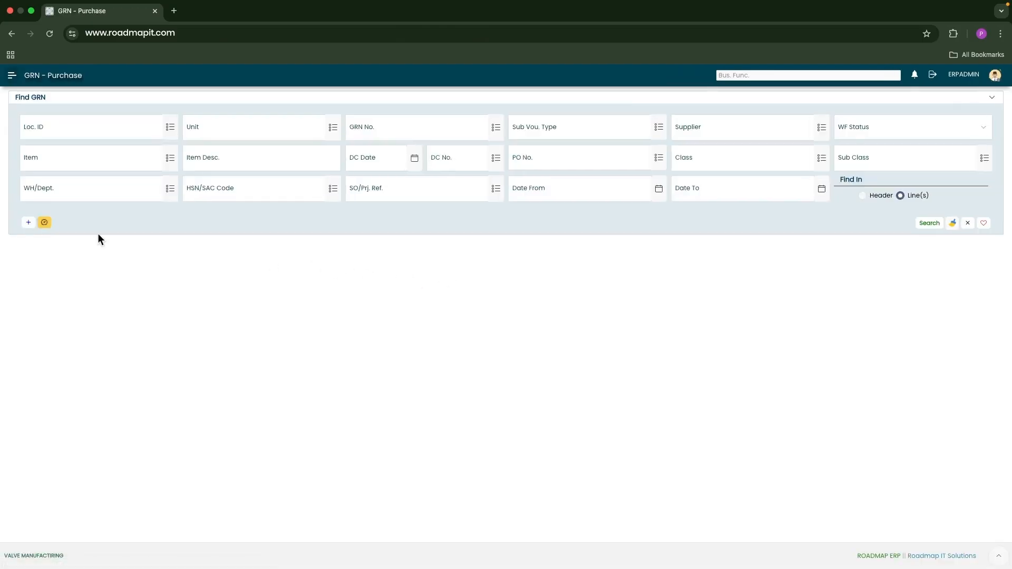
click(44, 224)
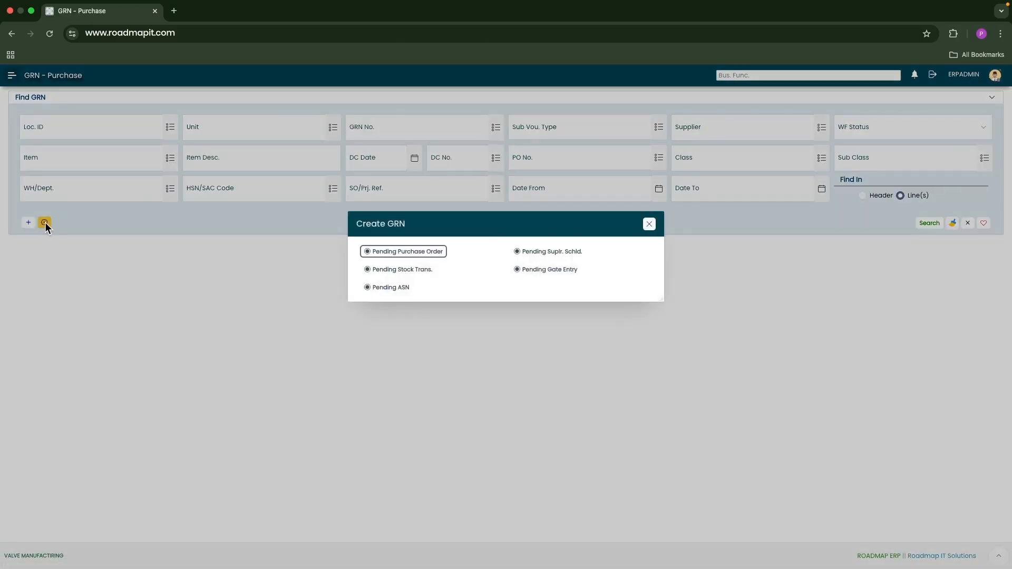
click(405, 254)
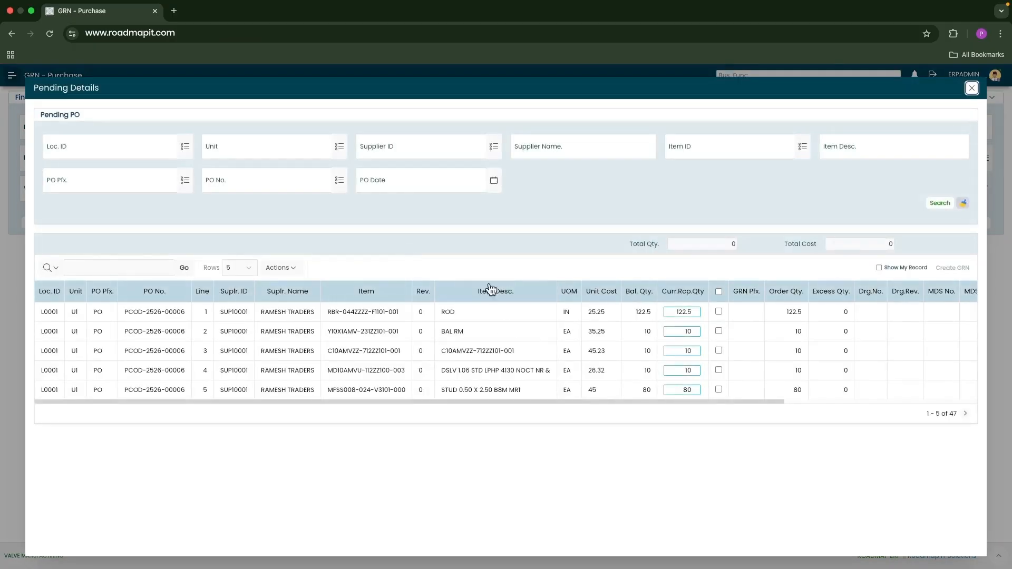
Create a GRN from all pending PO lines with supplier bill no. sb-1001 and DC no. DC*1458, all dates 12-09-2025
drag(923, 413, 949, 413)
click(719, 293)
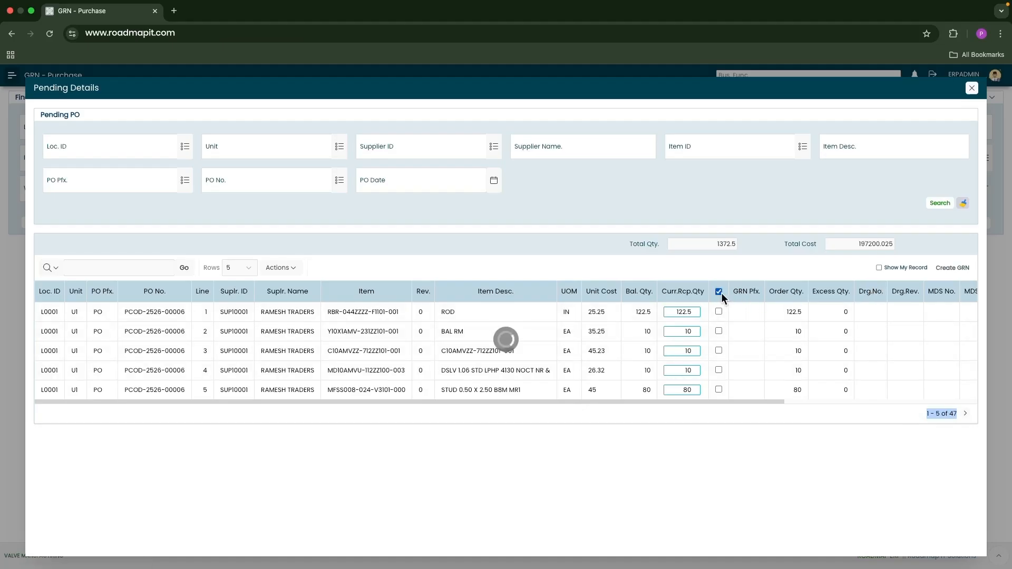
click(942, 268)
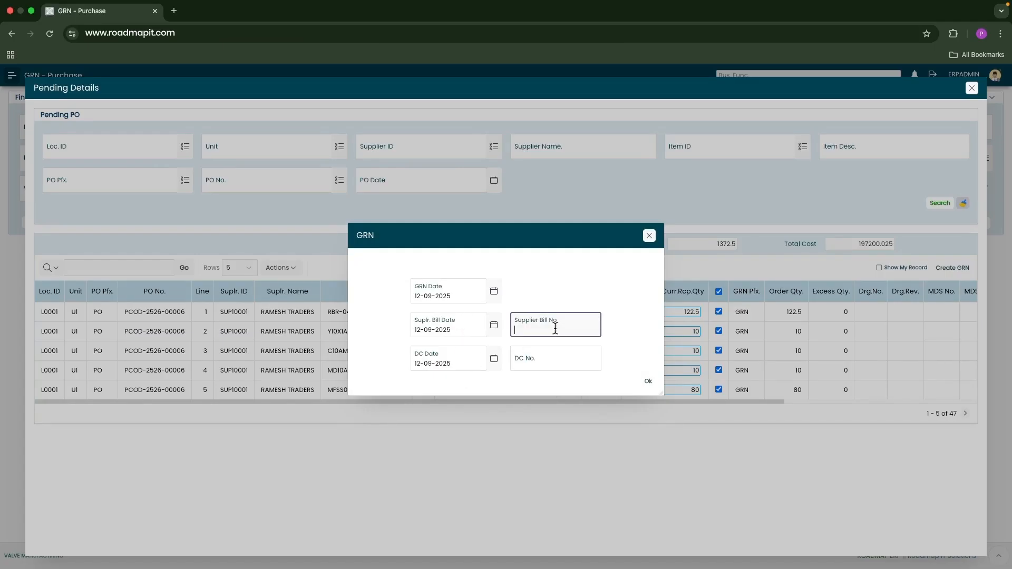
text(sb-1001)
click(555, 363)
text(DC*1458)
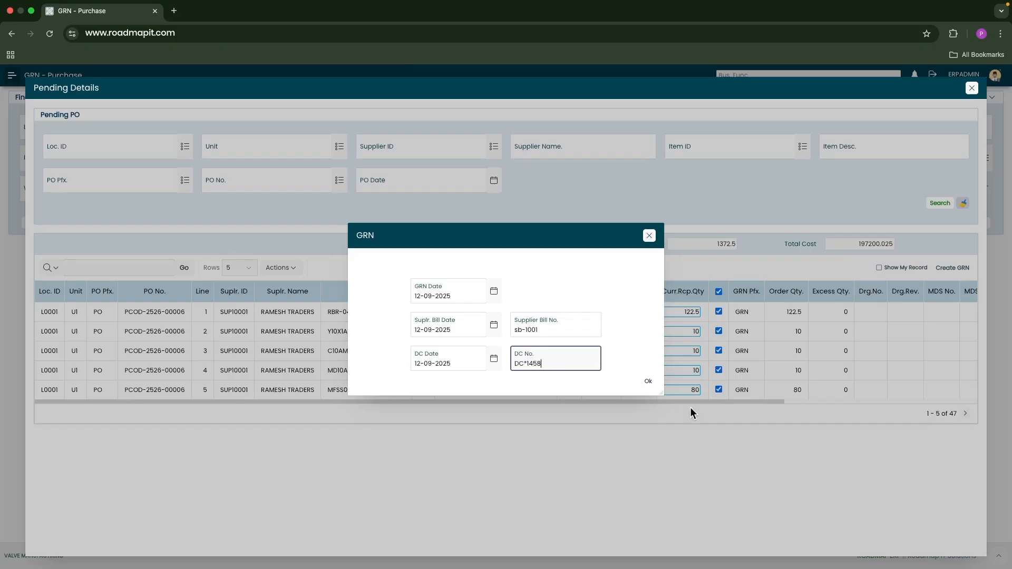
click(647, 381)
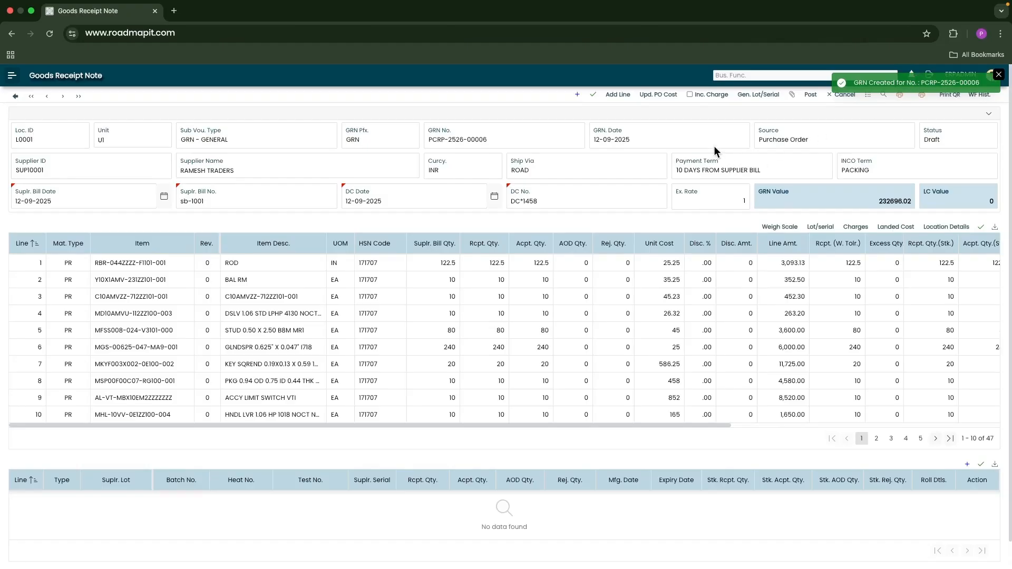
Review the new goods receipt note's number, supplier, terms and value, and its lines' billed, received and accepted quantities
drag(428, 139, 492, 140)
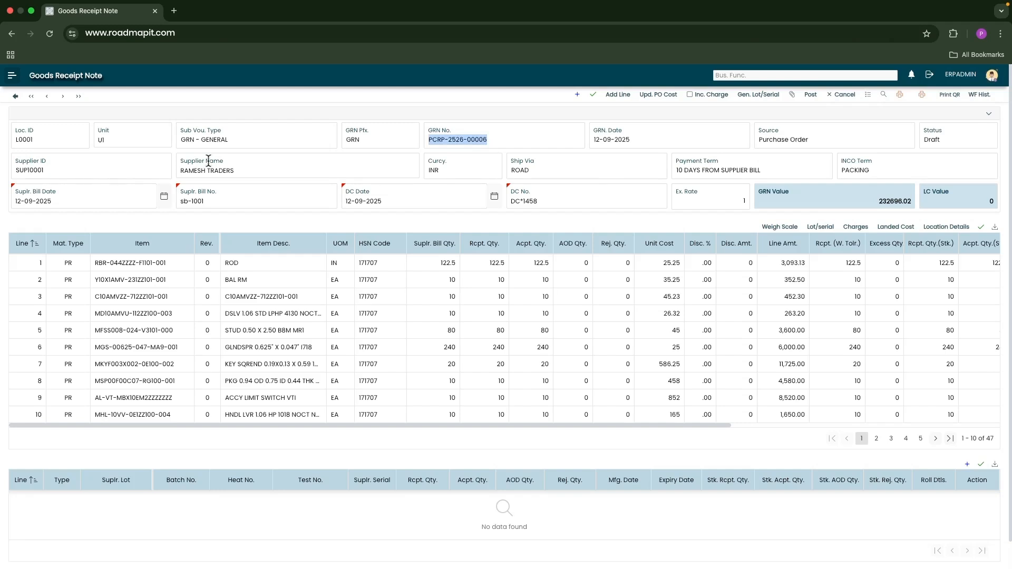
scroll(438, 168, down, 1)
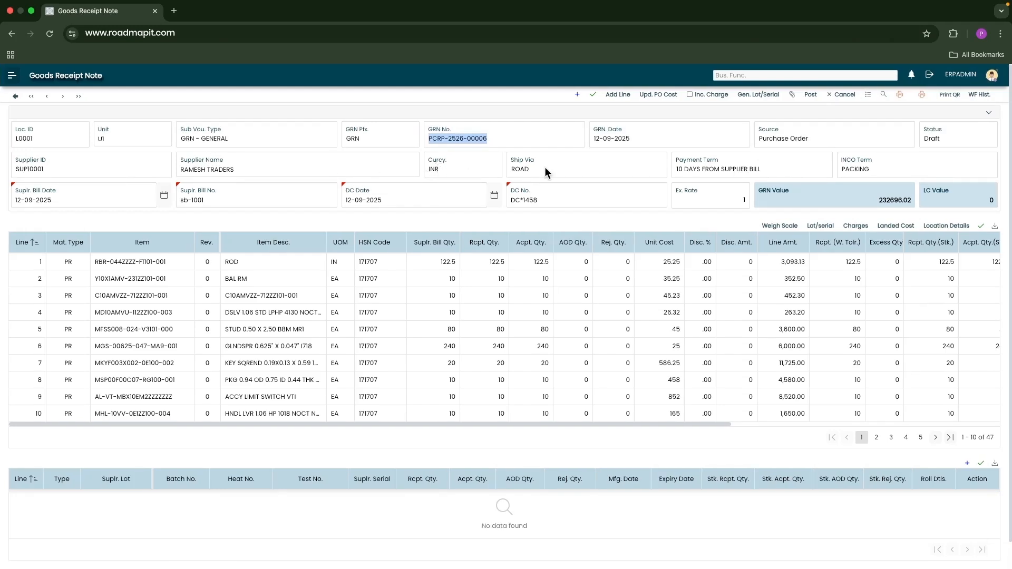
scroll(538, 166, down, 1)
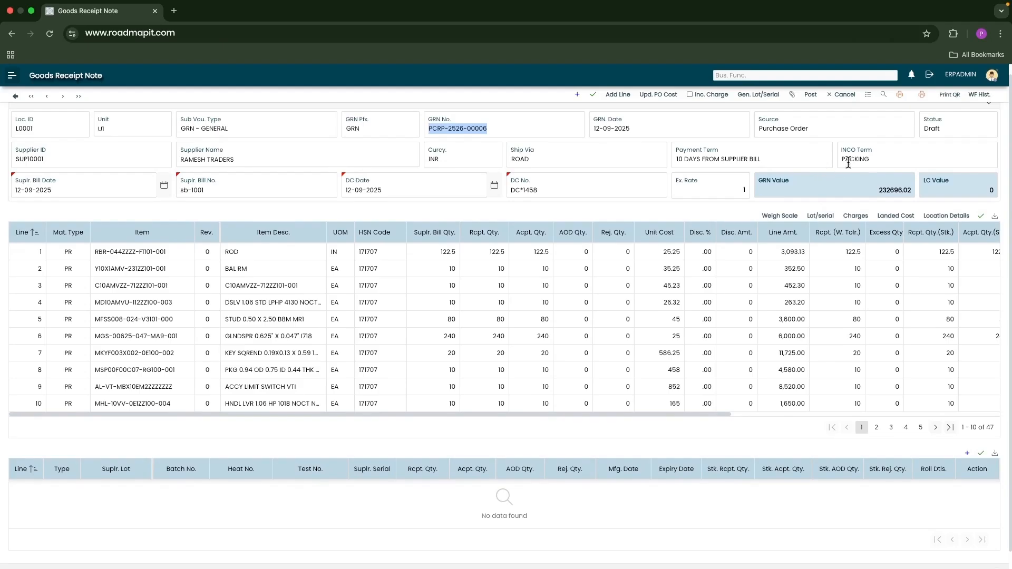
scroll(212, 191, down, 1)
scroll(252, 189, down, 2)
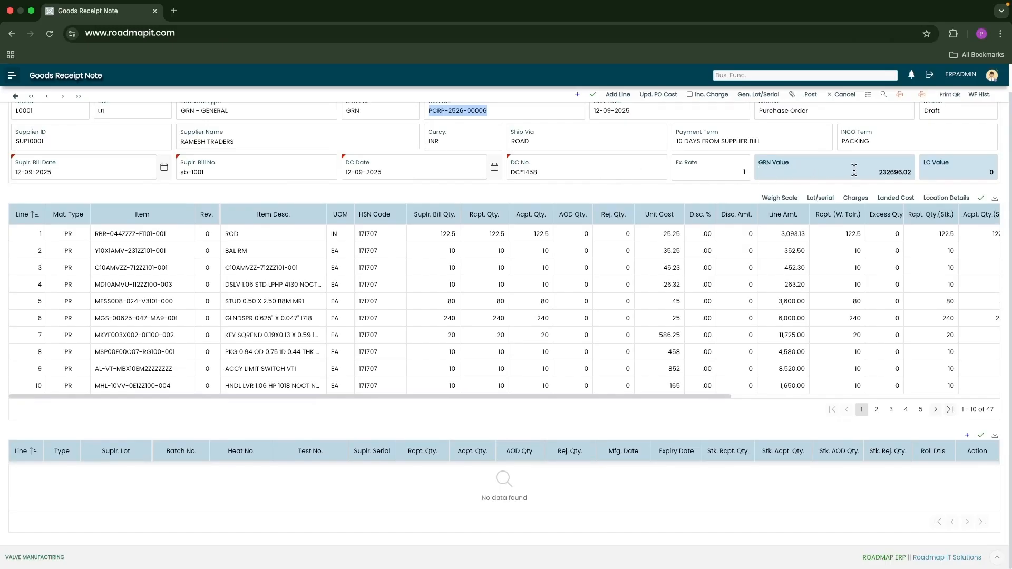
scroll(851, 171, up, 2)
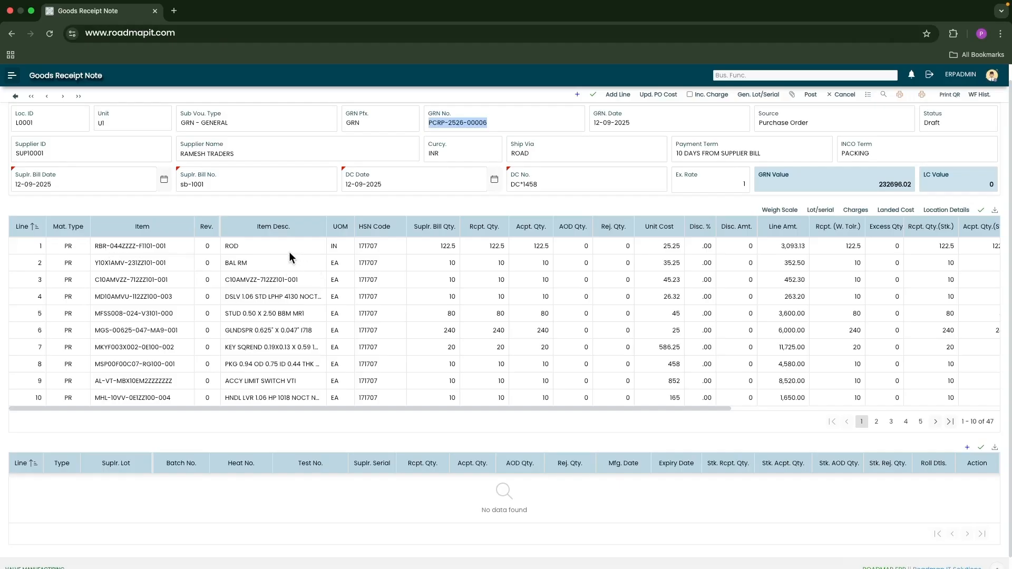
scroll(375, 248, down, 1)
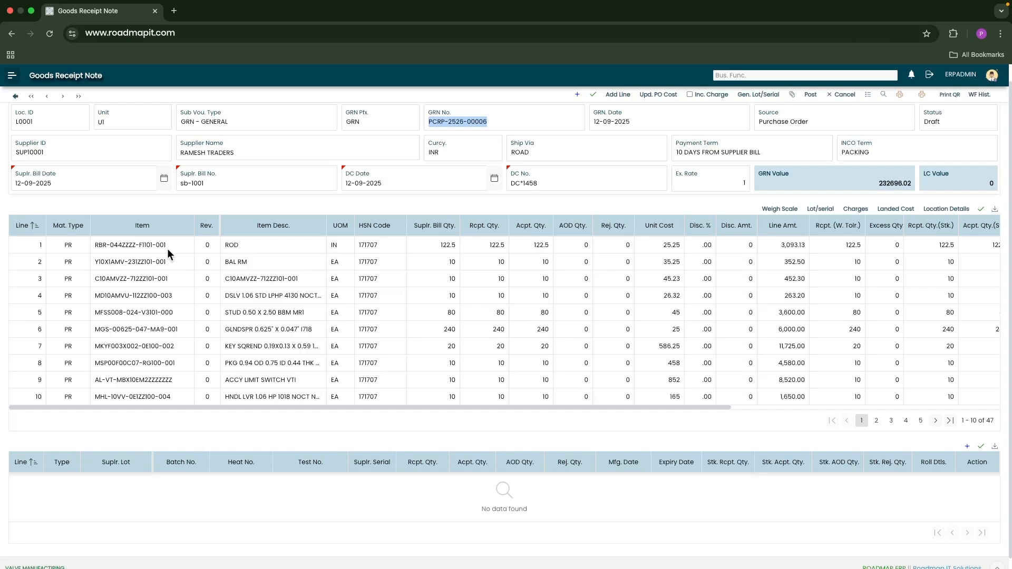
scroll(169, 248, right, 1)
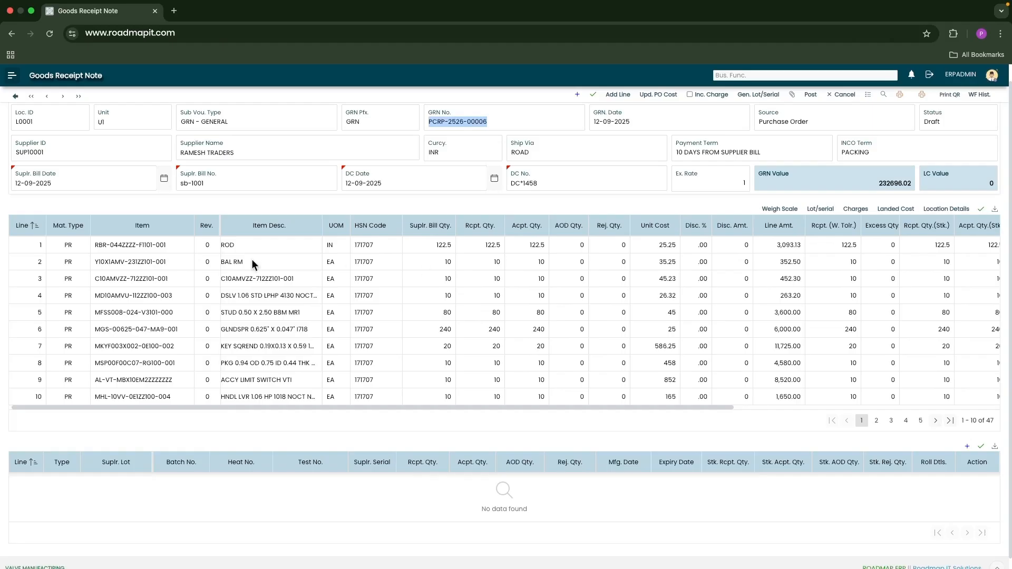
scroll(179, 251, up, 1)
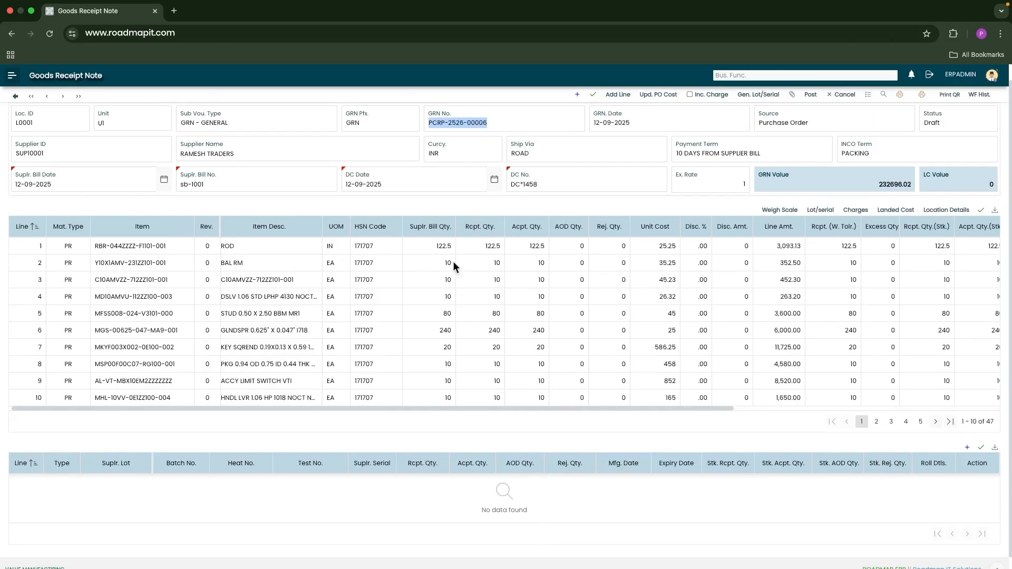
scroll(523, 242, down, 1)
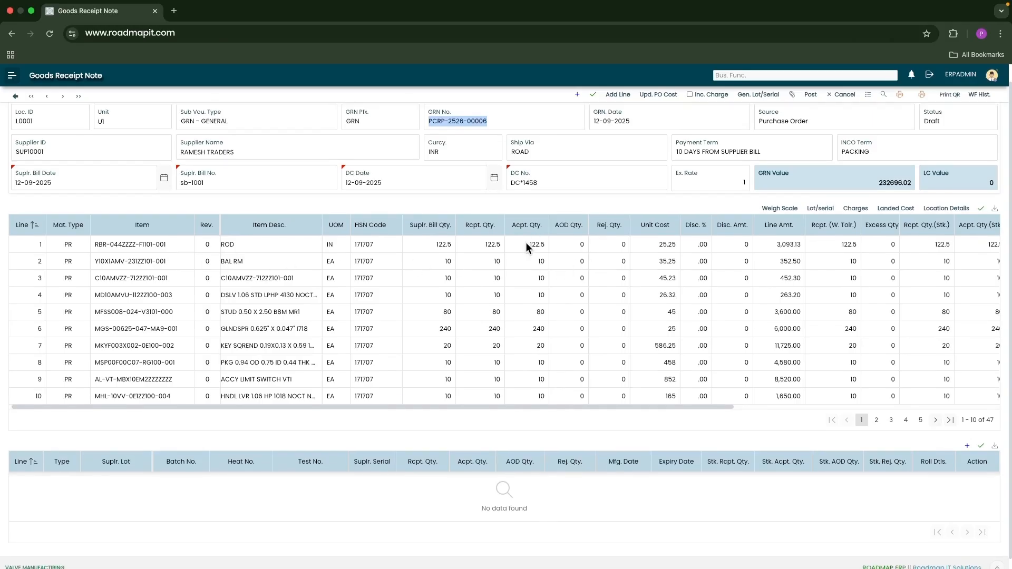
scroll(526, 244, down, 1)
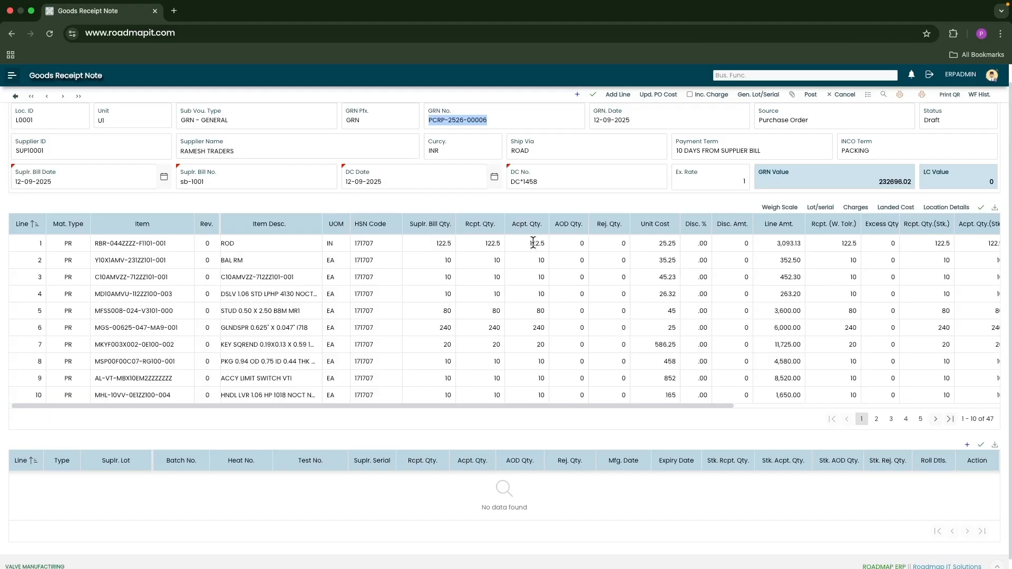
Generate the lot/serial details for the goods receipt note and post it for approval with MEDIUM priority
click(769, 95)
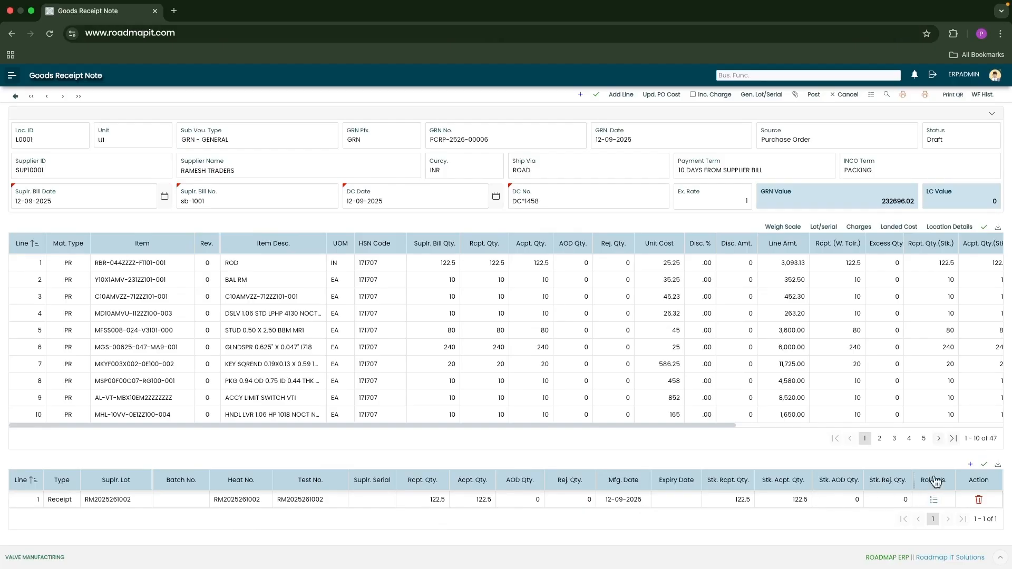
click(813, 97)
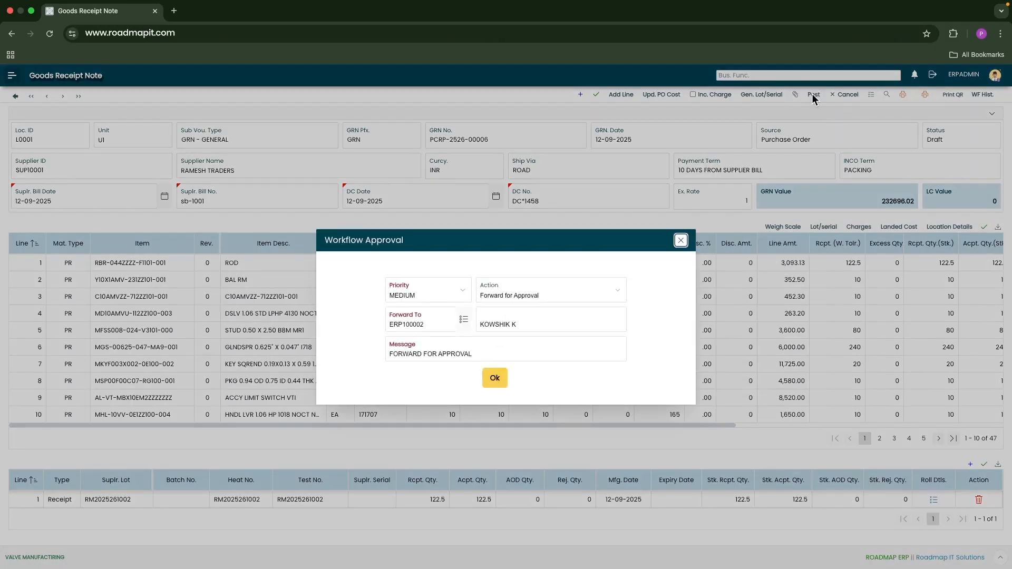
click(495, 381)
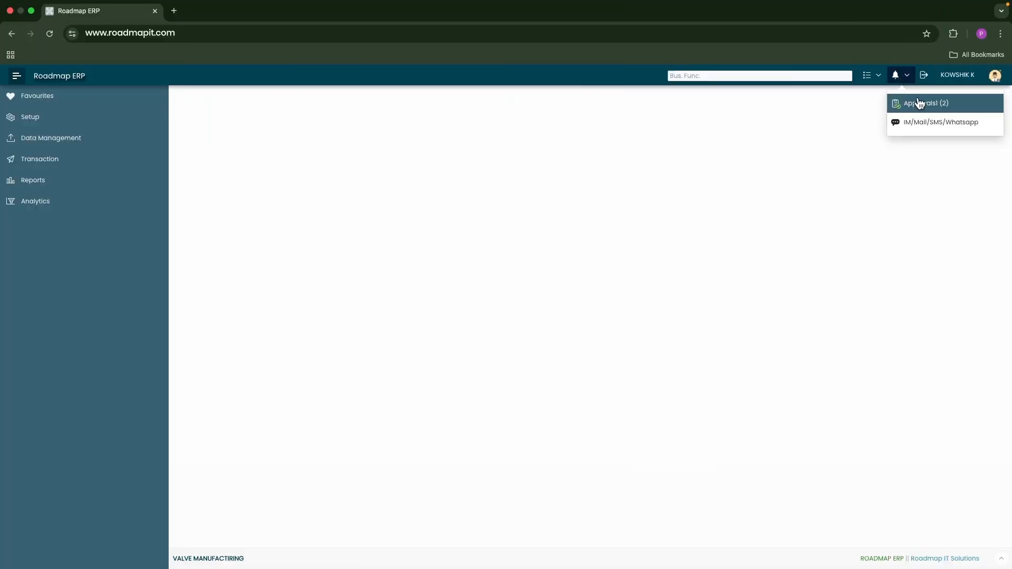
Approve the RAMESH TRADERS goods receipt note from the approver's pending document approvals
click(920, 103)
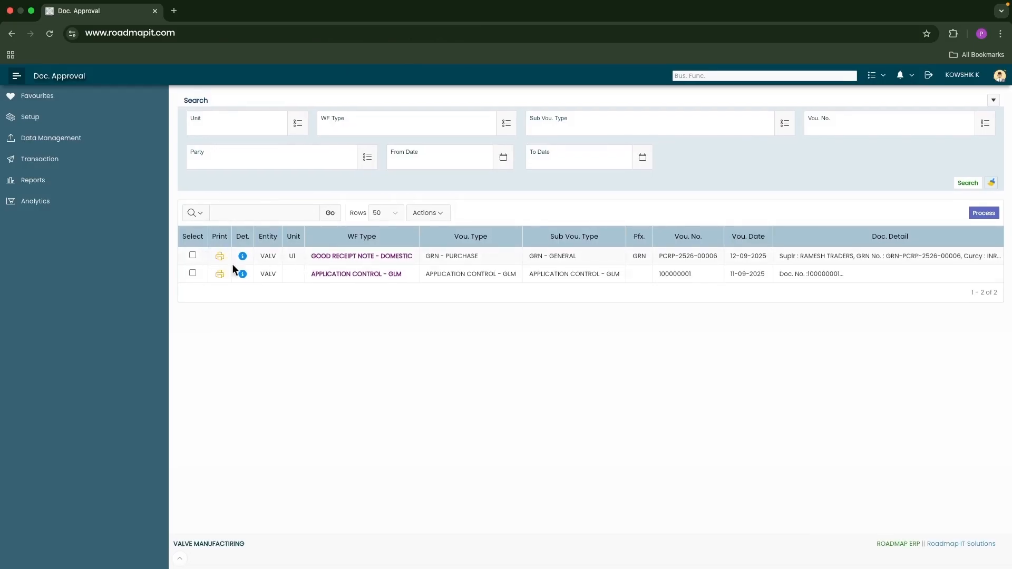
click(192, 256)
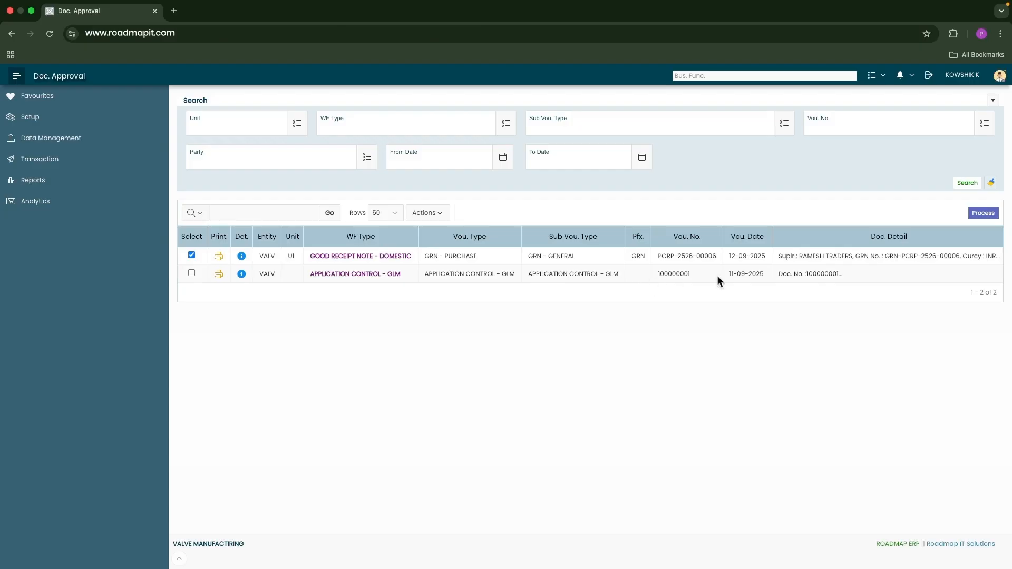
drag(777, 256, 951, 257)
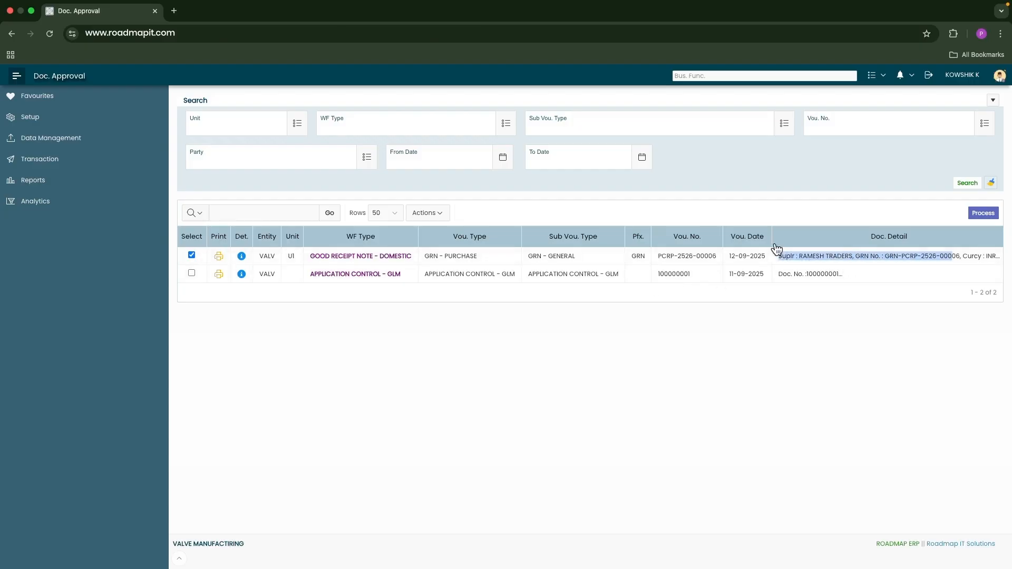
click(979, 214)
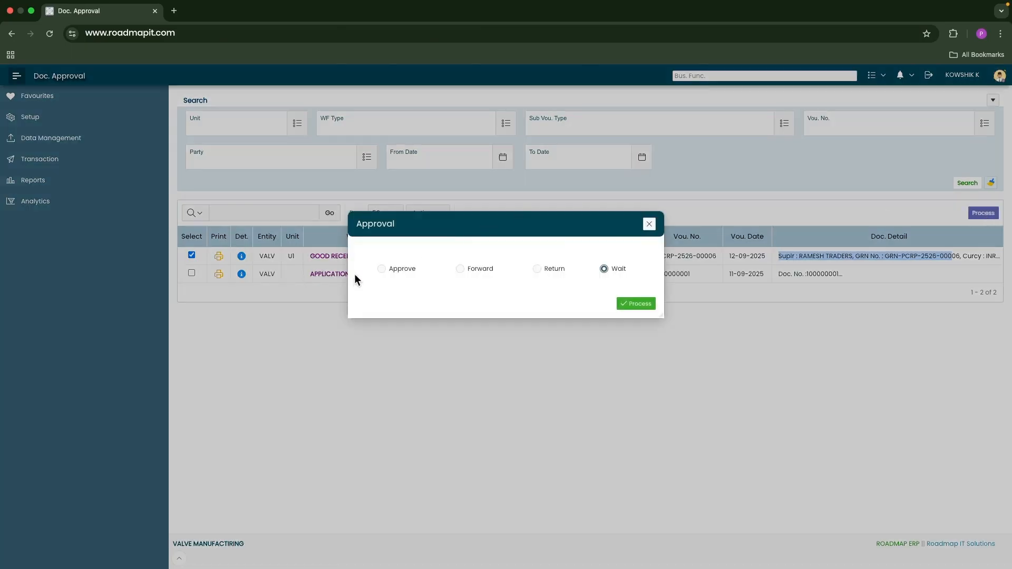
click(410, 272)
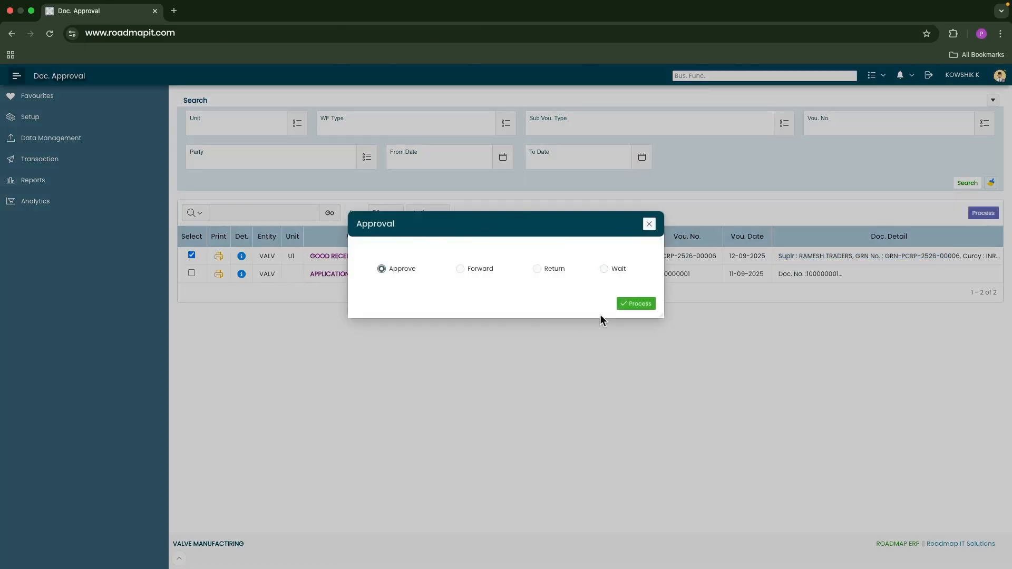
click(645, 308)
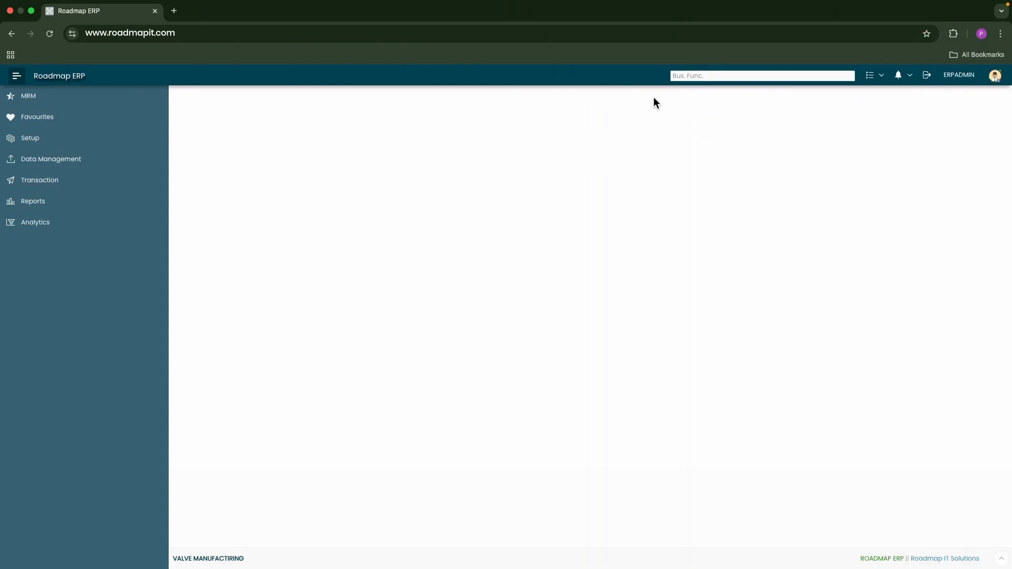
Return to the GRN - Purchase transaction and search for GRN number PCRP-2526-00006
click(46, 182)
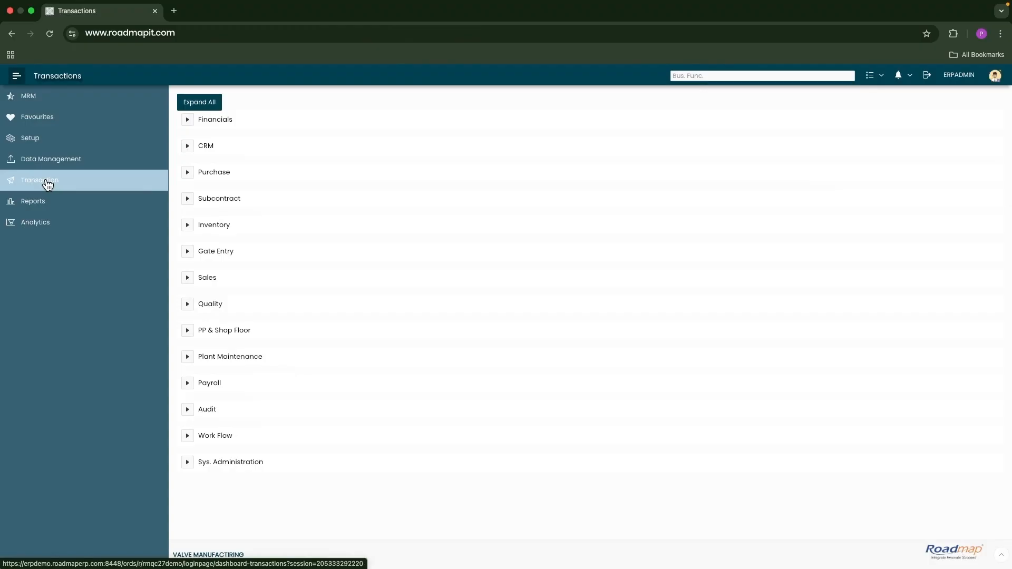
click(188, 173)
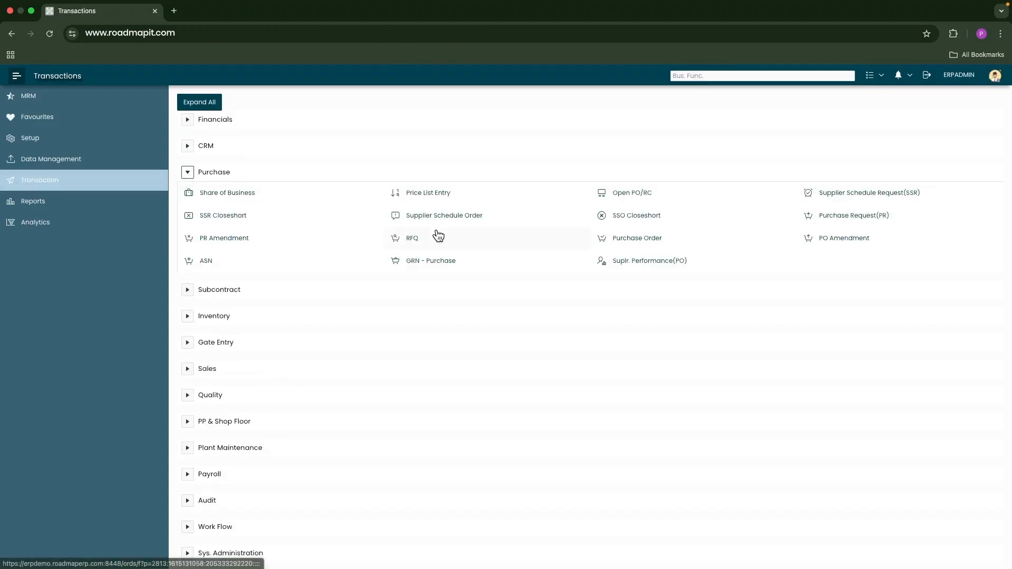
click(411, 264)
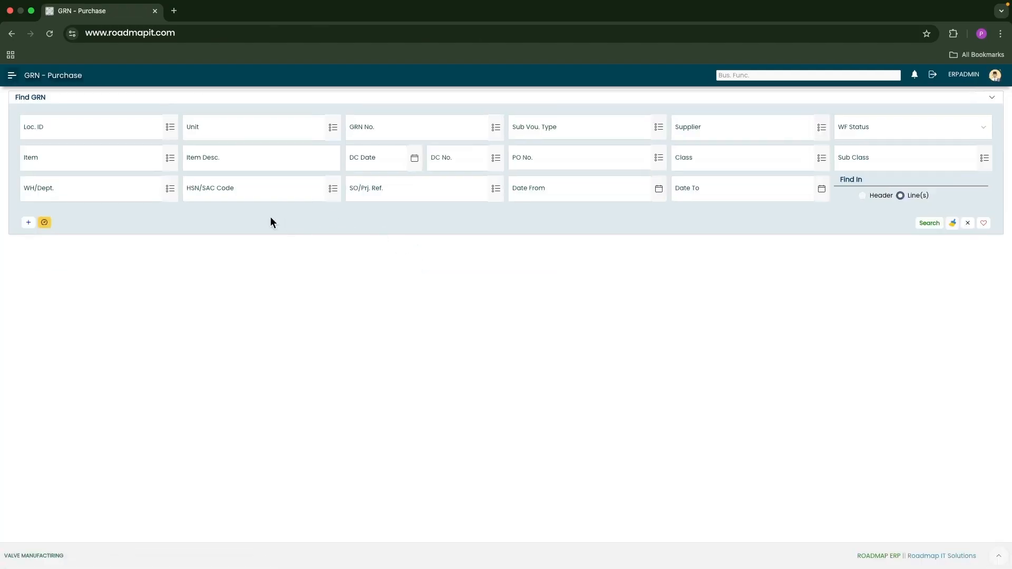
click(495, 127)
click(481, 278)
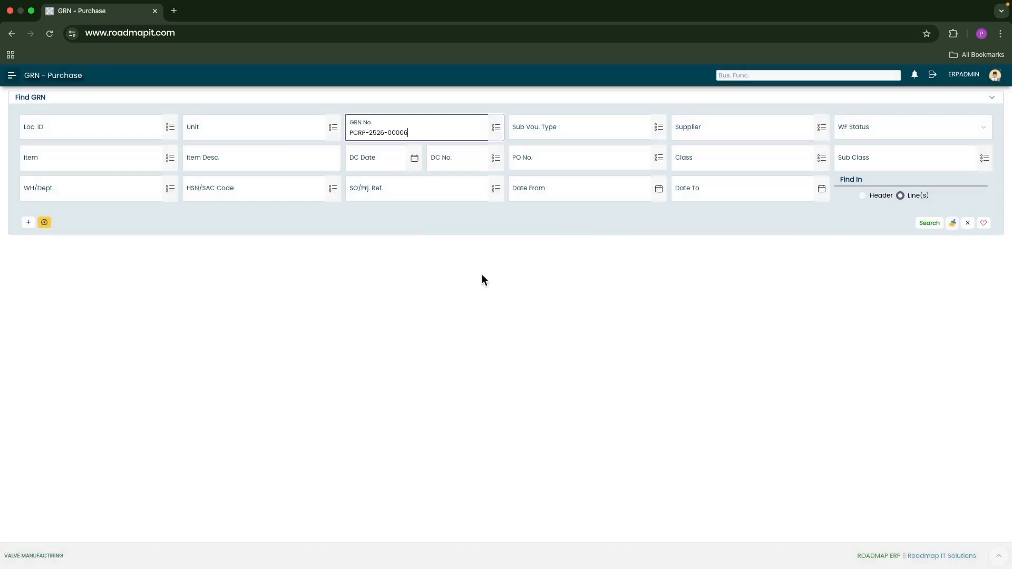
click(930, 224)
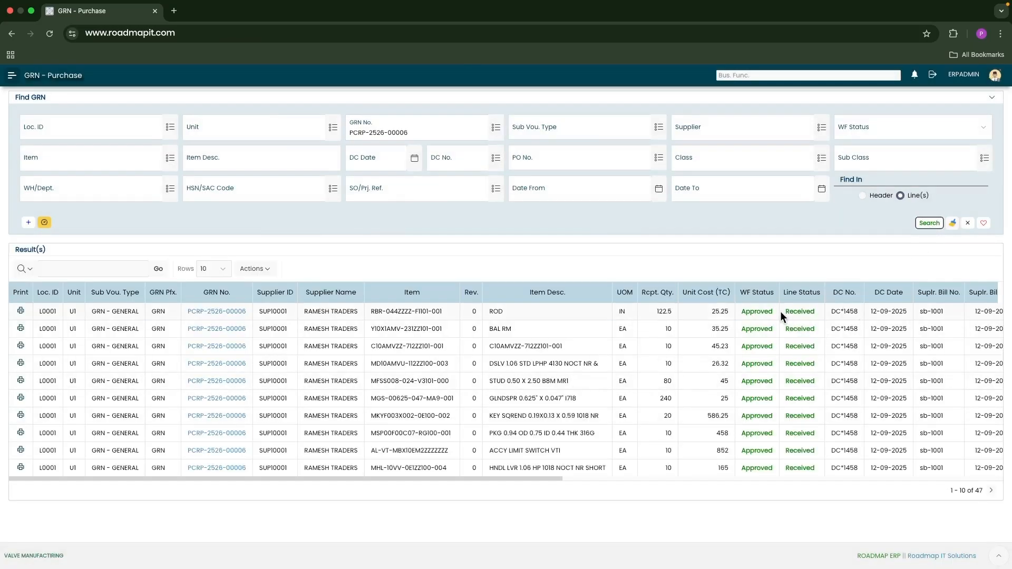
Check the GRN lines' receipt status, warehouse, sales order and PO references, and leave for the transactions overview
drag(783, 311, 801, 311)
drag(536, 479, 836, 469)
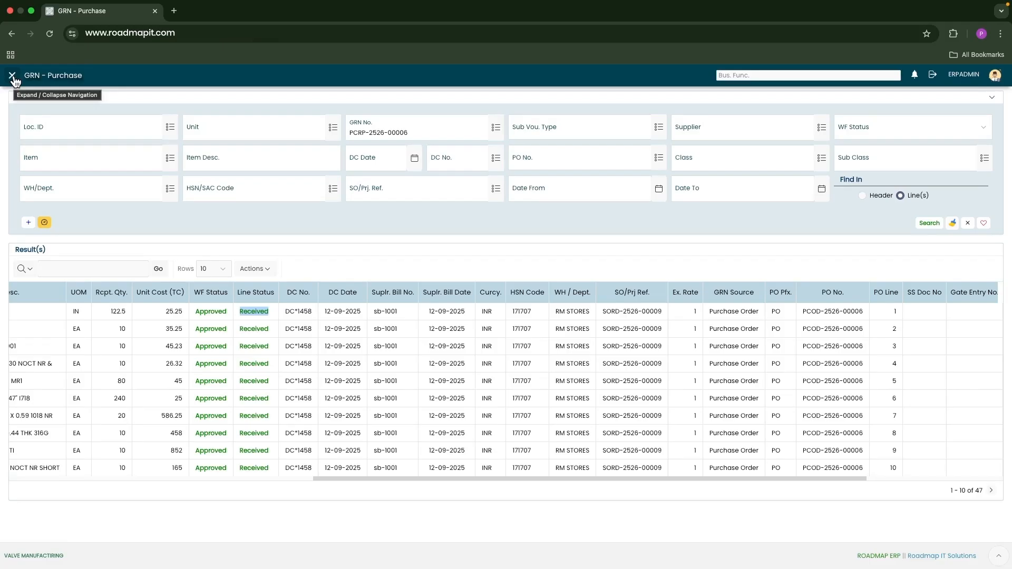
click(44, 77)
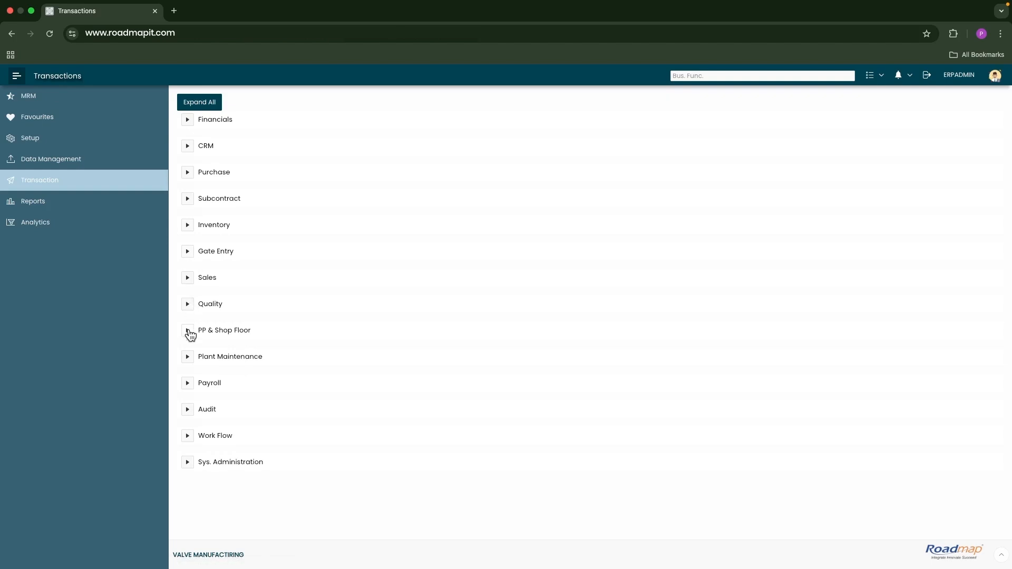
click(187, 331)
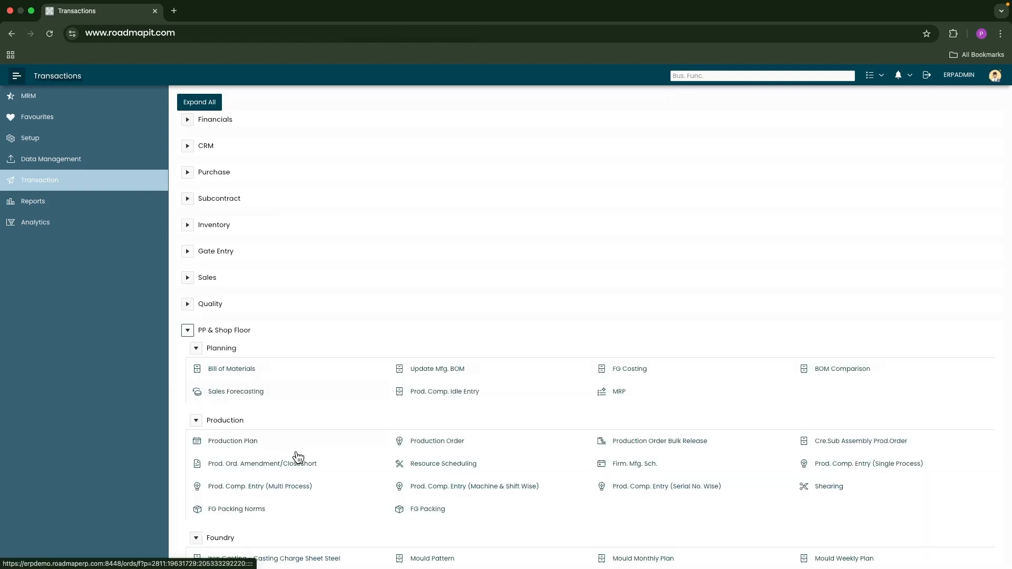
click(432, 444)
click(173, 167)
click(492, 292)
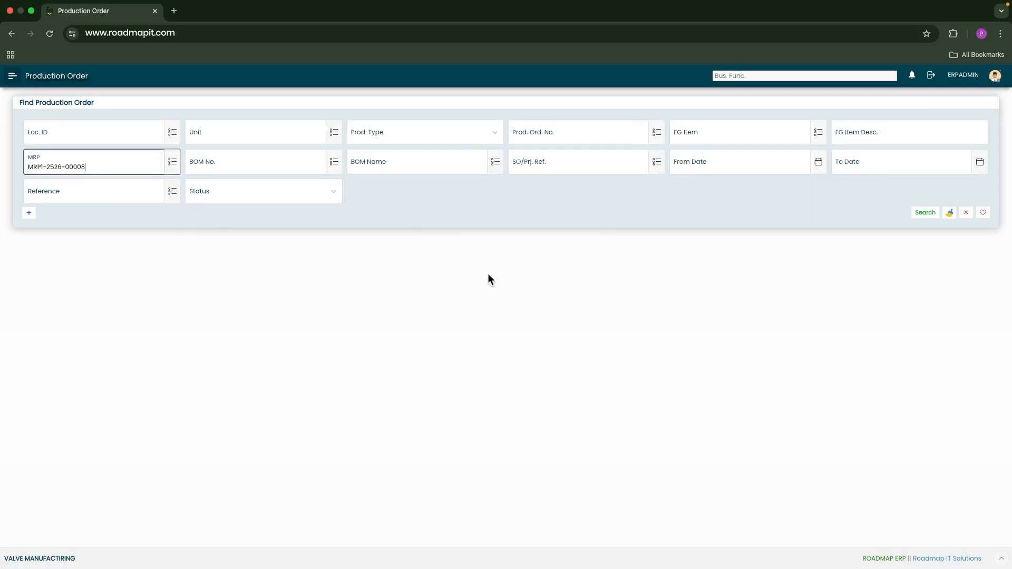
click(926, 214)
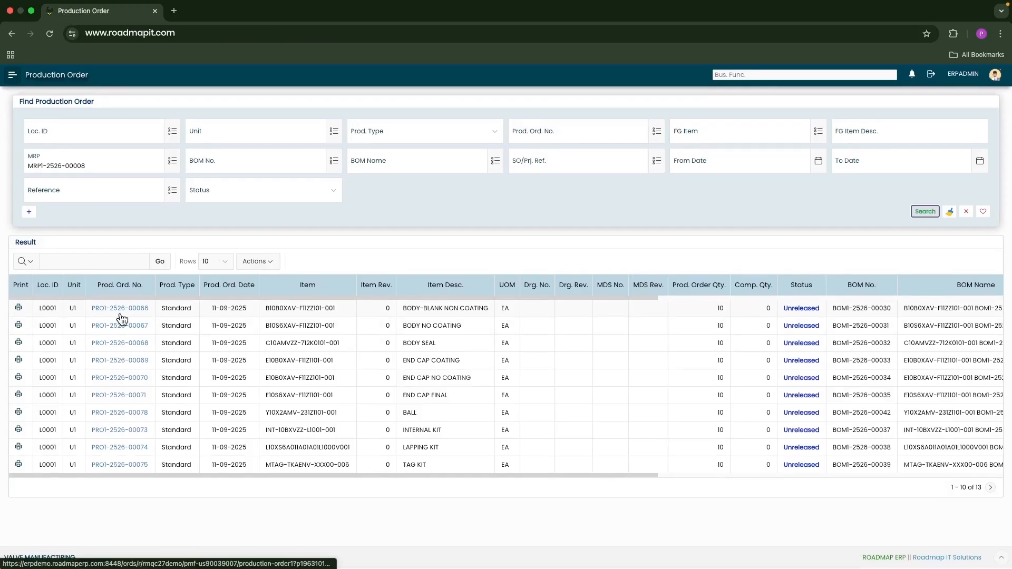
Filter the production order results to the item description ACTUATOR
scroll(121, 319, right, 1)
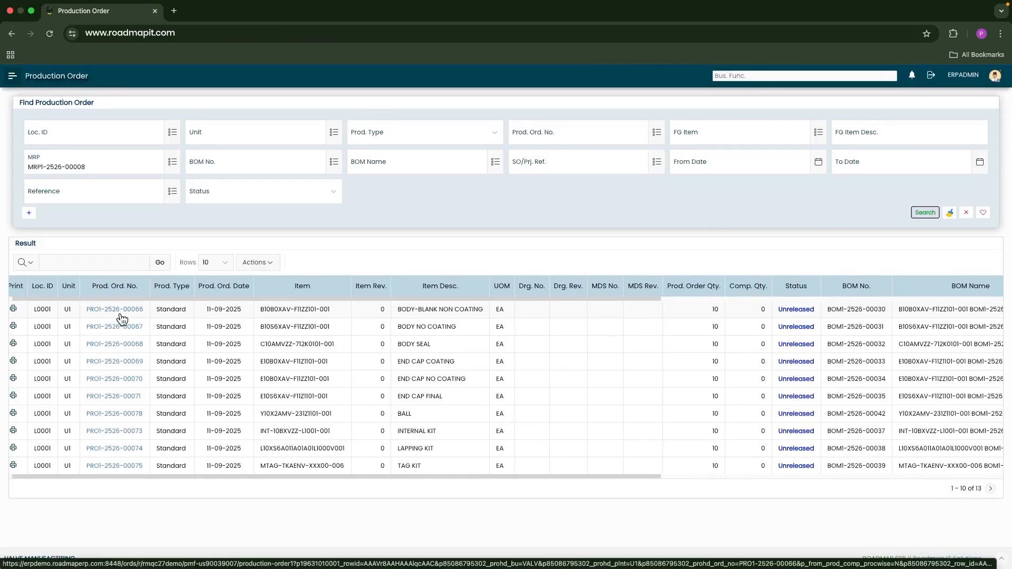
scroll(121, 319, left, 1)
click(445, 287)
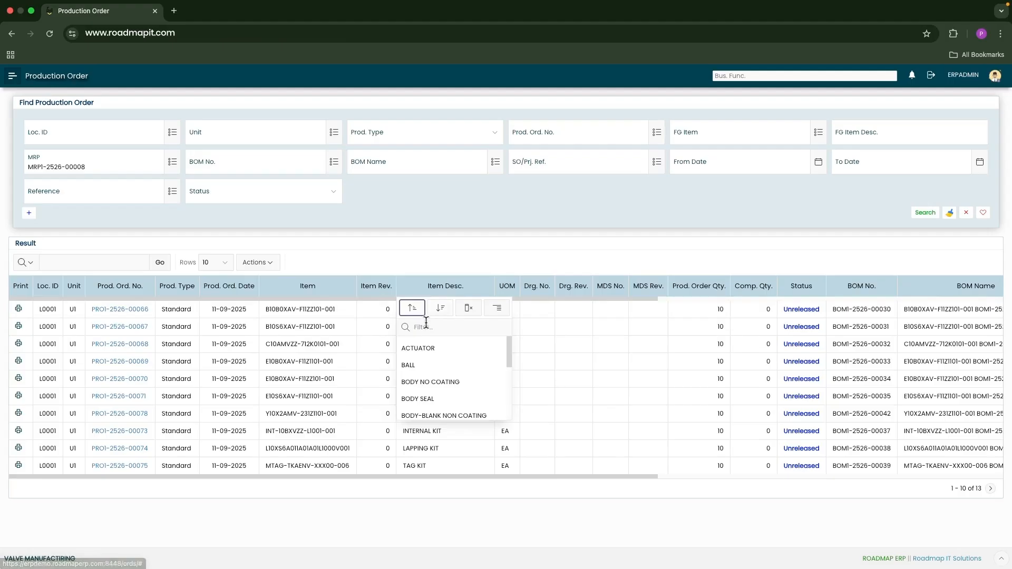
click(419, 349)
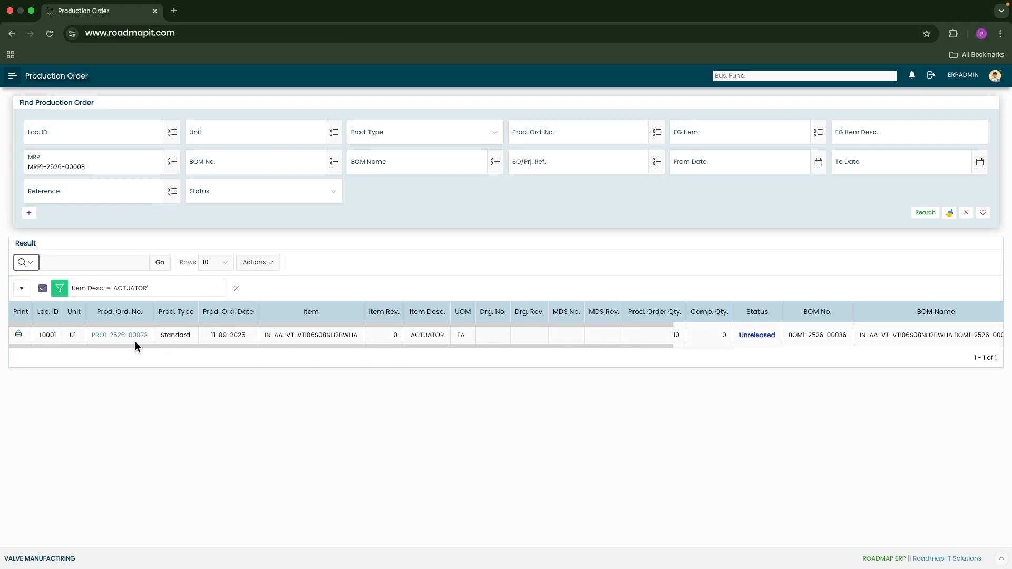
Check the ACTUATOR production order's number, status, BOM, sales order reference and MRP reference
drag(150, 334, 88, 333)
scroll(666, 343, right, 5)
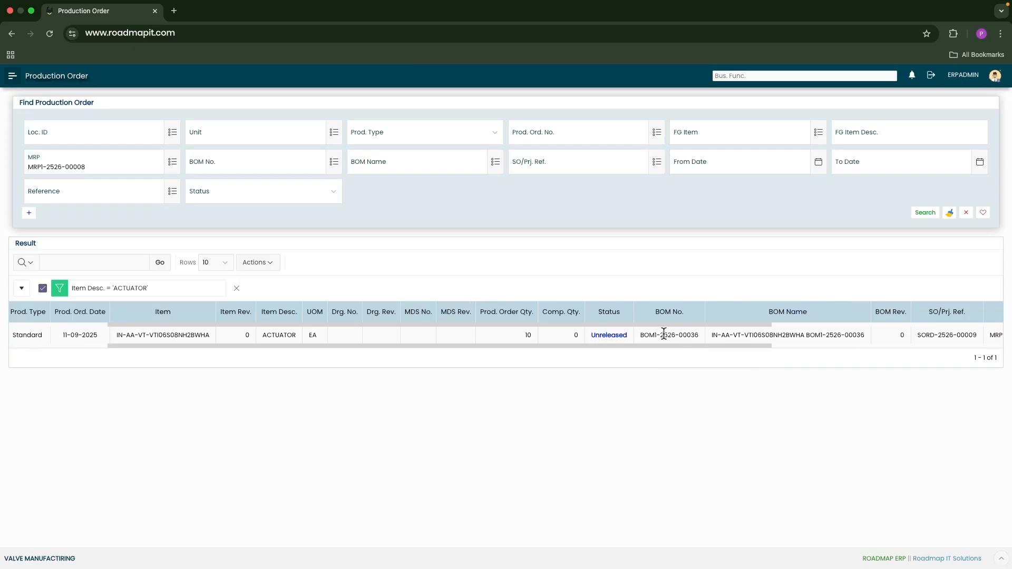
drag(696, 346, 812, 343)
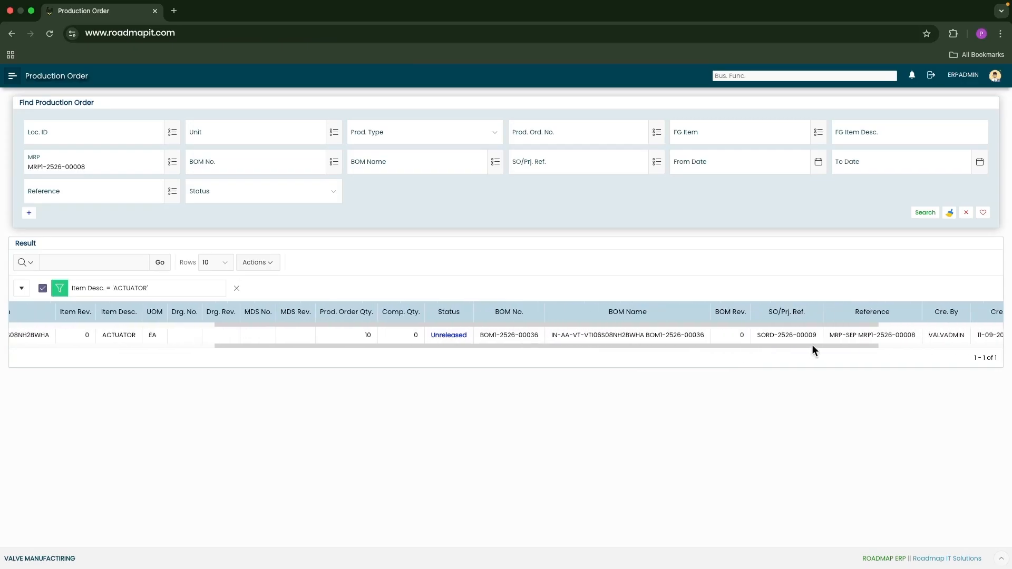
drag(742, 335, 789, 359)
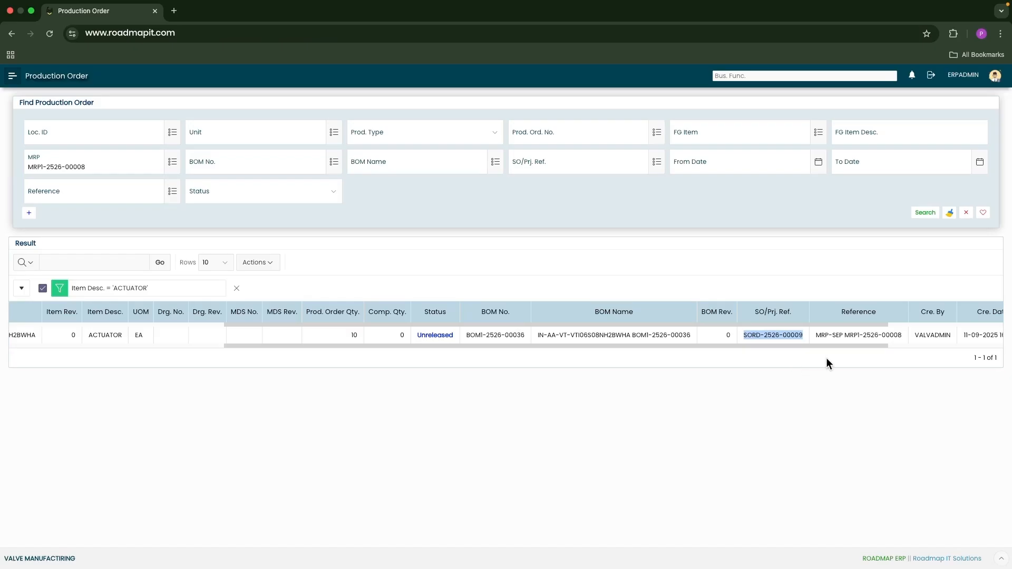
drag(810, 336, 200, 336)
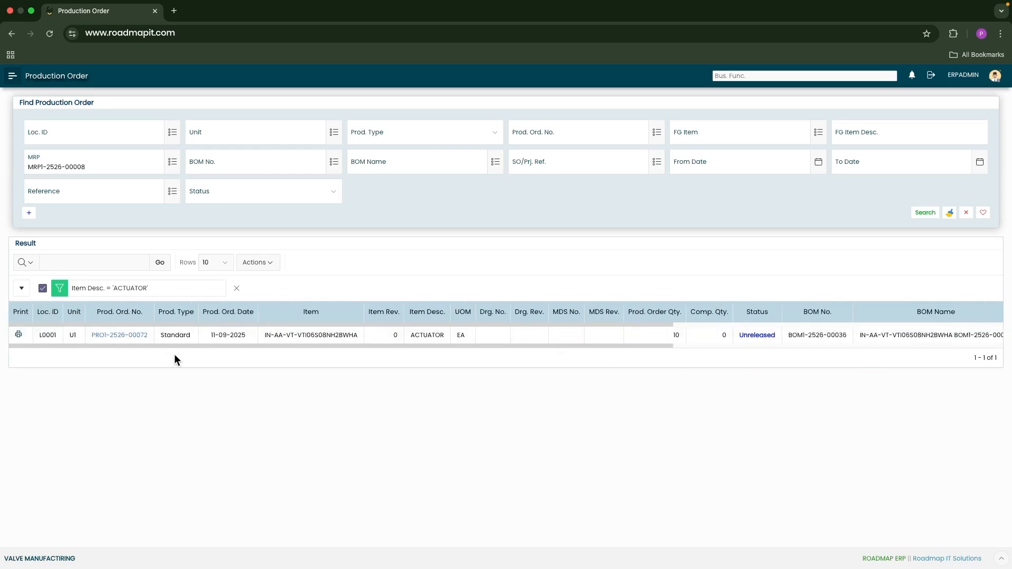
Open the ACTUATOR production order, check its routing and material requirements, and post it for approval with MEDIUM priority
click(122, 336)
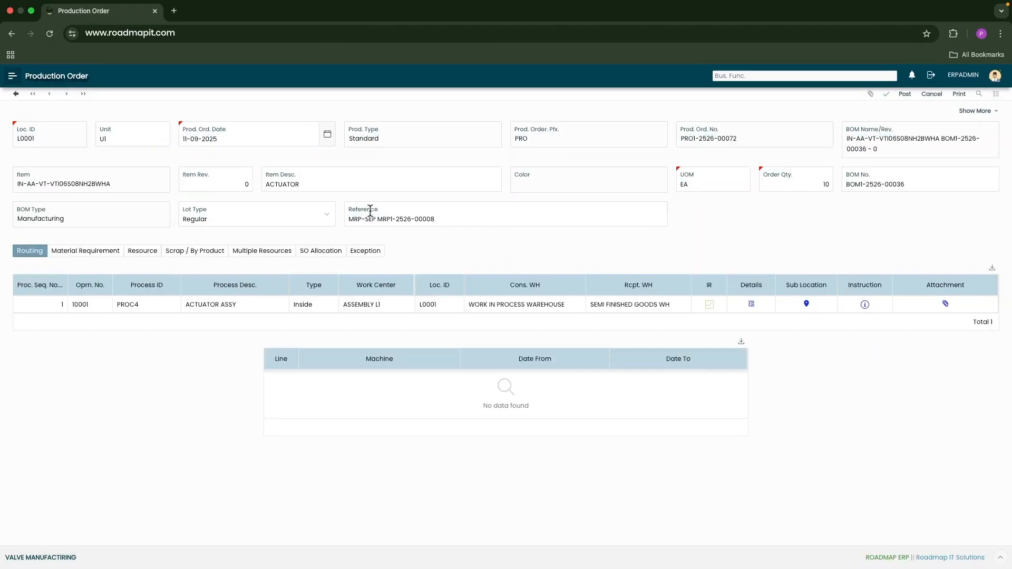
click(157, 302)
click(251, 303)
click(79, 253)
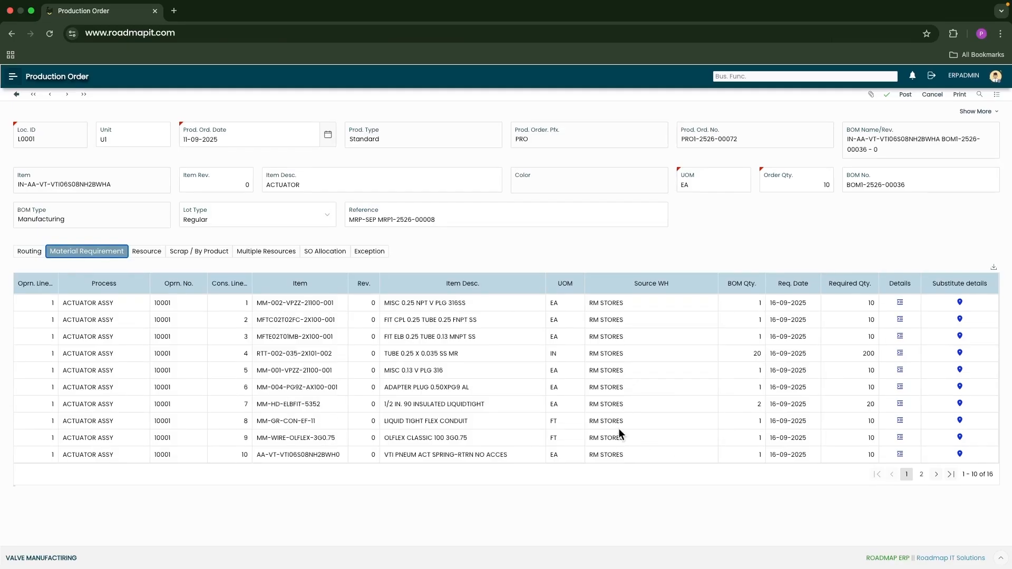
click(906, 97)
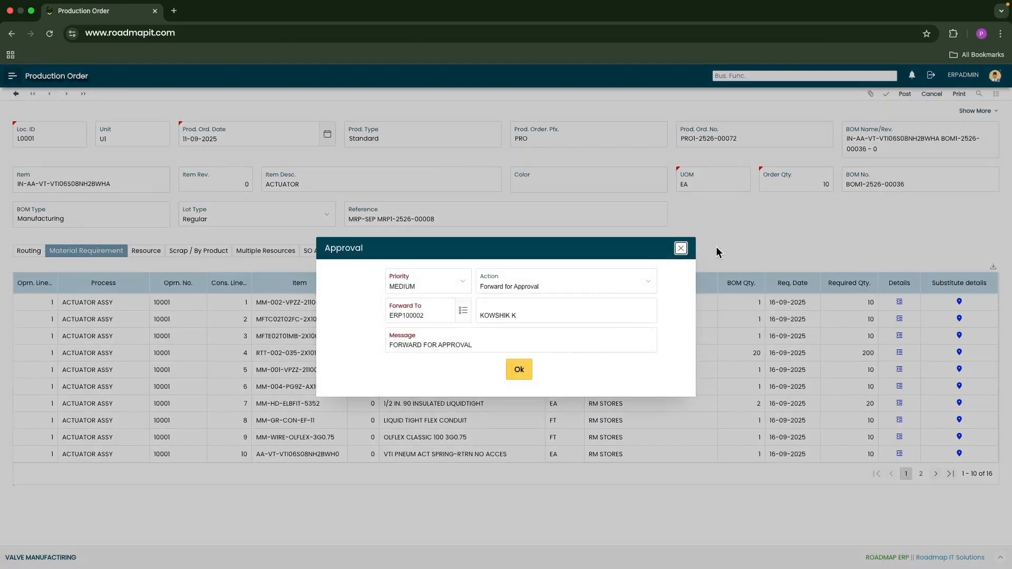
click(521, 372)
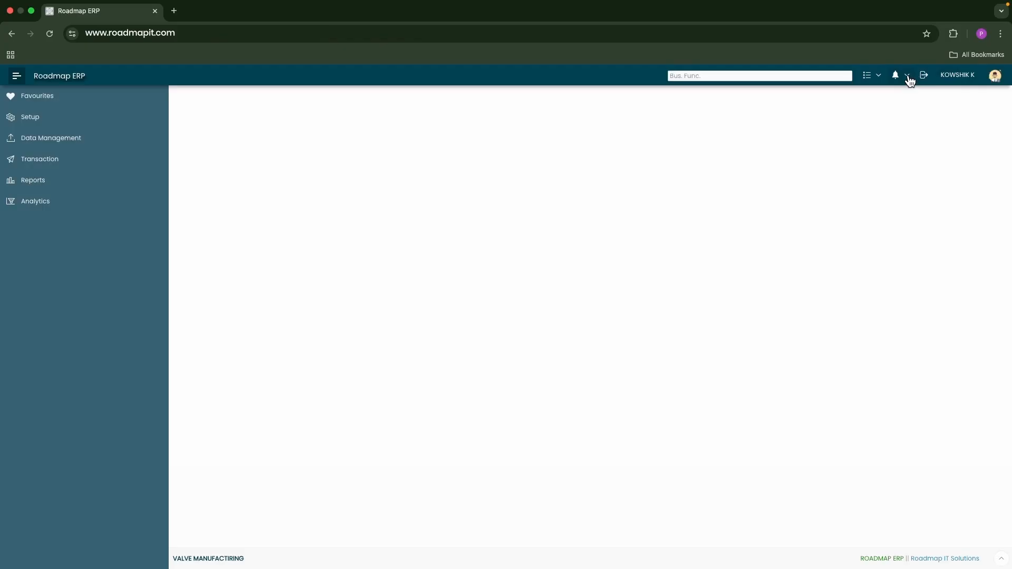
Approve the ACTUATOR production order from the approver's pending document approvals
click(908, 77)
click(901, 101)
click(192, 255)
click(983, 213)
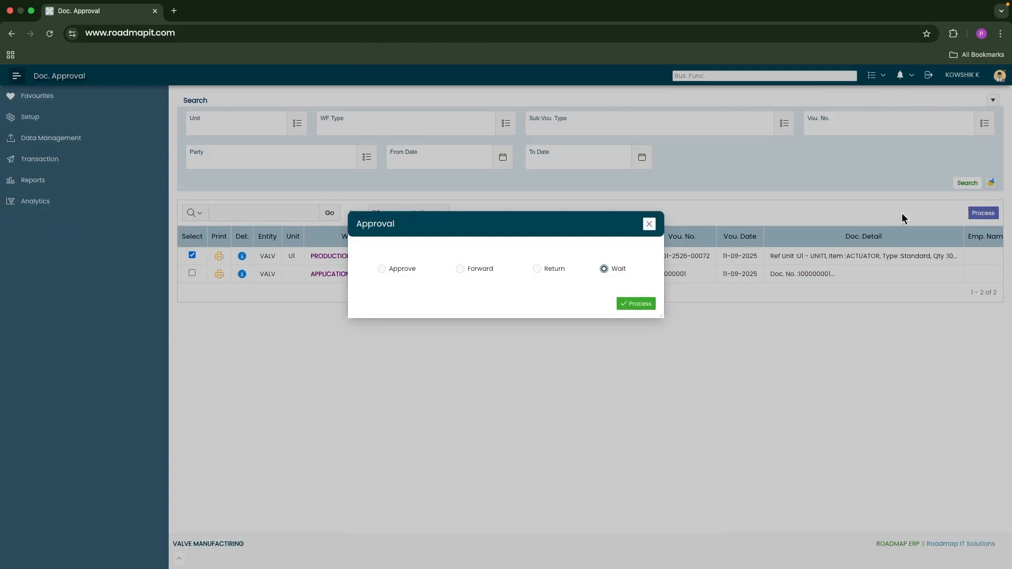
click(403, 272)
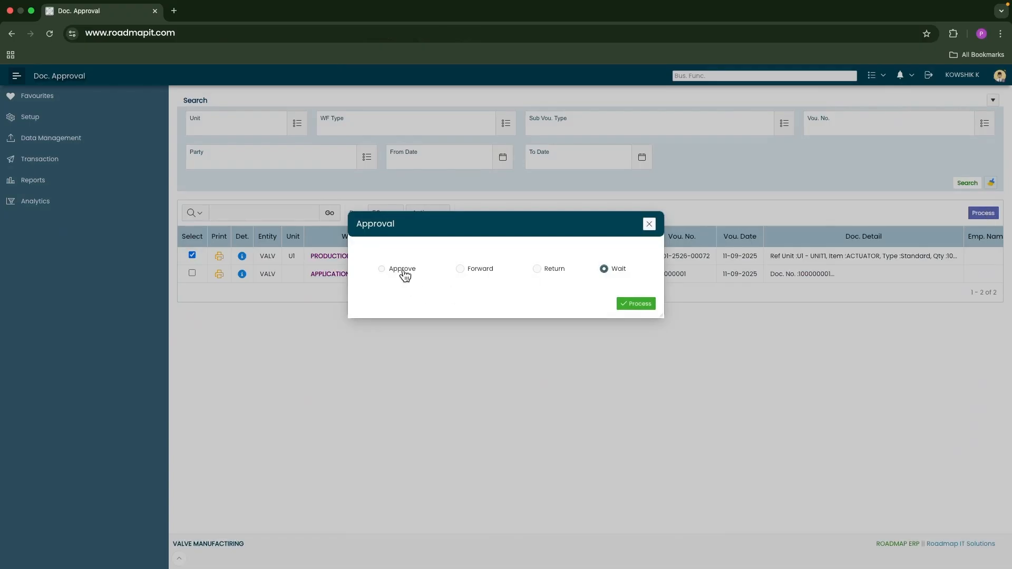
click(634, 306)
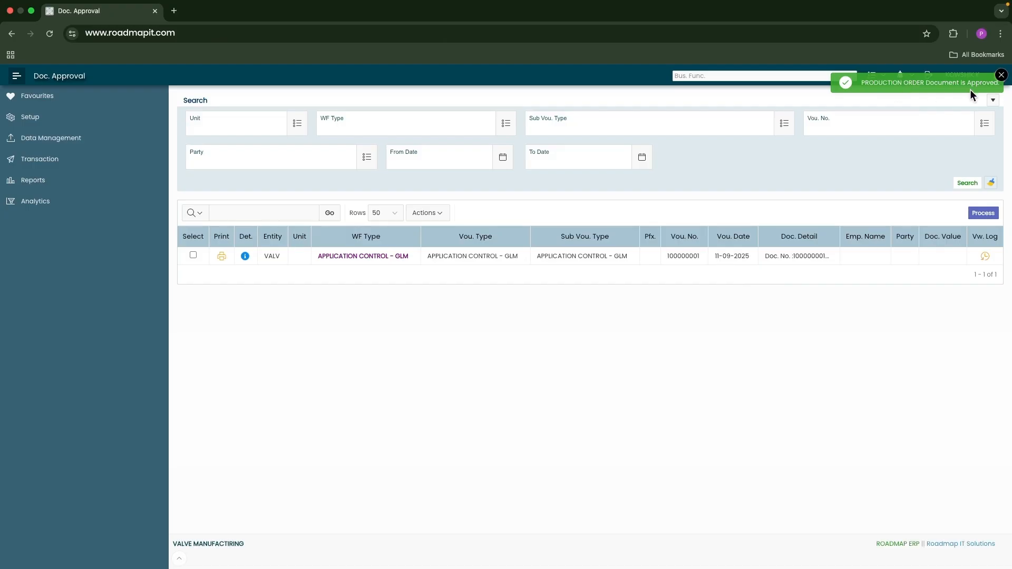
click(1001, 77)
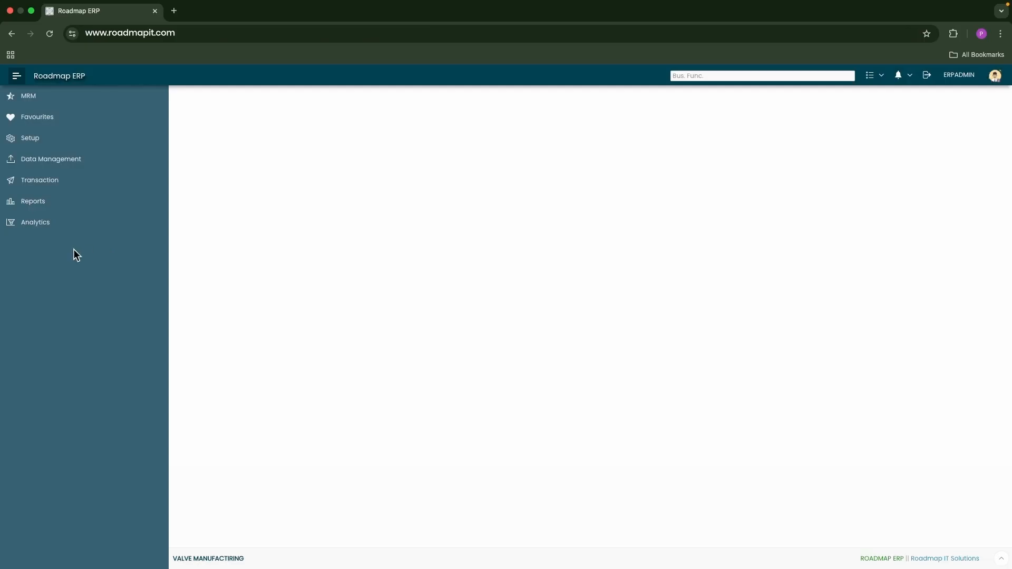
Open the Prod. Comp. Entry (Single Process) transaction and list the pending production orders
click(46, 187)
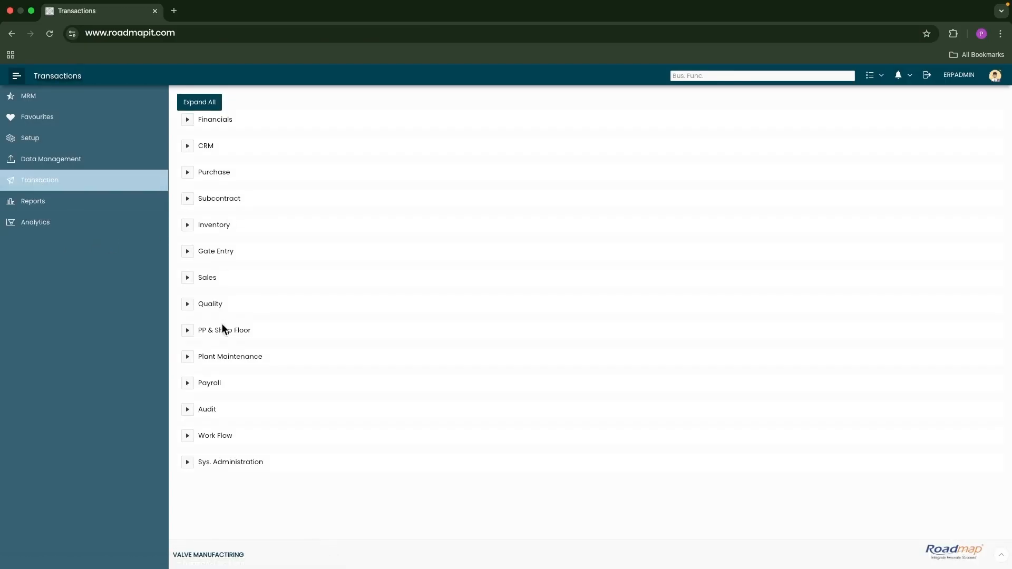
click(188, 331)
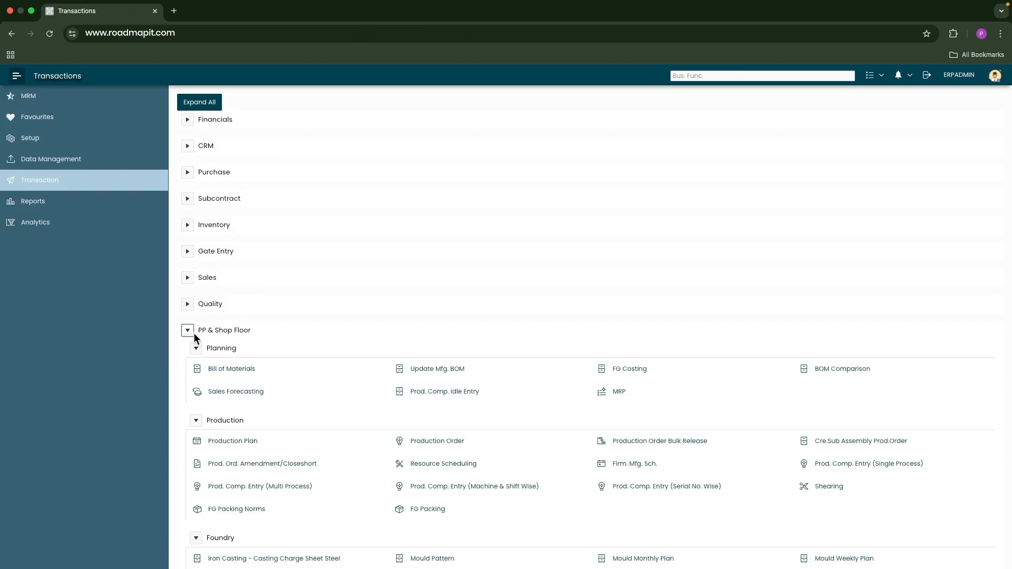
click(869, 464)
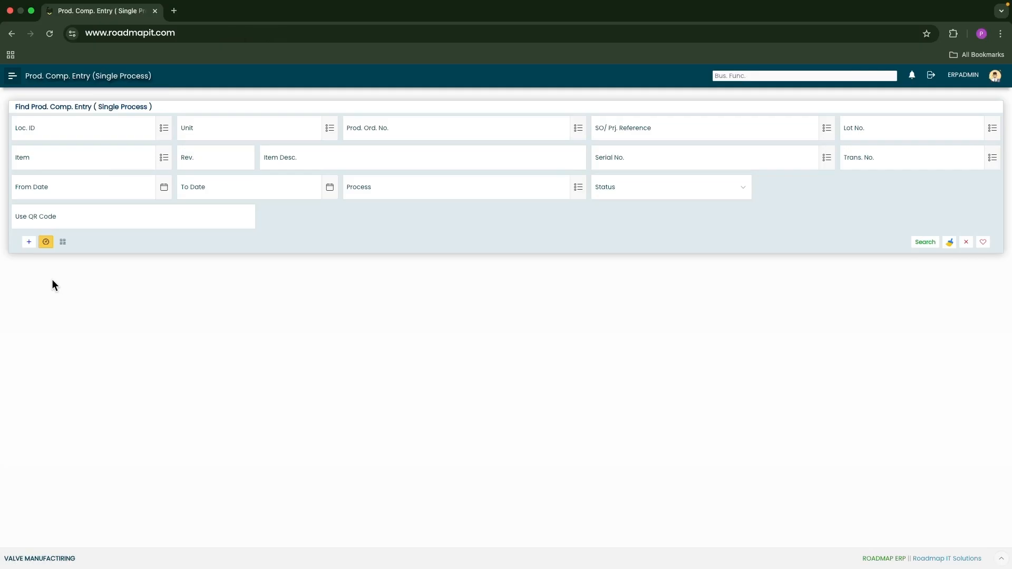
click(46, 242)
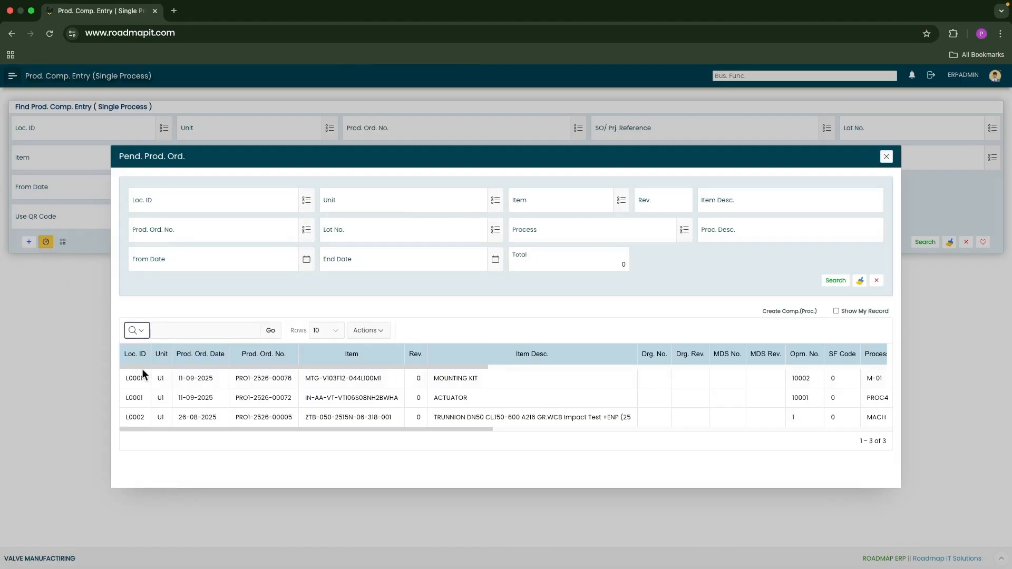
Check the pending ACTUATOR order's number, process, and order, queue, in-process and completion quantities
drag(468, 400, 434, 398)
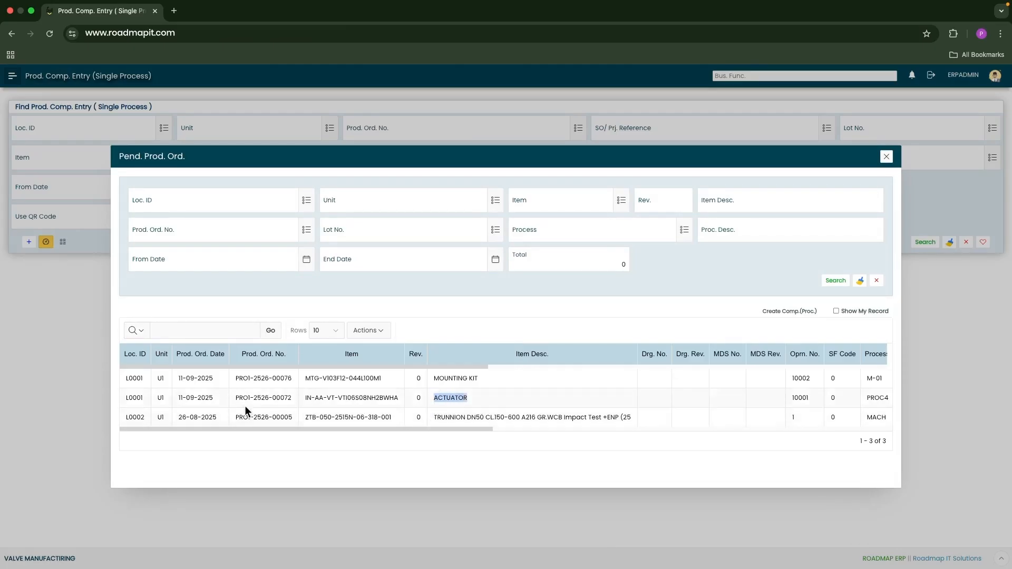
drag(292, 397, 240, 398)
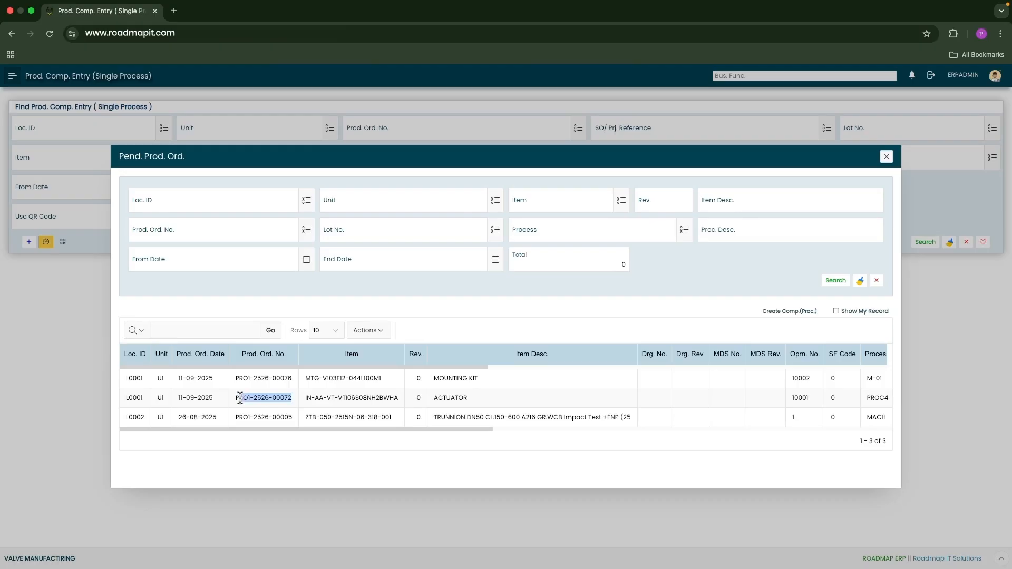
drag(491, 427, 613, 426)
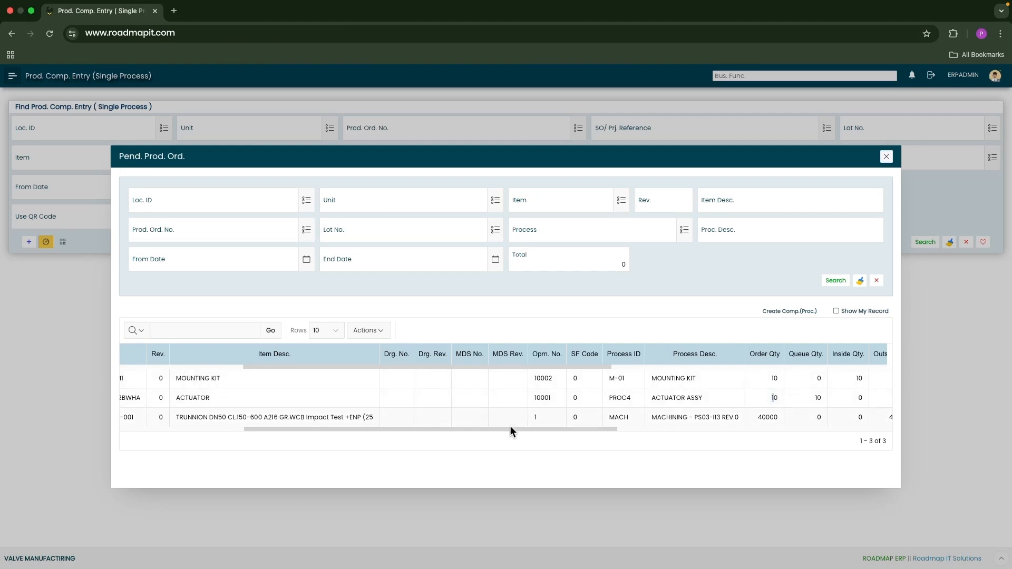
drag(507, 428, 582, 429)
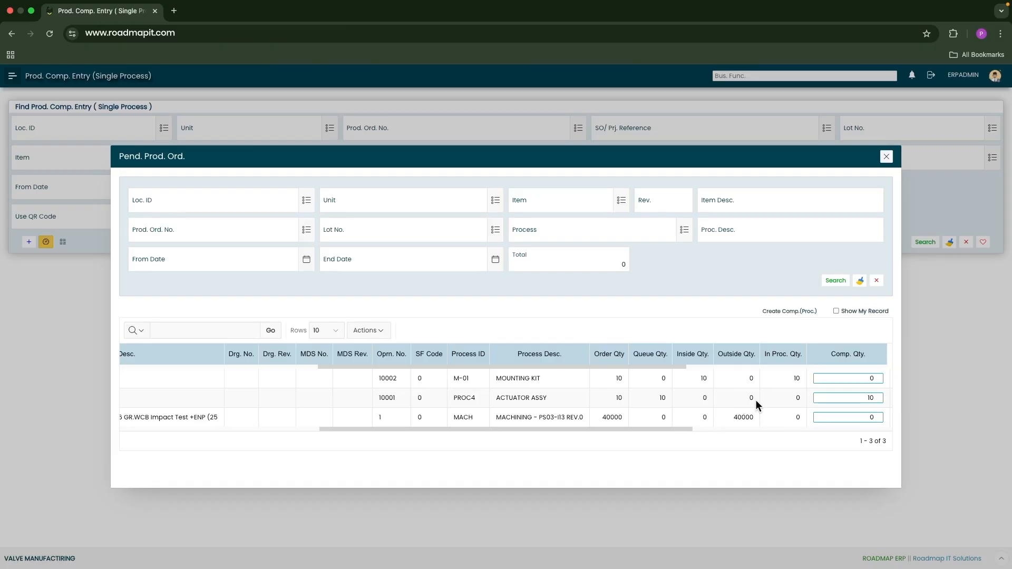
drag(678, 428, 770, 431)
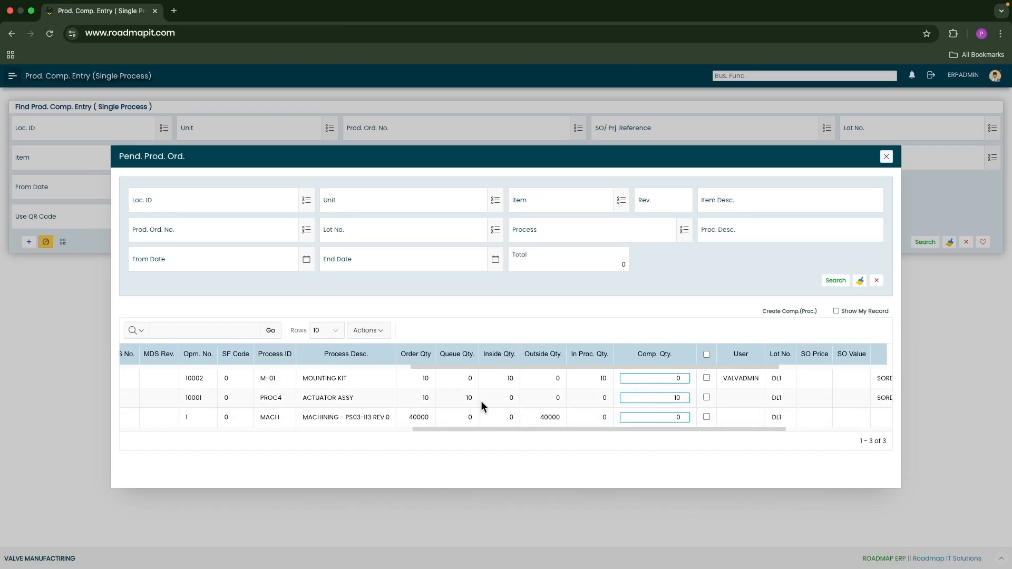
Search the pending production orders for the ACTUATOR item IN-AA-VT-VTI06S08NH2BWHA
click(621, 200)
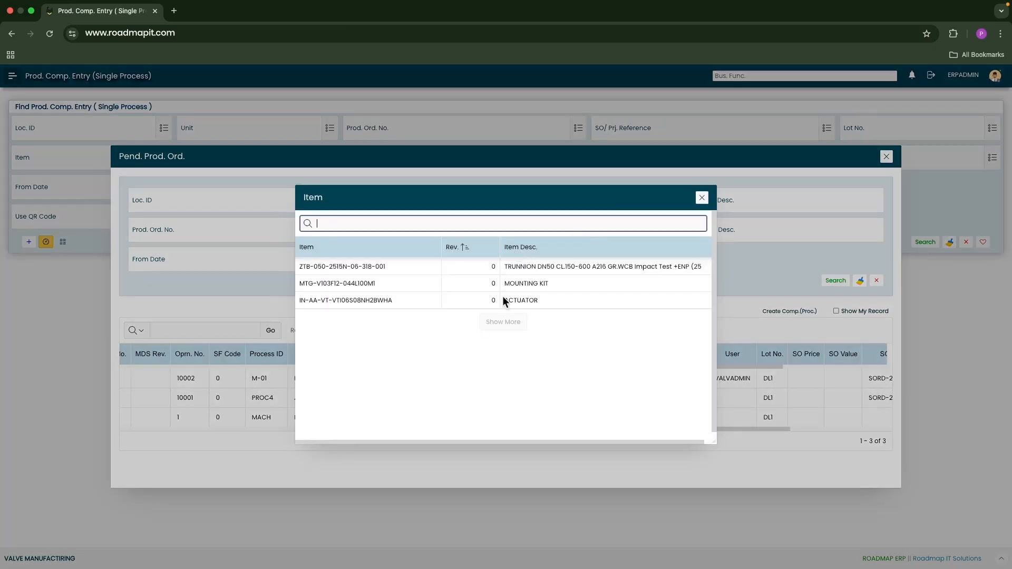
click(515, 299)
click(833, 281)
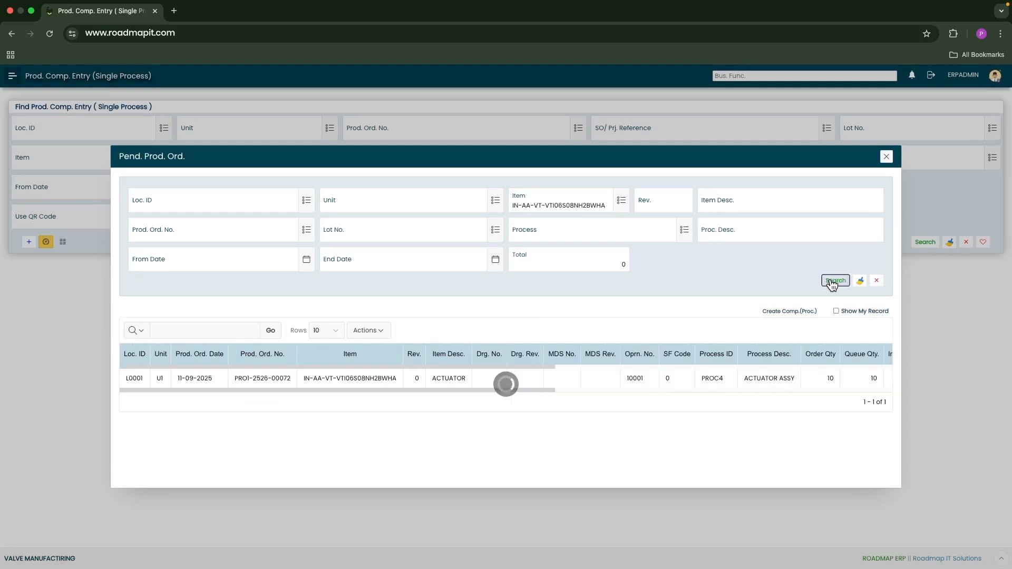
Select the pending ACTUATOR order and create its process completion for location L0001 dated 12-09-2025
drag(519, 390, 804, 392)
click(577, 382)
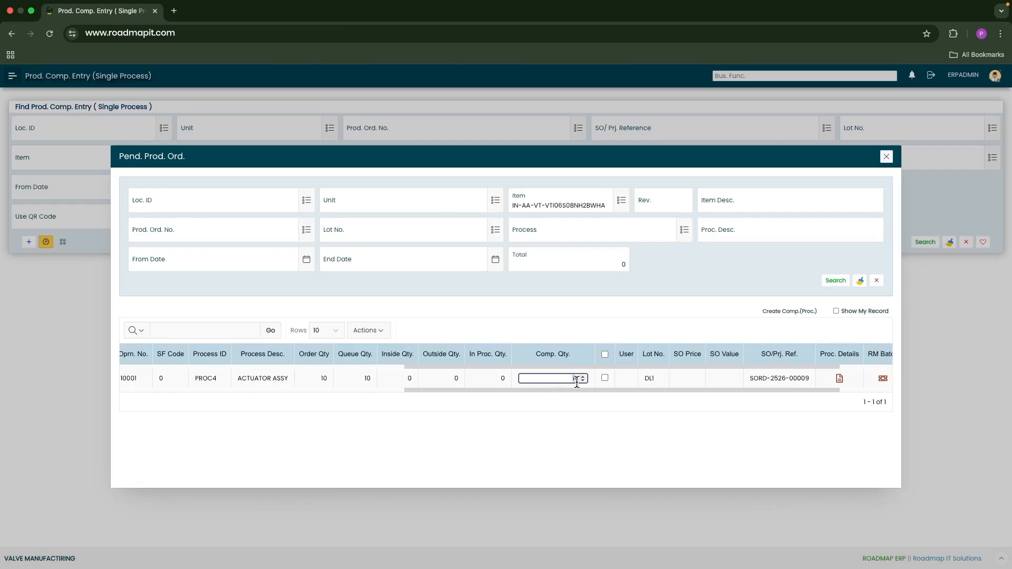
click(604, 378)
click(790, 314)
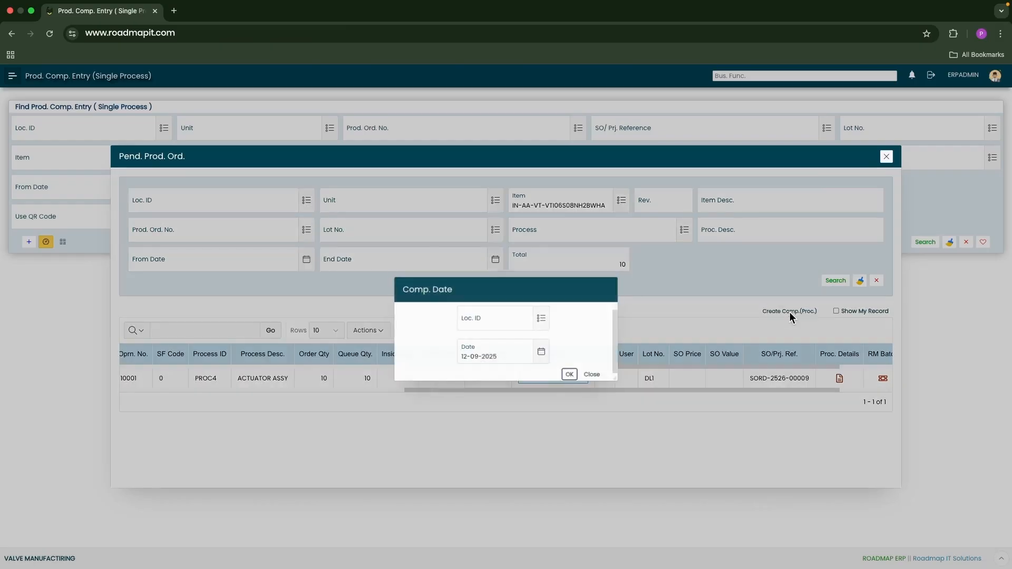
click(538, 317)
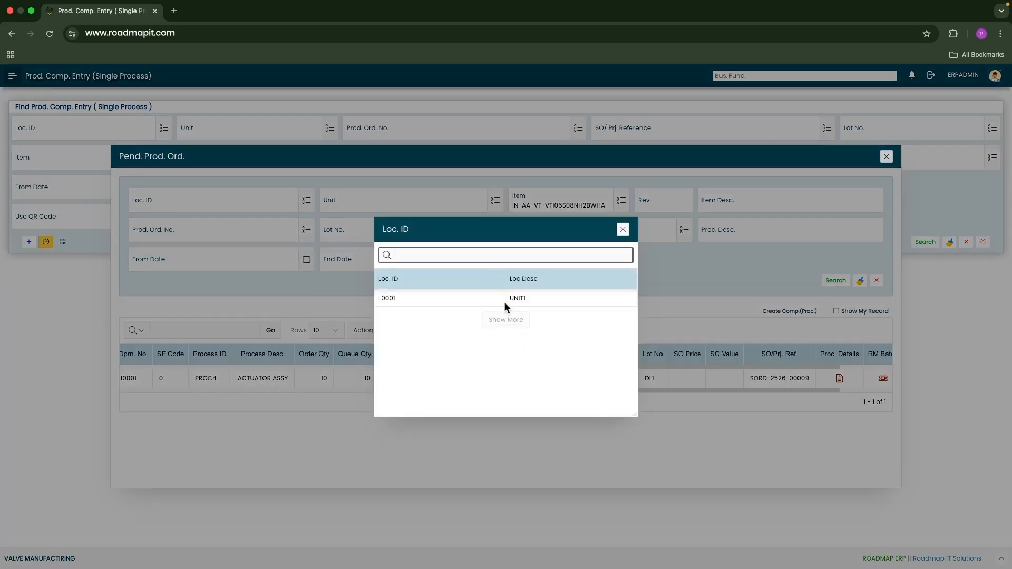
click(489, 298)
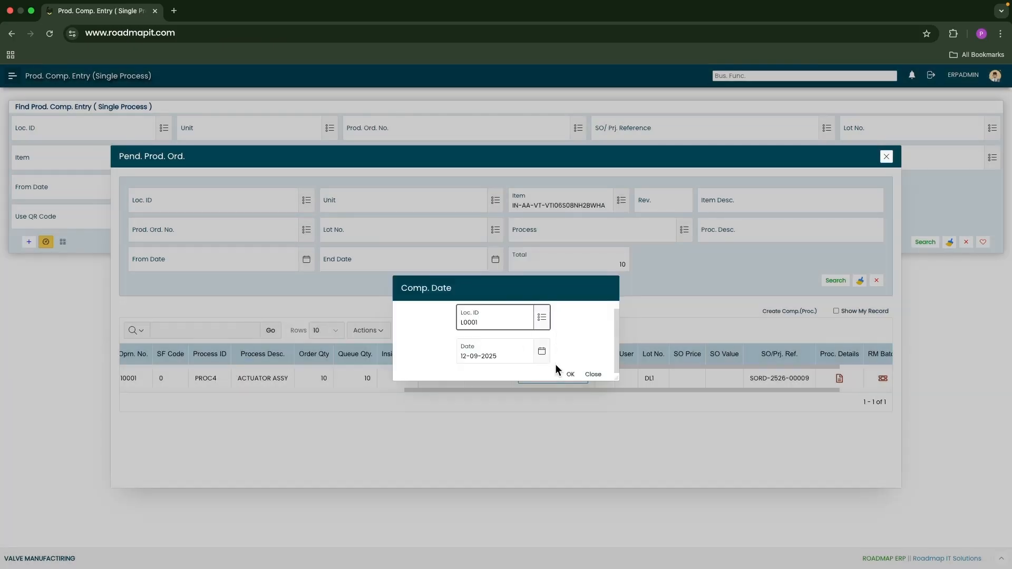
click(568, 375)
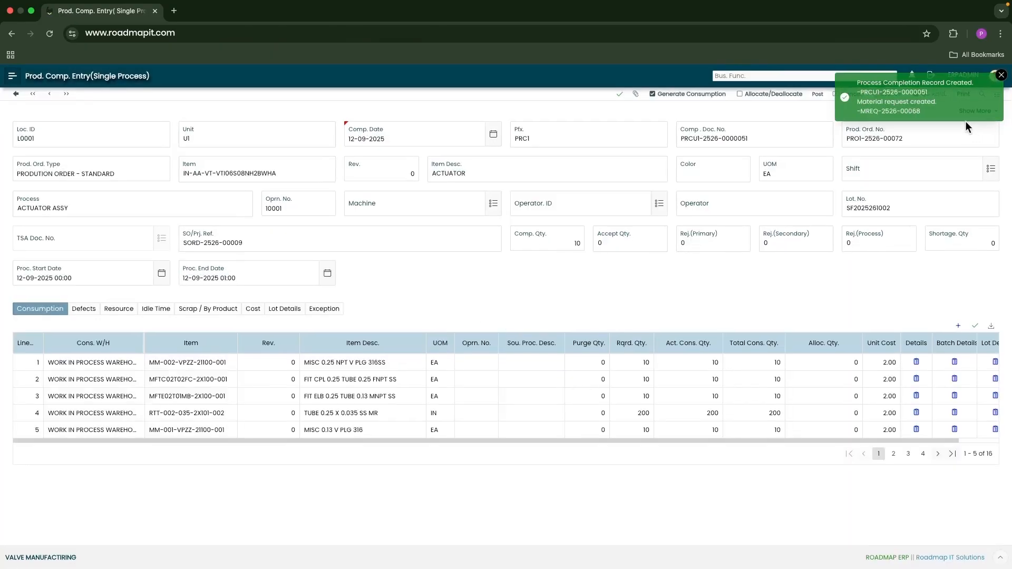
drag(924, 112, 855, 85)
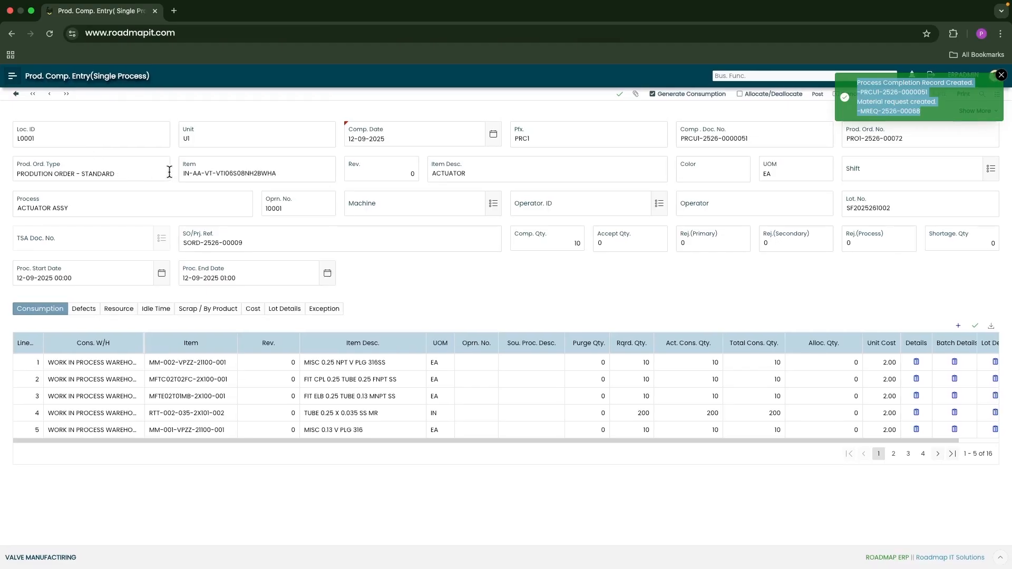
Check the ACTUATOR completion record's item, process, sales order reference and component required quantities against its completion quantity
drag(179, 172, 285, 173)
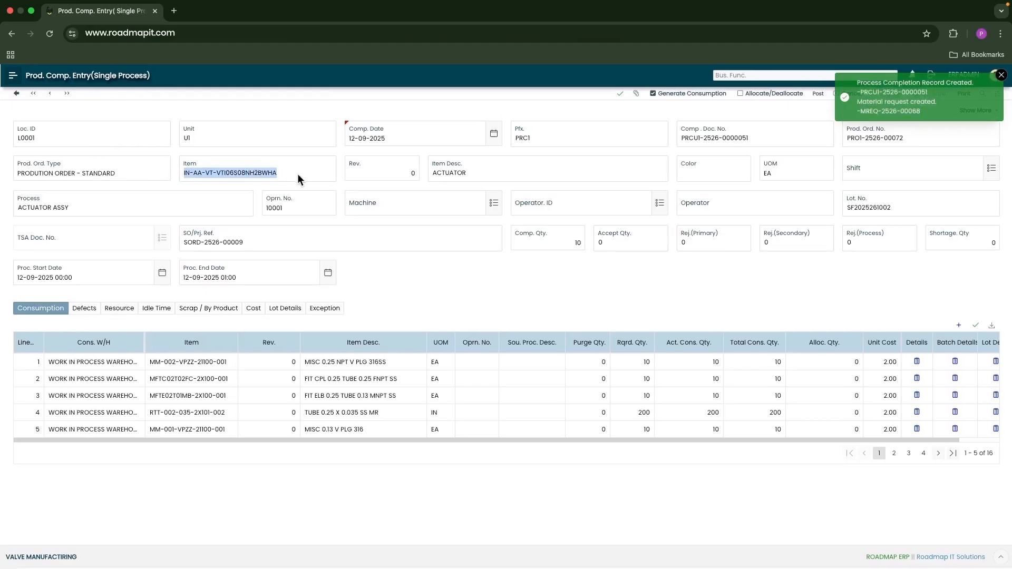
click(90, 205)
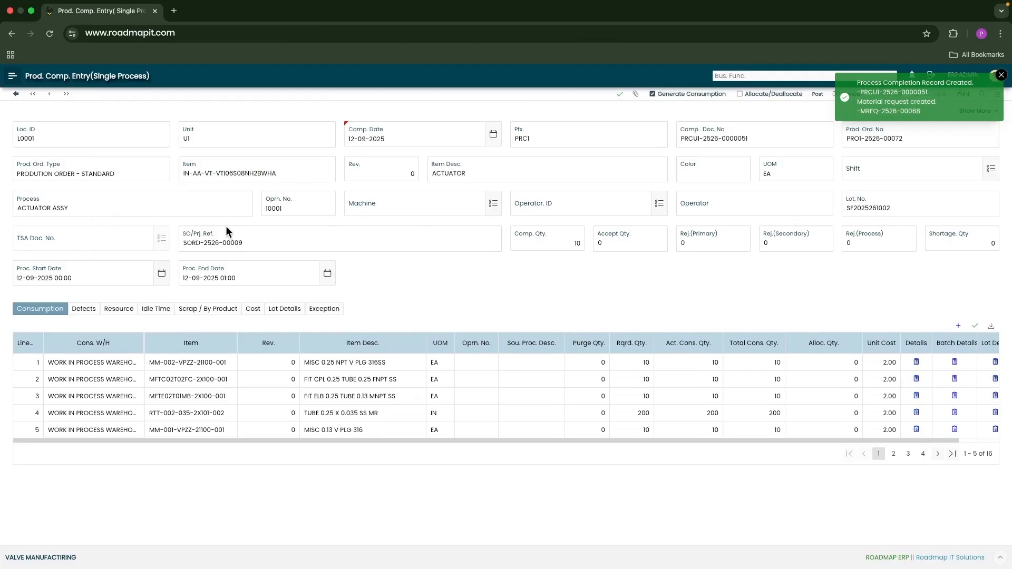
click(192, 238)
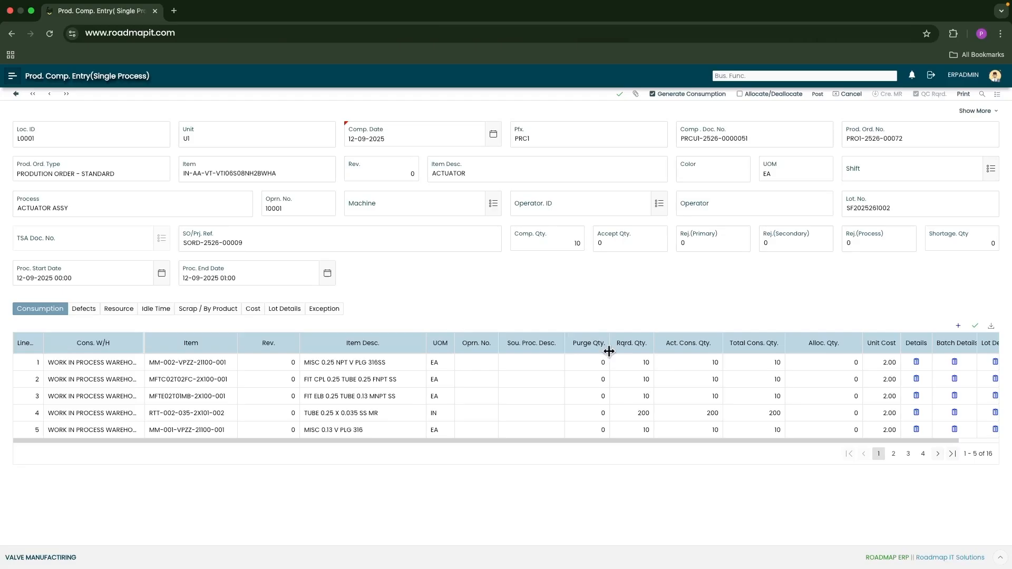
click(639, 362)
click(556, 235)
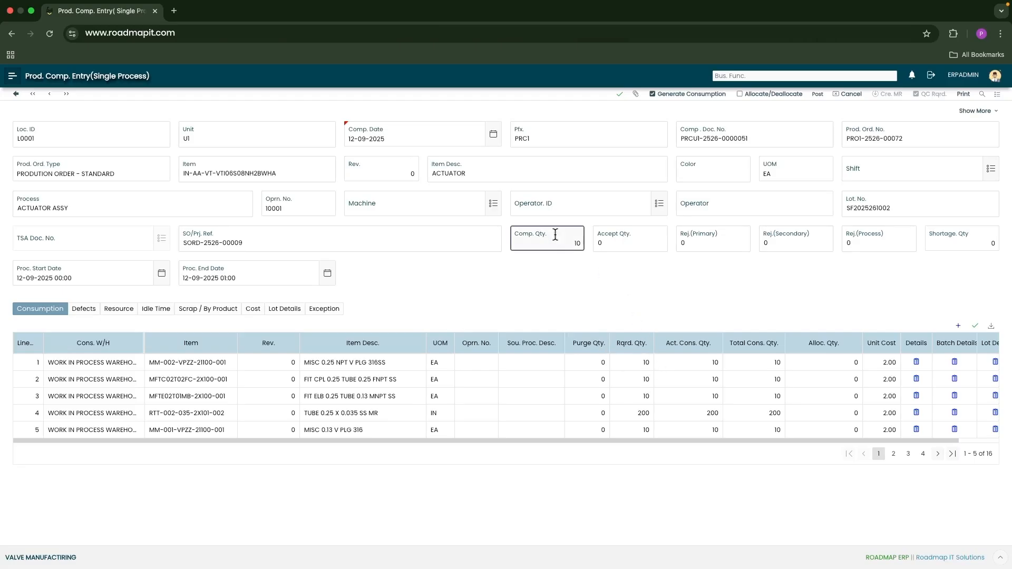
click(635, 364)
click(631, 379)
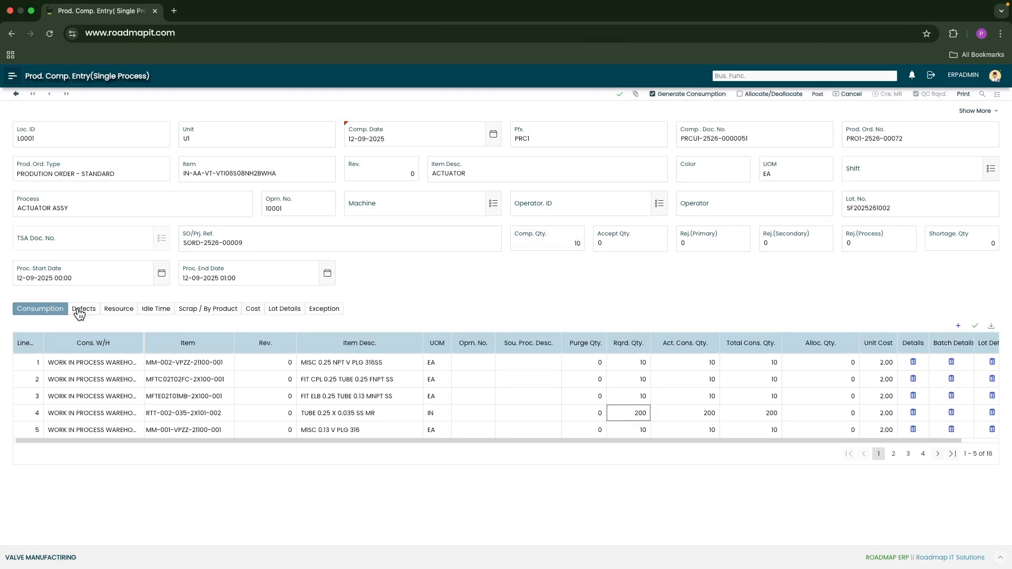
Set the ACTUATOR process completion's shift to SECOND SHIFT and save the record
click(995, 175)
click(538, 317)
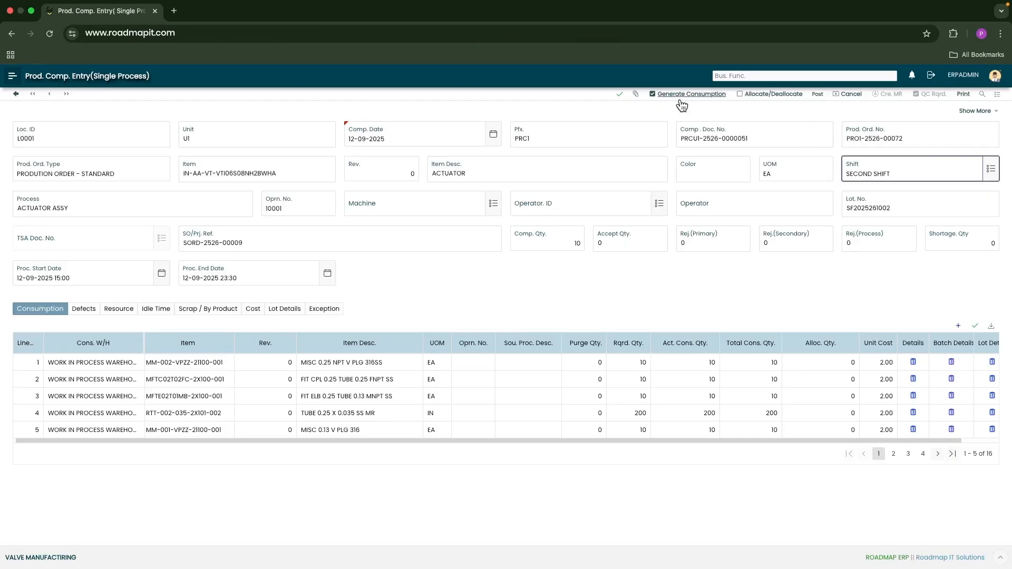
click(620, 94)
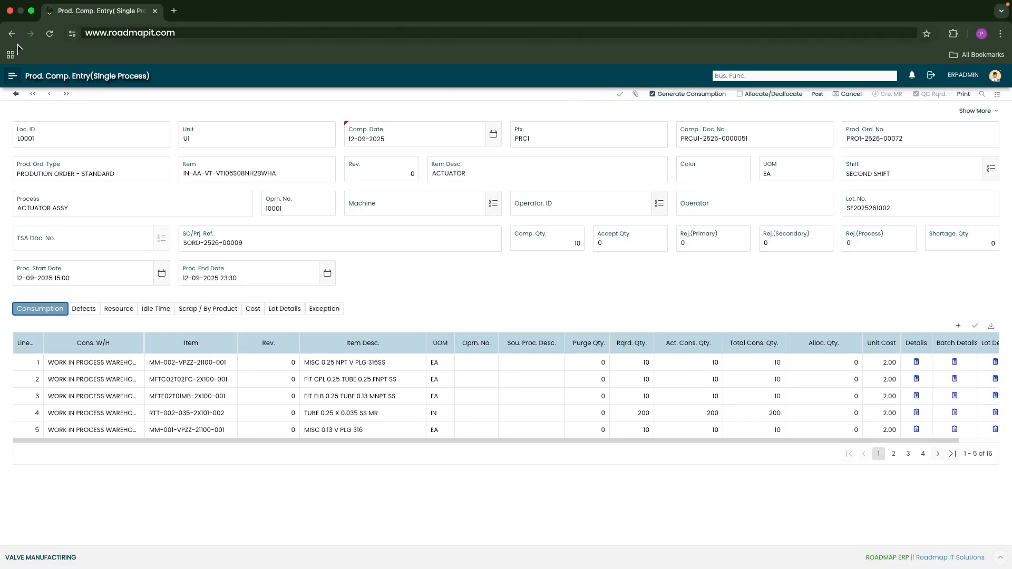
Open the Inventory Material Request transaction and search for the request lines of the ACTUATOR's production order
click(12, 76)
click(38, 190)
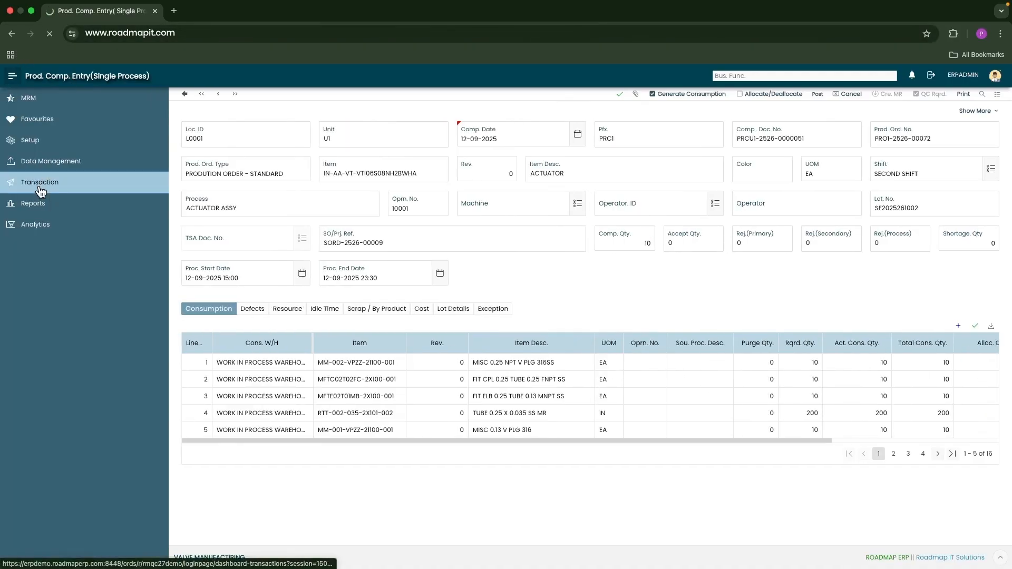
click(188, 225)
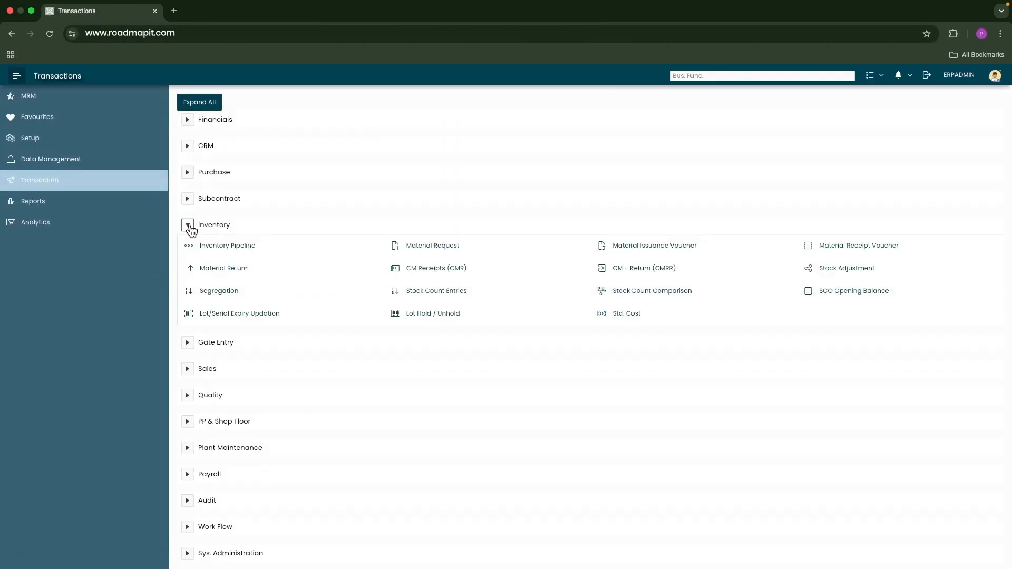
click(449, 248)
click(985, 123)
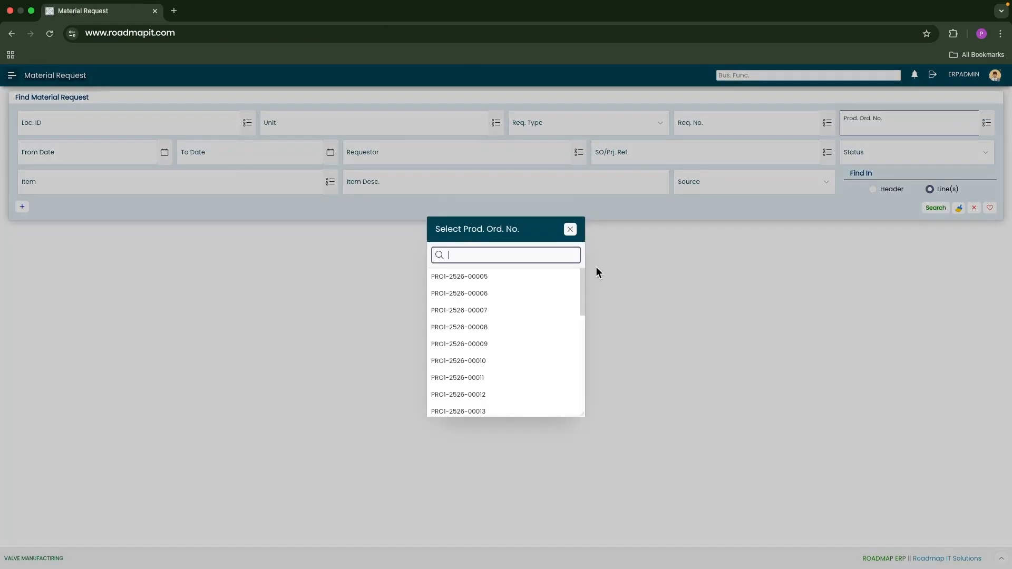
text(72)
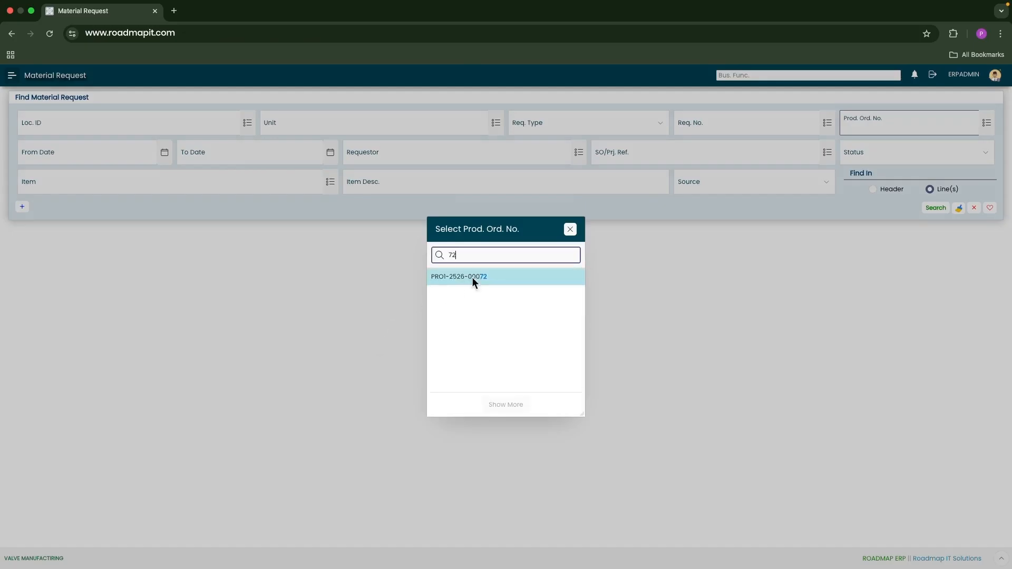
click(474, 278)
click(934, 208)
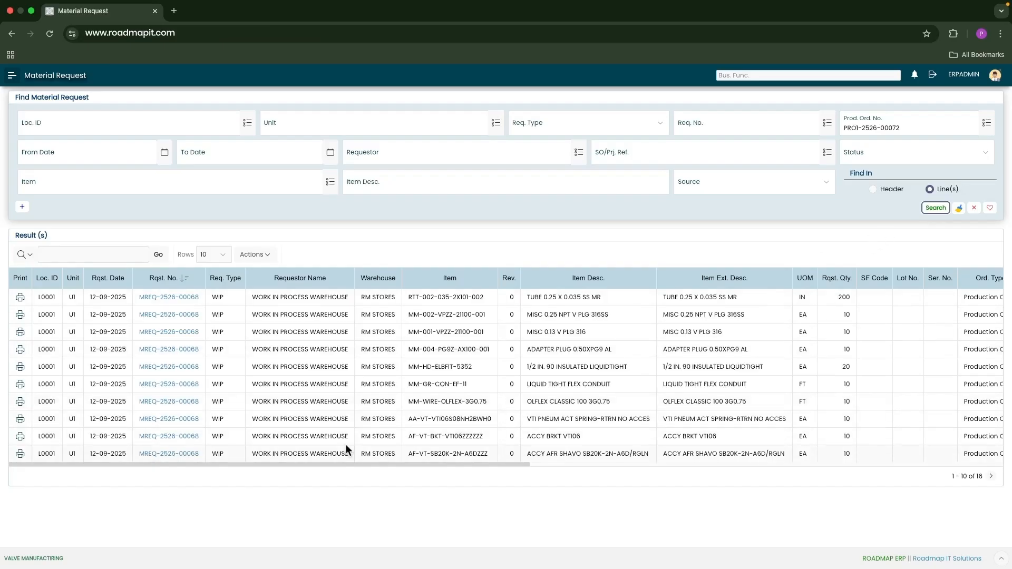
Examine the material request lines' items, requested quantities, production order, sales order reference, creation details and line status
mouse_move(459, 465)
mouse_down()
mouse_move(865, 447)
mouse_move(449, 474)
mouse_up()
drag(505, 465, 589, 460)
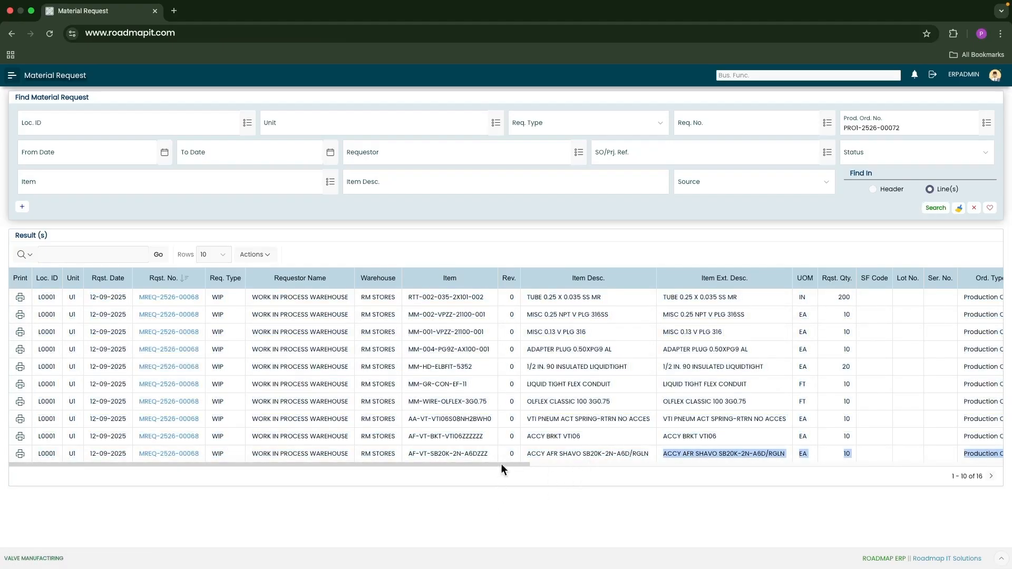
drag(518, 463, 666, 450)
scroll(684, 316, left, 2)
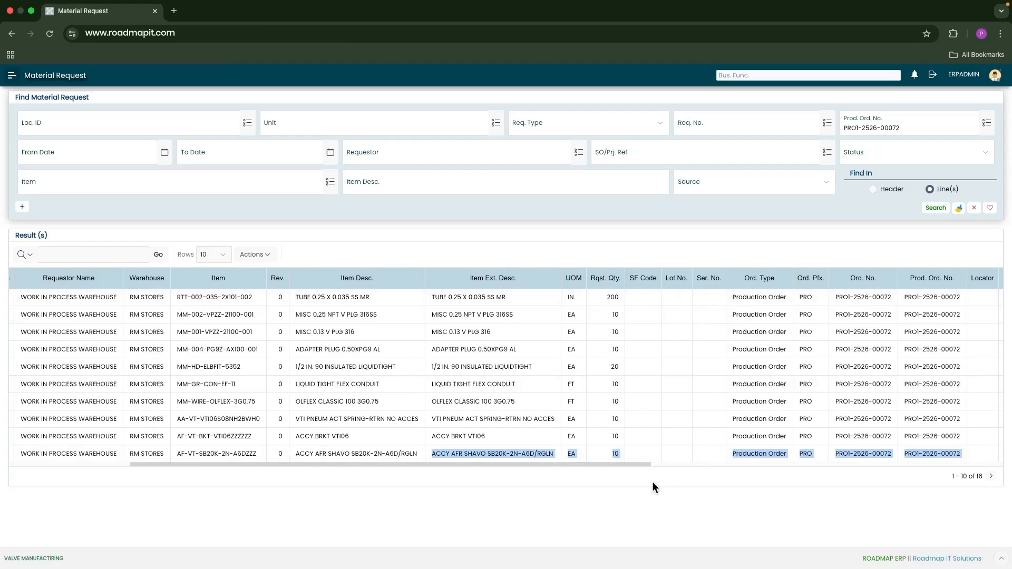
drag(646, 464, 810, 467)
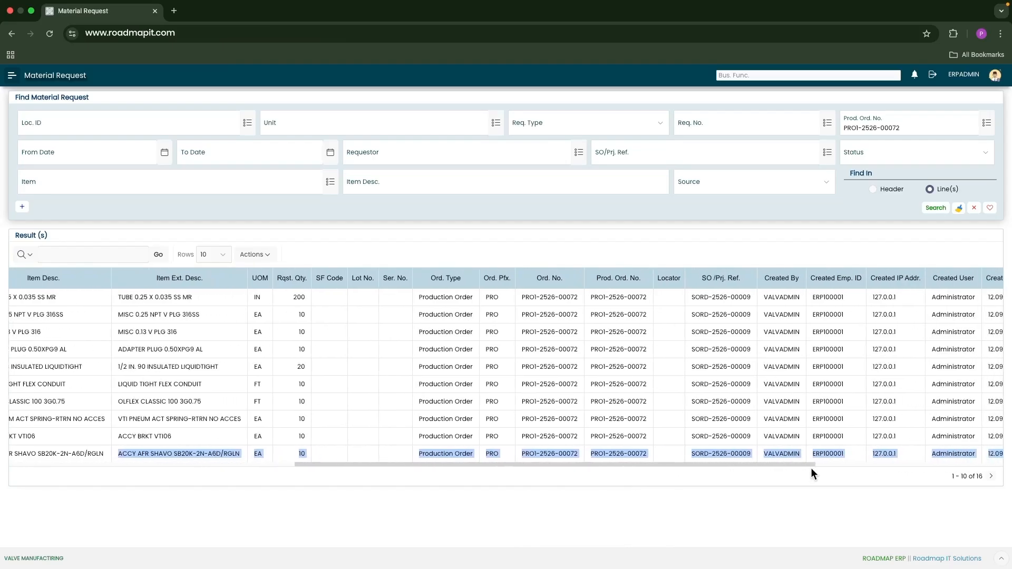
scroll(738, 344, right, 1)
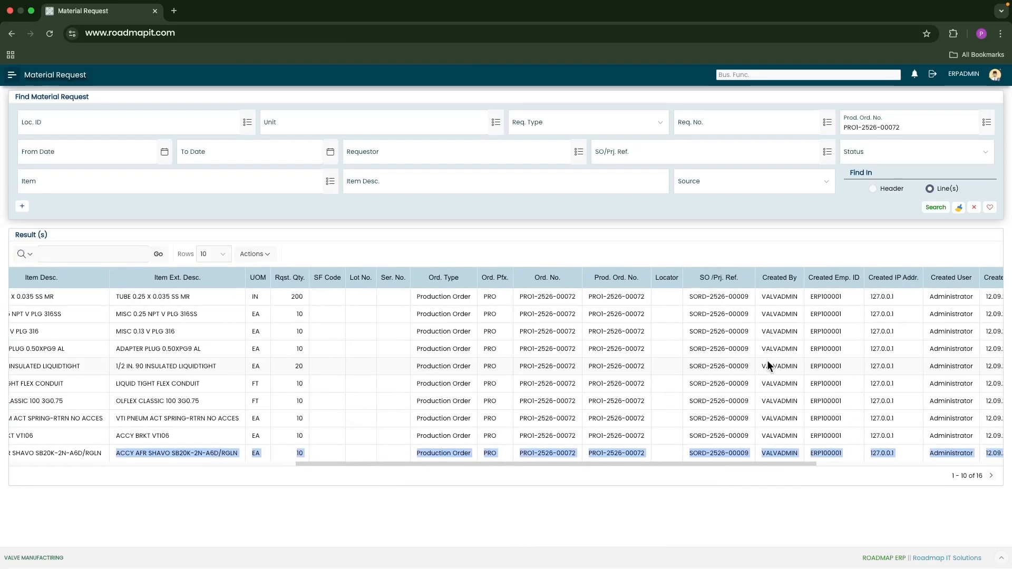
click(726, 482)
drag(785, 464, 903, 464)
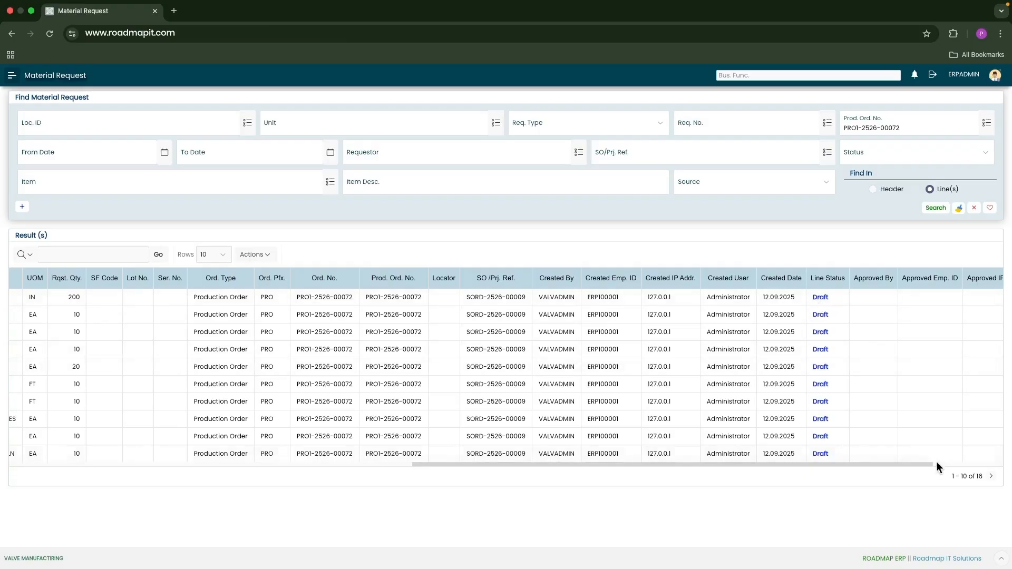
drag(925, 464, 521, 448)
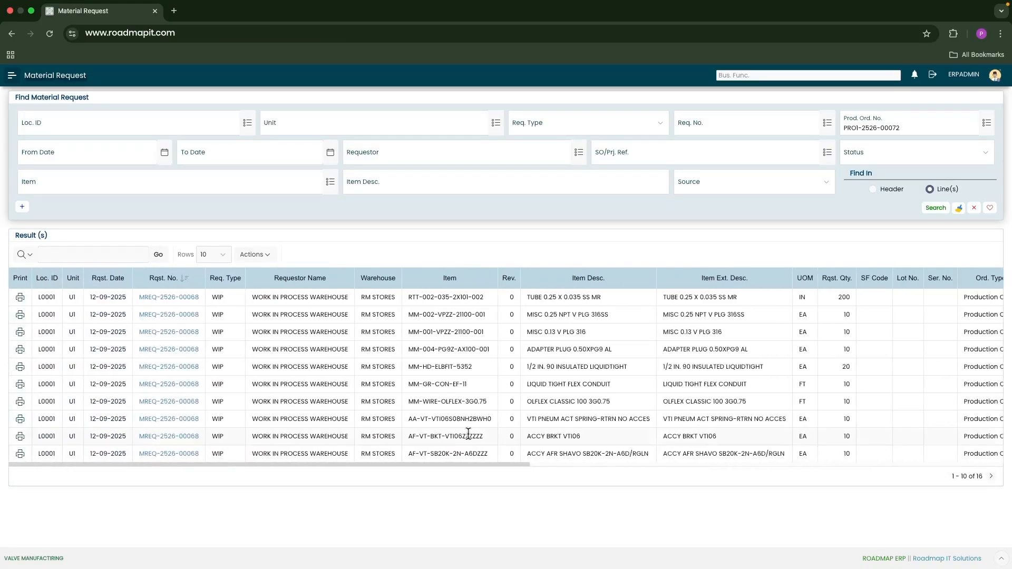
Open the ACTUATOR order's draft material request and post it forward for approval with MEDIUM priority
click(152, 298)
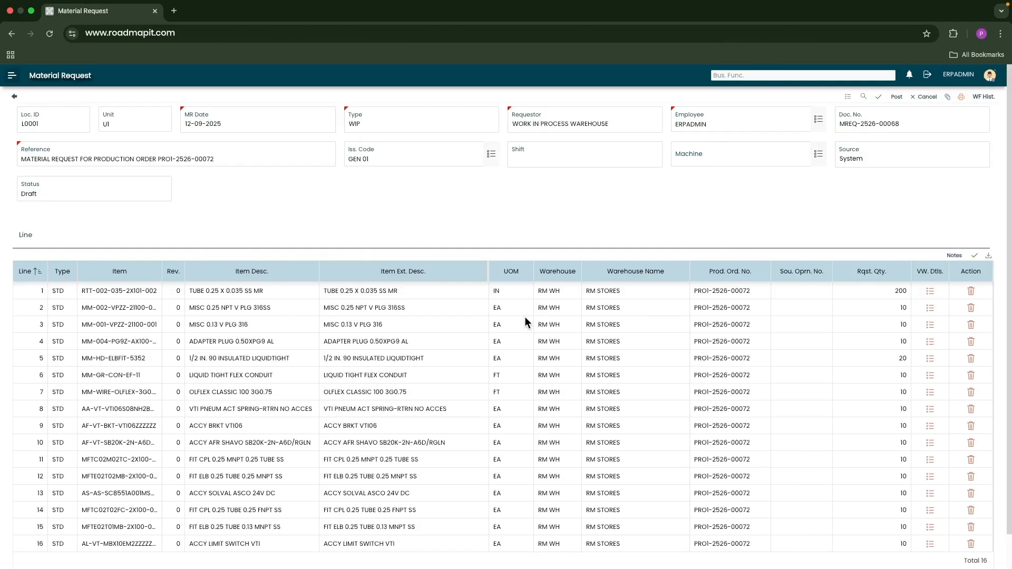
click(896, 97)
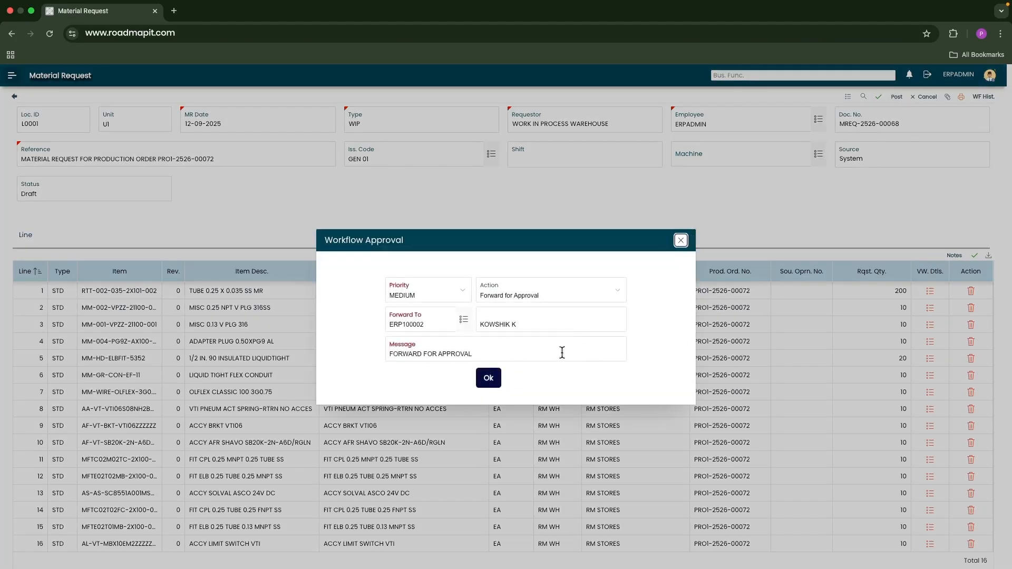
click(488, 378)
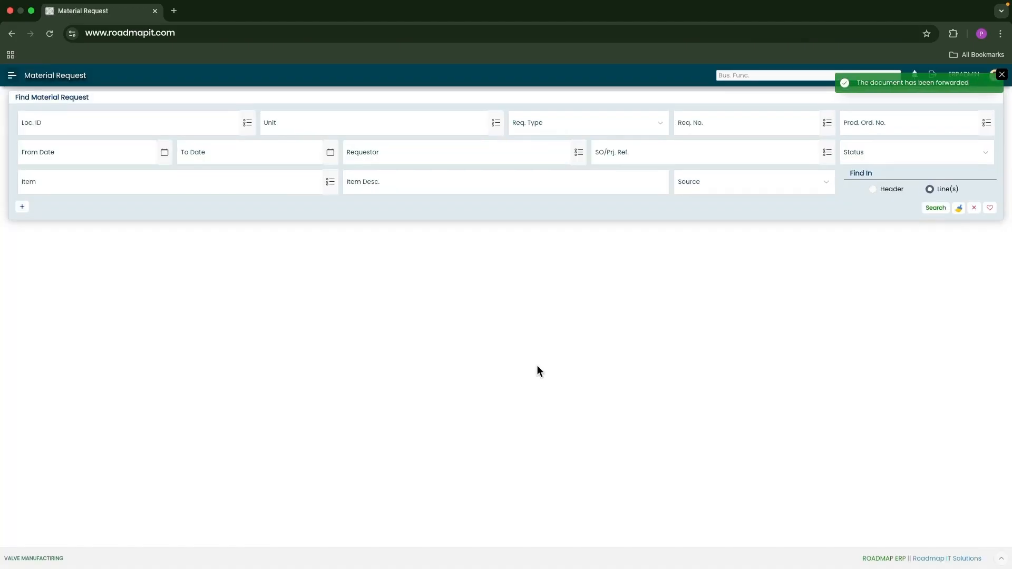
Switch to the approver's account and approve the pending material request in Doc. Approval
click(929, 72)
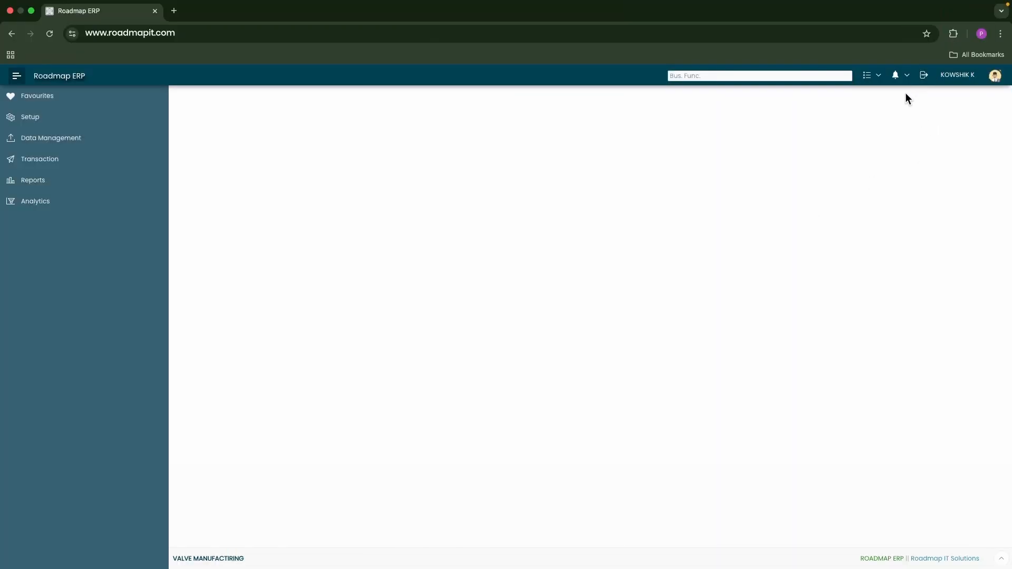
click(907, 77)
click(913, 103)
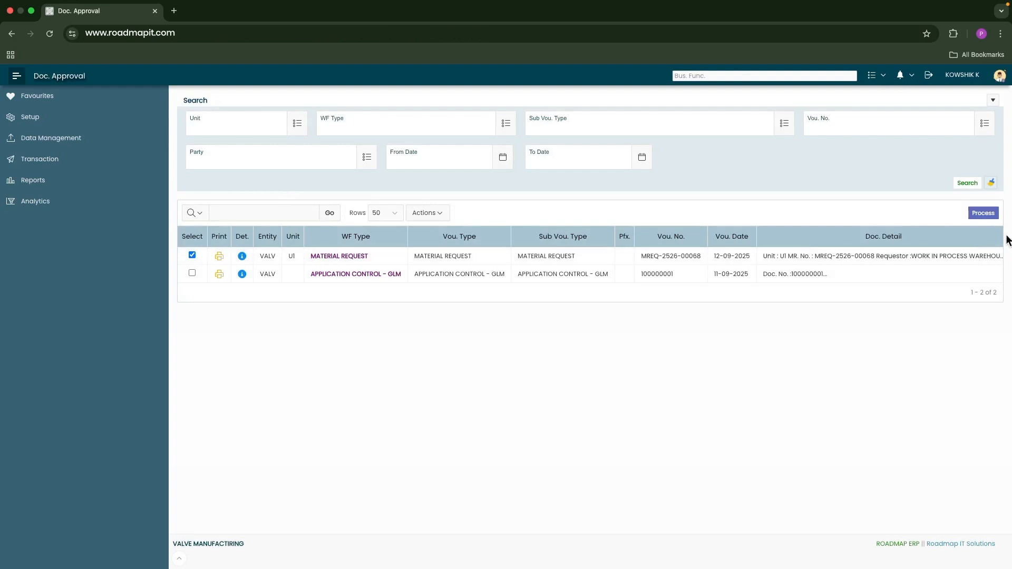
click(983, 213)
click(409, 270)
click(644, 304)
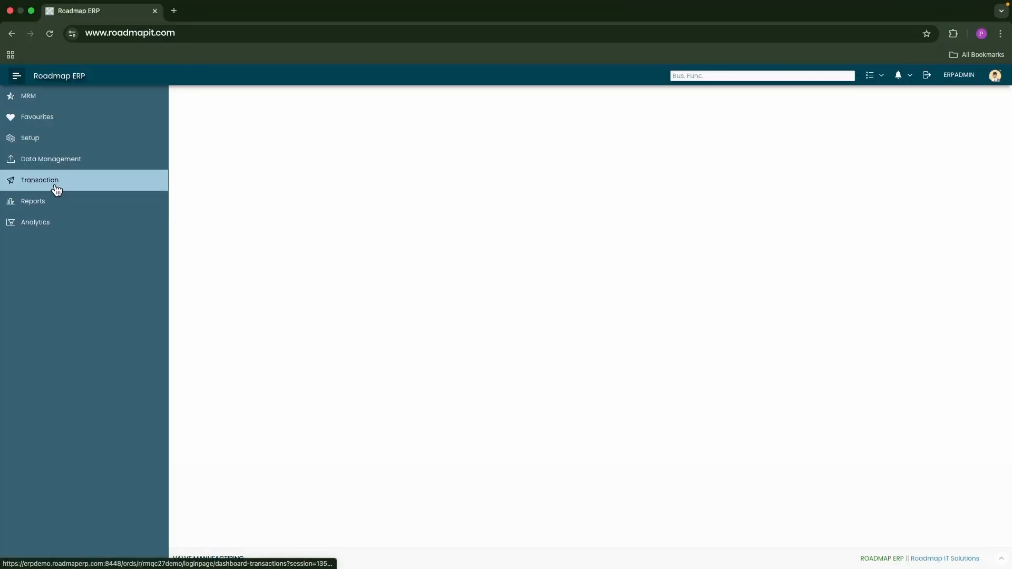
Open the Inventory Material Issuance Voucher transaction as ERPADMIN and list the pending MR lines
click(57, 188)
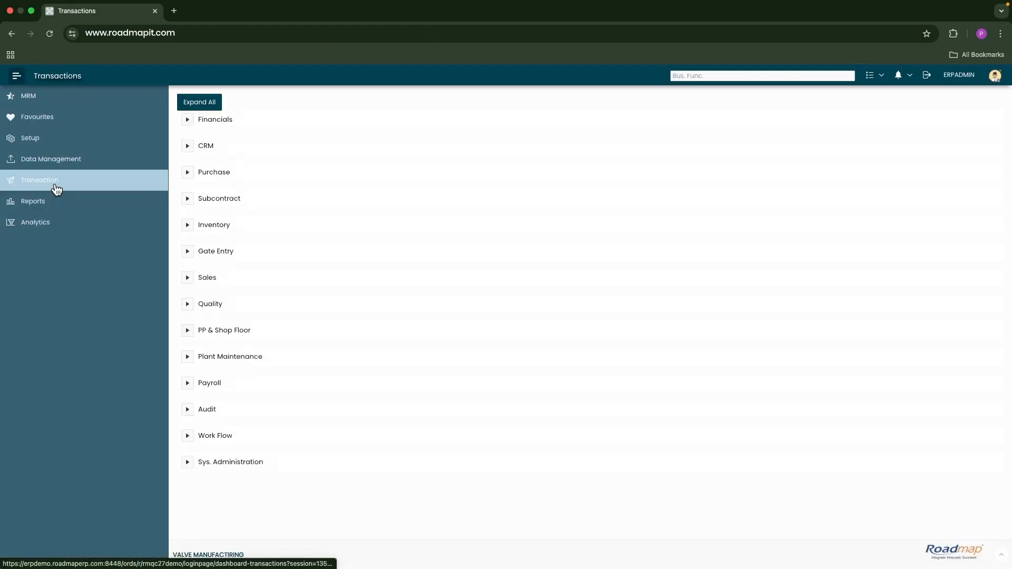
click(187, 225)
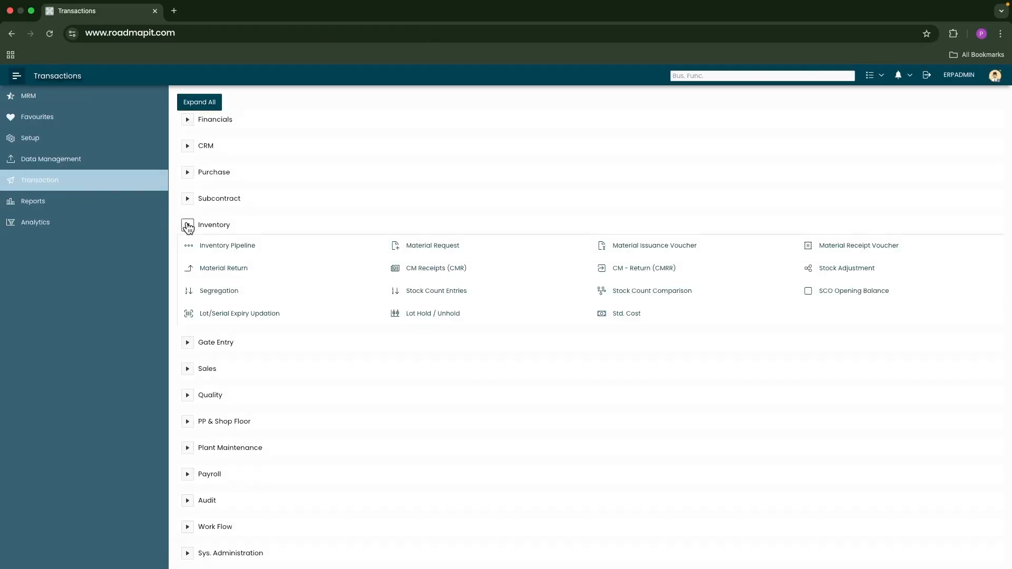
click(642, 246)
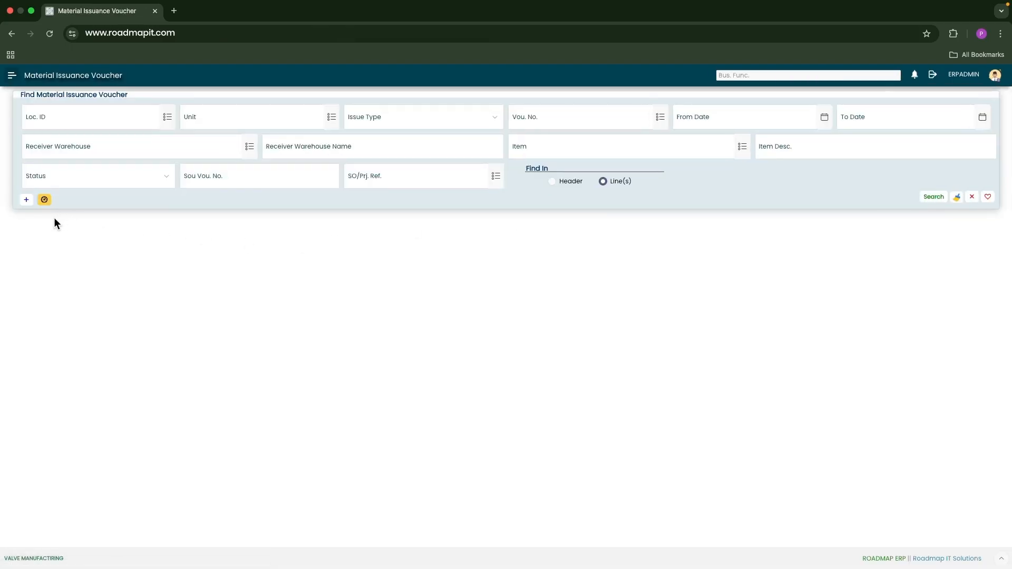
click(44, 200)
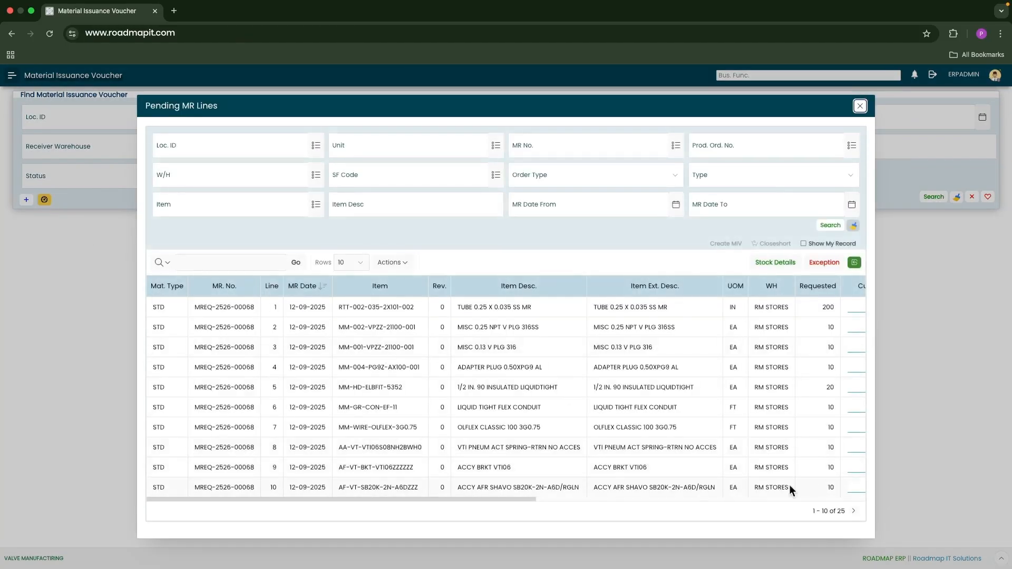
Filter the pending MR lines by the ACTUATOR's production order number
drag(531, 499, 646, 499)
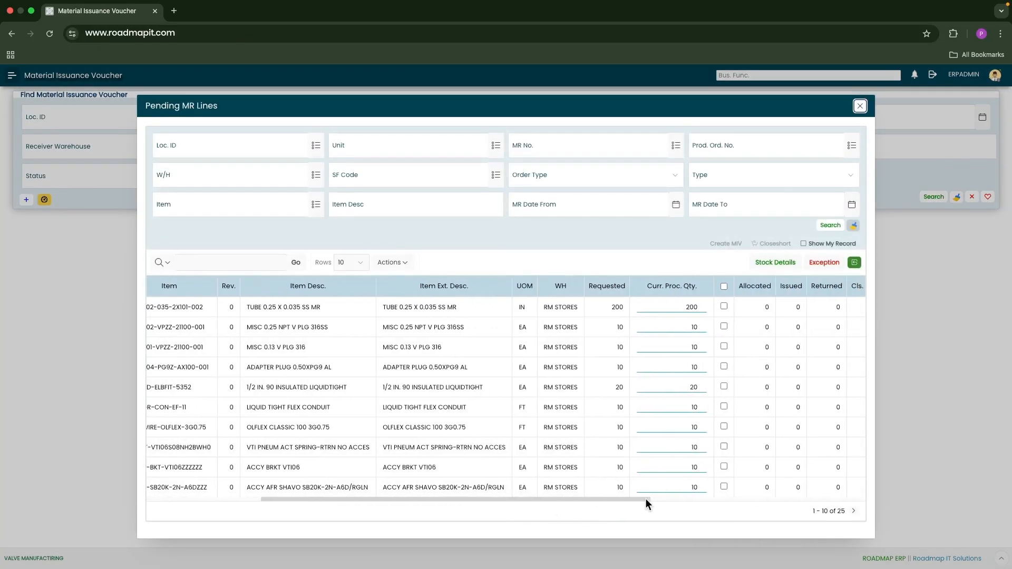
click(851, 145)
click(470, 280)
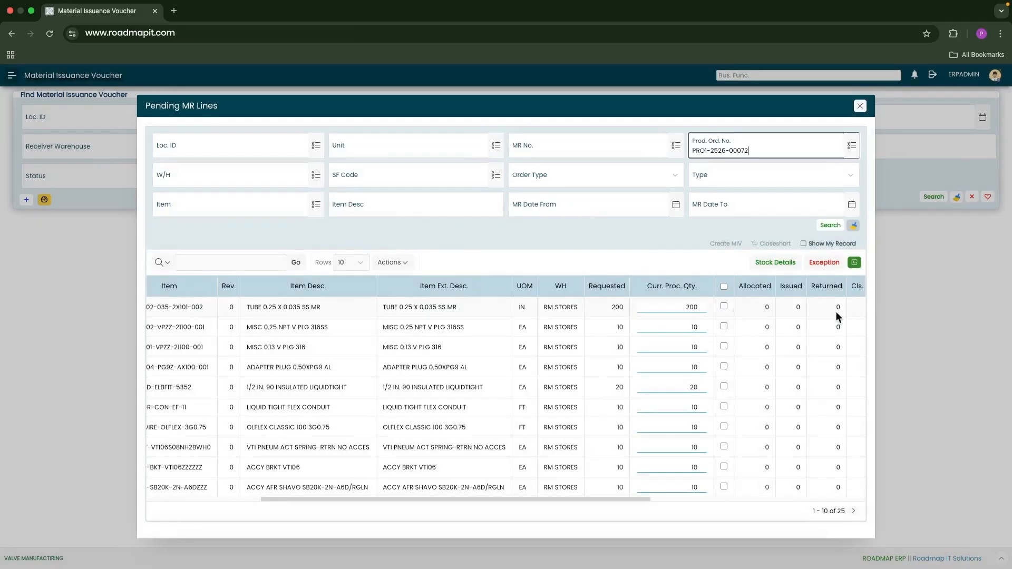
click(829, 226)
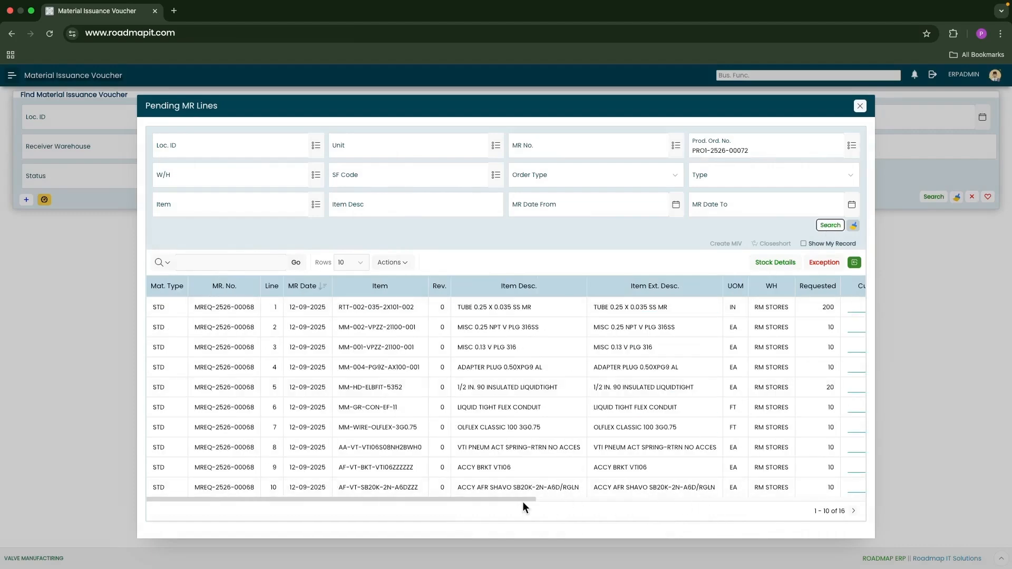
Select all the filtered MR lines and create a material issuance voucher dated 12-09-2025
drag(523, 499, 681, 504)
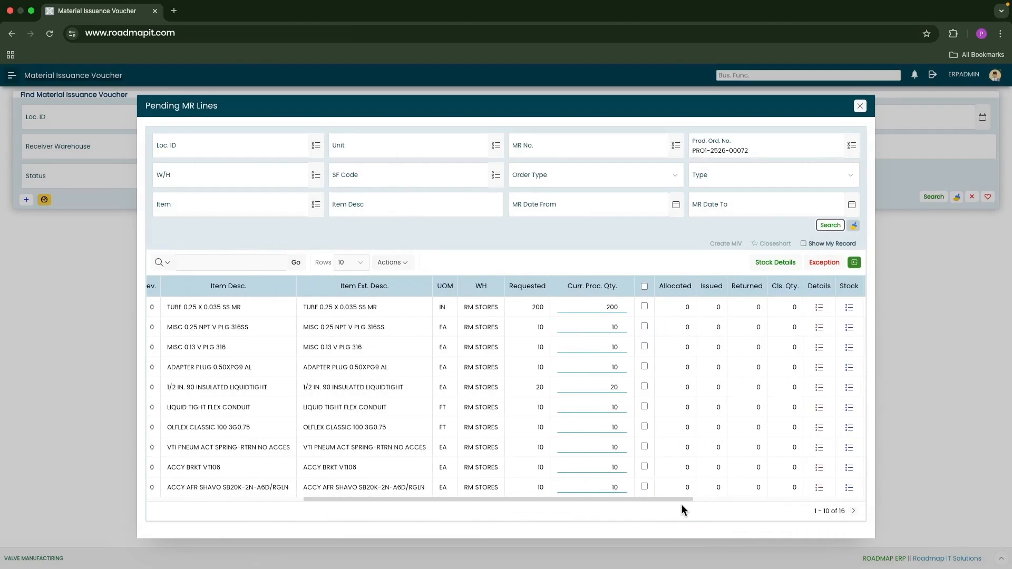
click(644, 286)
scroll(707, 332, right, 3)
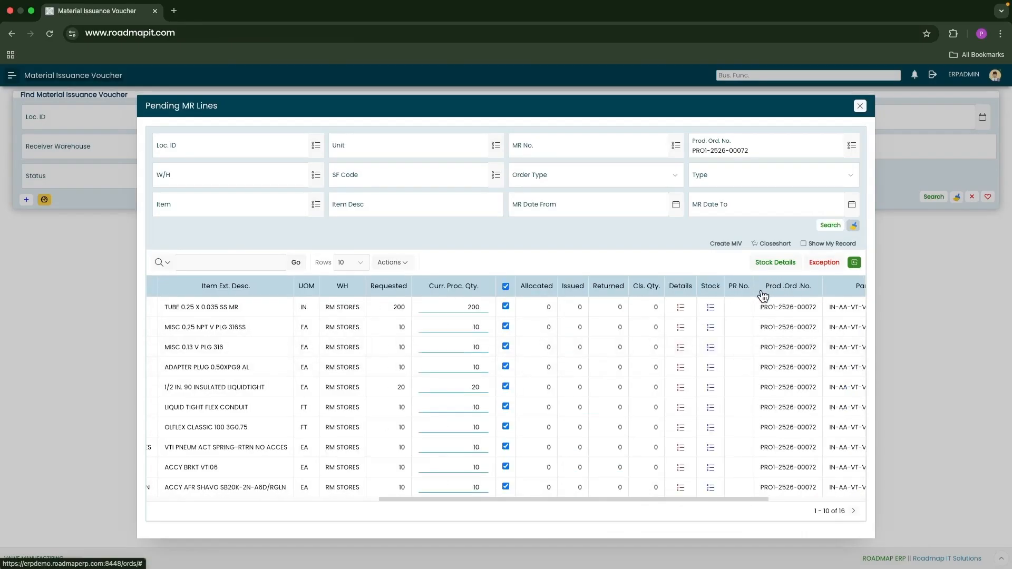
click(723, 244)
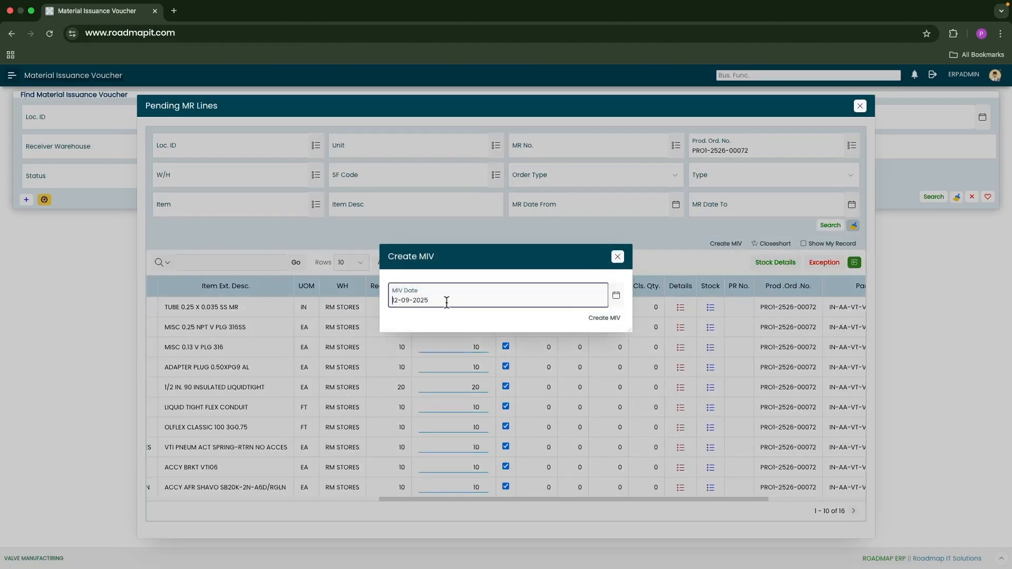
click(604, 319)
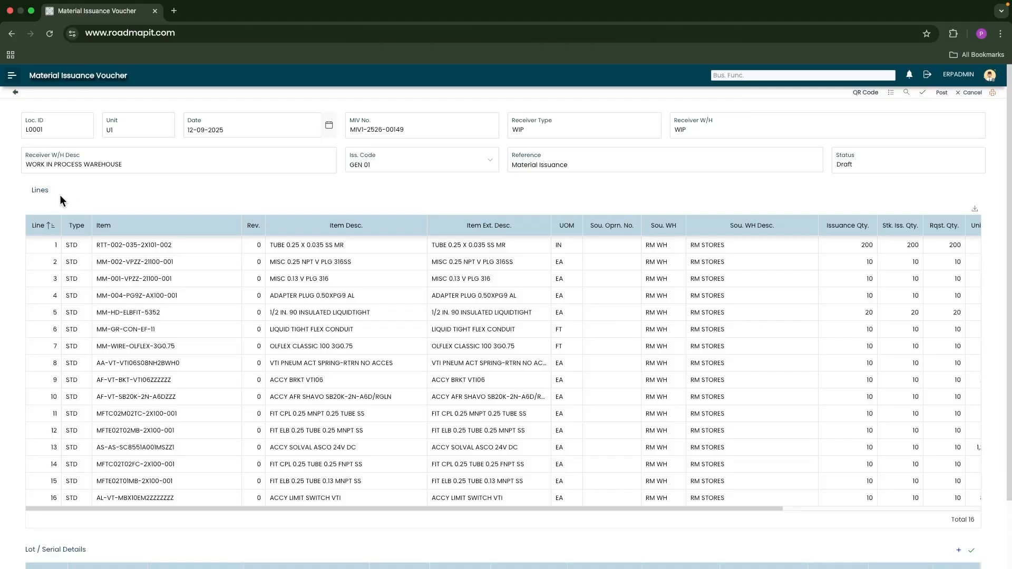
Review the issuance voucher's receiver warehouse, lines and the first line's order and target process details, and post the voucher
drag(131, 164, 16, 165)
scroll(137, 254, down, 1)
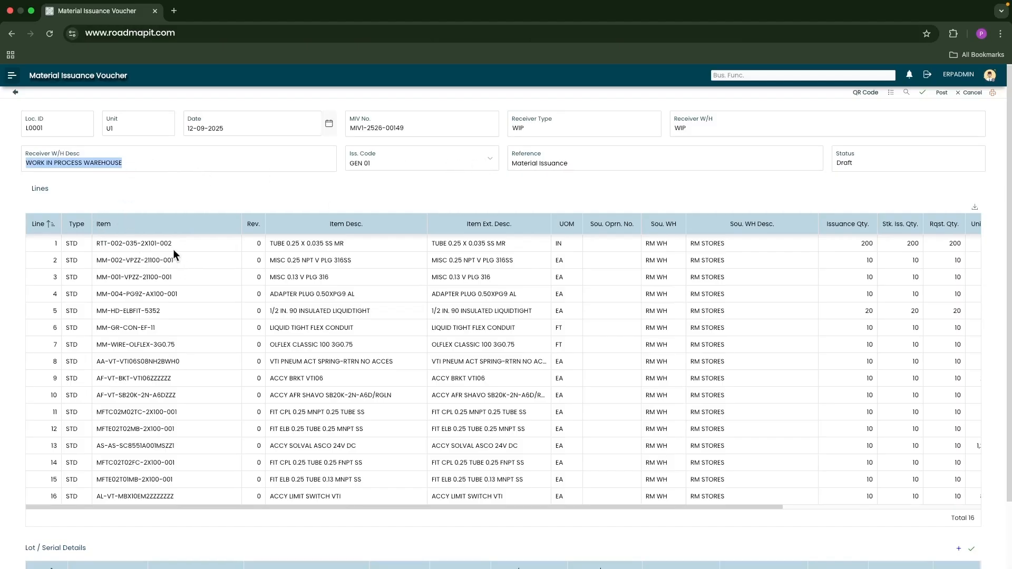
scroll(422, 245, down, 1)
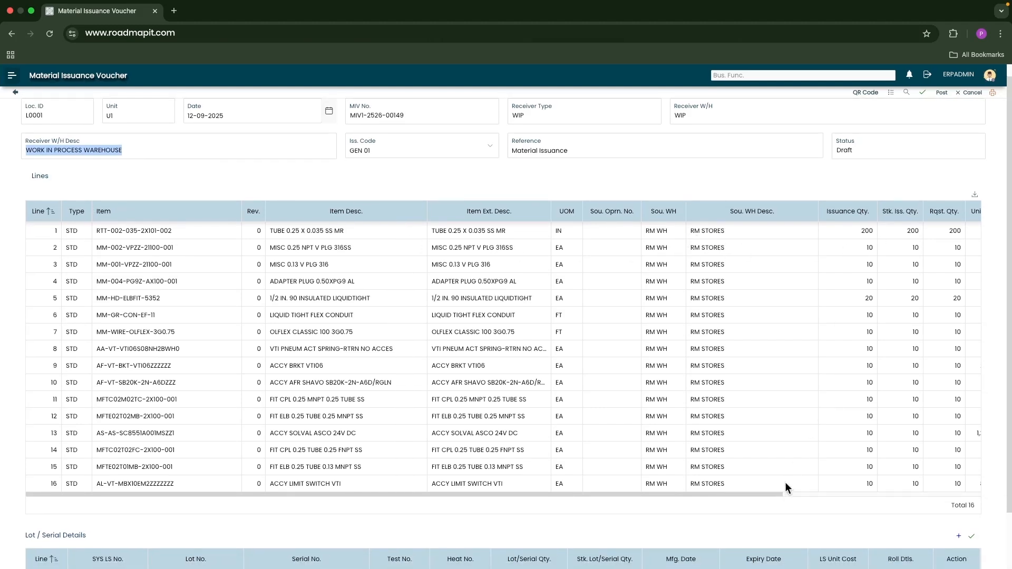
drag(774, 492, 917, 488)
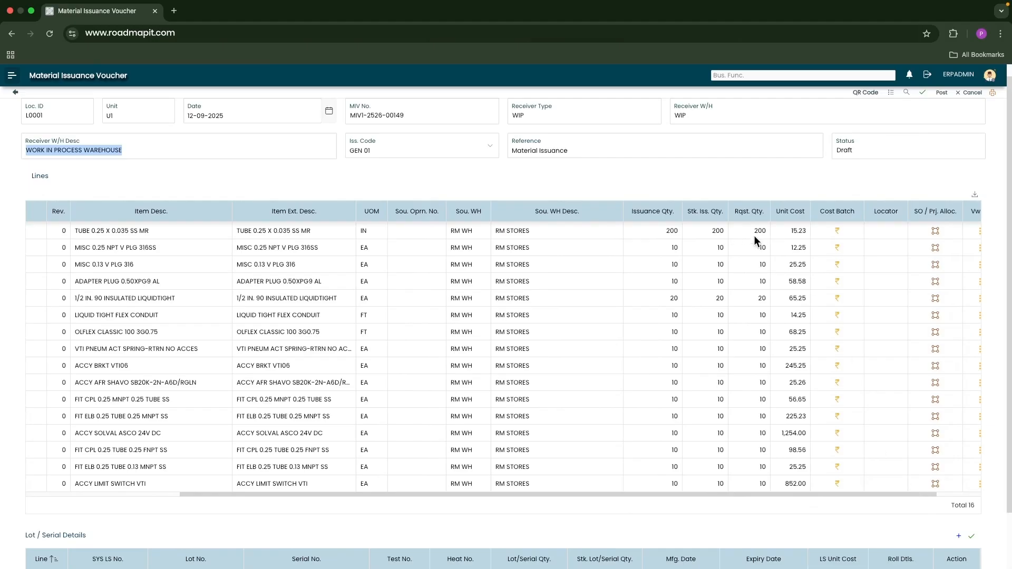
scroll(922, 273, right, 2)
click(920, 261)
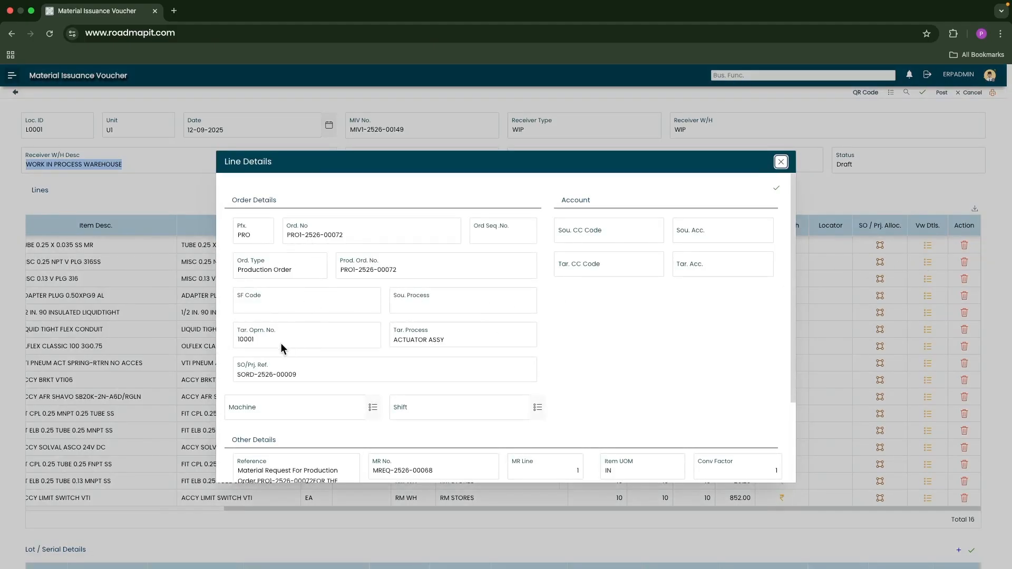
click(273, 366)
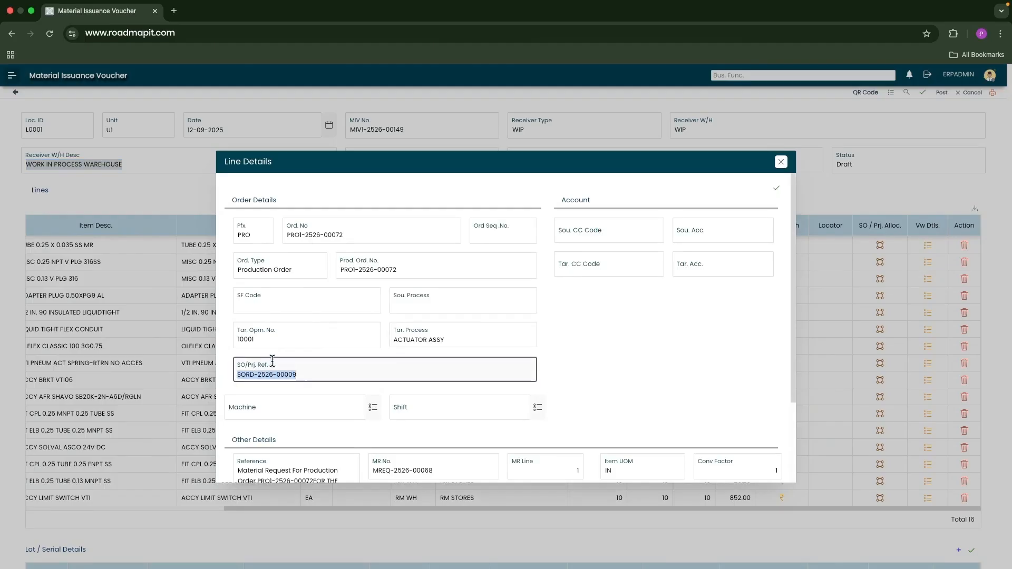
click(262, 337)
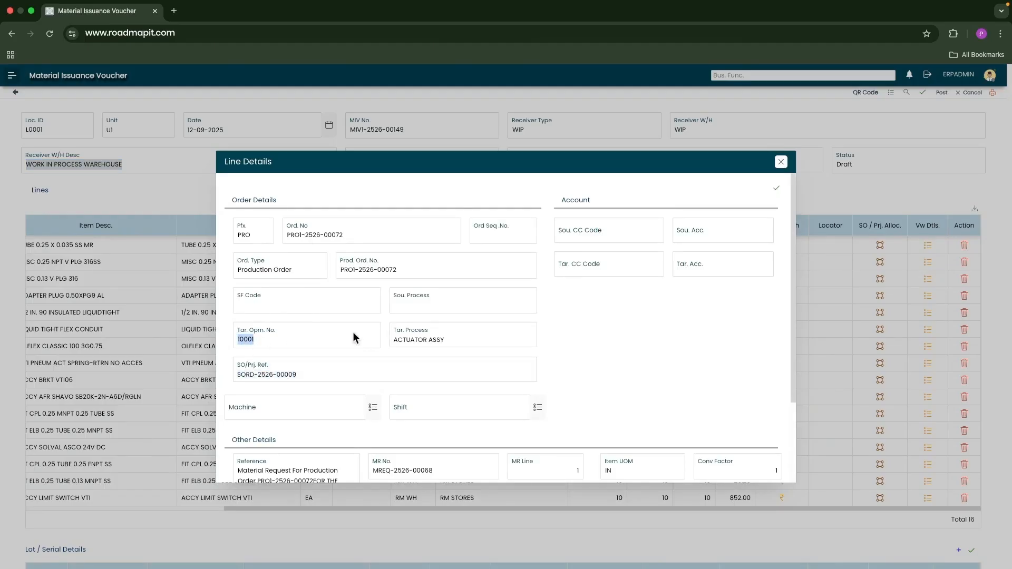
drag(445, 340, 392, 340)
scroll(408, 375, down, 5)
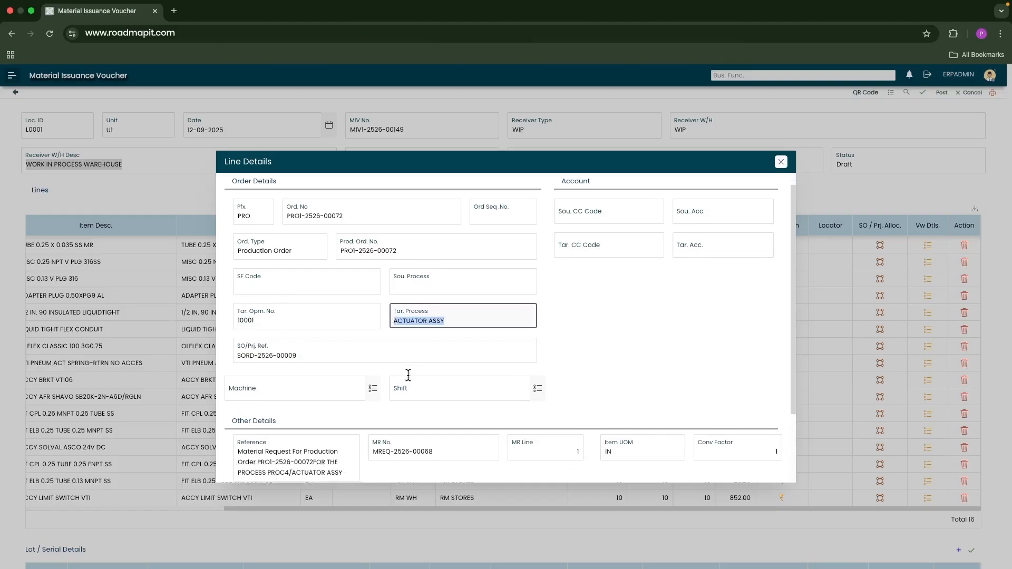
click(781, 162)
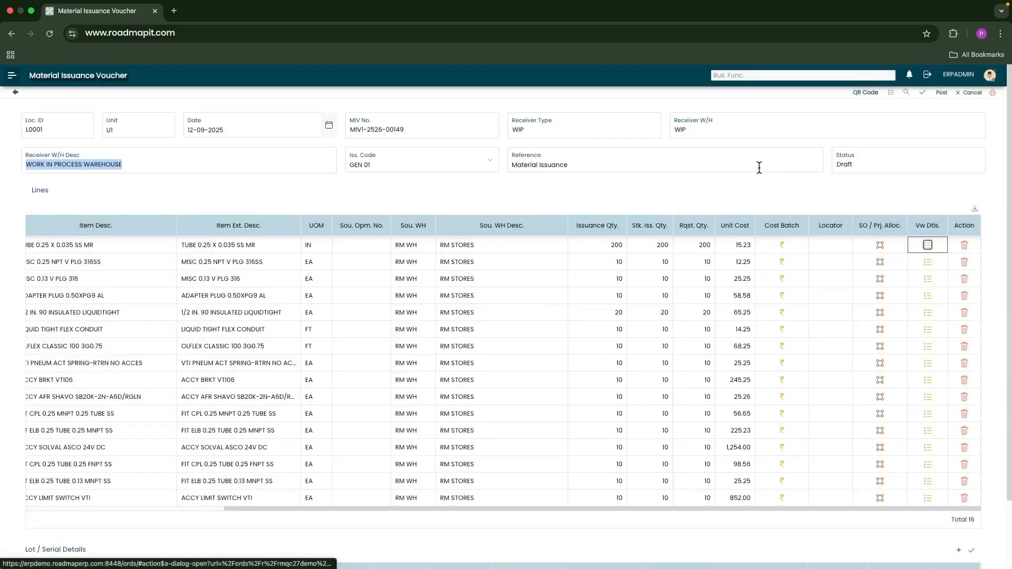
click(941, 94)
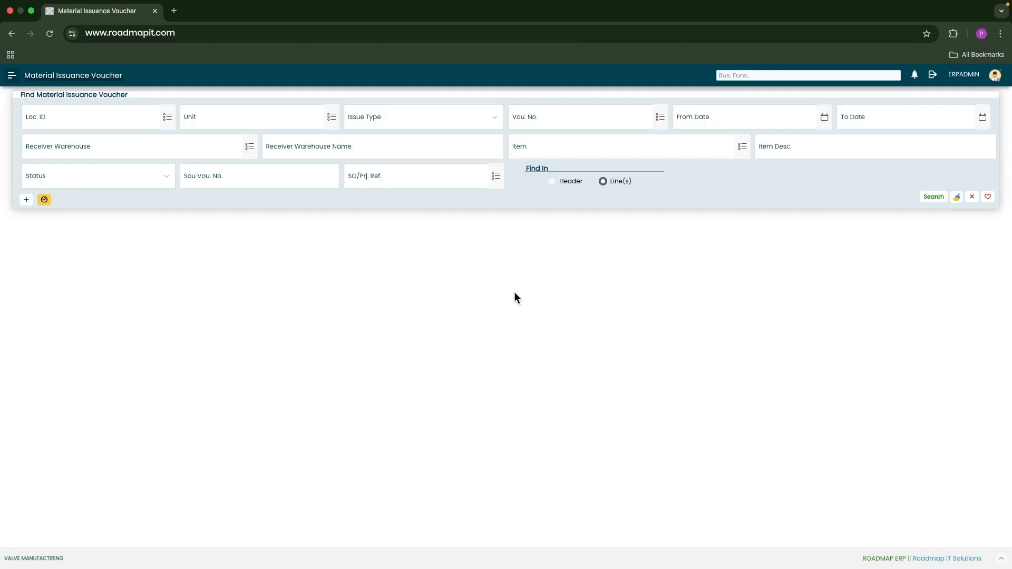
Open the Prod. Comp. Entry (Single Process) transaction for shop floor production
click(12, 77)
click(13, 76)
click(49, 185)
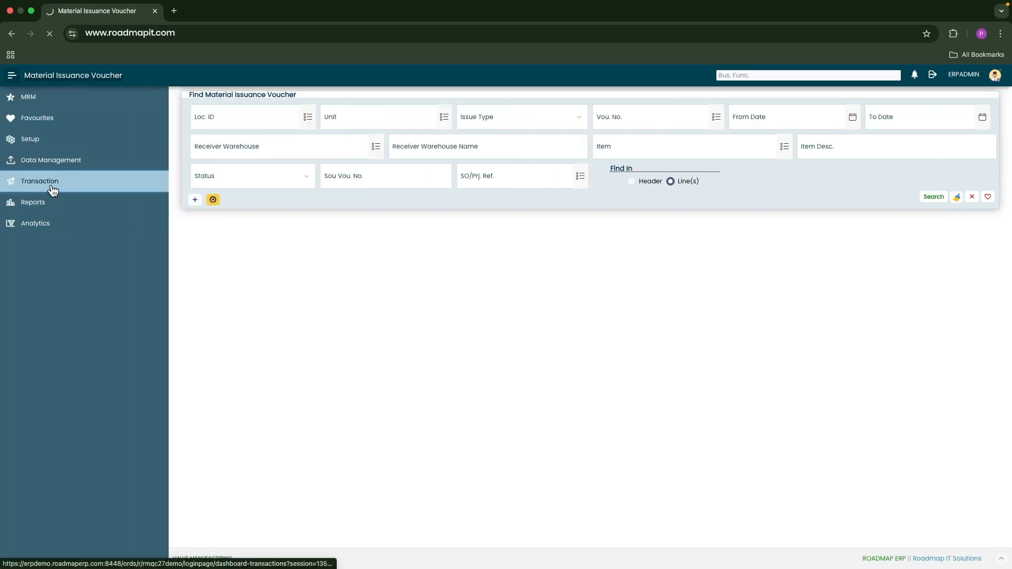
click(189, 334)
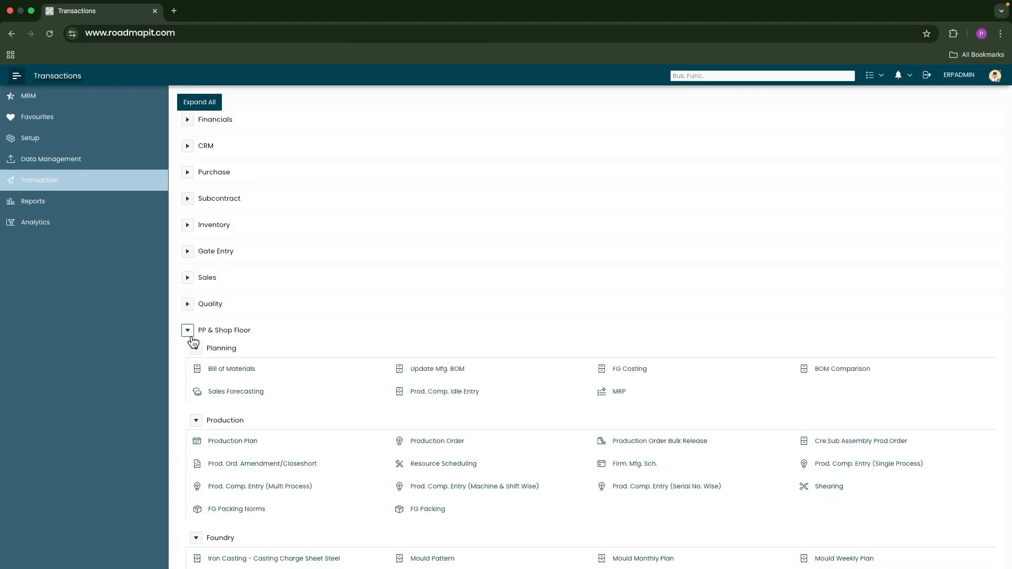
click(850, 466)
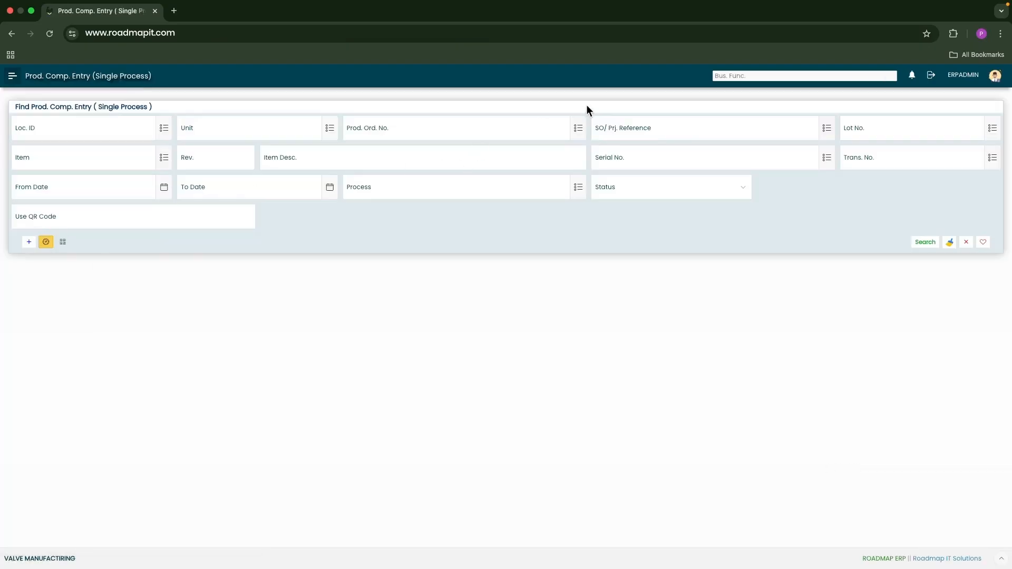
Search the completion entries by the ACTUATOR's production order number and open its draft ACTUATOR ASSY entry
click(578, 128)
text(0072)
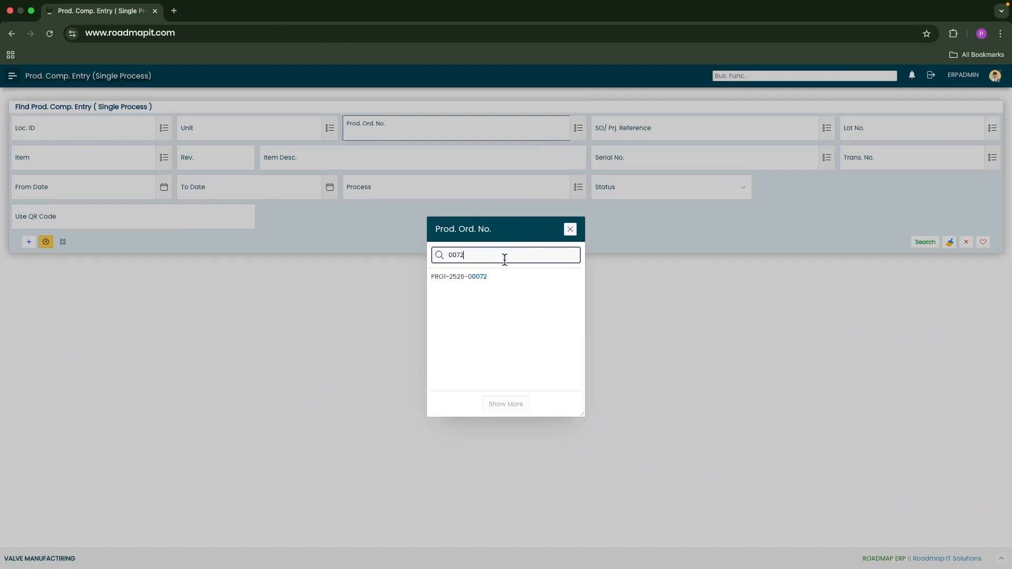
click(464, 277)
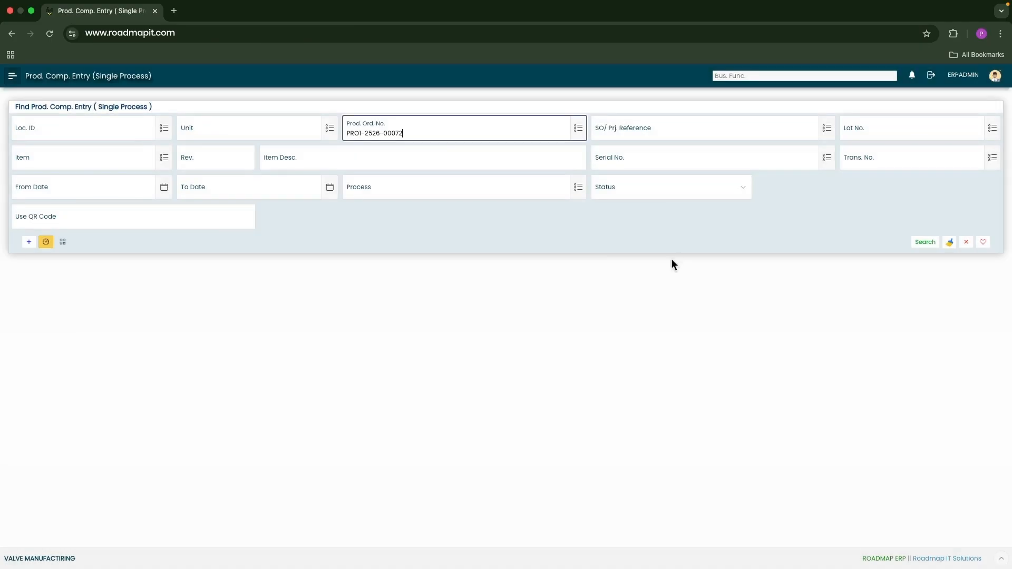
click(925, 242)
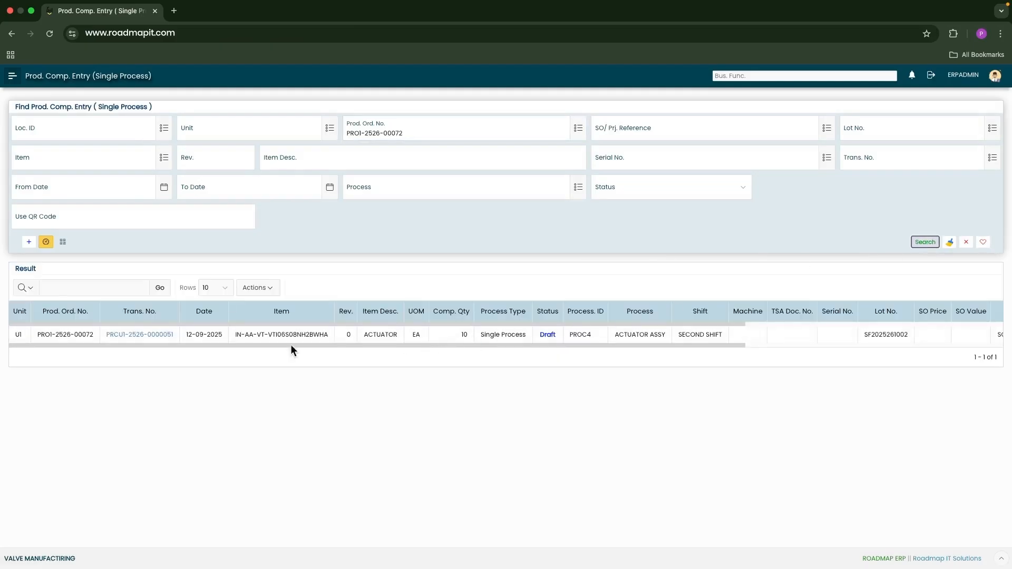
click(136, 340)
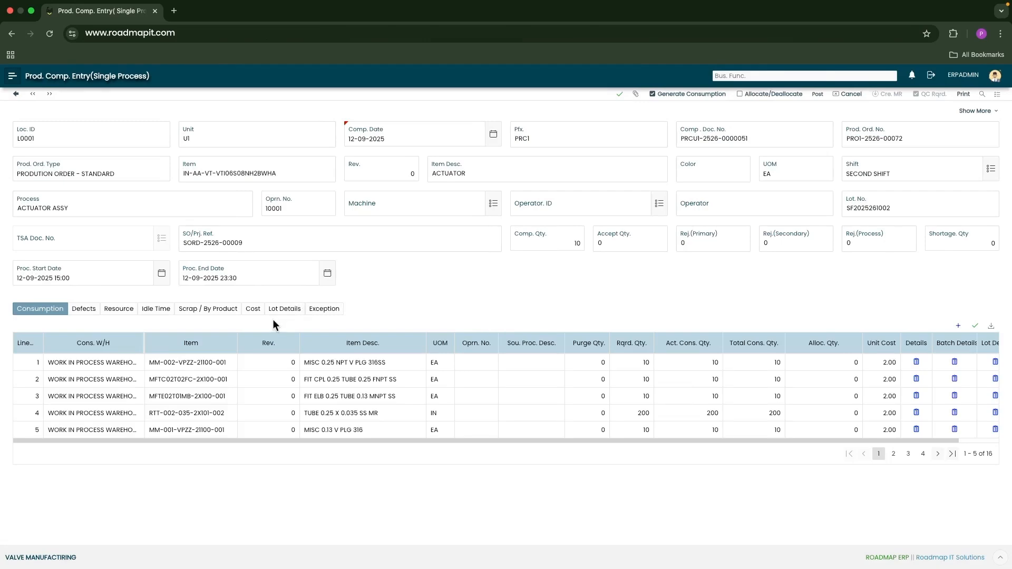
Allocate the consumed materials to the ACTUATOR ASSY completion entry and post it
click(770, 97)
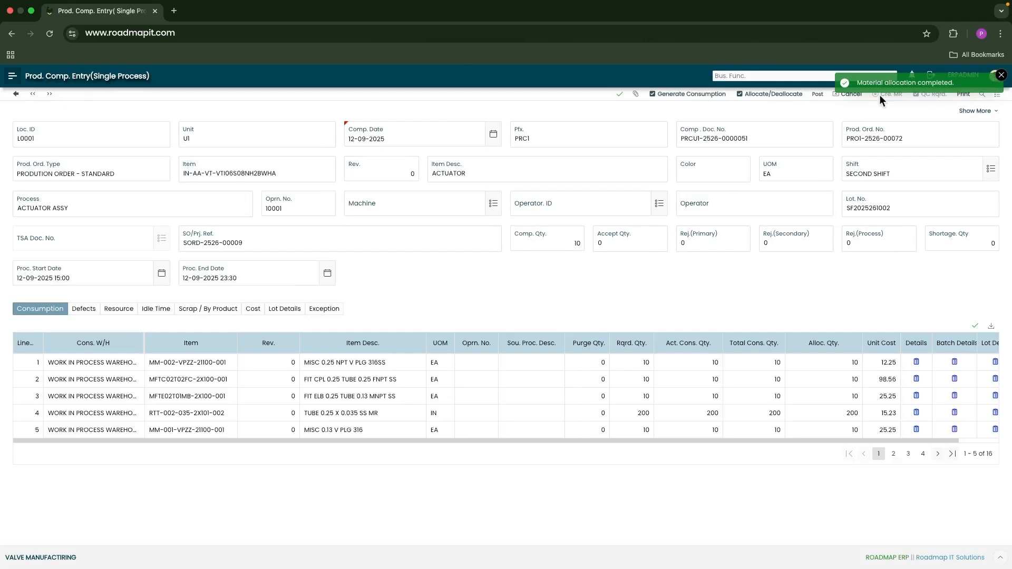
click(817, 94)
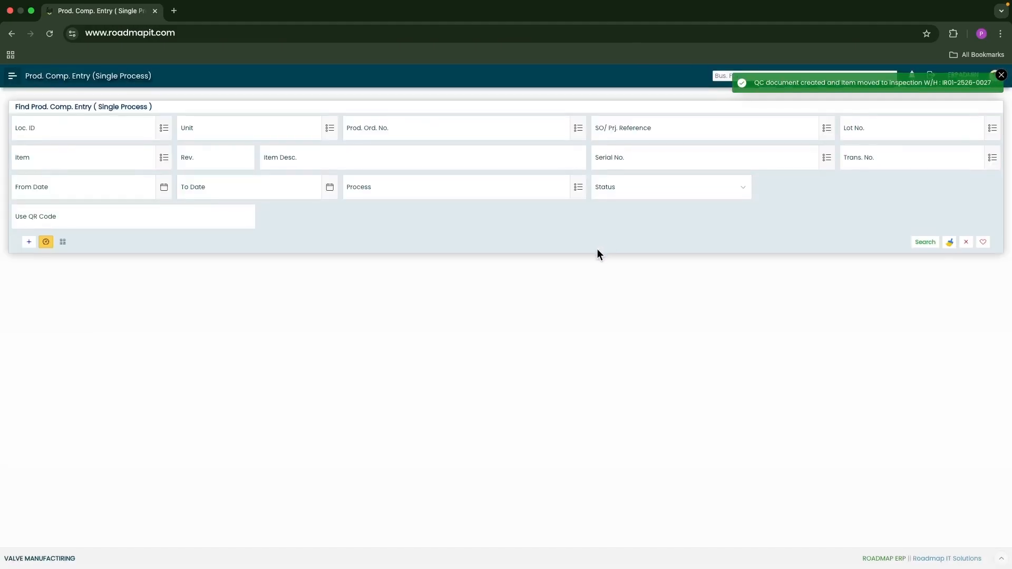
drag(754, 84, 941, 86)
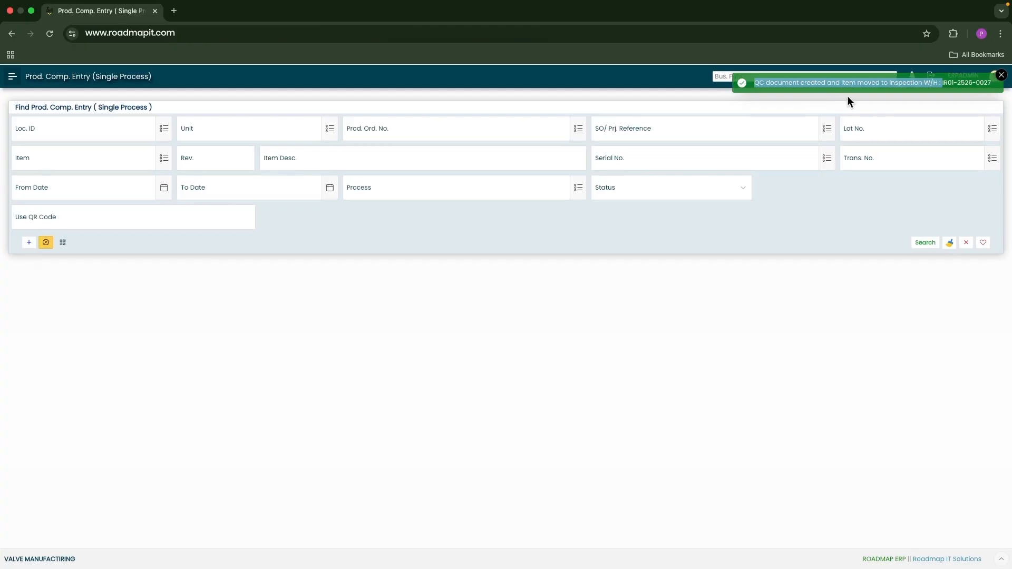
drag(943, 83, 988, 85)
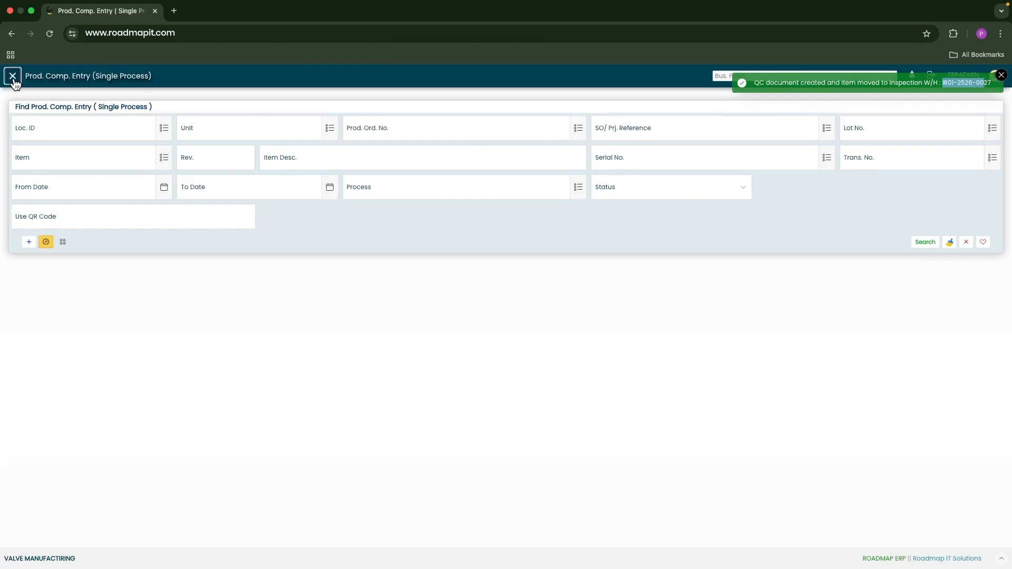
Open the Quality Inspection Document transaction and list the pending inspection requests
click(14, 77)
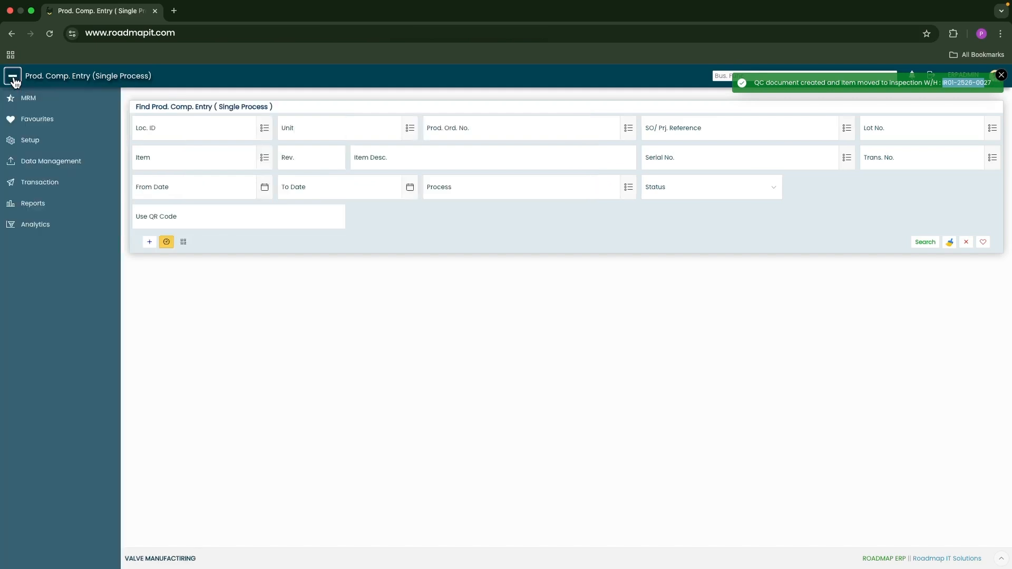
click(53, 179)
click(188, 304)
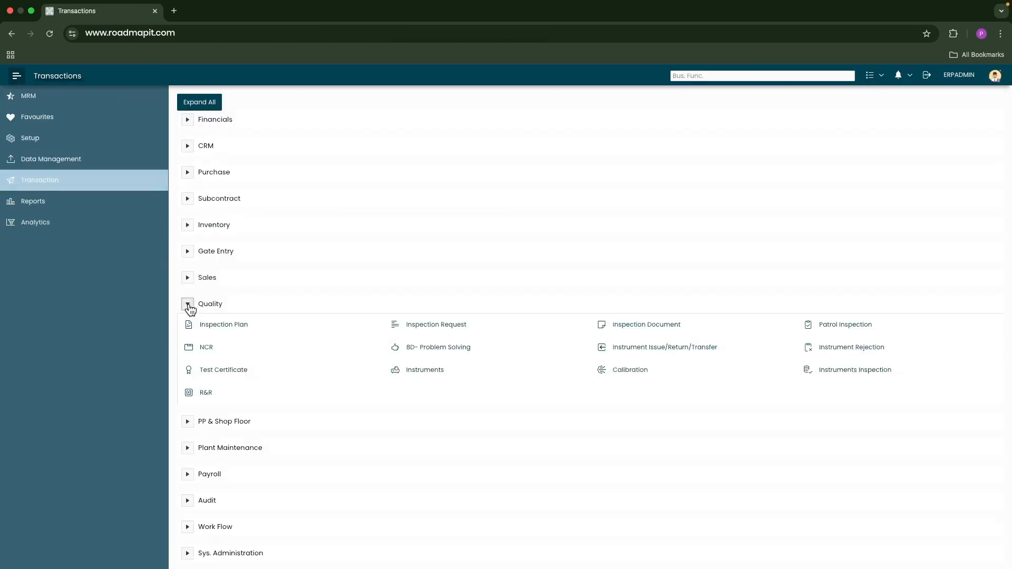
click(626, 325)
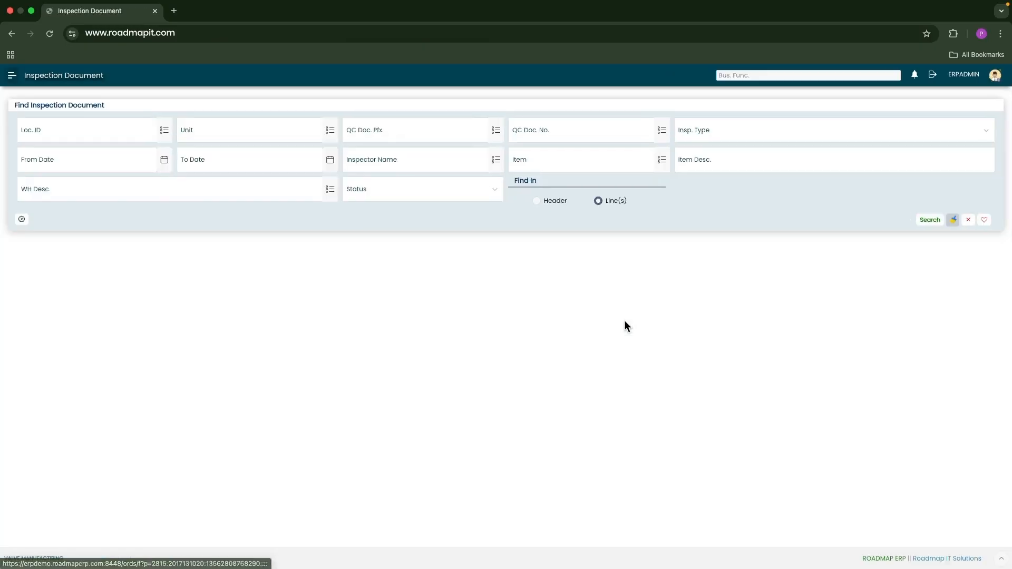
click(21, 220)
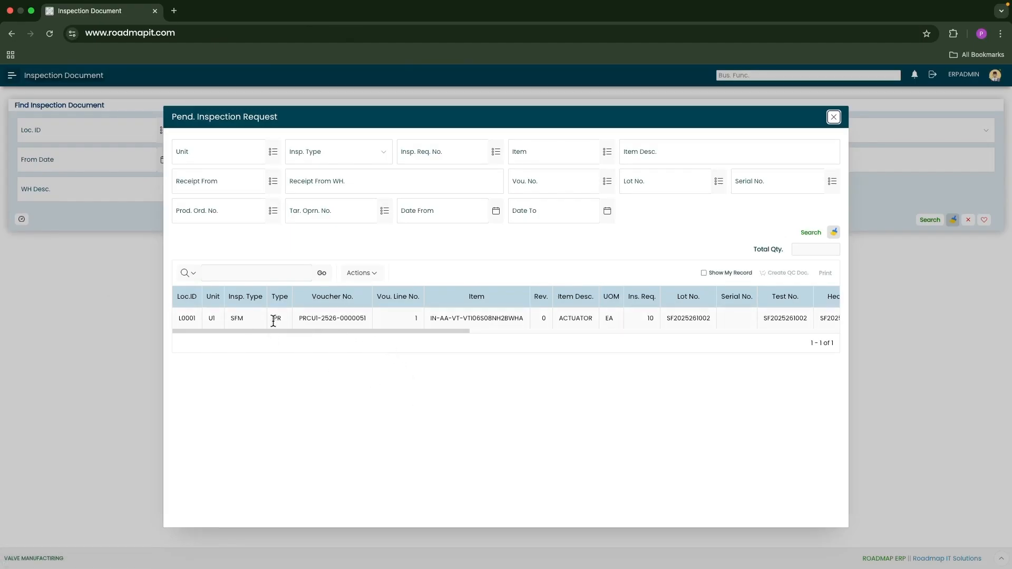
Review and select the pending ACTUATOR inspection request, and create a QC document dated 12-09-2025 from it
double_click(235, 318)
drag(294, 316, 464, 319)
drag(528, 319, 563, 330)
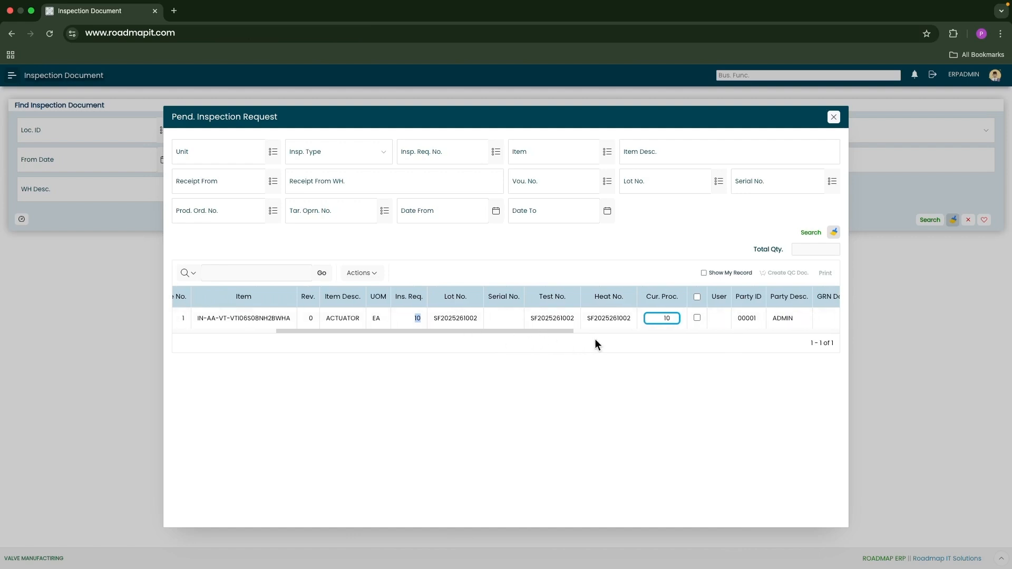
drag(563, 330, 604, 332)
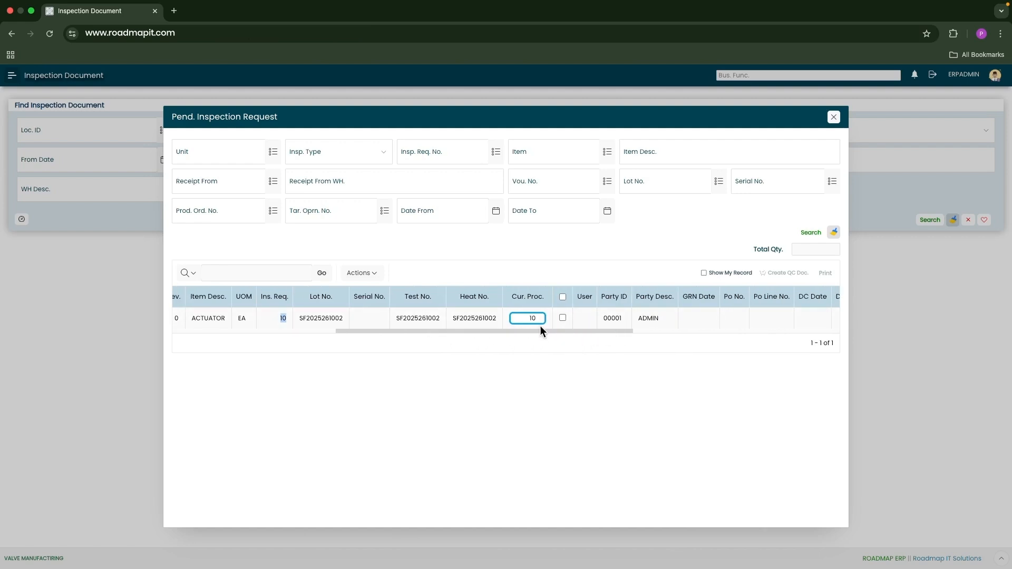
scroll(528, 321, left, 1)
scroll(541, 322, left, 1)
click(577, 296)
scroll(585, 316, right, 3)
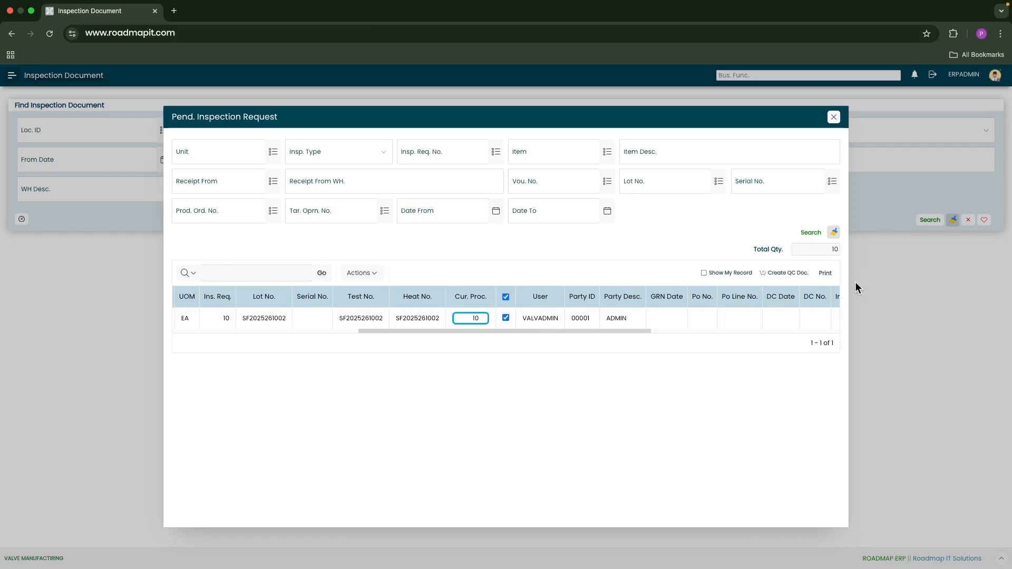
click(785, 273)
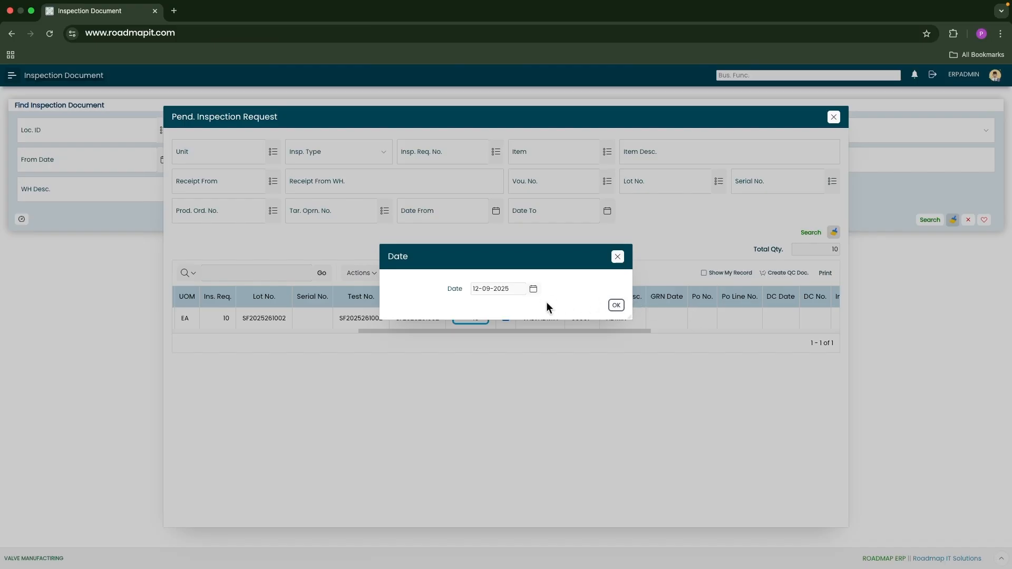
click(616, 306)
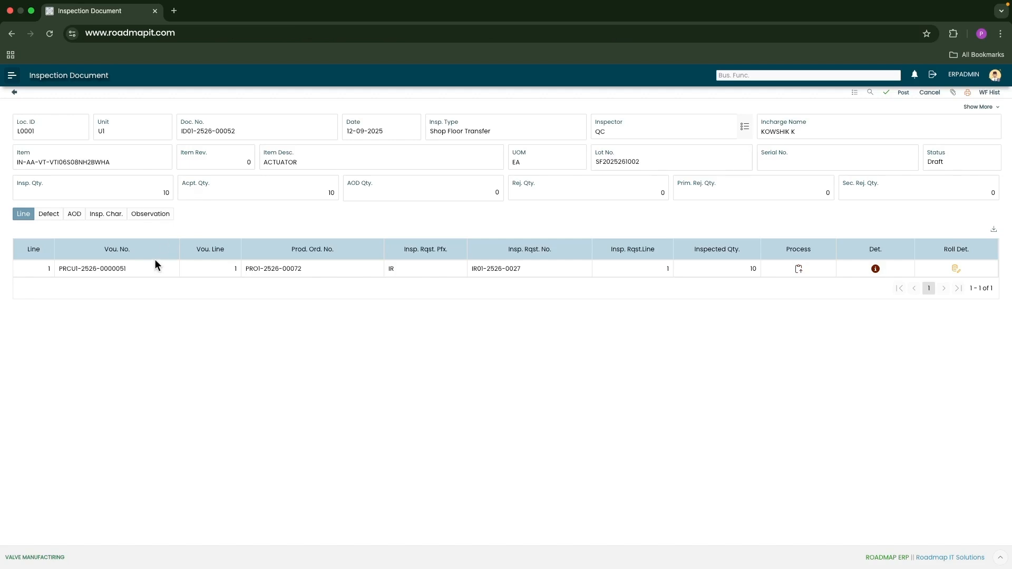
Examine the inspection document line's production order, inspected quantity, process, and sales order and warehouse details
click(309, 270)
click(734, 270)
click(799, 270)
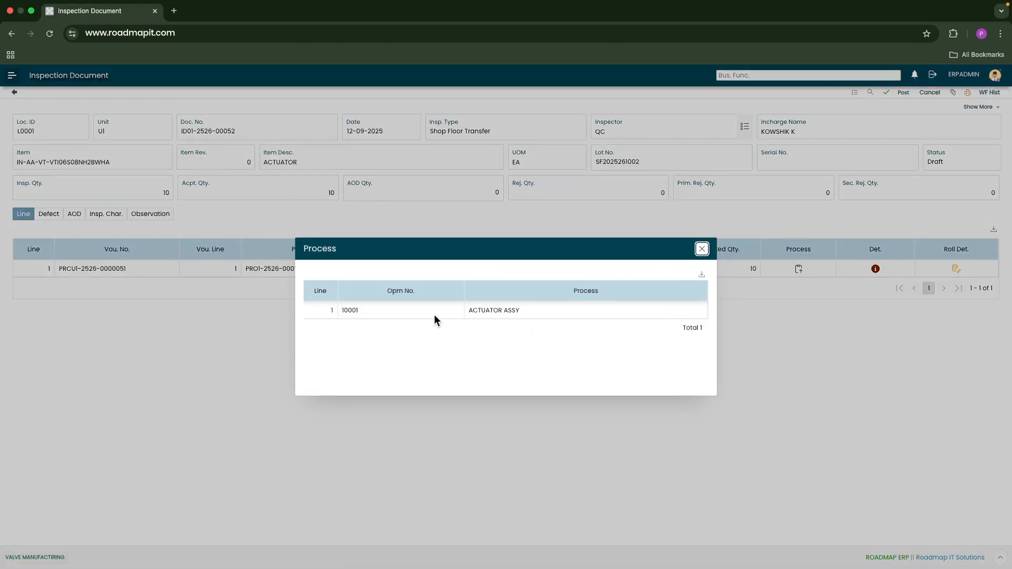
drag(396, 251, 395, 284)
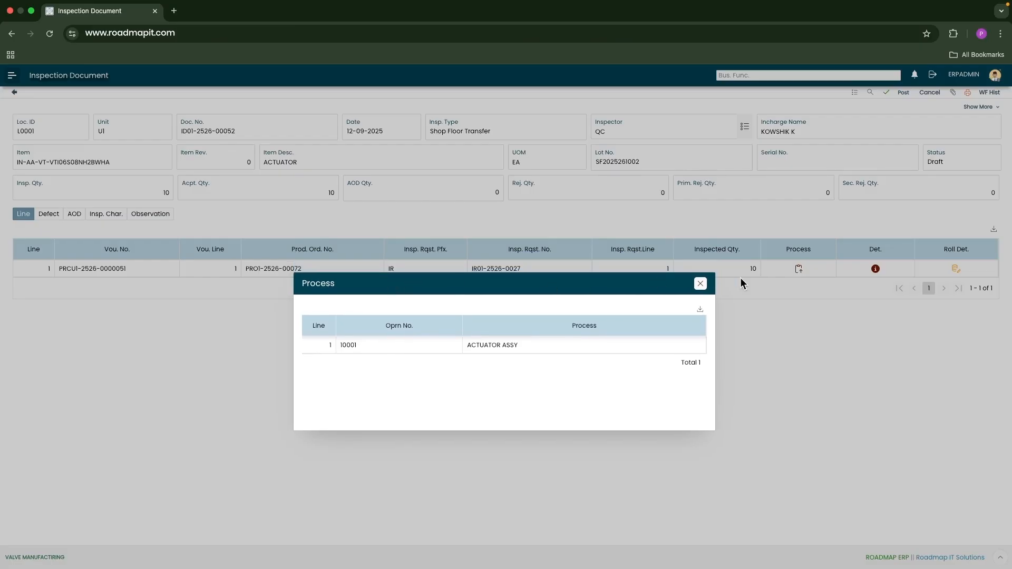
click(701, 281)
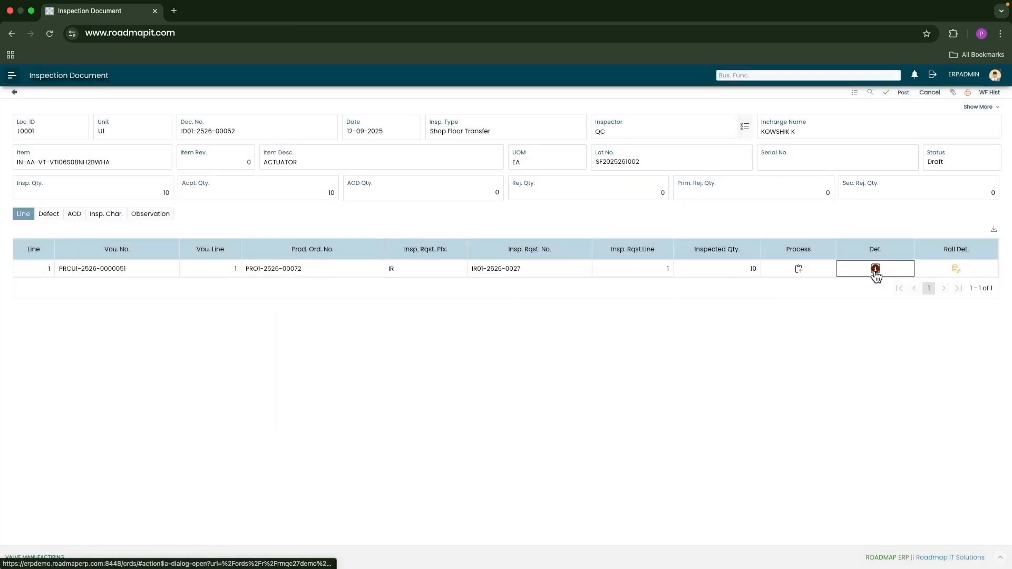
click(875, 270)
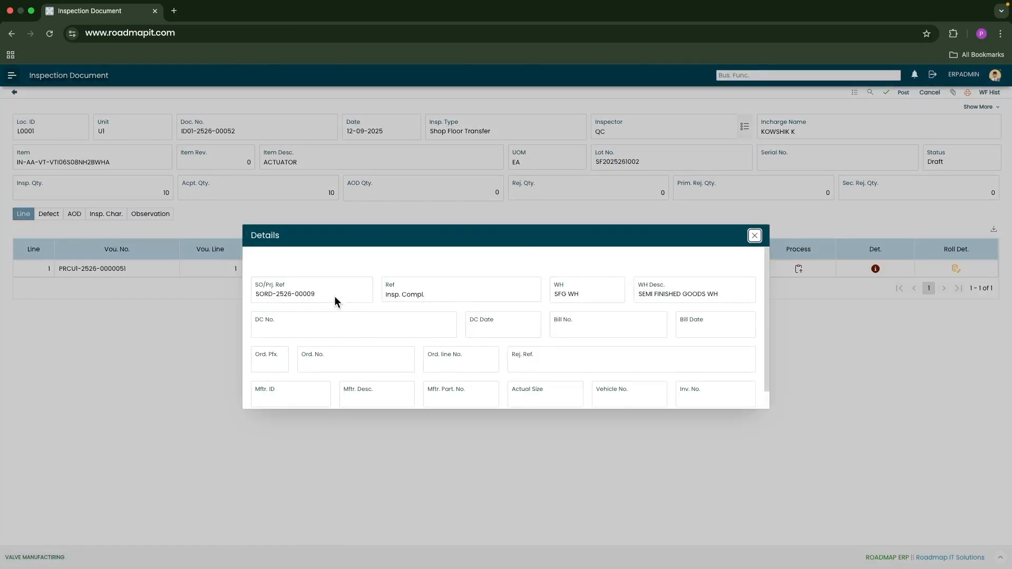
drag(311, 294, 232, 291)
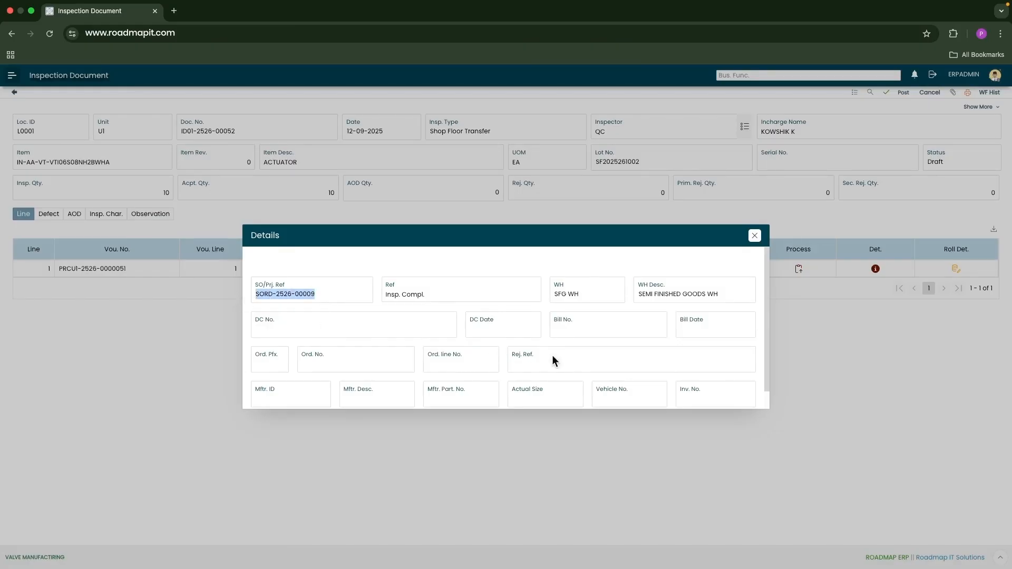
click(754, 236)
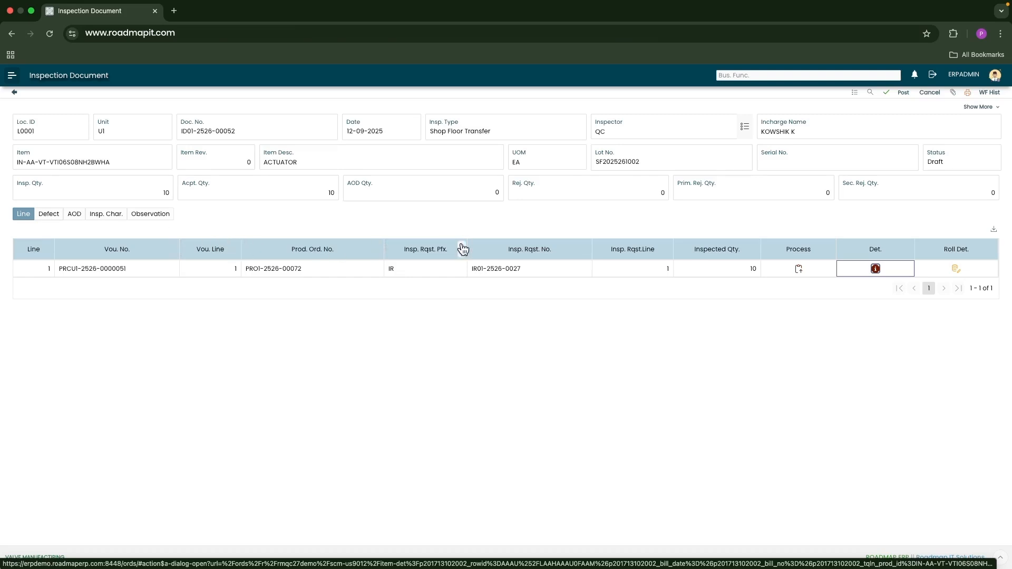
Post the ACTUATOR inspection document and forward it for approval with MEDIUM priority
click(903, 92)
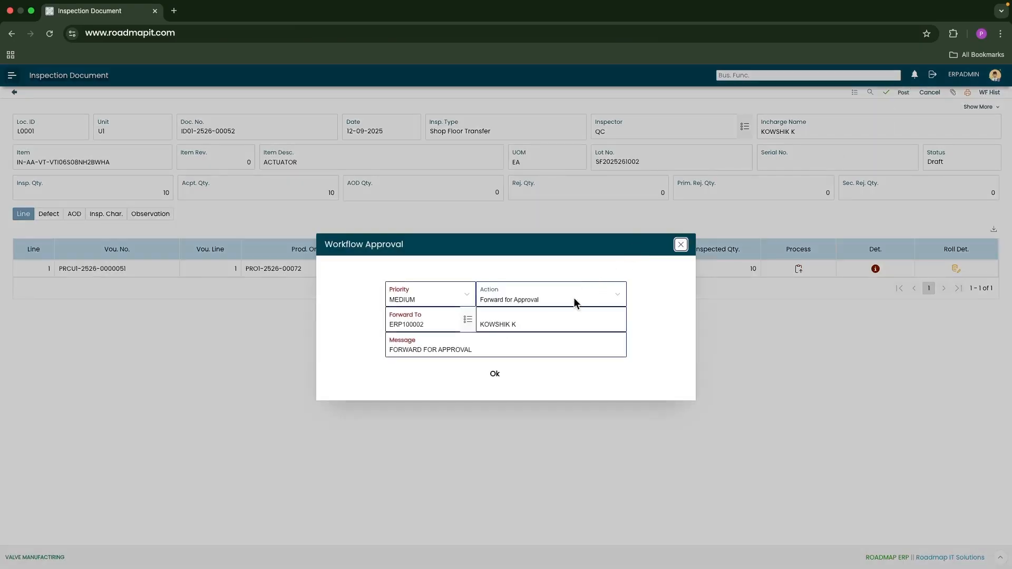
click(495, 375)
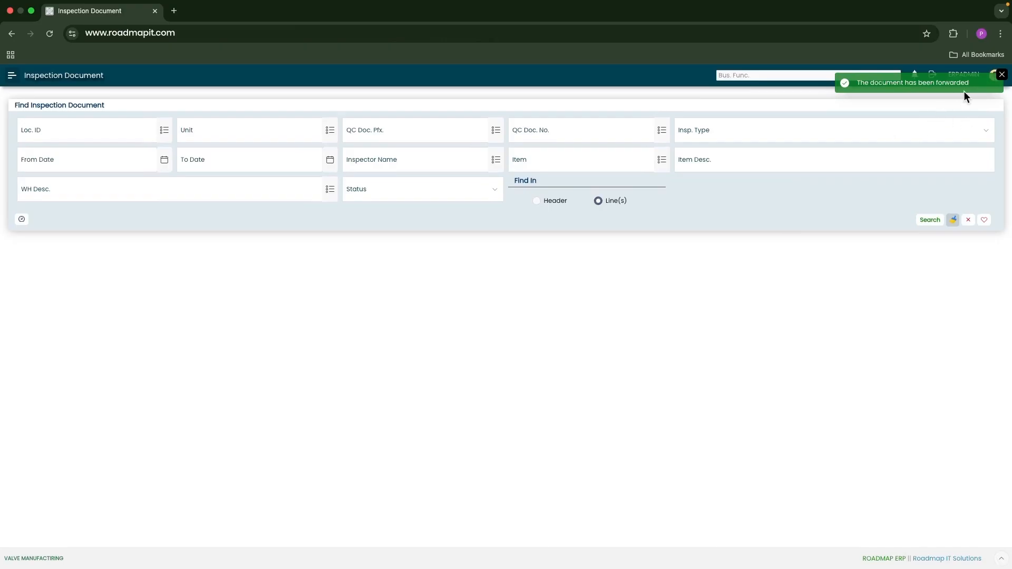
click(1000, 76)
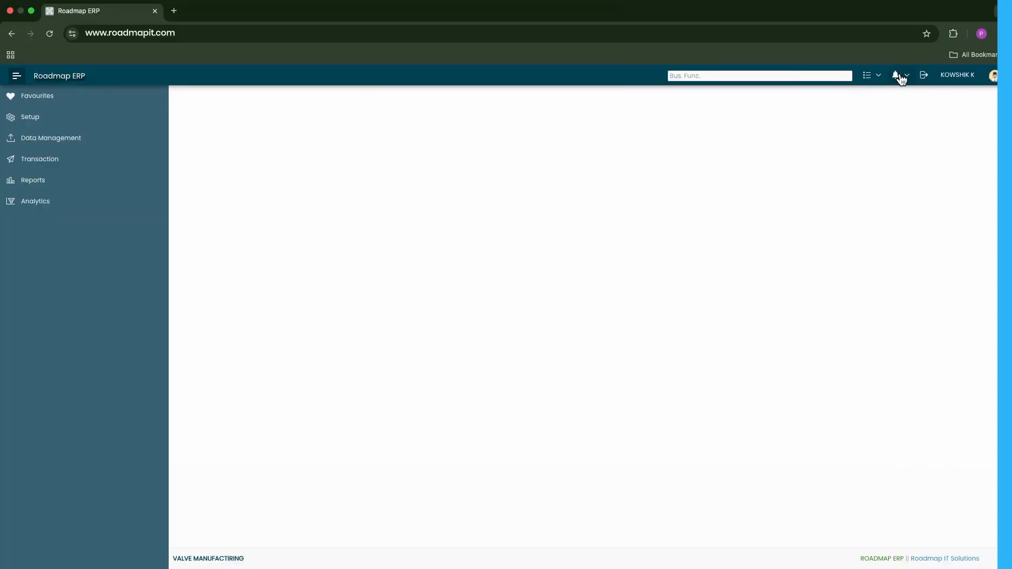
Open the pending document approvals from the approver's account and approve the fully accepted ACTUATOR inspection document
click(898, 76)
click(934, 104)
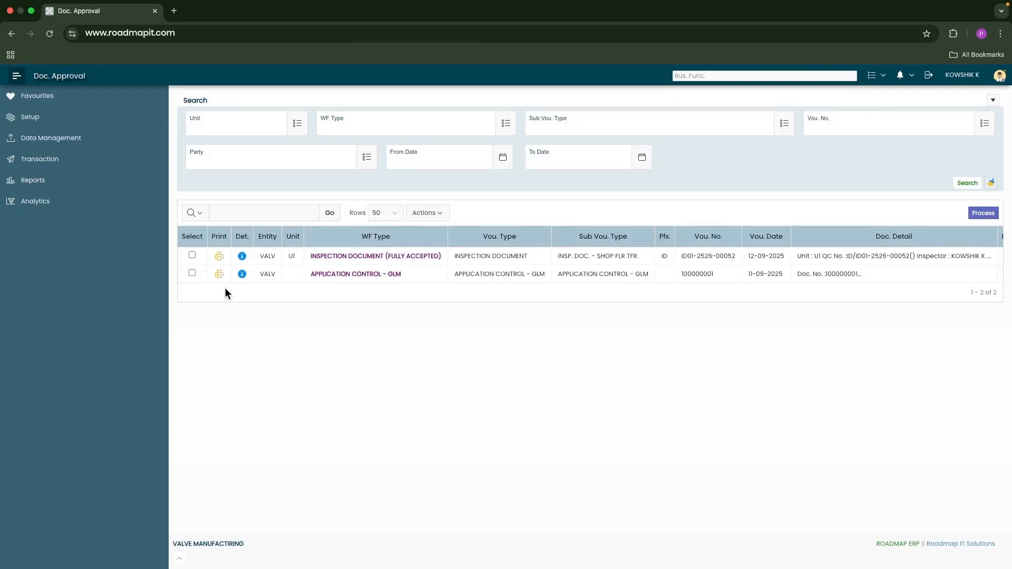
click(192, 255)
click(983, 213)
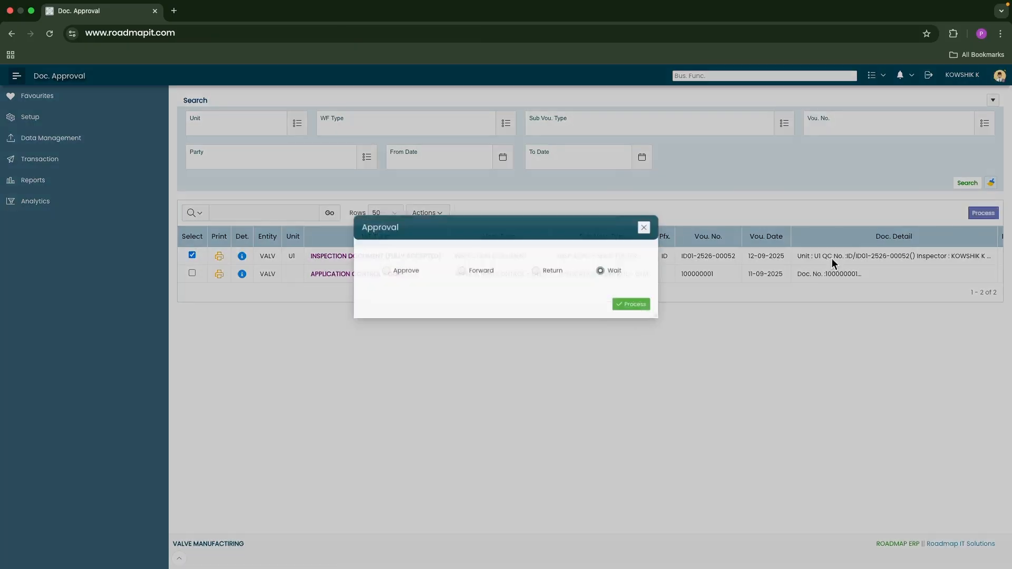
click(396, 269)
click(632, 304)
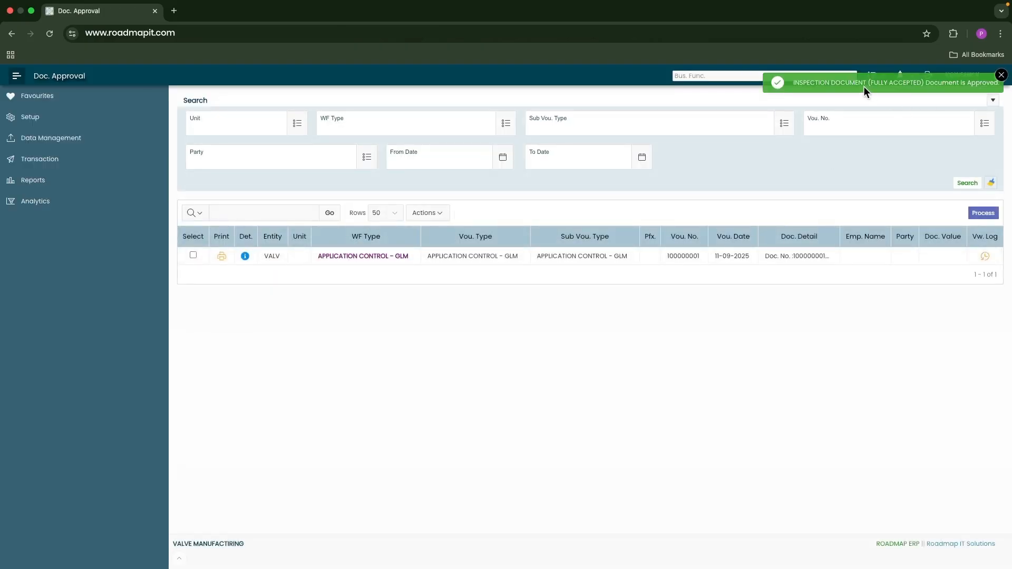
drag(863, 86, 962, 86)
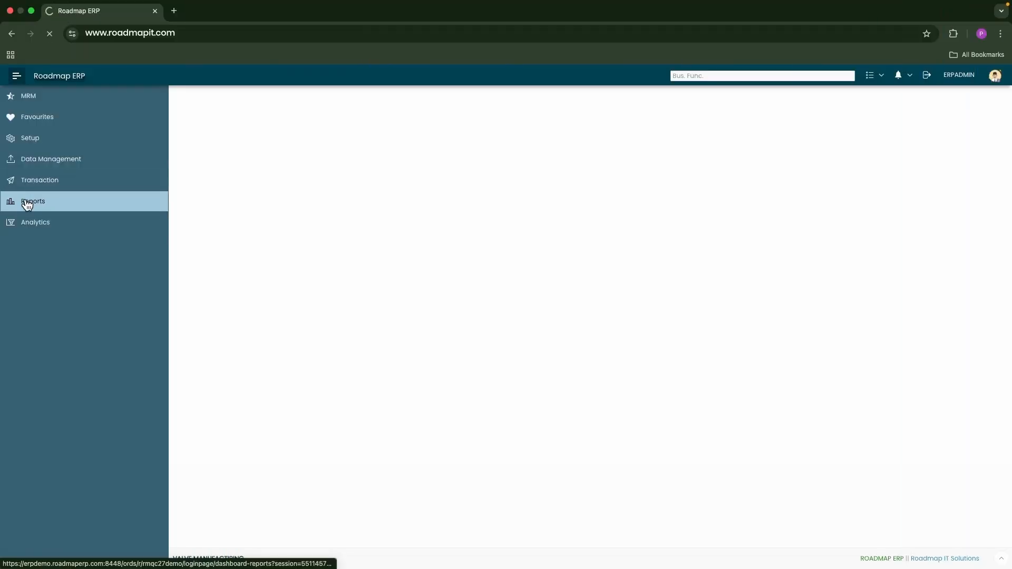
Open the Current Stocks List report from the inventory reports
click(26, 205)
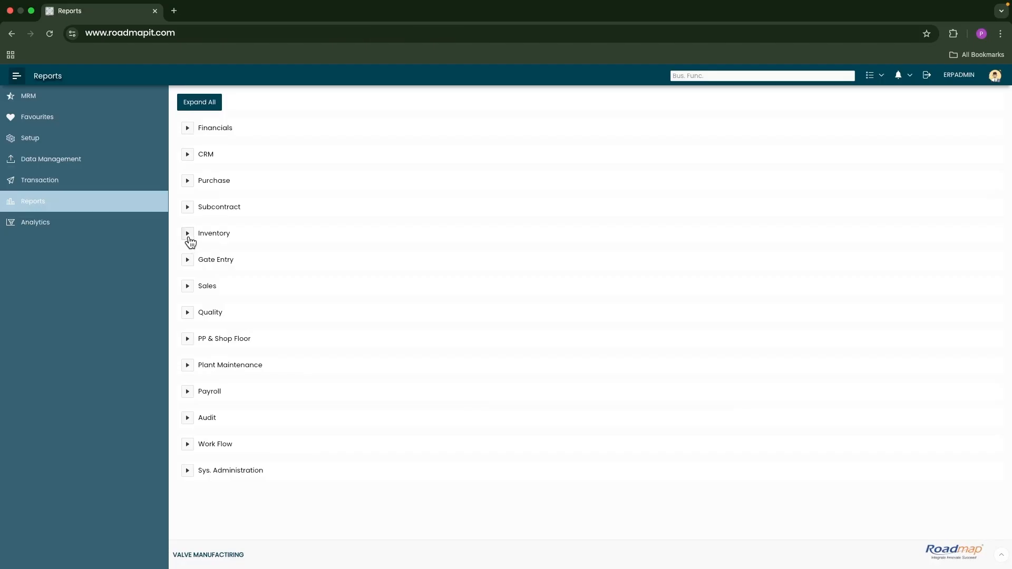
click(188, 234)
click(622, 323)
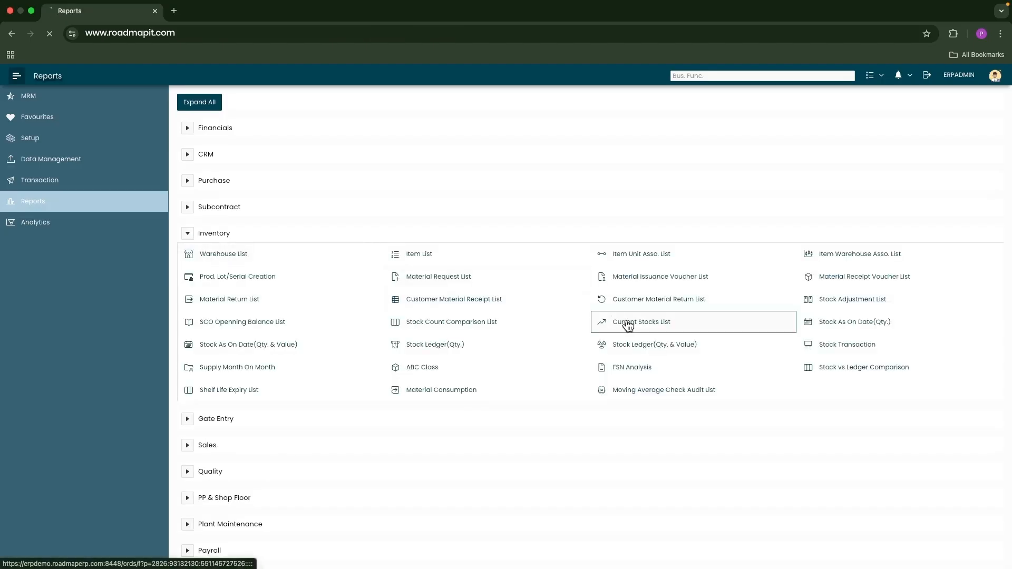
Generate the current stock for the ACTUATOR item and examine its quantity and stock cost in the semi-finished goods warehouse
click(169, 130)
text(actua)
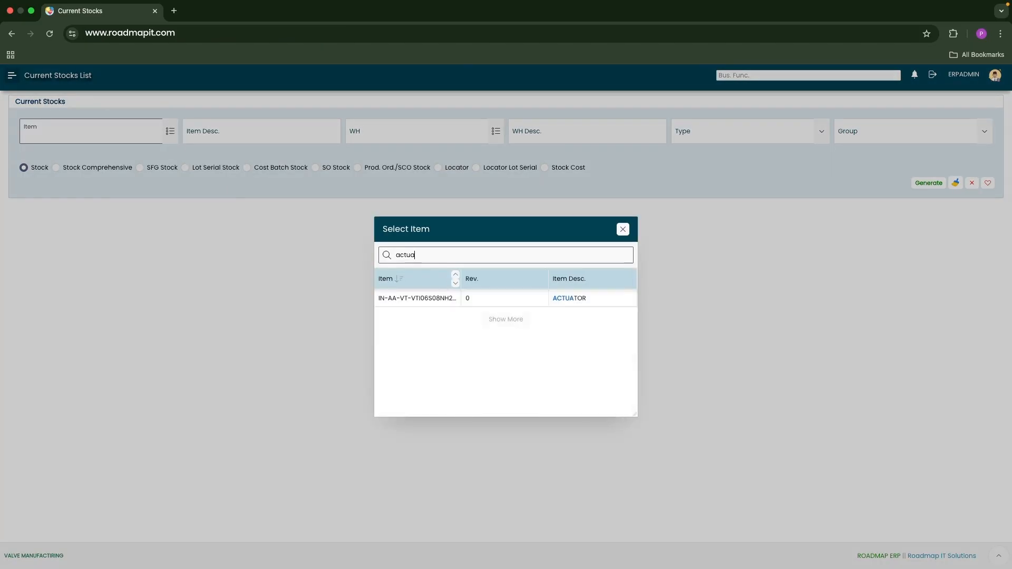
click(580, 298)
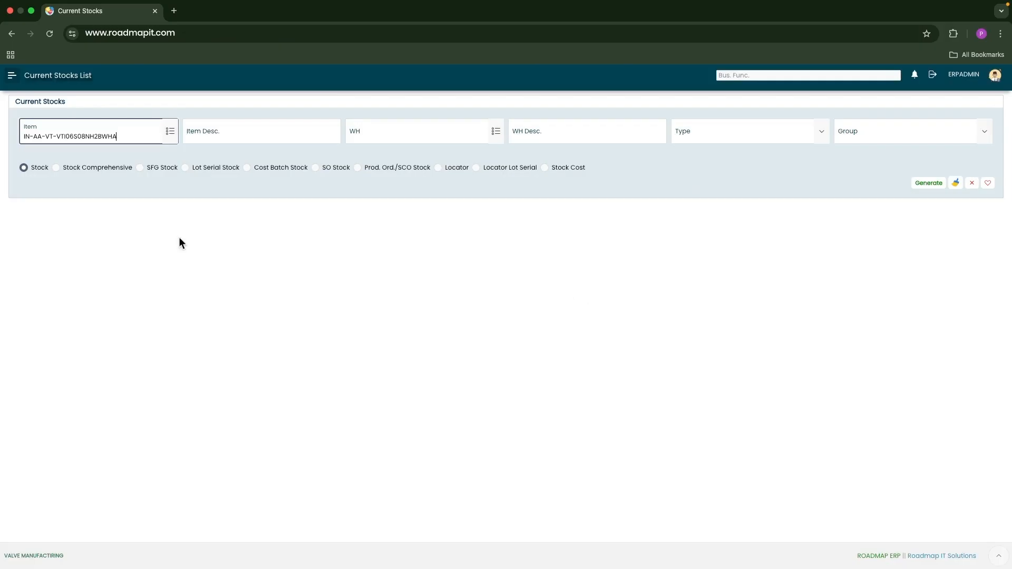
click(935, 187)
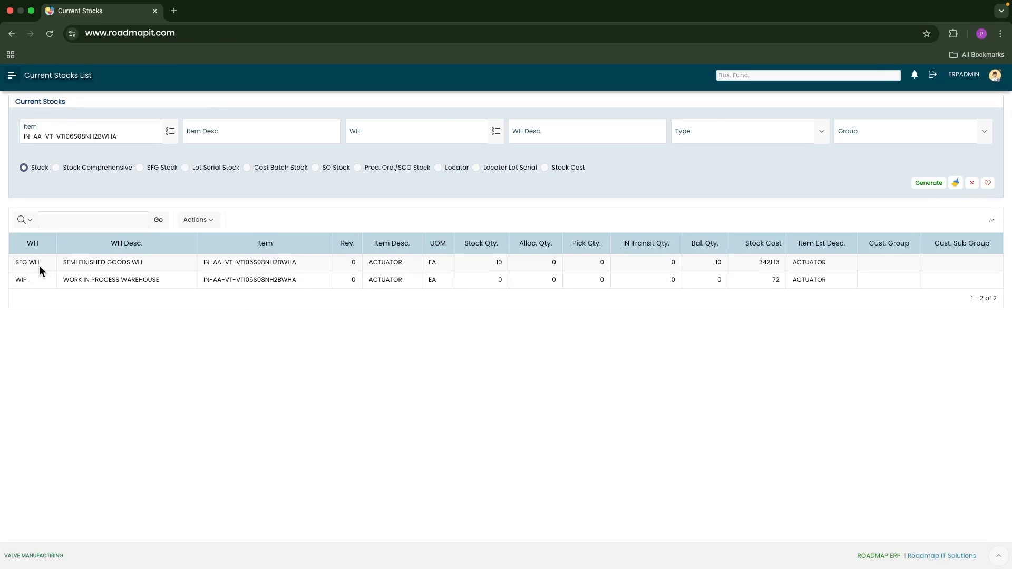
drag(285, 265, 225, 264)
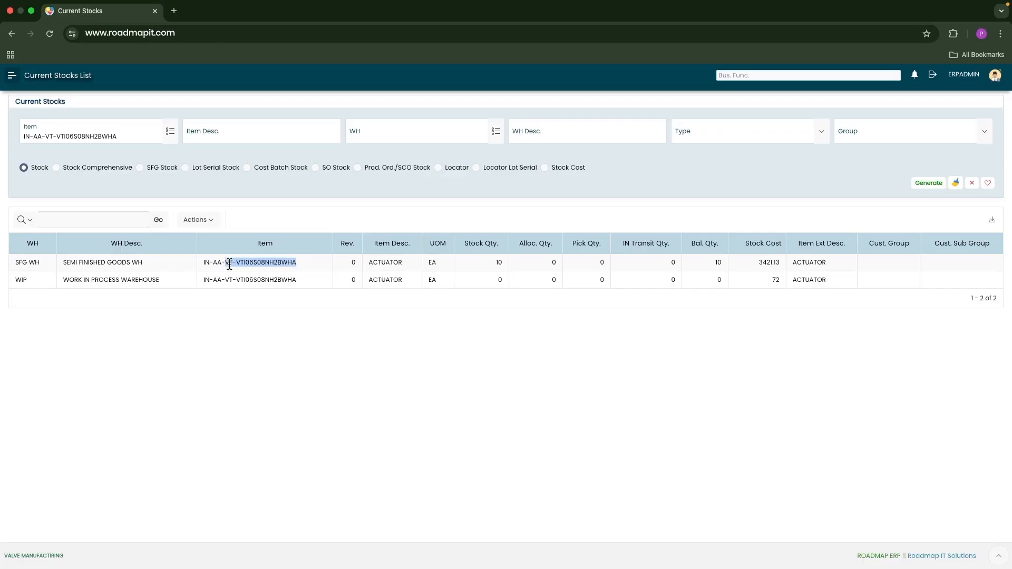
click(476, 262)
drag(745, 261, 778, 261)
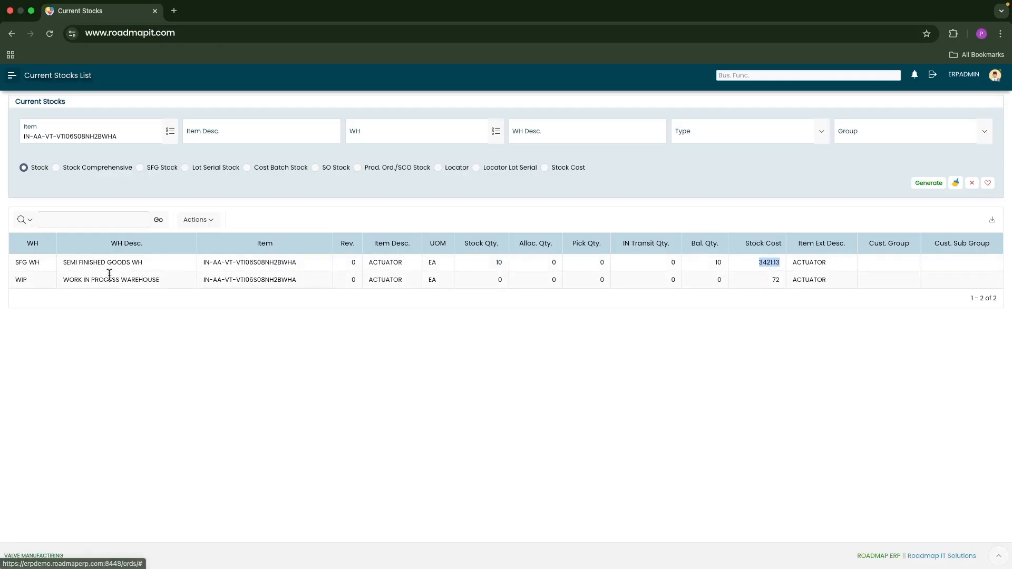
double_click(385, 262)
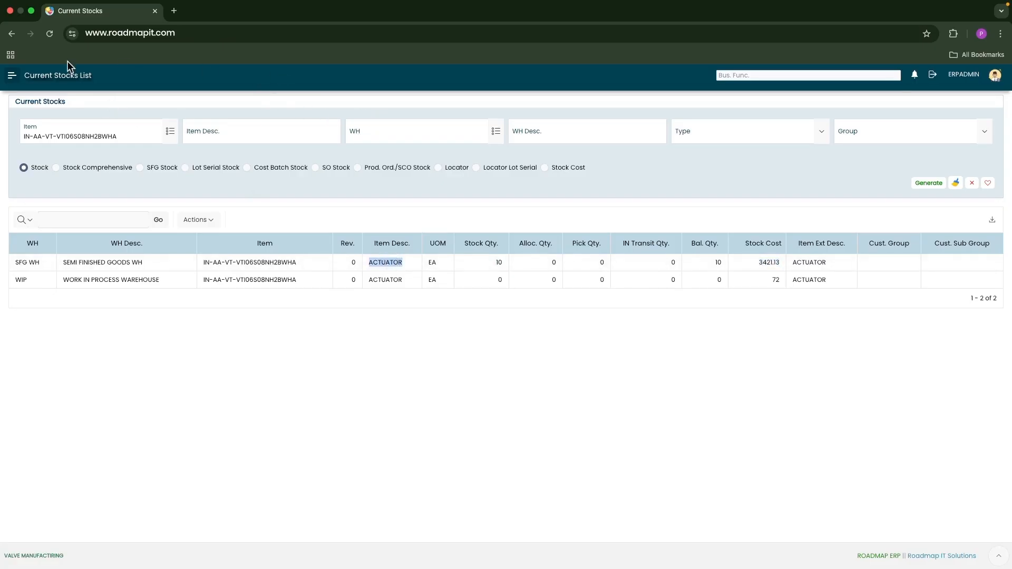
Open the Prod. Comp. Entry (Single Process) transaction
click(790, 75)
text(single)
click(817, 88)
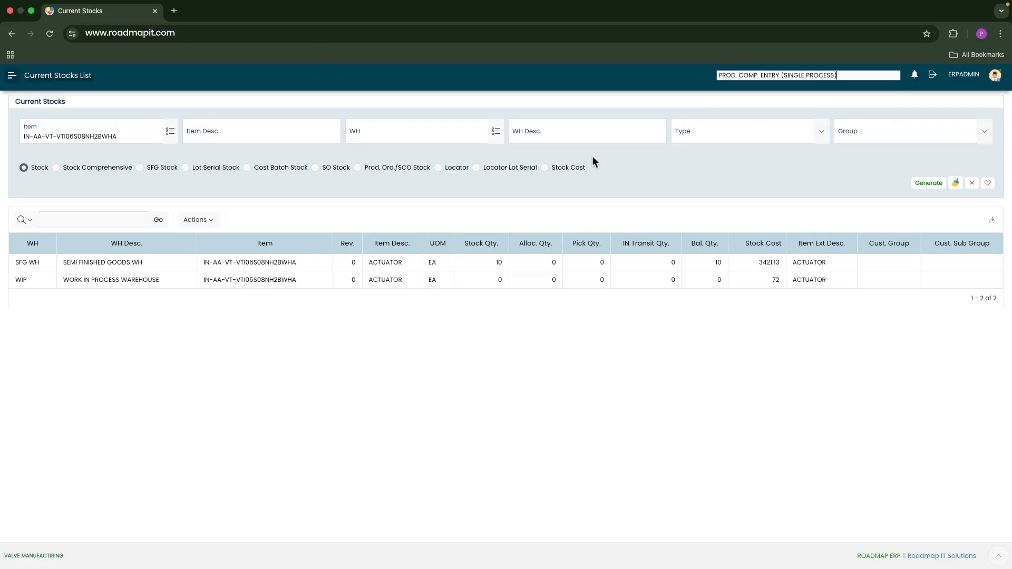
key(Return)
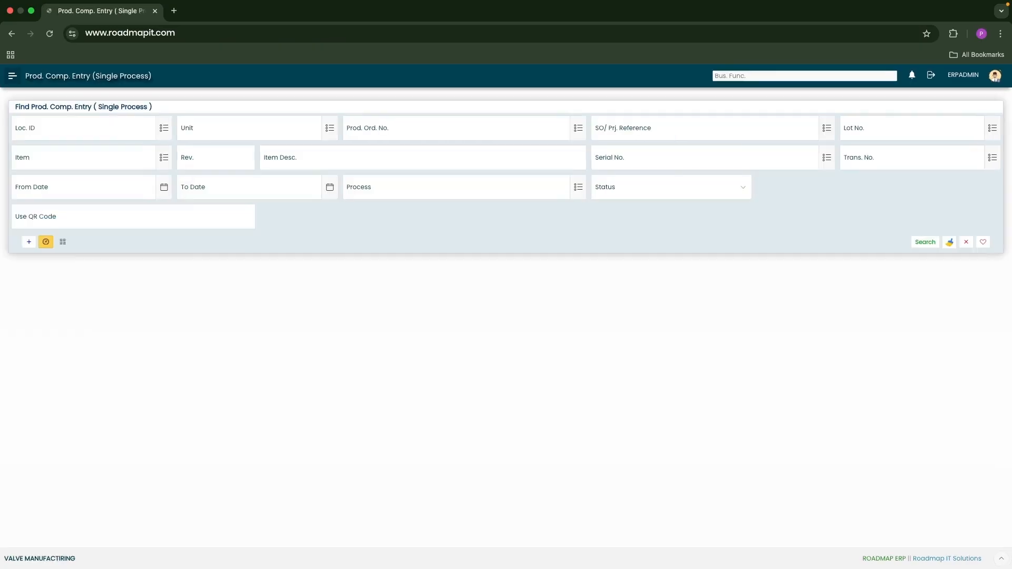
Search the completion entries by the ACTUATOR item and its production order, and open the posted ACTUATOR ASSY entry
click(164, 157)
text(actuator)
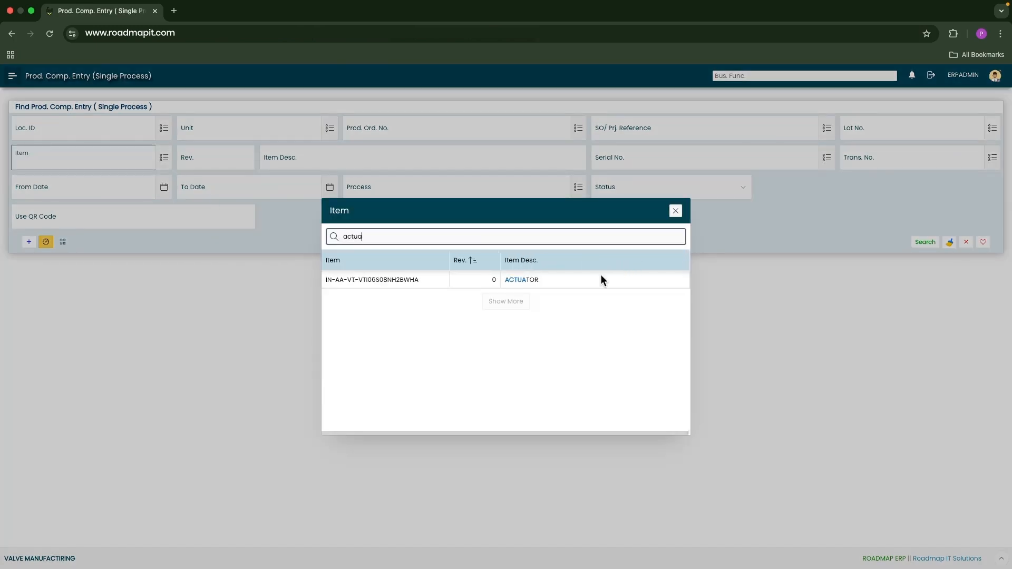
click(601, 278)
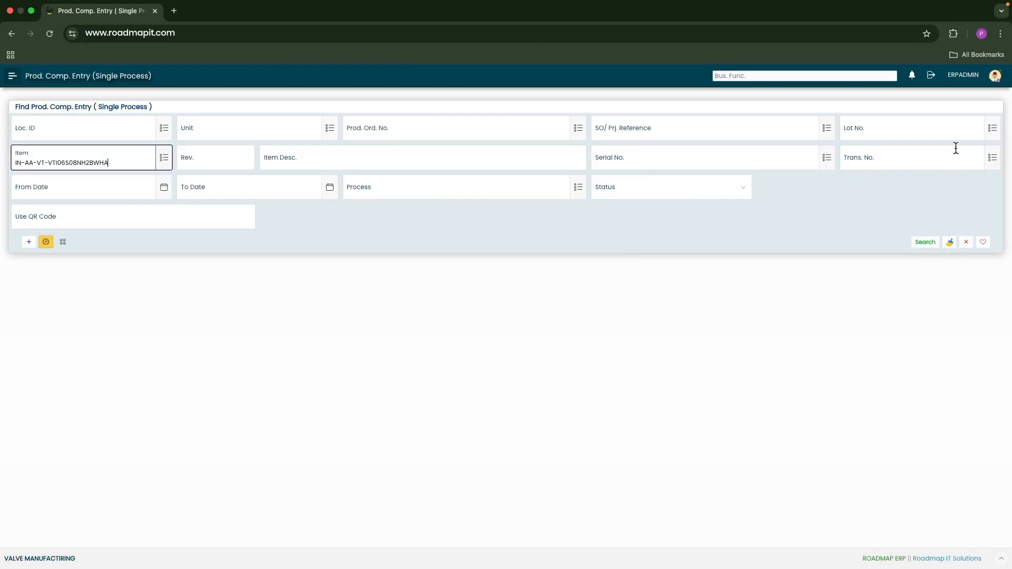
click(578, 128)
text(72)
click(493, 279)
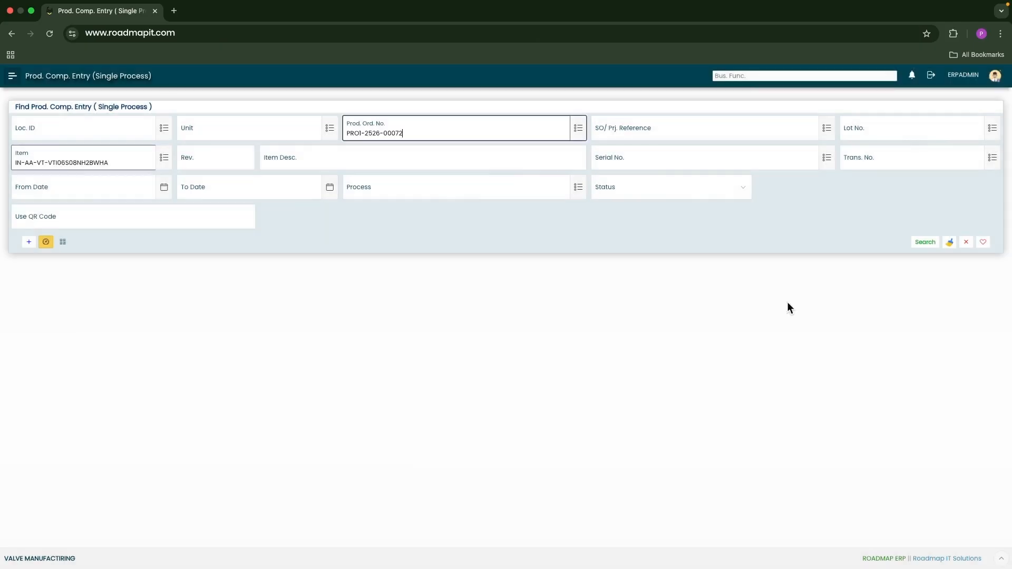
click(925, 242)
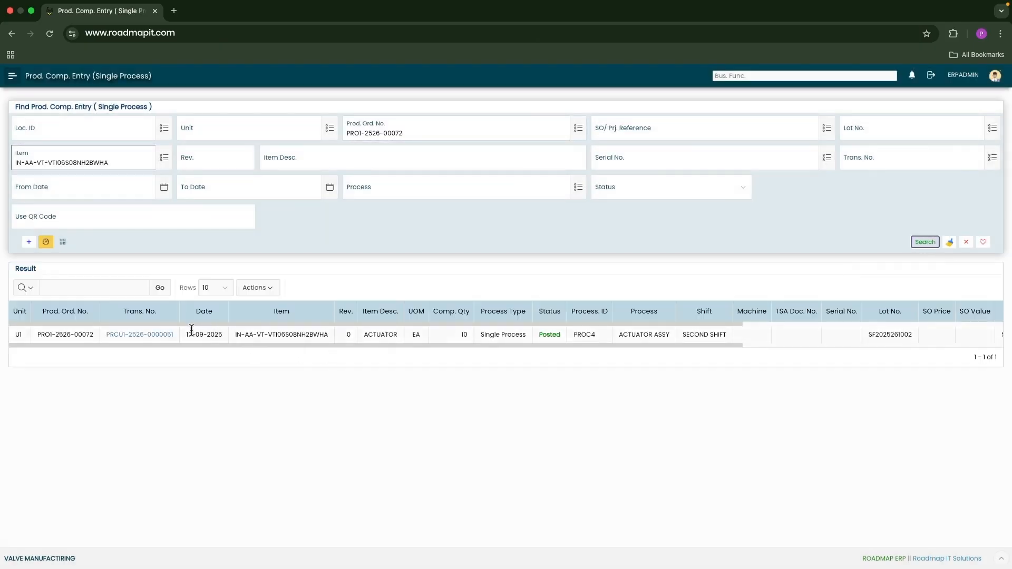
drag(535, 331, 561, 331)
click(159, 340)
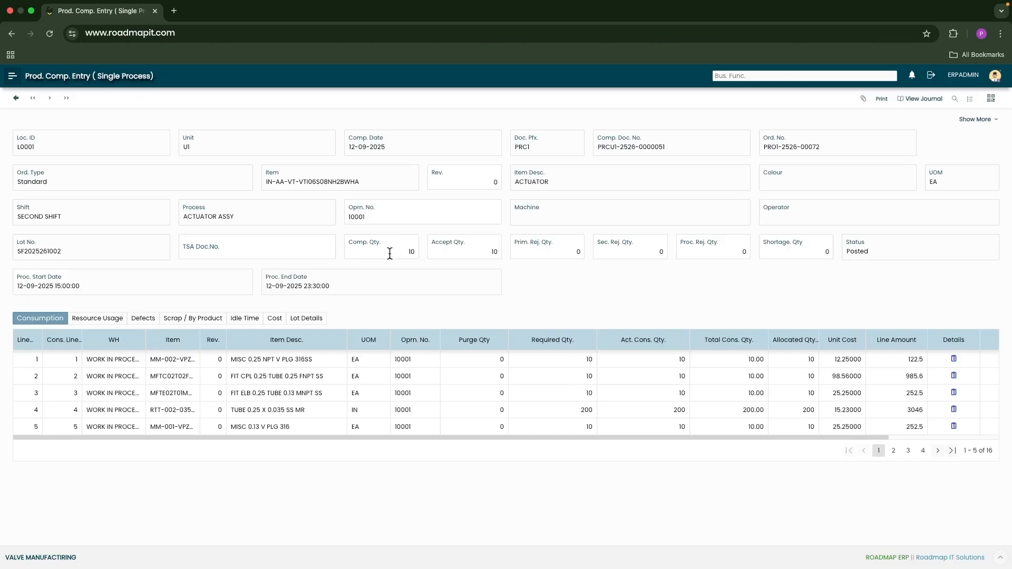
Examine the completion entry's cost element value, then show the additional header details and check the unit cost and order number
click(275, 319)
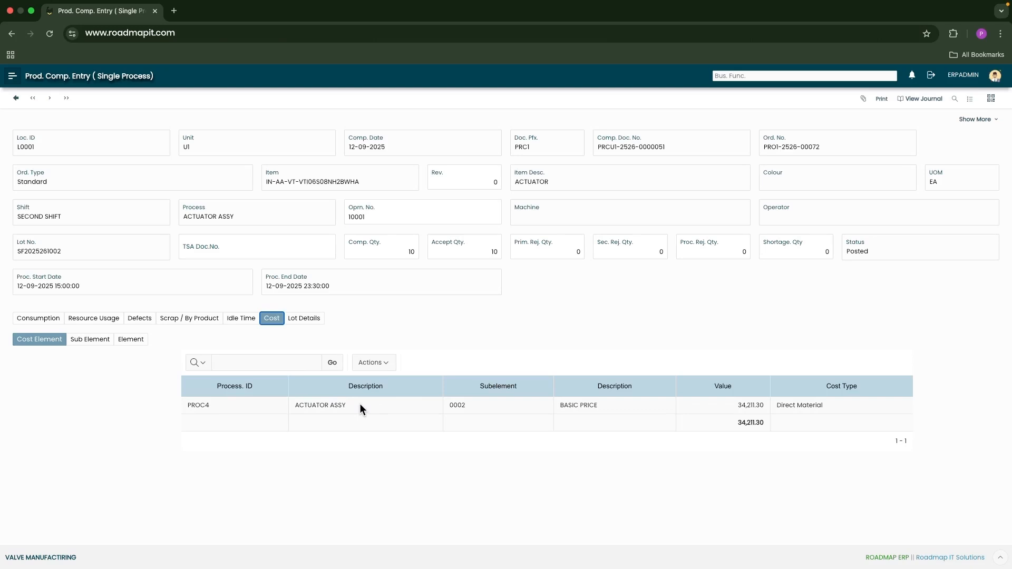
drag(725, 406, 765, 410)
click(974, 121)
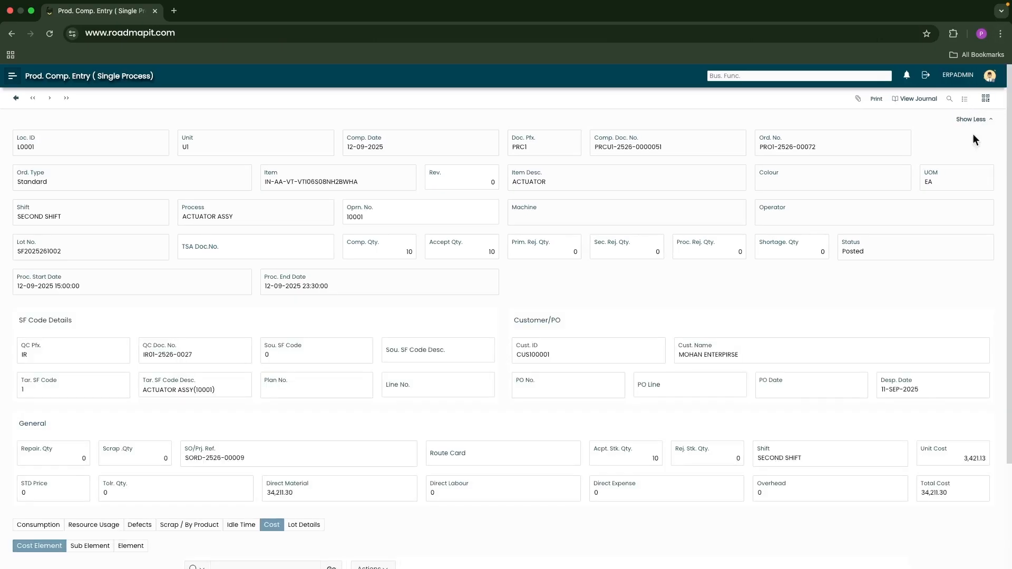
click(959, 460)
drag(960, 460, 986, 460)
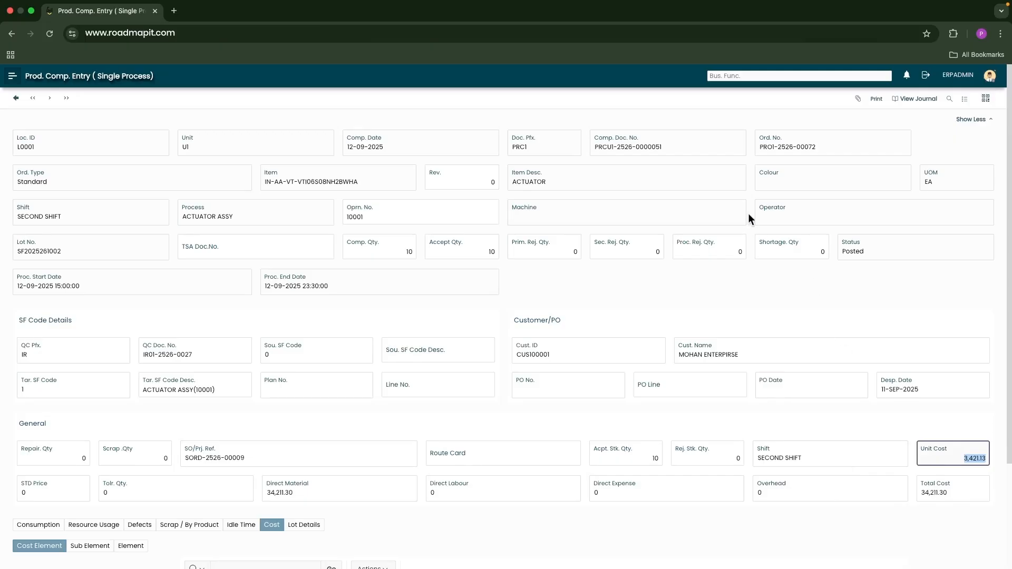
drag(818, 147, 760, 150)
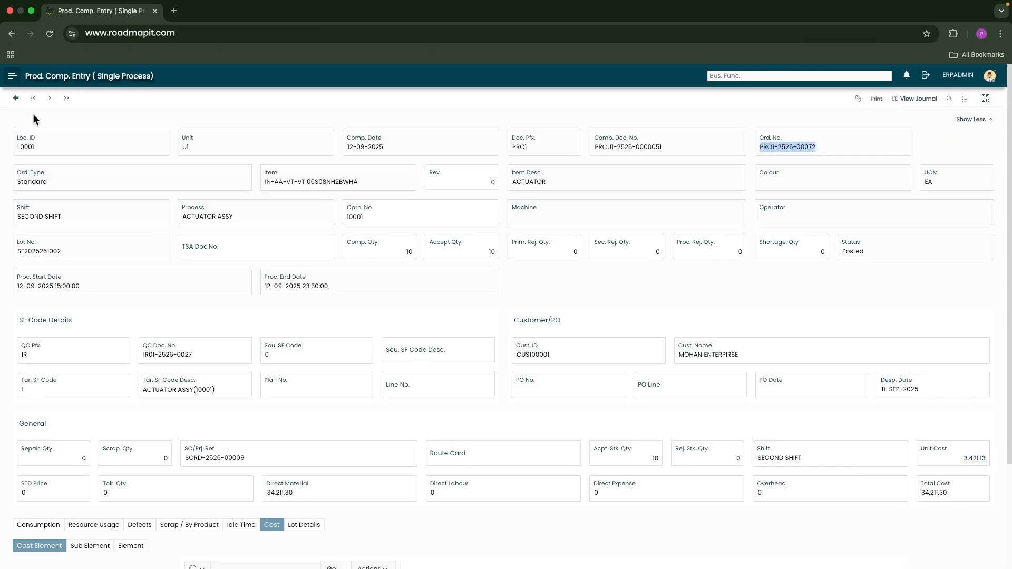
Open the Production Order transaction
click(725, 78)
text(p)
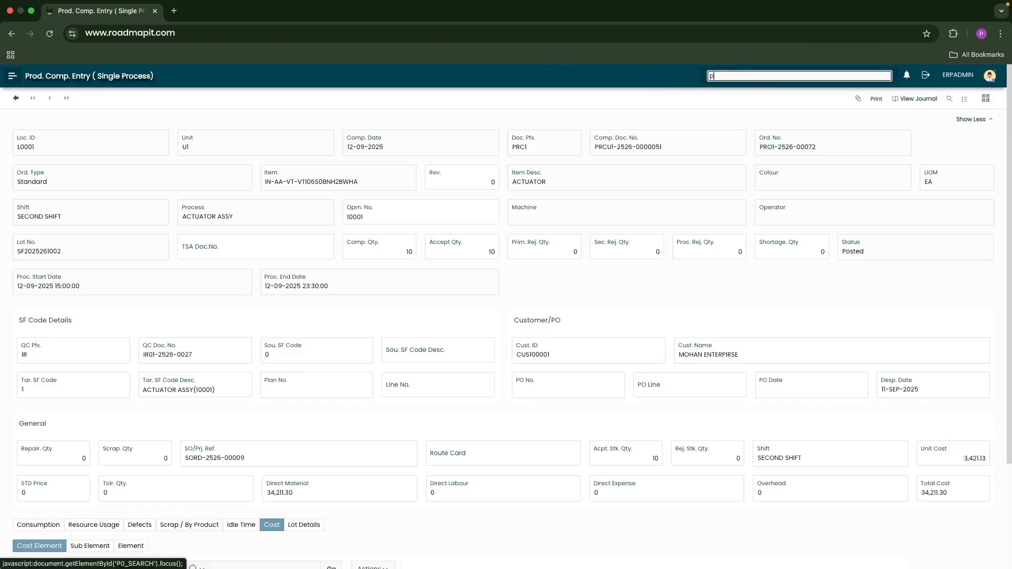
text(roduc)
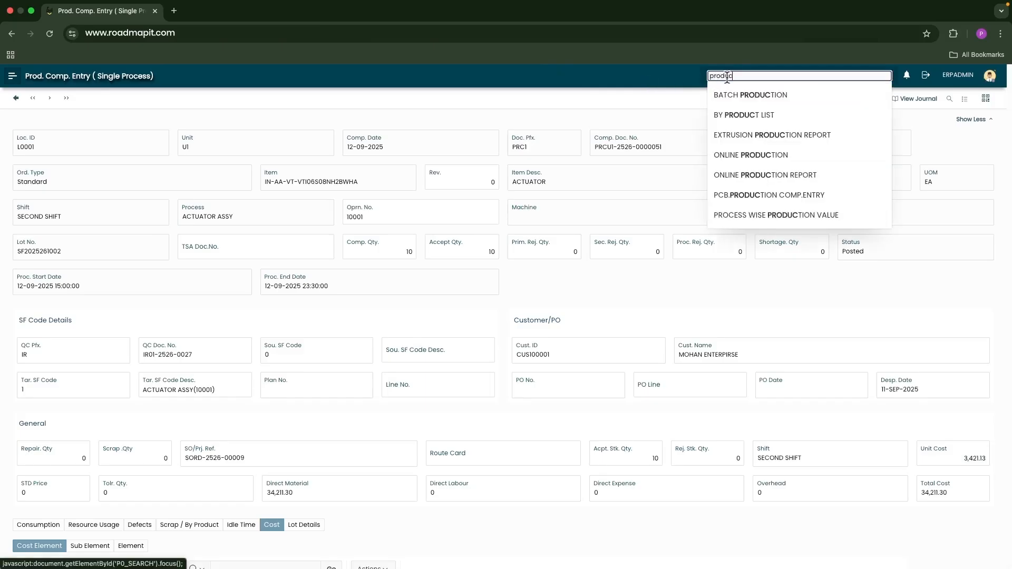
text(tion or)
click(783, 98)
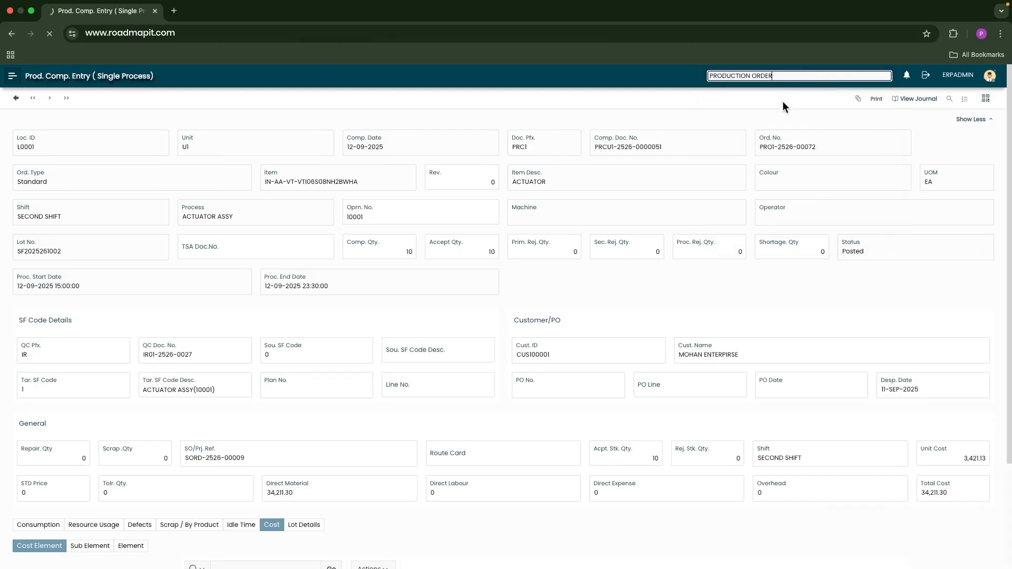
Search for the ACTUATOR's production order by its order number and check its status
click(614, 128)
text(V)
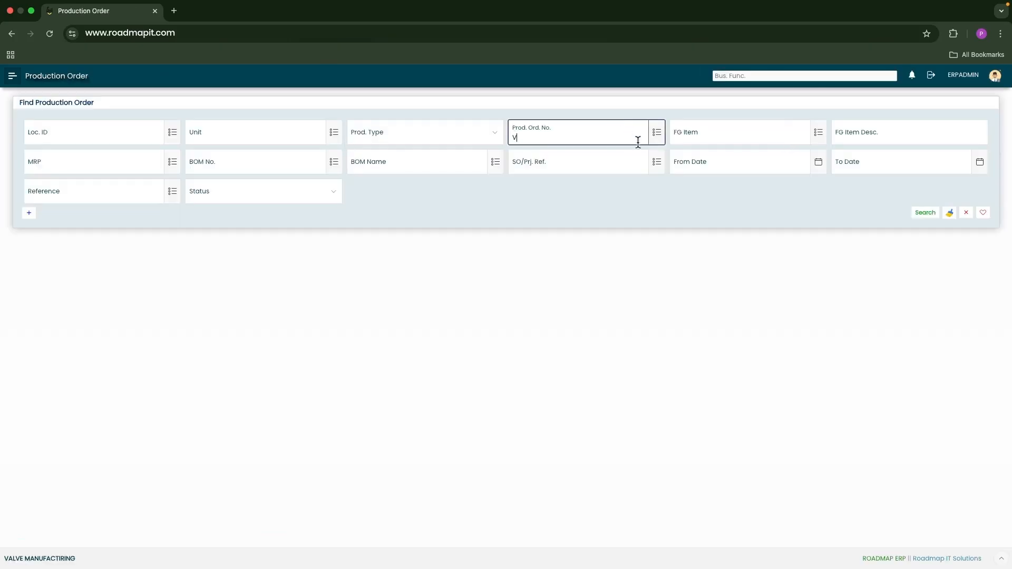
click(656, 137)
key(BackSpace)
text(72)
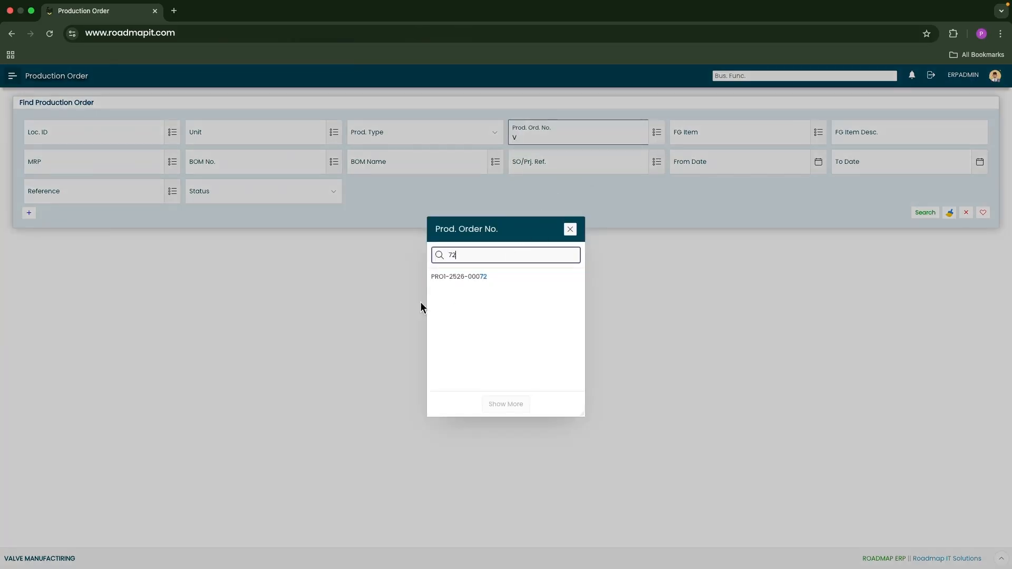
click(481, 277)
click(925, 212)
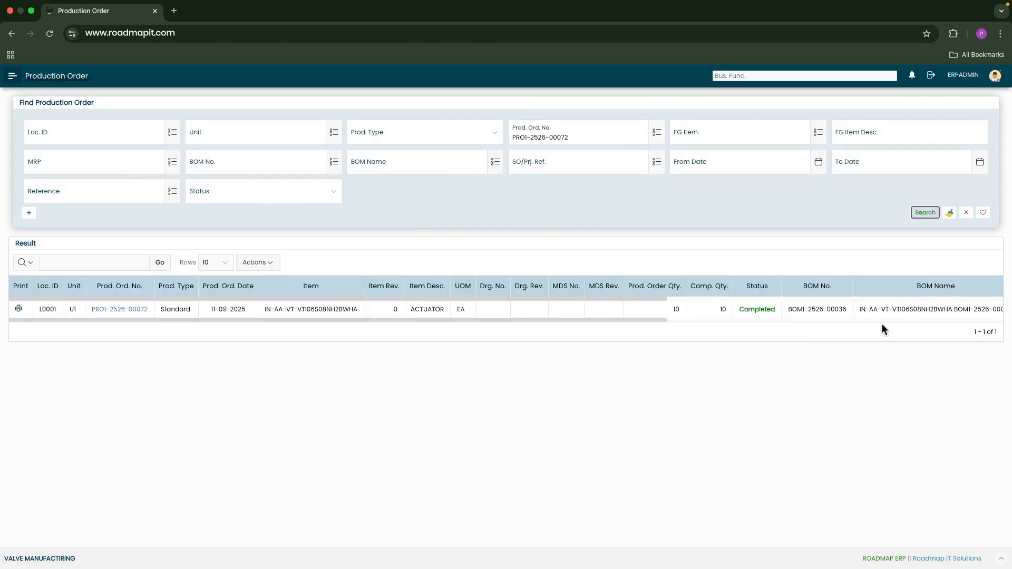
drag(739, 309, 767, 310)
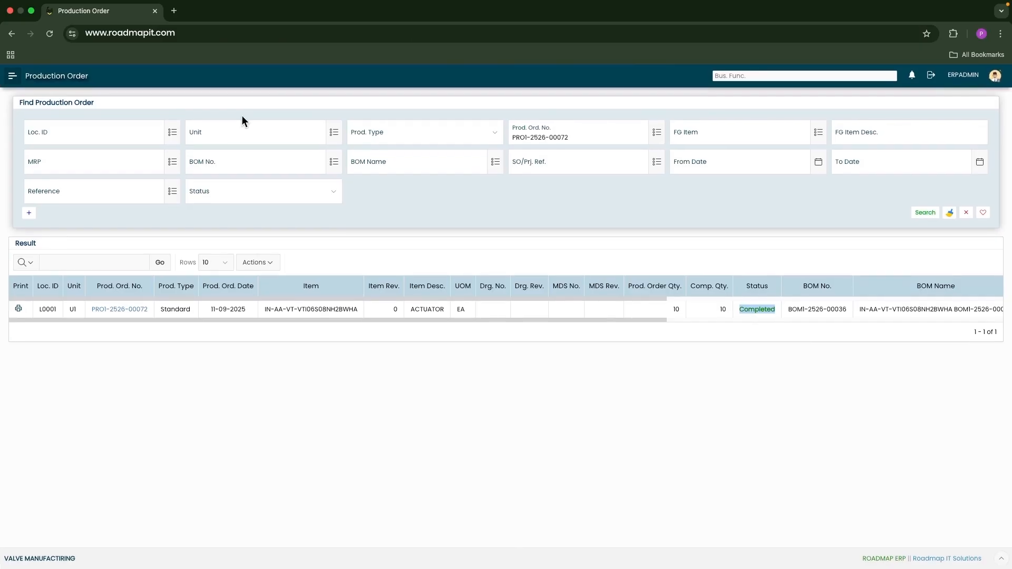
Clear the production order filters and search for the orders of FG item B10B0XAV-F11ZZ101-001
click(18, 84)
click(950, 214)
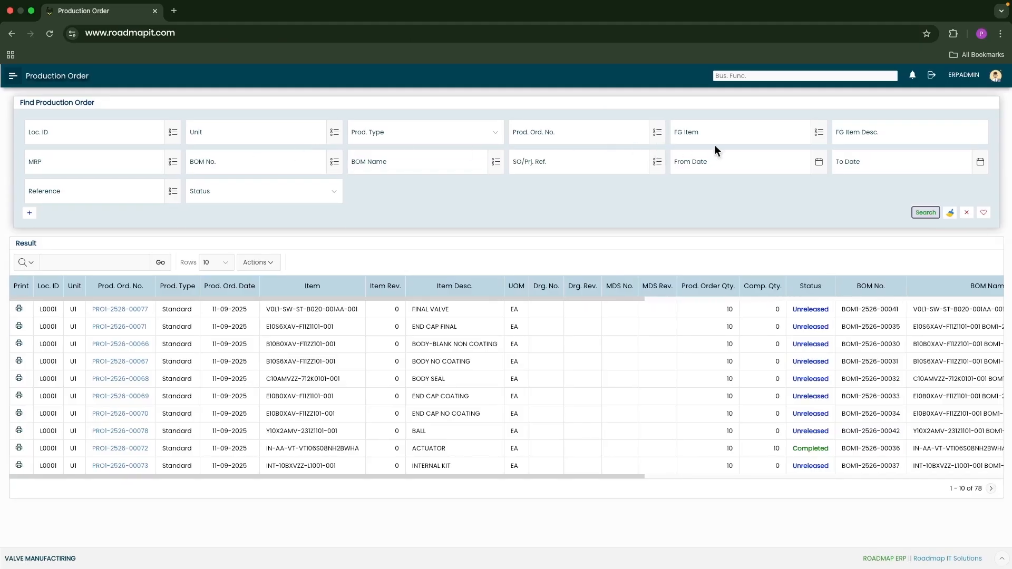
click(820, 132)
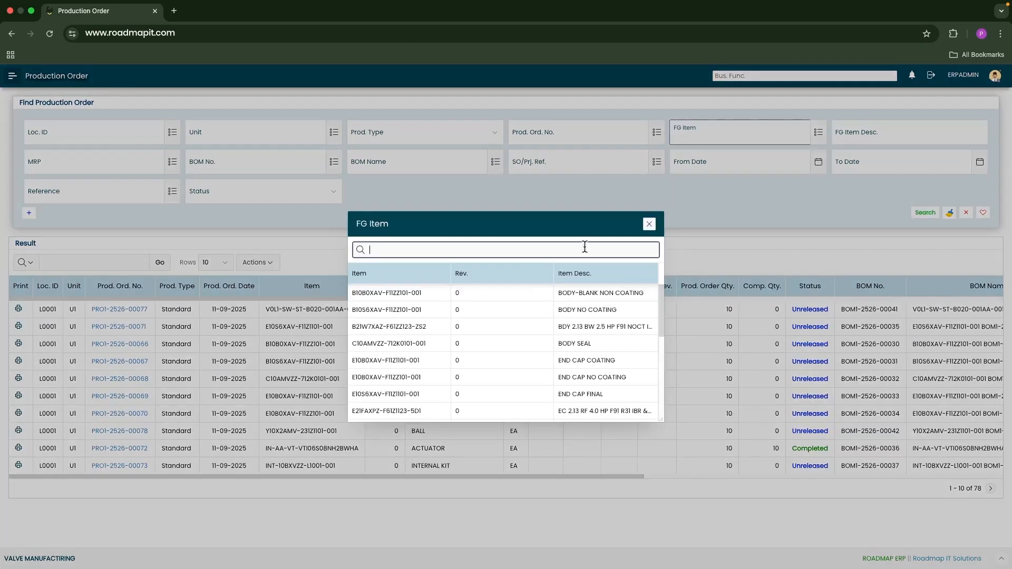
click(599, 293)
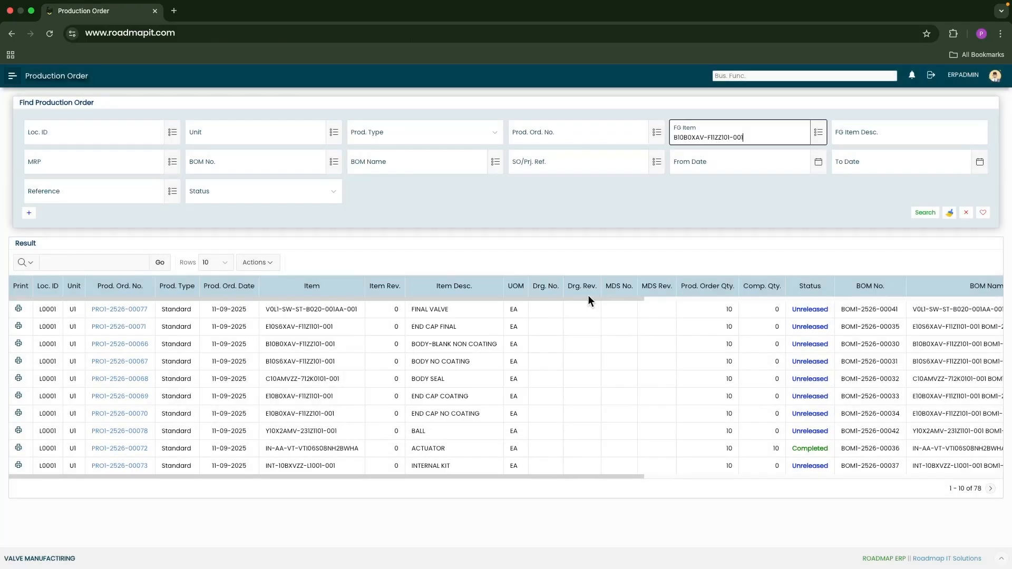
click(931, 215)
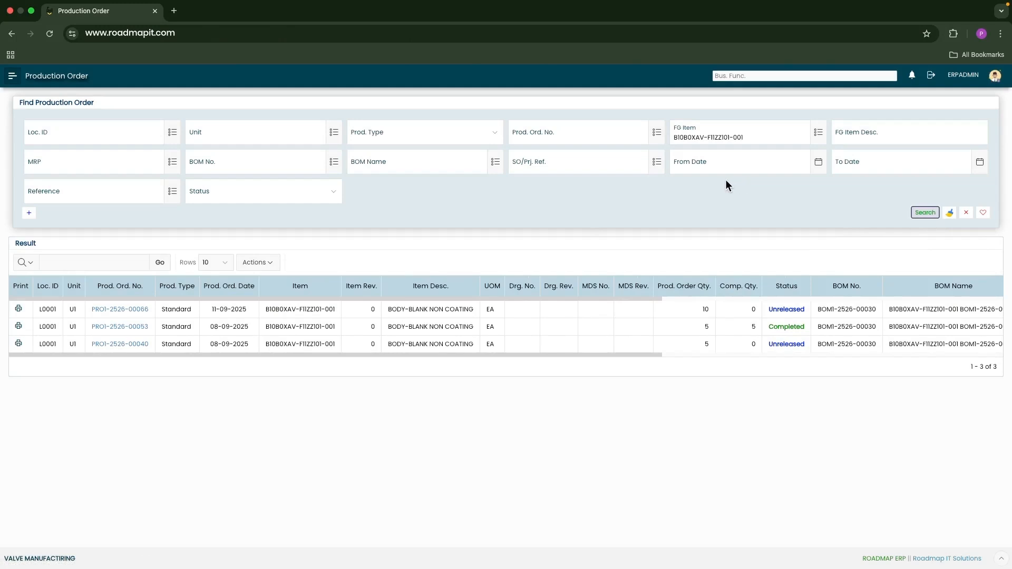
click(171, 163)
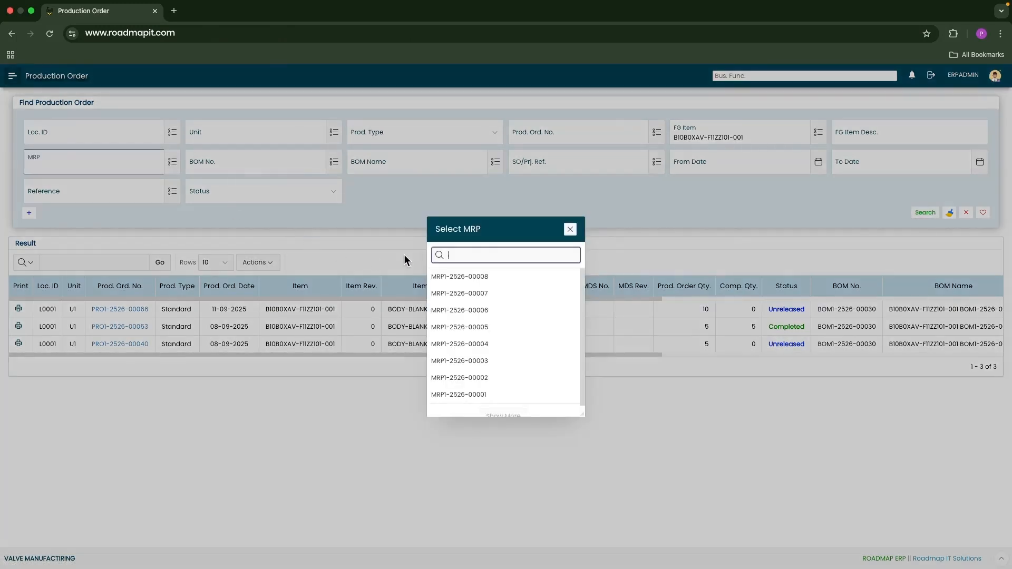
click(464, 277)
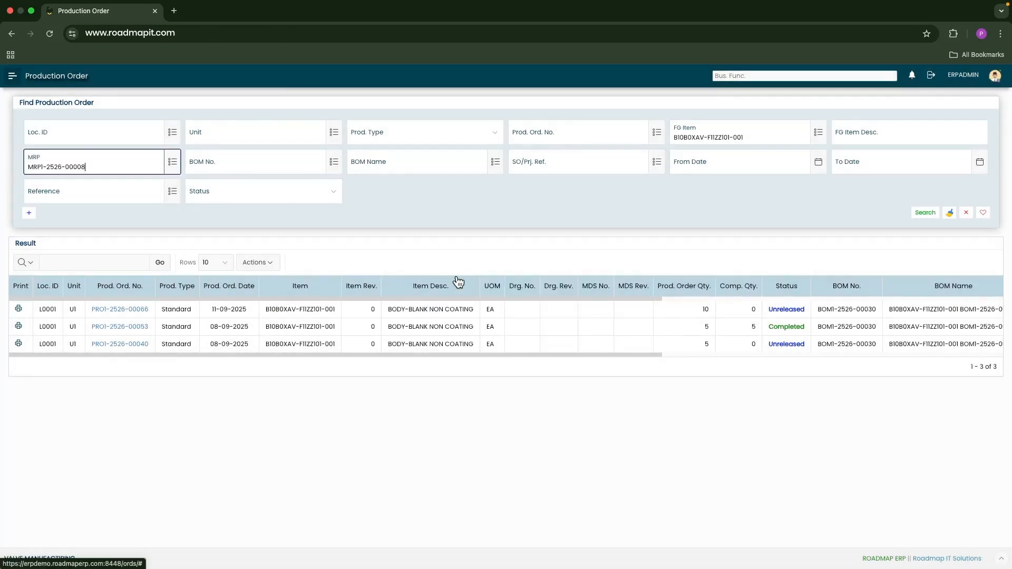
click(925, 213)
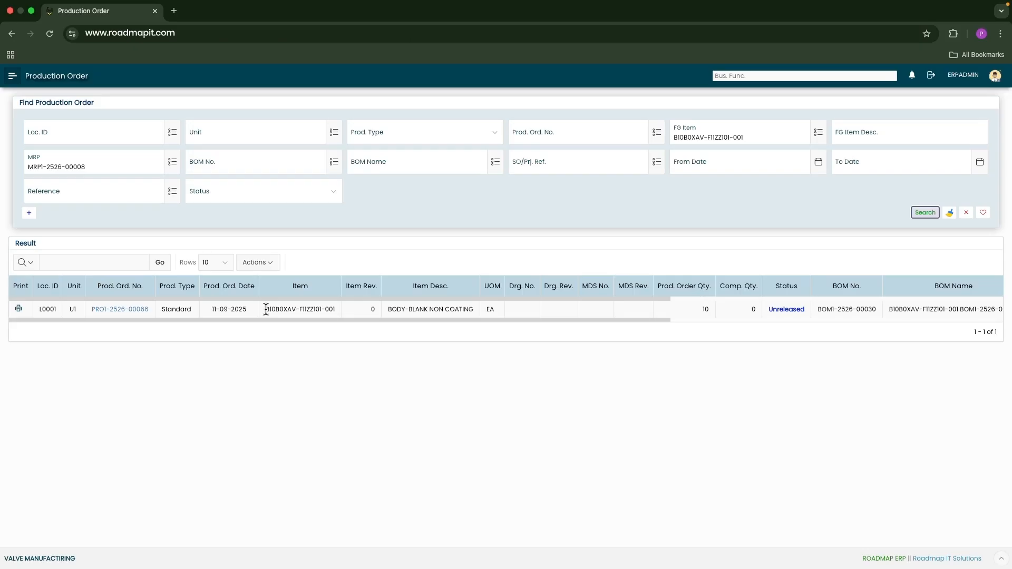
click(127, 311)
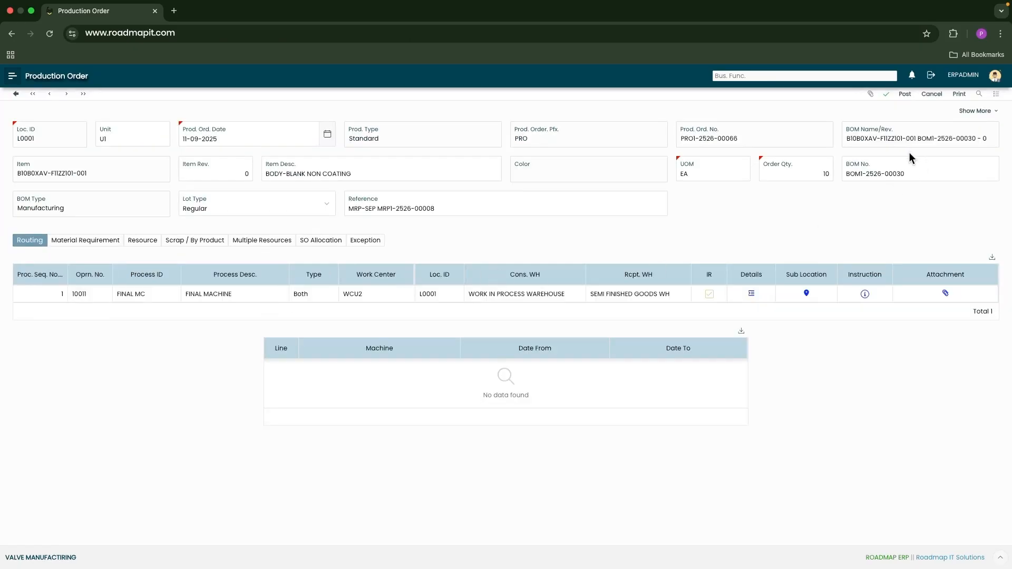
Review the BODY-BLANK NON COATING order's material requirement, then post the order and forward it for approval with MEDIUM priority
drag(269, 171, 373, 173)
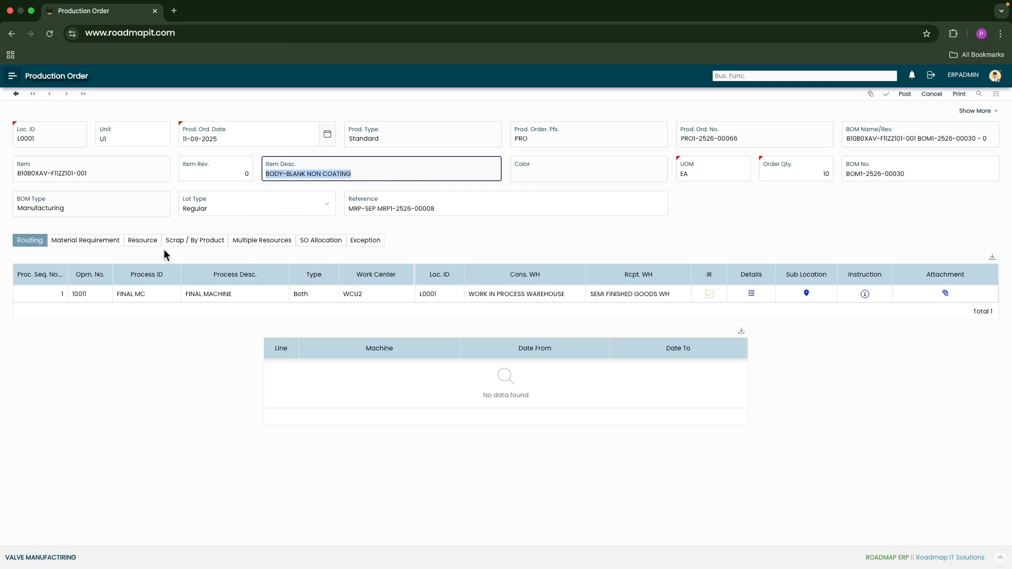
click(95, 240)
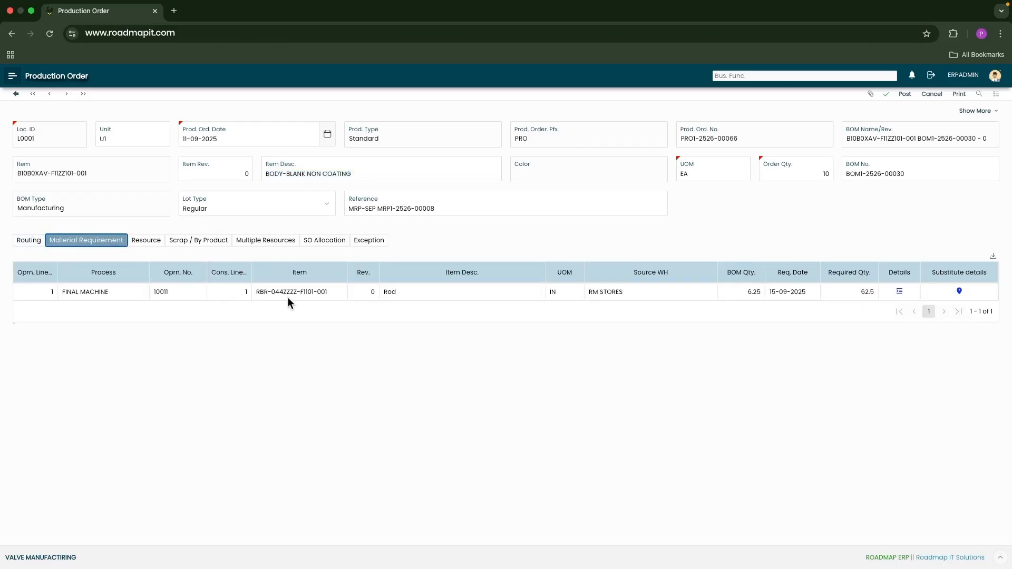
click(331, 291)
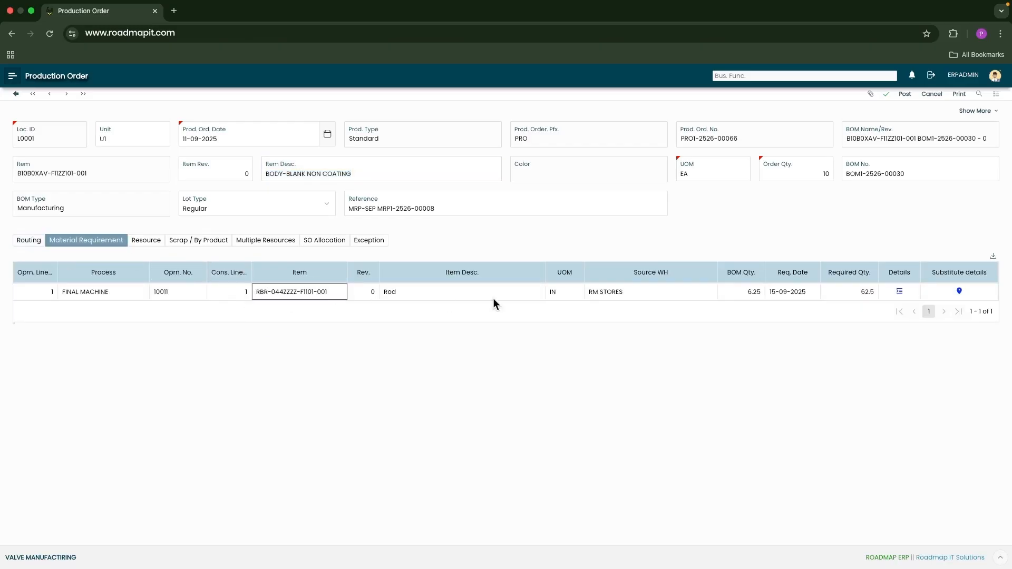
click(621, 294)
click(742, 292)
click(868, 293)
click(904, 95)
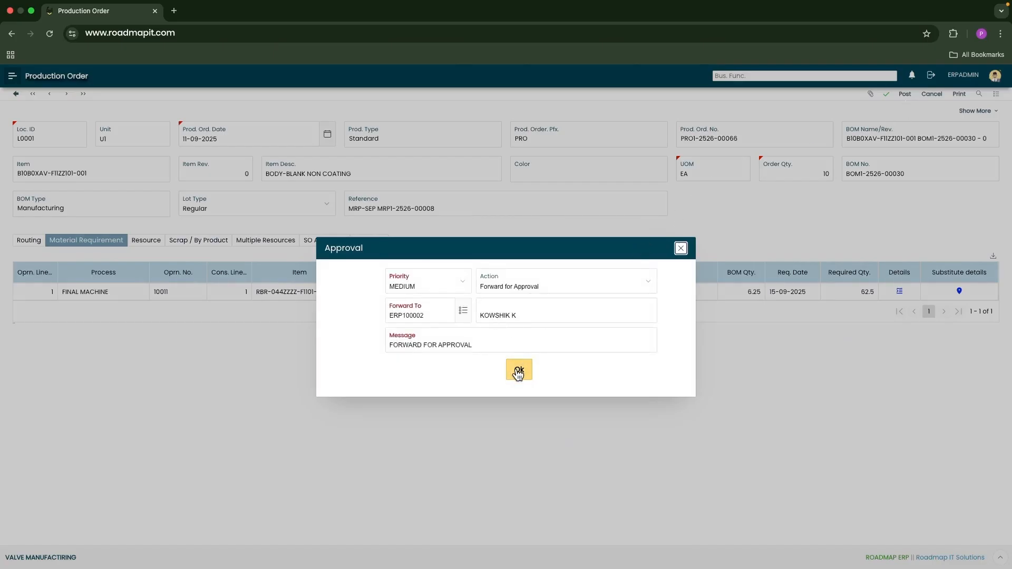
click(519, 371)
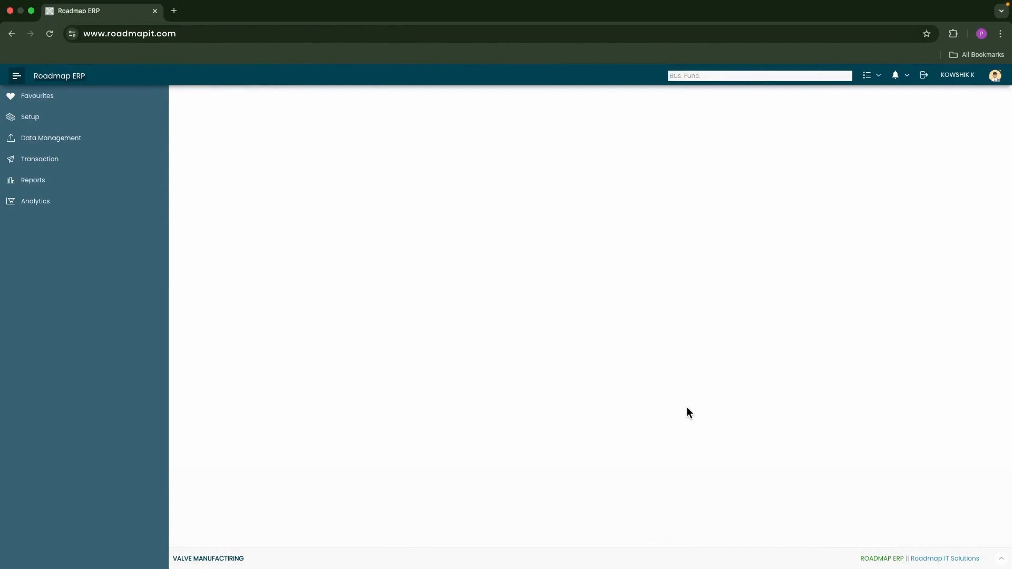
Open the approver's pending document approvals and approve the BODY-BLANK NON COATING production order
click(907, 76)
click(922, 105)
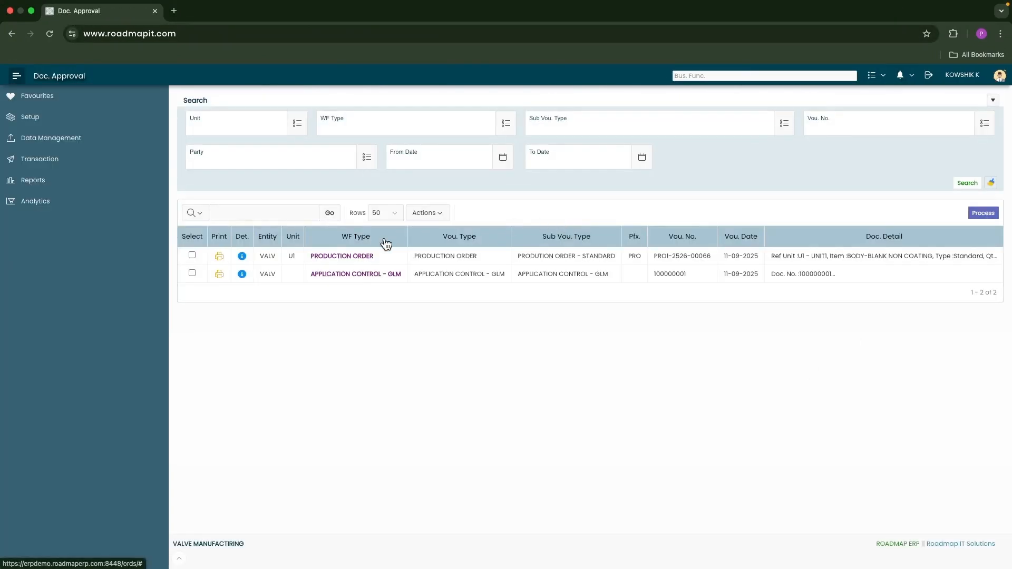
click(191, 253)
click(979, 215)
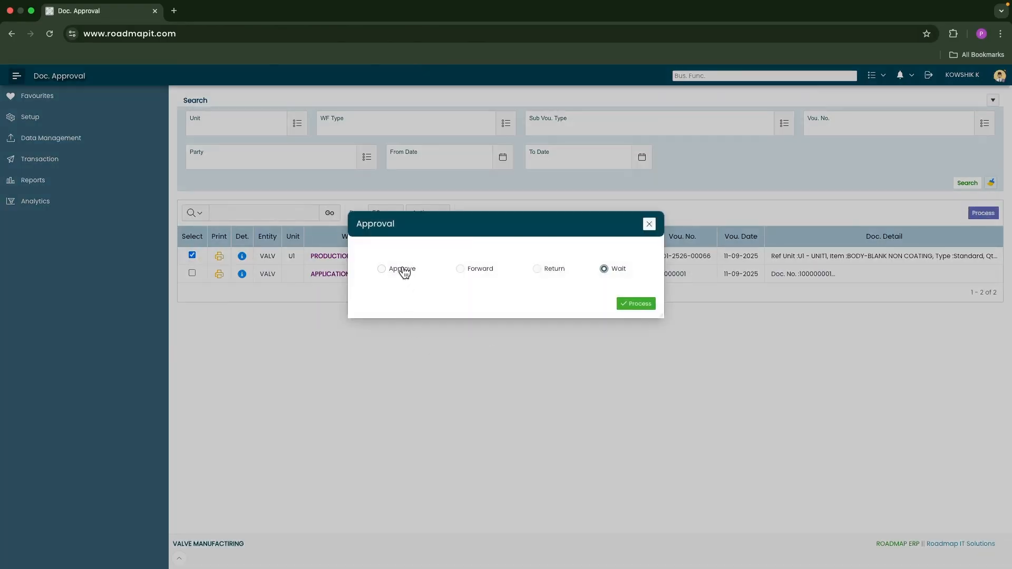
click(404, 271)
click(631, 305)
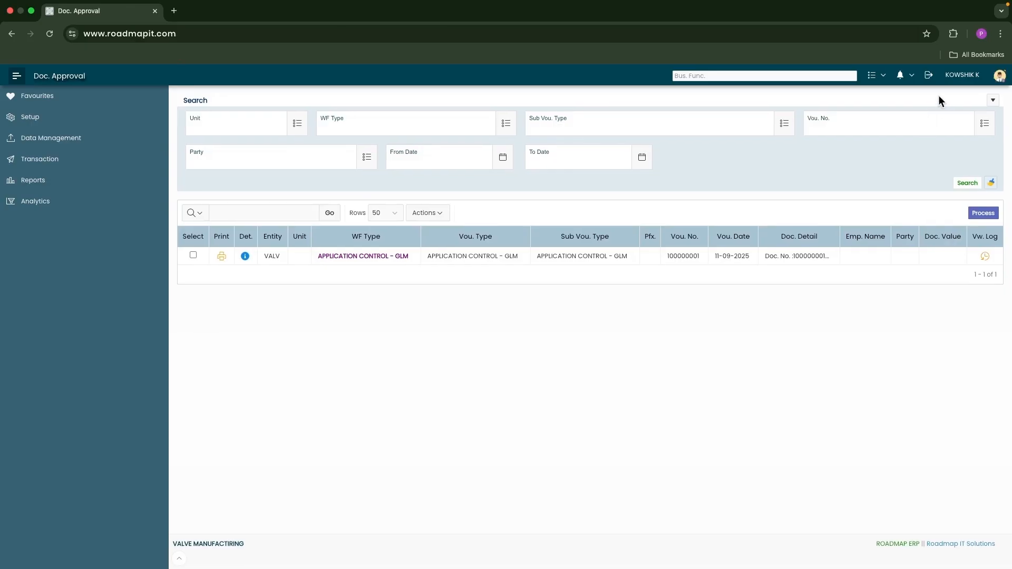
Log out of the approver's account and open the Subcontract Order transaction as ERPADMIN
click(928, 75)
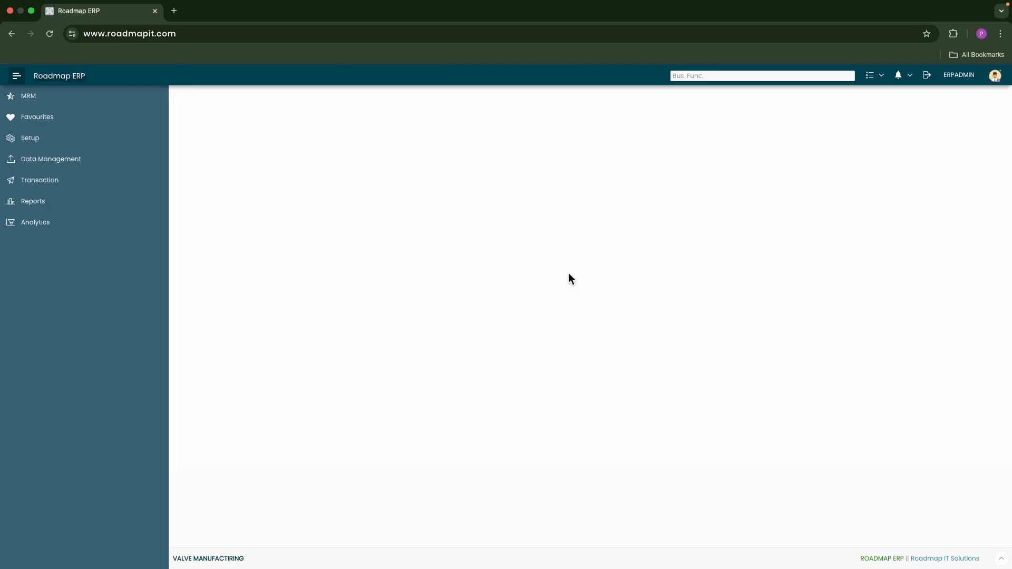
click(61, 180)
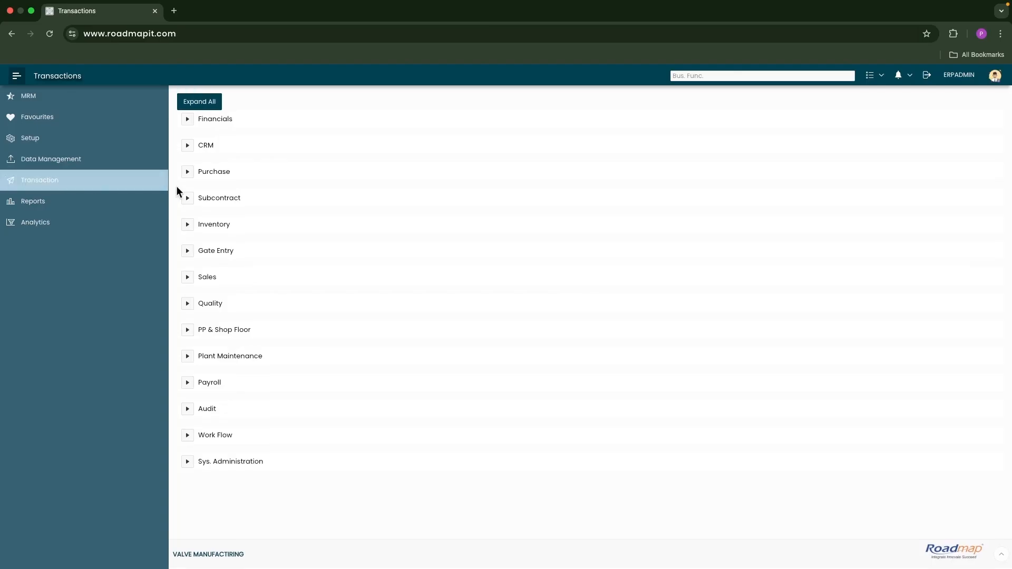
click(188, 199)
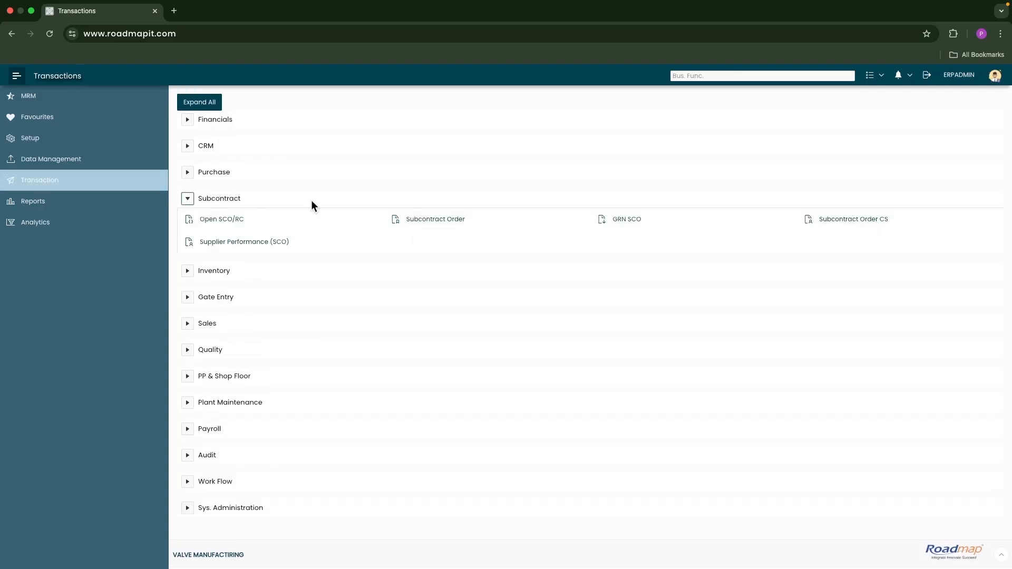
click(437, 219)
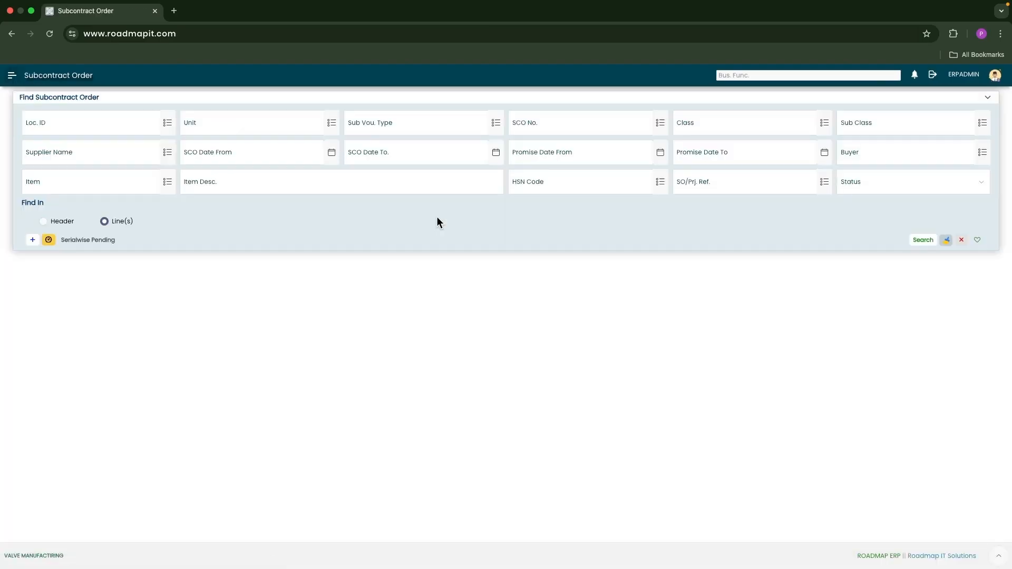
List the pending outside production processes and select the BODY-BLANK NON COATING FINAL MACHINE line with completion quantity 10
click(49, 241)
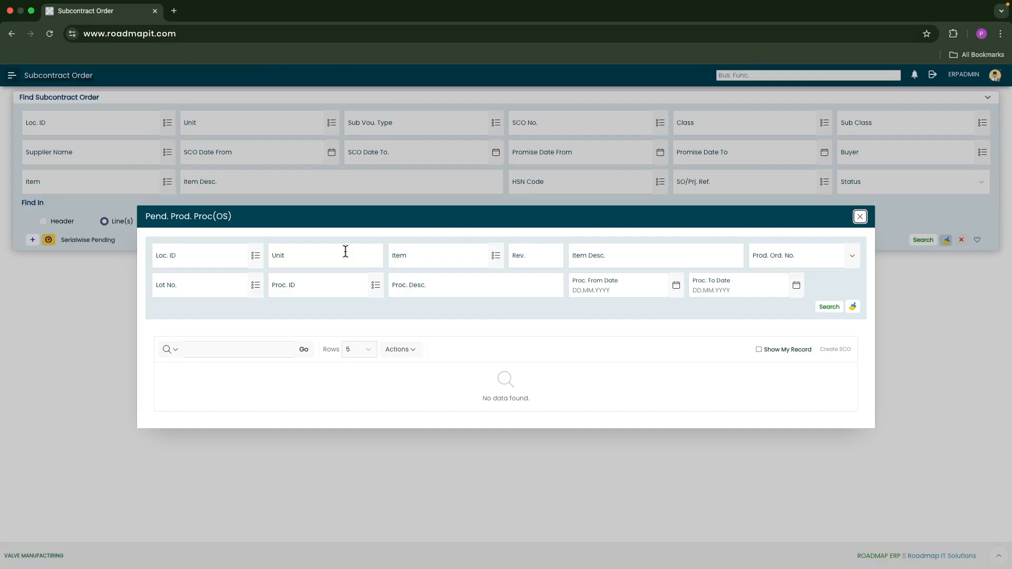
click(828, 308)
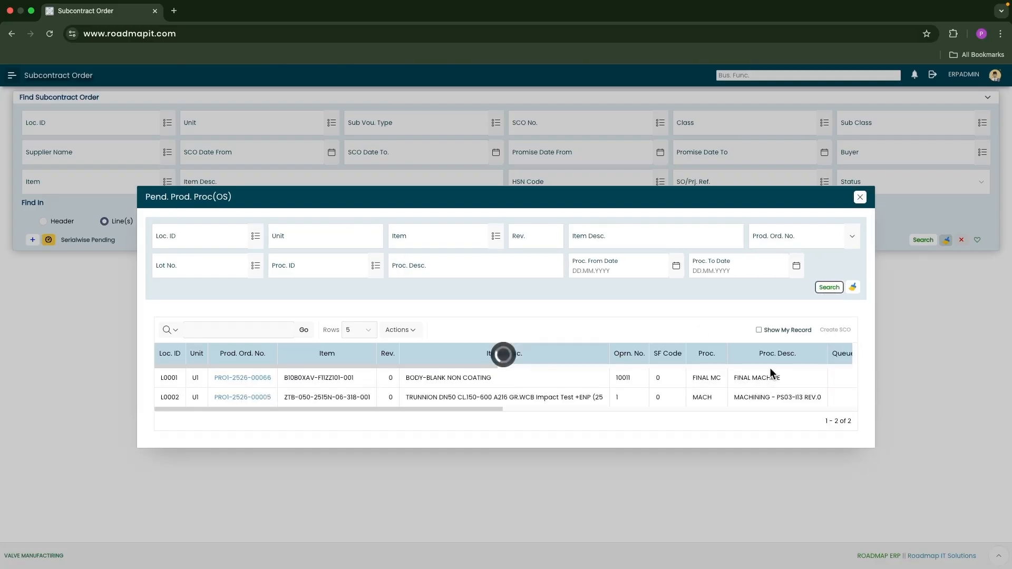
triple_click(404, 378)
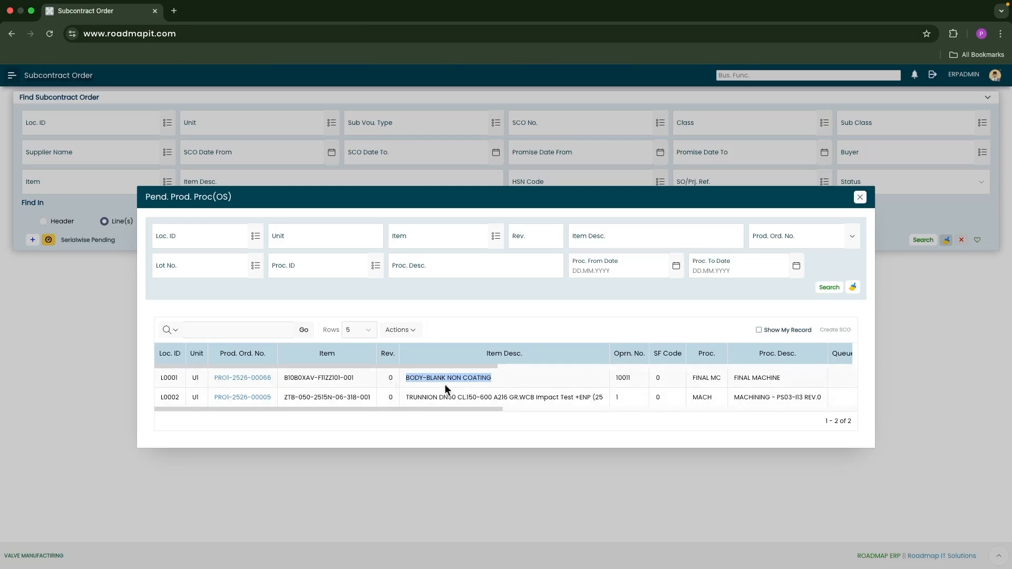
drag(494, 410, 634, 422)
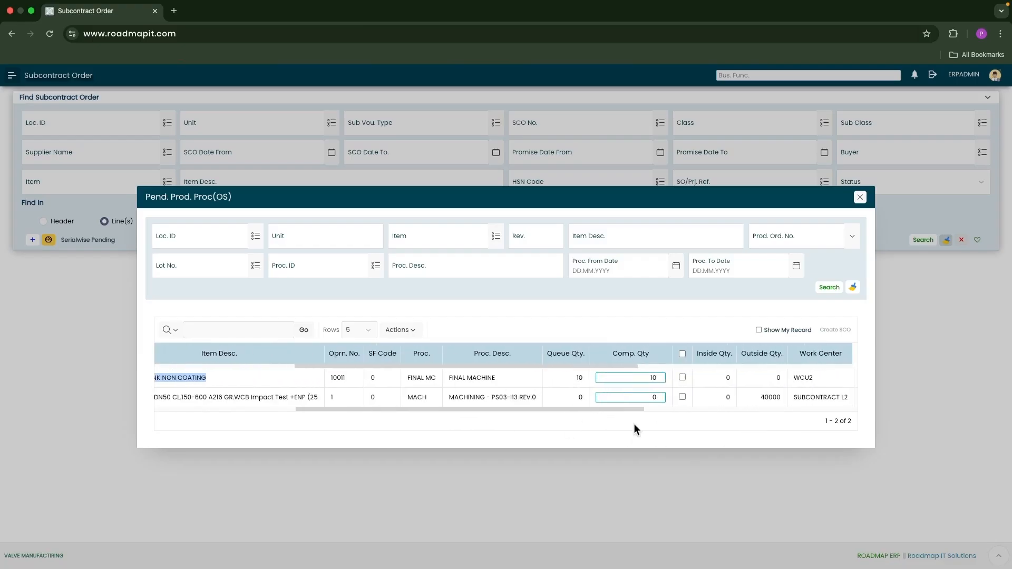
click(648, 377)
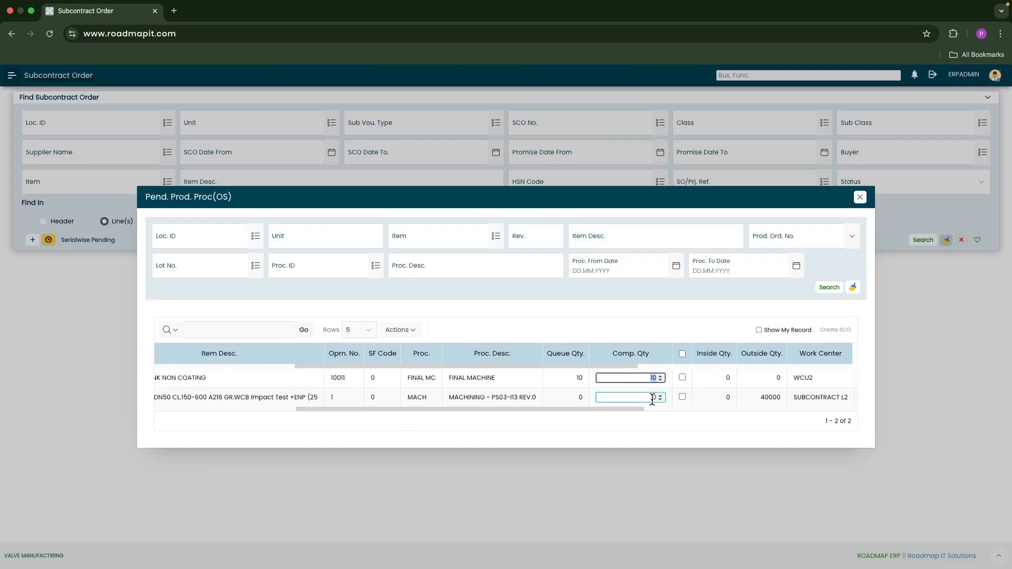
click(570, 375)
click(682, 376)
Create a subcontract order for the selected process with SAM ENTERPRISE as subcontractor and transaction date 12-09-2025
click(837, 331)
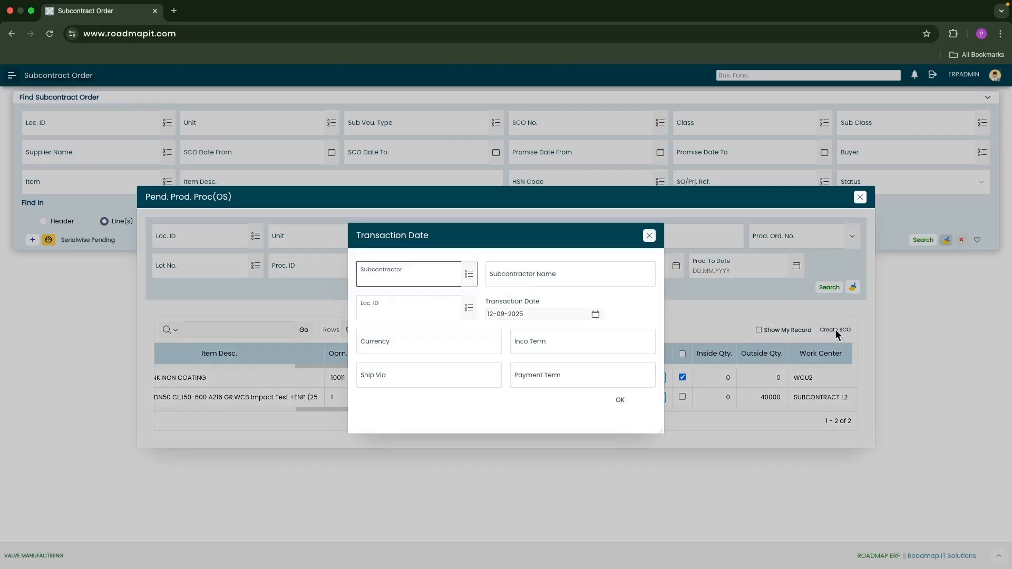
click(469, 273)
click(444, 298)
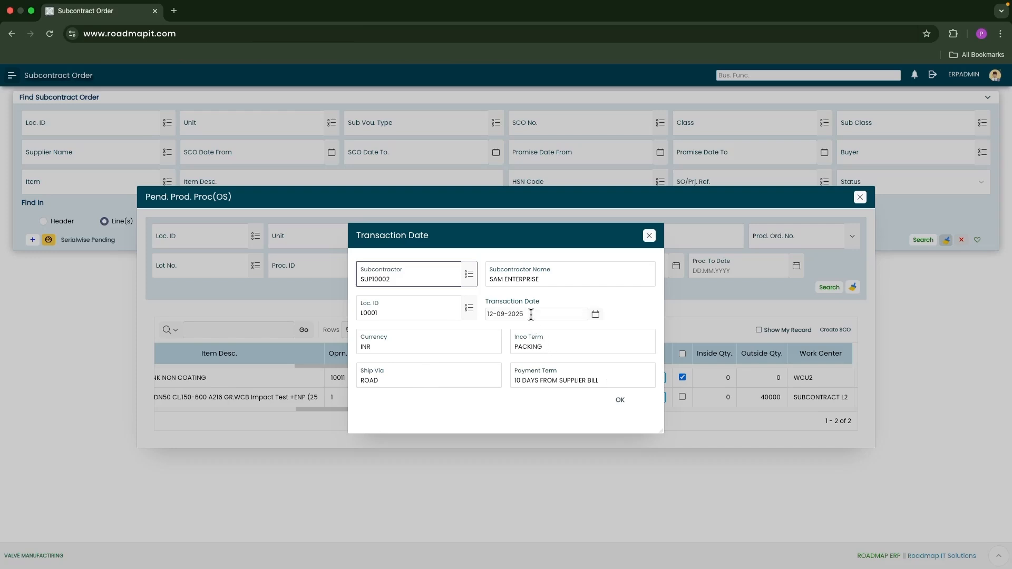
click(621, 403)
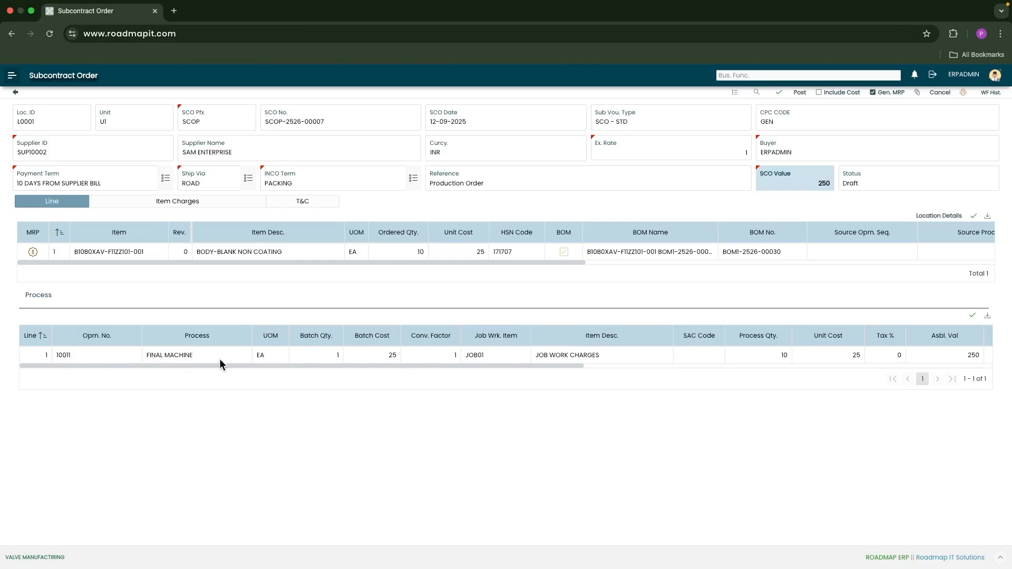
Review the FINAL MACHINE process line's batch cost and job work item, and set its SAC code to 171707
click(379, 352)
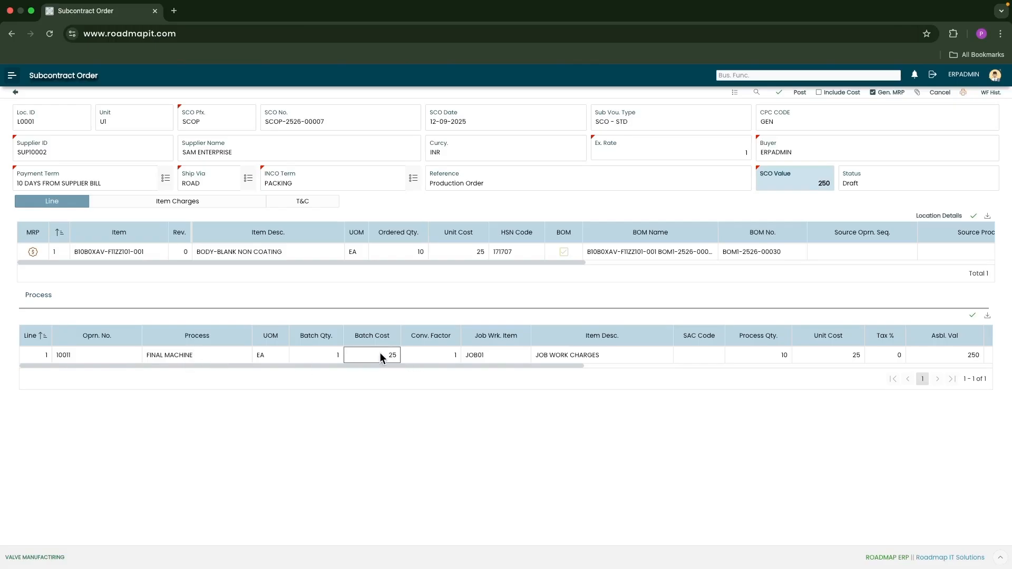
click(432, 354)
click(500, 356)
click(605, 356)
click(685, 356)
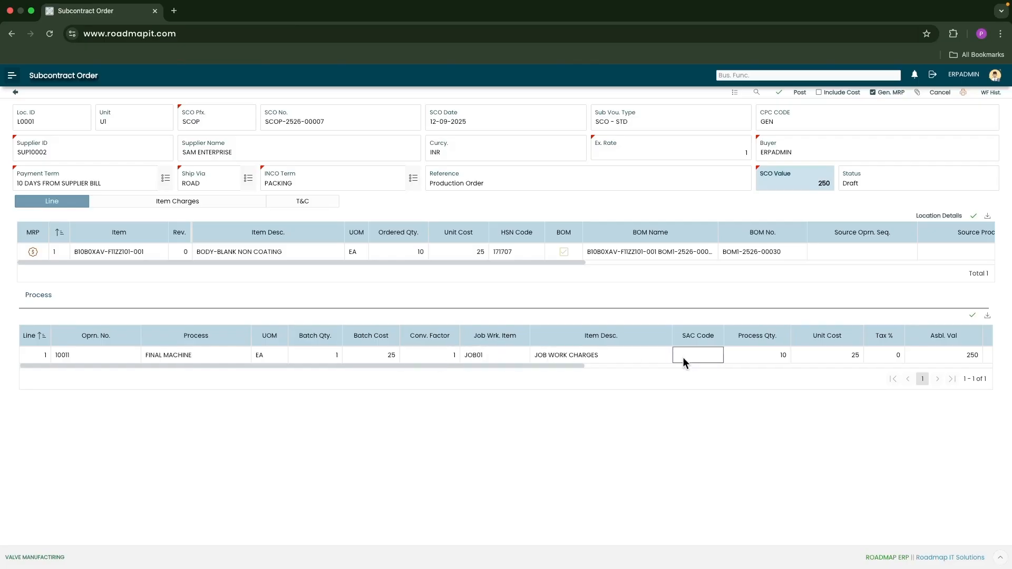
click(717, 356)
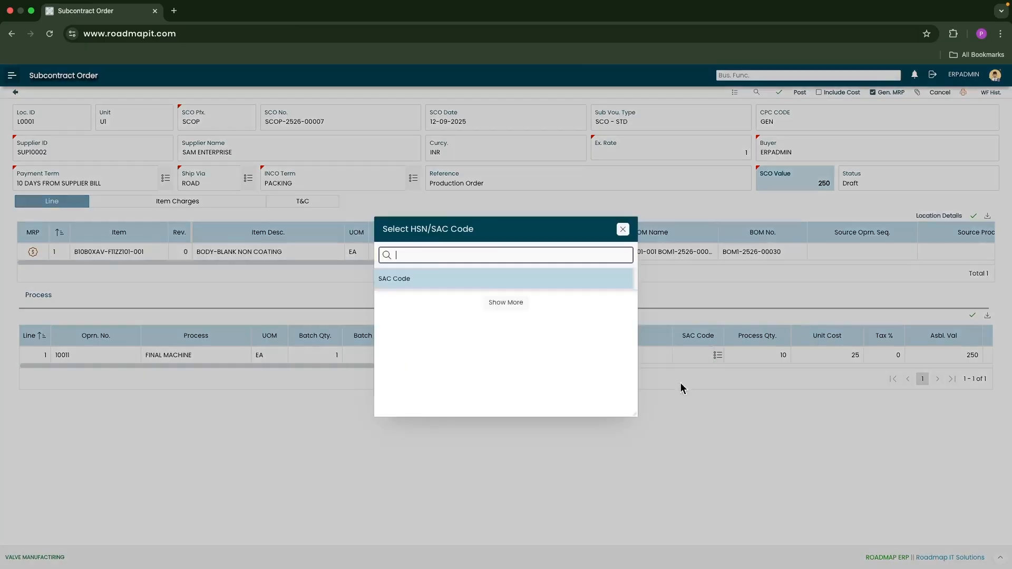
click(409, 296)
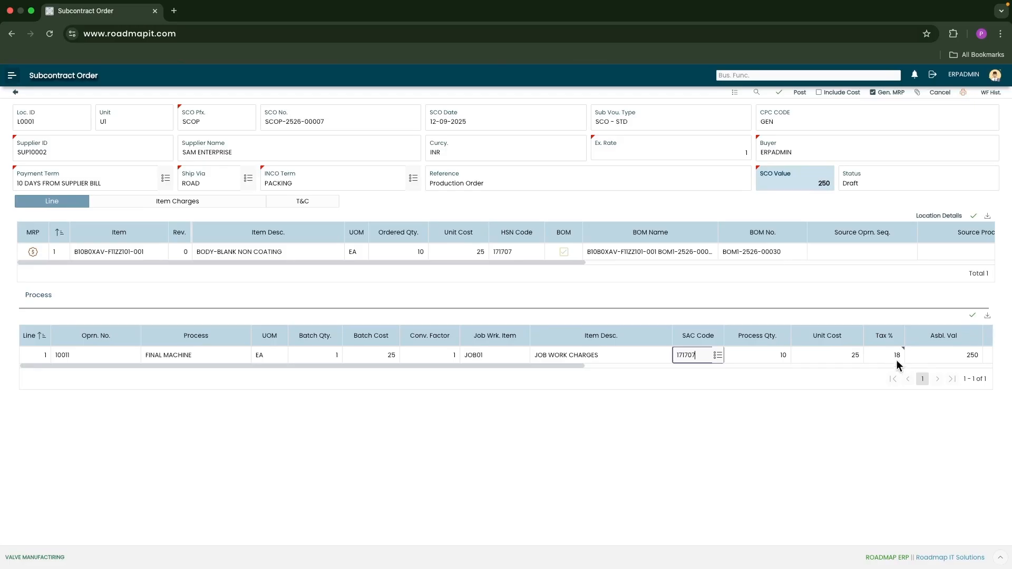
Check the process line's quantity, unit cost, tax and assessable value, then save the line
click(770, 358)
click(838, 355)
click(877, 355)
scroll(877, 357, right, 1)
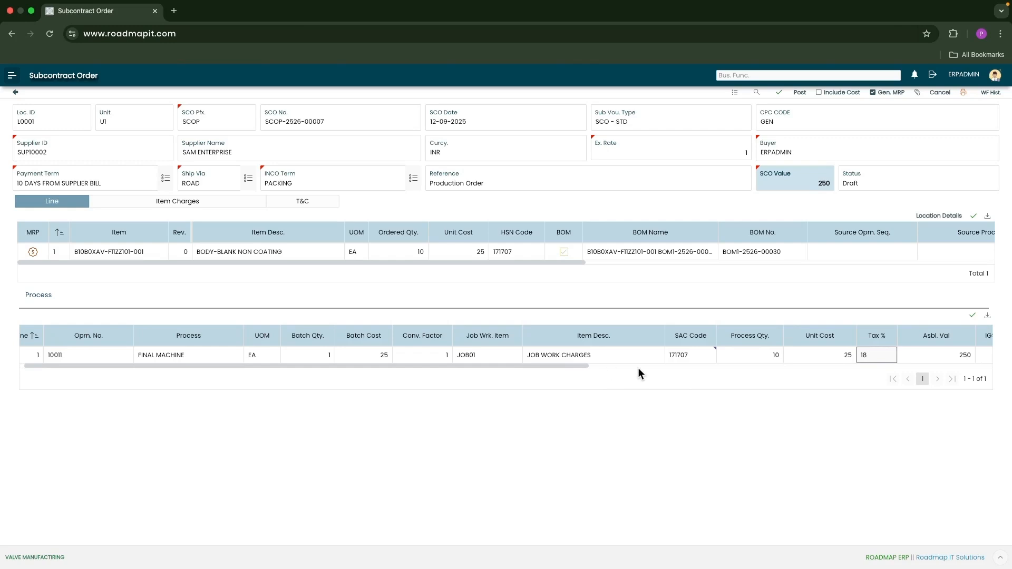
drag(560, 364, 666, 366)
click(767, 359)
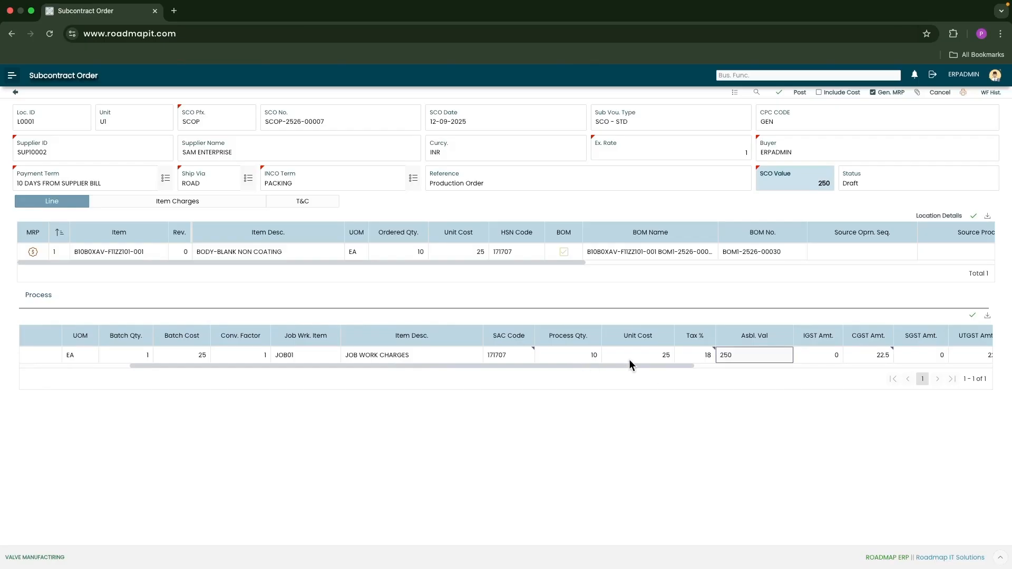
click(783, 377)
click(972, 315)
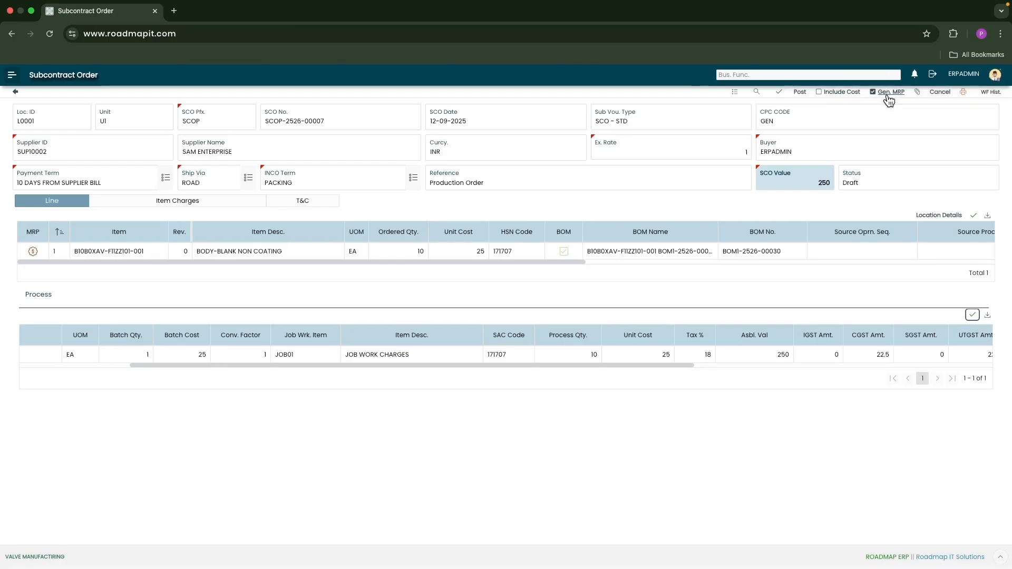
Switch Gen. MRP off and on again to generate the subcontract order's raw material requirement
click(889, 101)
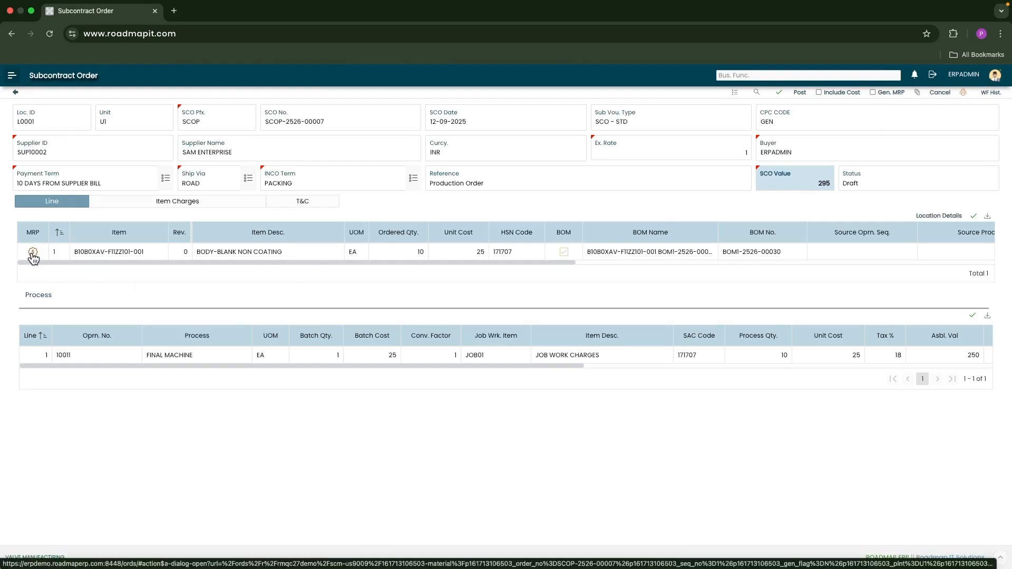
click(879, 96)
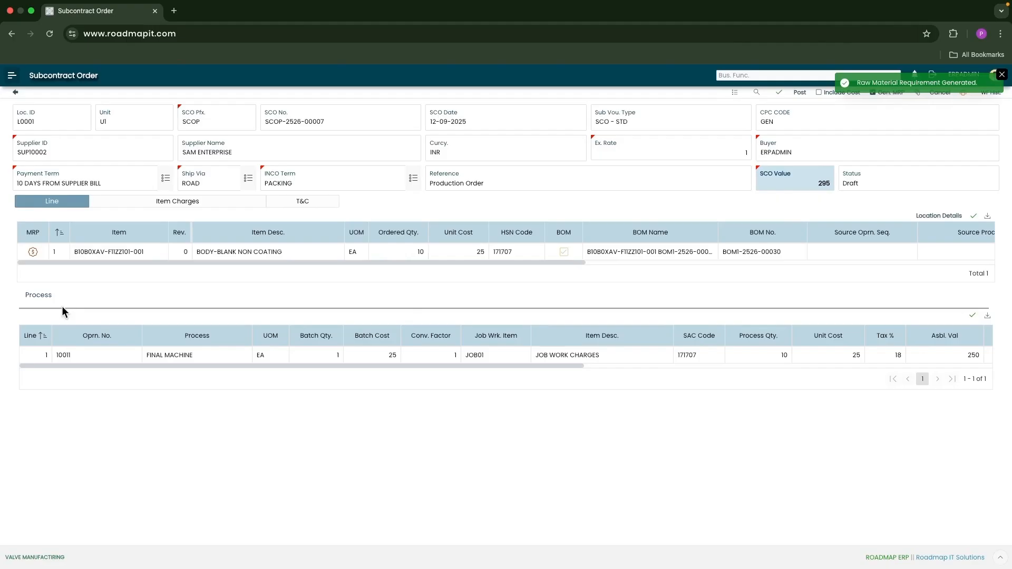
Review the raw material requirement of the subcontract order's first line, including its required date, required quantity and target process
click(33, 251)
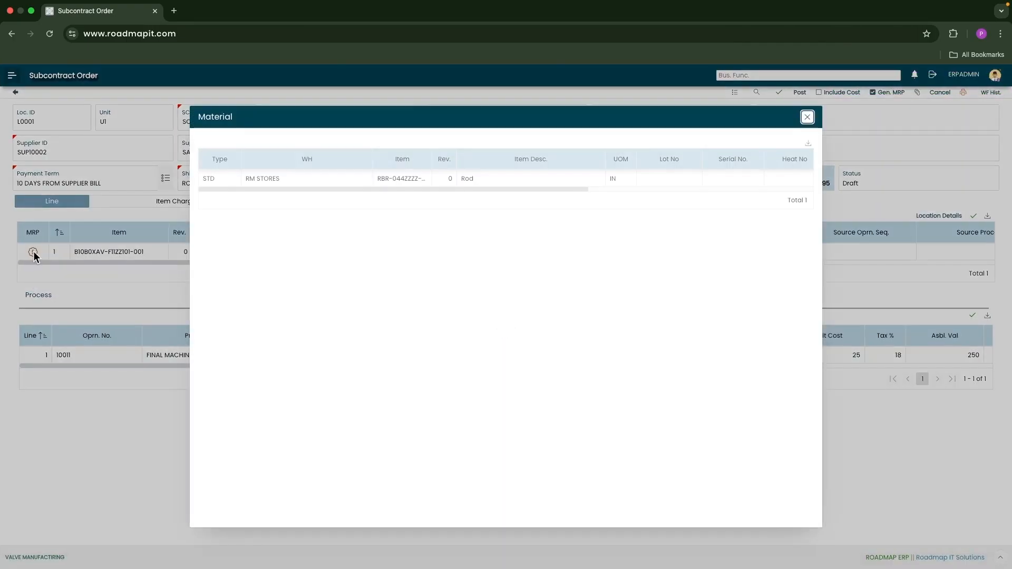
scroll(289, 176, right, 1)
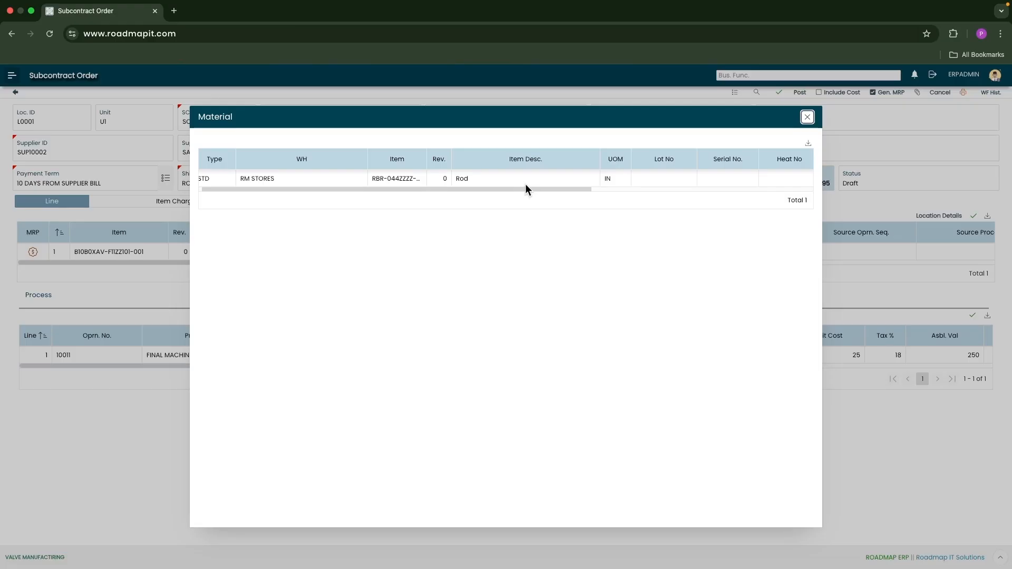
drag(550, 188, 719, 189)
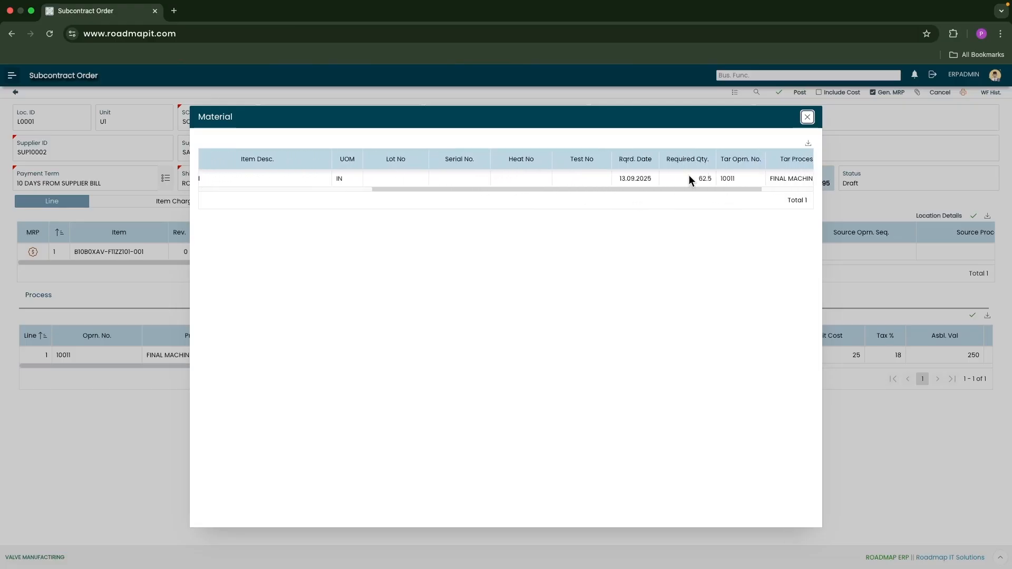
scroll(687, 175, left, 1)
scroll(688, 179, right, 1)
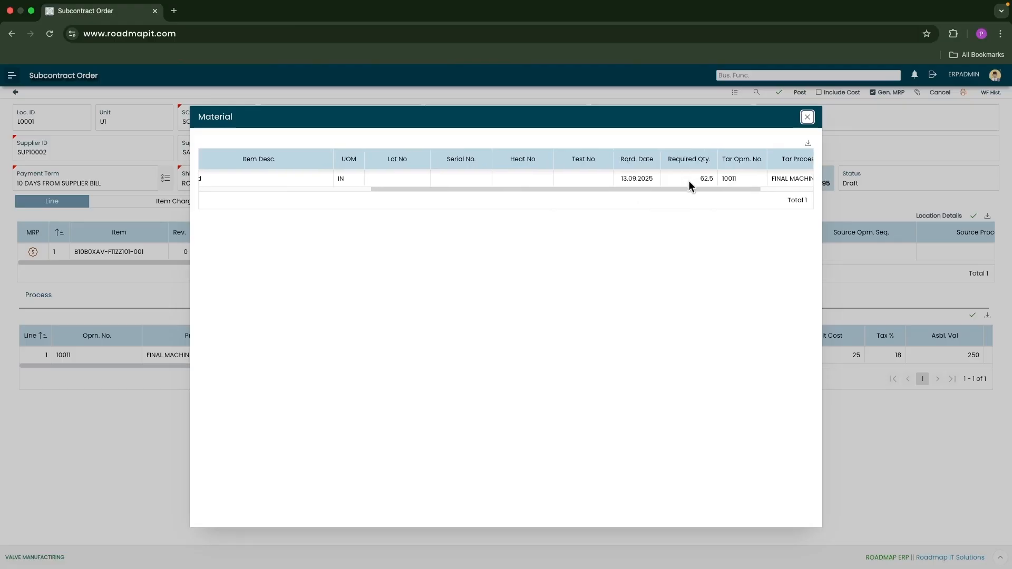
drag(687, 187, 754, 189)
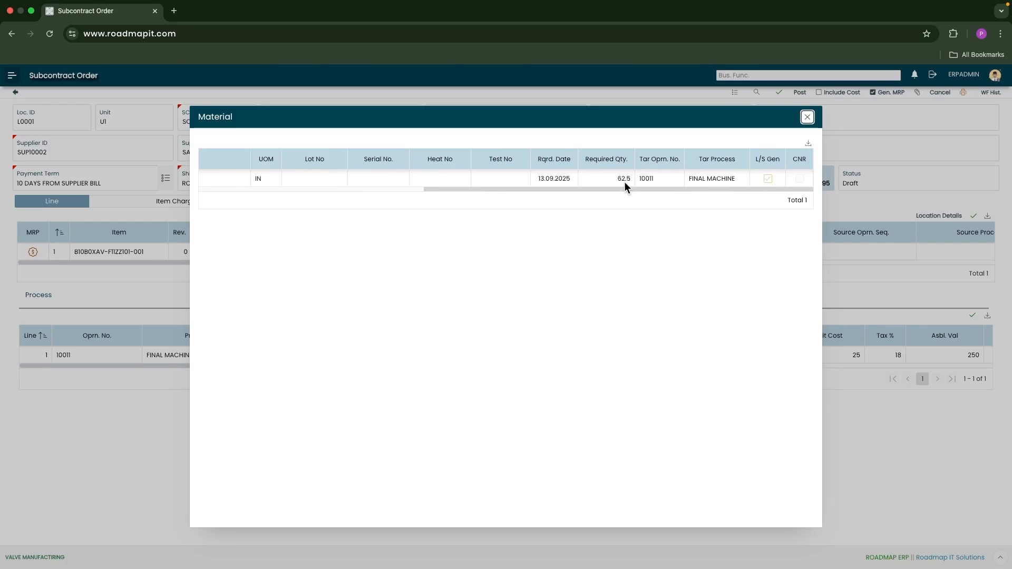
click(807, 117)
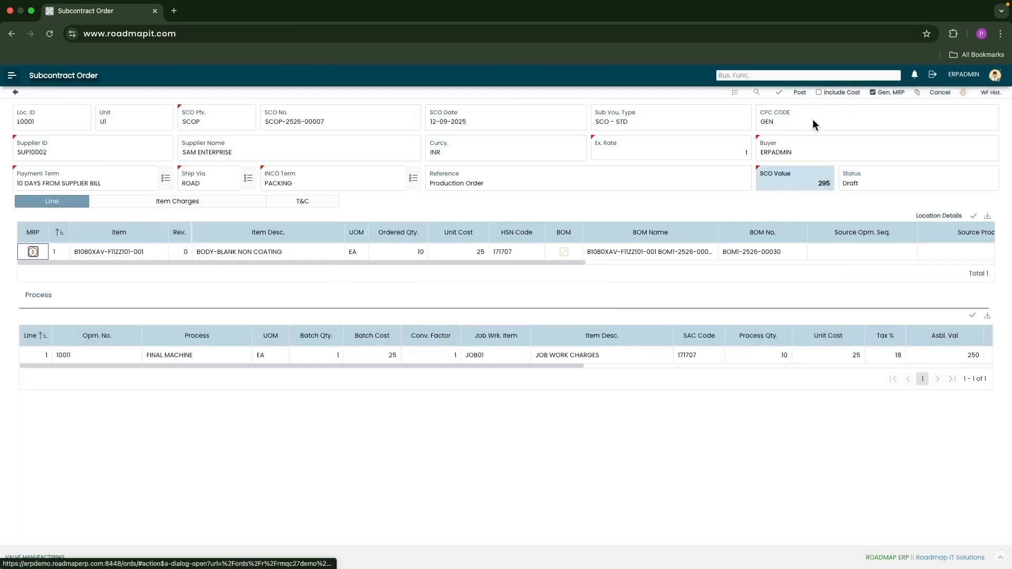
Include the cost in the subcontract order and post it, forwarding it for approval with medium priority
click(826, 93)
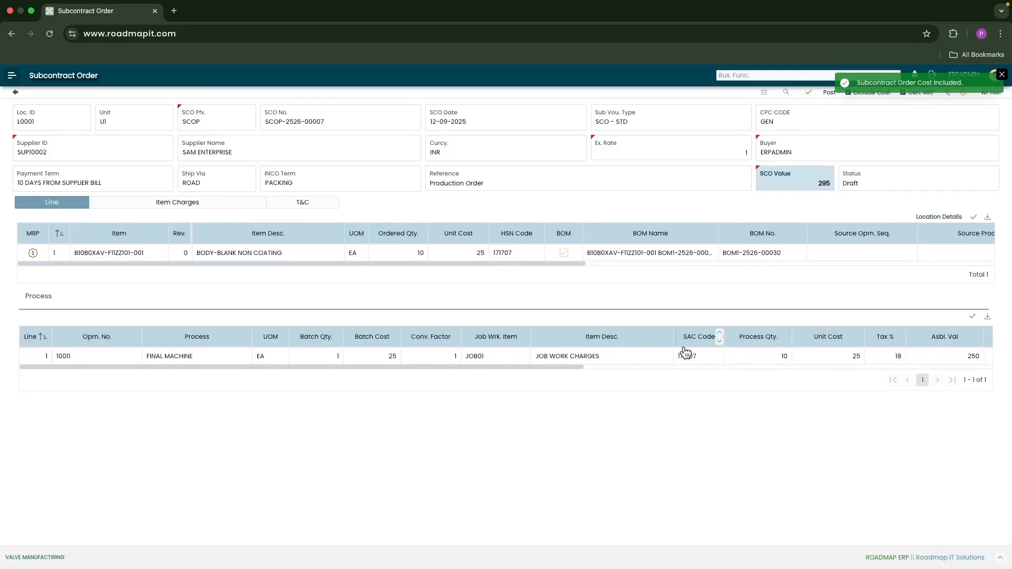
click(829, 93)
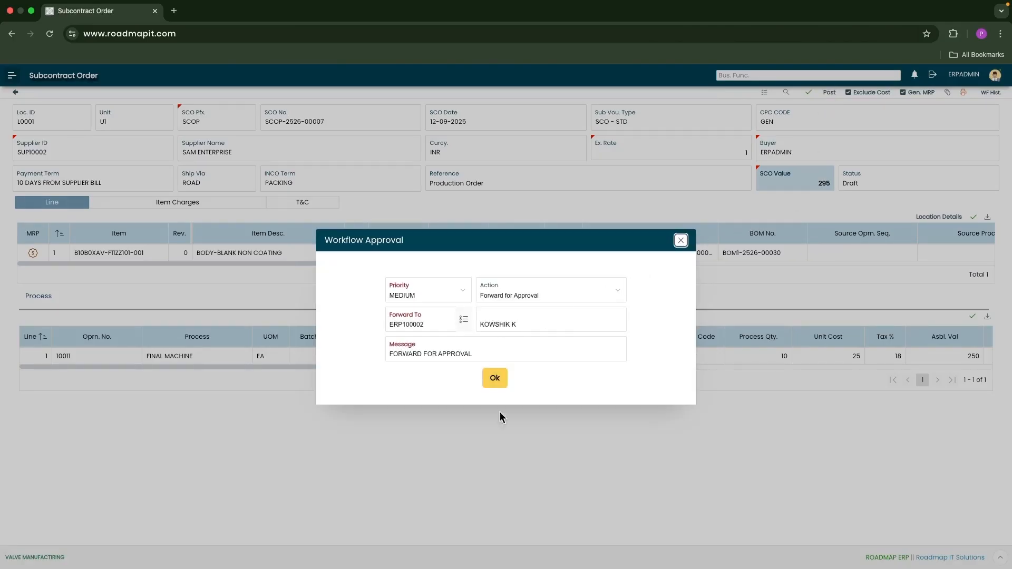
click(499, 380)
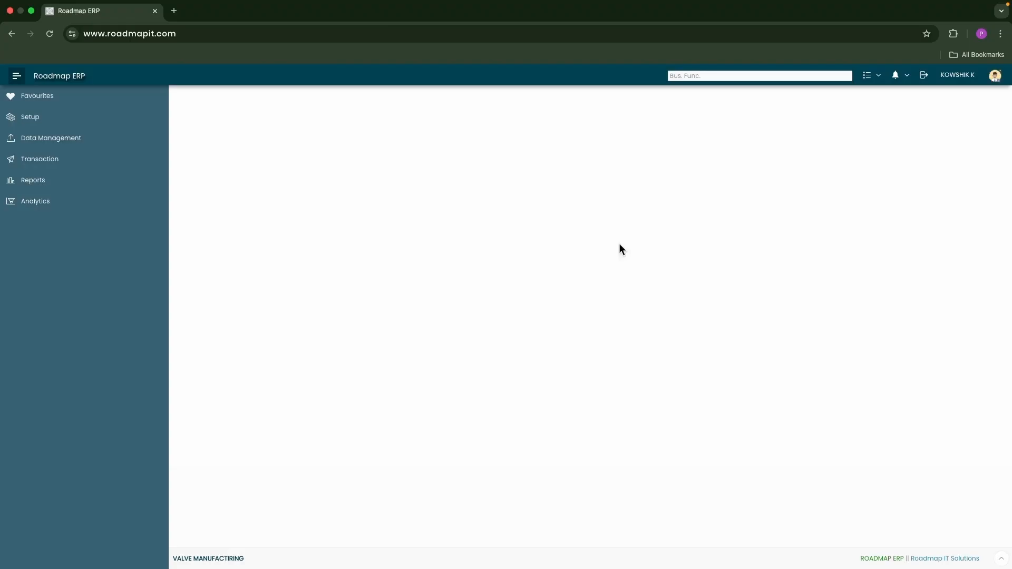
Approve the pending SUBCONTRACT ORDER document from the approver's approvals list and dismiss the notification
click(906, 75)
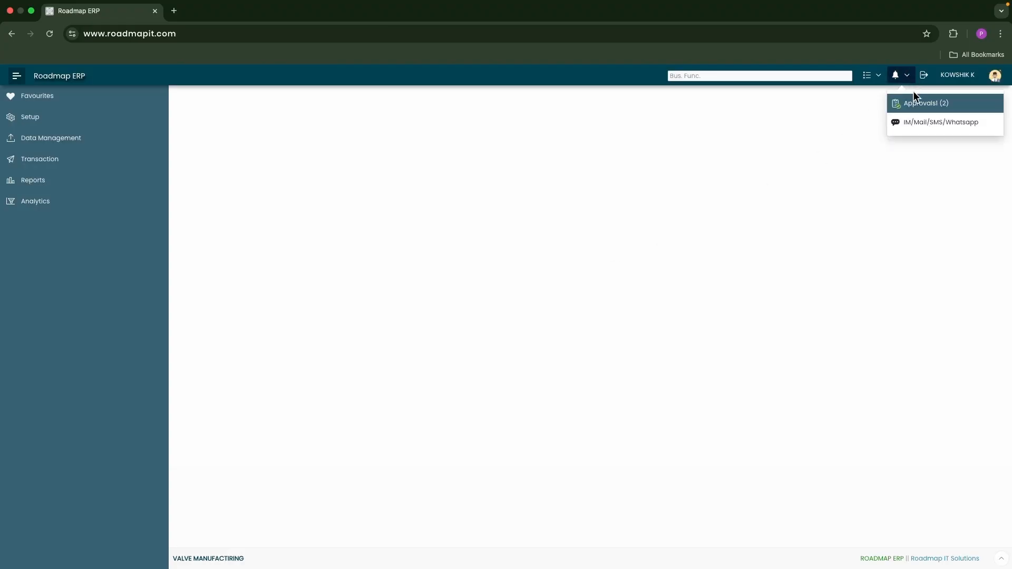
click(926, 103)
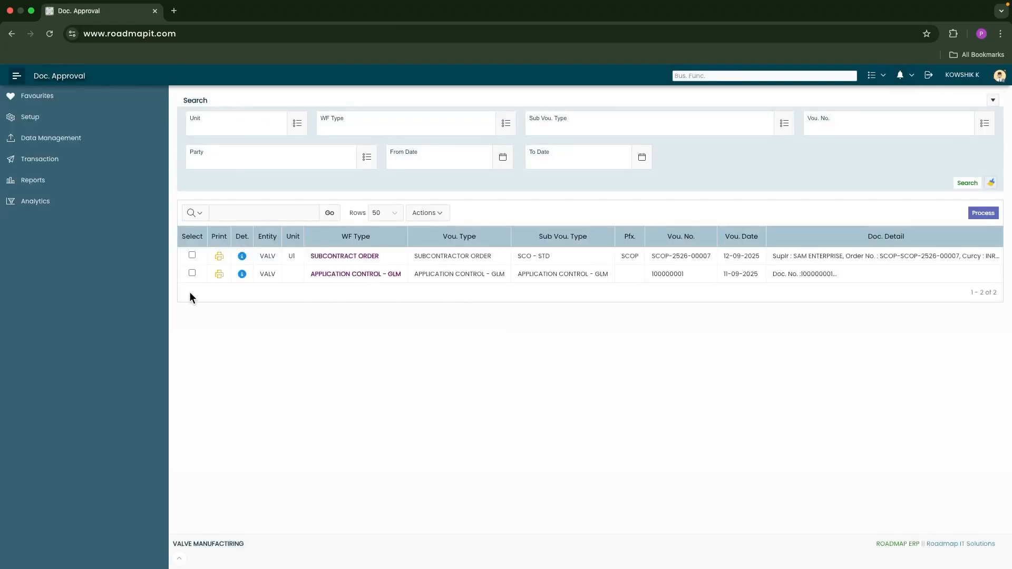
click(192, 255)
click(981, 212)
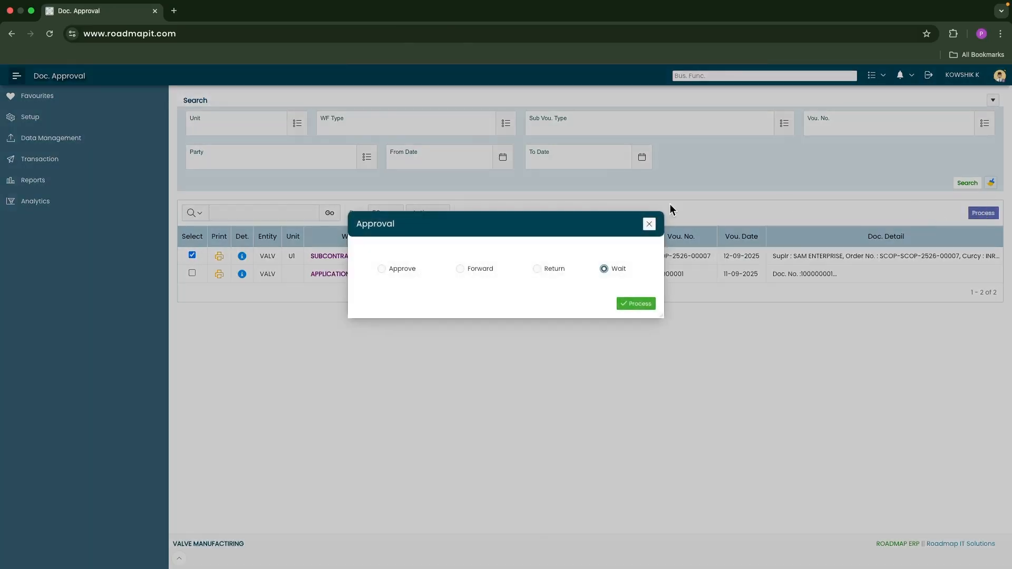
click(399, 270)
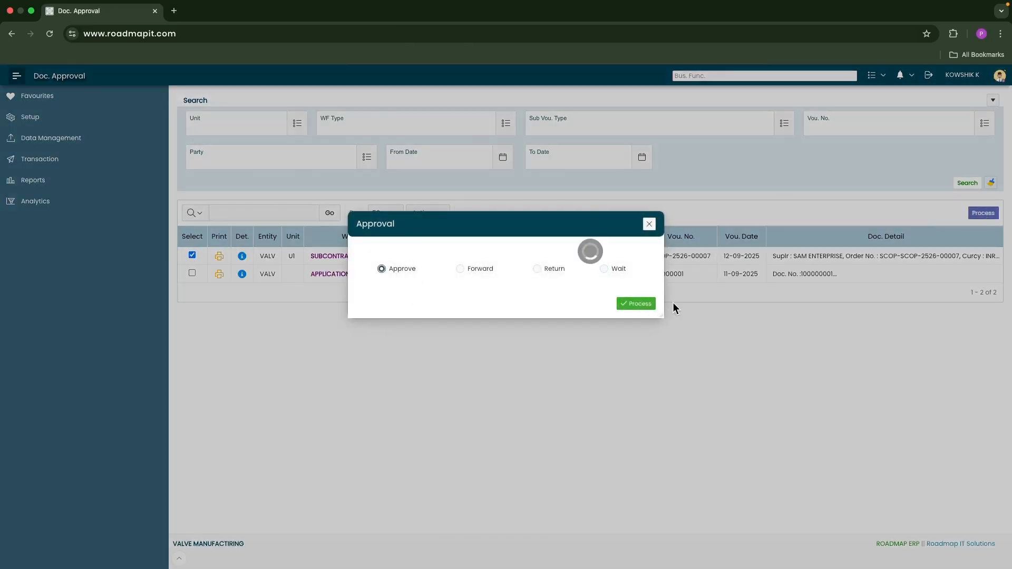
click(642, 305)
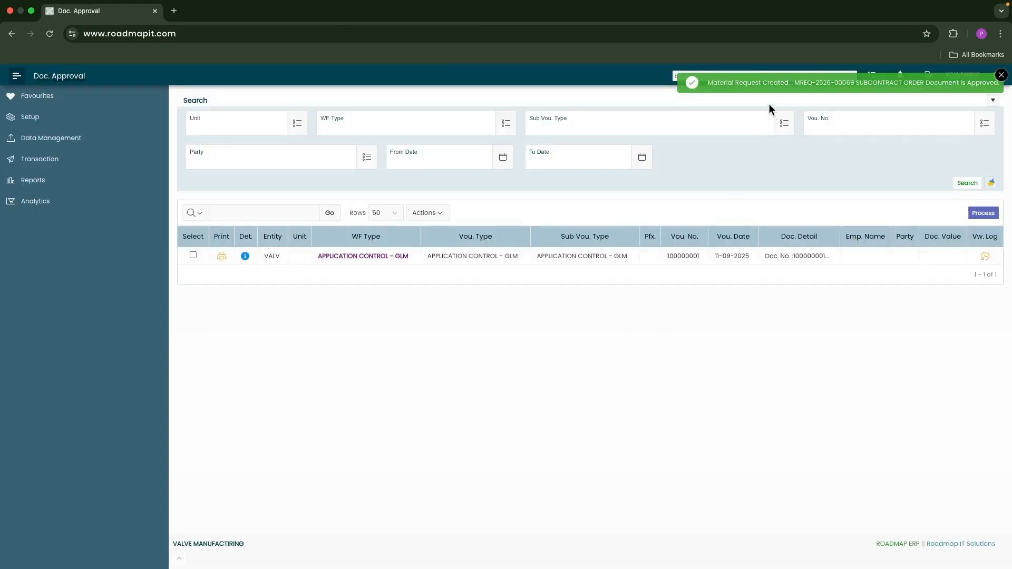
drag(716, 83, 931, 84)
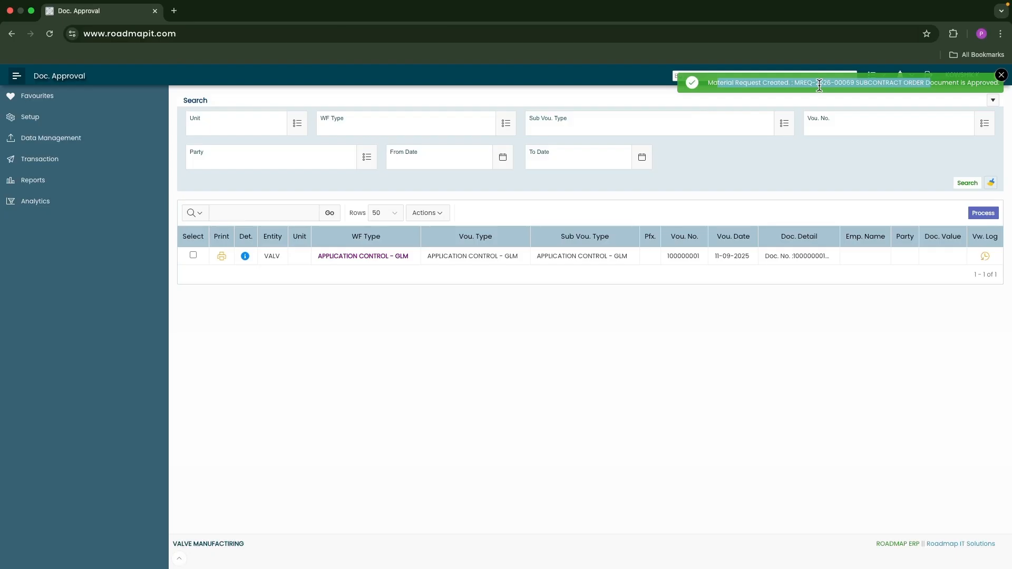
click(1001, 75)
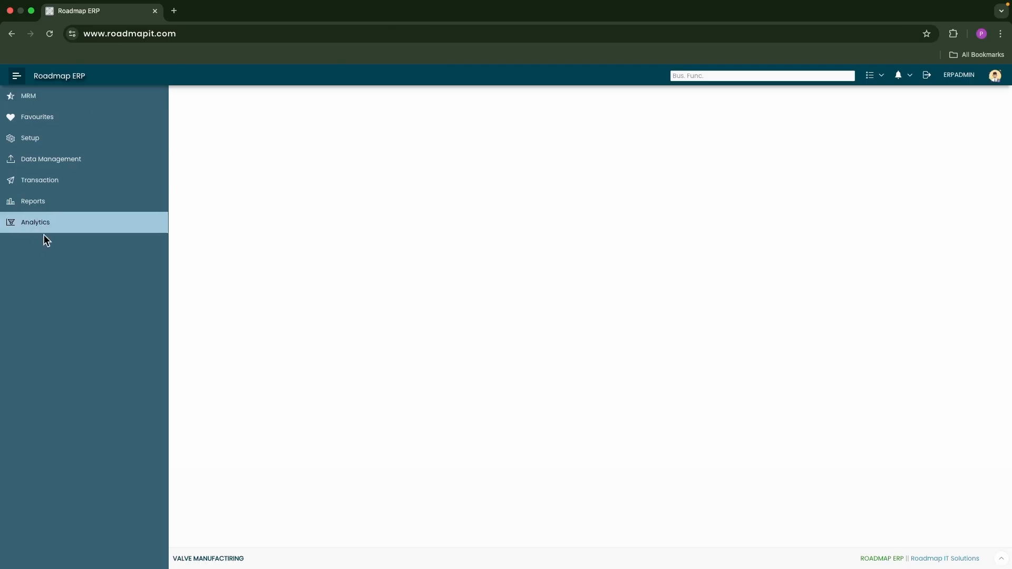
Open the Inventory Material Request transaction and search the request lines by the production order number ending in 66
click(53, 180)
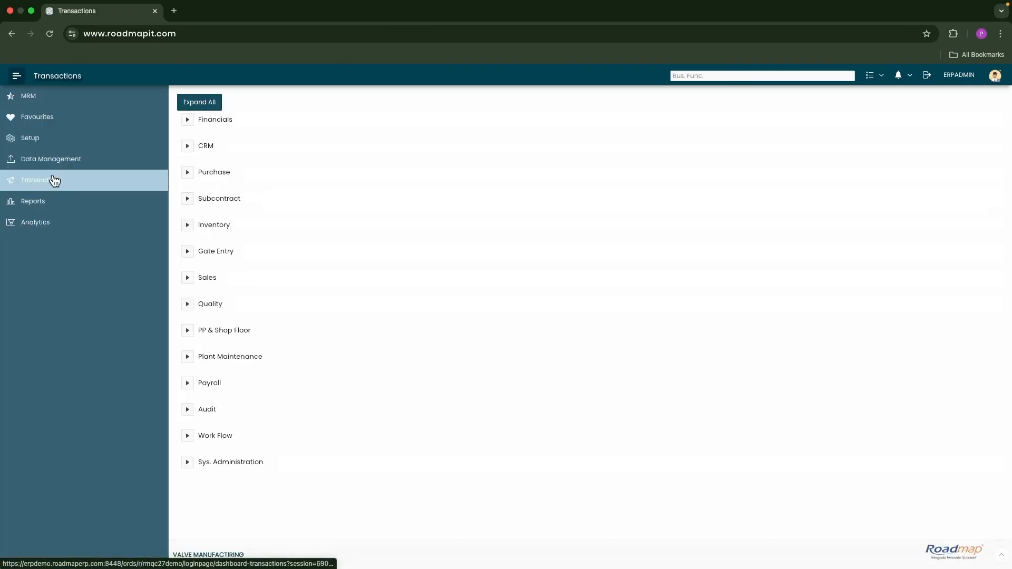
click(188, 226)
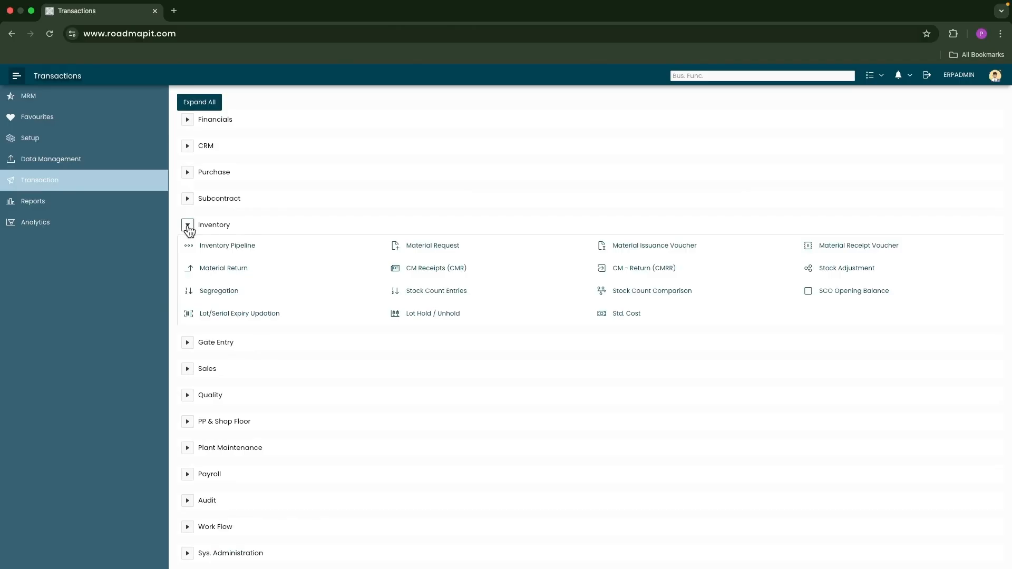
click(443, 248)
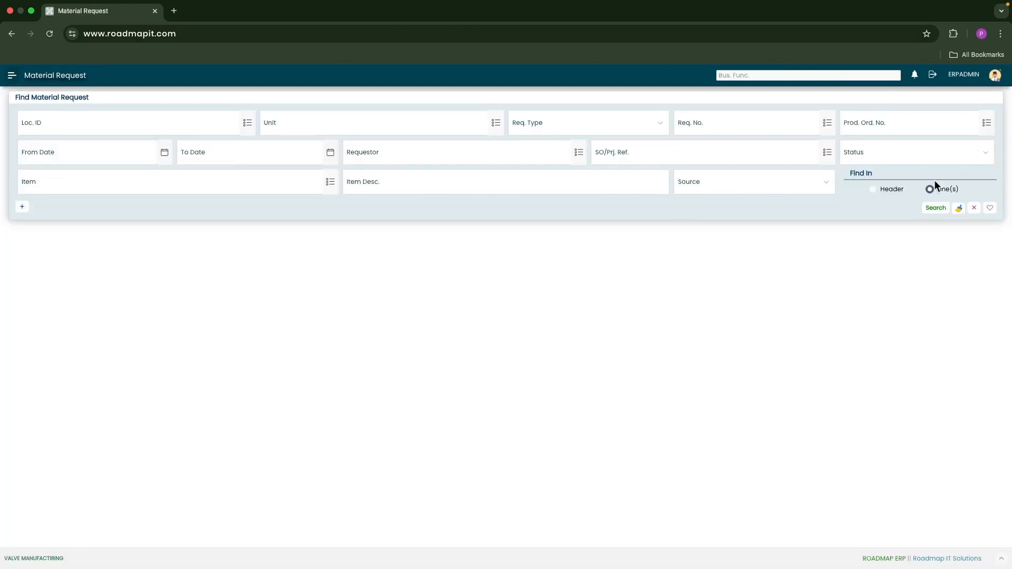
click(986, 123)
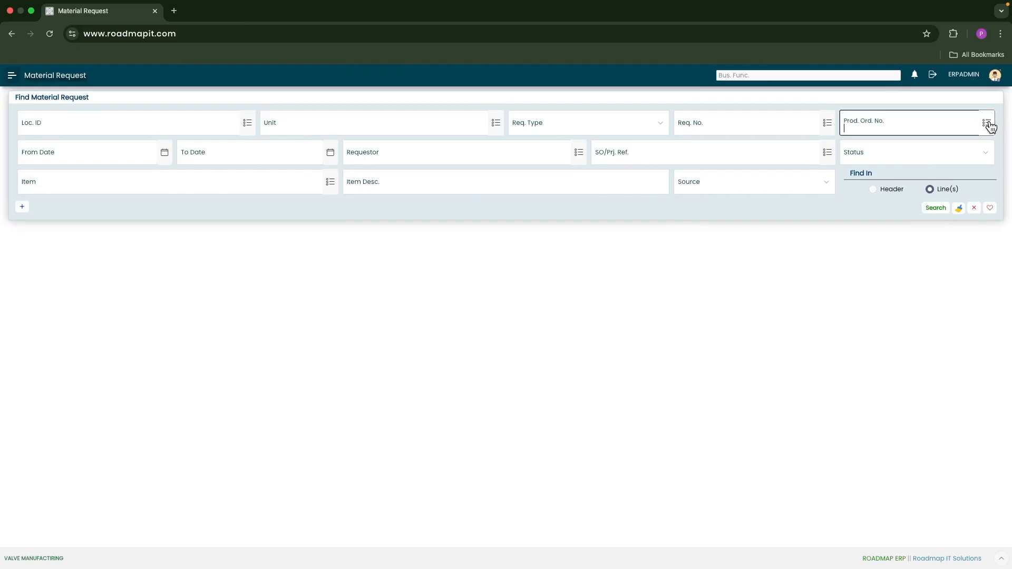
text(66)
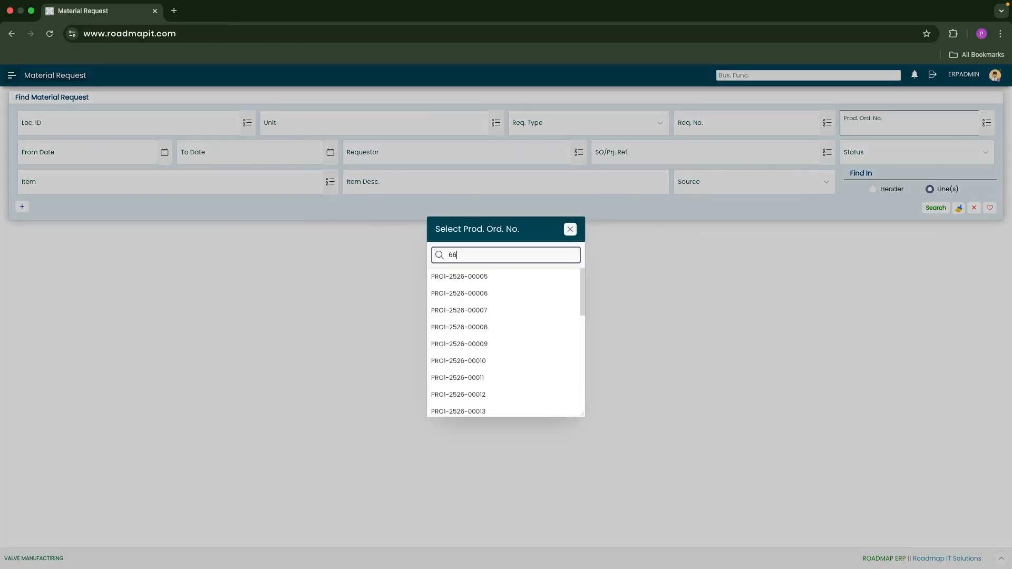
click(477, 280)
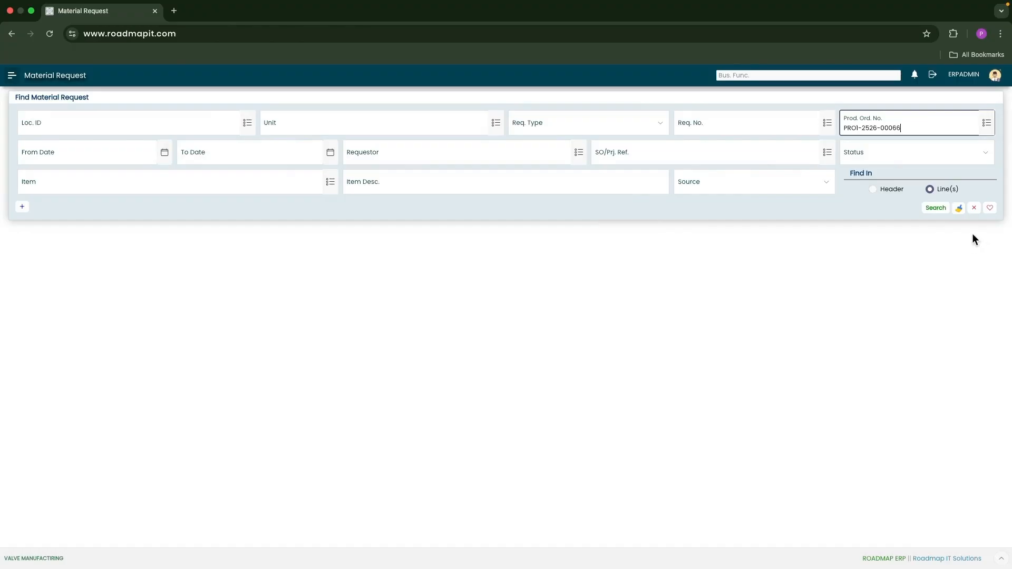
click(937, 212)
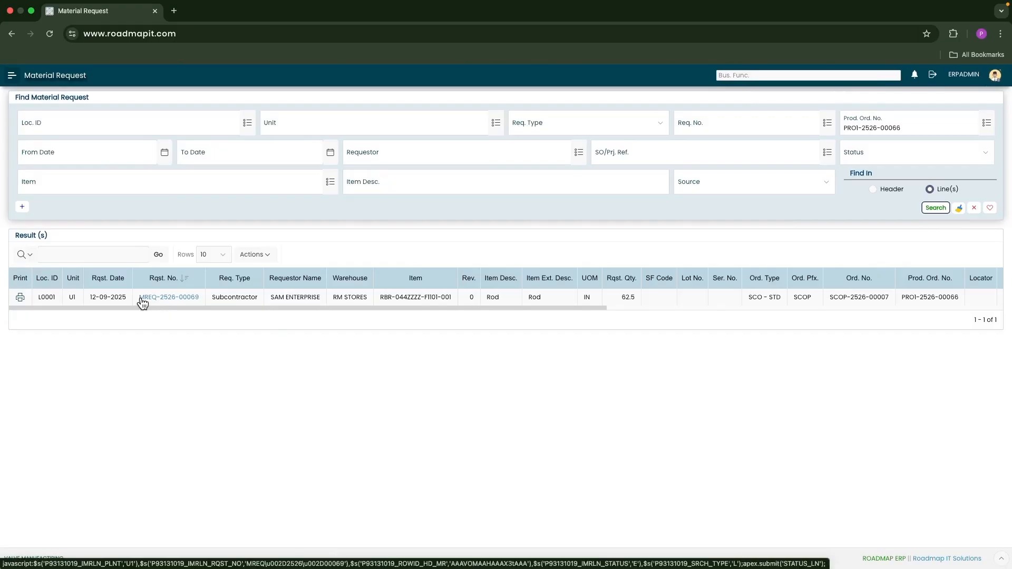
click(796, 298)
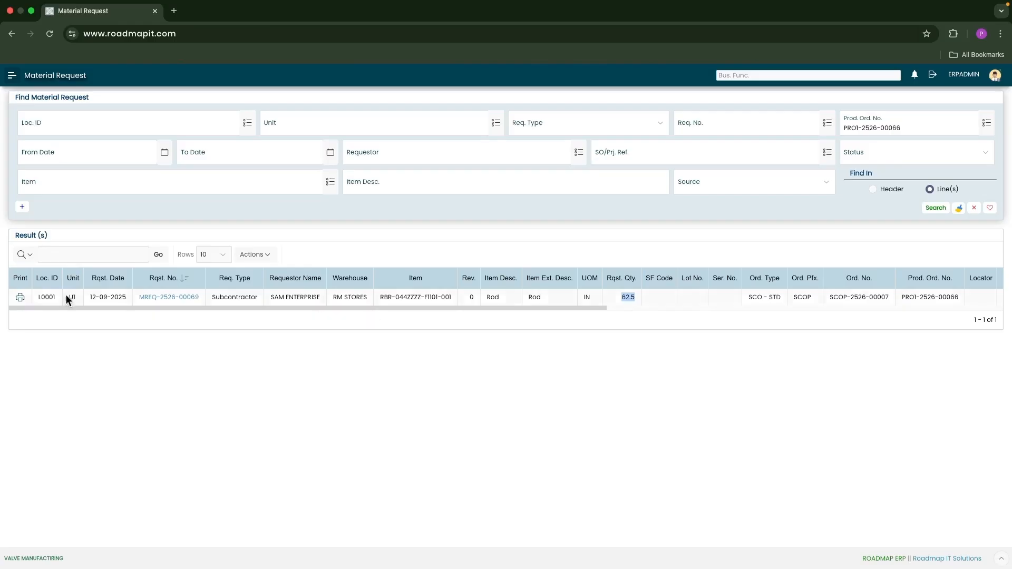
Open the found subcontractor material request and post it, forwarding it for approval with medium priority
click(174, 298)
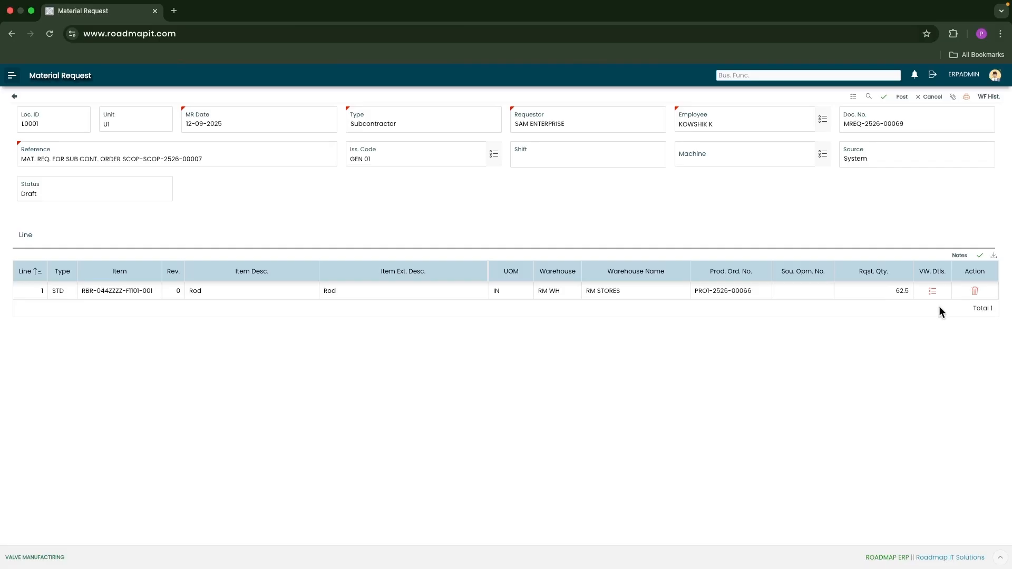
click(901, 97)
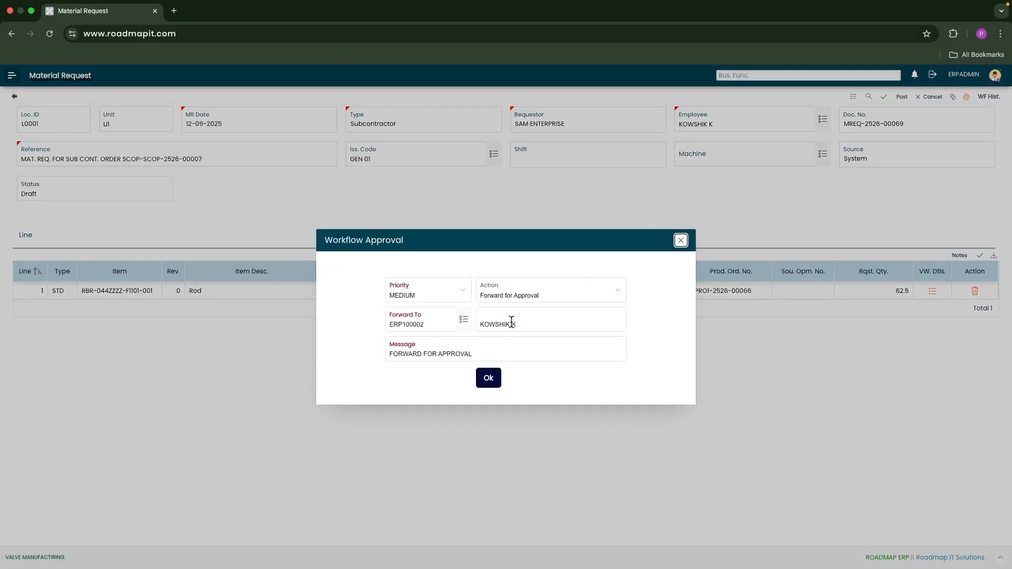
click(486, 383)
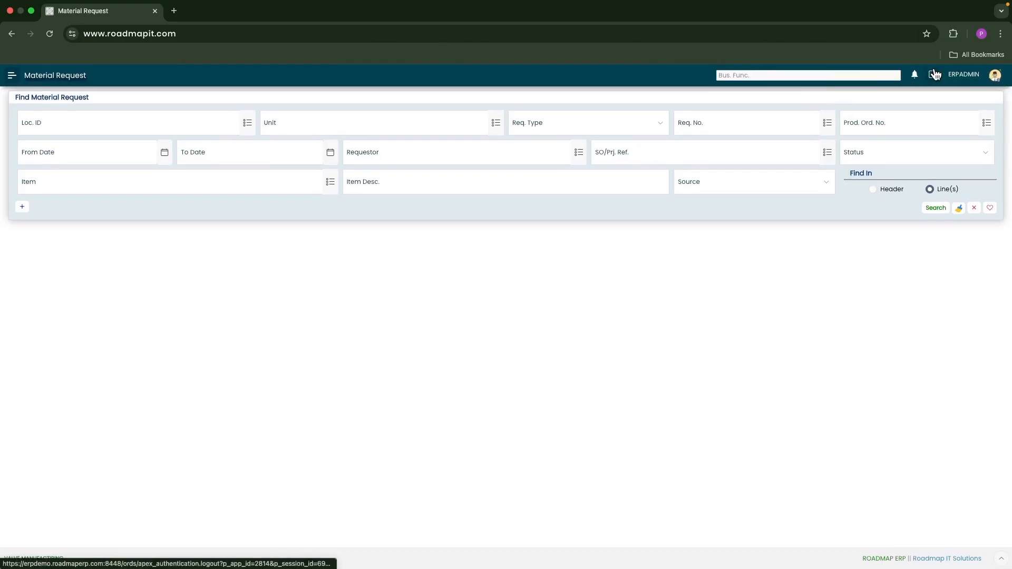
Log out to switch to the approver's account and approve the pending MATERIAL REQUEST document
click(934, 75)
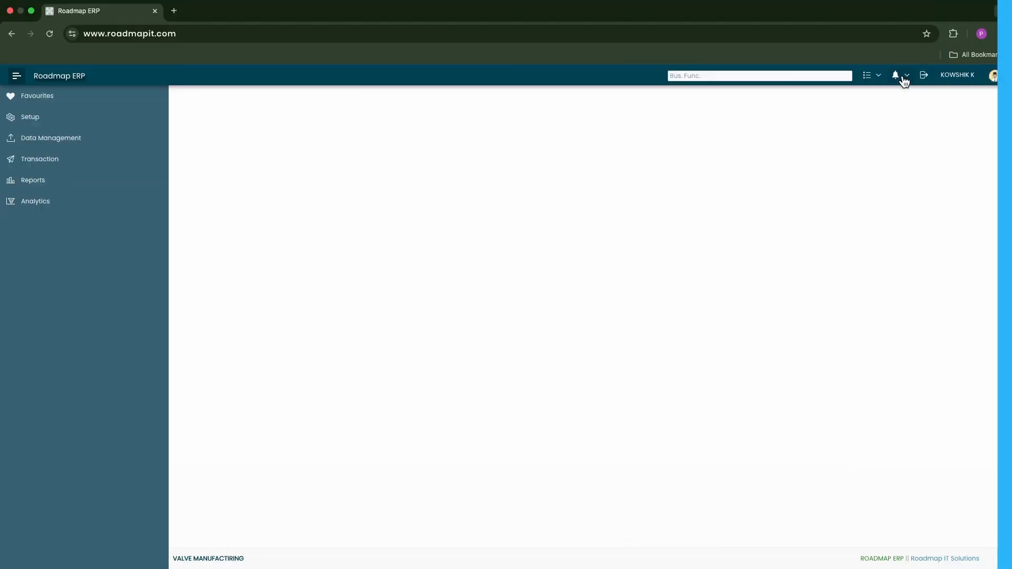
click(905, 82)
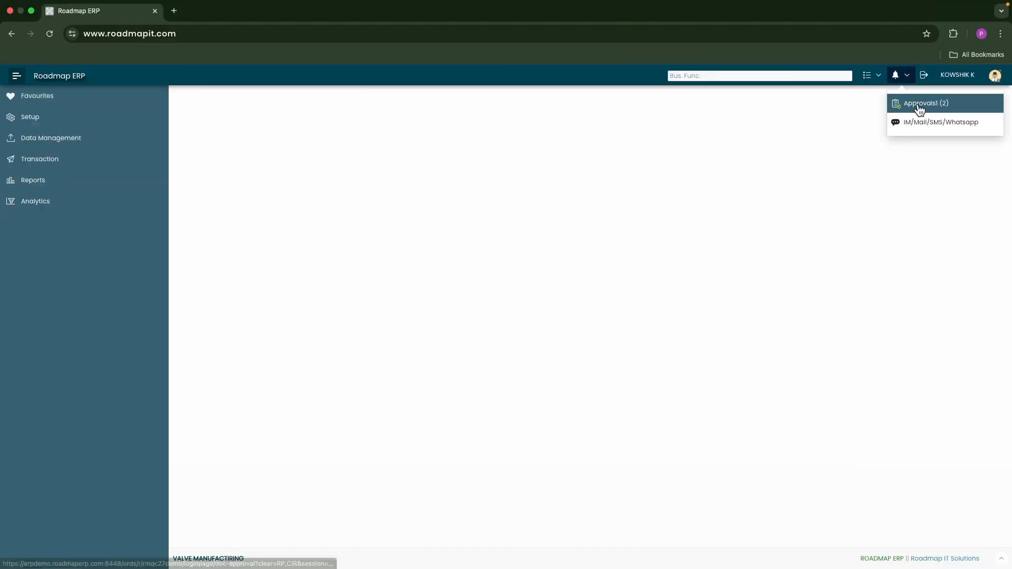
click(917, 106)
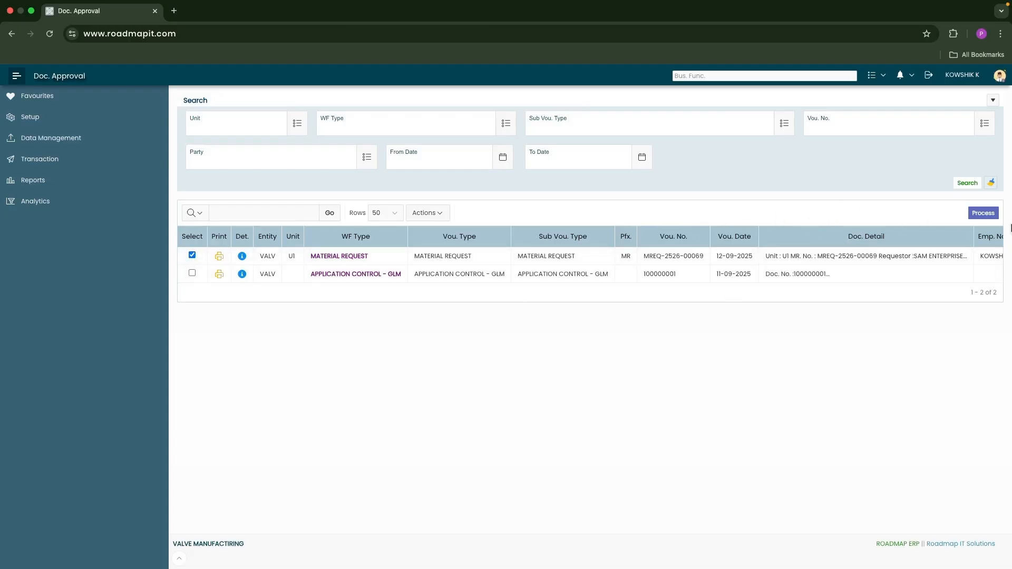
click(991, 214)
click(404, 274)
click(632, 305)
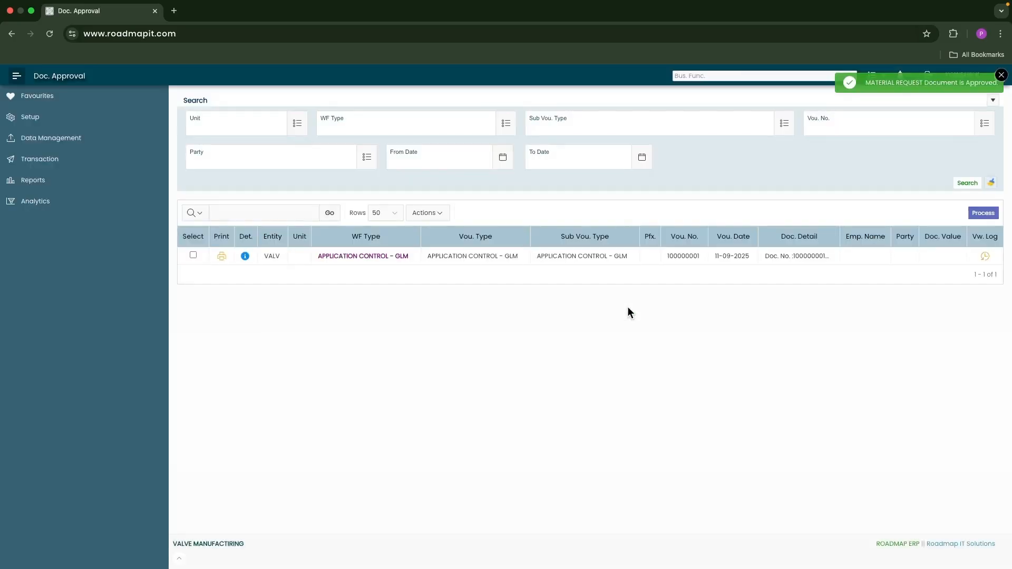
Log out of the approver's account and open the Inventory Material Issuance Voucher transaction from the administrator account
click(928, 77)
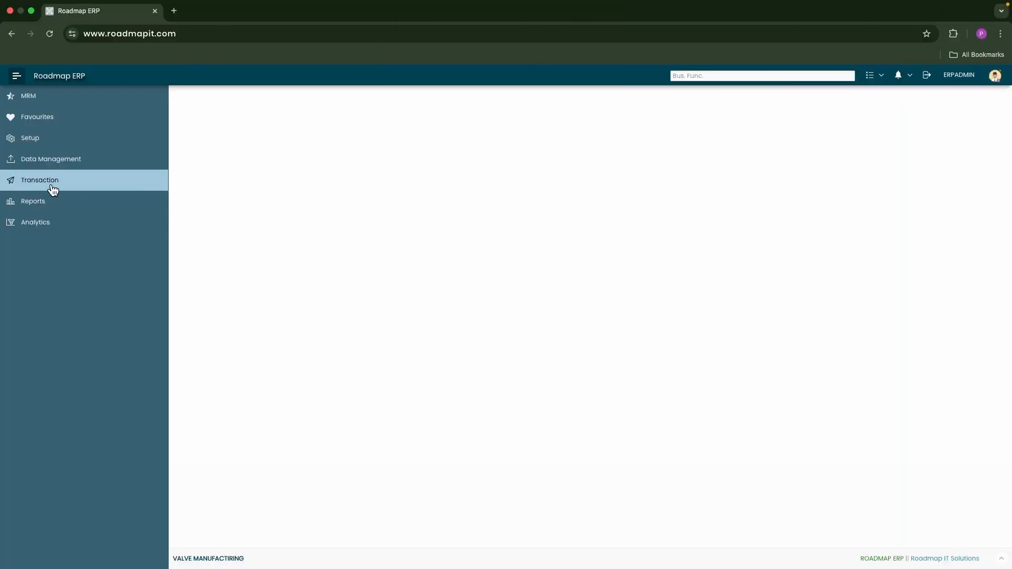
click(53, 188)
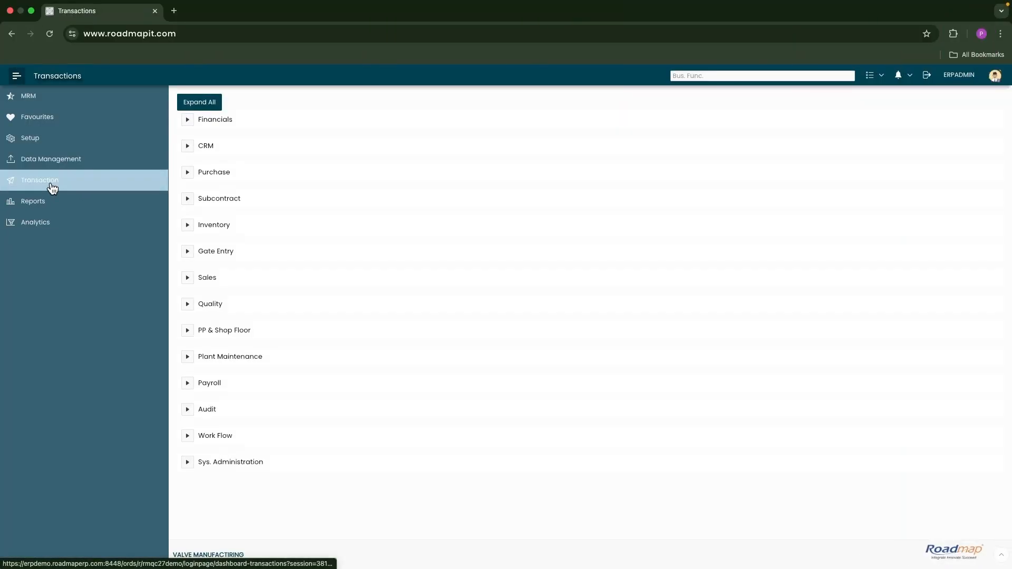
click(188, 226)
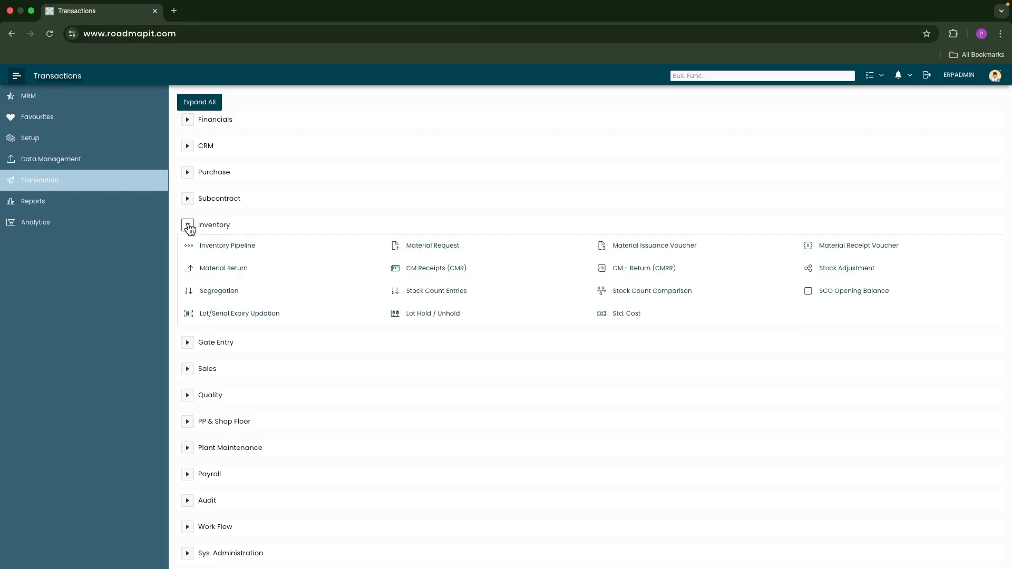
click(665, 251)
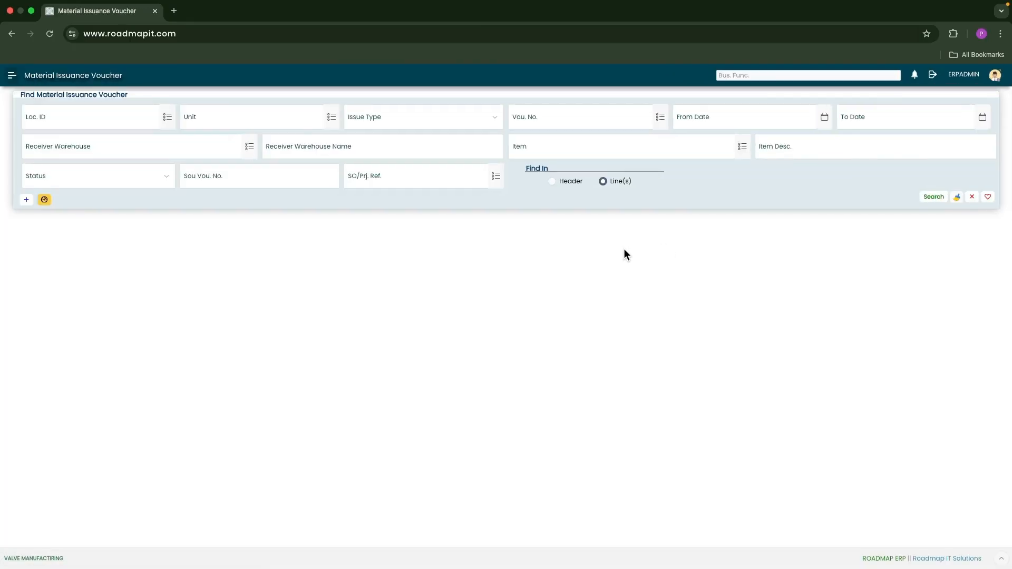
List the pending material request lines for issuance and search them by the production order number ending in 66
click(44, 200)
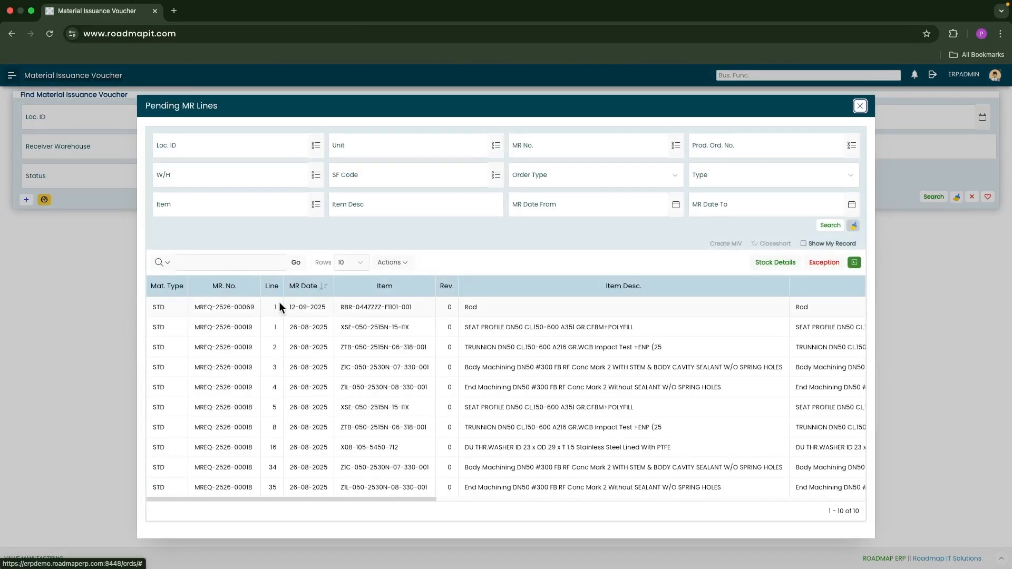
click(847, 147)
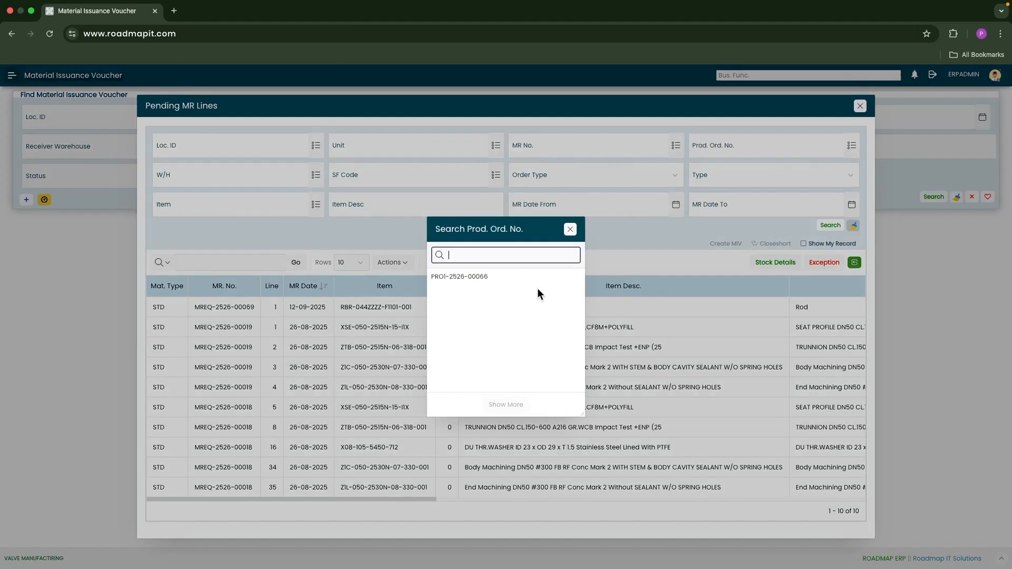
click(472, 277)
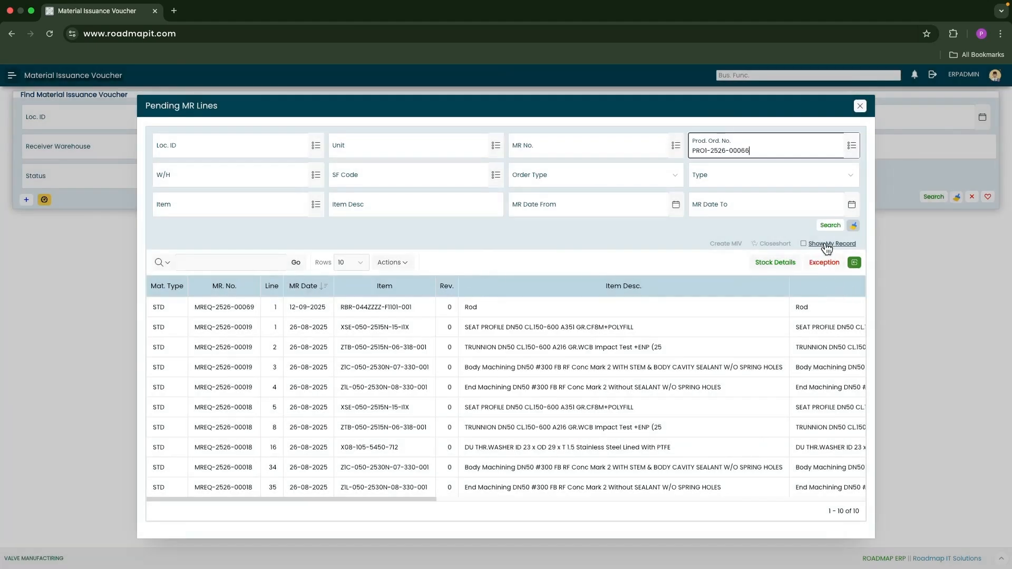
click(830, 225)
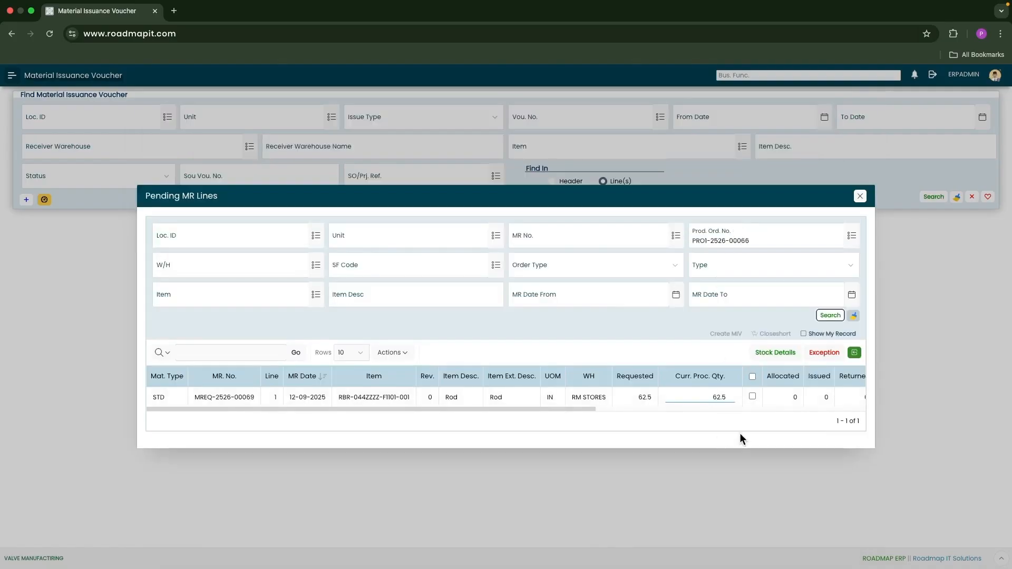
Select the found Rod request line and create a material issuance voucher from it, confirming the creation
drag(634, 394, 650, 396)
drag(575, 407, 539, 410)
drag(587, 409, 863, 407)
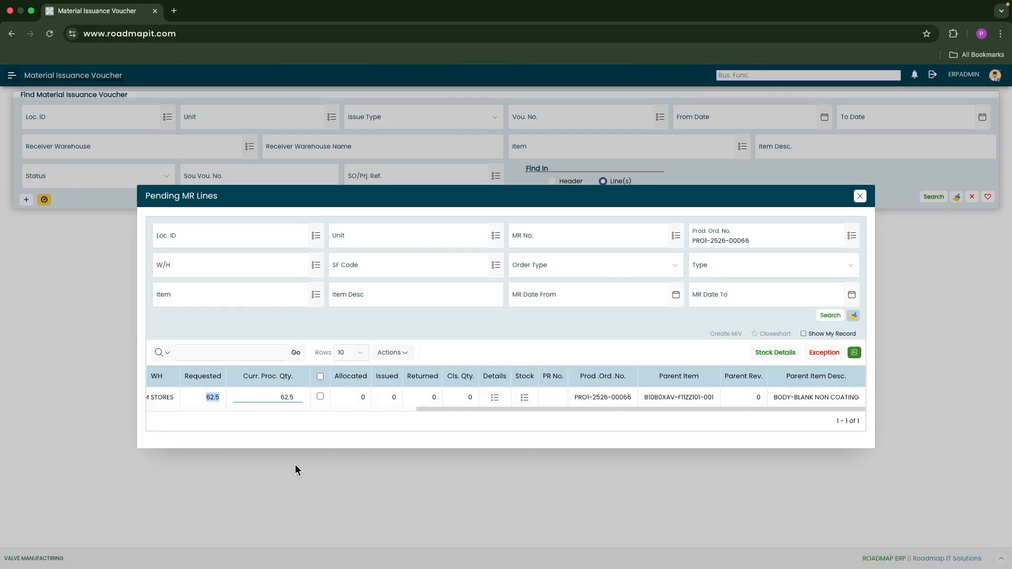
click(320, 396)
click(722, 334)
click(603, 318)
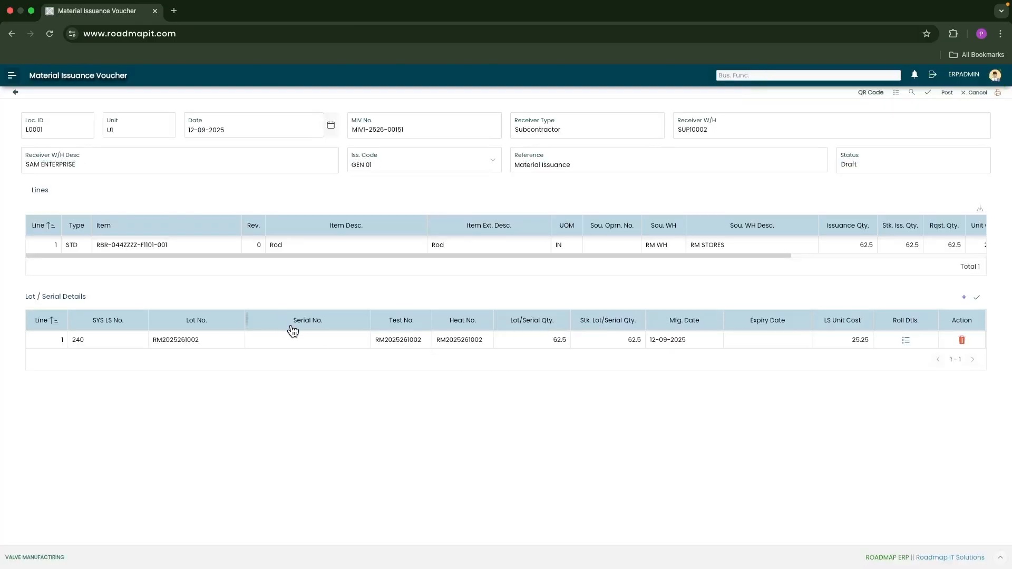
Check the receiver type and lot details of the draft material issuance voucher, and post it
drag(572, 128, 510, 129)
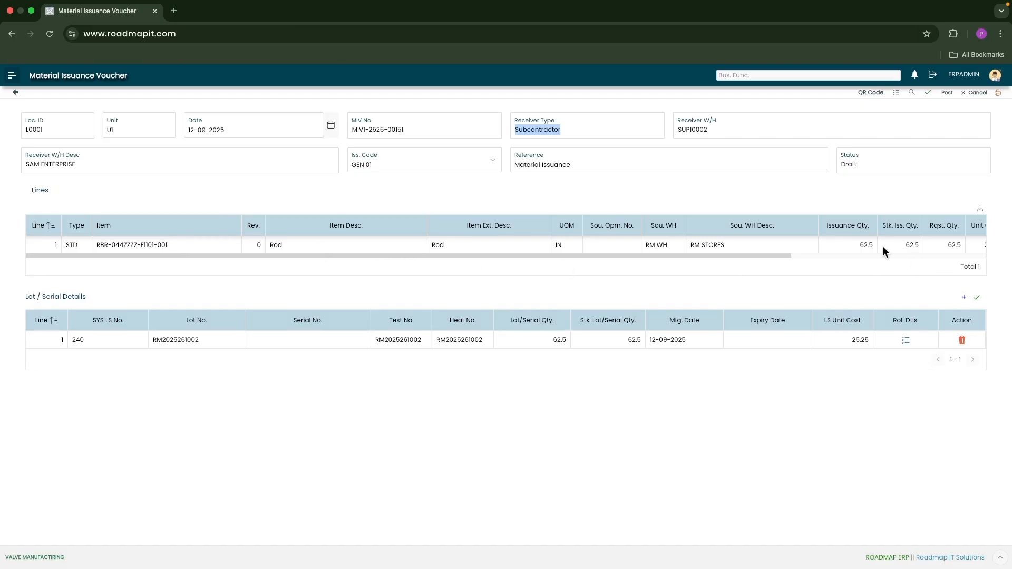
click(183, 340)
click(946, 94)
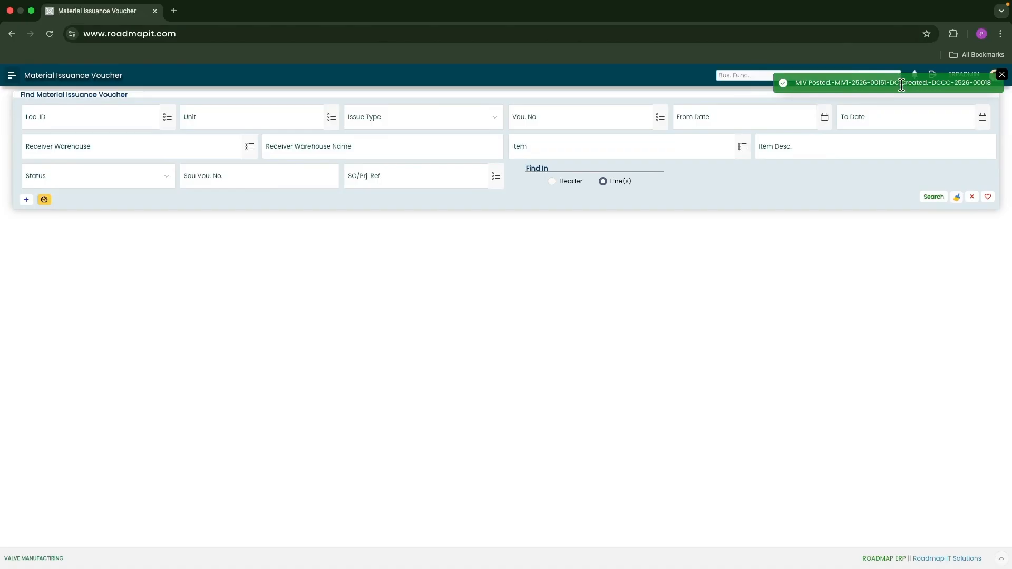
drag(889, 83, 991, 85)
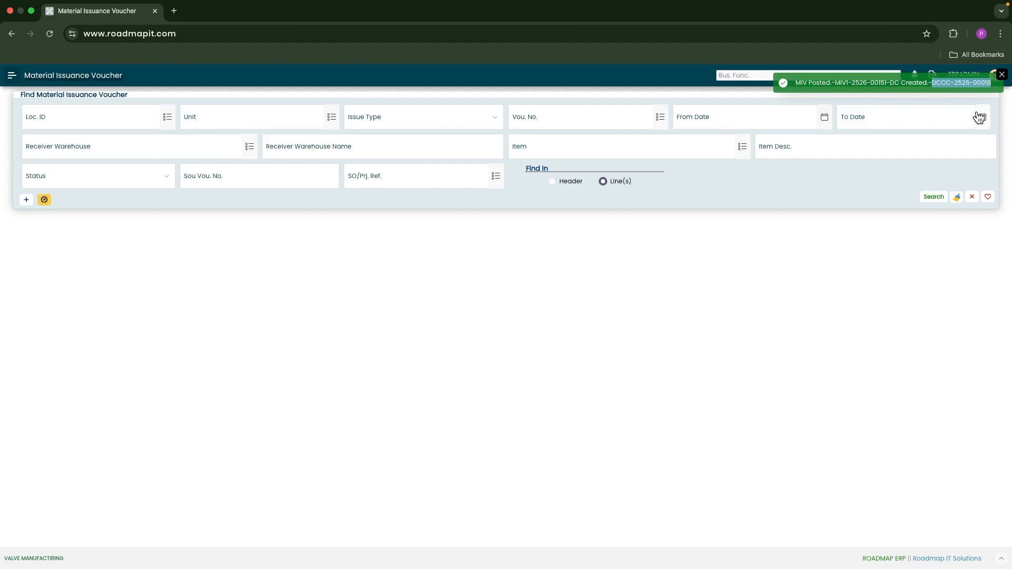
click(948, 92)
Open the Delivery Challan transaction of the Gate Entry module
click(13, 78)
click(50, 186)
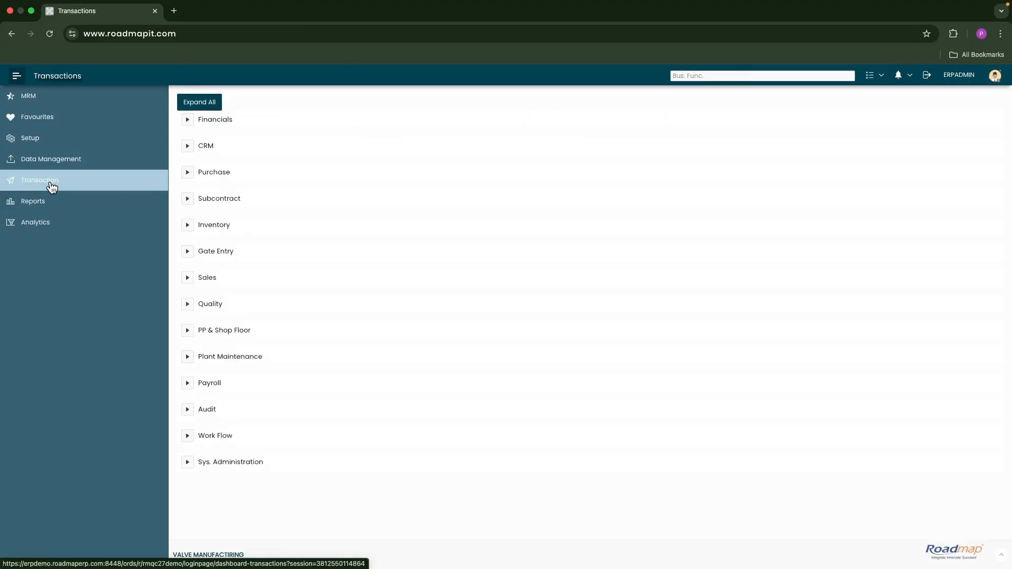
click(187, 251)
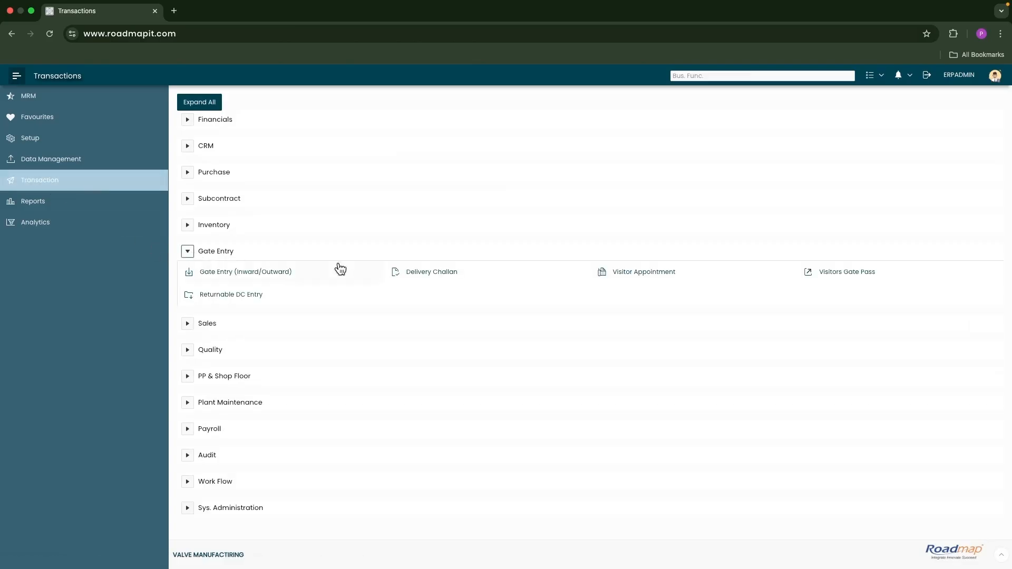
click(441, 274)
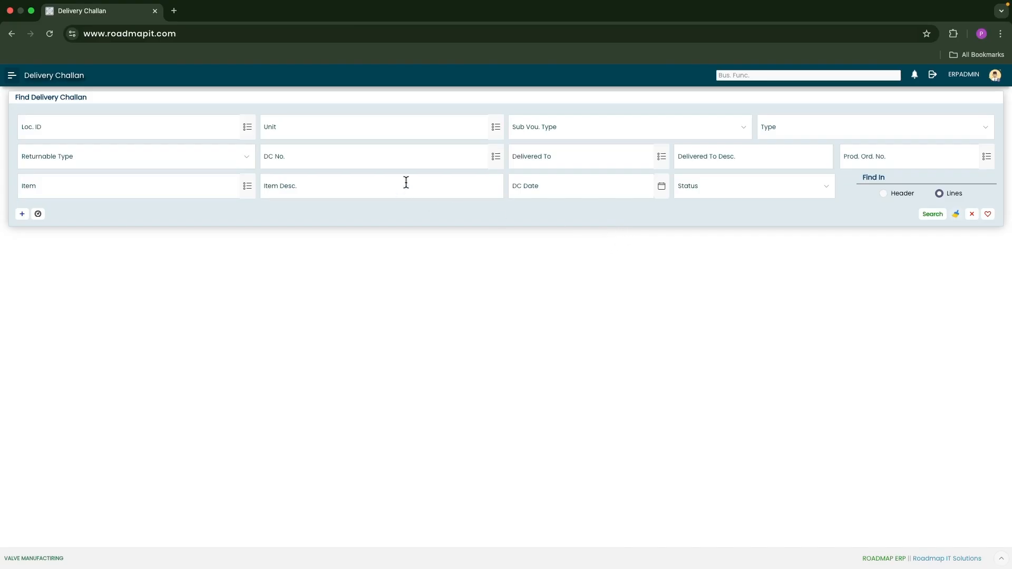
Search for the delivery challan whose DC number ends in 0018 and check its line details through to the status
click(496, 158)
text(0018)
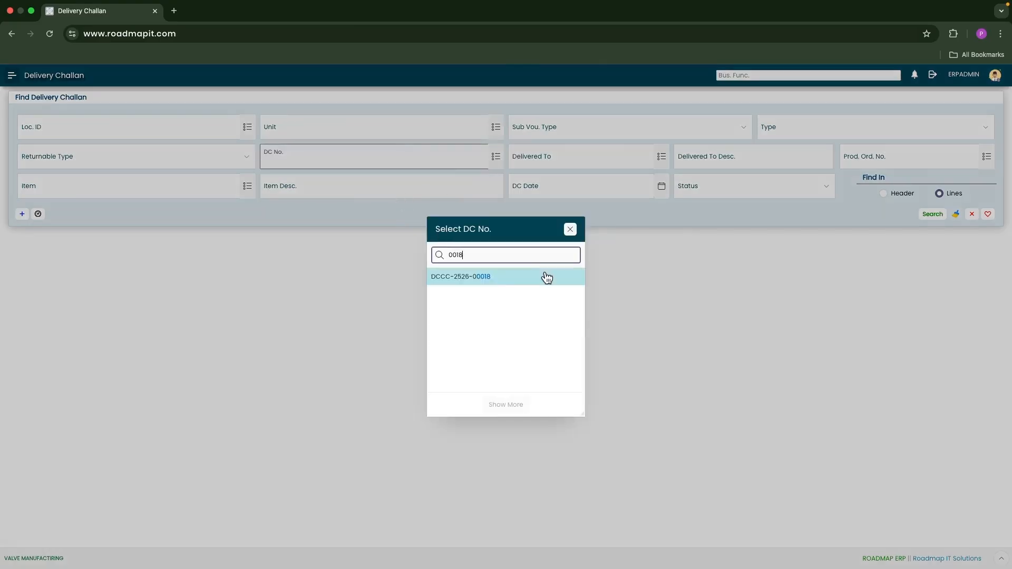
click(517, 275)
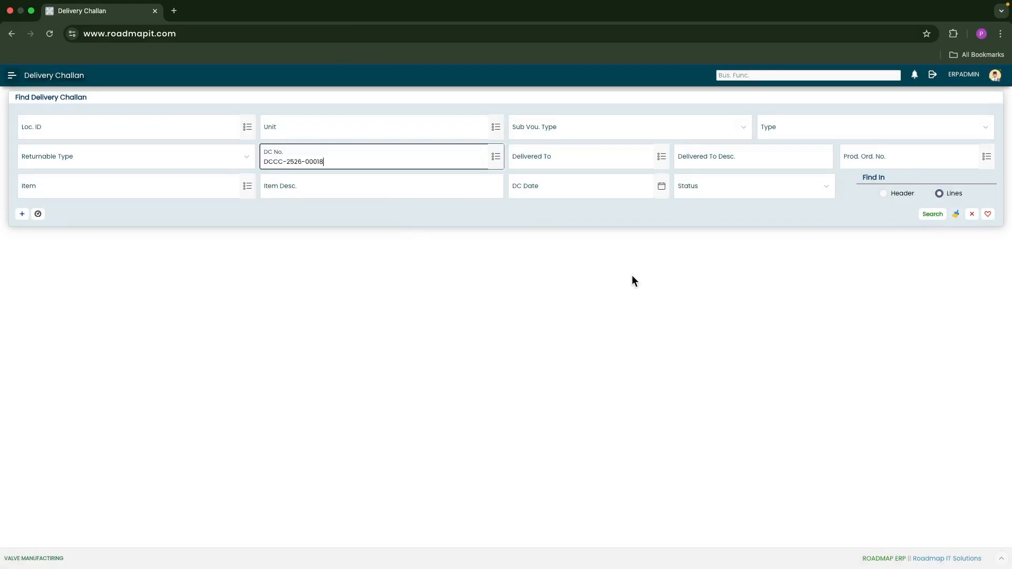
click(932, 213)
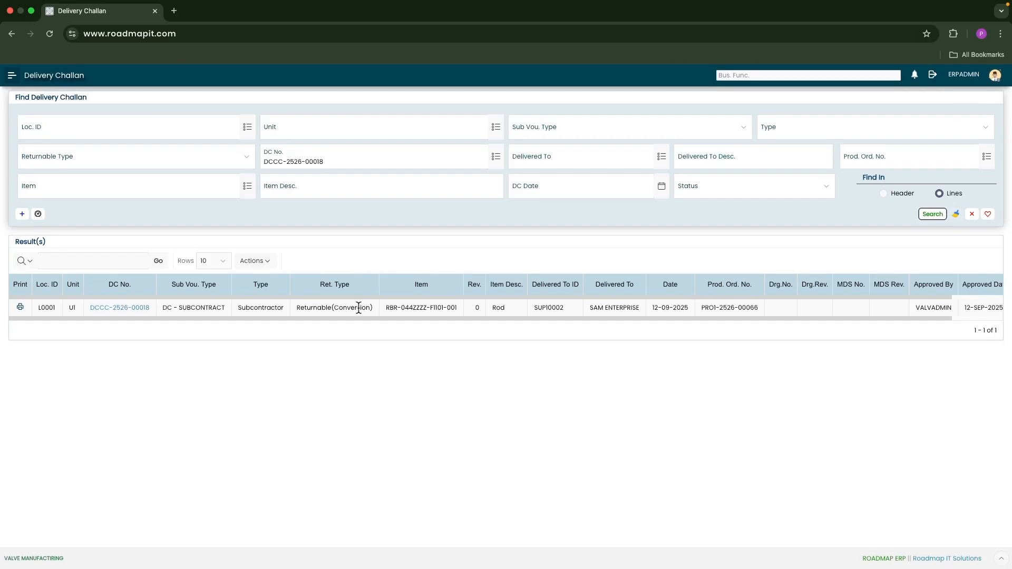
scroll(358, 308, down, 1)
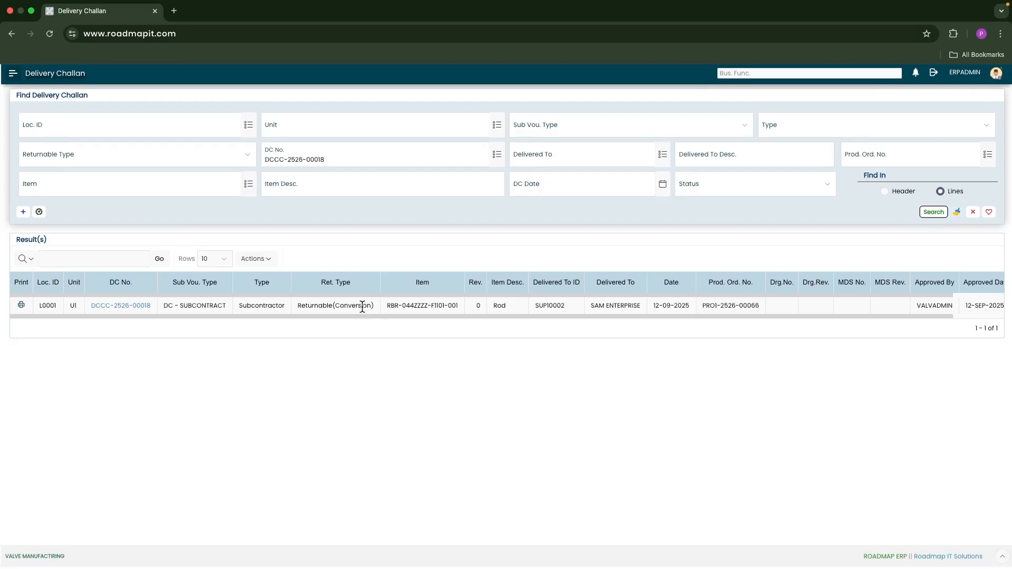
scroll(362, 308, up, 1)
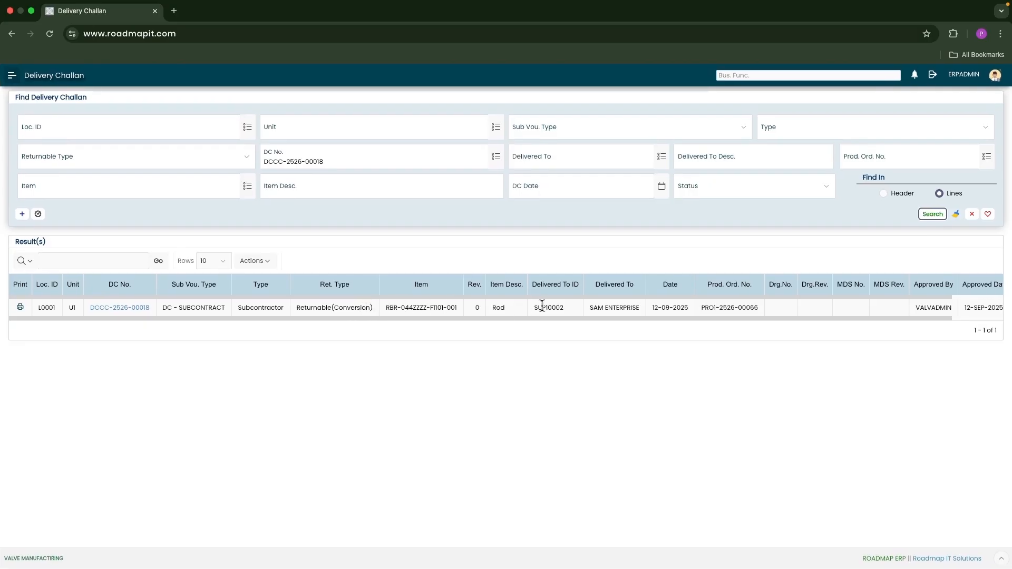
click(579, 308)
drag(761, 318, 906, 318)
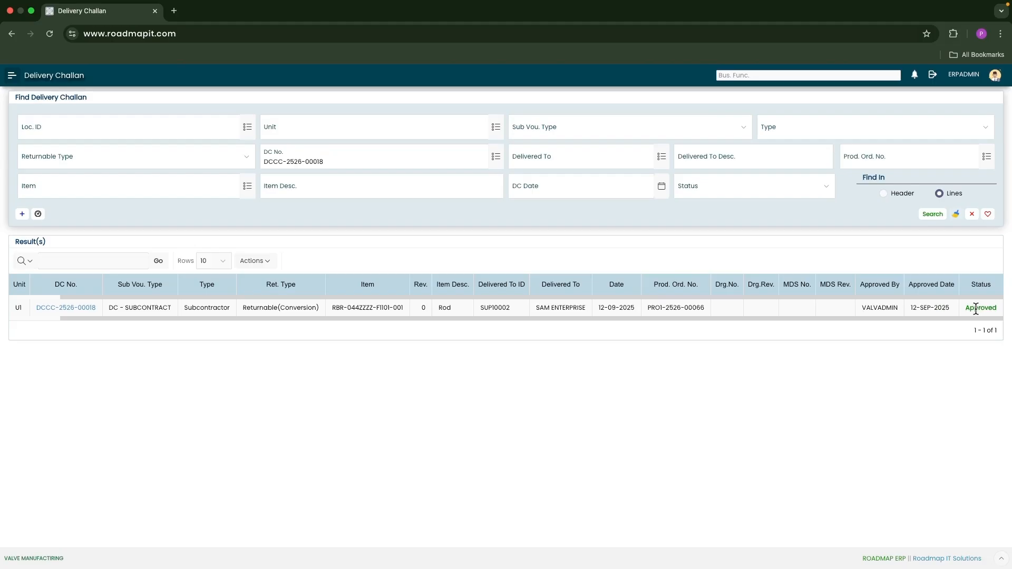
Open the Subcontract GRN SCO transaction and list the pending subcontract orders available for creating a GRN
click(12, 75)
click(41, 180)
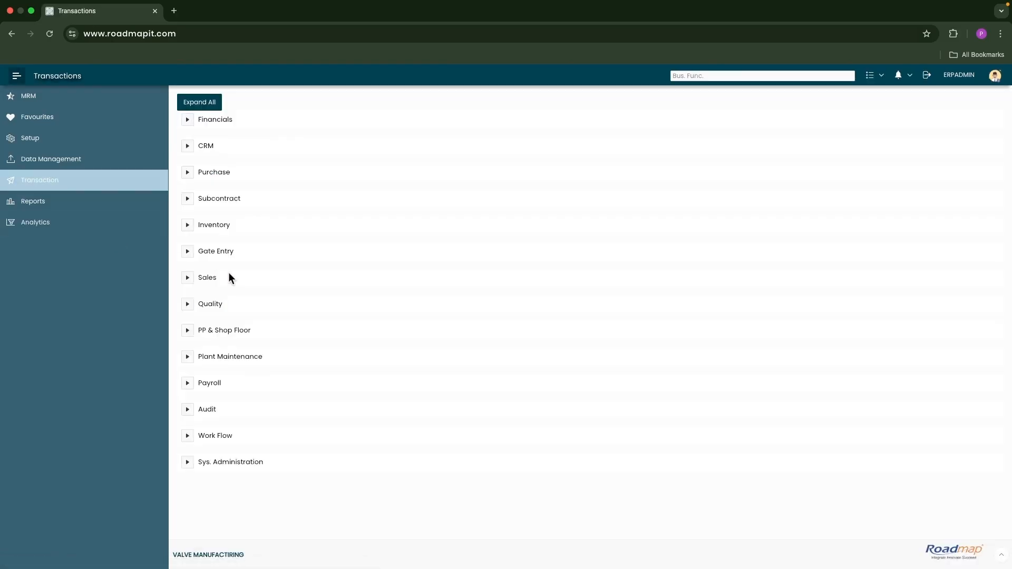
click(187, 199)
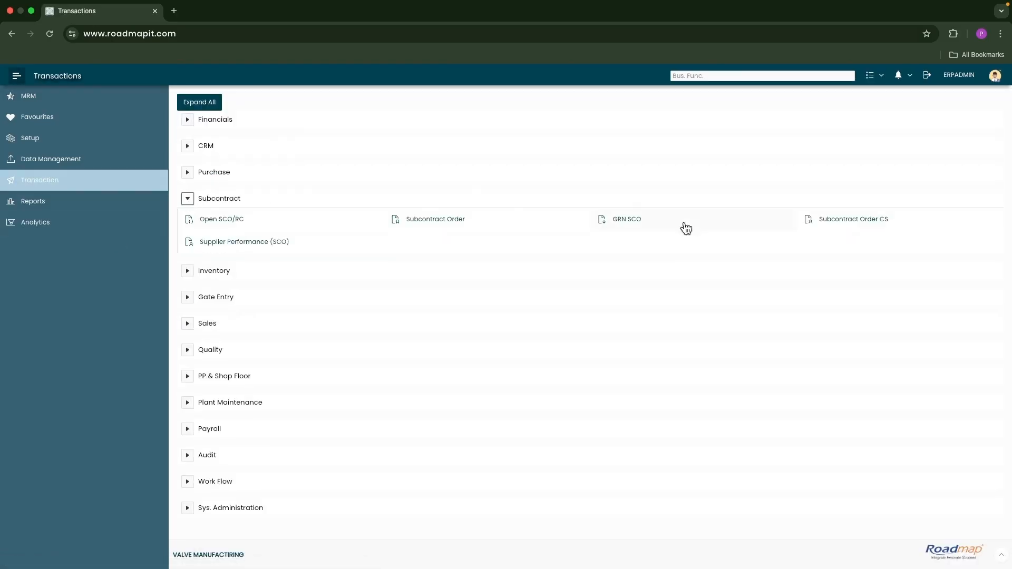
click(626, 222)
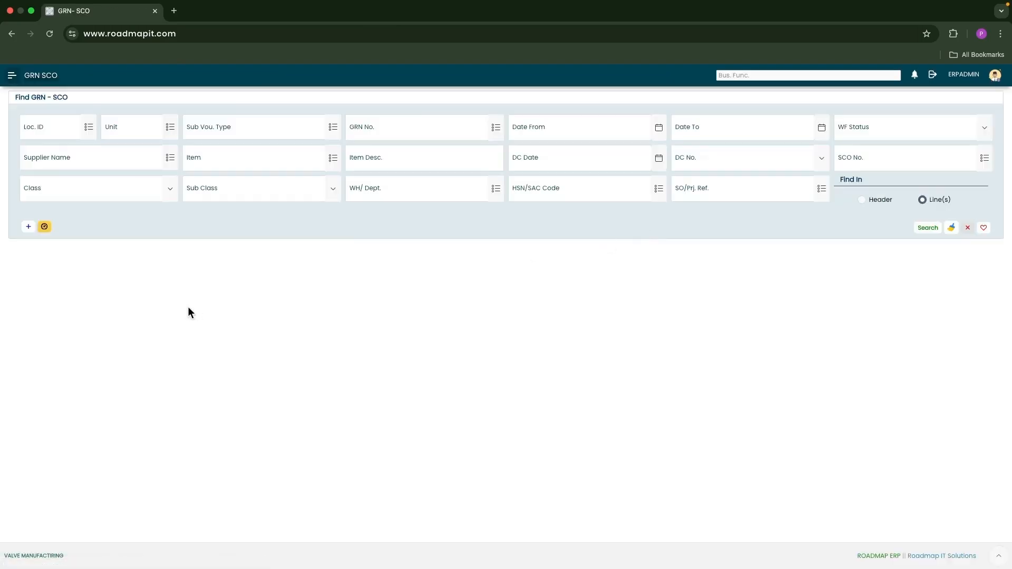
click(45, 226)
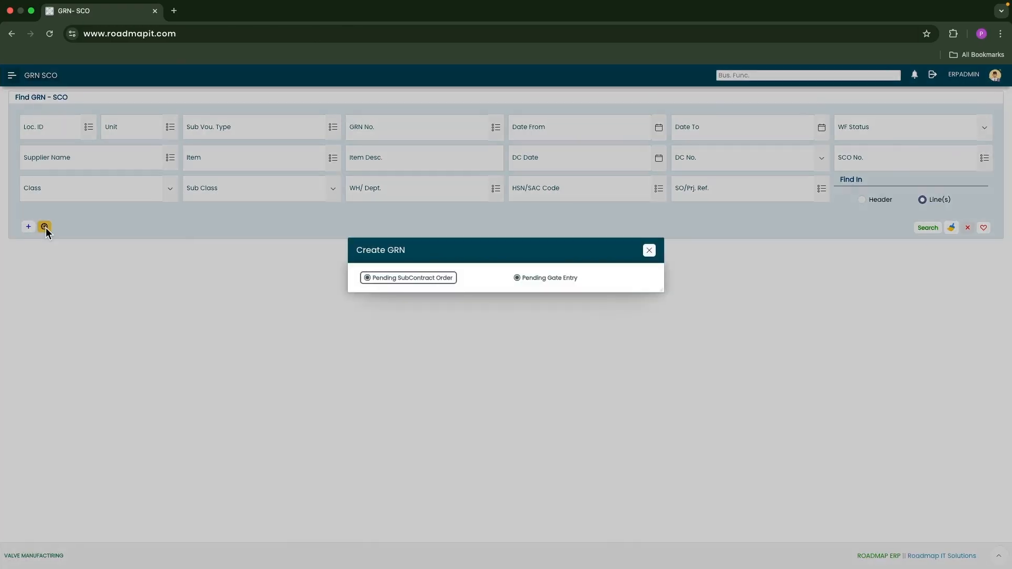
click(405, 278)
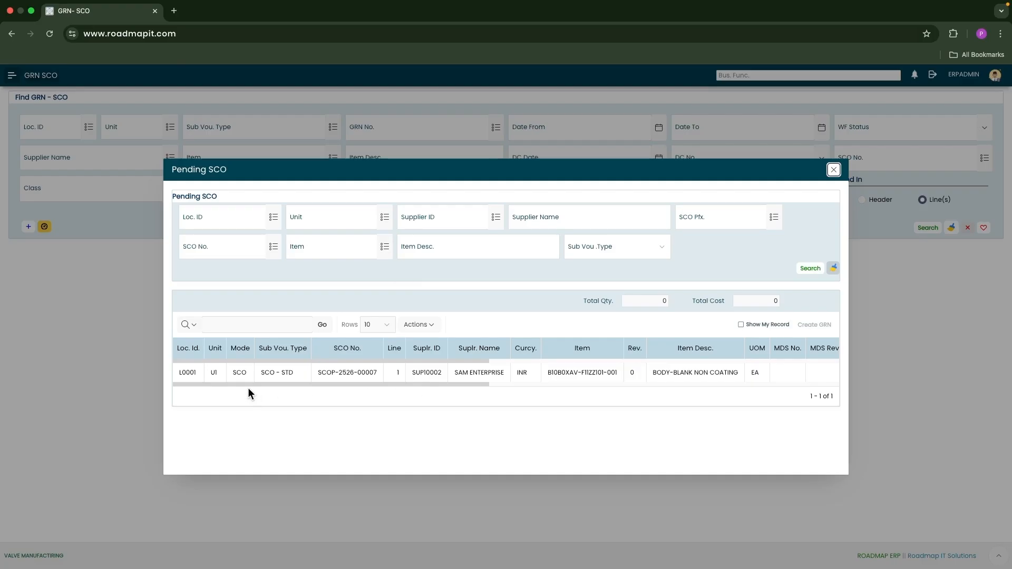
Examine the pending subcontract order's SCO number, order and balance quantities, and its PR, UP, SDS, CS and US quantity fields
drag(315, 372, 379, 374)
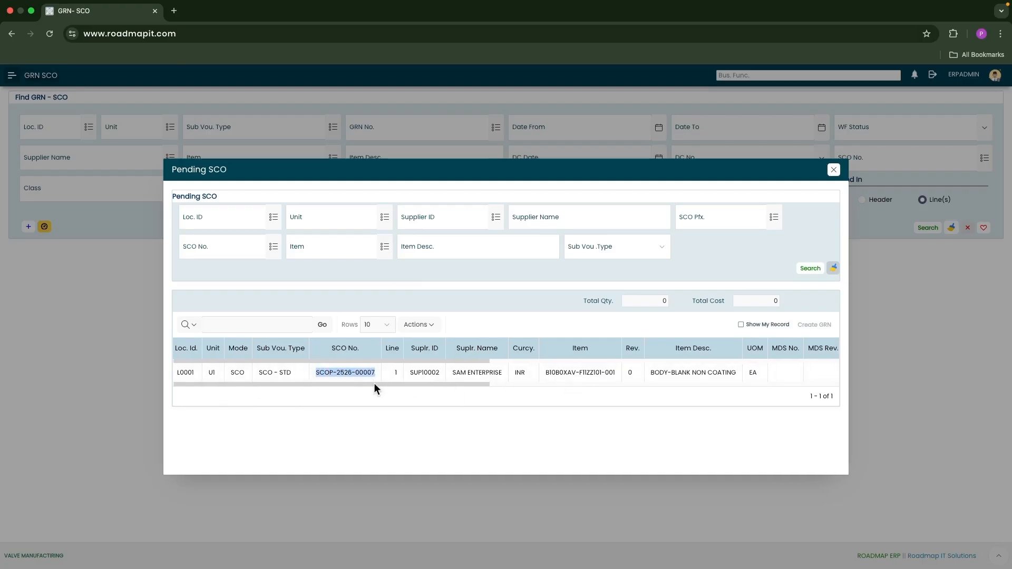
drag(455, 384, 700, 389)
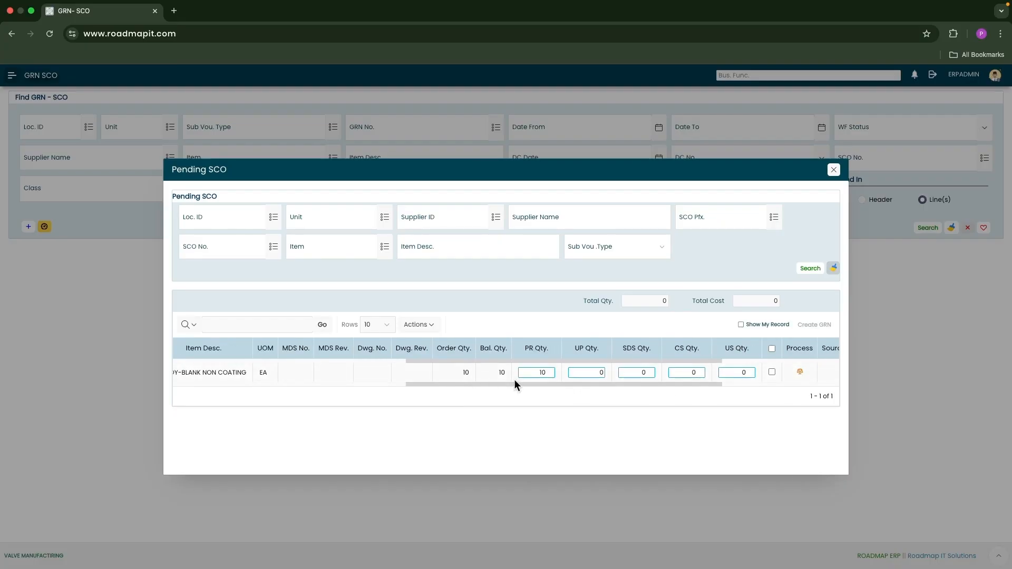
click(535, 374)
drag(535, 374, 545, 374)
drag(720, 385, 726, 385)
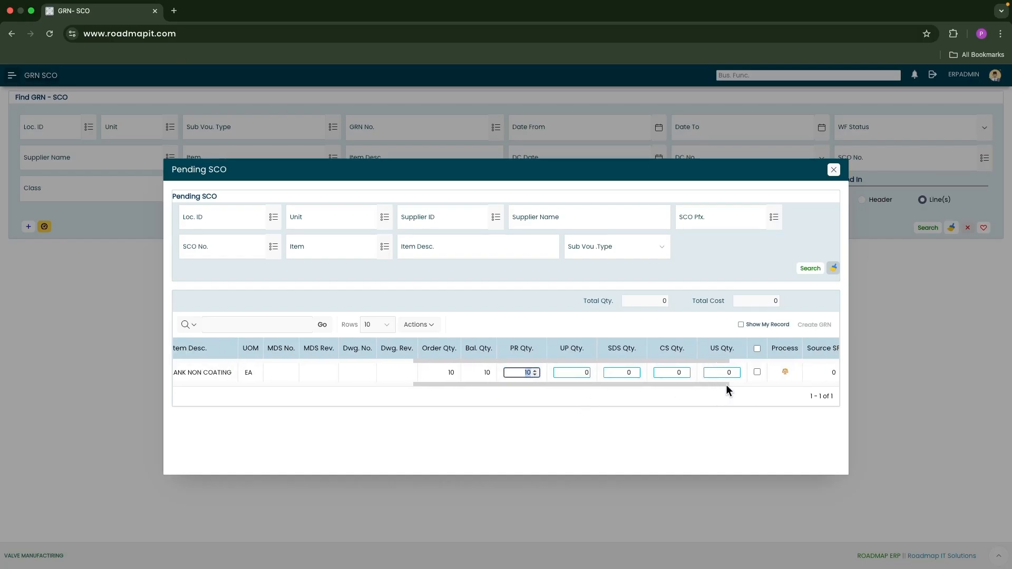
click(509, 375)
scroll(518, 373, right, 2)
click(503, 402)
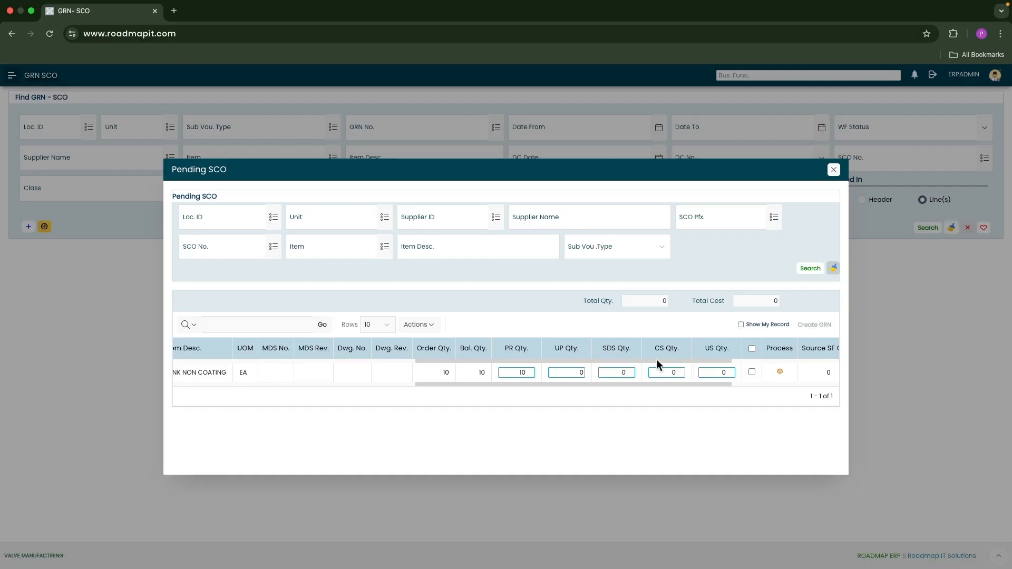
scroll(707, 356, left, 1)
scroll(708, 356, right, 2)
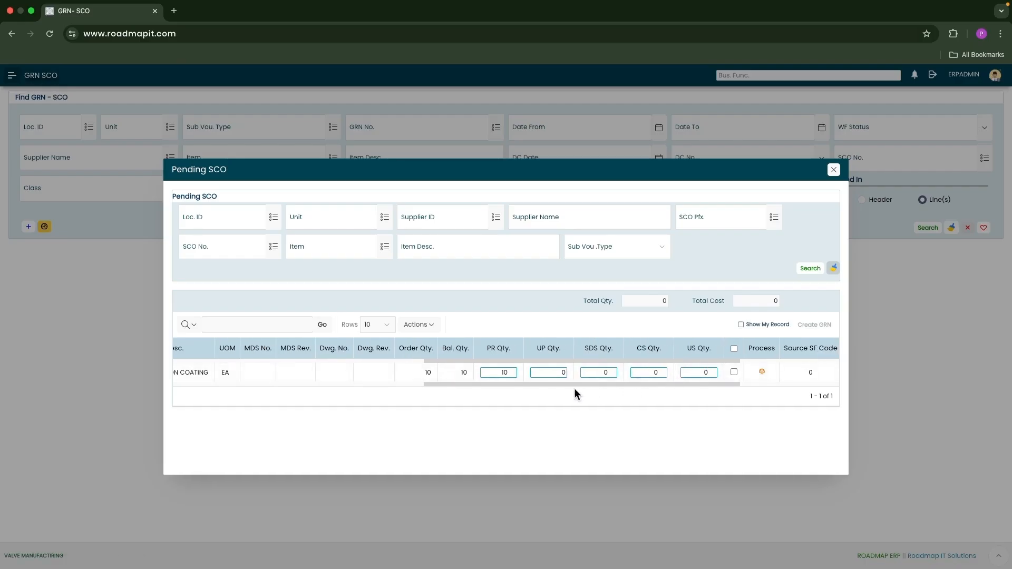
scroll(745, 373, left, 2)
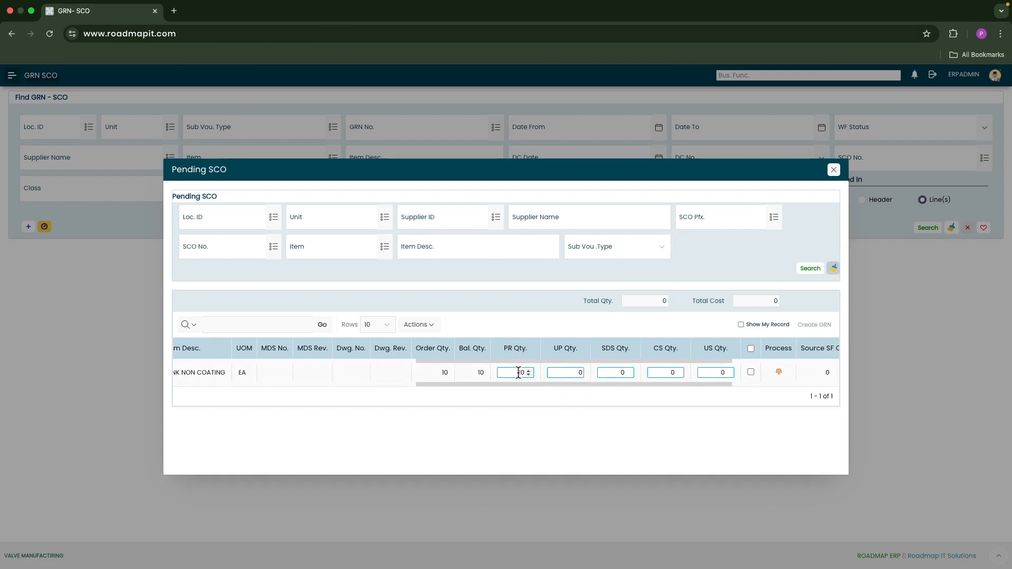
Select the pending BODY-BLANK NON COATING line for receipt and view its process and QC requirement details
click(750, 373)
click(778, 374)
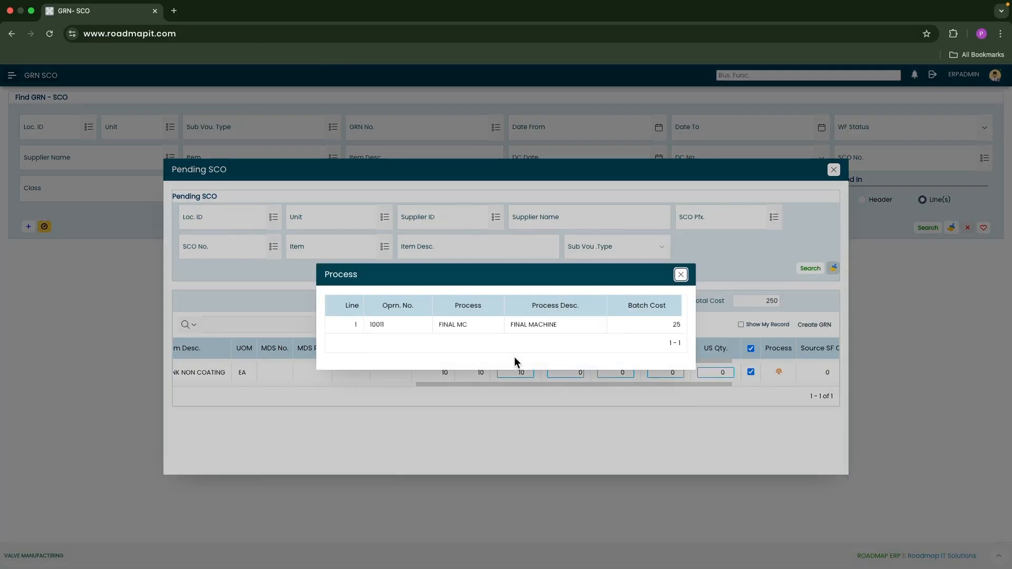
click(681, 275)
drag(681, 384, 759, 383)
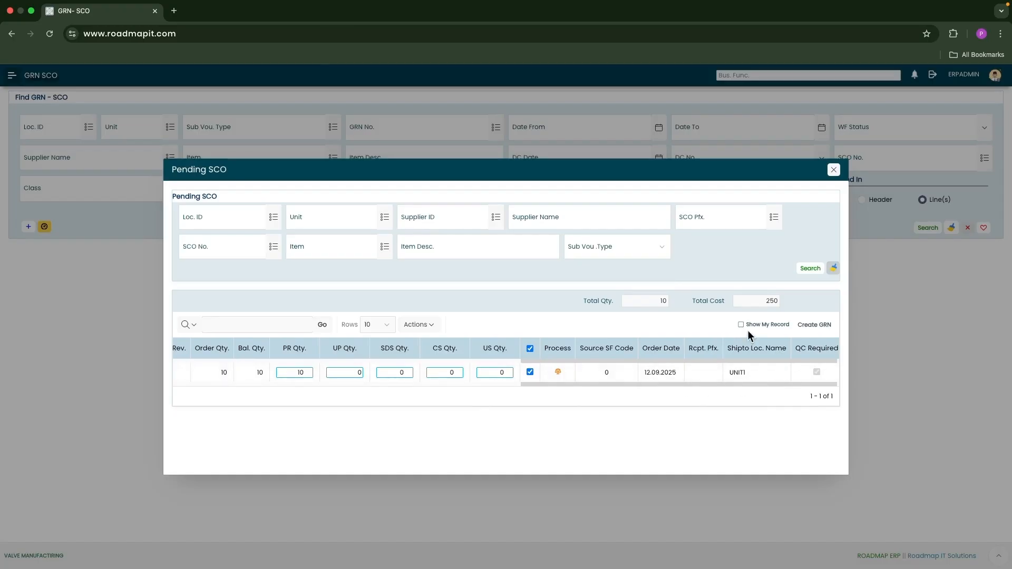
Create the GRN with supplier bill number sco1458 and DC number DSC1254, and check its header details
click(809, 327)
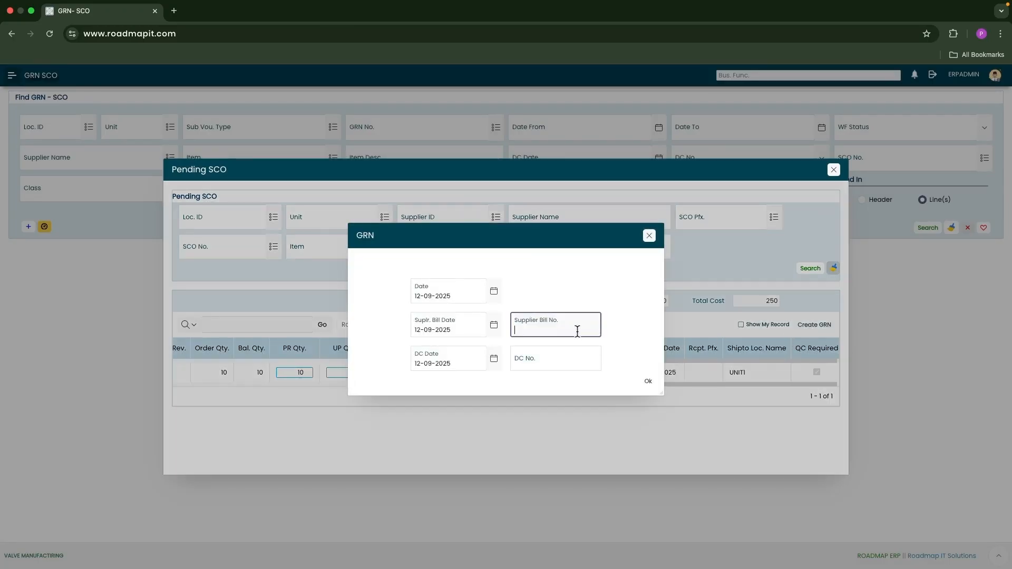
text(sco1458)
click(562, 358)
text(DSC)
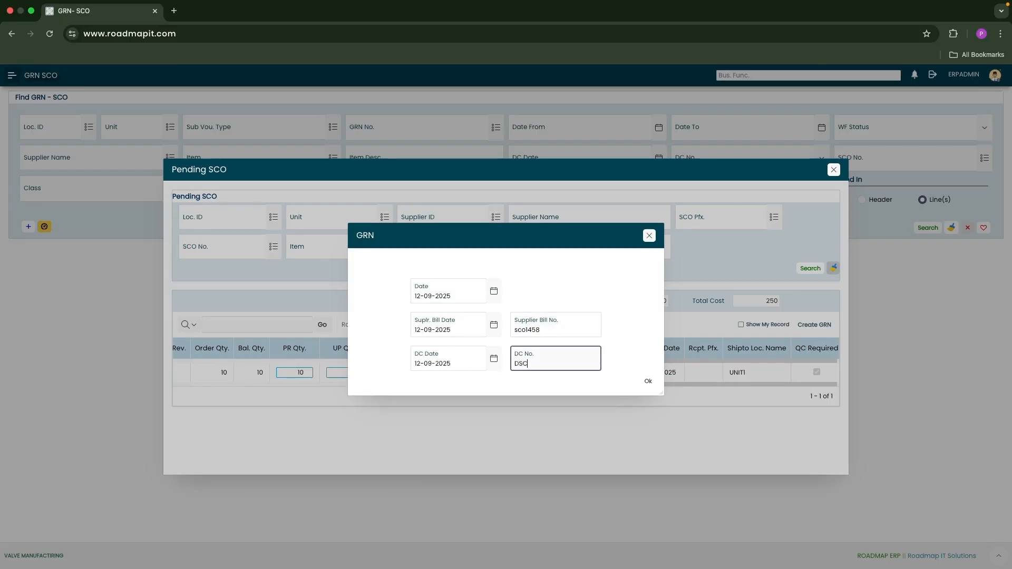
text(1254)
click(647, 381)
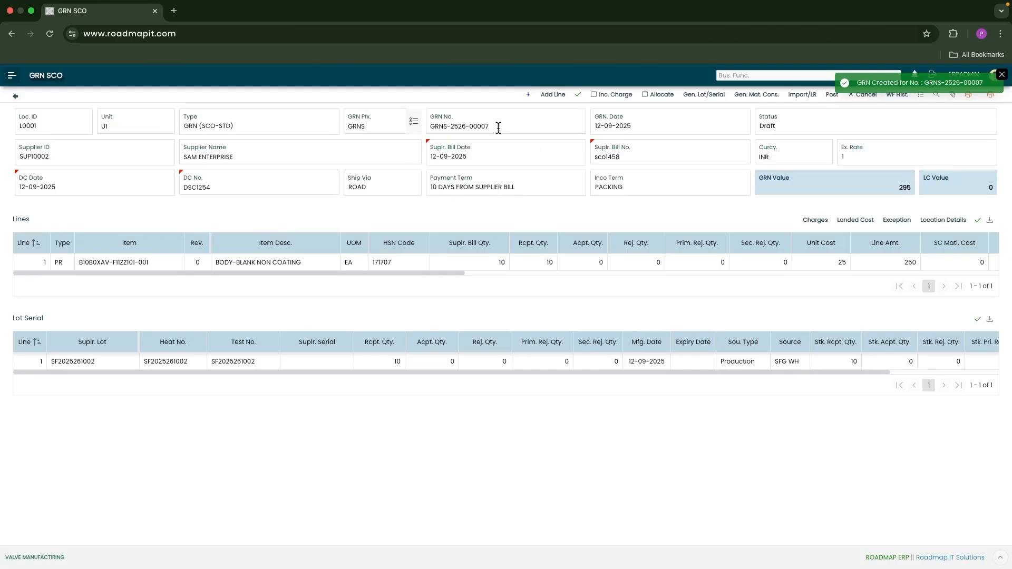
drag(497, 127, 441, 126)
click(240, 129)
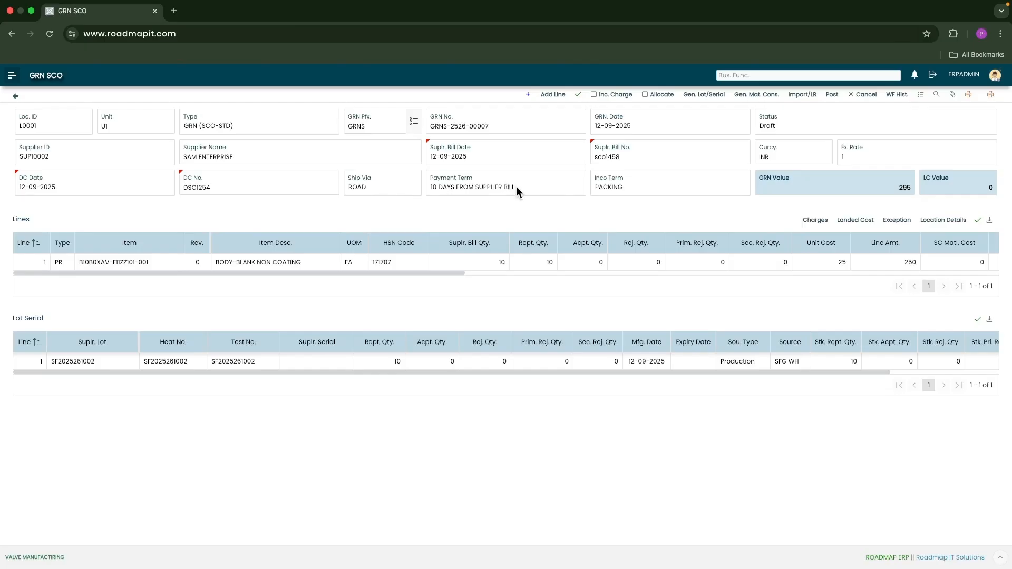
Check the GRN line's item, description and supplier bill quantity, and the lot's supplier lot, heat and test numbers
click(150, 263)
click(272, 262)
click(494, 261)
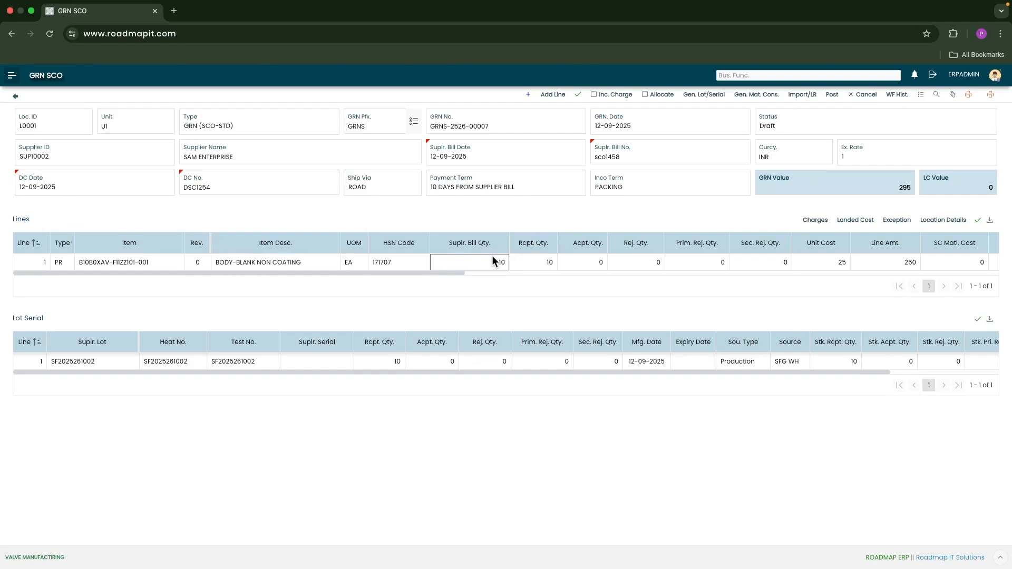
click(117, 362)
click(194, 363)
click(248, 362)
Generate the material consumption for the GRN and open the BODY-BLANK NON COATING line's consumption details
click(742, 96)
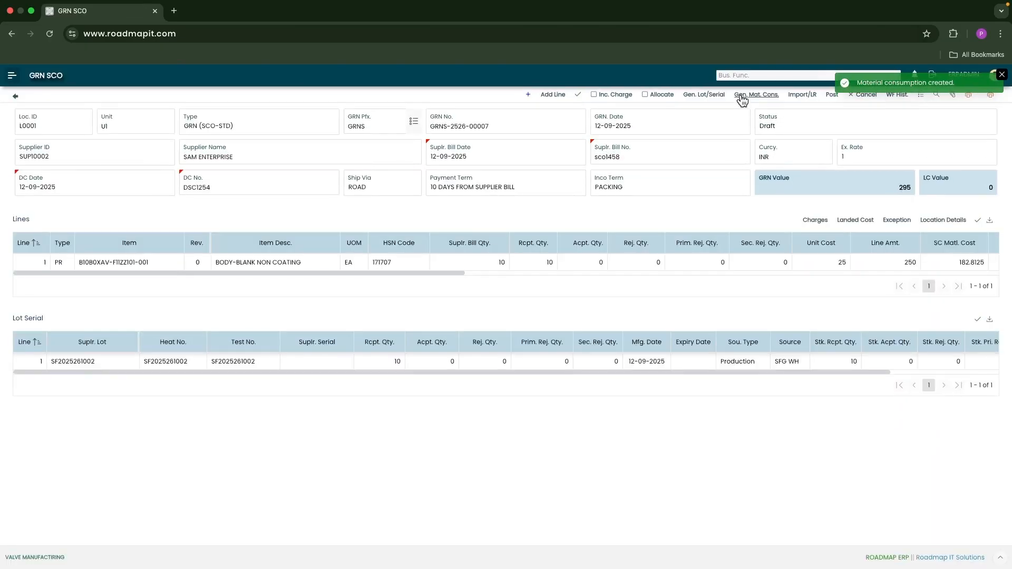
scroll(985, 369, right, 5)
scroll(991, 267, right, 8)
scroll(990, 266, right, 5)
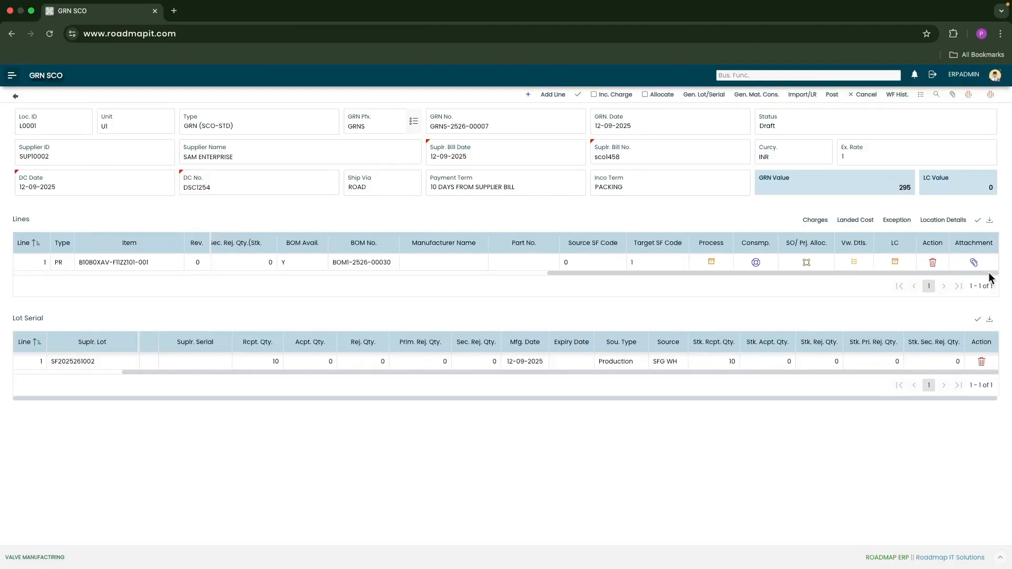
click(755, 262)
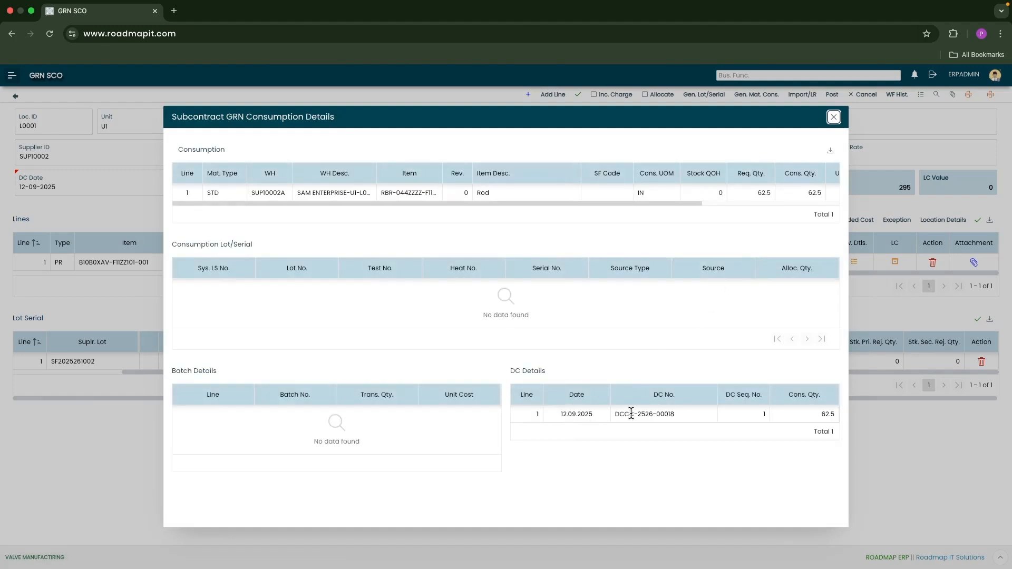
Check the consumed Rod's warehouse, item and required quantity against the DC number and DC consumed quantity
click(681, 420)
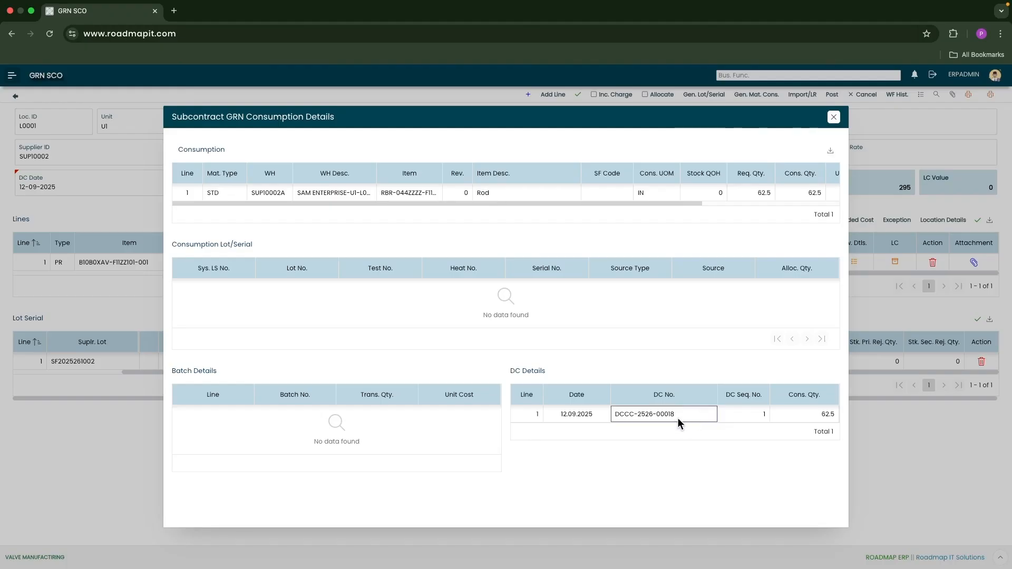
click(330, 194)
click(389, 196)
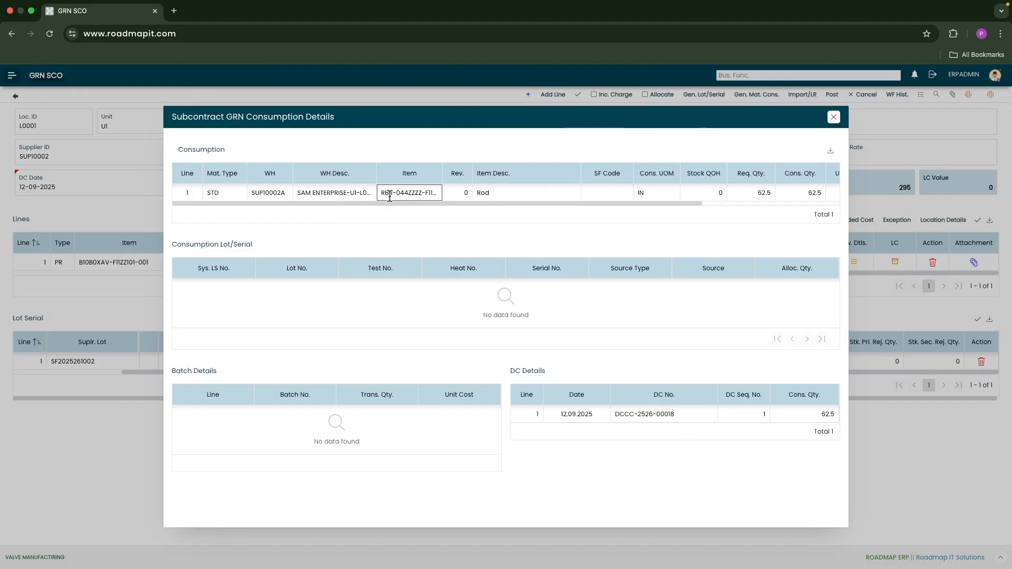
click(762, 192)
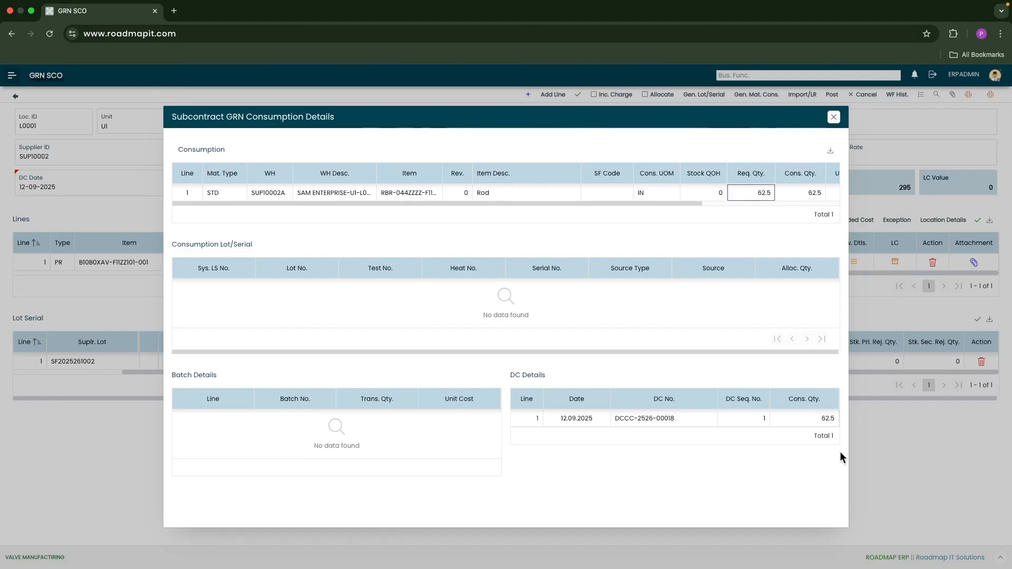
click(806, 420)
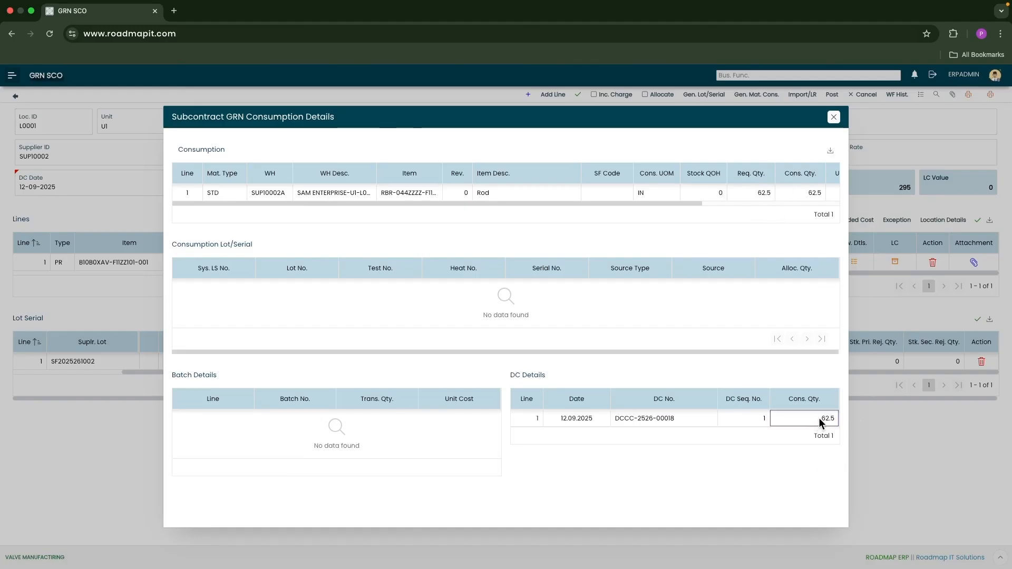
click(834, 117)
Allocate the GRN and post it, forwarding it for approval with MEDIUM priority
click(653, 98)
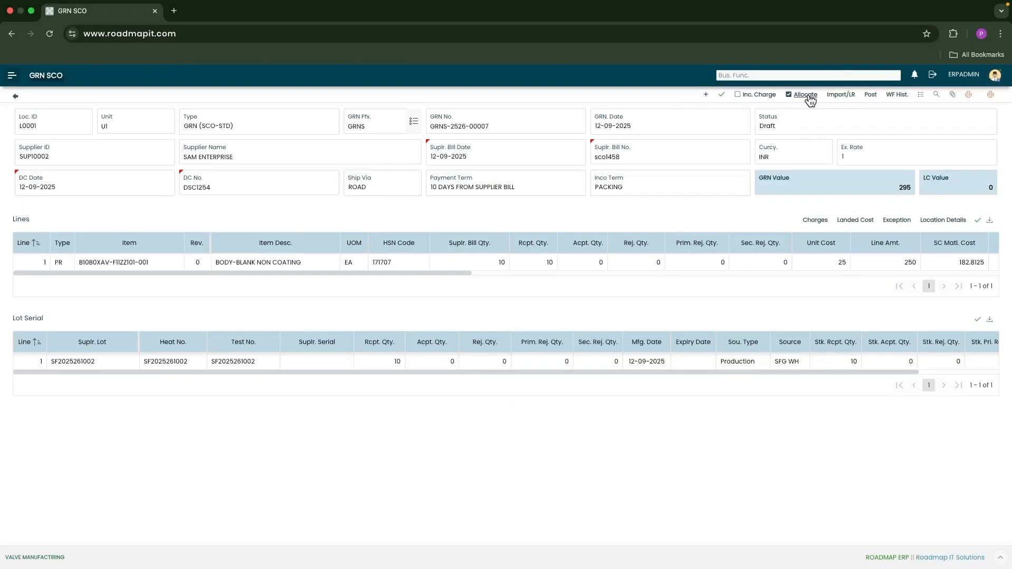
click(871, 97)
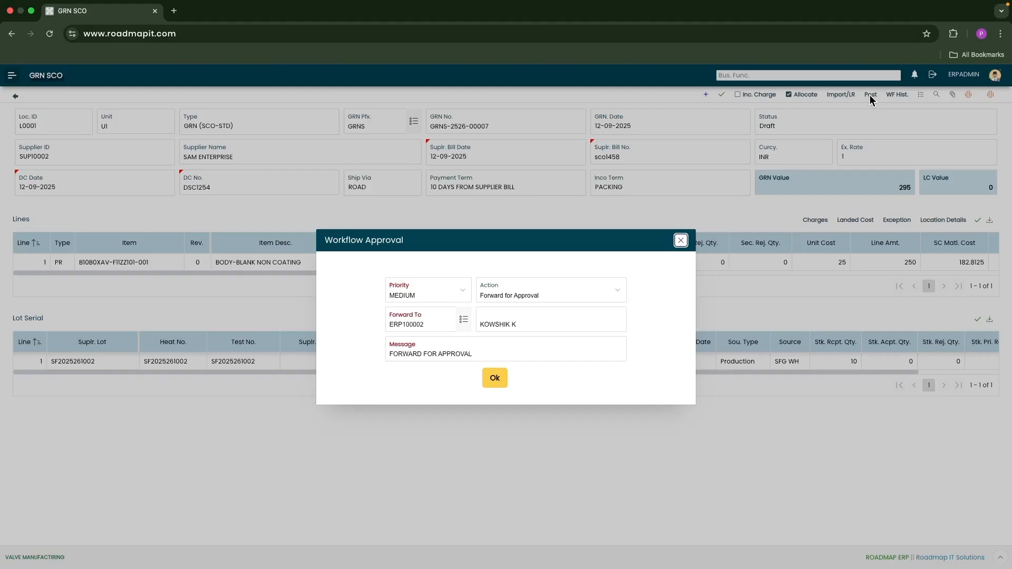
click(495, 378)
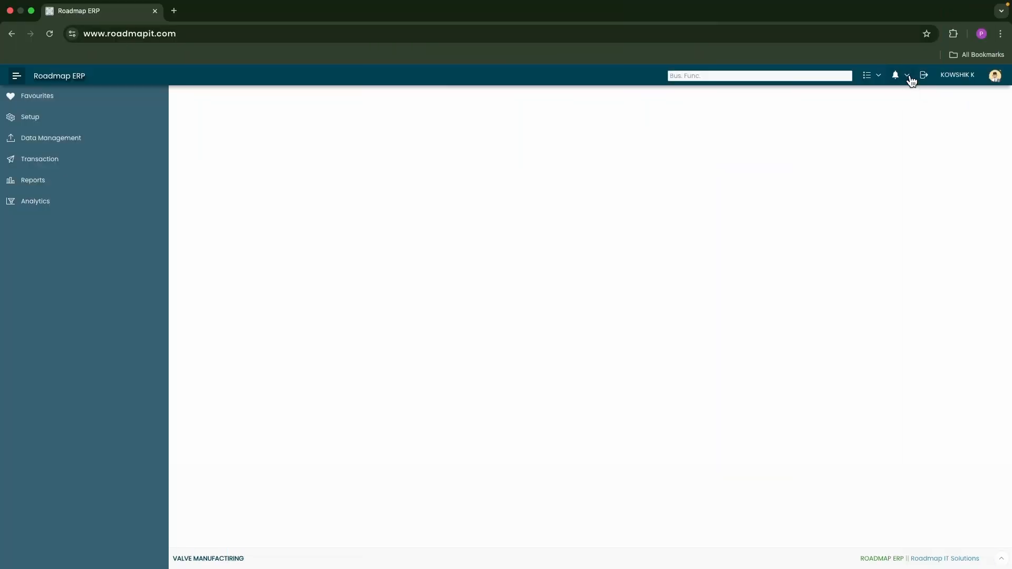
From the approver's account, approve the pending GOODS RECEIPT NOTE (SUBCONTRACT) document and check which GRN QC document it creates
click(907, 76)
click(909, 105)
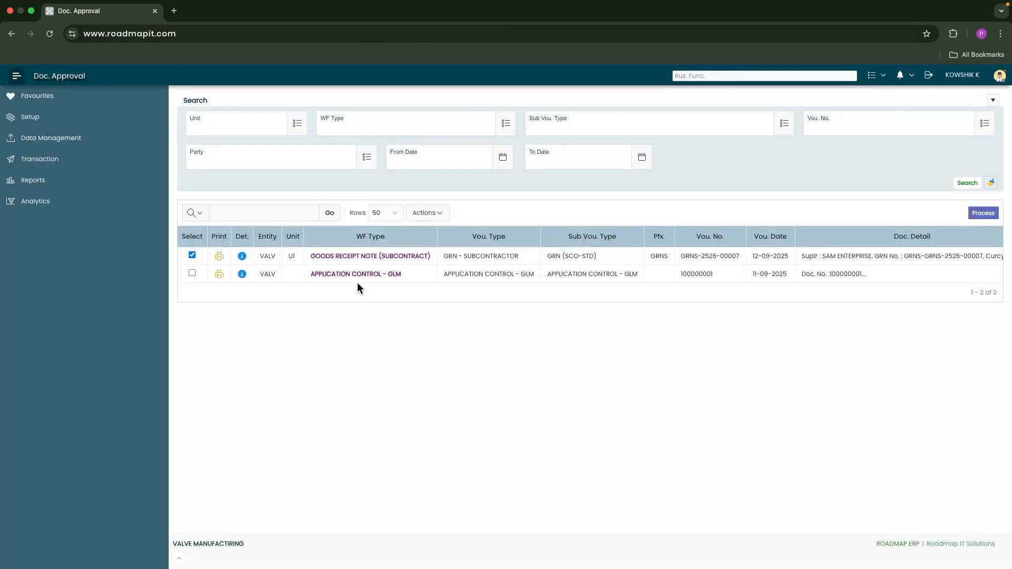
click(967, 183)
click(983, 213)
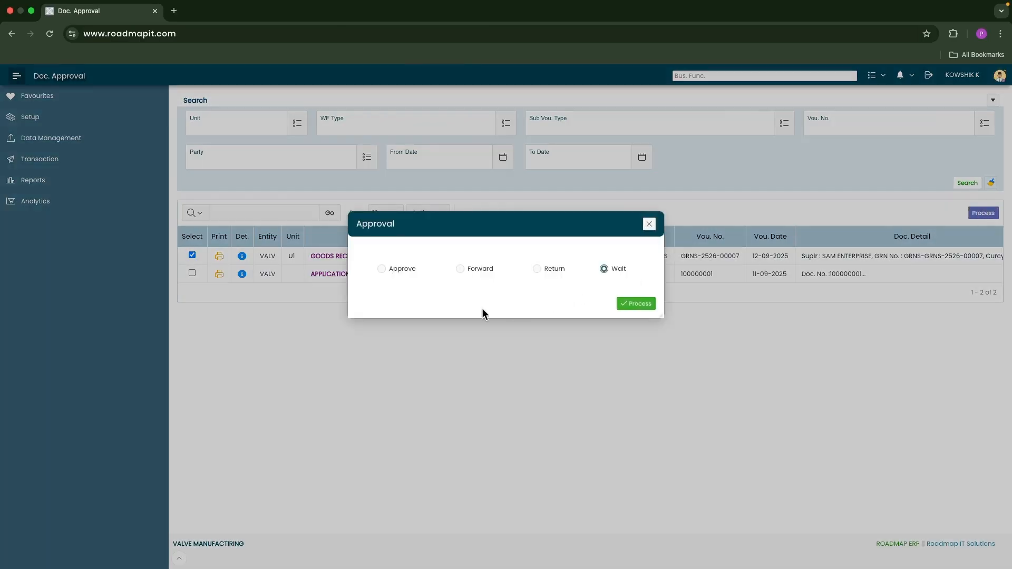
click(402, 274)
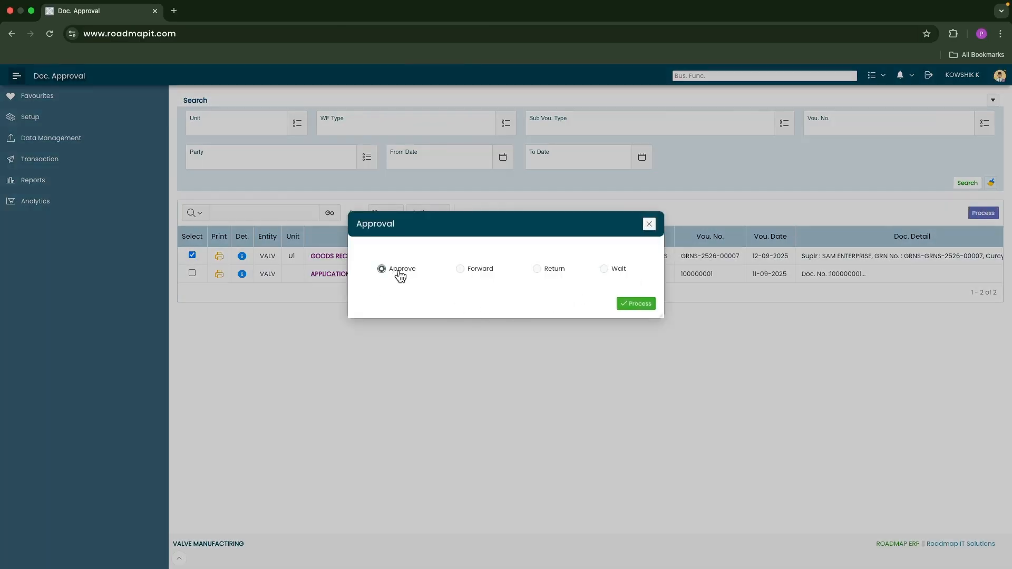
click(636, 304)
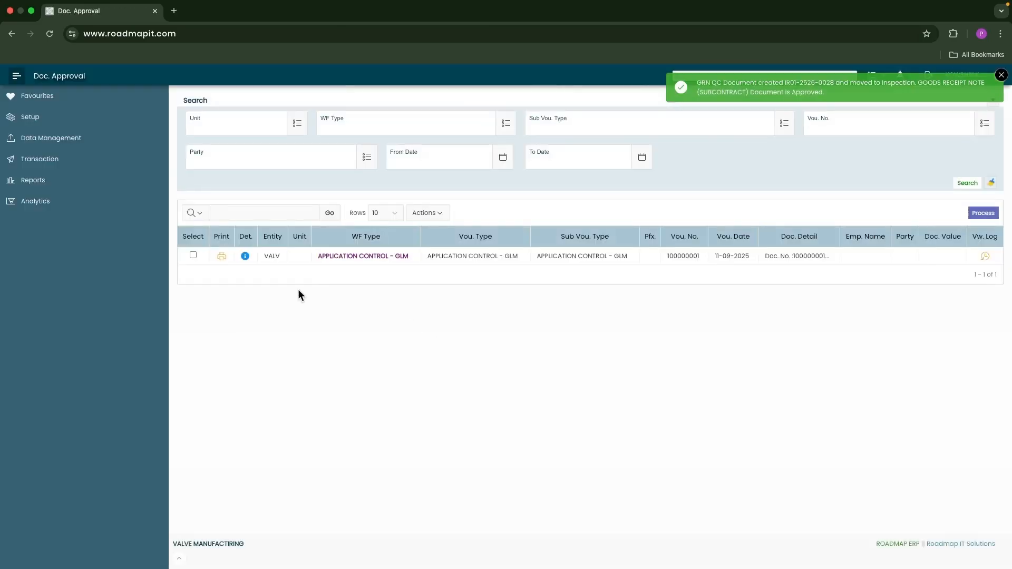
drag(702, 83, 838, 85)
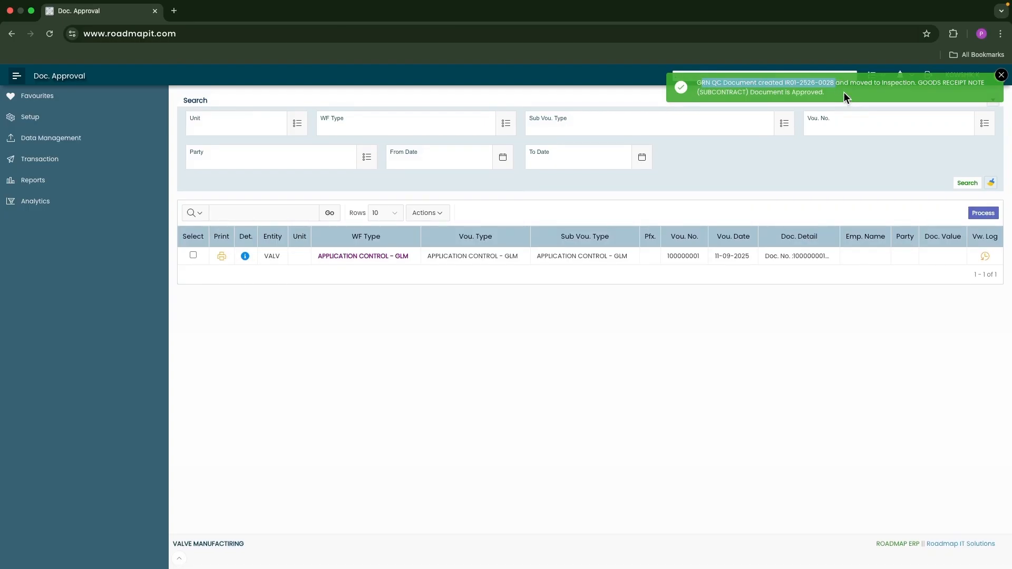
click(870, 106)
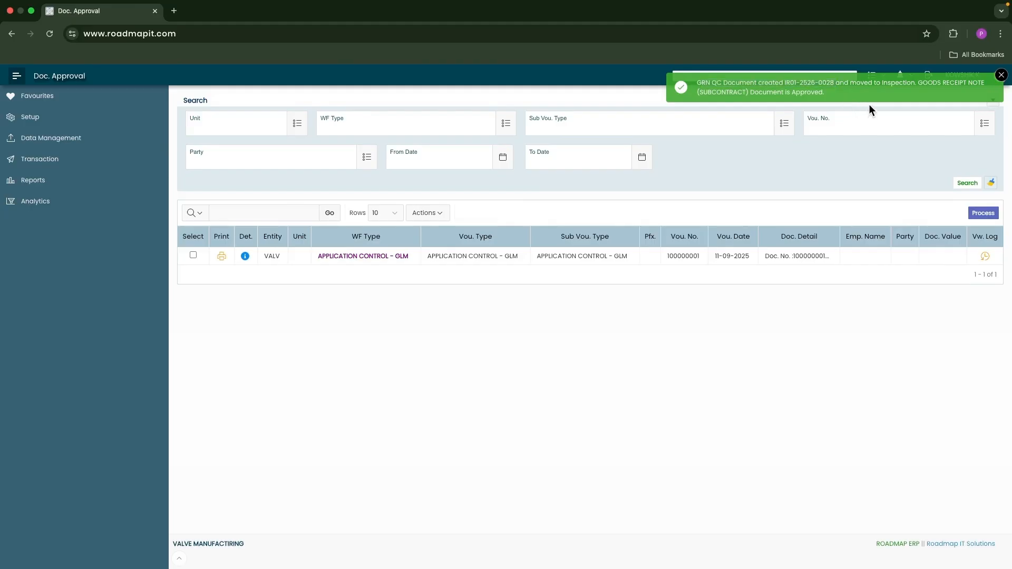
click(1000, 75)
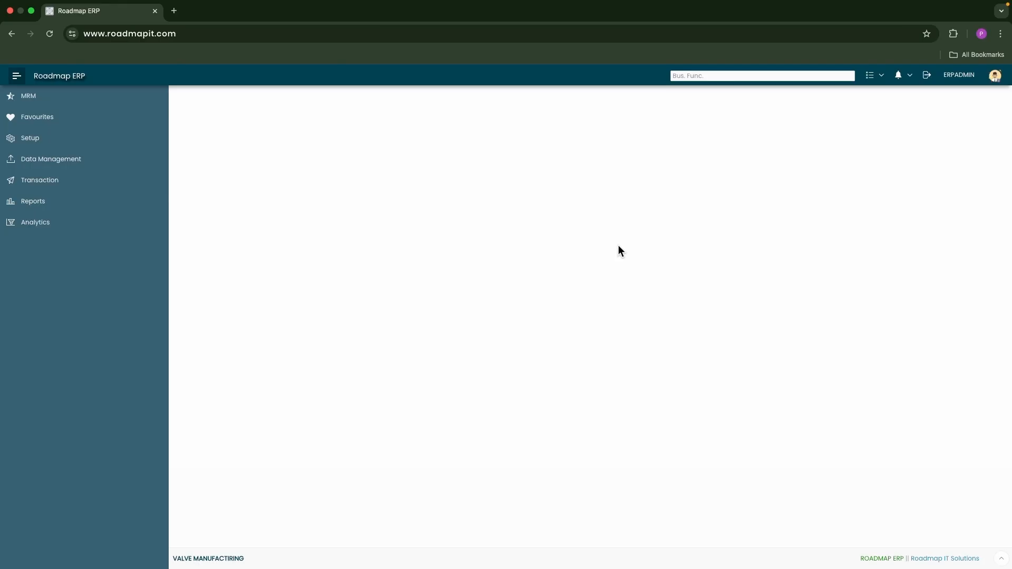
From the ERPADMIN account, open the Quality Inspection Document transaction and list the pending inspection requests
click(42, 183)
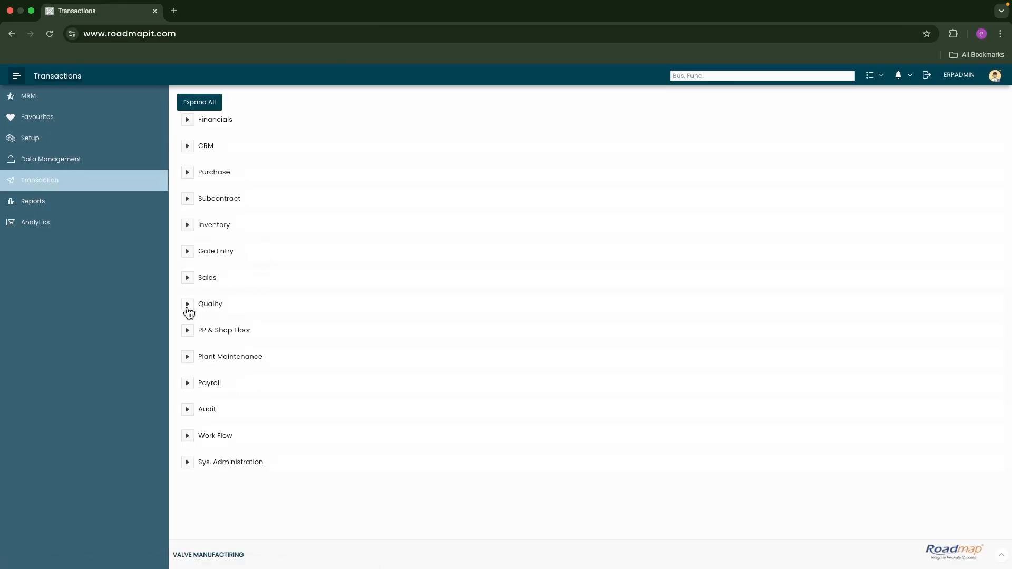
click(187, 305)
click(634, 330)
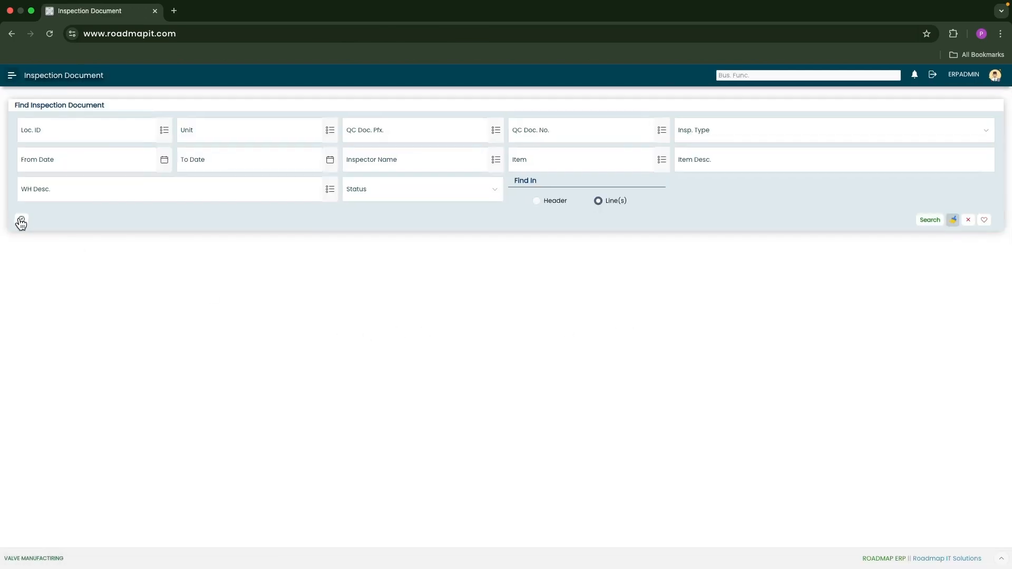
click(22, 219)
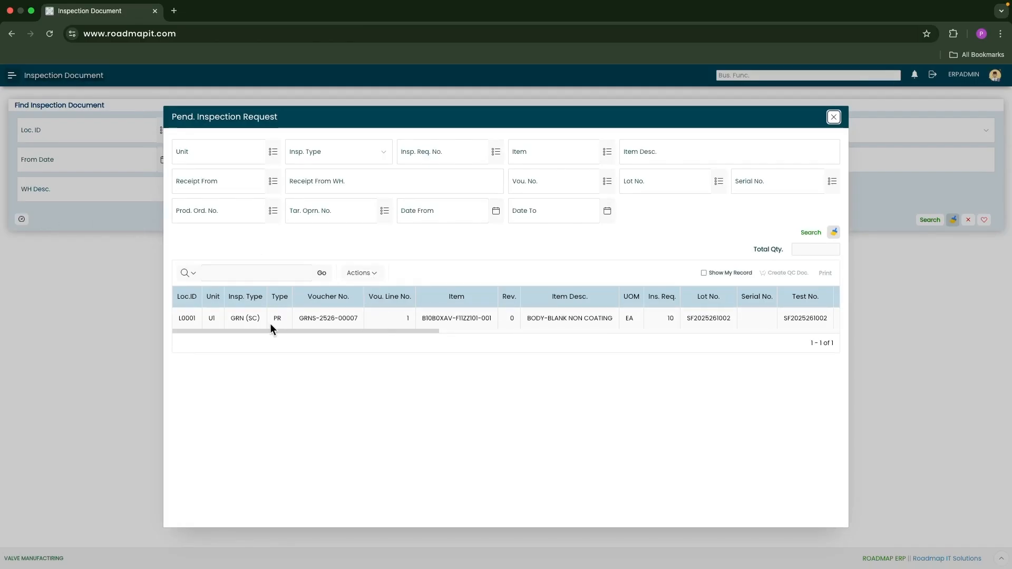
Examine the pending inspection request's type, voucher, lot, test number, current process quantity, supplier, PO and DC details
drag(230, 318, 261, 322)
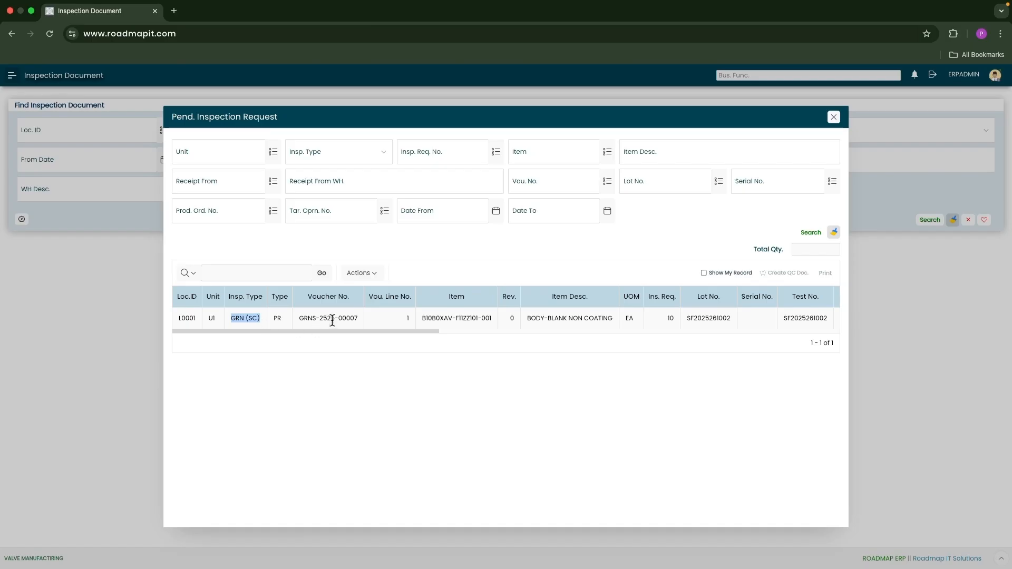
drag(431, 334, 514, 332)
double_click(415, 318)
scroll(432, 318, right, 1)
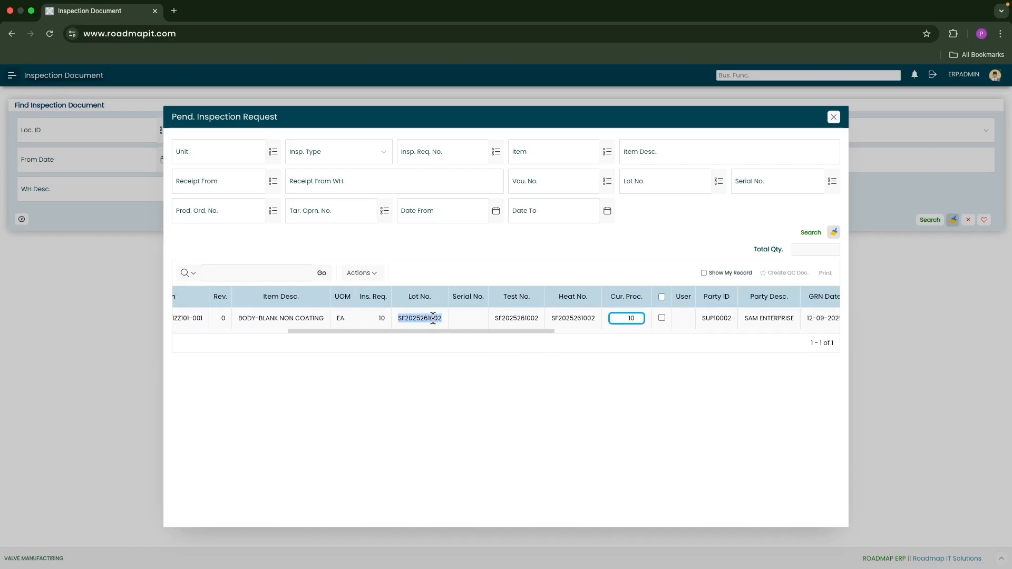
click(509, 318)
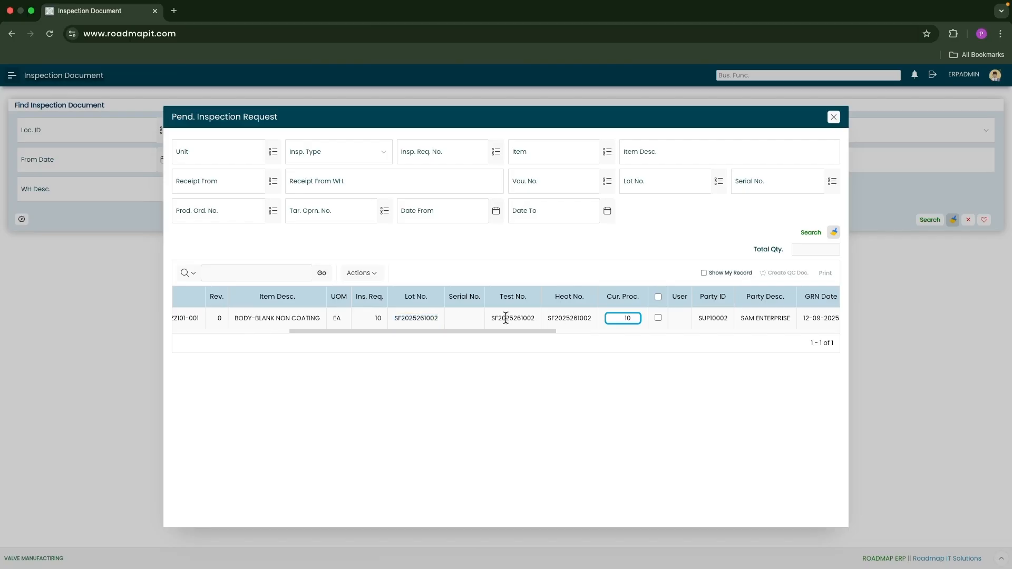
drag(618, 319, 638, 323)
scroll(641, 327, right, 10)
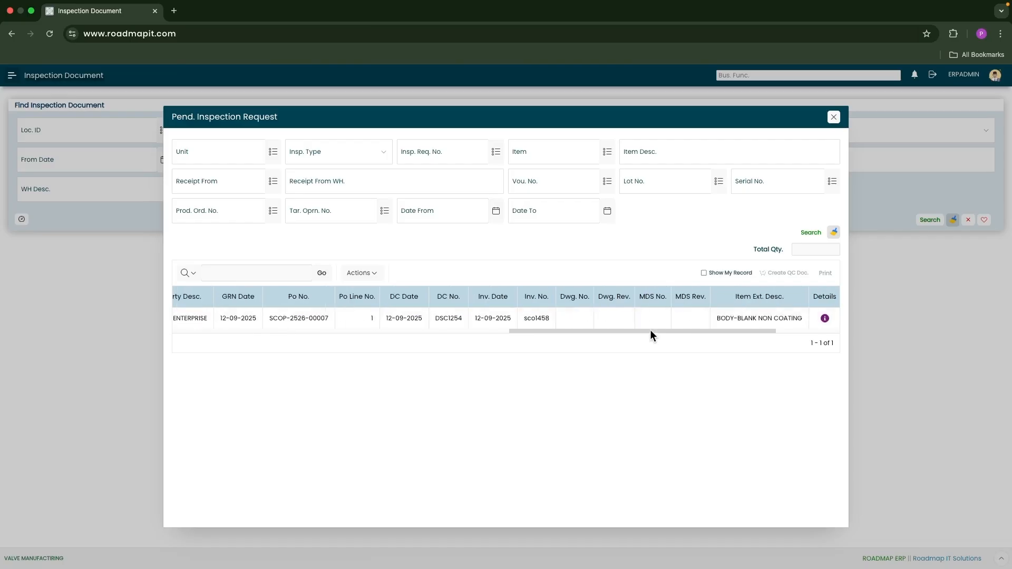
scroll(532, 330, left, 10)
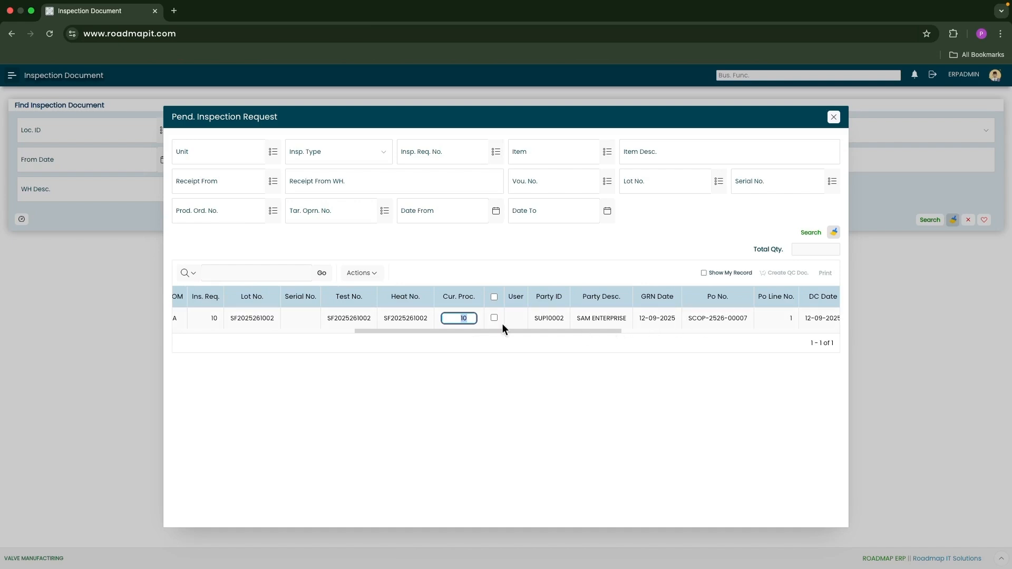
drag(517, 326, 430, 333)
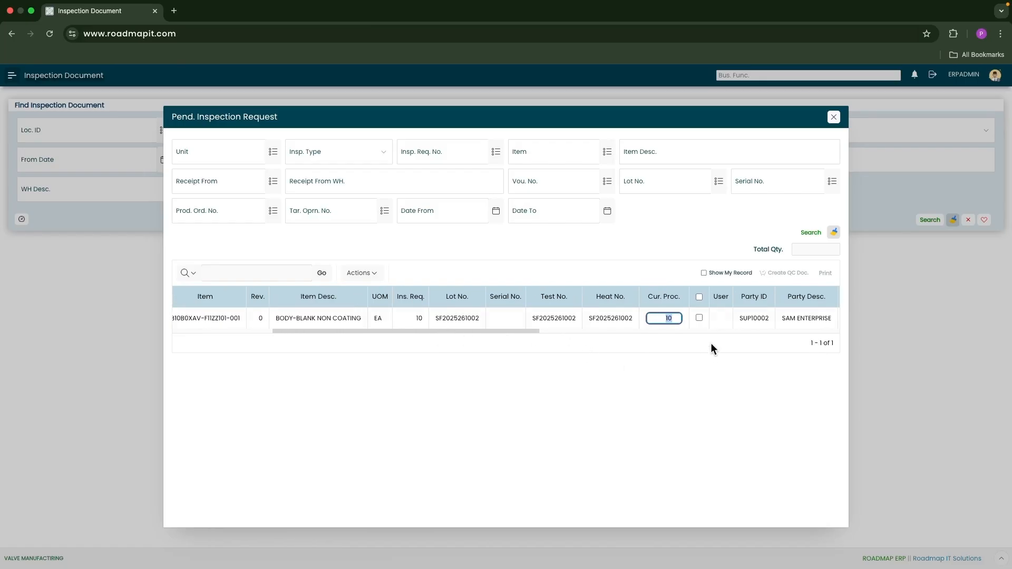
Select the pending BODY-BLANK NON COATING inspection request and create its QC document for a quantity of 10
click(698, 318)
scroll(763, 291, right, 5)
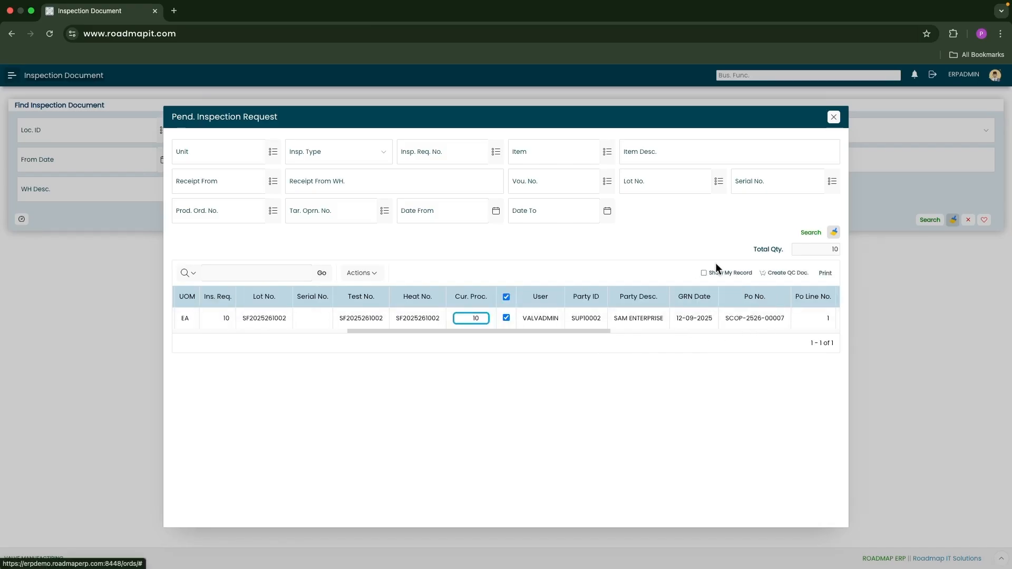
click(784, 273)
click(616, 305)
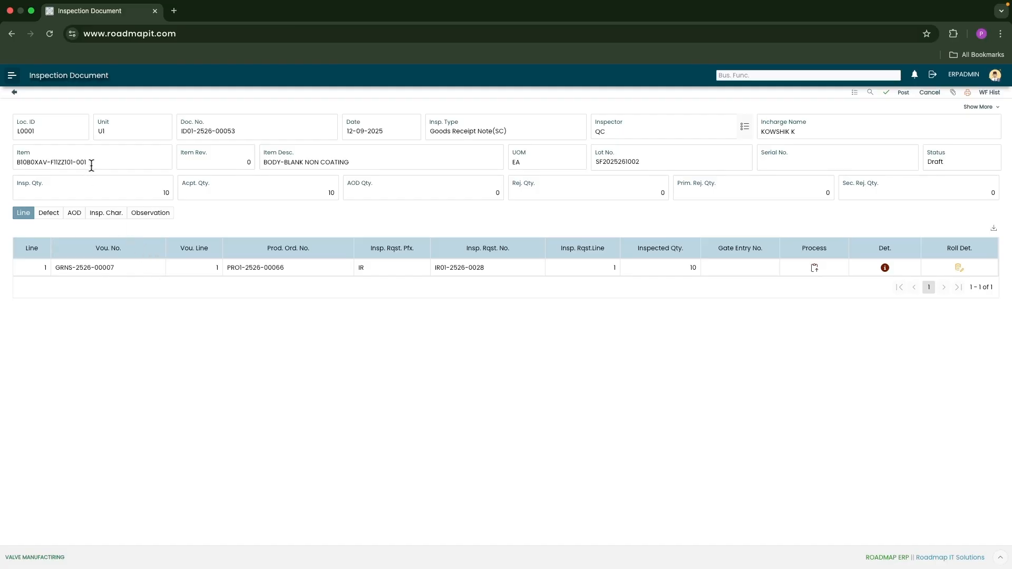
Check the inspection document's item and lot number, and its line's voucher, production order and inspection request numbers
drag(91, 166, 40, 164)
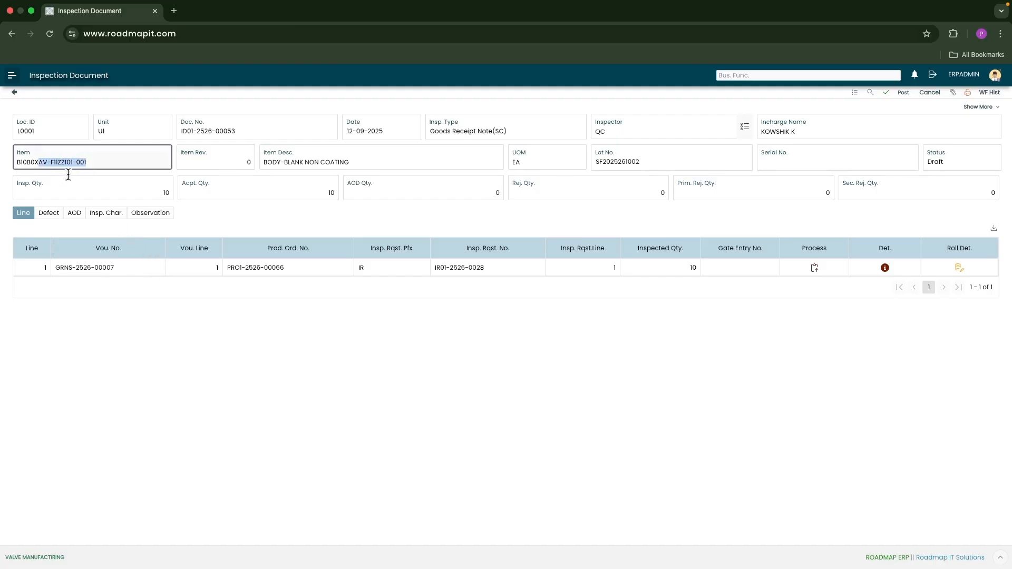
click(629, 165)
click(130, 266)
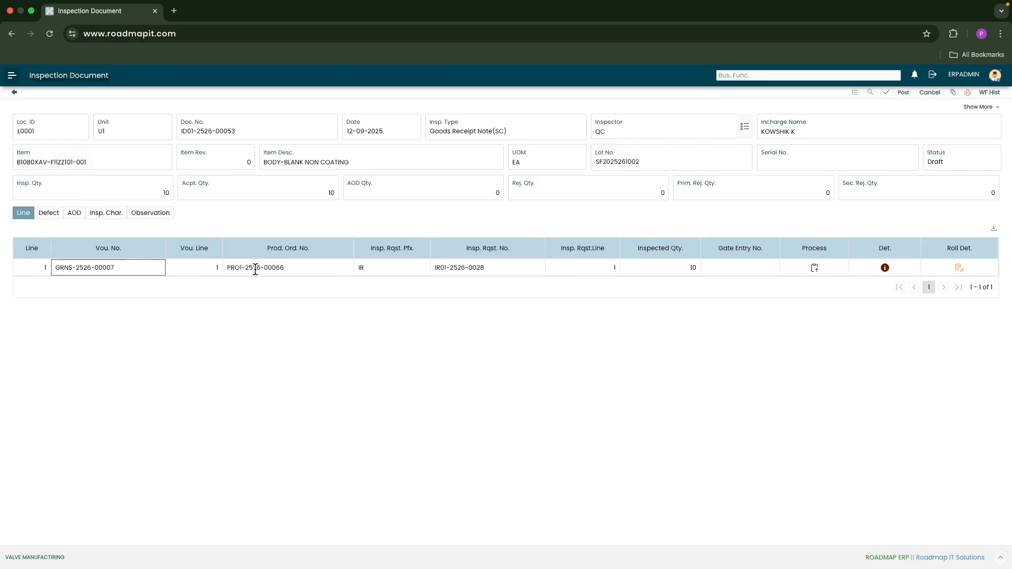
click(305, 270)
click(495, 268)
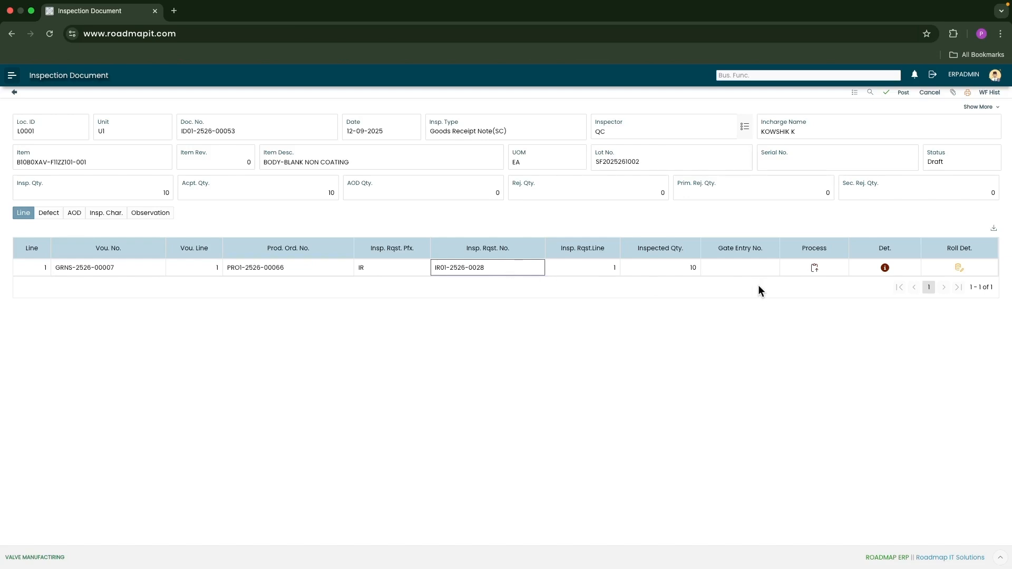
View the inspection line's reference details, including the subcontract order prefix and number, DC and supplier bill fields
click(887, 270)
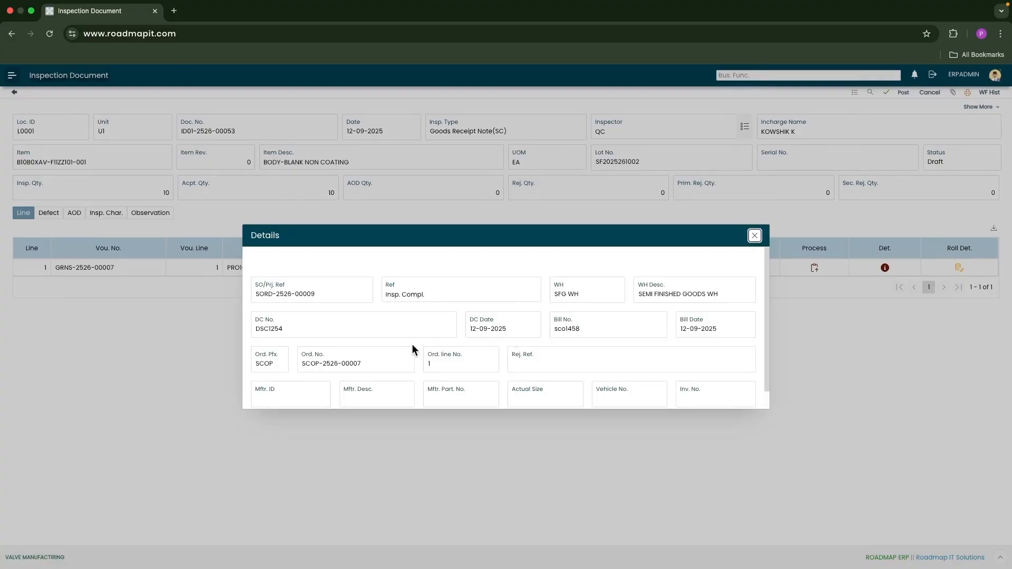
drag(279, 359, 244, 359)
drag(360, 361, 316, 361)
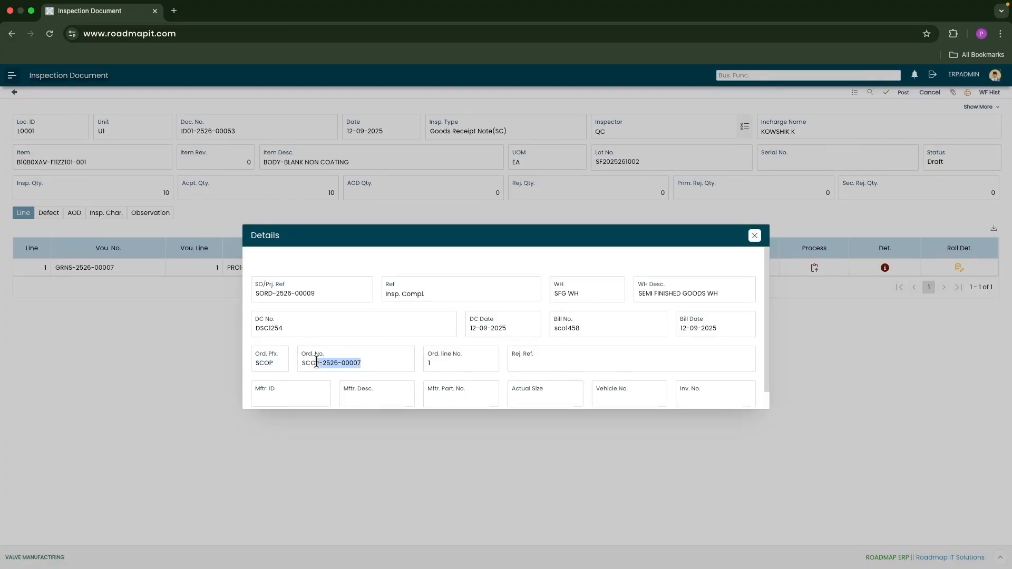
scroll(497, 347, down, 1)
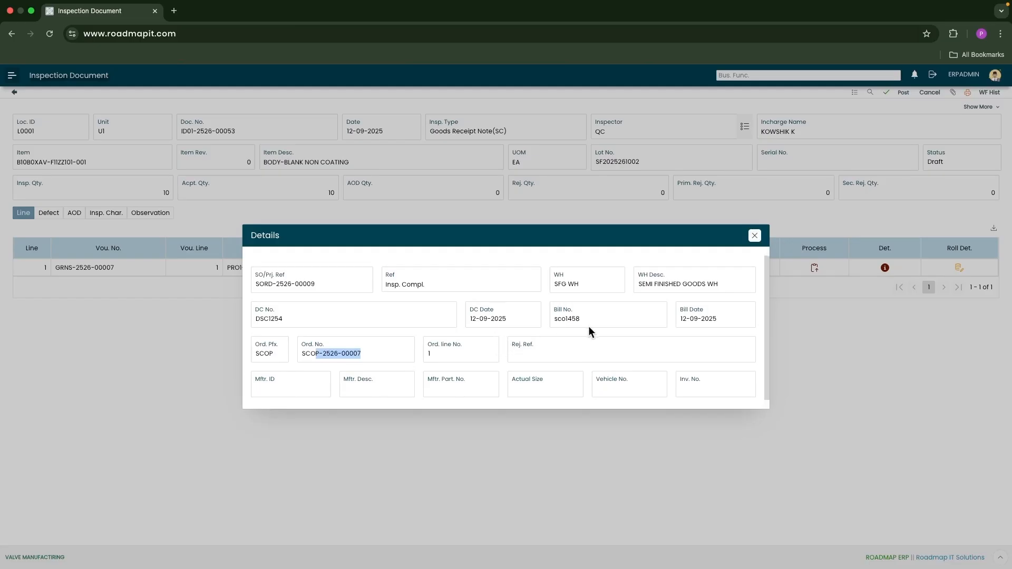
Check the inspection line's sales order reference, then post the inspection document, forwarding it for approval with MEDIUM priority
drag(316, 281, 242, 284)
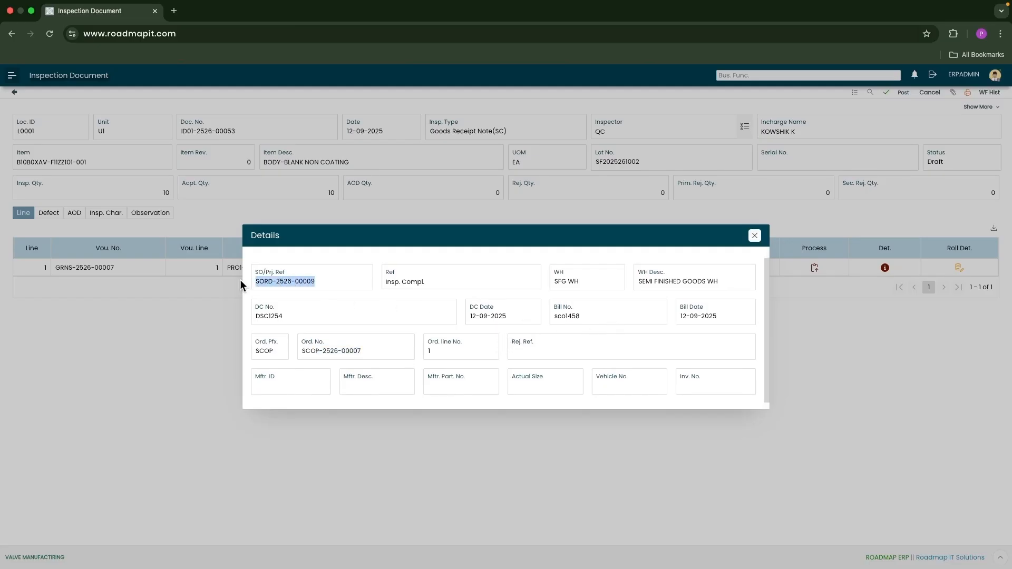
click(754, 236)
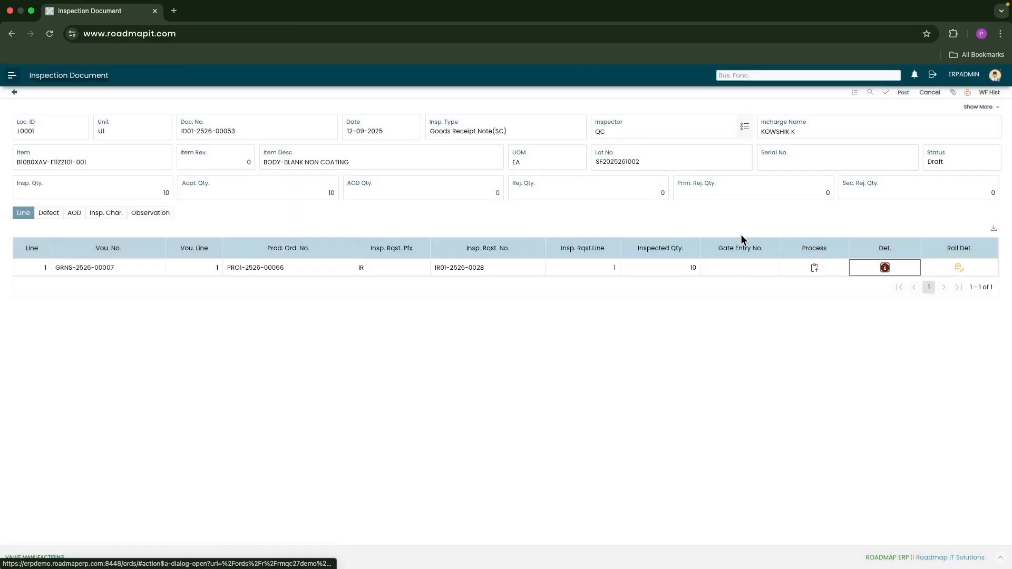
click(902, 93)
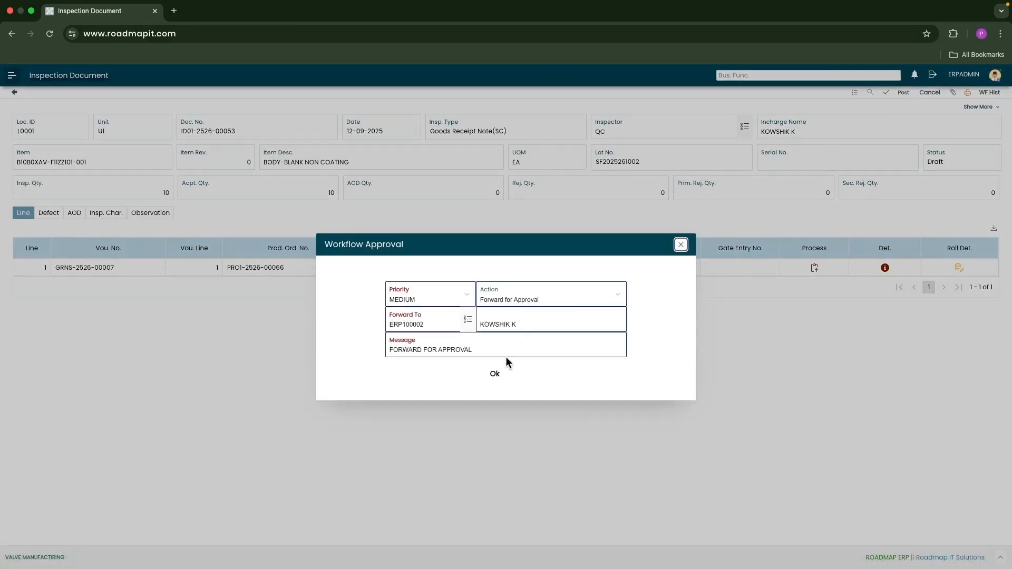
click(494, 375)
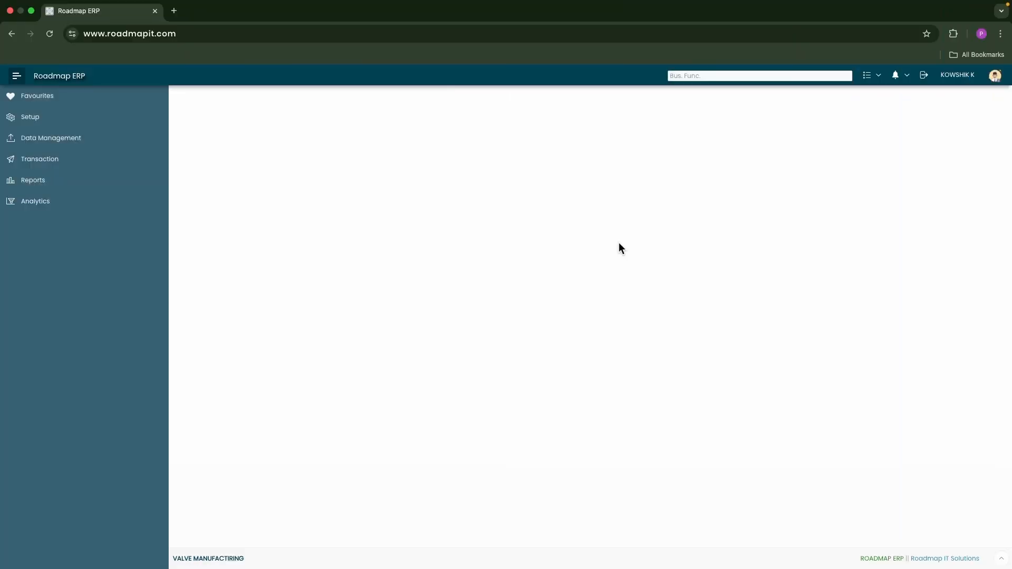
Approve the pending INSPECTION DOCUMENT (FULLY ACCEPTED) entry from the approver's document approval list
click(906, 75)
click(916, 101)
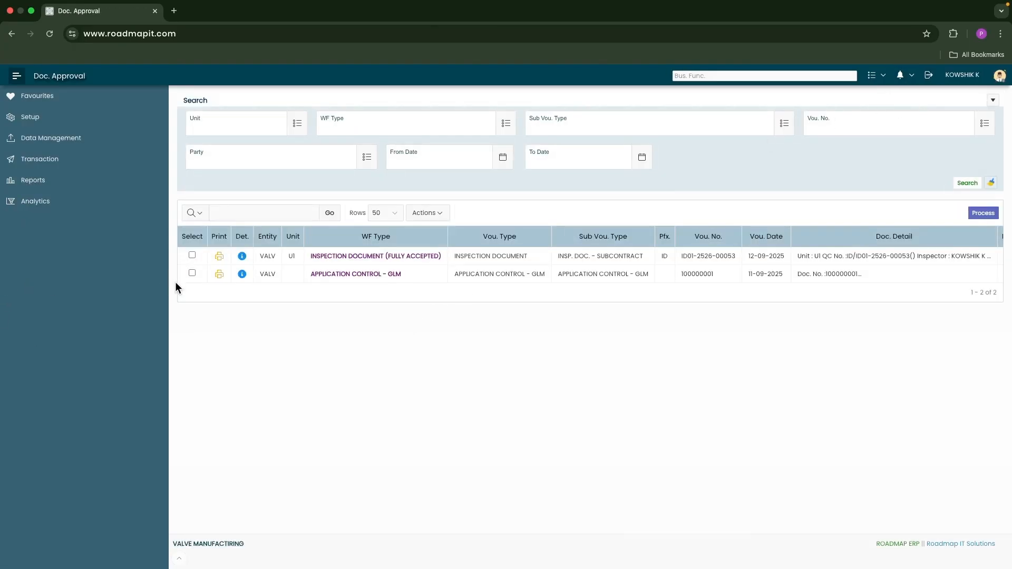
click(192, 256)
click(991, 218)
click(402, 271)
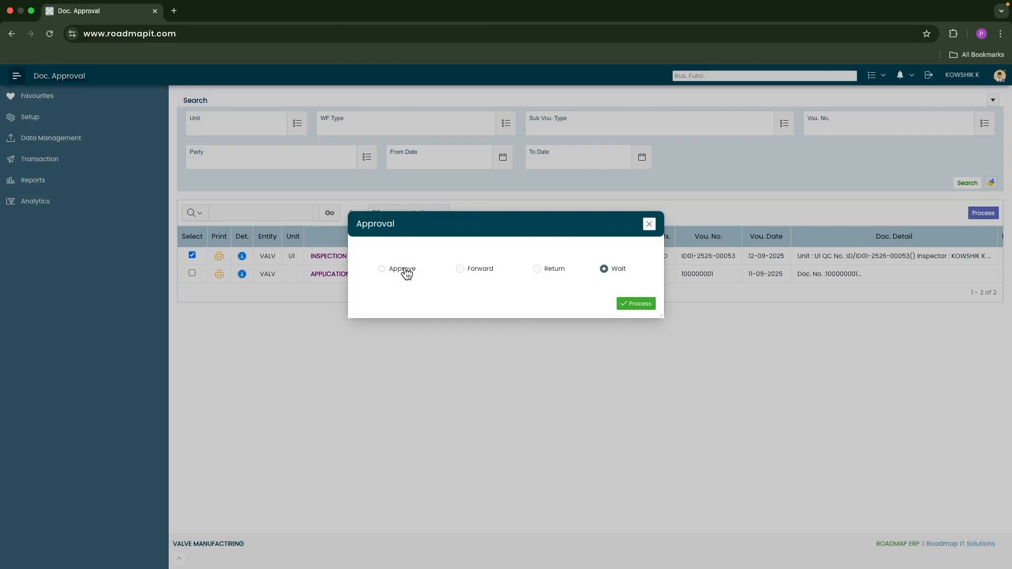
click(636, 306)
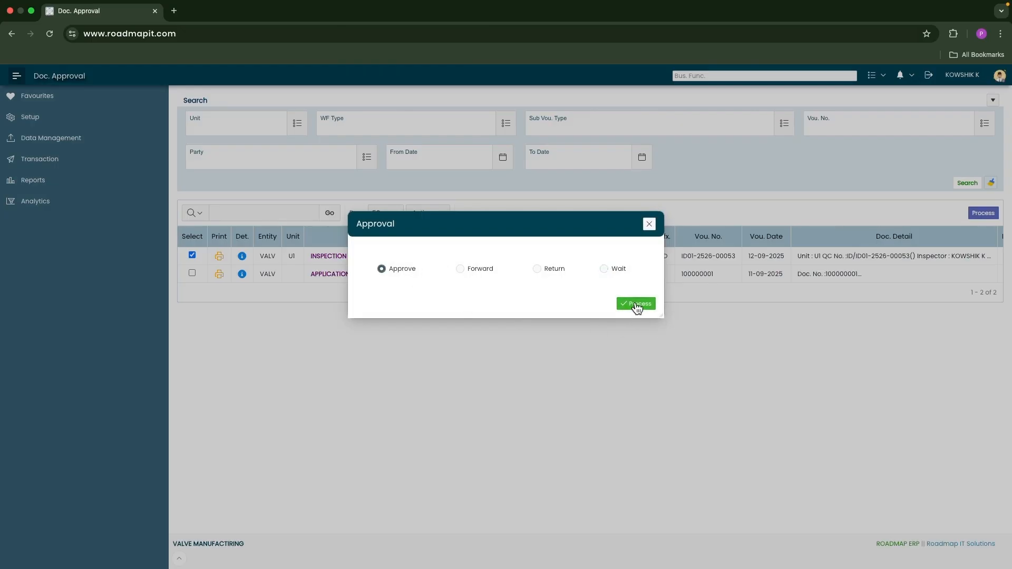
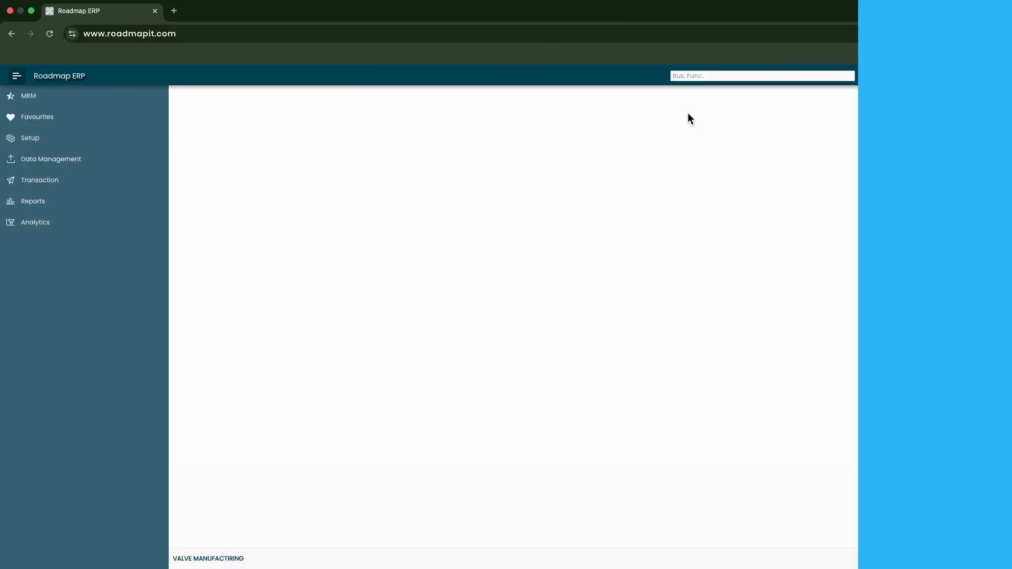
Generate the Current Stocks List in Stock view for the BODY-BLANK NON COATING item B10B0XAV-F11ZZ101-001
click(680, 76)
text(stocks list)
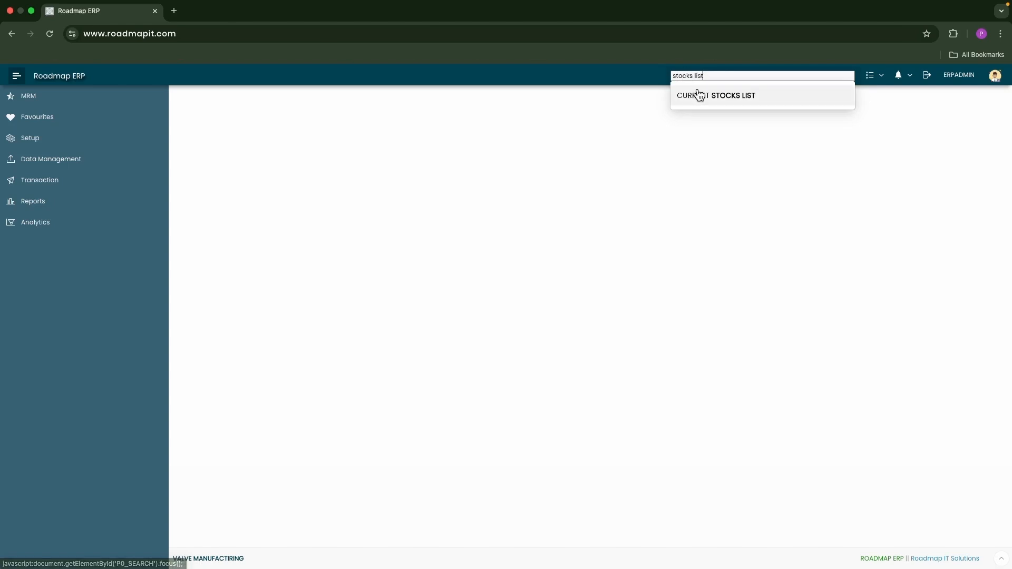
click(699, 95)
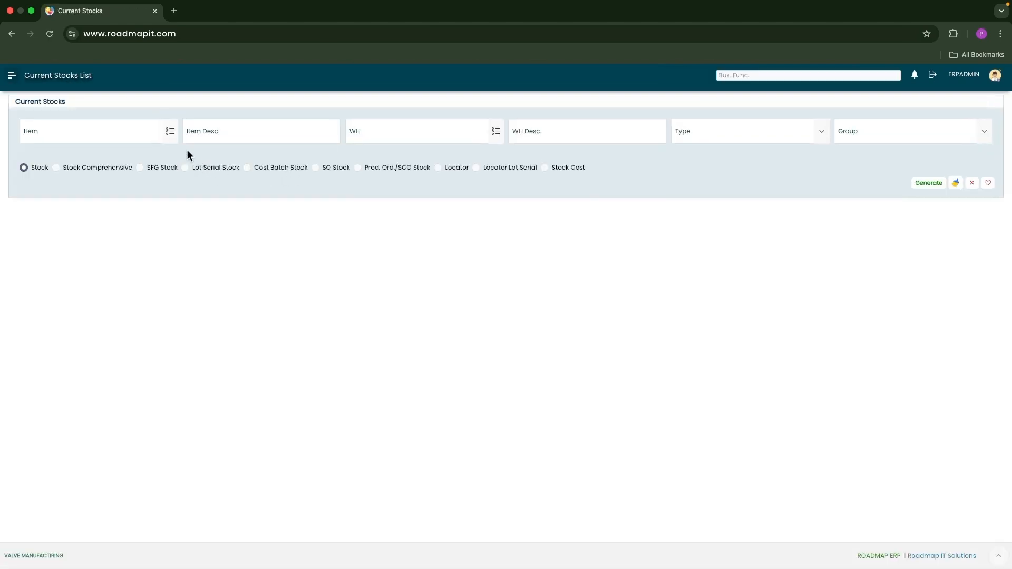
click(170, 130)
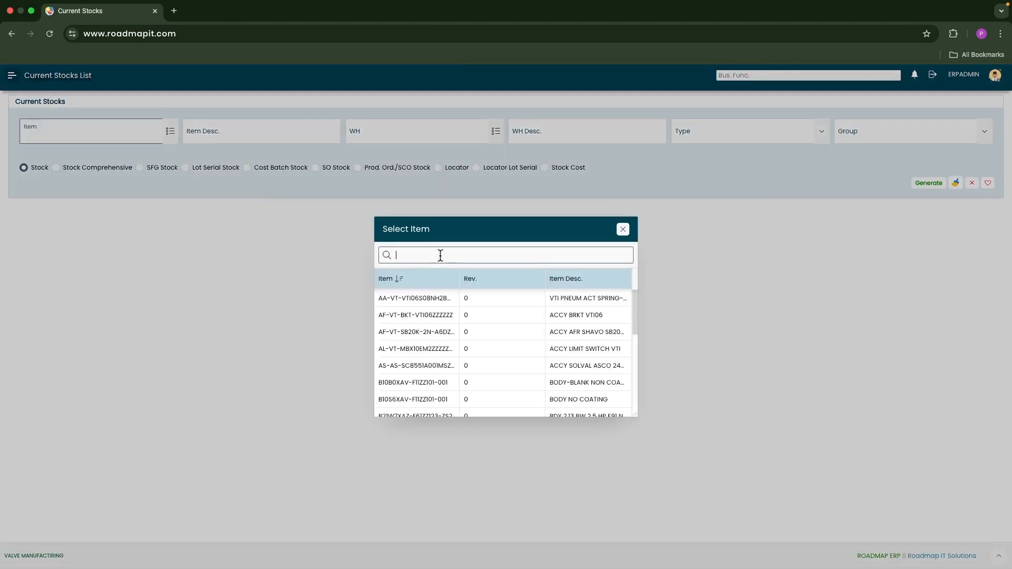
text(non)
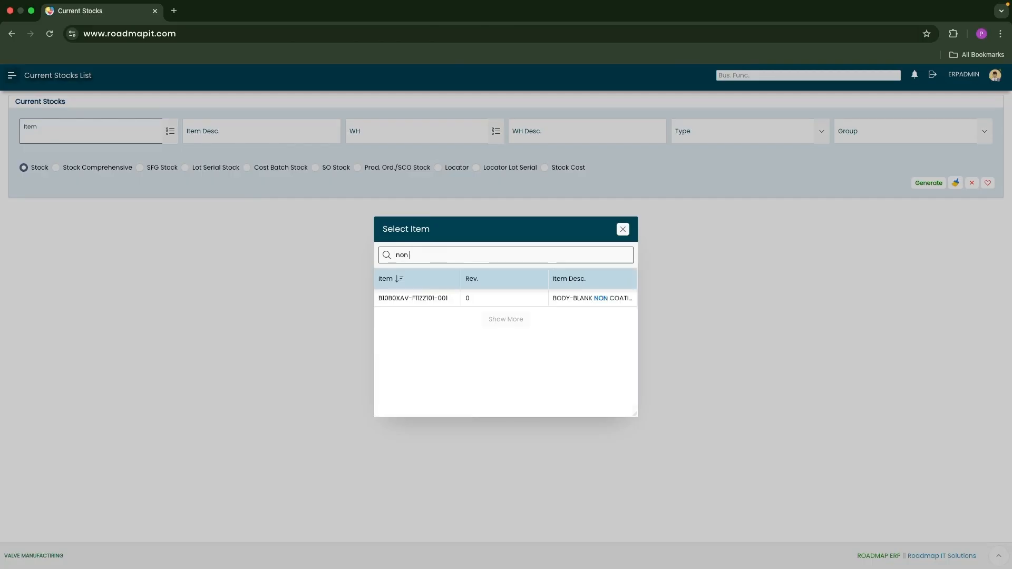
click(583, 299)
click(928, 183)
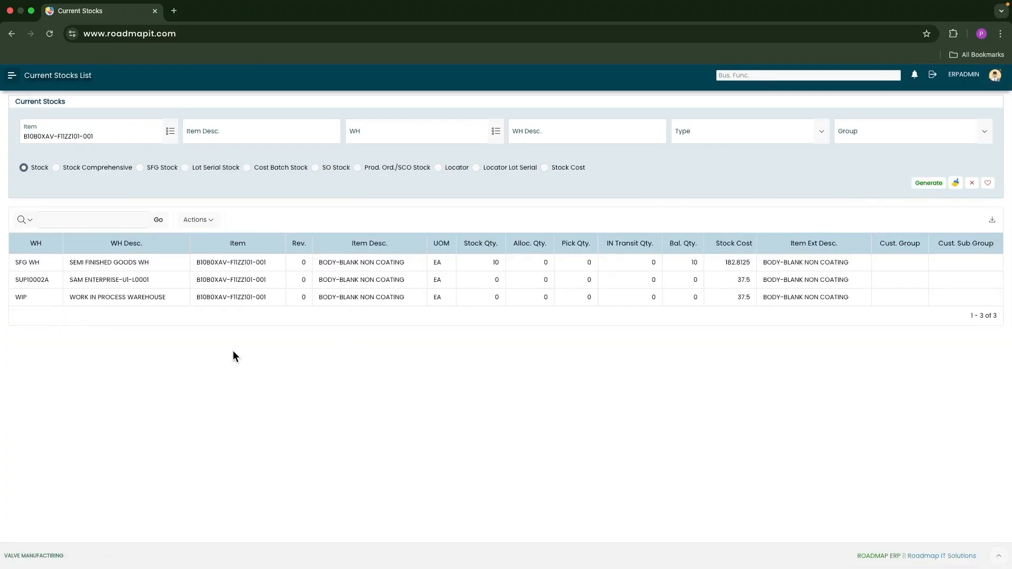
Check the warehouse, item code and stock quantity on the semi-finished goods warehouse row
drag(46, 266, 16, 262)
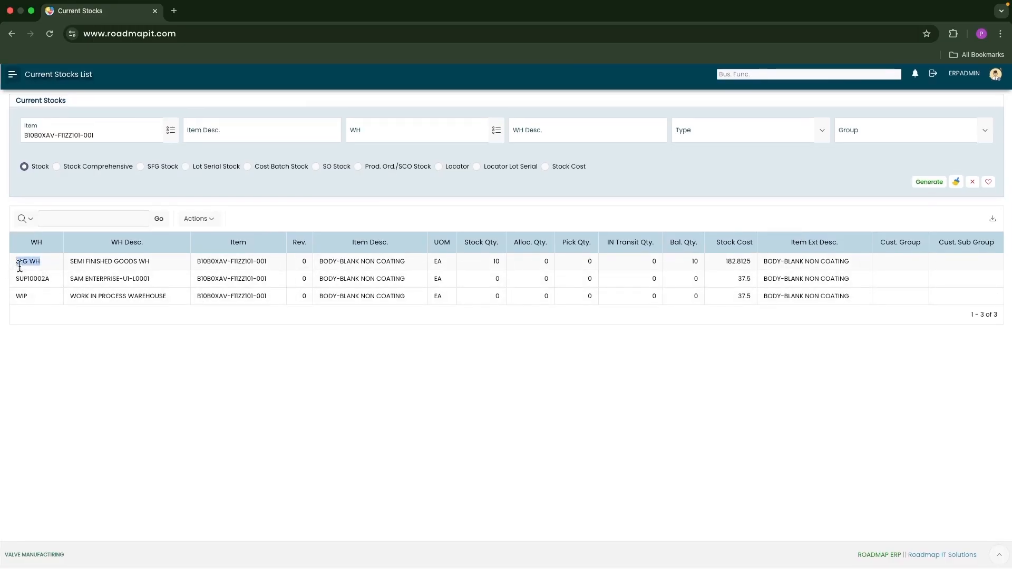
click(198, 263)
drag(198, 262, 281, 261)
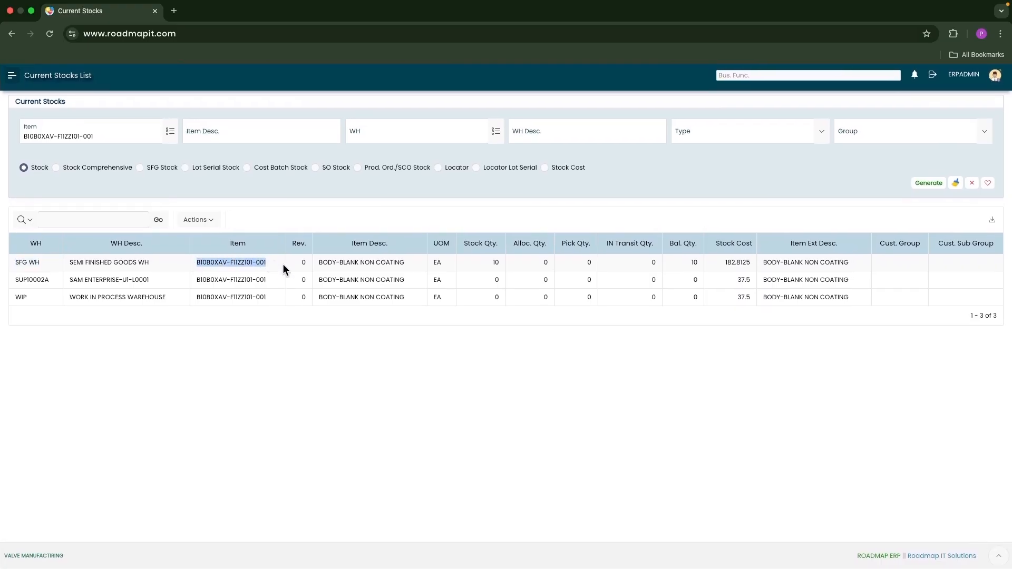
click(496, 264)
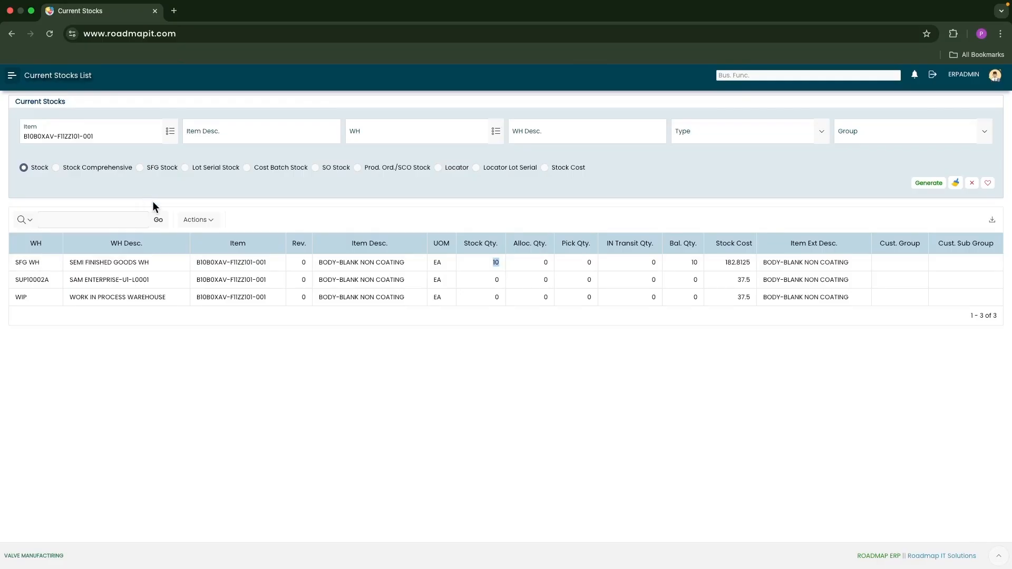
Generate the SO Stock view for BODY-BLANK NON COATING and check the last row's sales order reference
click(316, 168)
click(928, 183)
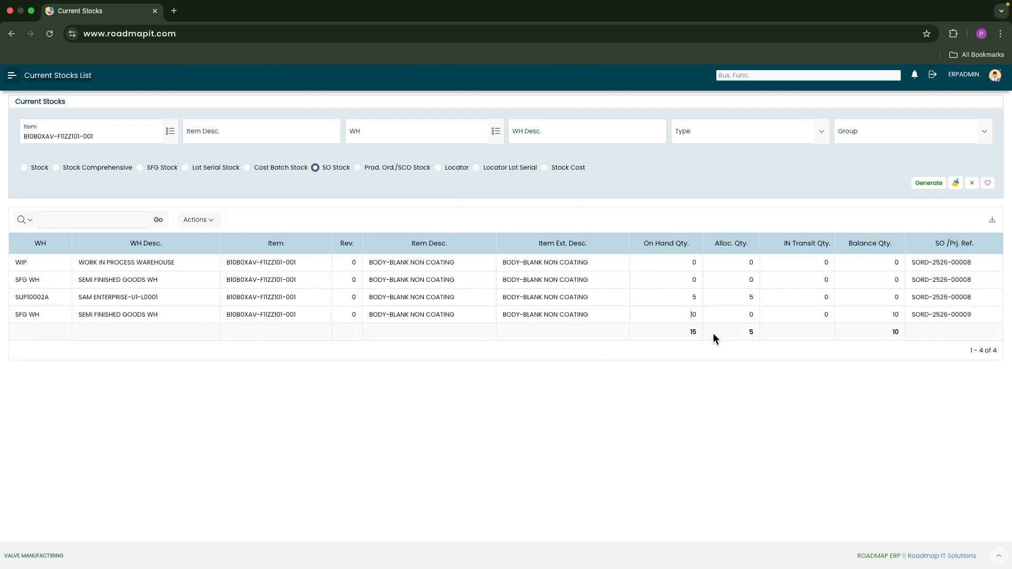
drag(910, 313, 973, 314)
click(979, 312)
Generate the SO Stock view for the ACTUATOR item and check its last row's sales order reference and on-hand quantity
click(170, 129)
key(BackSpace)
key(BackSpace)
key(BackSpace)
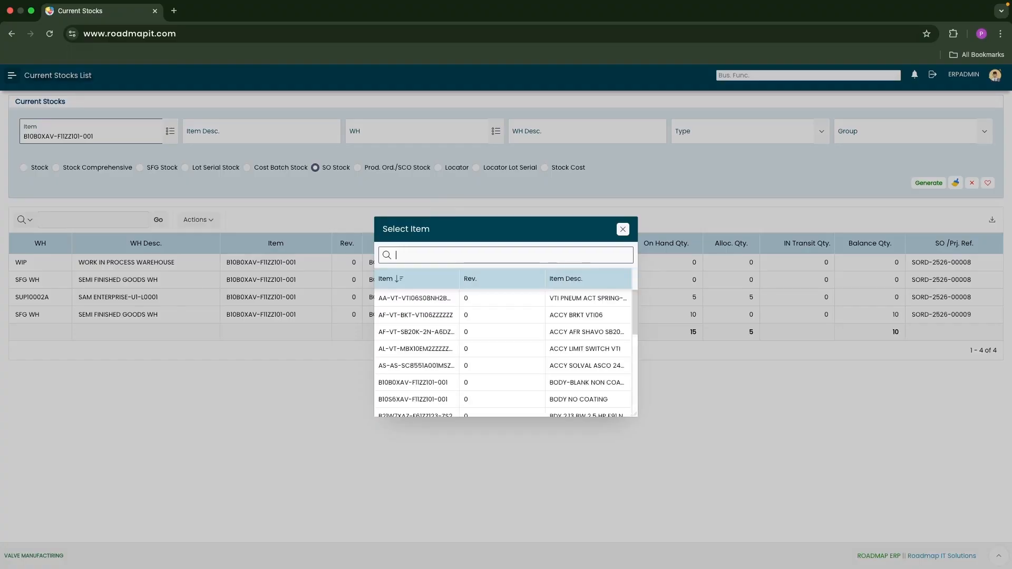
text(actua)
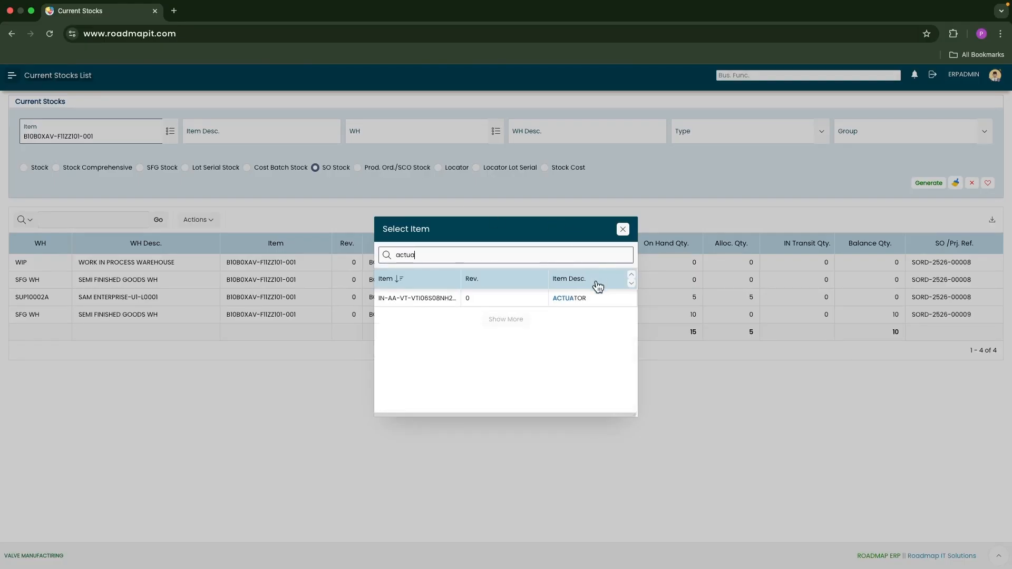
click(595, 299)
click(928, 183)
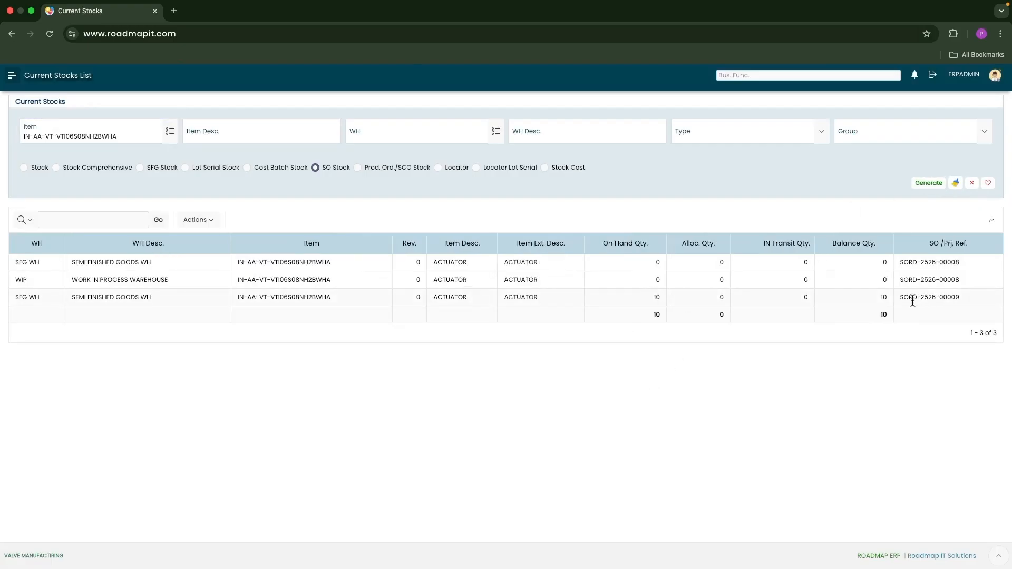
drag(900, 296, 960, 298)
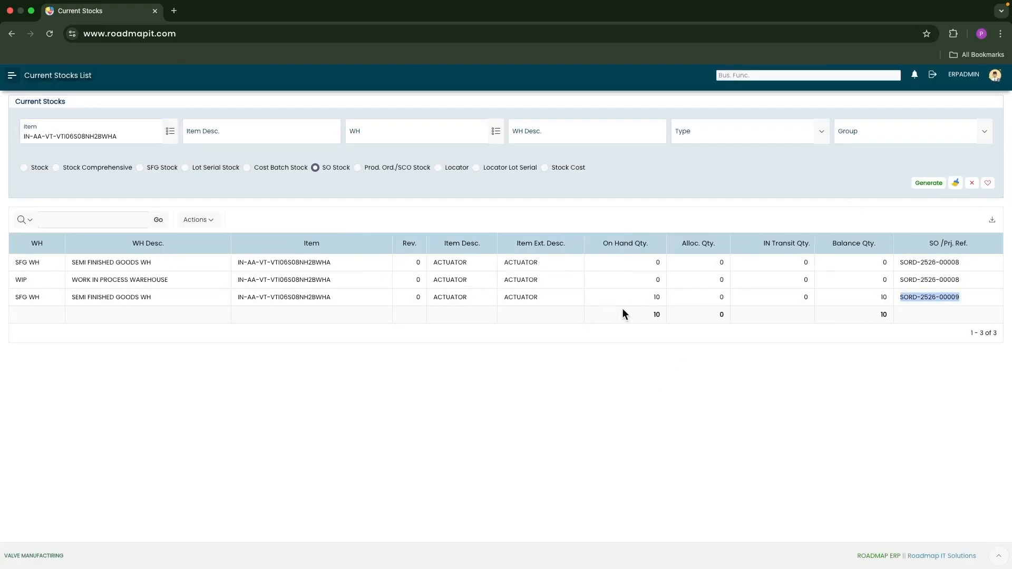
click(639, 302)
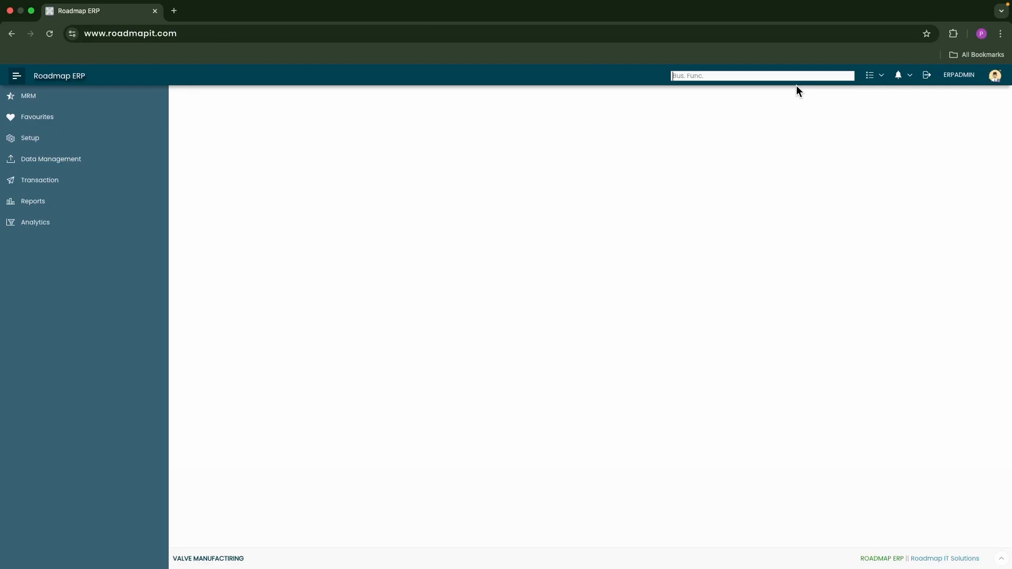
text(pro)
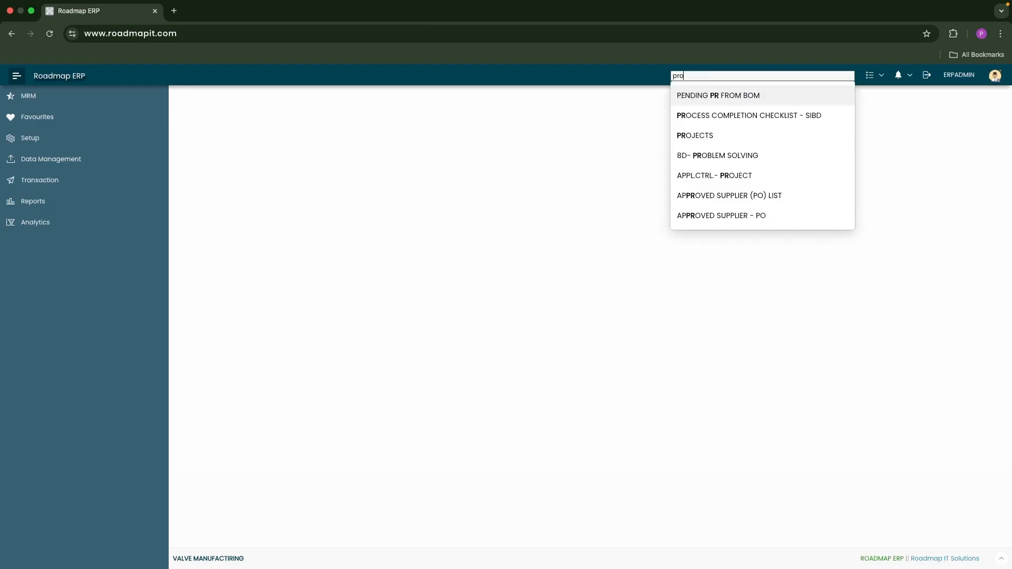
text(duction)
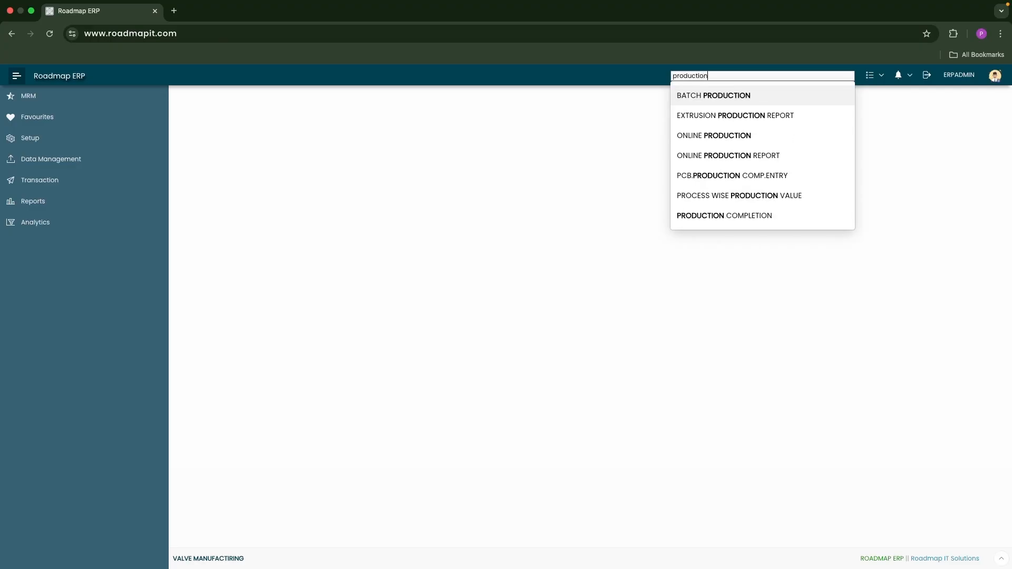
text( order)
key(Return)
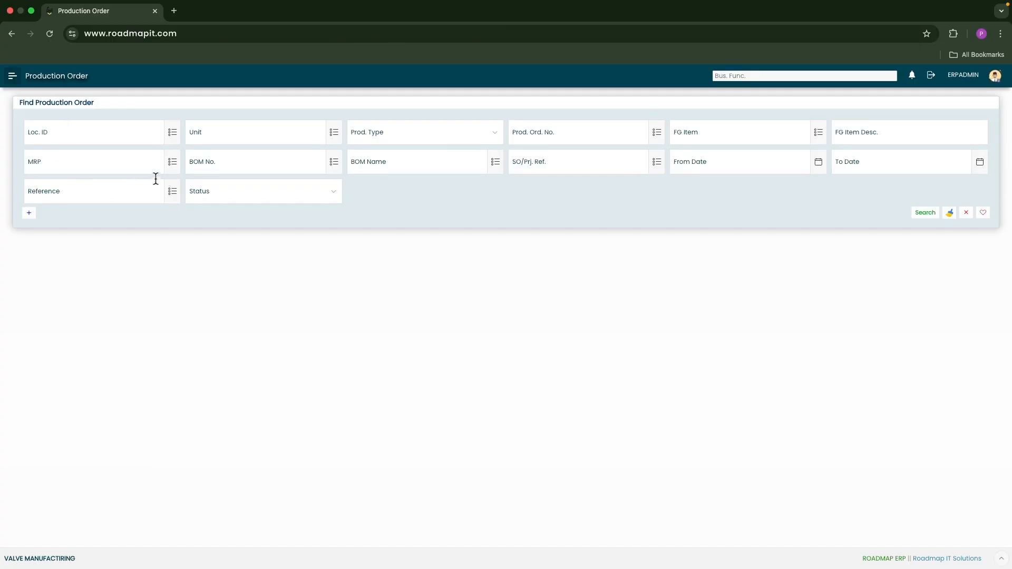
click(174, 164)
click(479, 277)
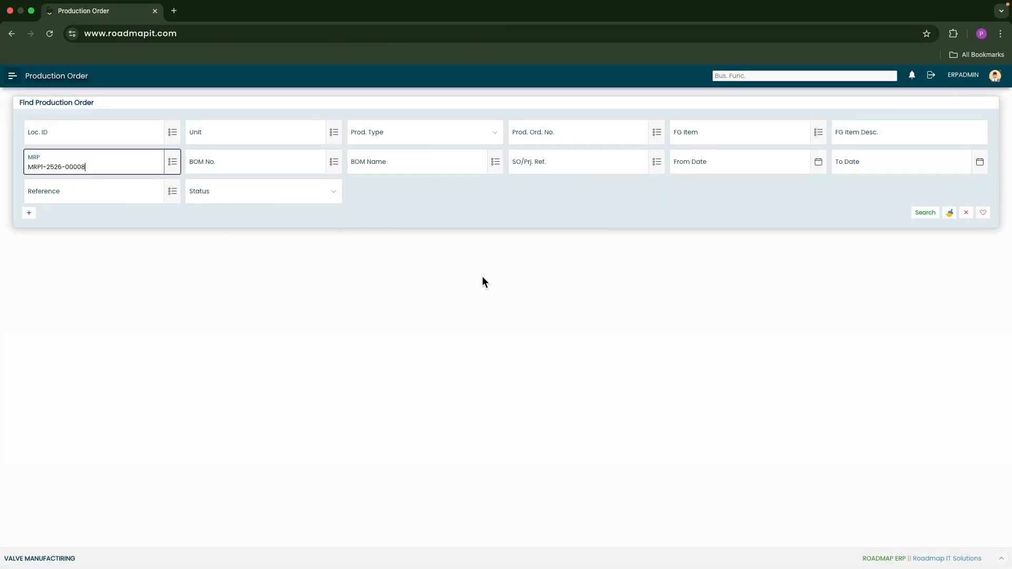
click(925, 213)
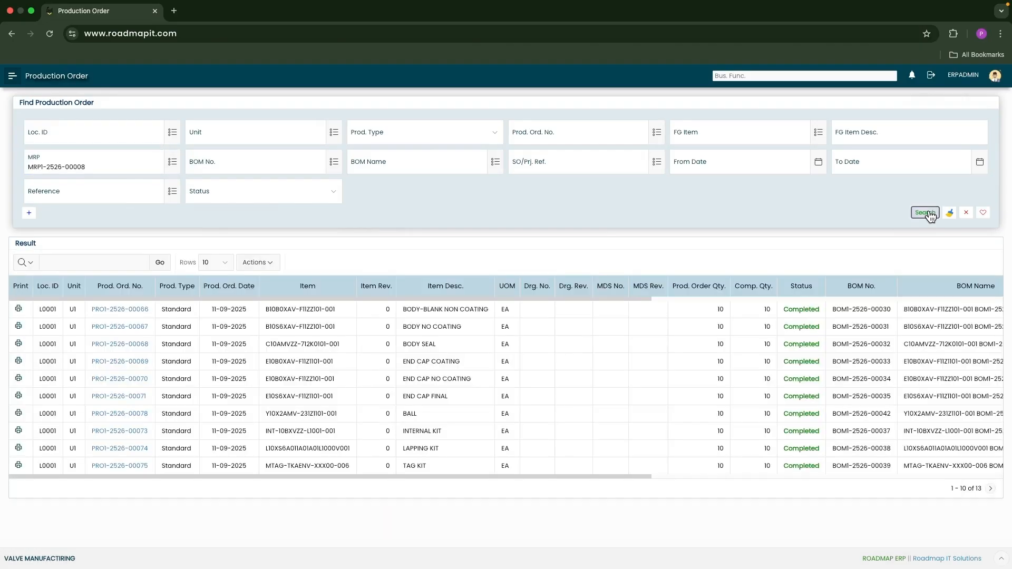
Show all production order rows, review their completion statuses, and check the FINAL VALVE order's number and description
click(224, 262)
click(209, 343)
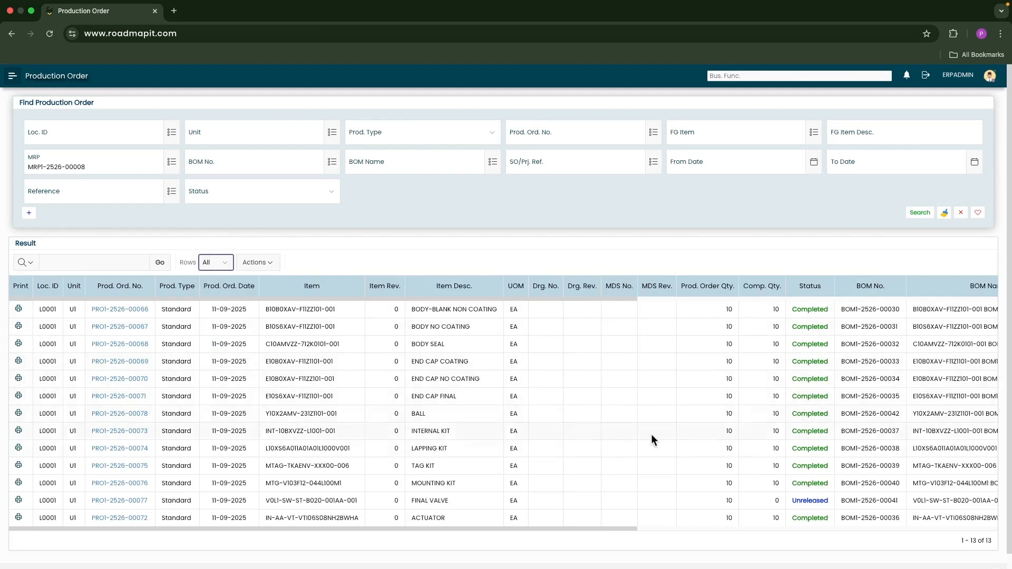
scroll(102, 170, down, 1)
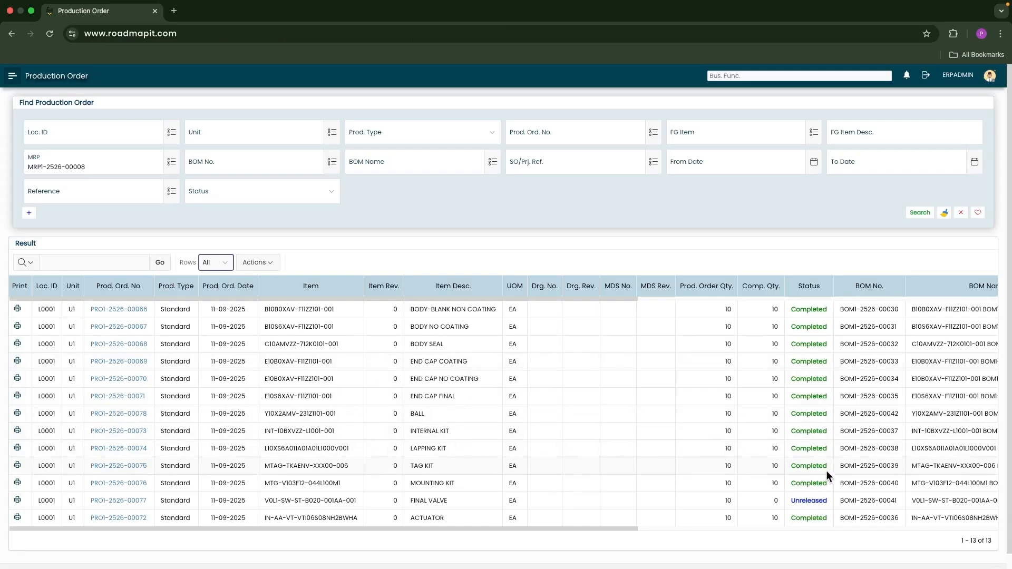
scroll(883, 475, down, 1)
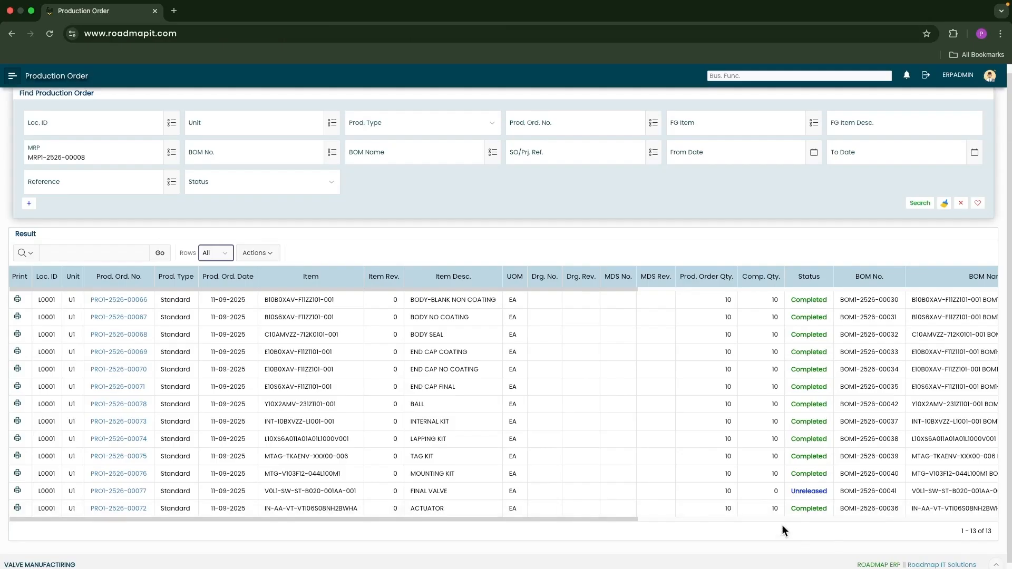
drag(149, 493, 95, 493)
drag(411, 493, 448, 493)
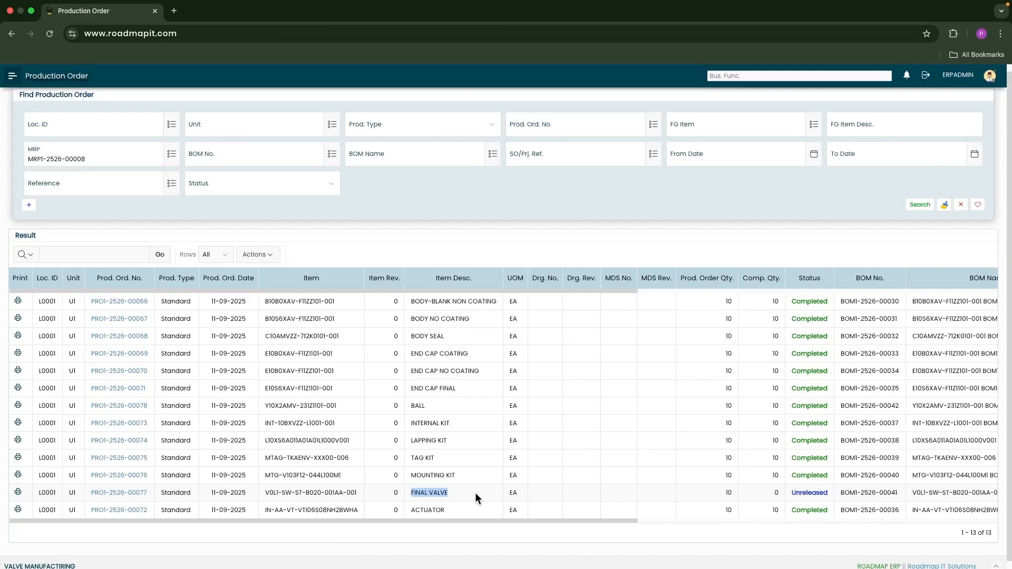
Open the FINAL VALVE production order and post it, forwarding it for approval with MEDIUM priority
click(132, 496)
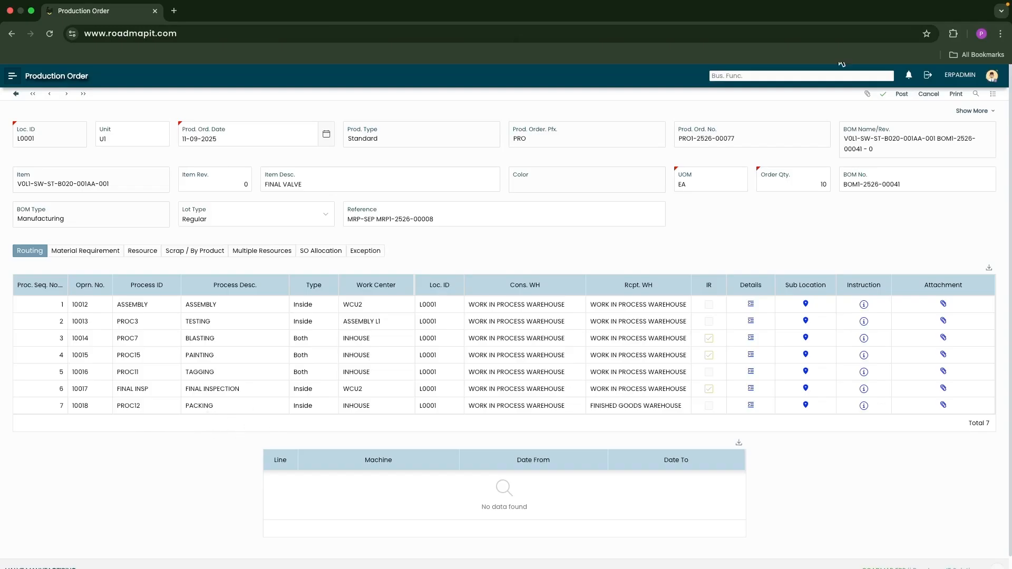
click(901, 95)
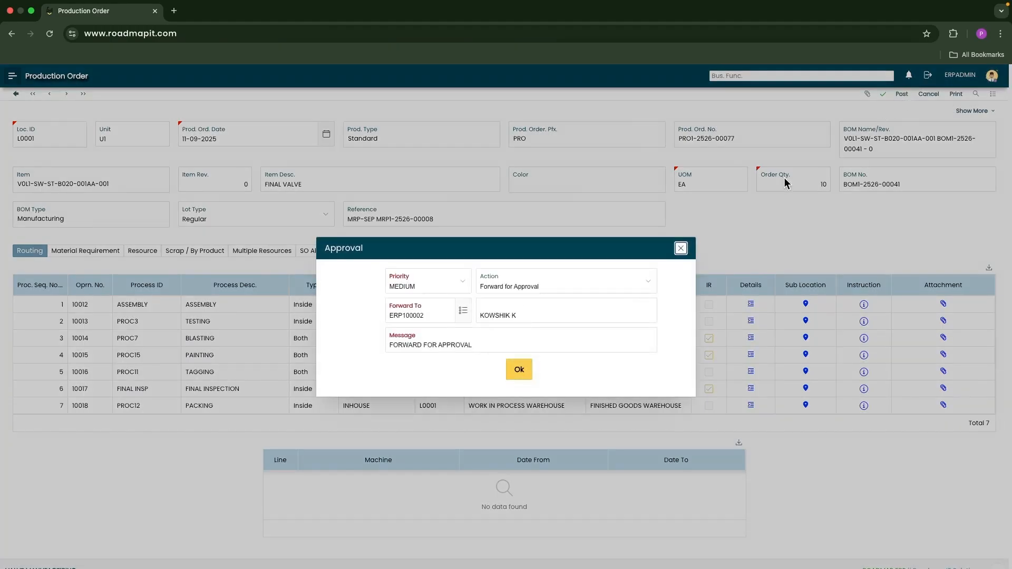
click(521, 368)
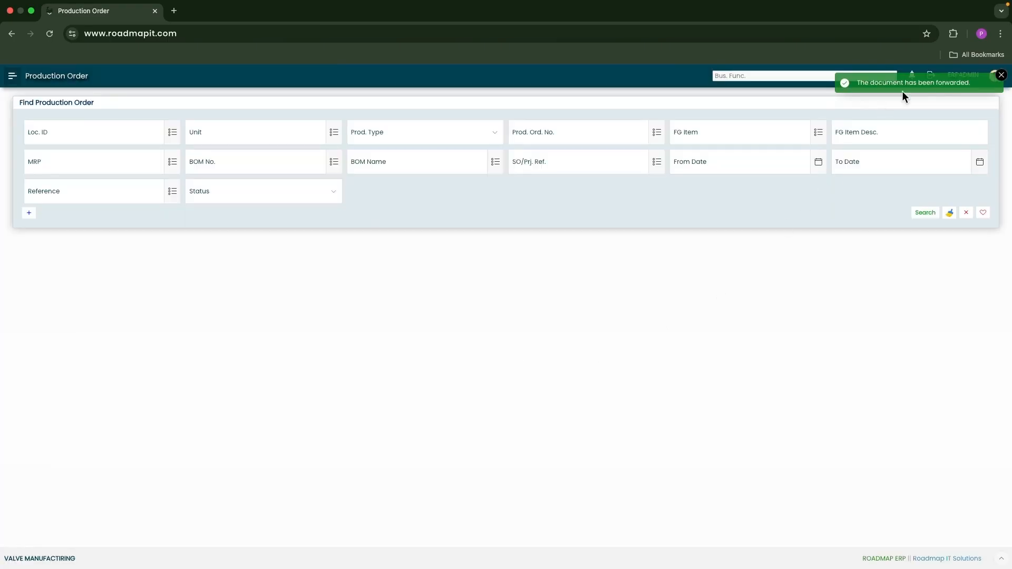
click(1000, 76)
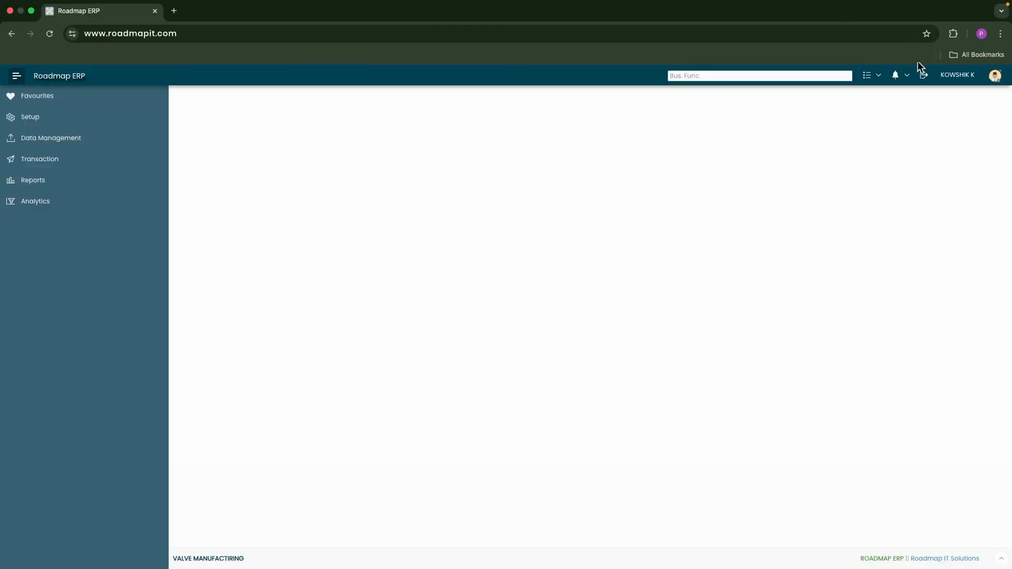
Open the pending document approvals and approve the FINAL VALVE production order
click(906, 75)
click(916, 104)
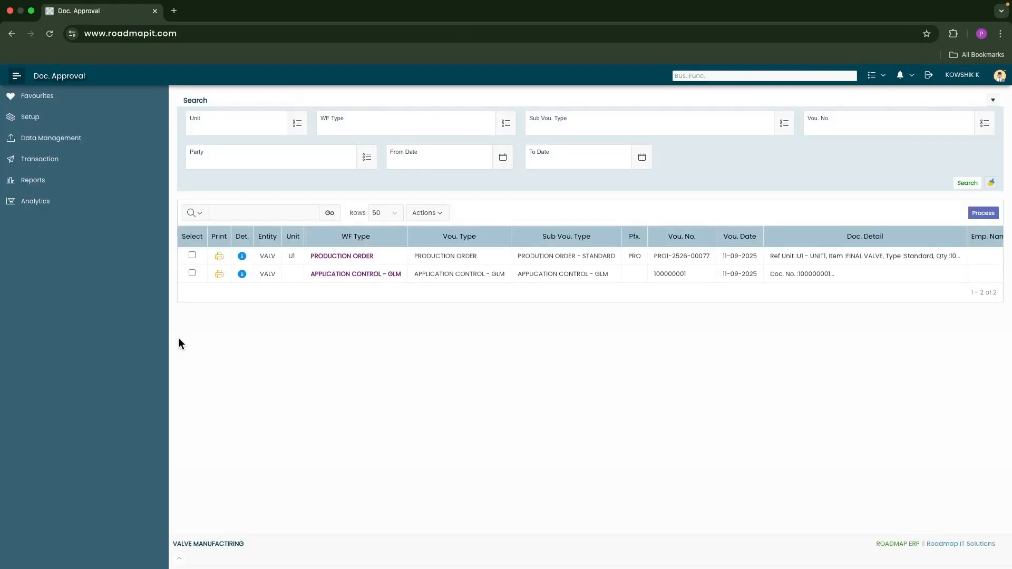
click(192, 254)
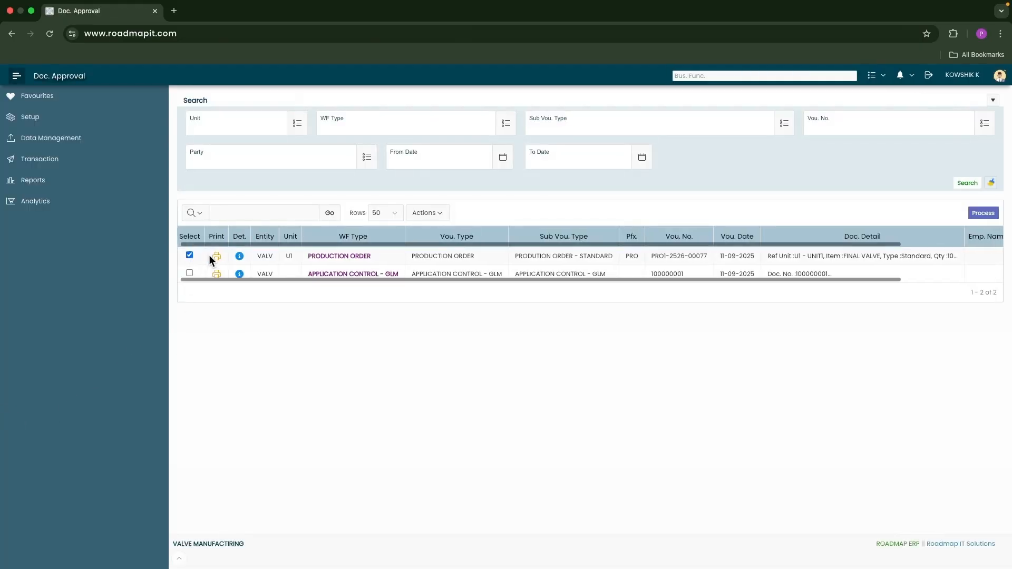
click(976, 215)
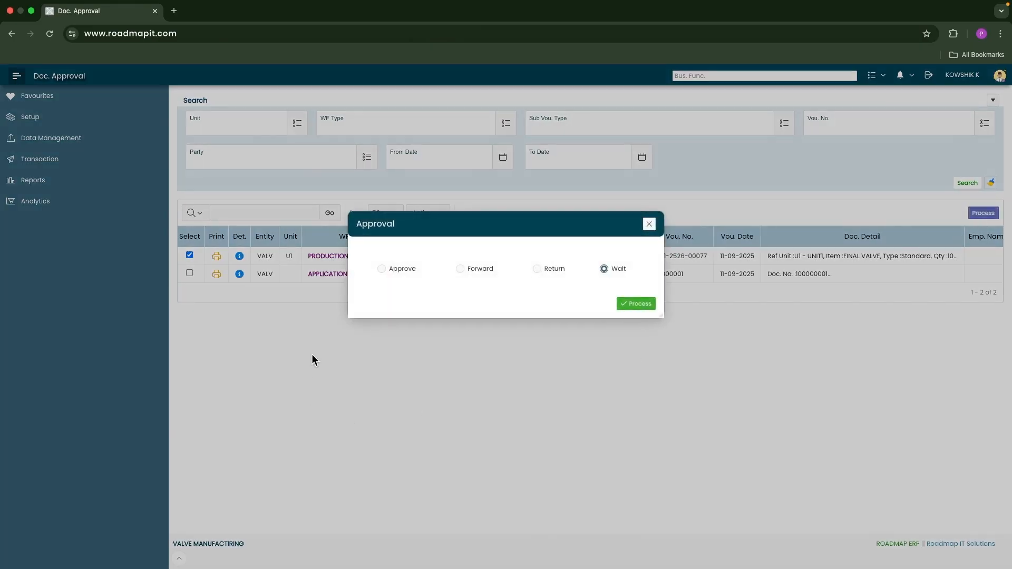
click(404, 269)
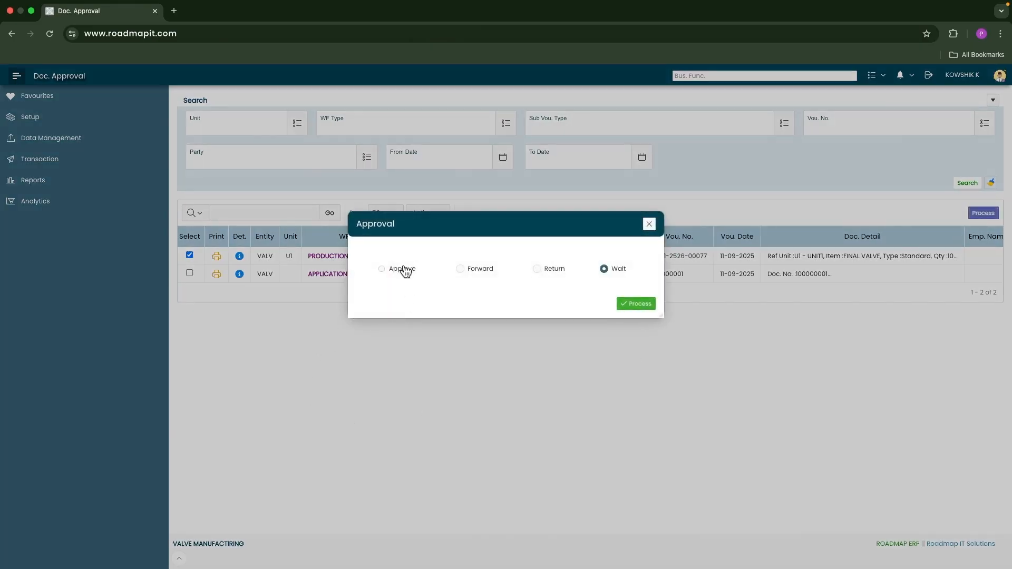
click(631, 305)
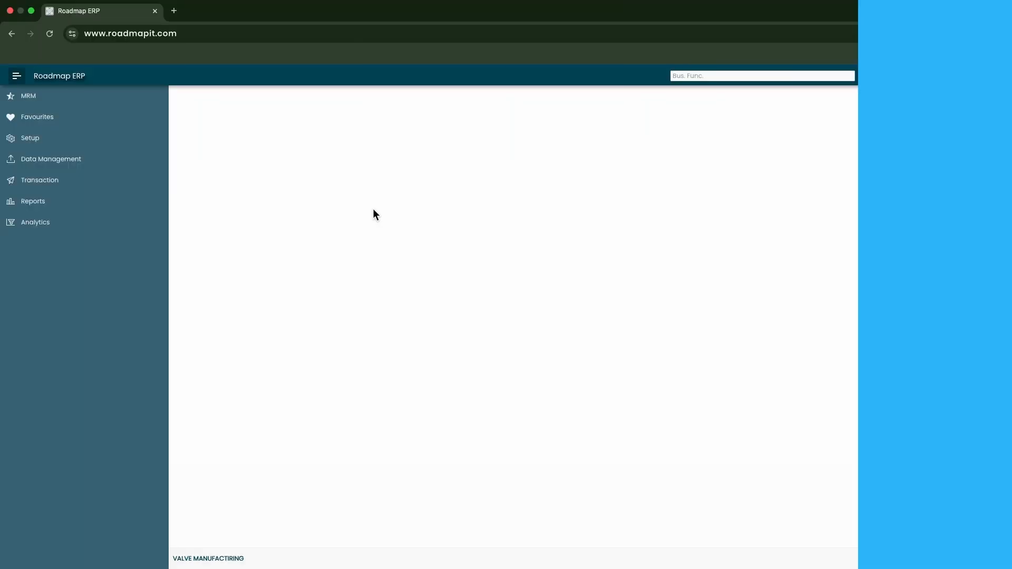
Open Prod. Comp. Entry (Serial No. Wise) and list the pending serial-wise production completions
click(54, 183)
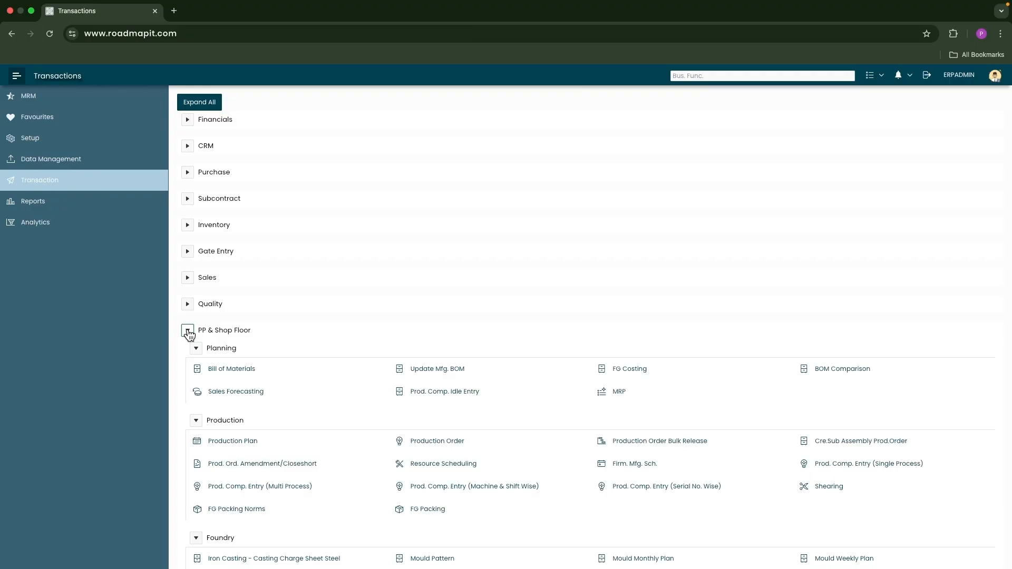
scroll(657, 493, down, 1)
click(658, 491)
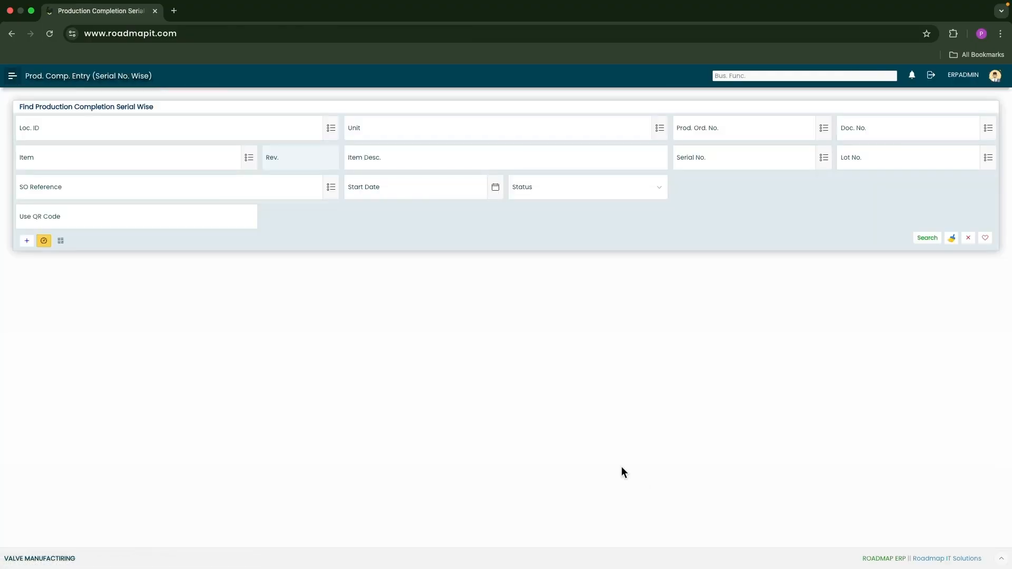
click(45, 240)
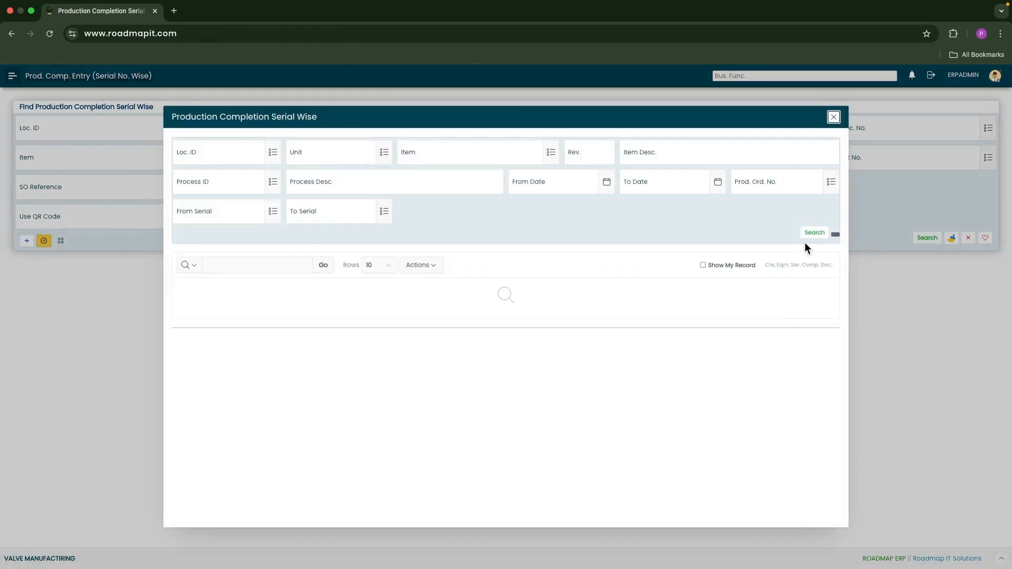
click(813, 235)
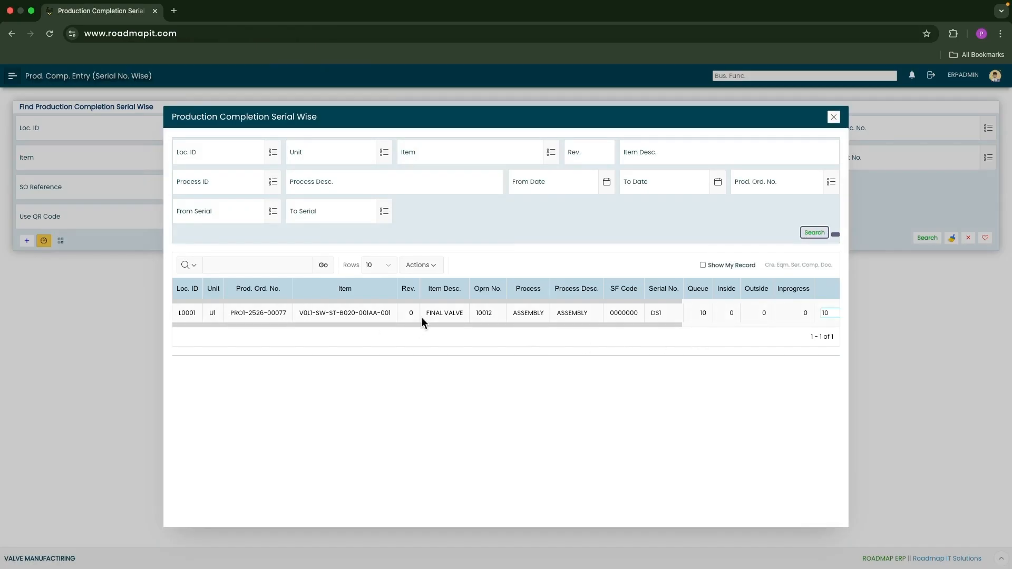
Check the FINAL VALVE completion row and examine its process details, including the inspection-required flags
drag(423, 315, 457, 315)
click(761, 324)
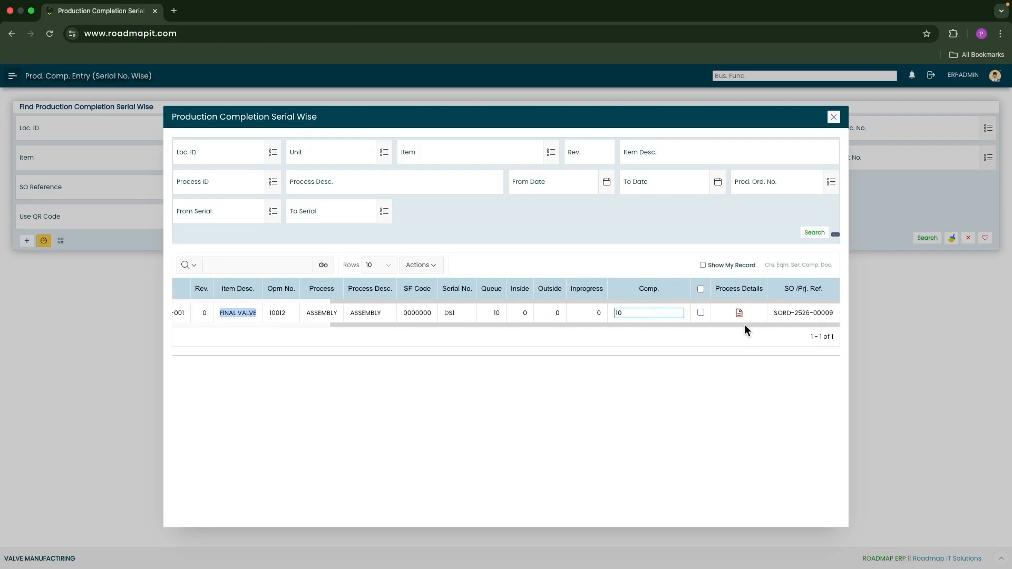
click(738, 313)
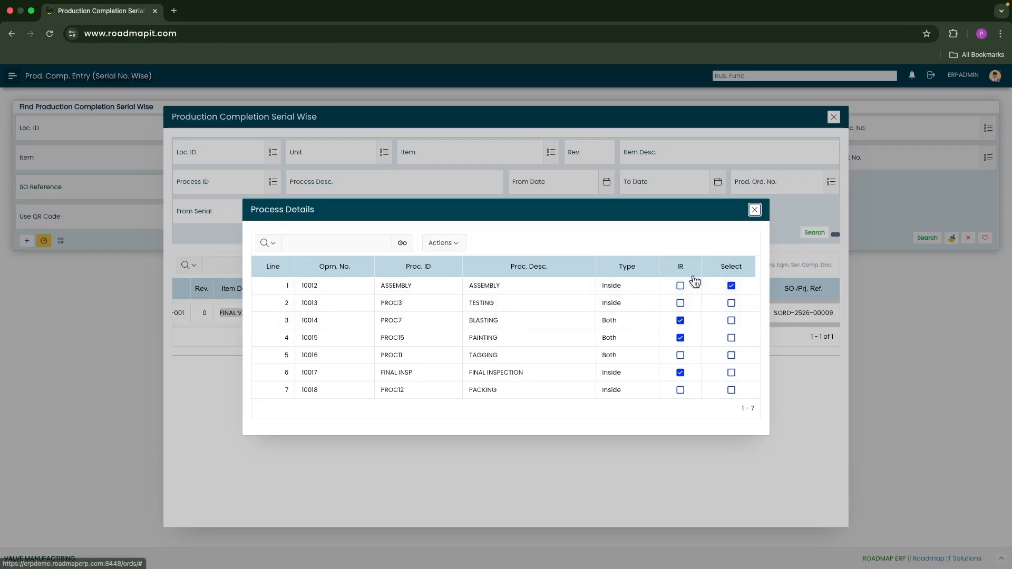
click(753, 211)
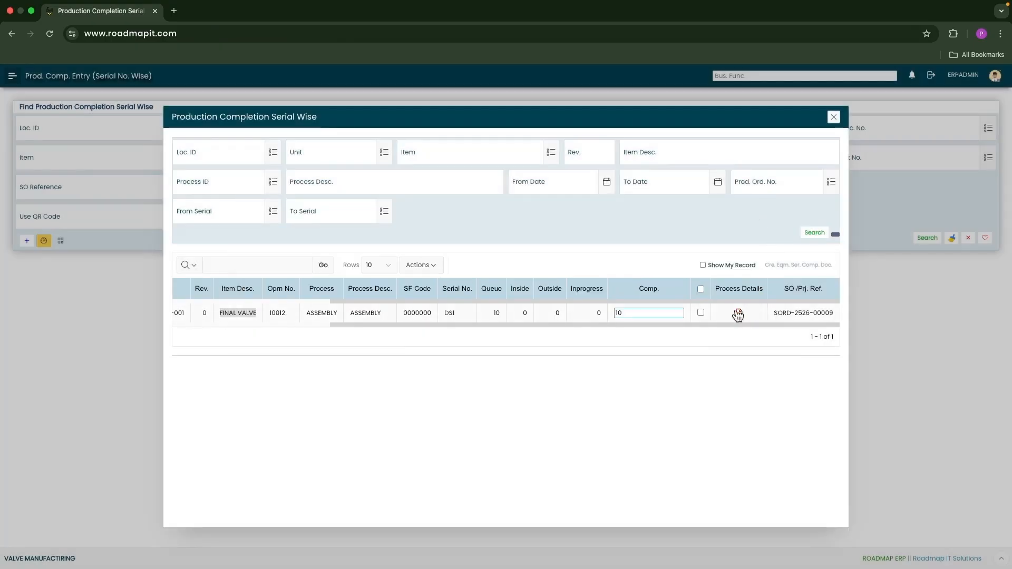
click(701, 312)
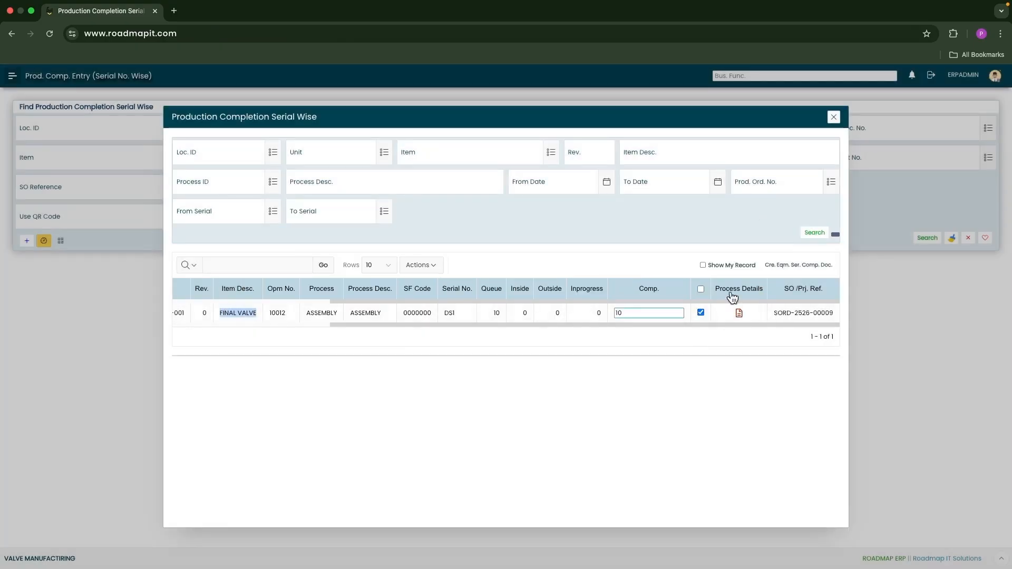
click(786, 269)
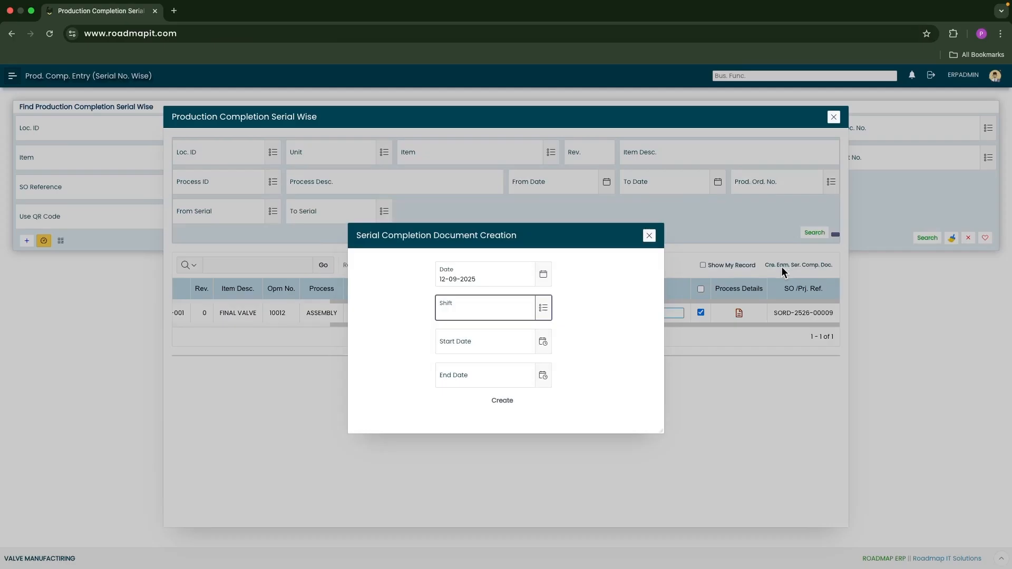
click(543, 307)
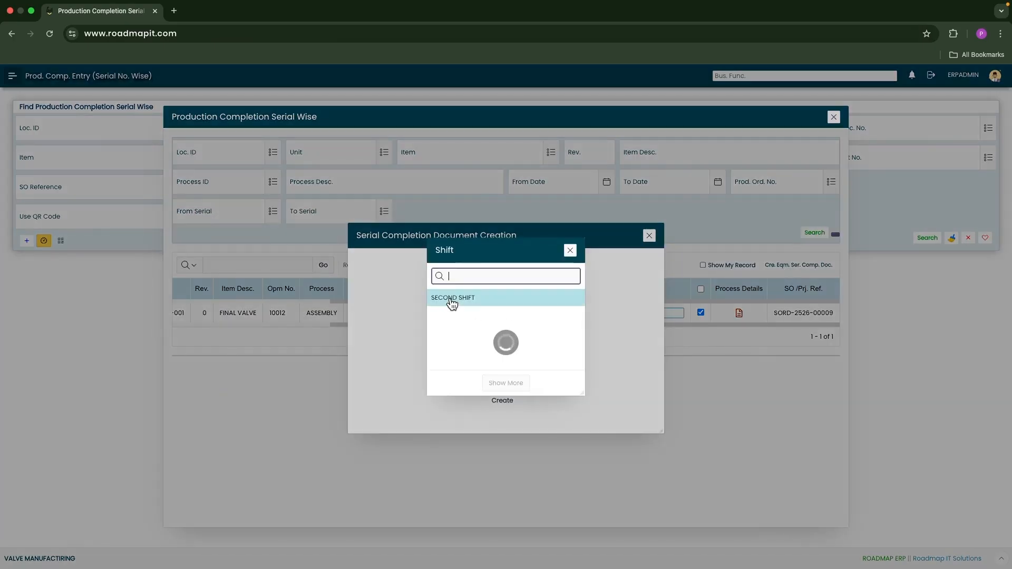
click(450, 298)
click(511, 348)
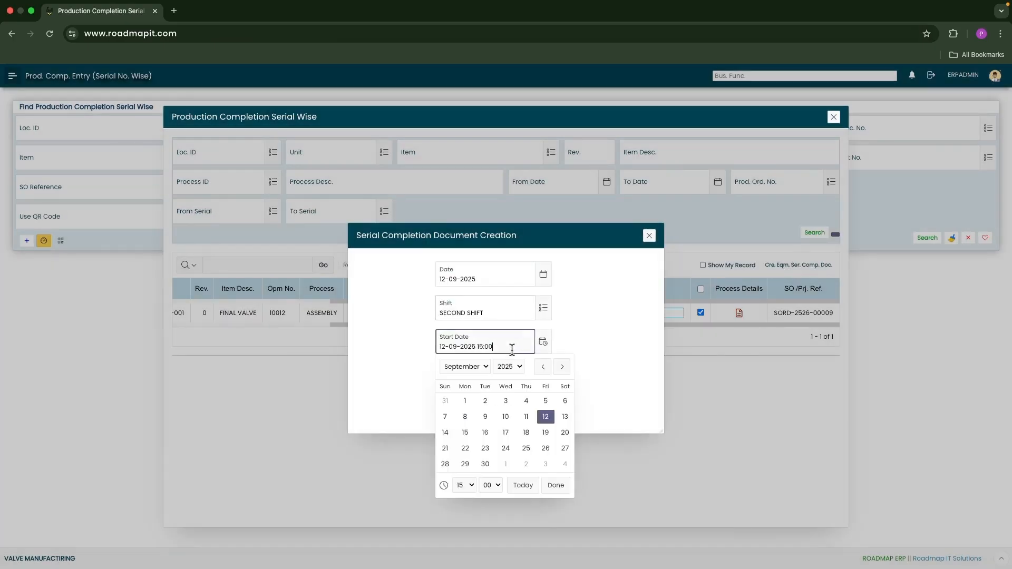
click(580, 342)
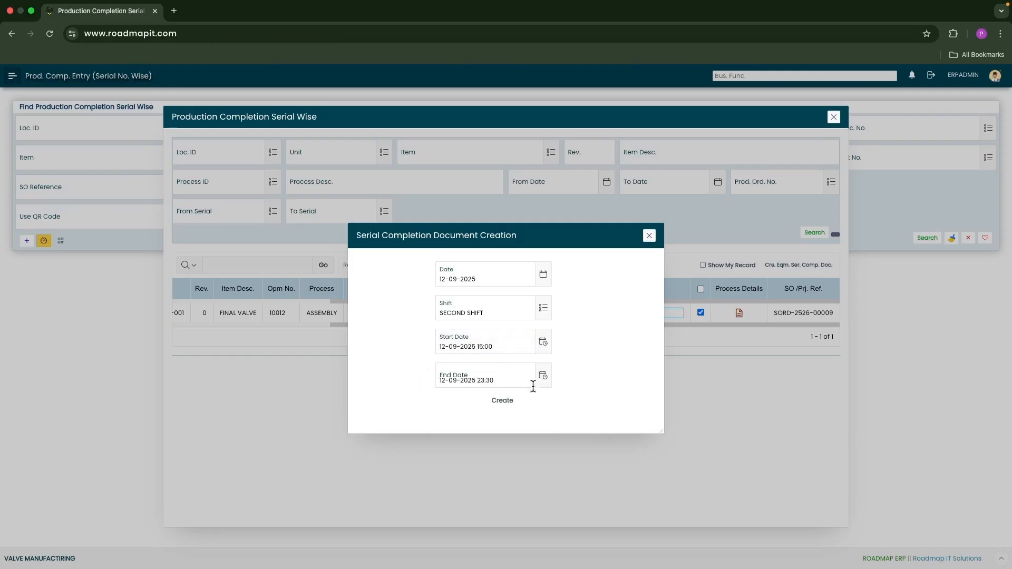
click(509, 402)
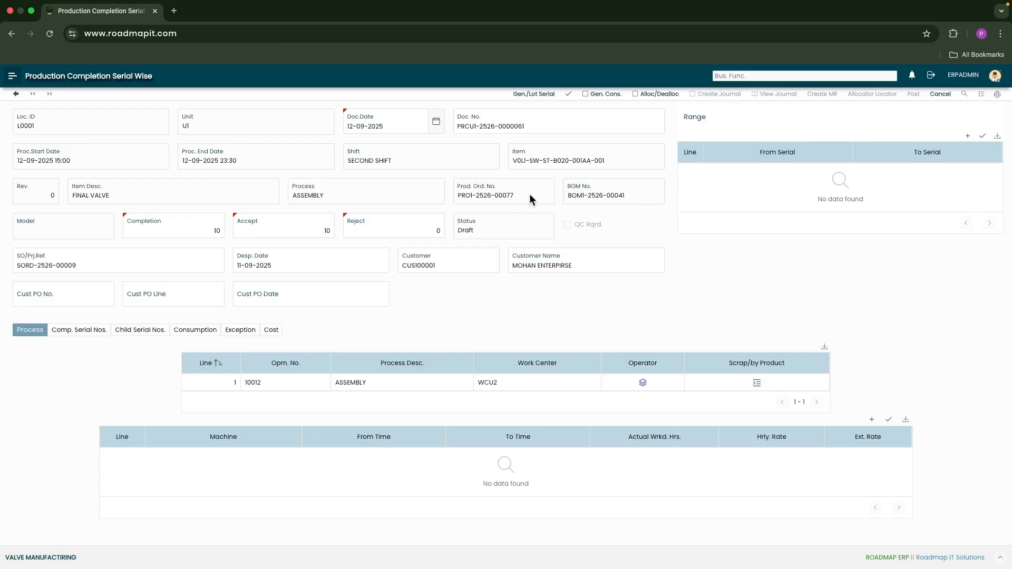
Review the completion document's sales order reference, customer and process details
click(83, 269)
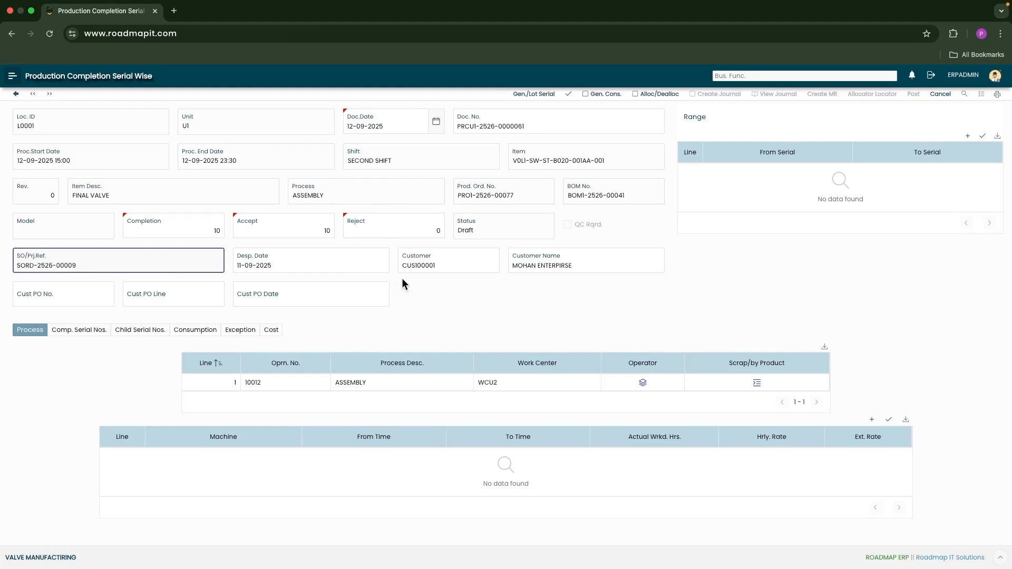
click(436, 266)
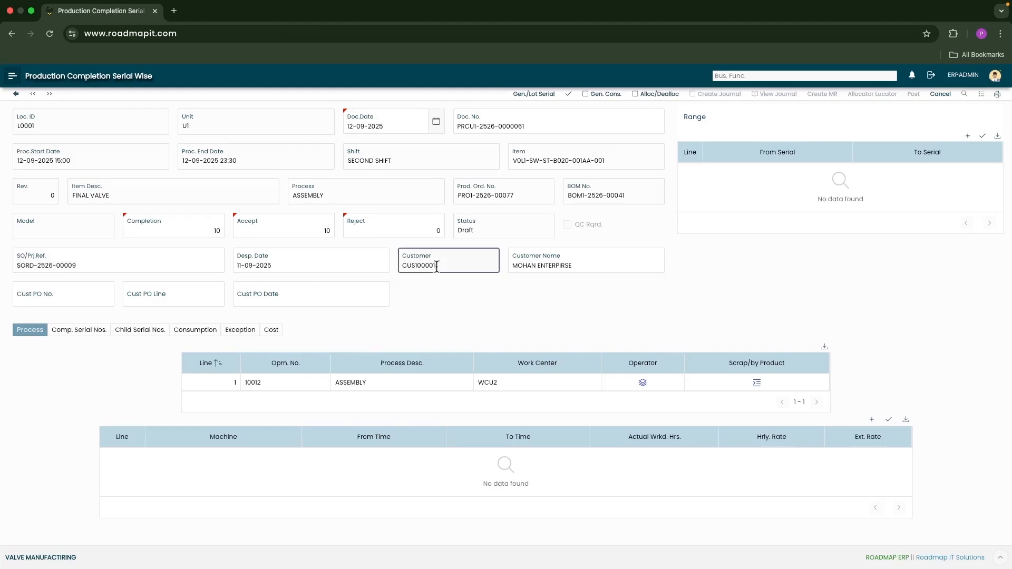
click(240, 361)
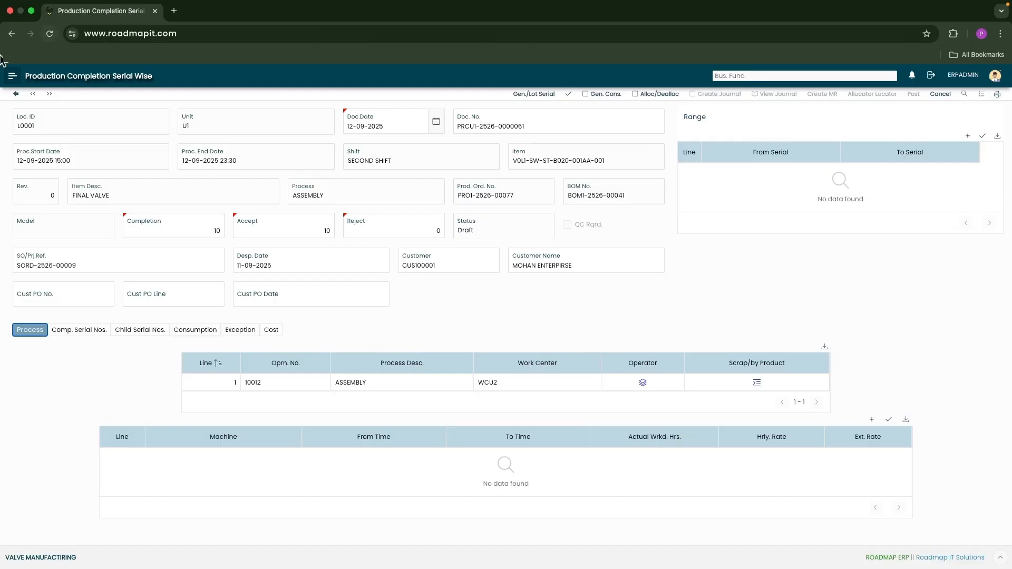
Open the Material Request function and search for the requests of the FINAL VALVE production order, looking it up by 77
click(62, 79)
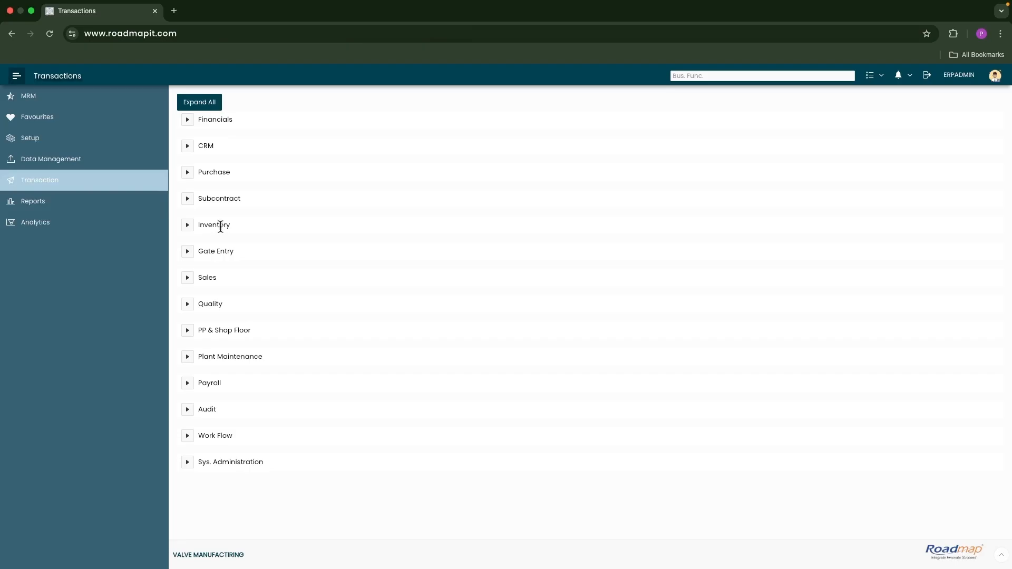
click(188, 225)
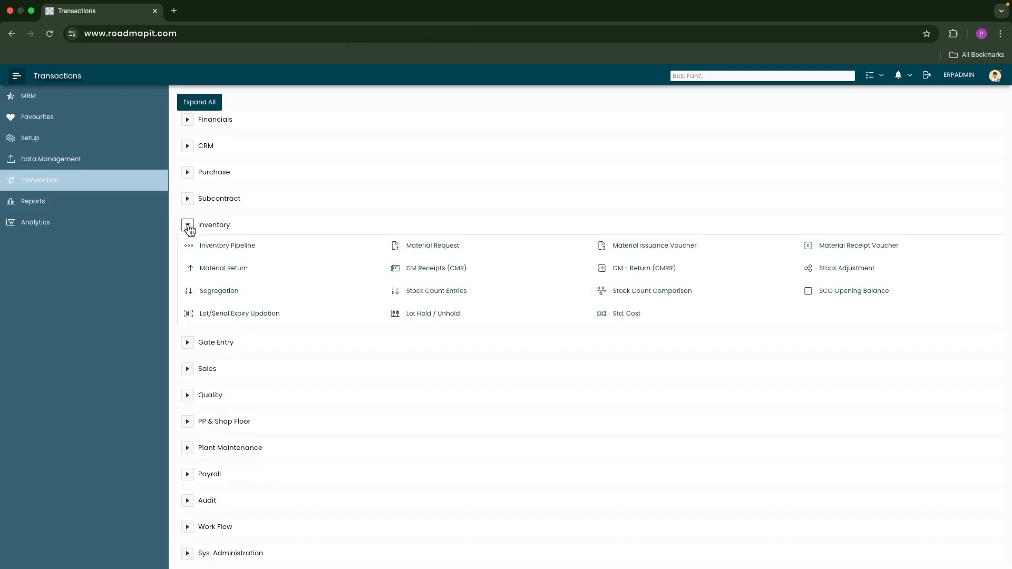
click(455, 245)
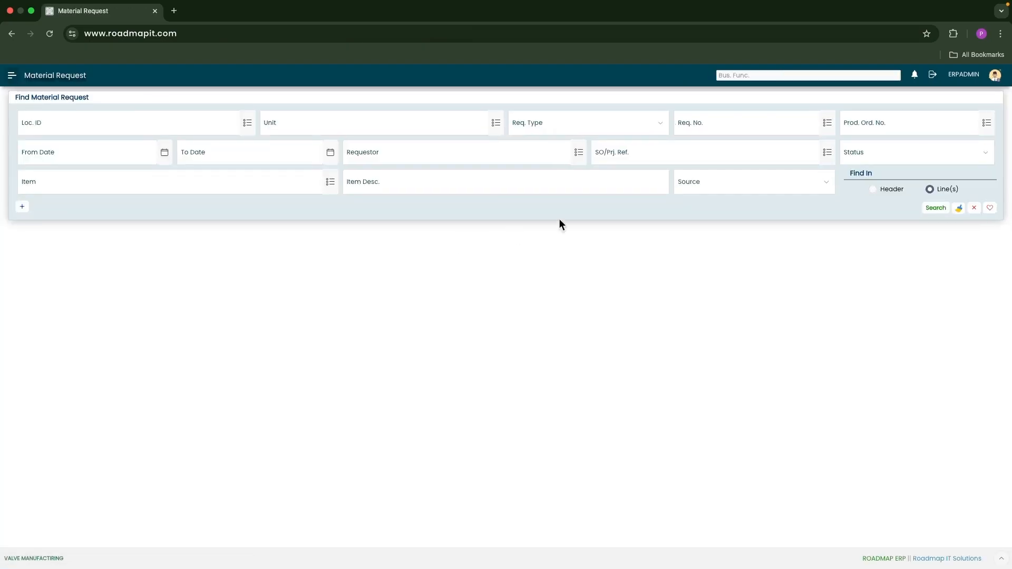
click(930, 210)
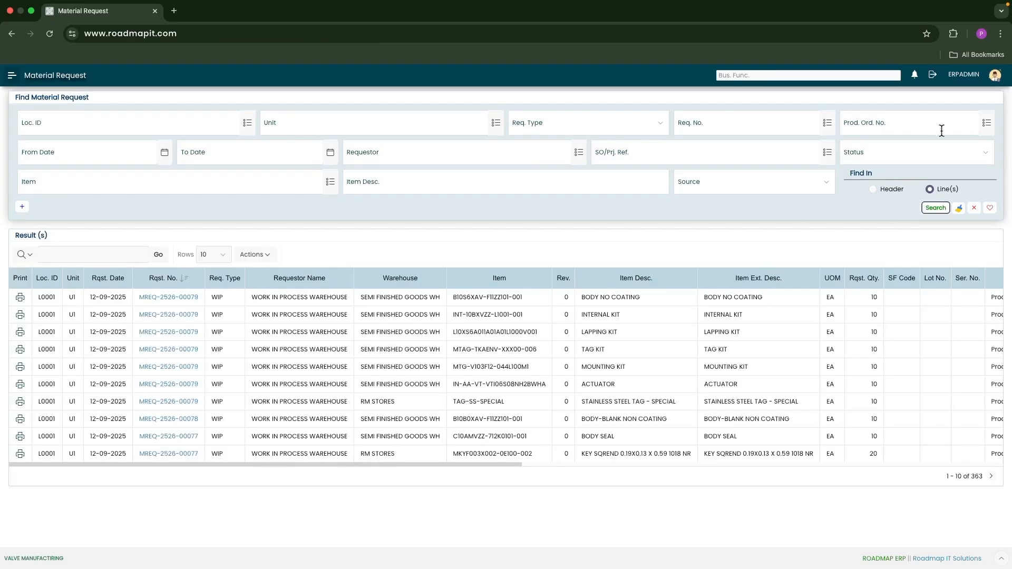
click(987, 124)
text(77)
click(457, 279)
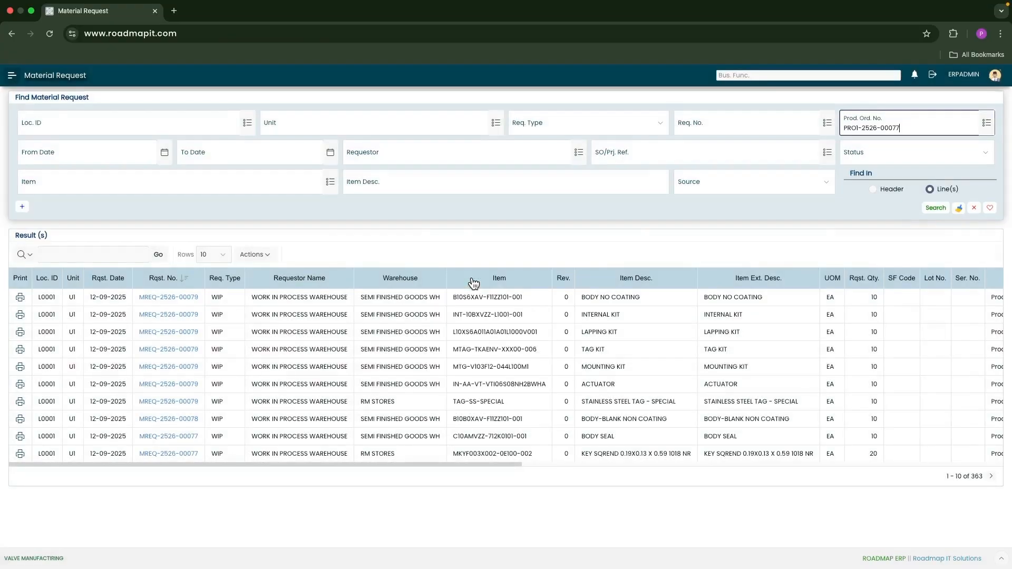
click(936, 208)
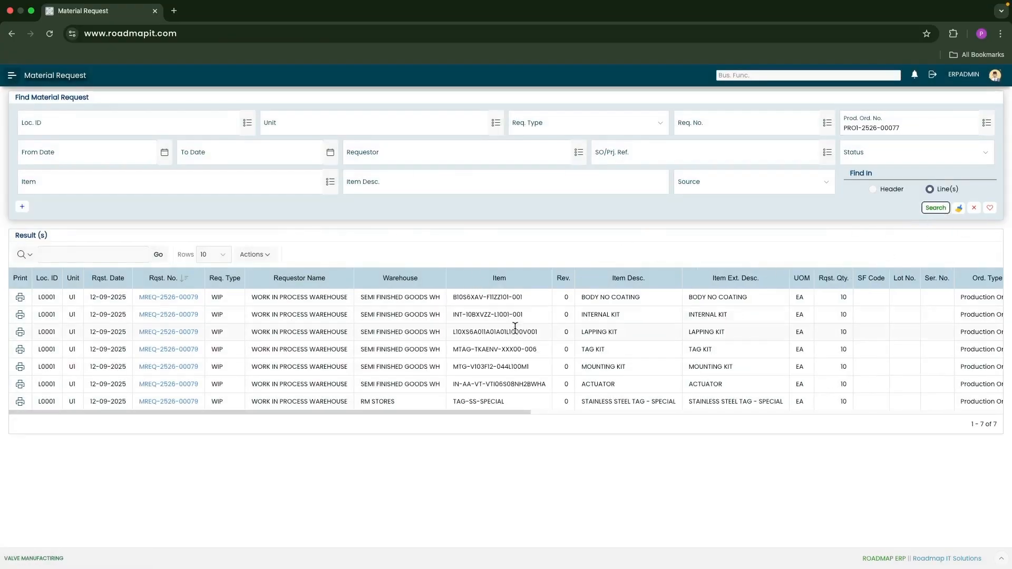
Review the component request lines, open the FINAL VALVE material request and post it, forwarding it for approval with MEDIUM priority
scroll(347, 374, right, 2)
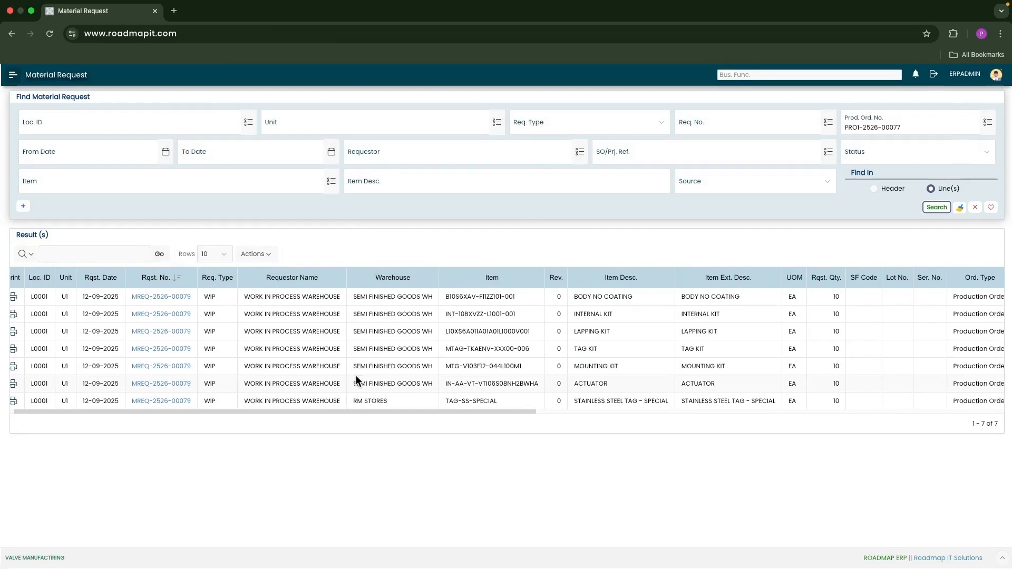
scroll(358, 377, right, 2)
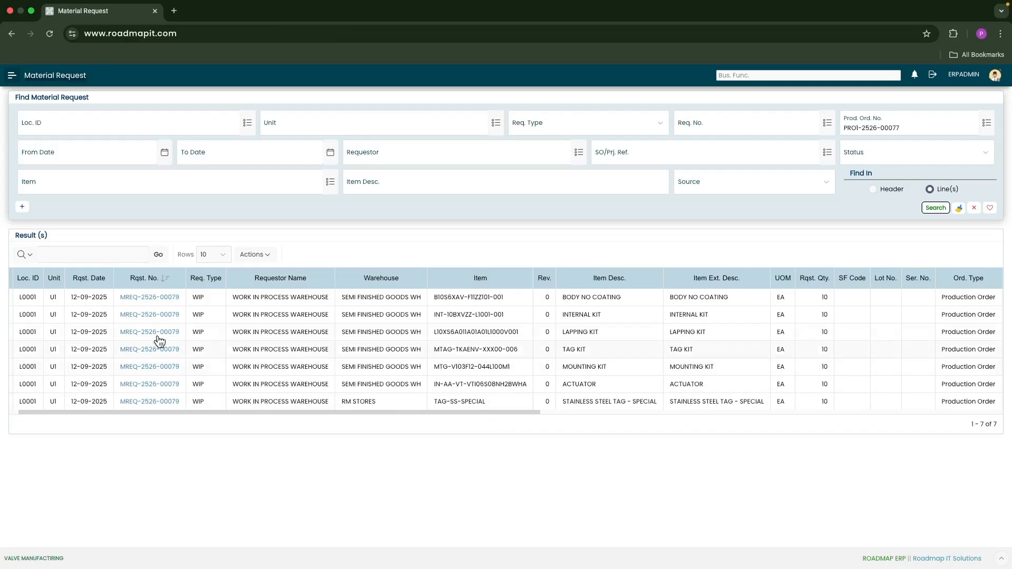
click(153, 299)
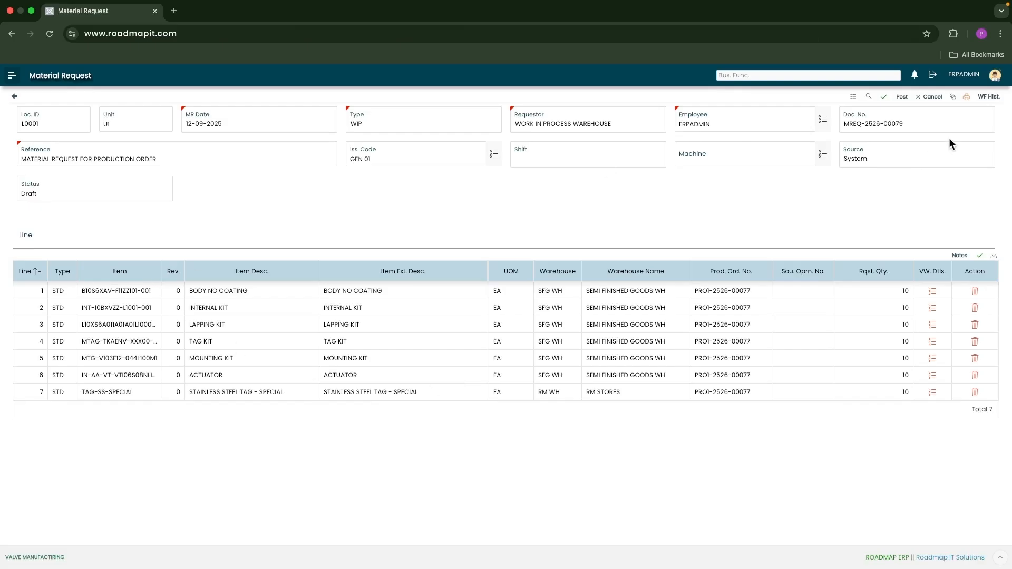
click(902, 99)
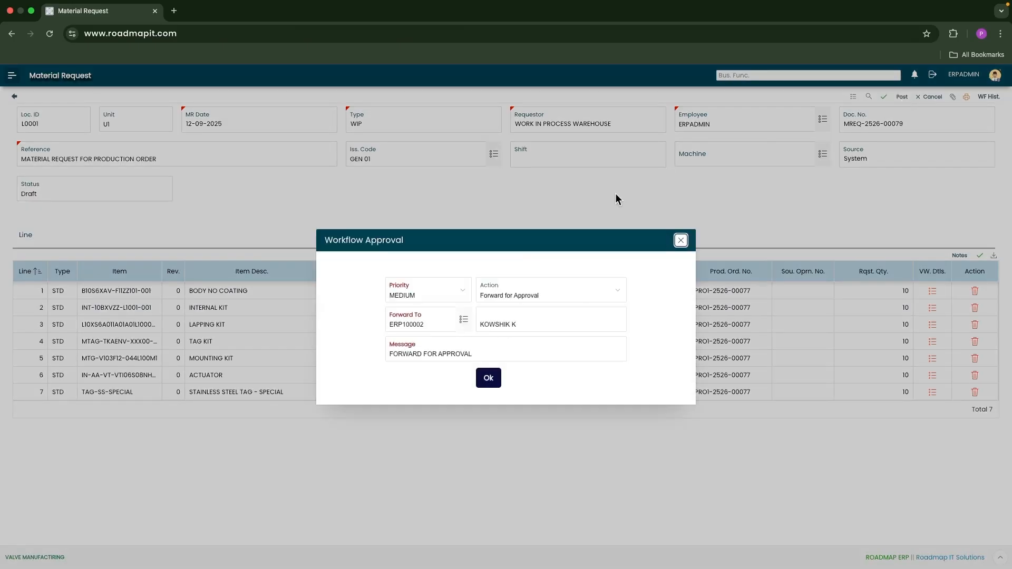
click(485, 381)
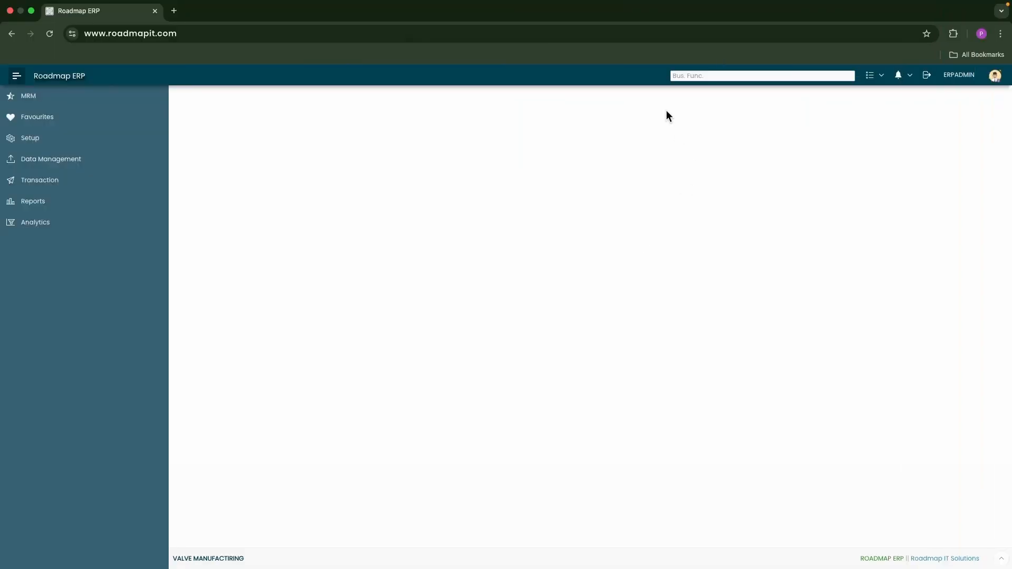
Open the Material Issuance Voucher function and list the pending material request lines filtered to the FINAL VALVE production order
click(29, 181)
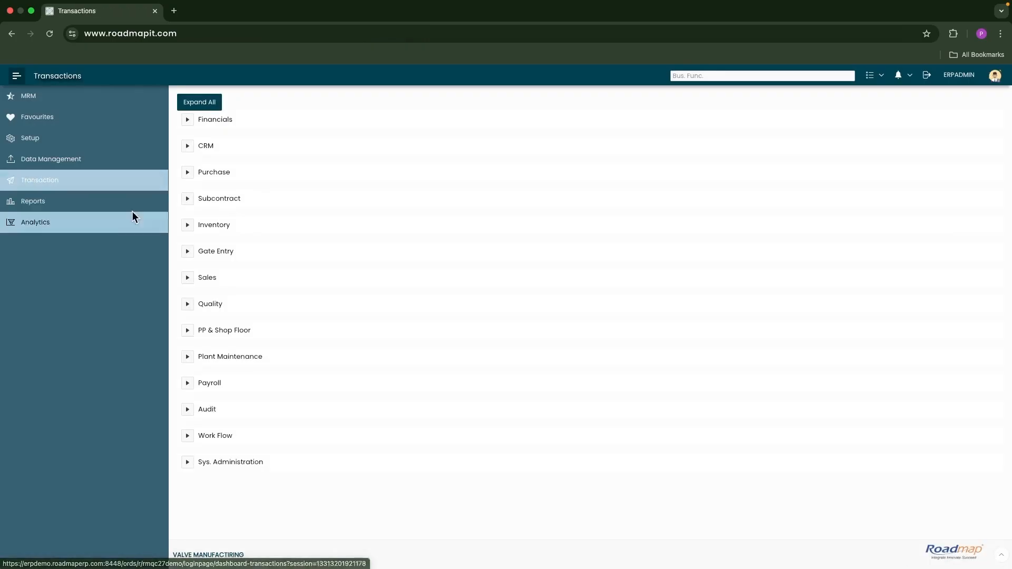
click(187, 224)
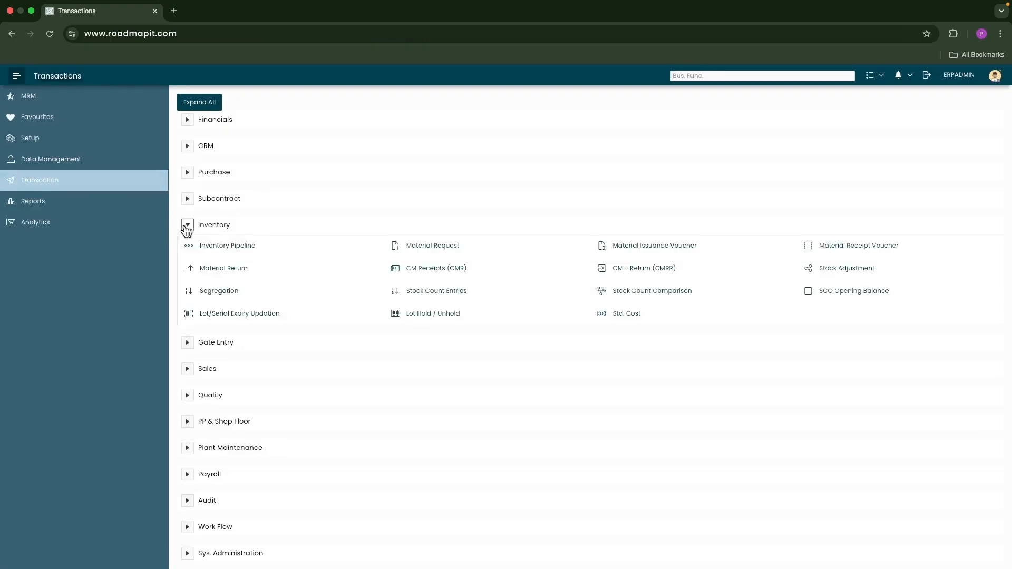
click(667, 246)
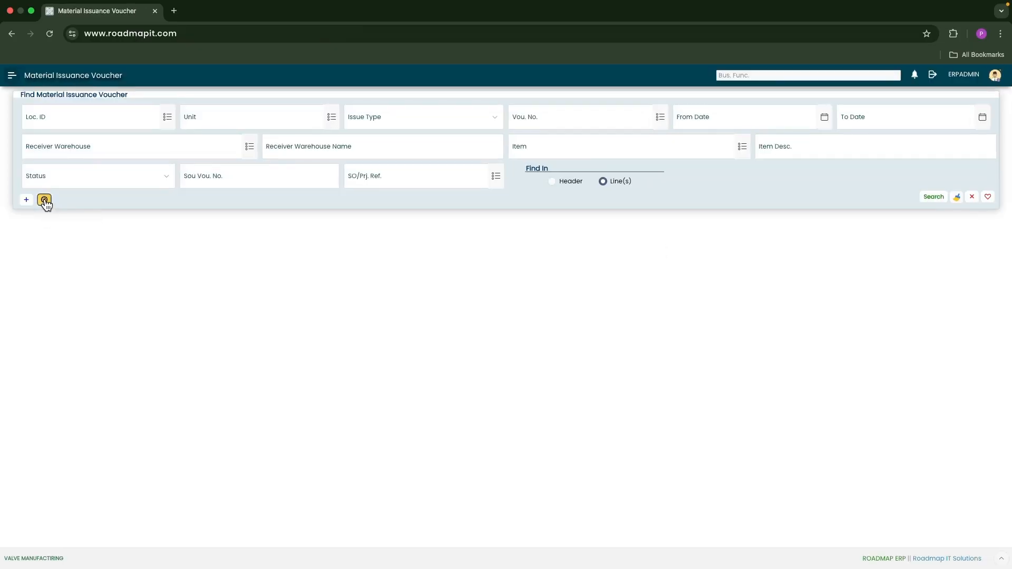
click(45, 199)
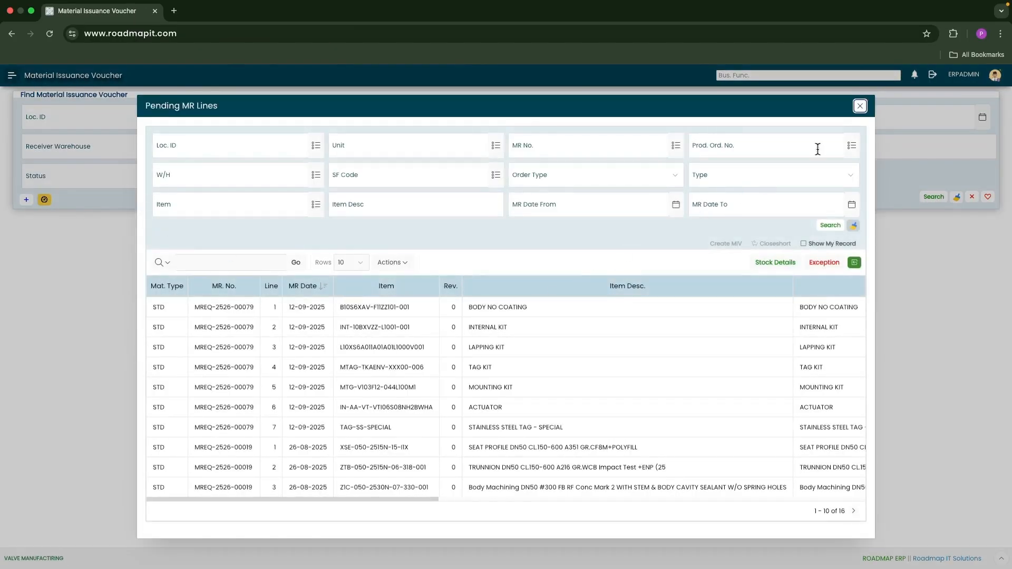
click(851, 146)
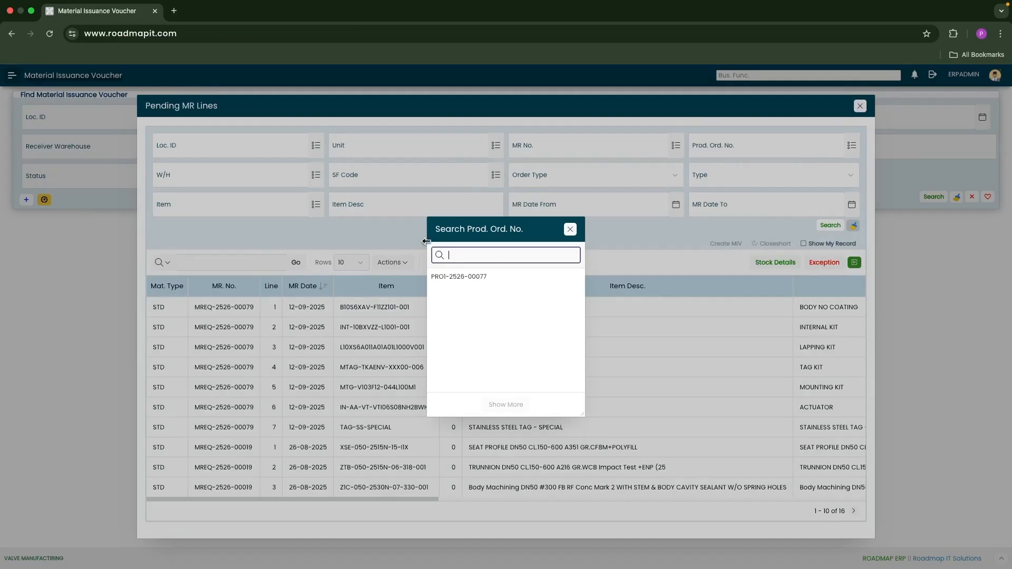
click(449, 278)
click(830, 226)
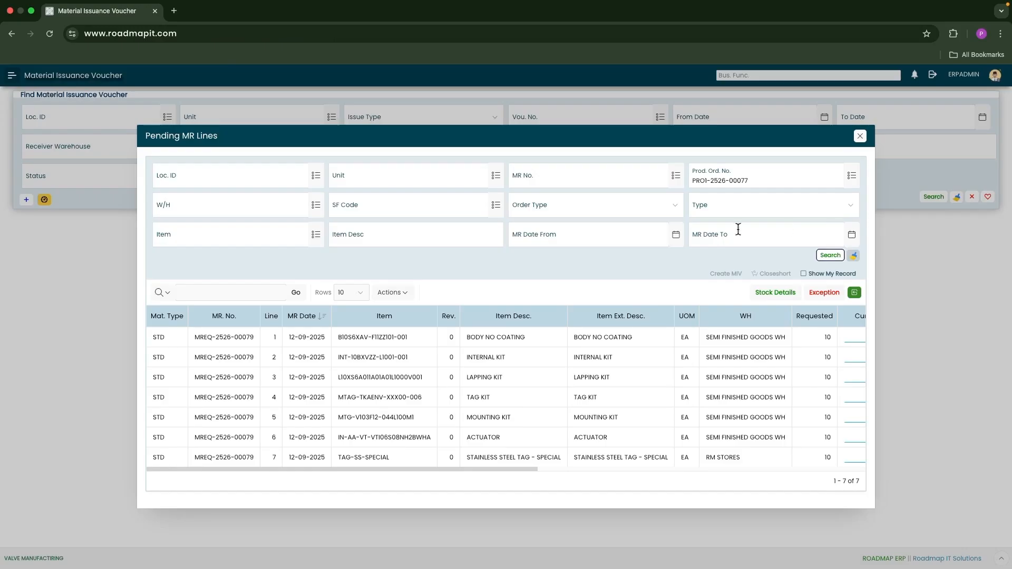
Select all pending request lines of the production order and create a material issuance voucher dated 12-09-2025
drag(536, 467, 678, 470)
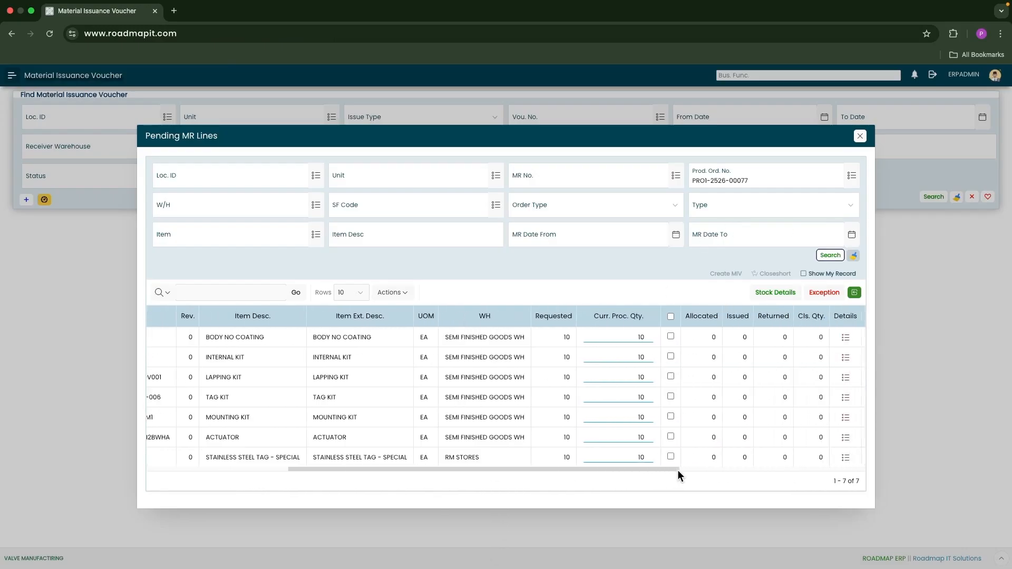
click(670, 316)
scroll(654, 329, right, 3)
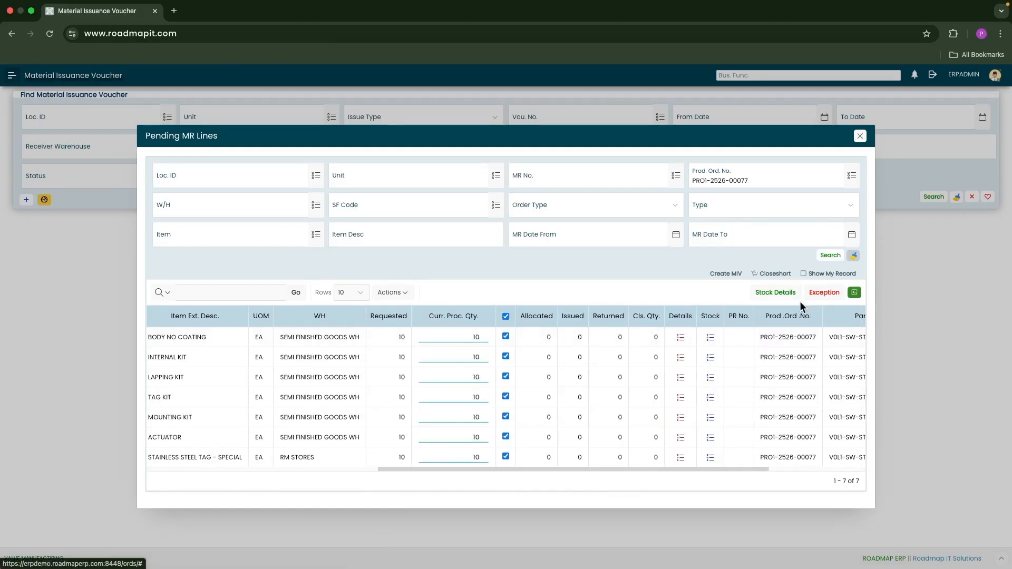
click(731, 274)
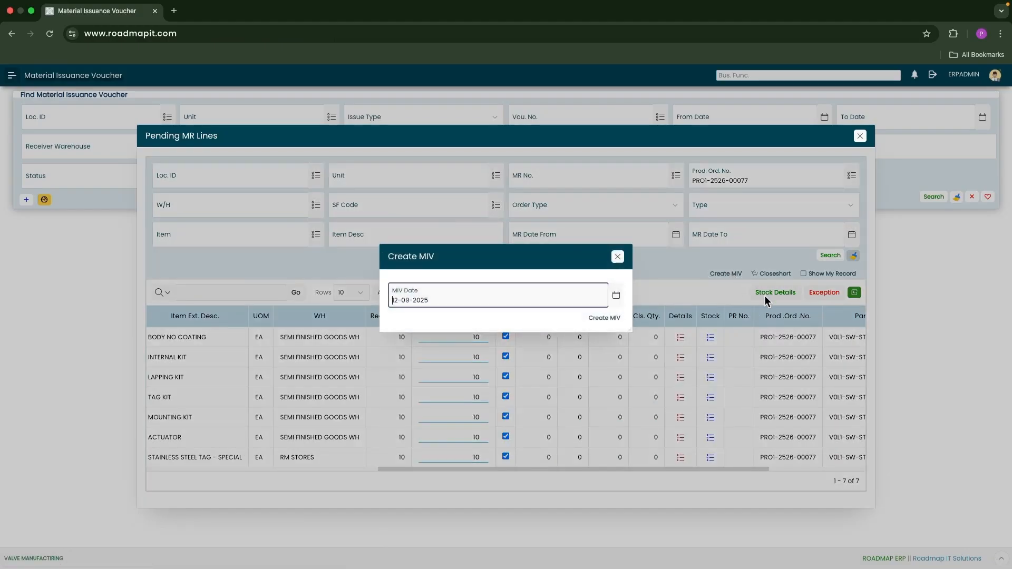
click(604, 318)
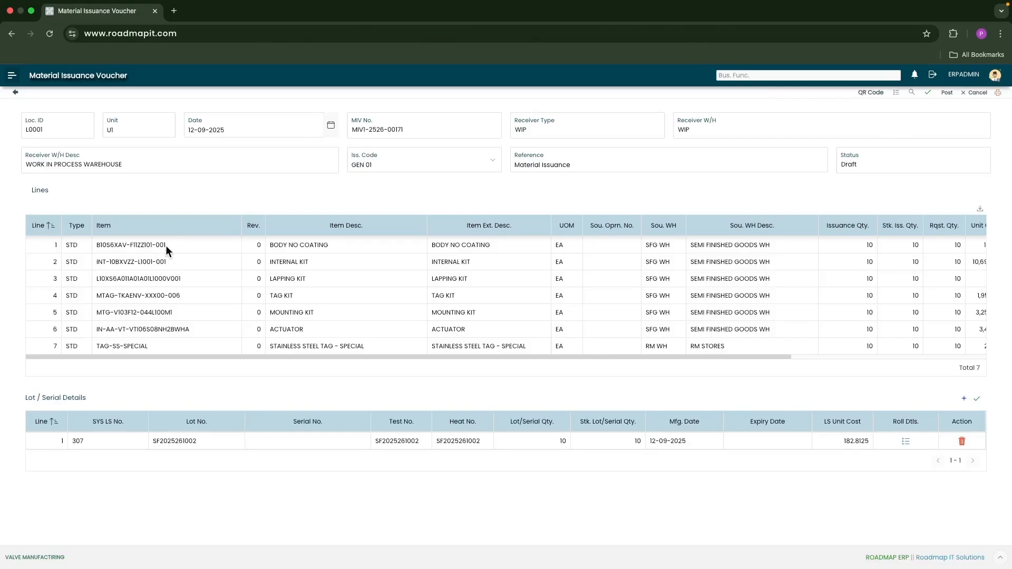
Check the lot and serial details of the voucher lines from BODY NO COATING to MOUNTING KIT, and post the voucher
scroll(179, 248, right, 1)
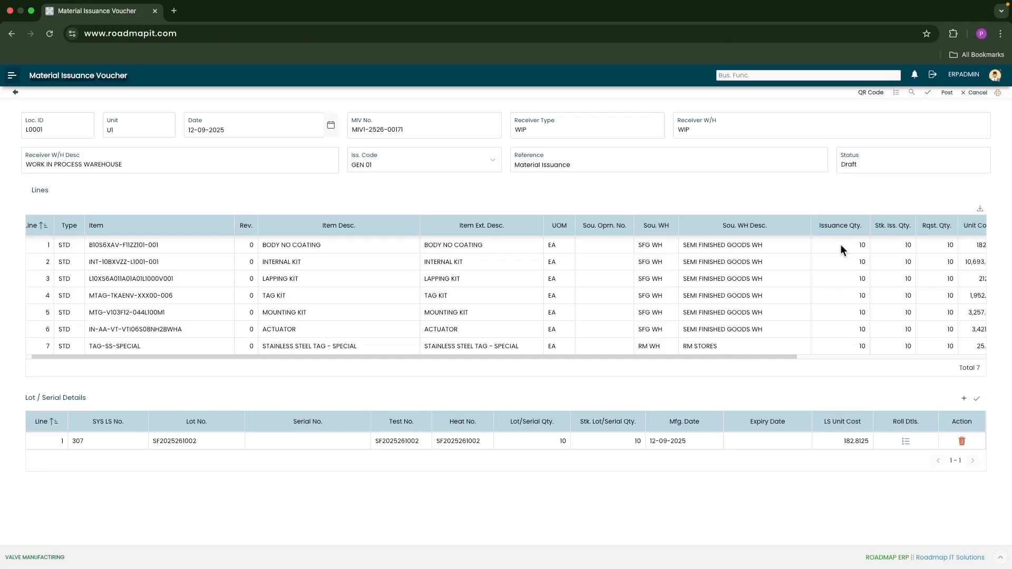
click(471, 244)
click(461, 259)
click(459, 278)
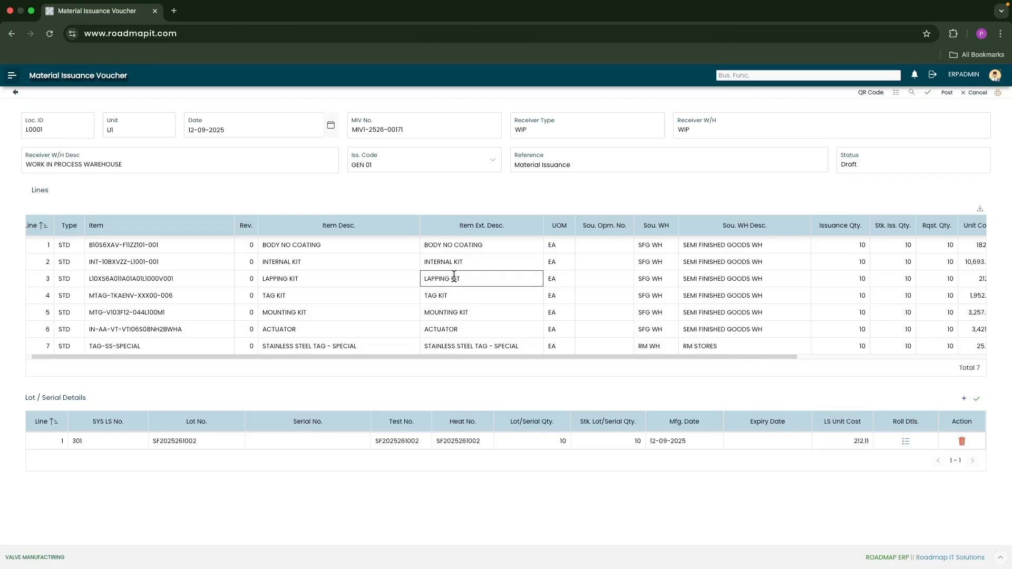
click(458, 295)
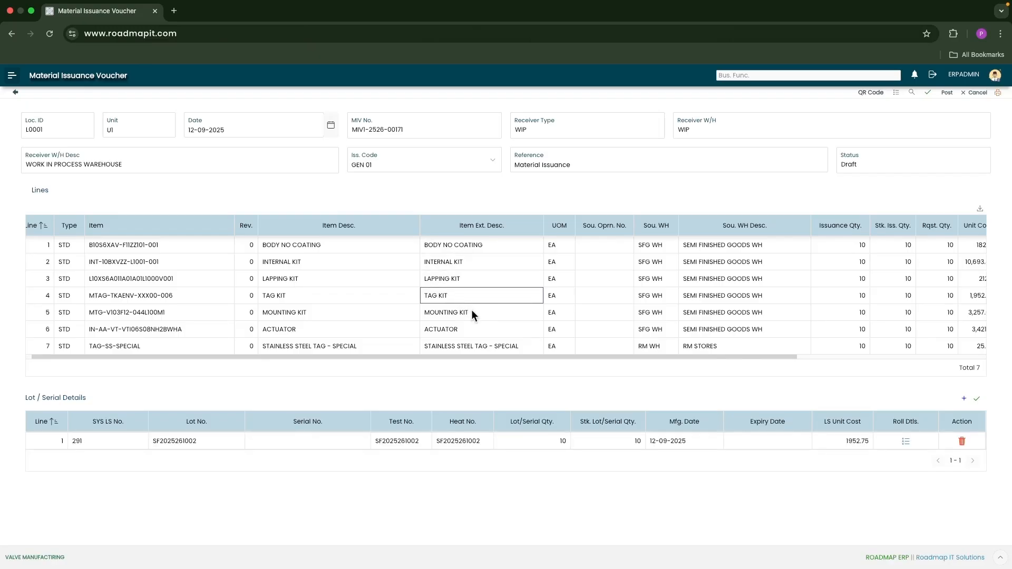
click(473, 310)
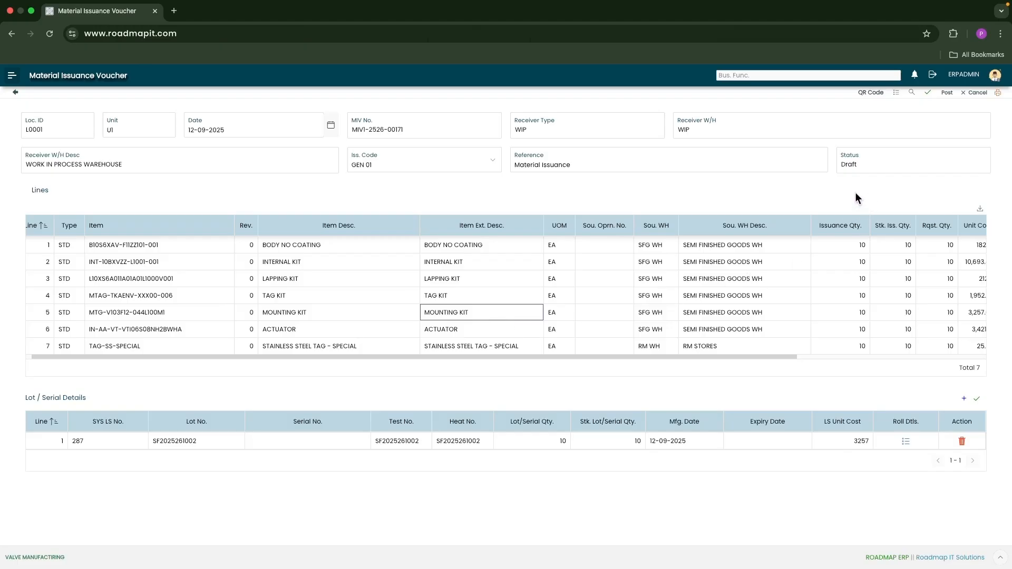
click(947, 94)
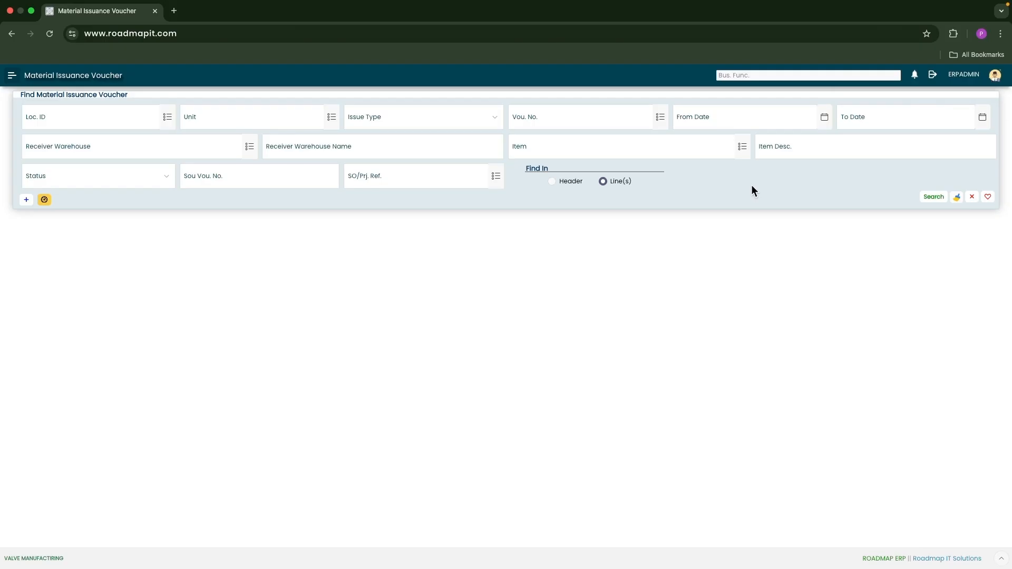
Find the serial-wise production completion function with "serial" and open the FINAL VALVE completion document, looking up its production order by 77
click(756, 76)
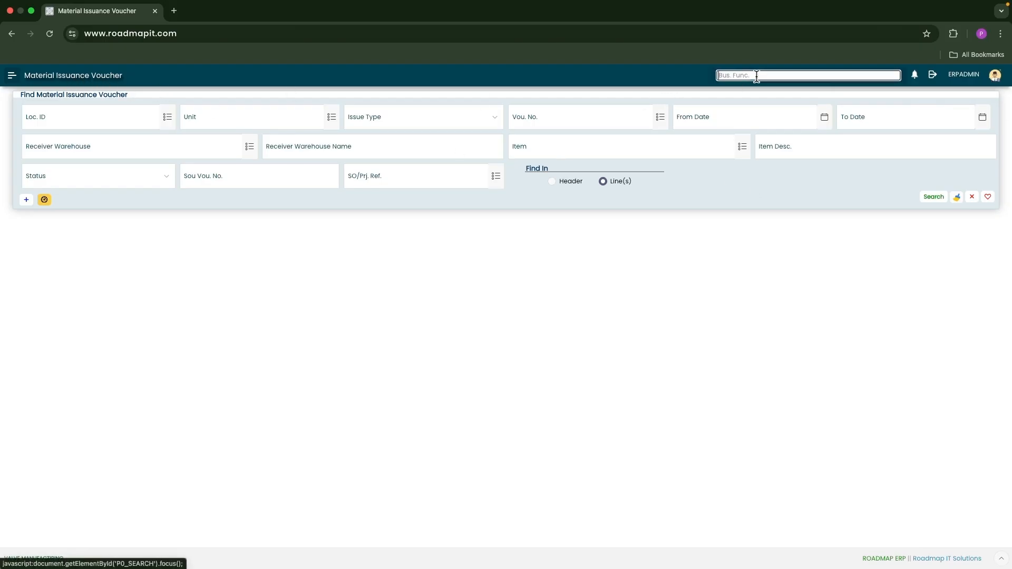
text(serial)
click(817, 134)
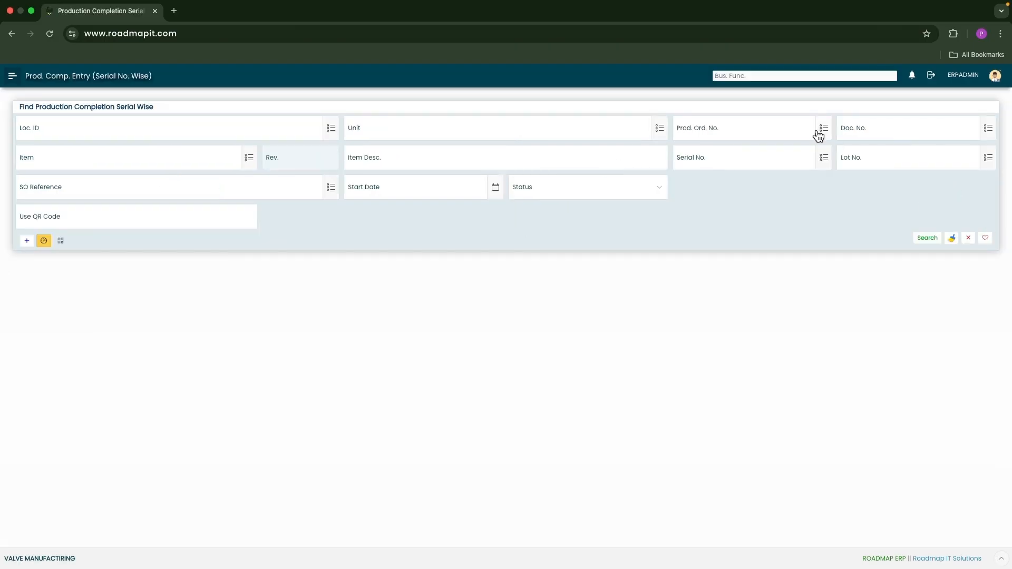
click(821, 130)
text(77)
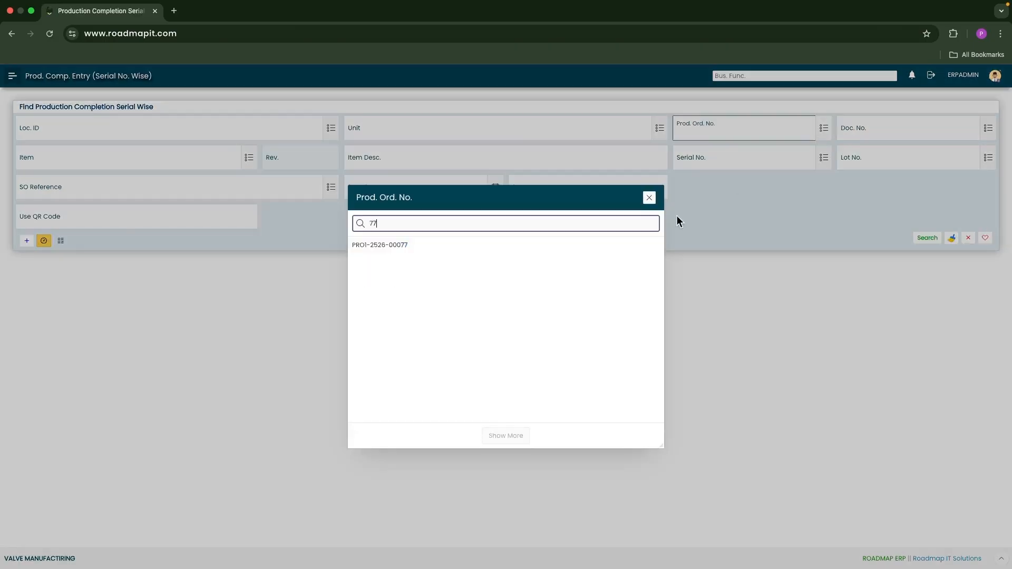
click(555, 250)
click(926, 235)
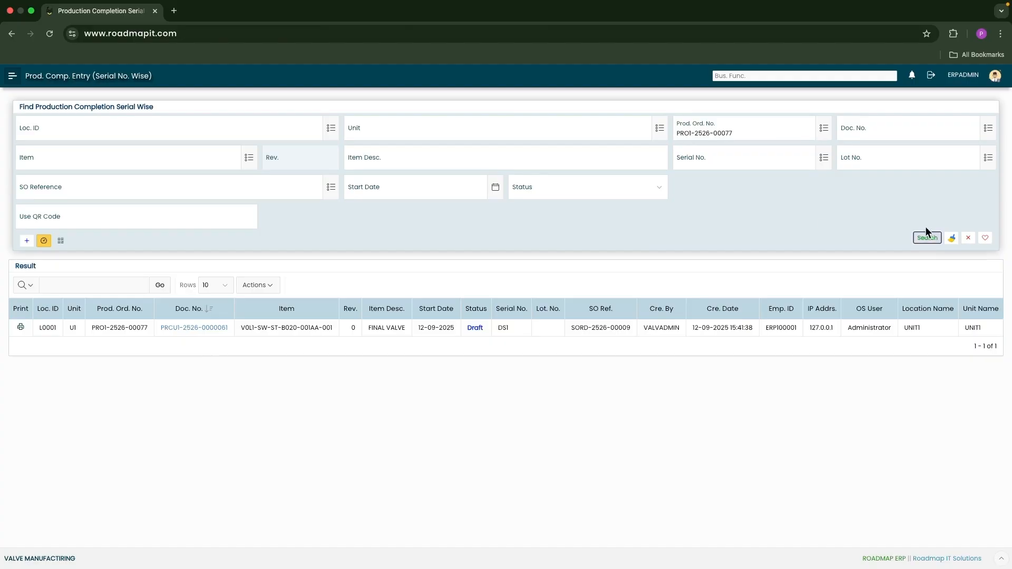
click(190, 329)
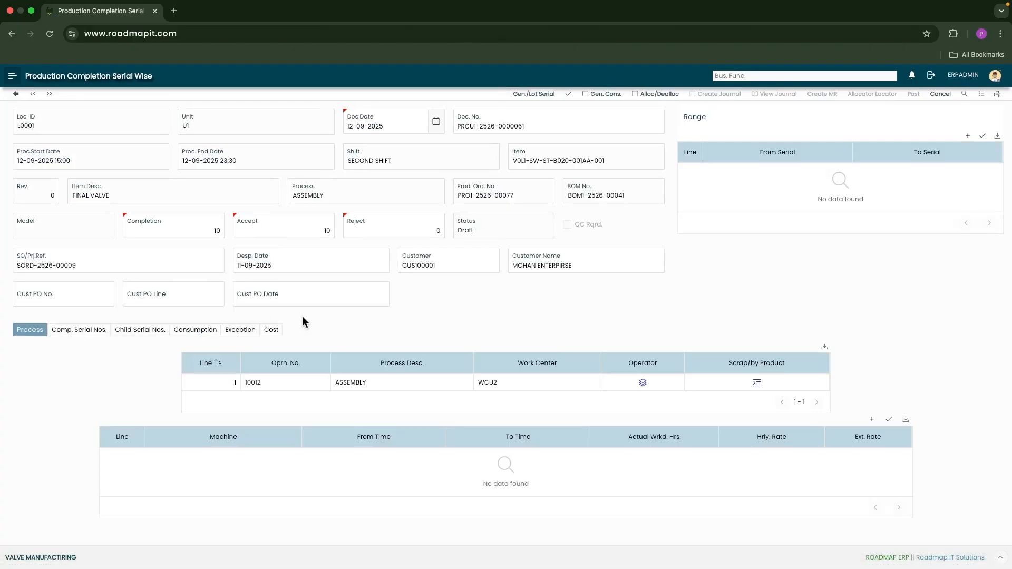
Generate the serial numbers for the FINAL VALVE completion document and review the serial range and completion serial list
click(544, 100)
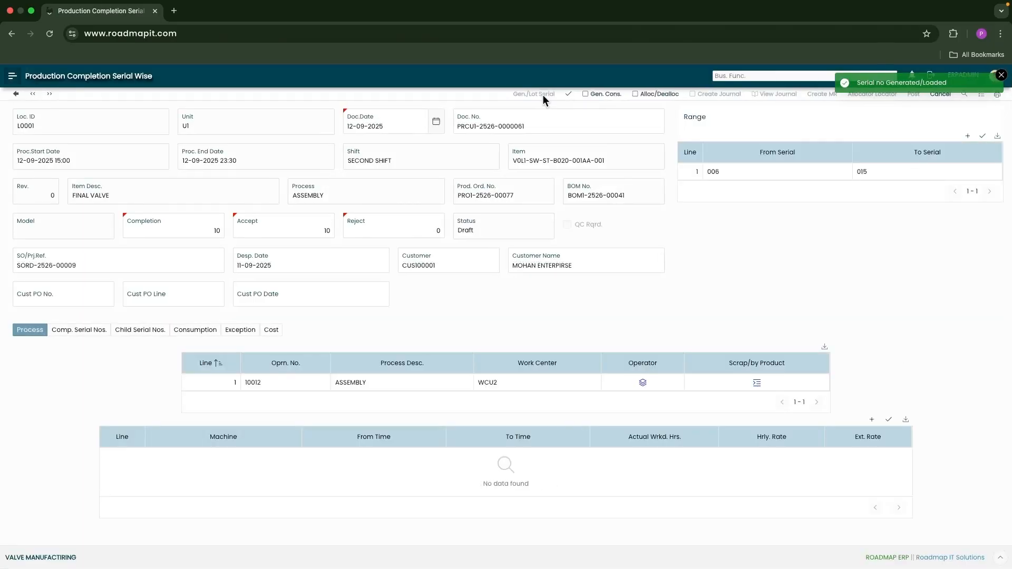
click(746, 174)
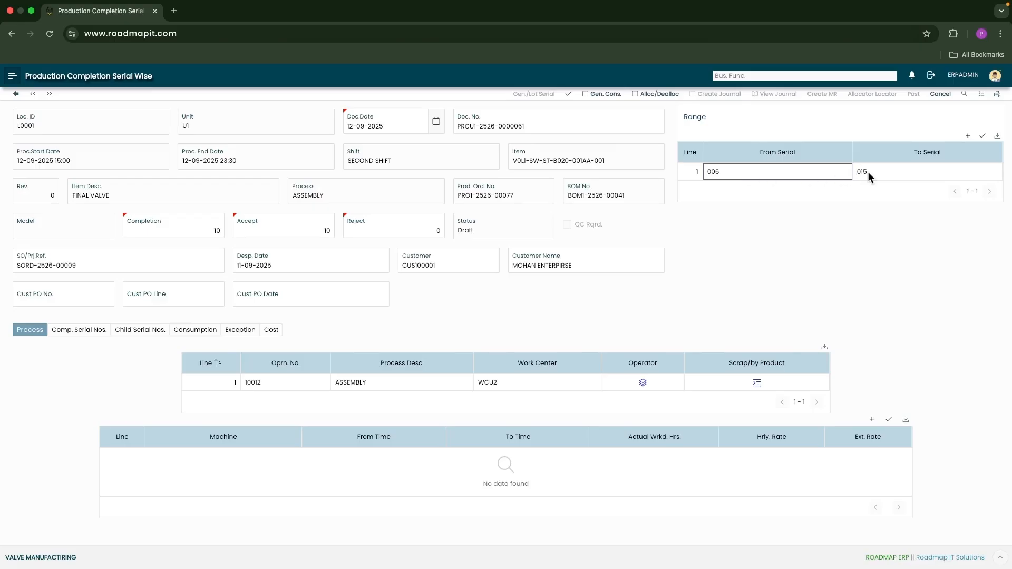
click(90, 334)
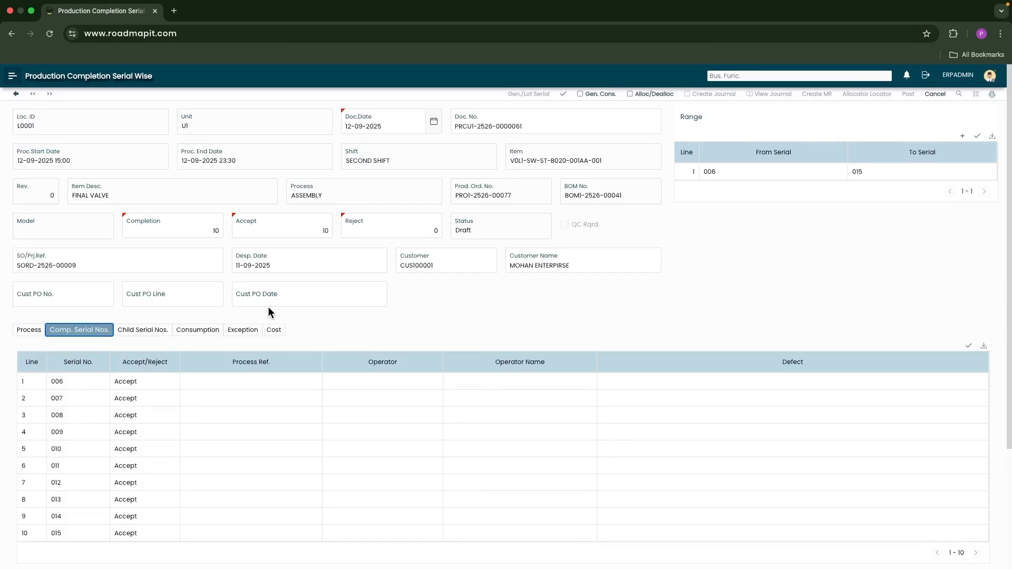
Generate the component consumption for the completion document and review the consumption lines
click(594, 94)
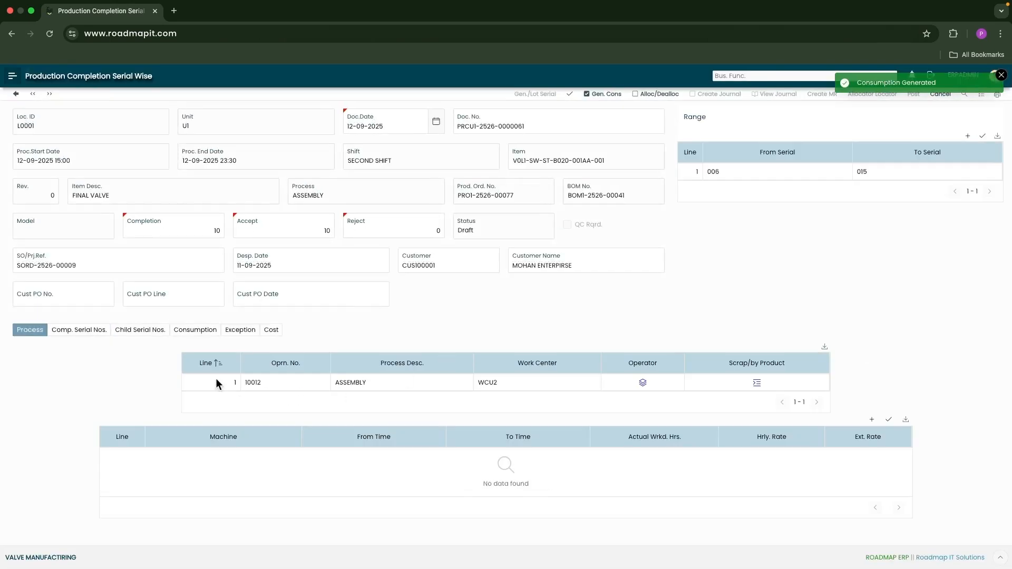
click(195, 331)
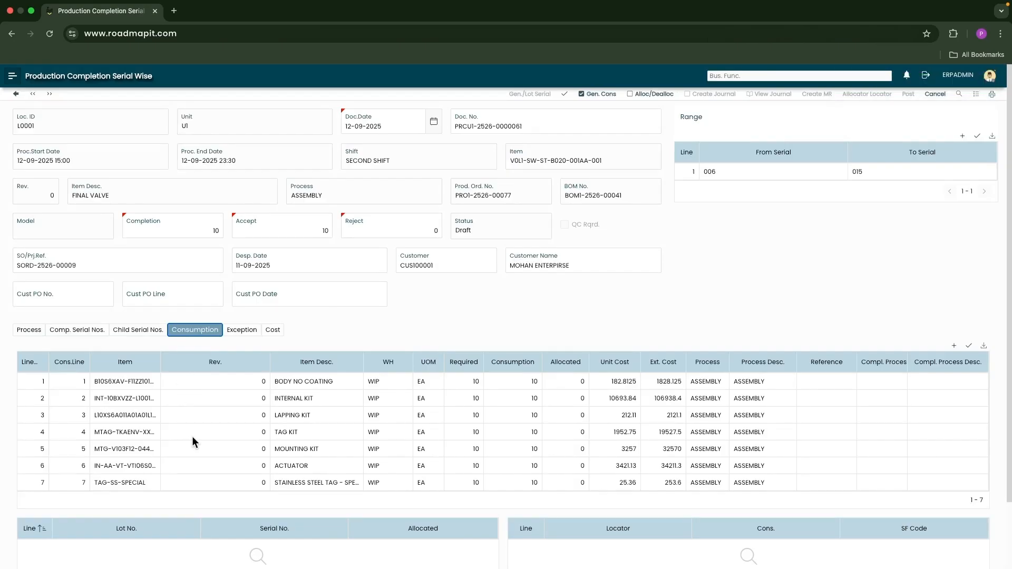
scroll(1002, 369, down, 3)
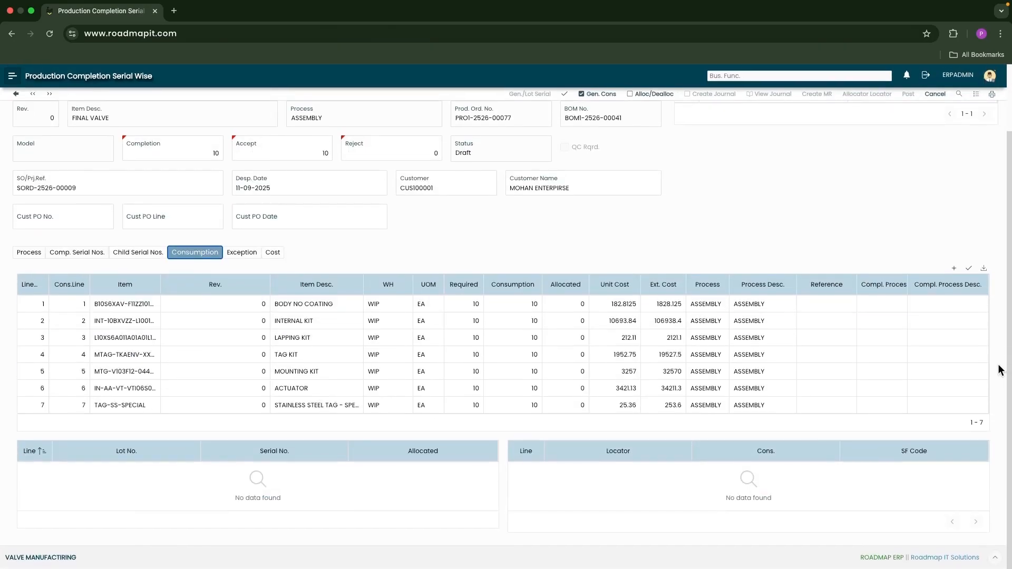
Allocate the materials to the completion document and check the allocated quantities and lot details of the consumption lines
click(638, 93)
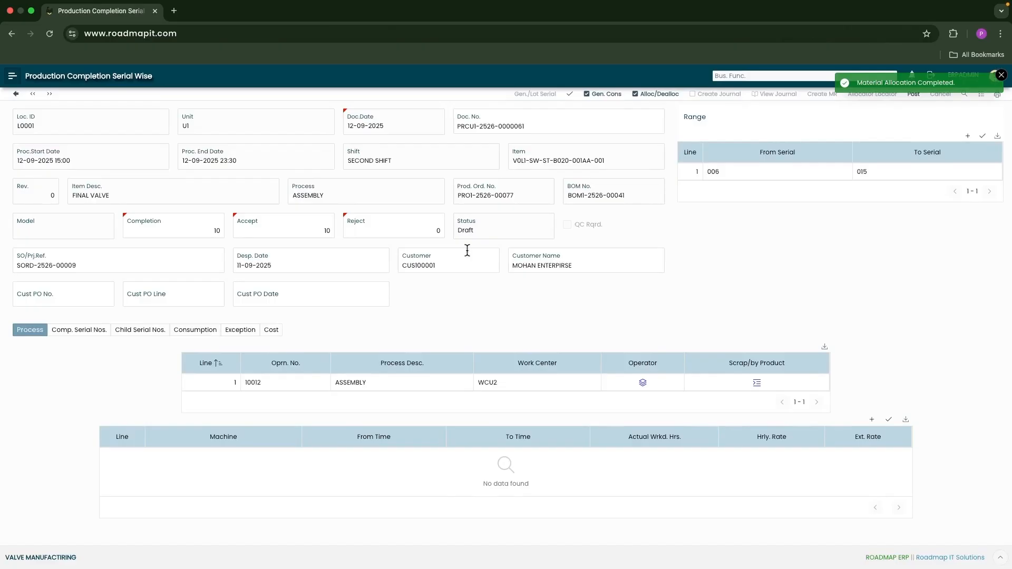
click(186, 333)
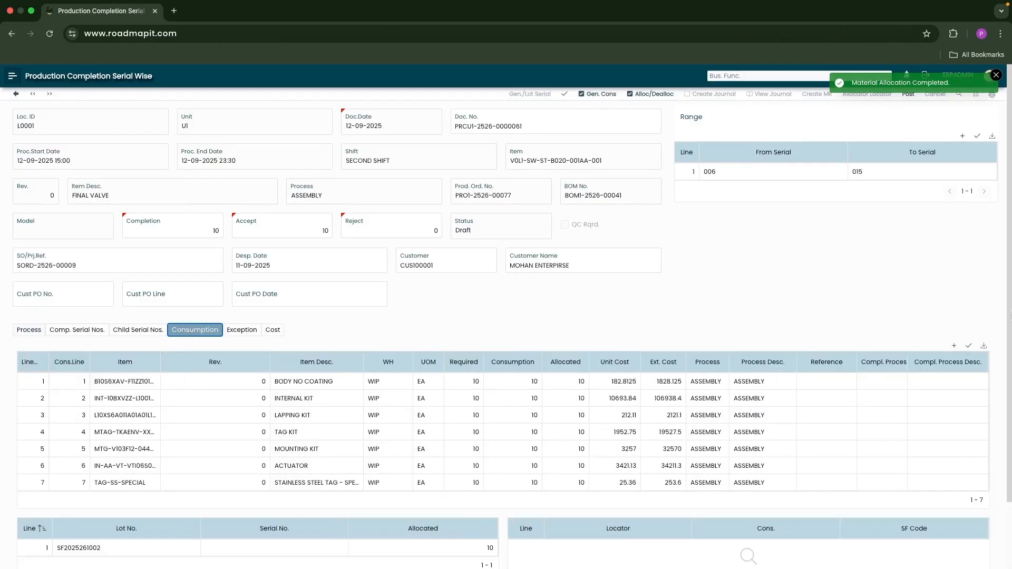
scroll(385, 510, down, 2)
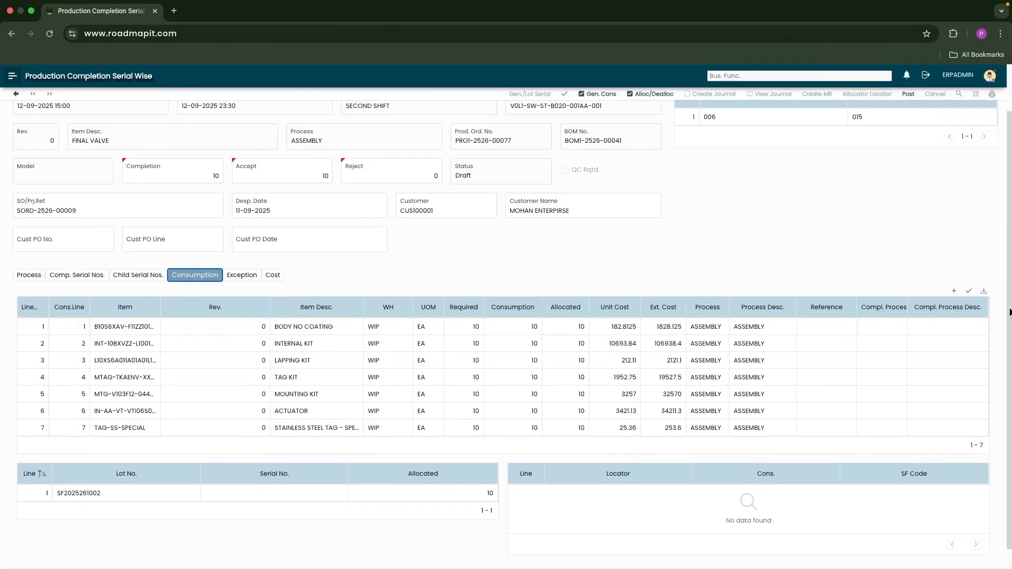
click(157, 491)
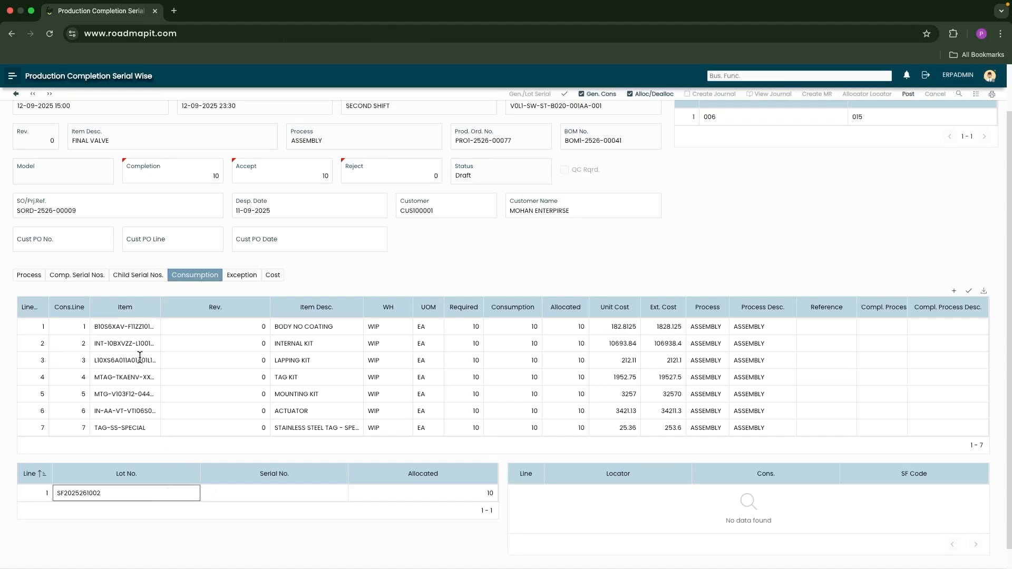
click(175, 351)
click(177, 359)
click(176, 375)
click(186, 395)
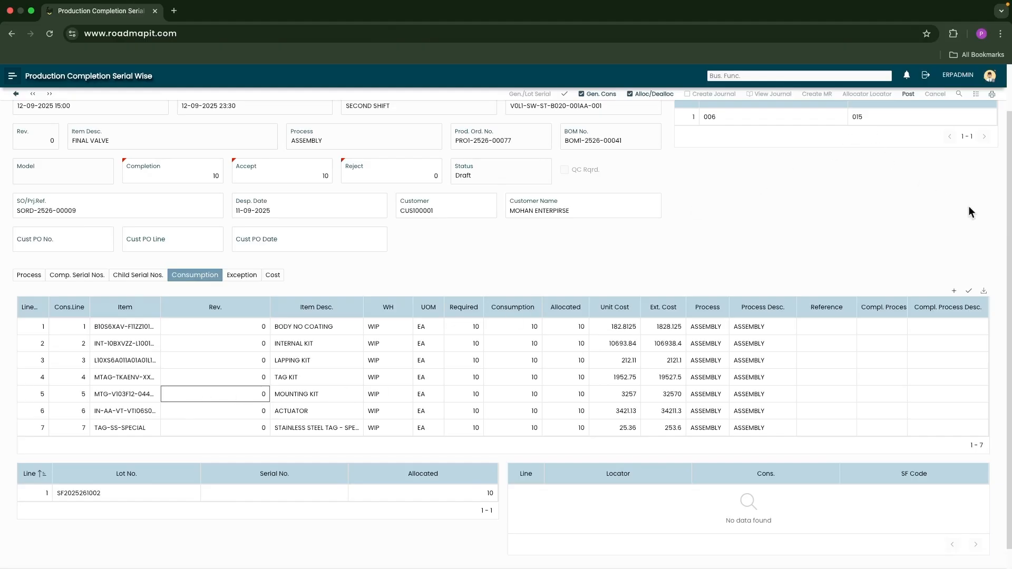
Post the FINAL VALVE assembly completion document
scroll(1009, 102, up, 1)
scroll(1009, 101, up, 1)
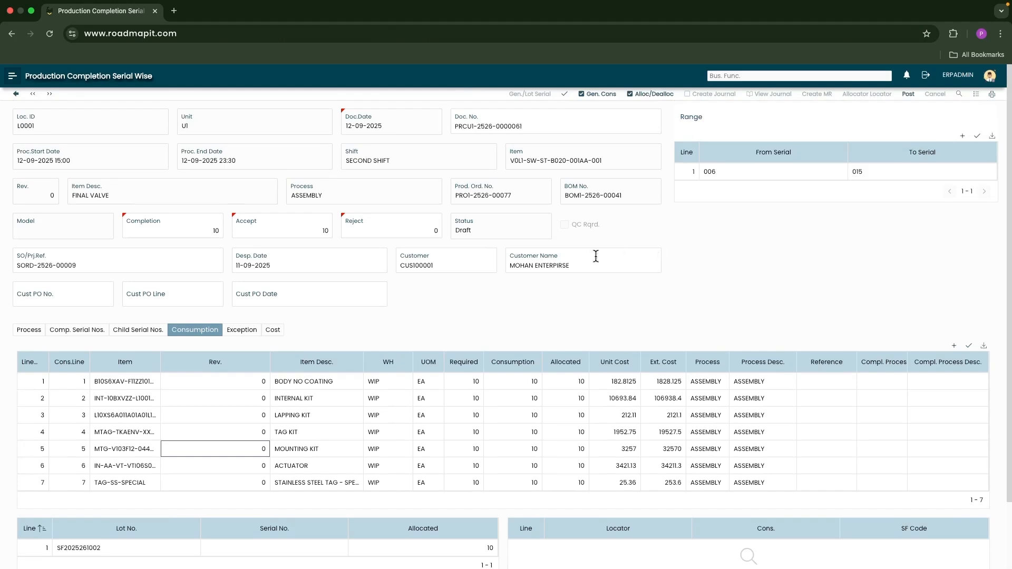
click(909, 95)
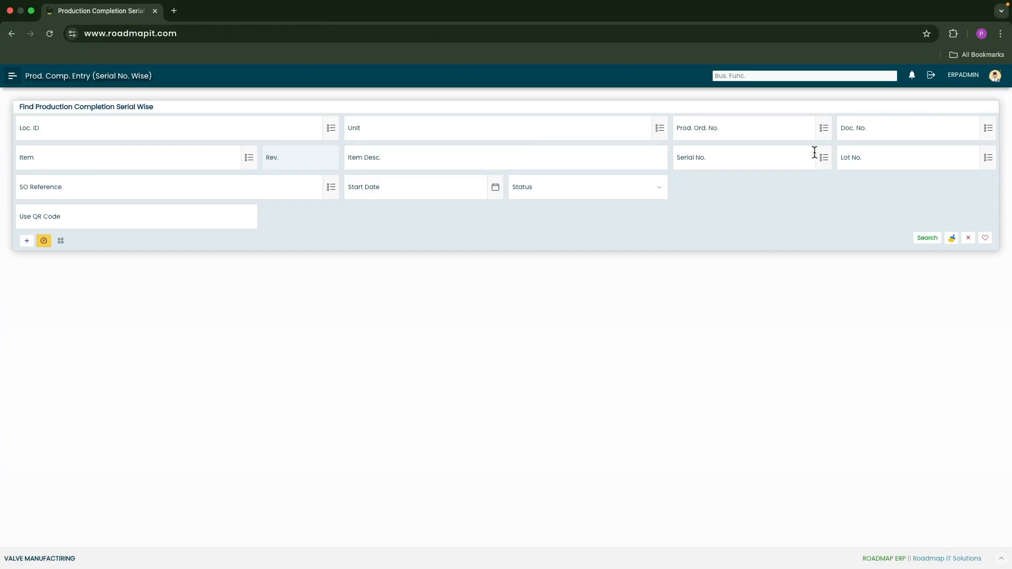
Search the pending serial-wise completions for the FINAL VALVE production order and review the serials in the TESTING process
click(44, 240)
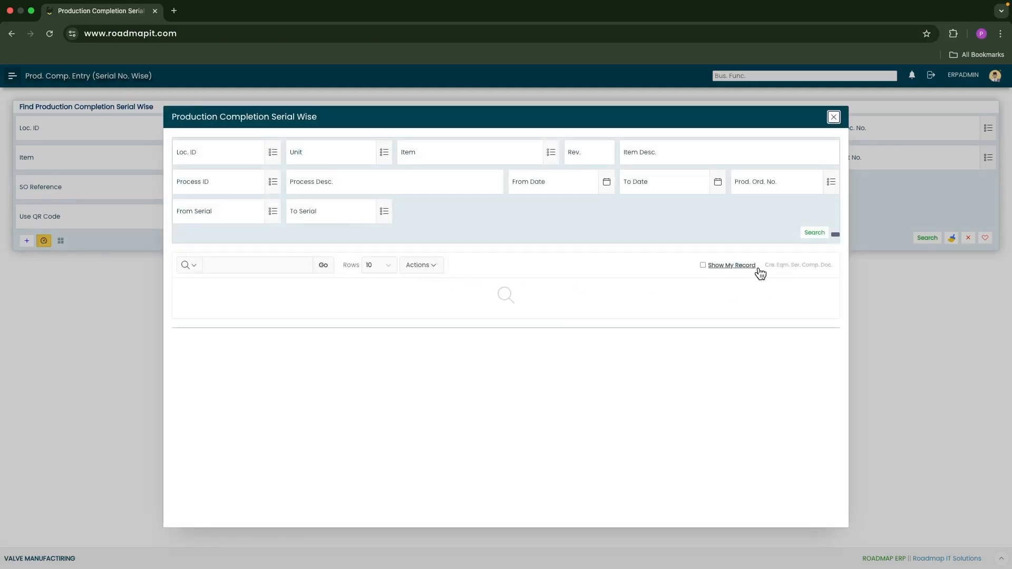
click(831, 181)
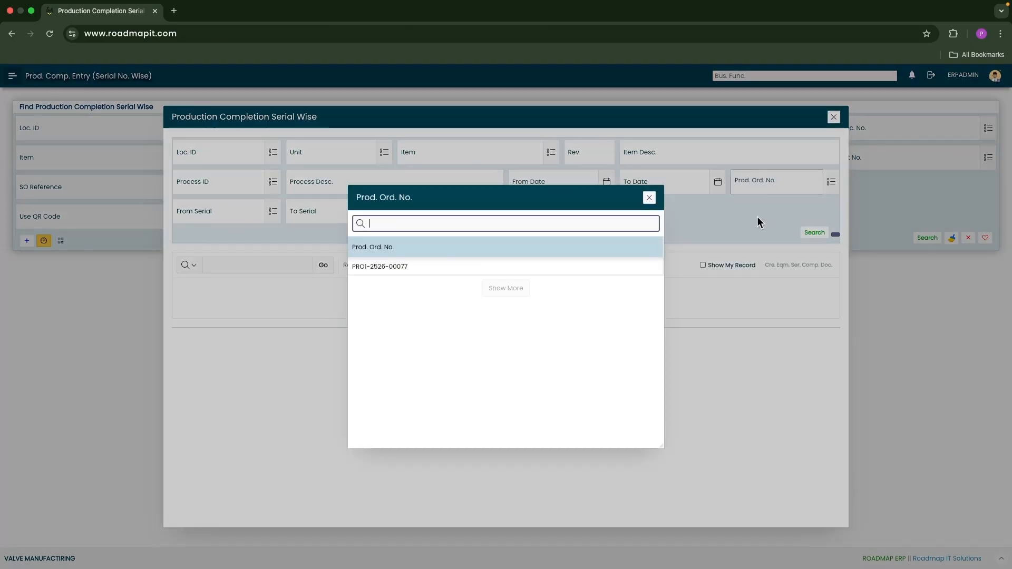
click(482, 261)
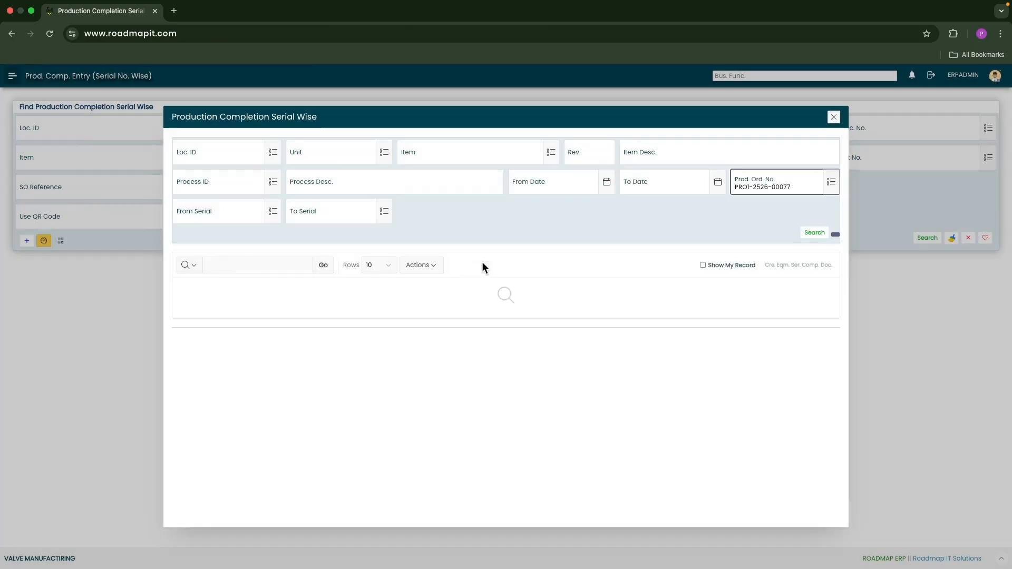
click(808, 235)
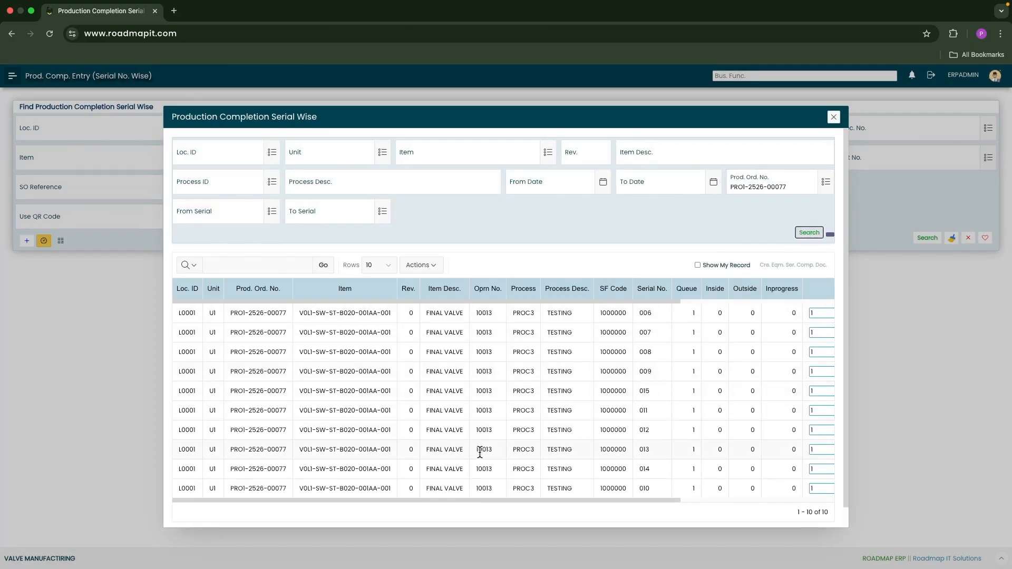
drag(632, 499, 771, 495)
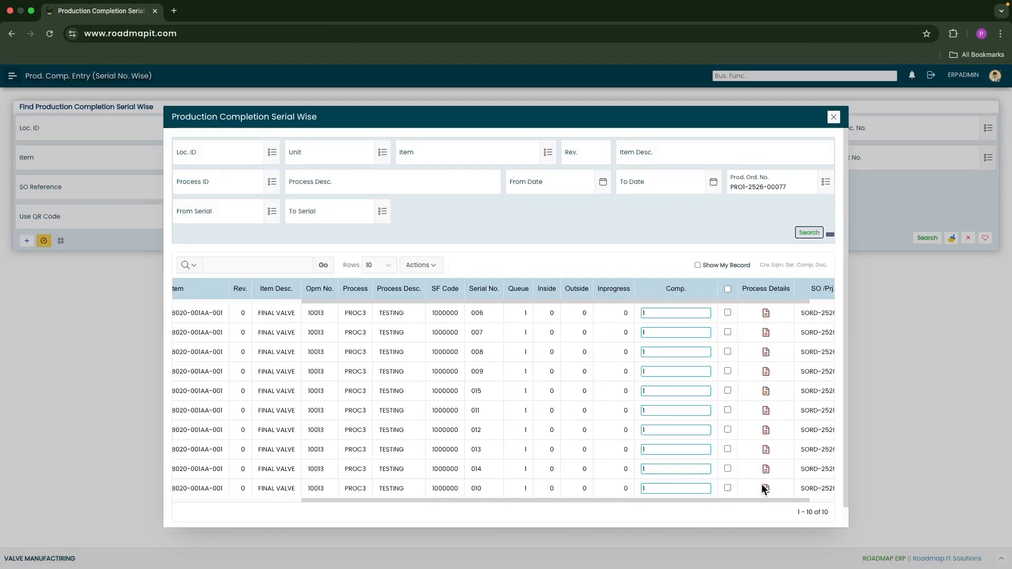
Sort the pending TESTING serials by serial number in descending order
double_click(479, 313)
click(481, 289)
click(496, 316)
click(651, 289)
click(653, 273)
drag(658, 501, 781, 486)
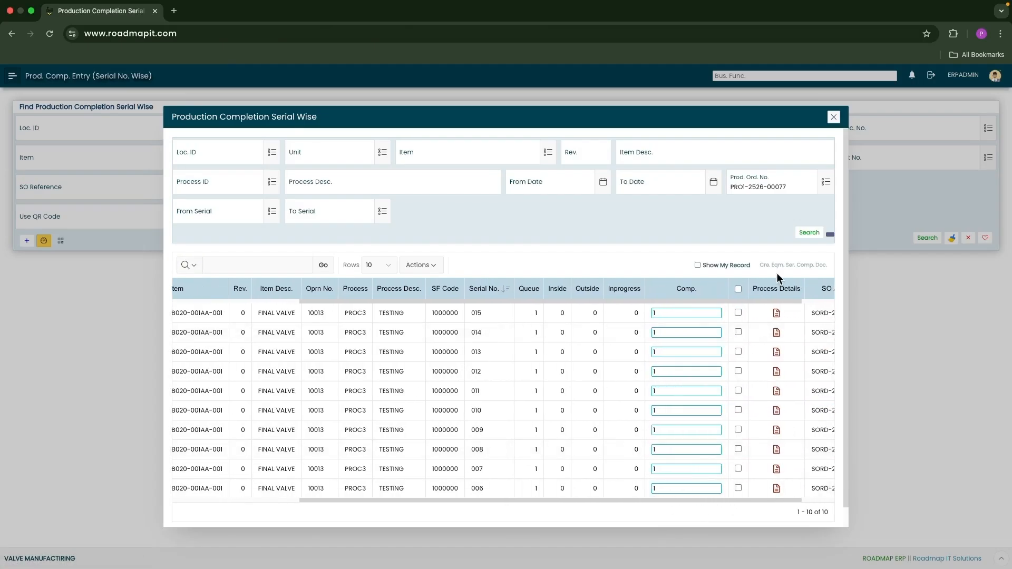
Select all the pending TESTING serials and check the process details of serial 015
click(739, 289)
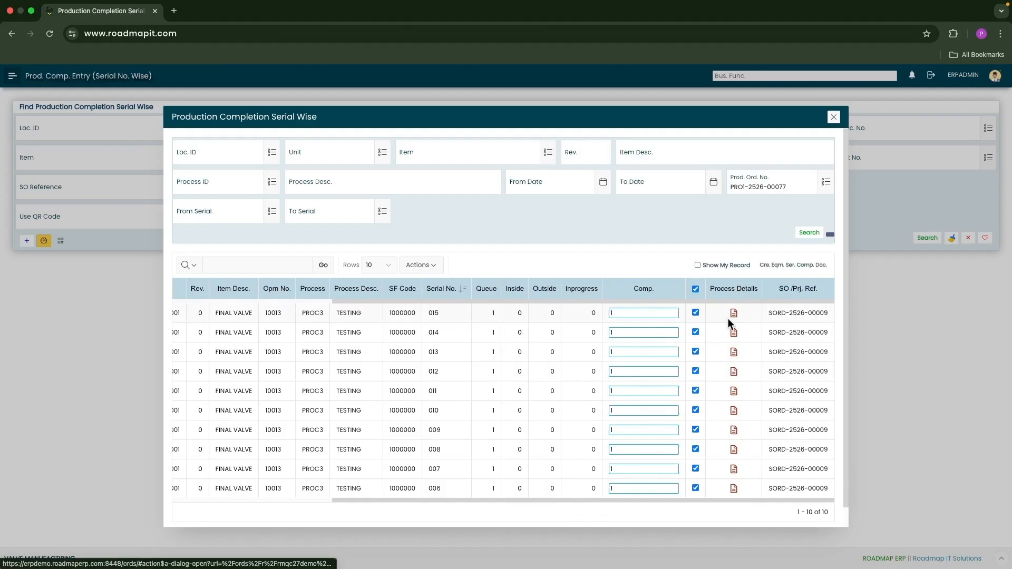
click(735, 315)
double_click(481, 294)
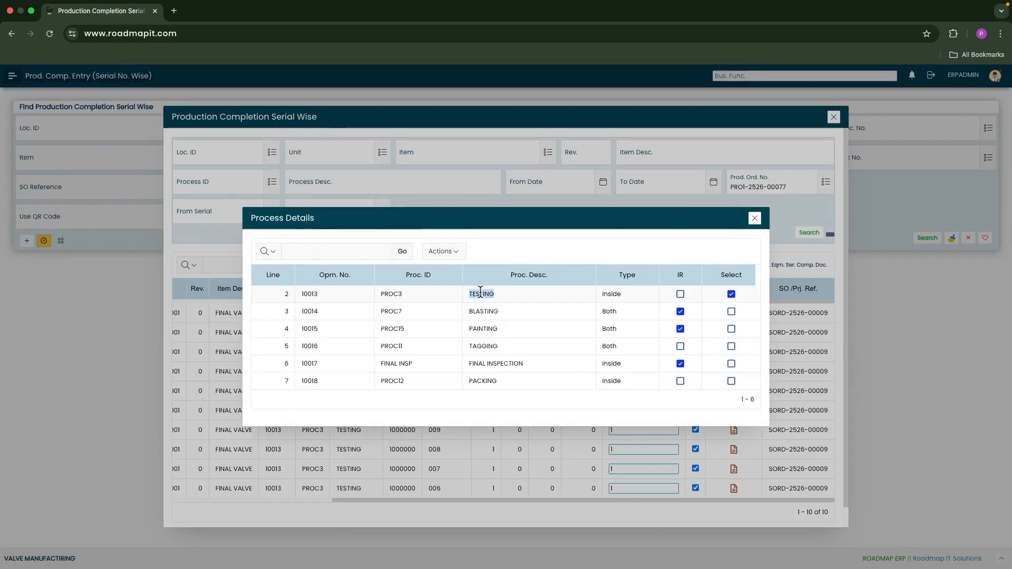
click(754, 218)
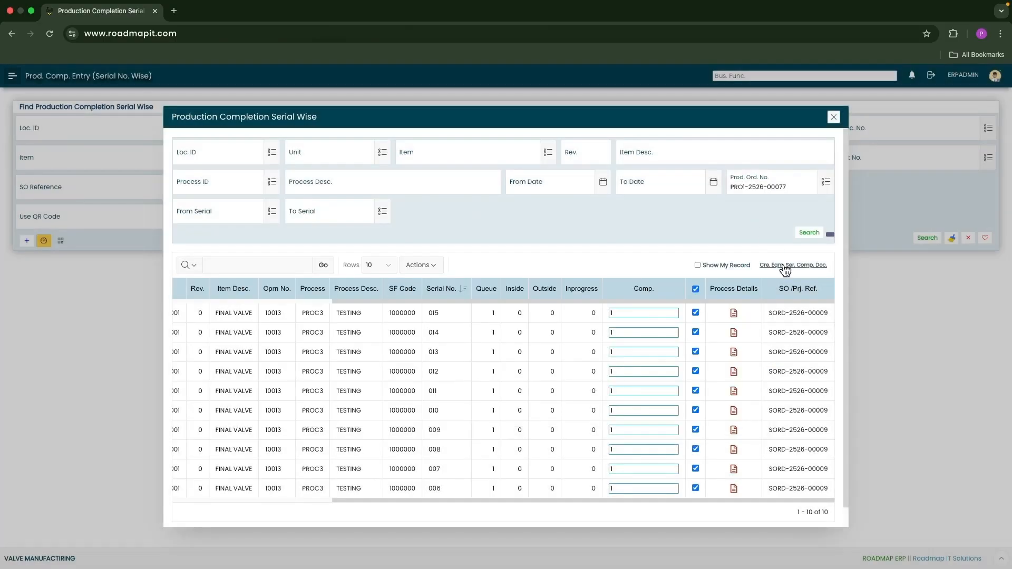
Create the serial completion document for the TESTING process with the shift set to SECOND SHIFT
click(784, 267)
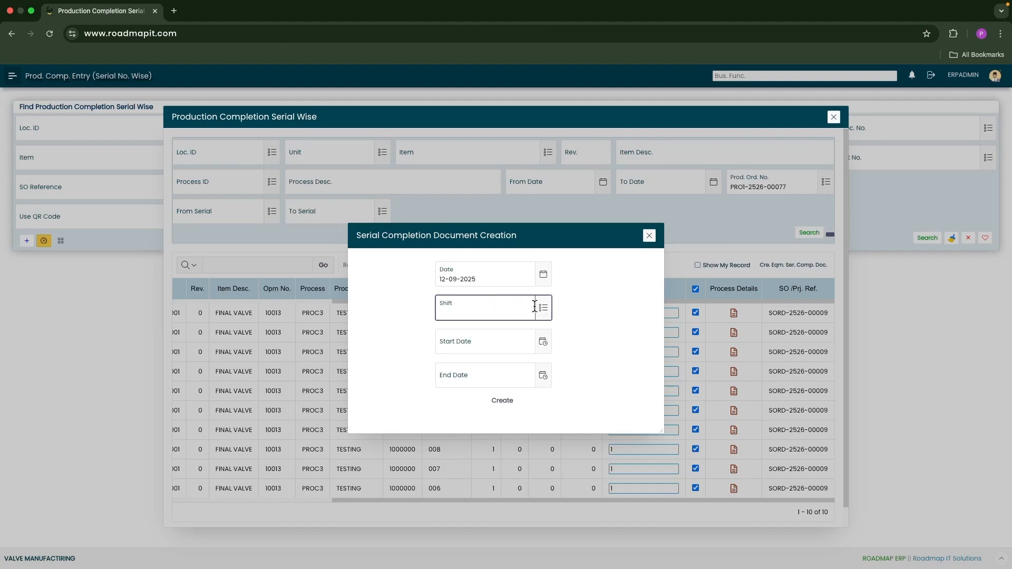
click(541, 307)
click(459, 303)
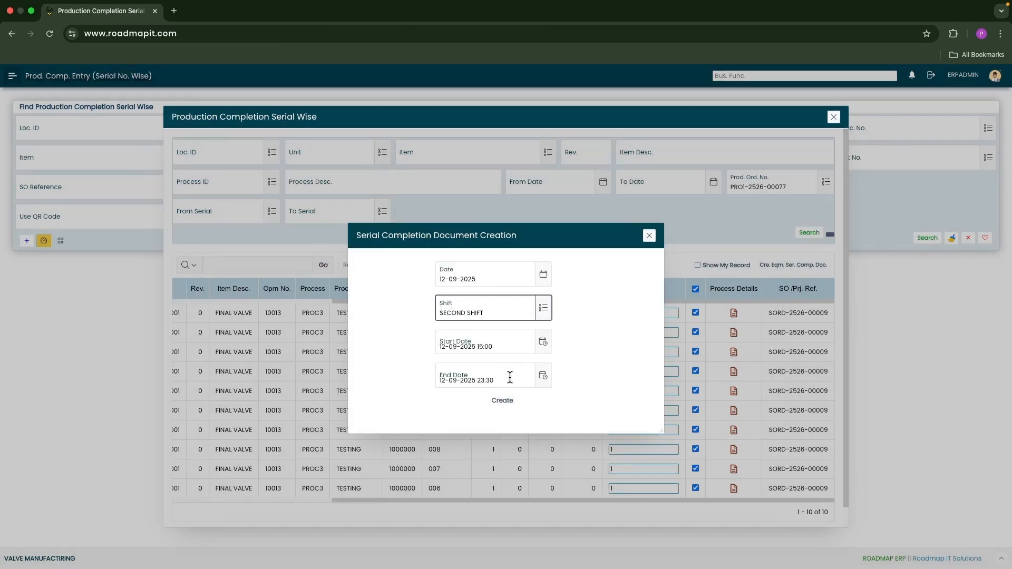
click(502, 401)
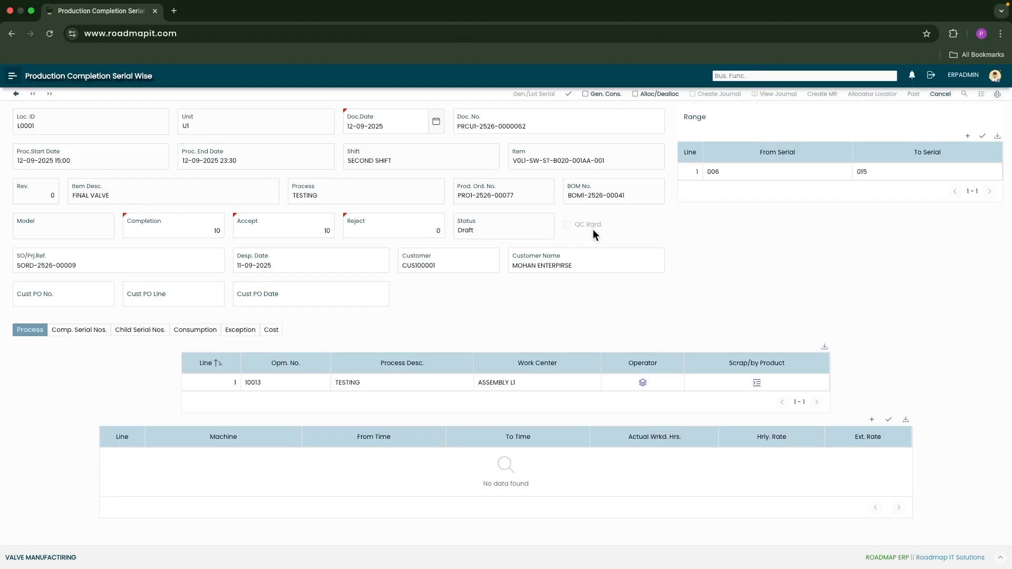
Review the serial range and the completion serial numbers of the TESTING completion document
click(727, 175)
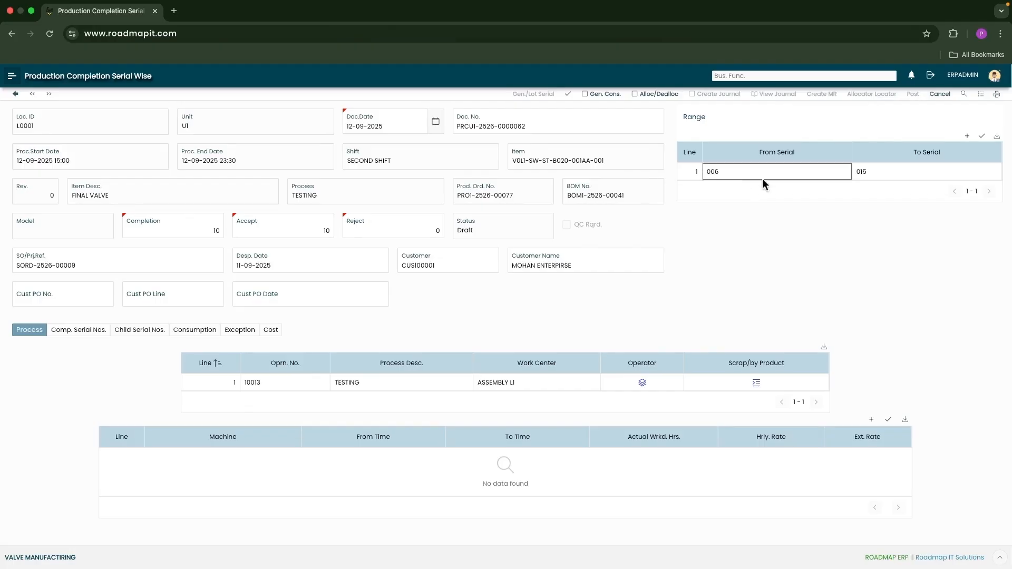
click(881, 168)
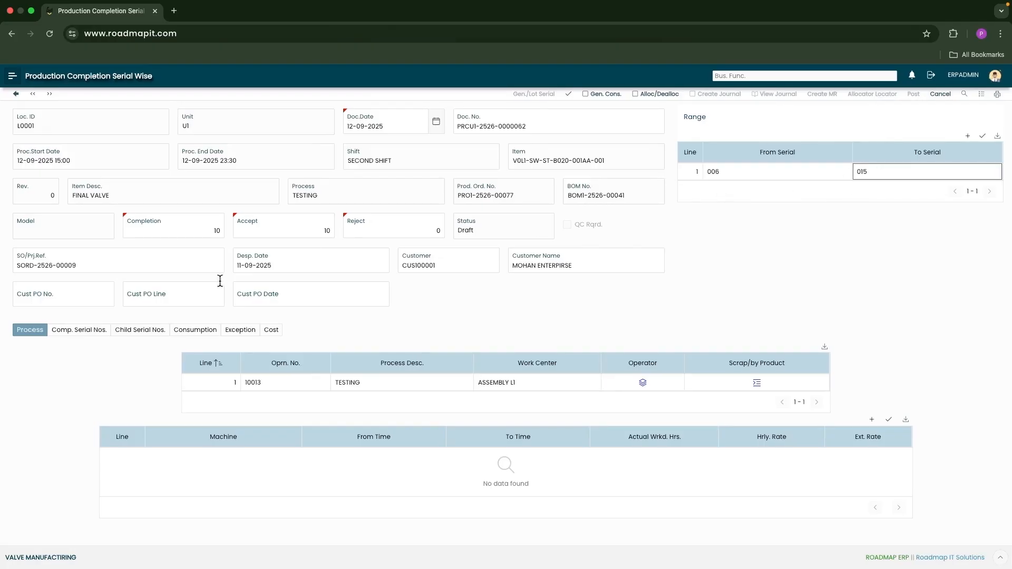
click(98, 330)
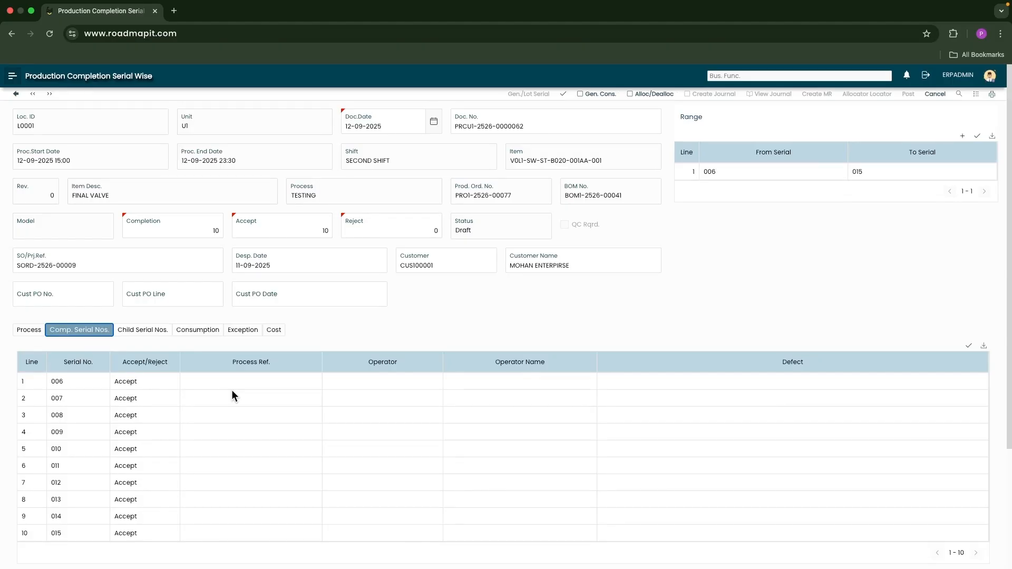
scroll(232, 395, down, 1)
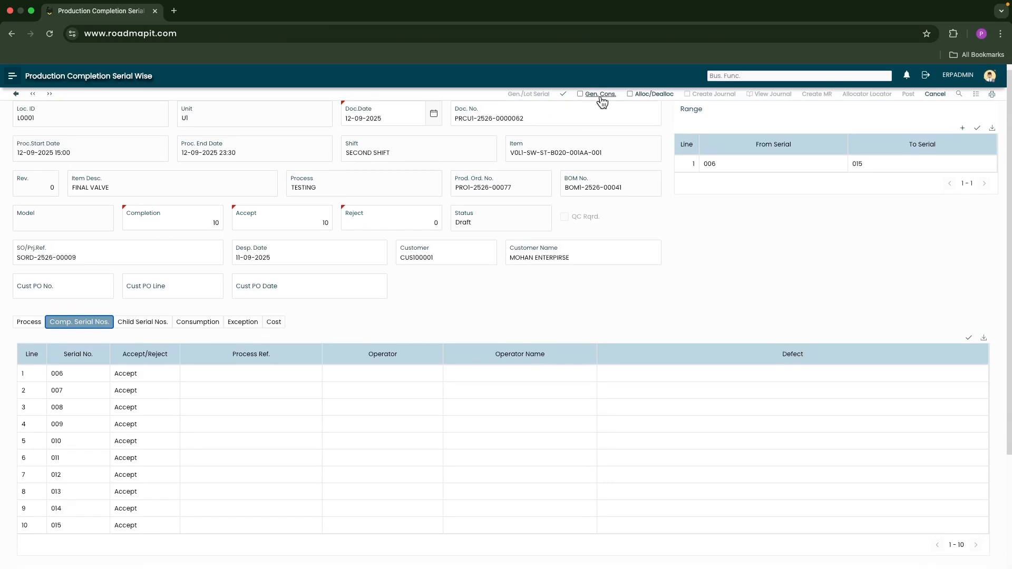
Generate the consumption for the TESTING completion document and review its consumption lines
click(600, 95)
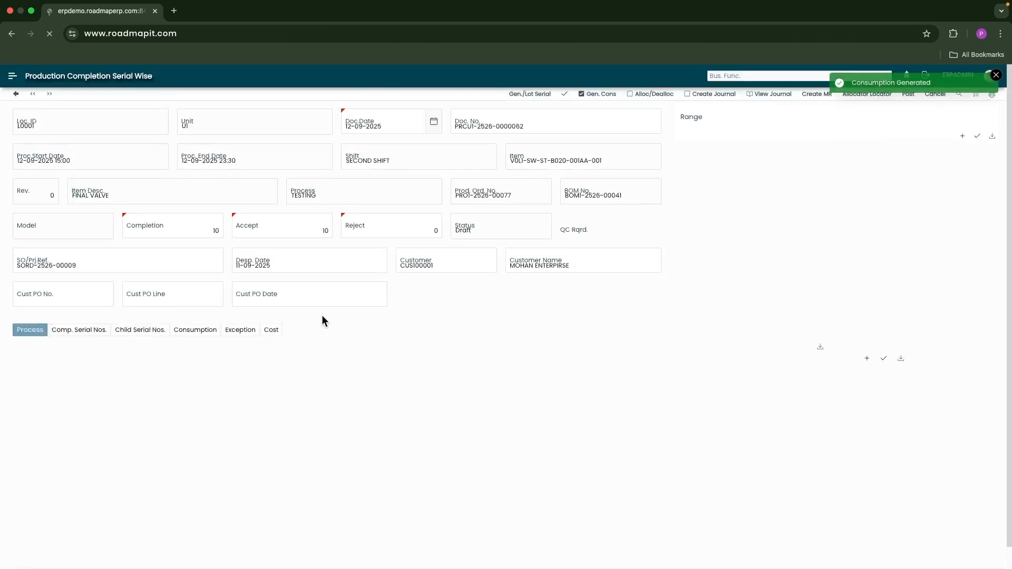
click(197, 330)
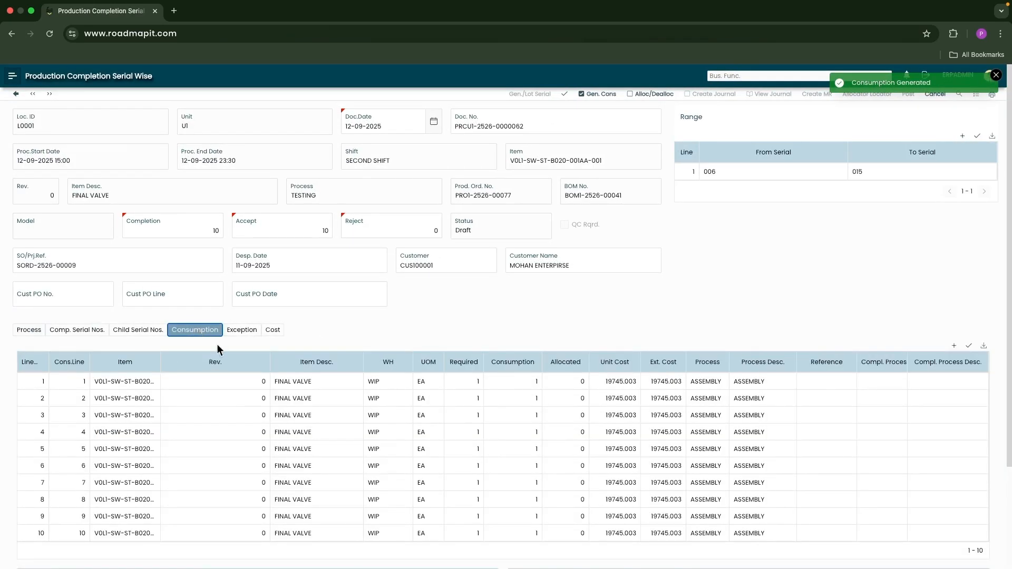
scroll(498, 430, down, 3)
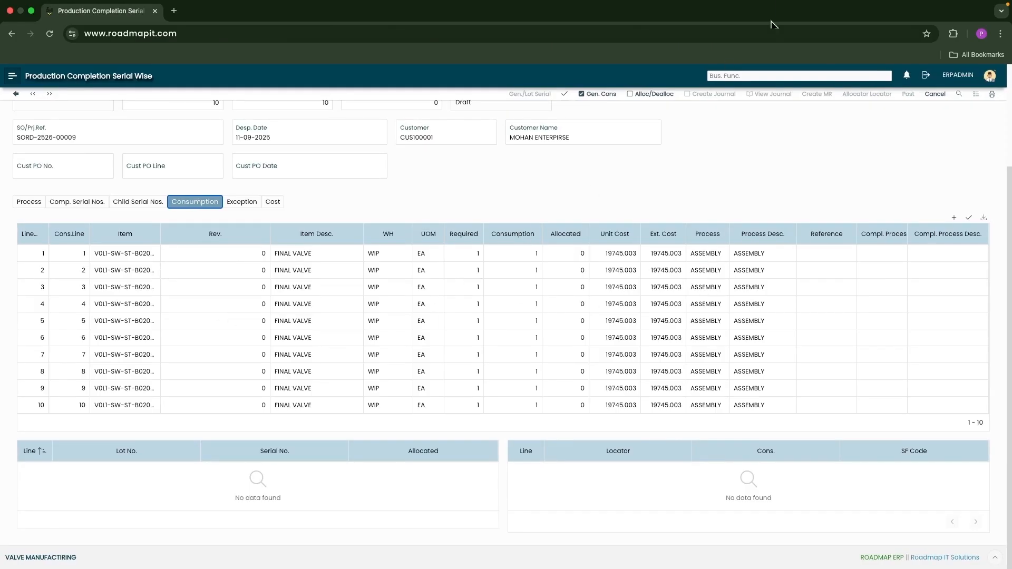
Allocate the materials to the TESTING completion document and post it
click(667, 95)
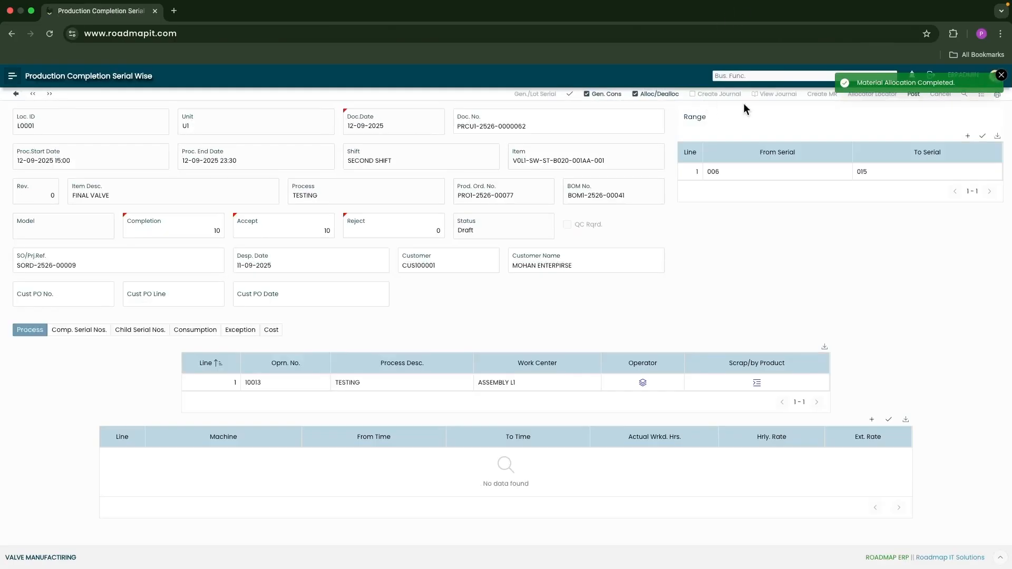
click(914, 97)
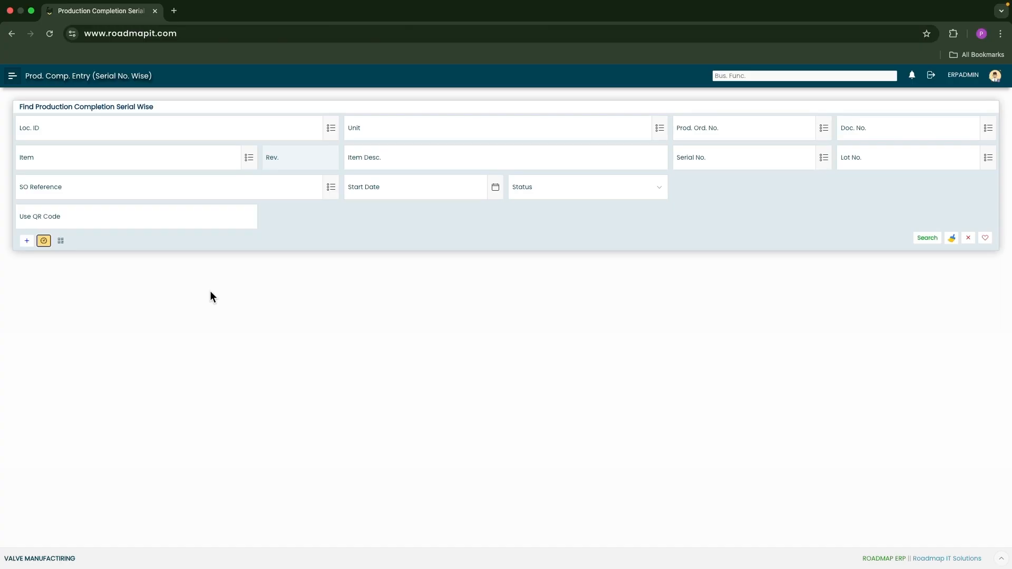
Search the pending completions again for the FINAL VALVE production order and check the BLASTING process and SF codes of its serials
click(44, 242)
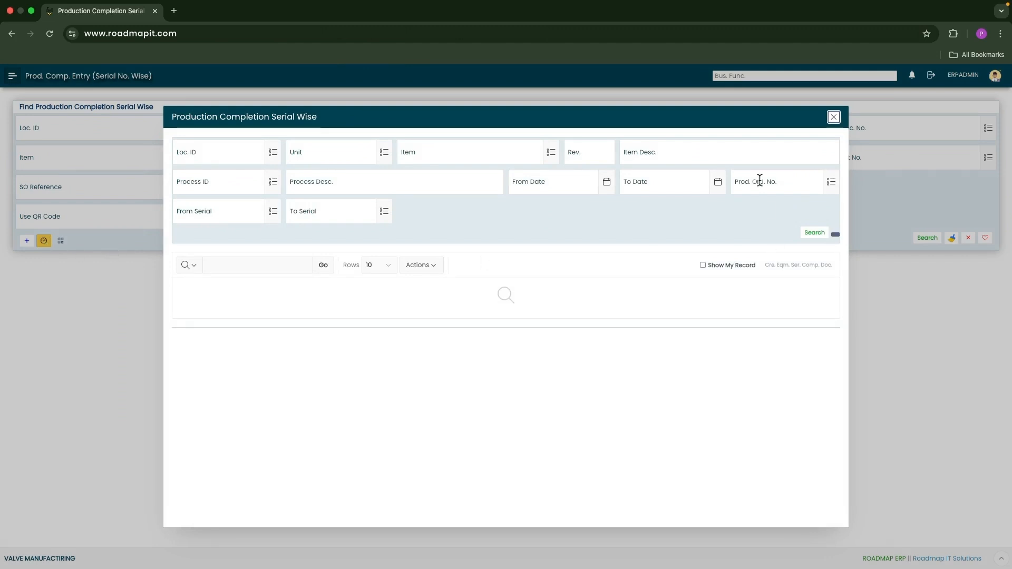
click(830, 184)
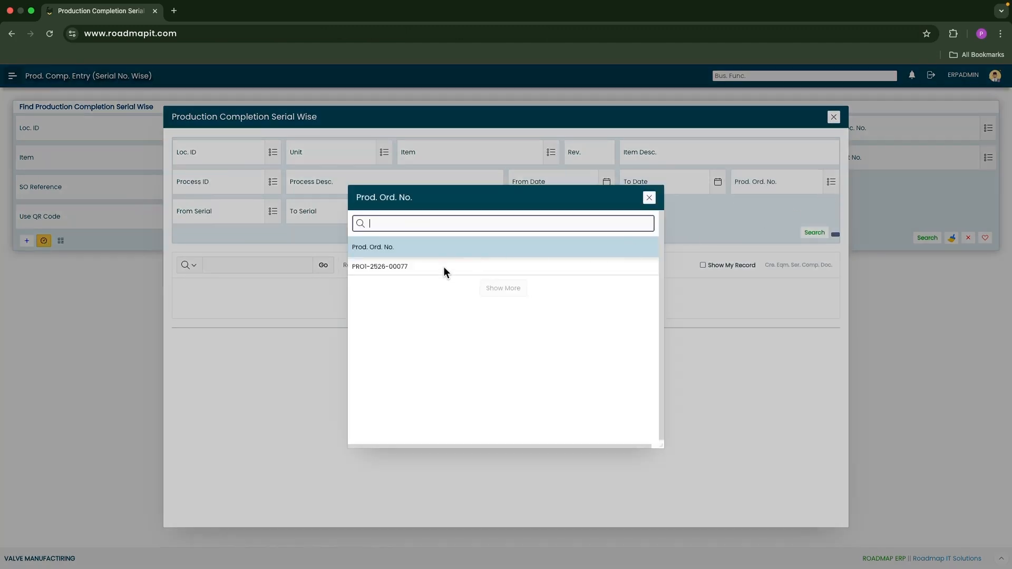
click(444, 266)
click(808, 234)
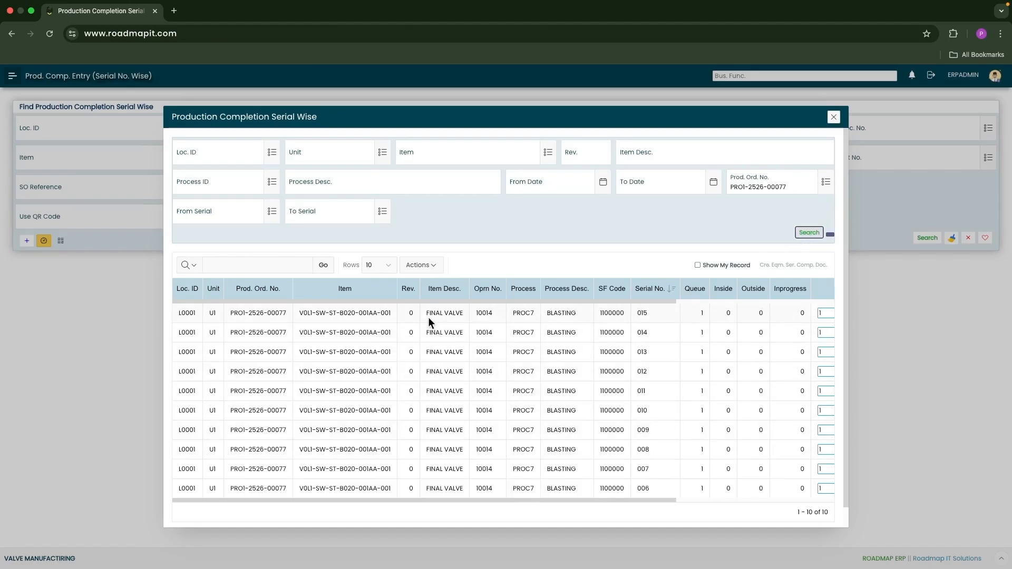
drag(547, 312, 572, 312)
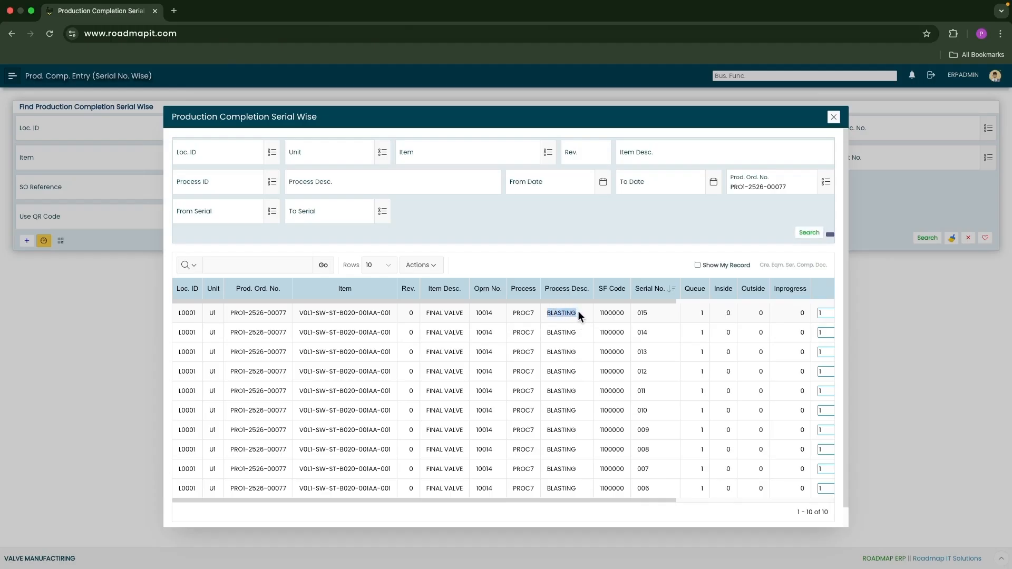
mouse_move(598, 312)
mouse_down()
mouse_move(624, 312)
mouse_move(612, 303)
mouse_up()
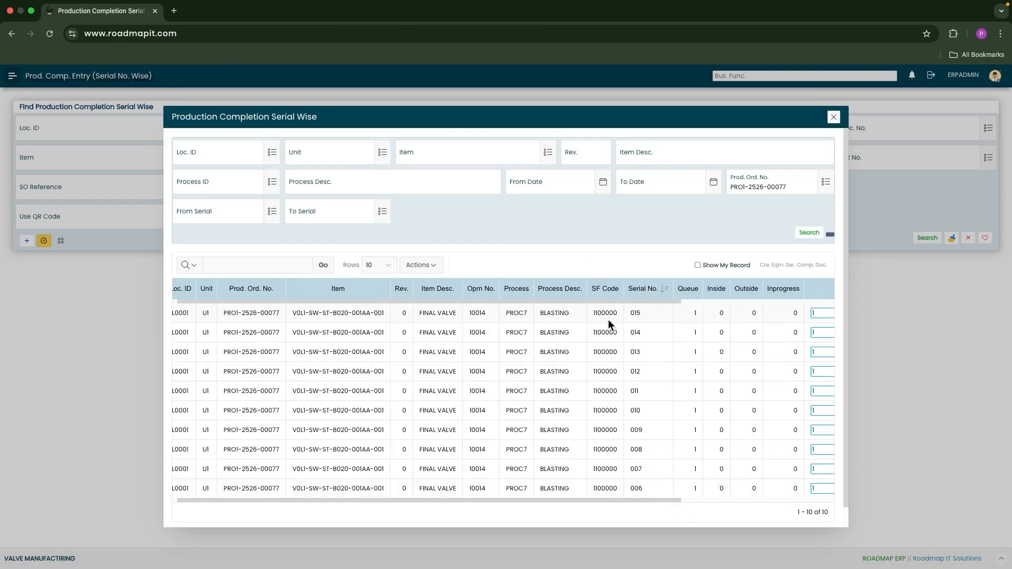
Select all the pending BLASTING serials and check the process details of serial 015
drag(673, 501, 801, 490)
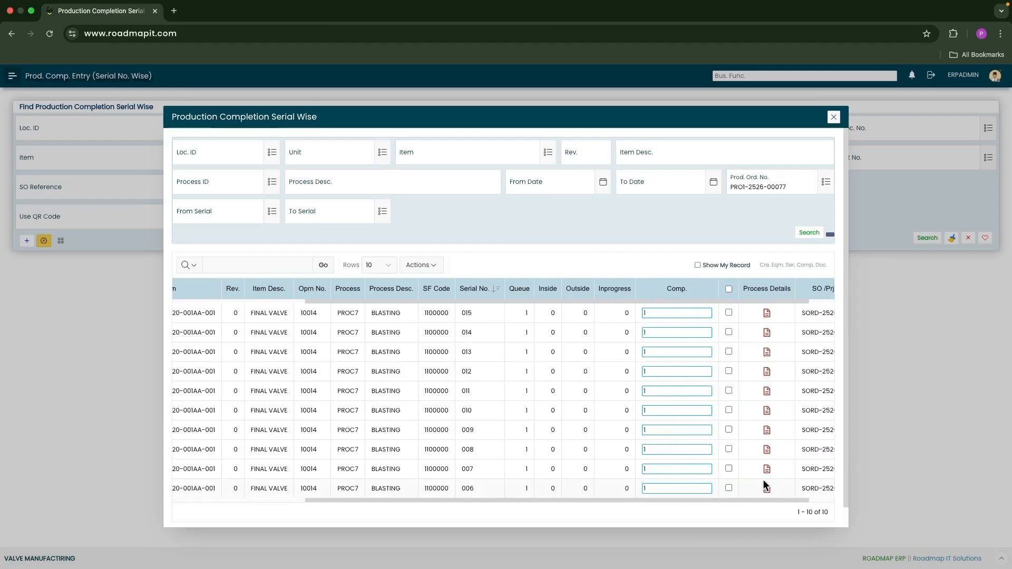
click(729, 288)
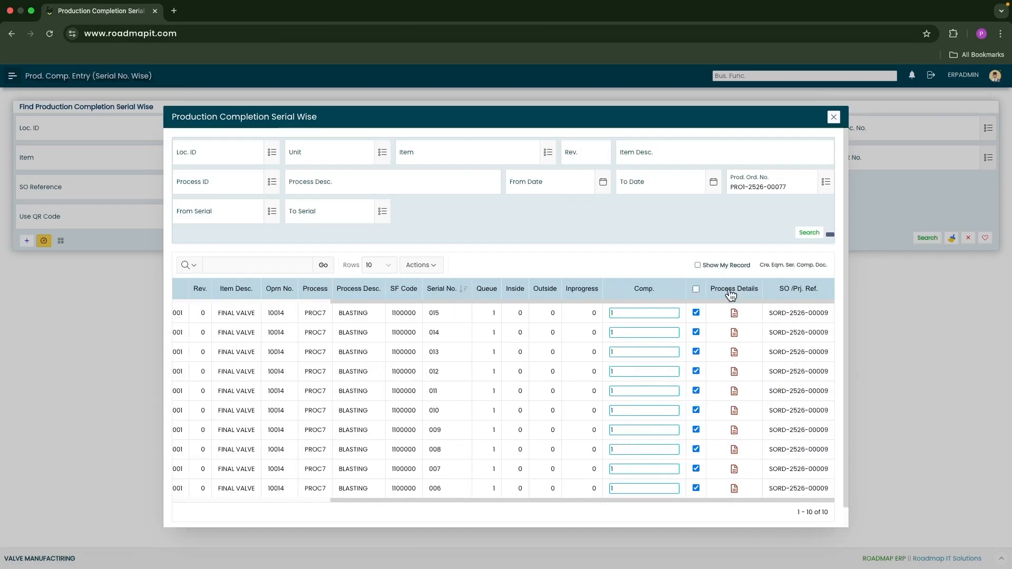
click(734, 314)
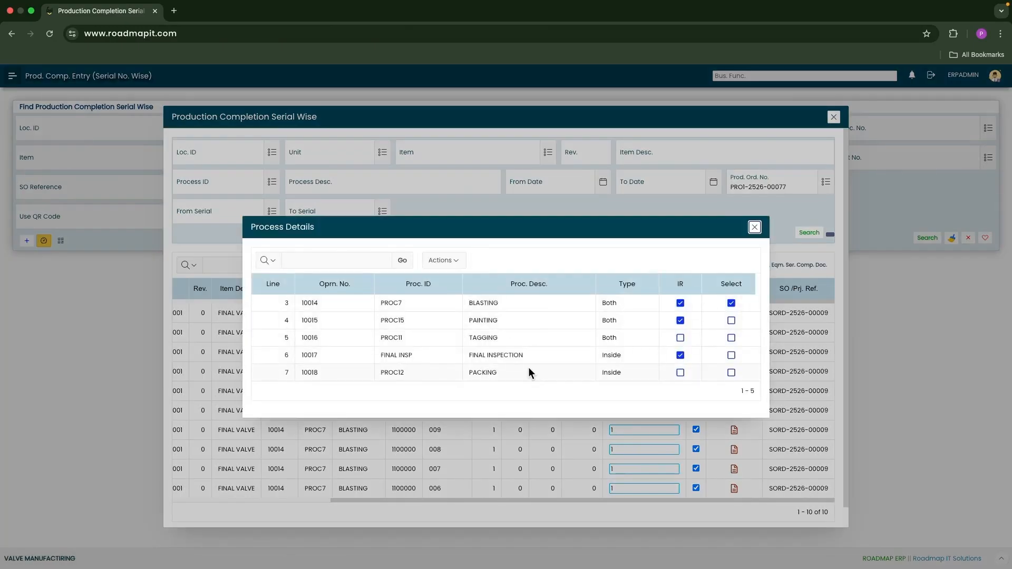
click(754, 226)
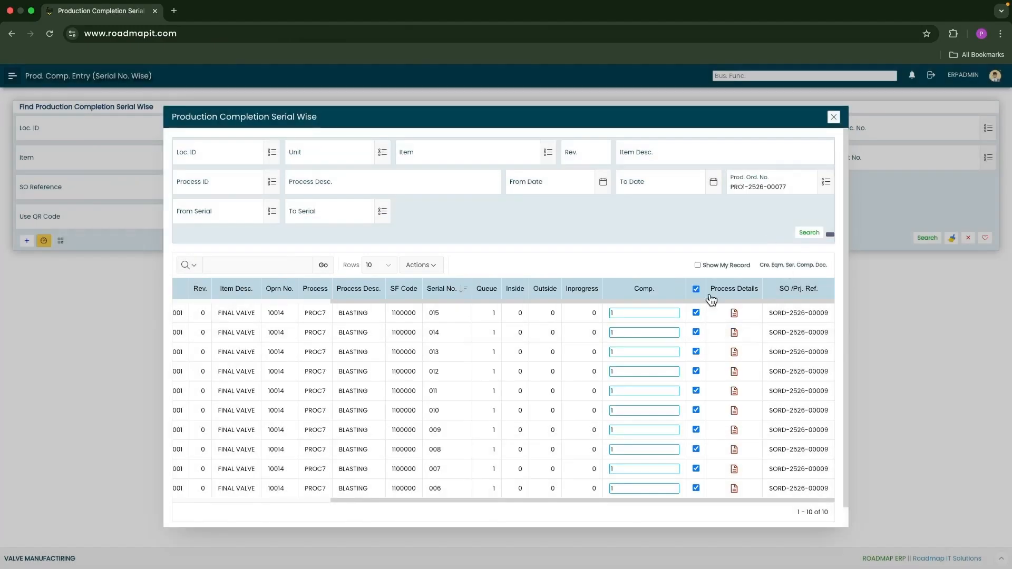
Create the serial completion document for the BLASTING process with the shift set to SECOND SHIFT
click(783, 266)
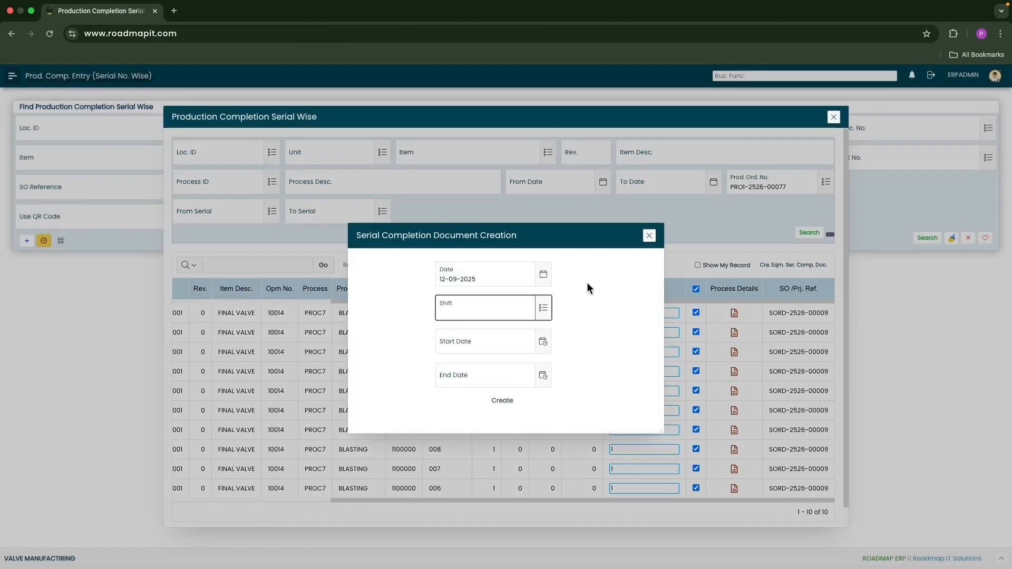
click(543, 308)
click(479, 296)
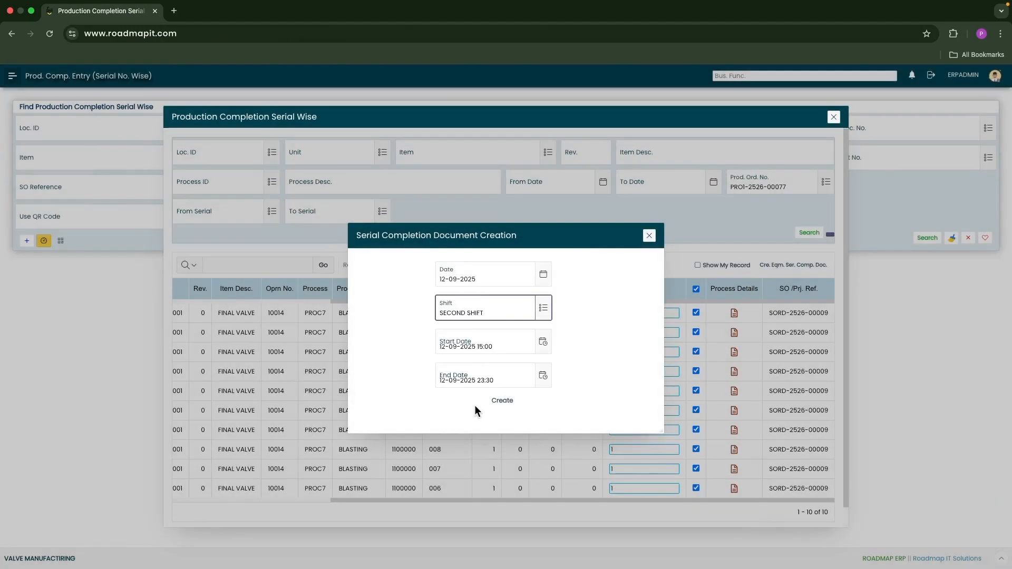
click(502, 400)
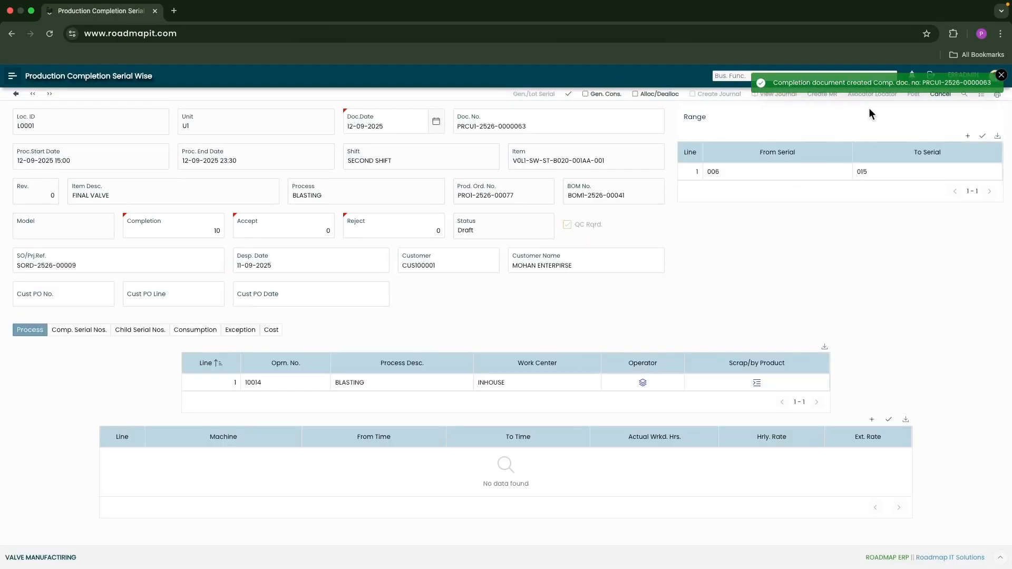
Check the serial range of the BLASTING completion document, generate its consumption and review the consumption lines
click(826, 169)
click(602, 95)
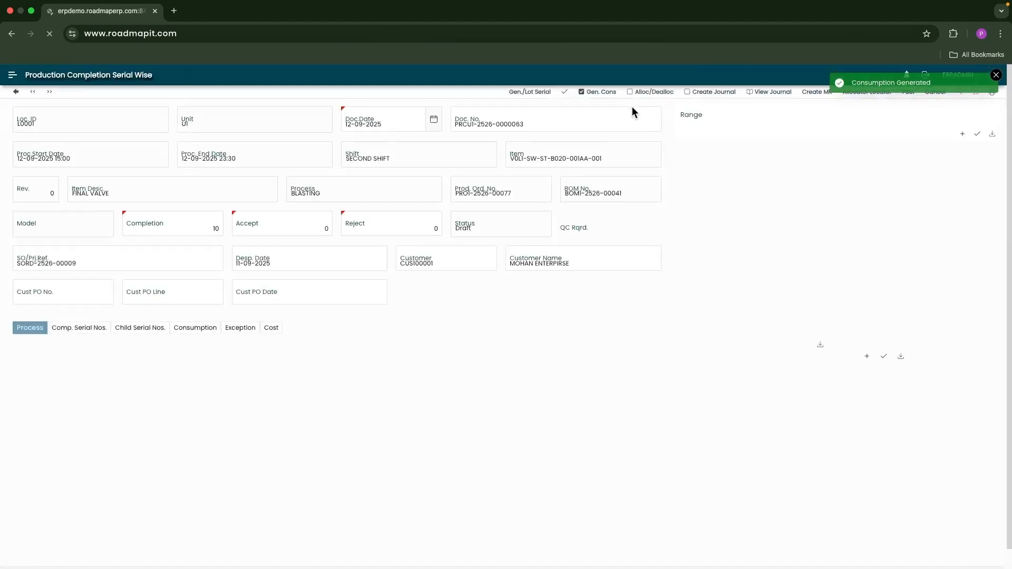
click(191, 331)
scroll(698, 309, down, 2)
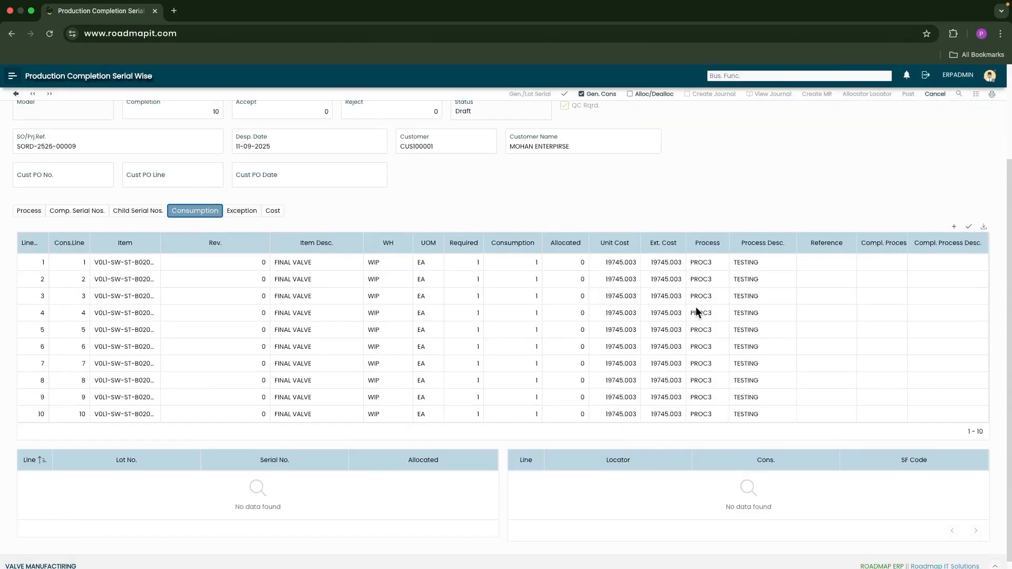
Allocate the consumption material of the BLASTING completion document and post the document
scroll(698, 309, down, 1)
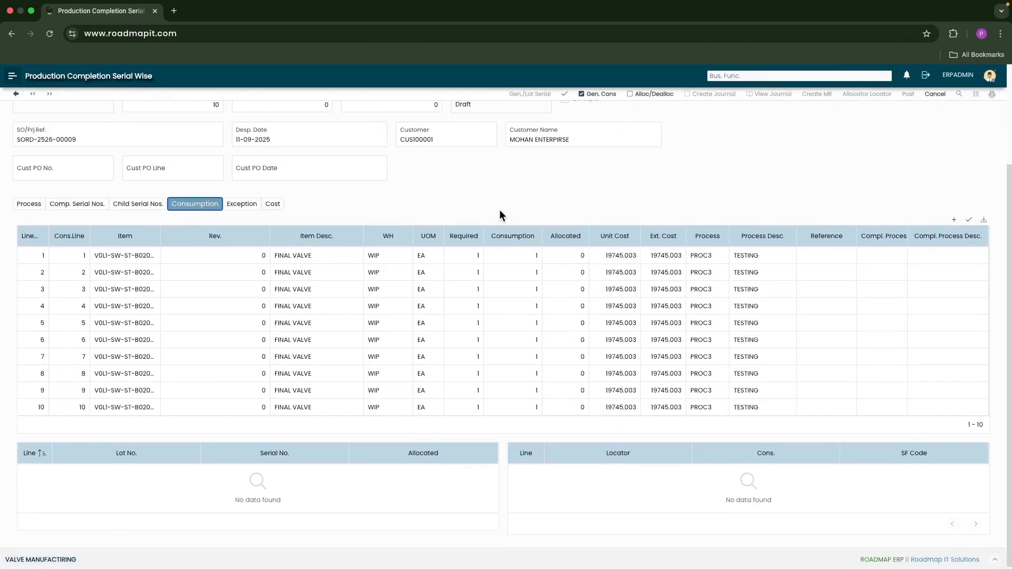
click(641, 94)
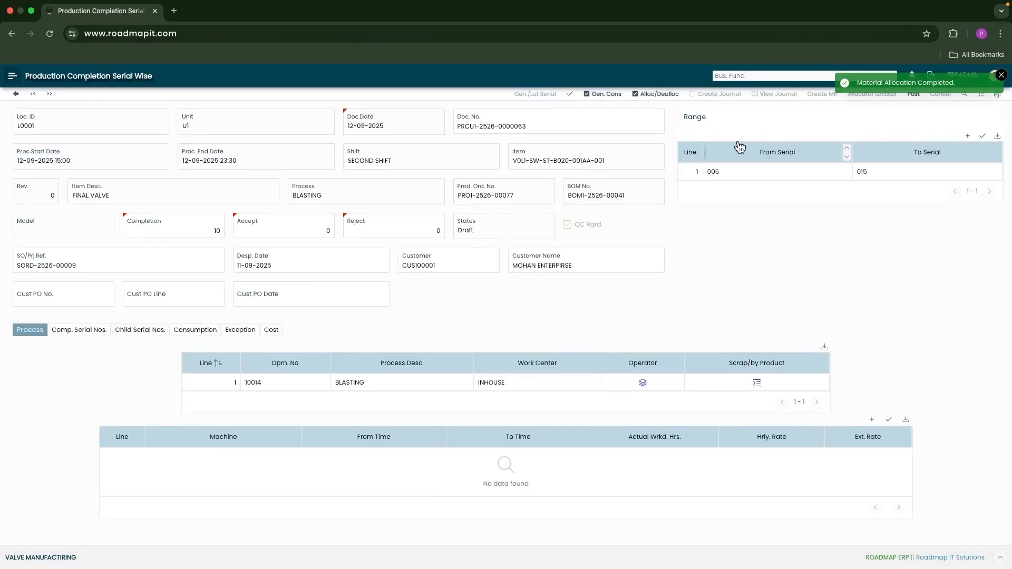
click(911, 95)
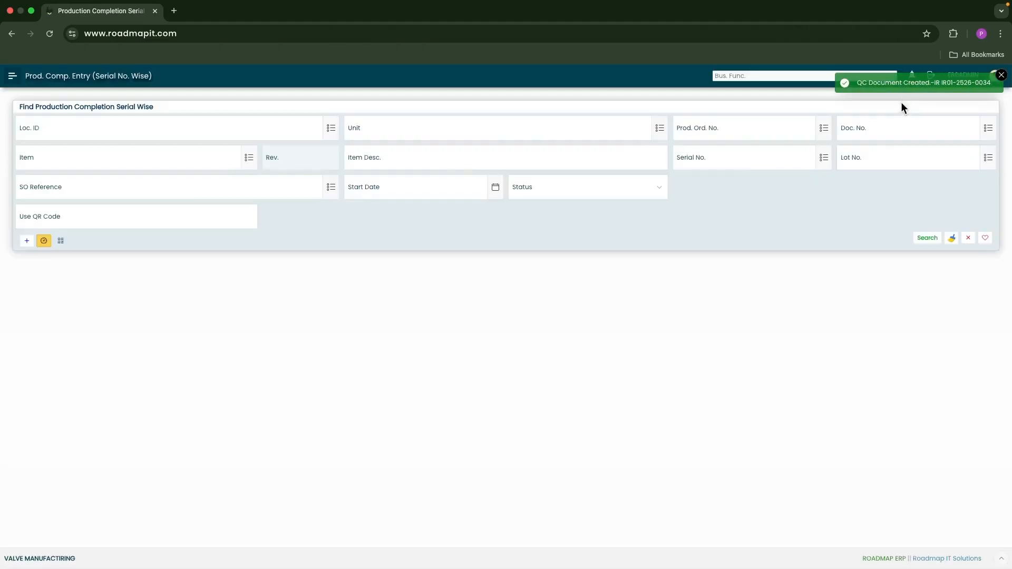
drag(856, 83, 984, 84)
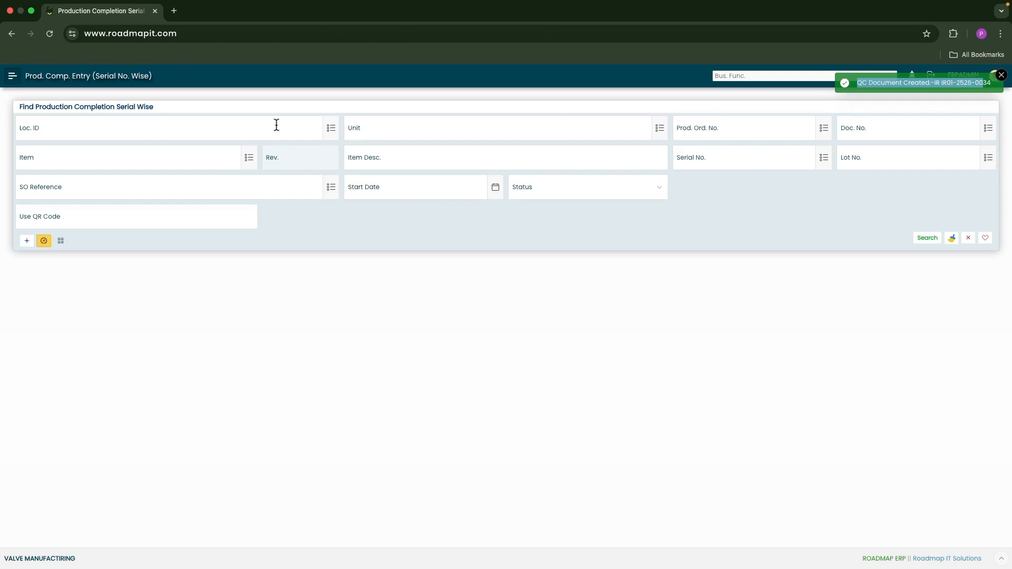
Go to the Quality module's Inspection Document transaction and review the pending inspection requests for the FINAL VALVE serials
click(13, 79)
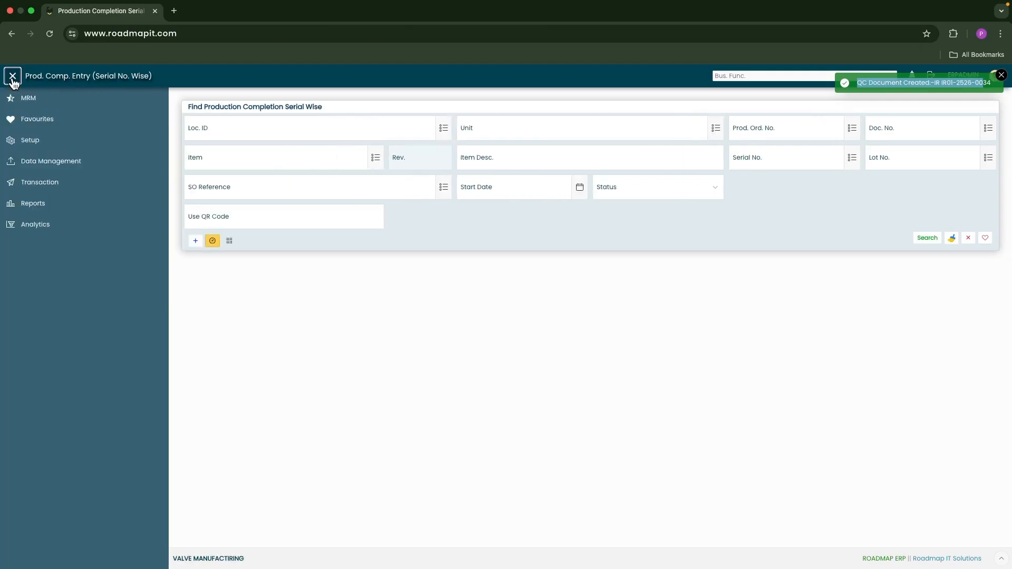
click(113, 189)
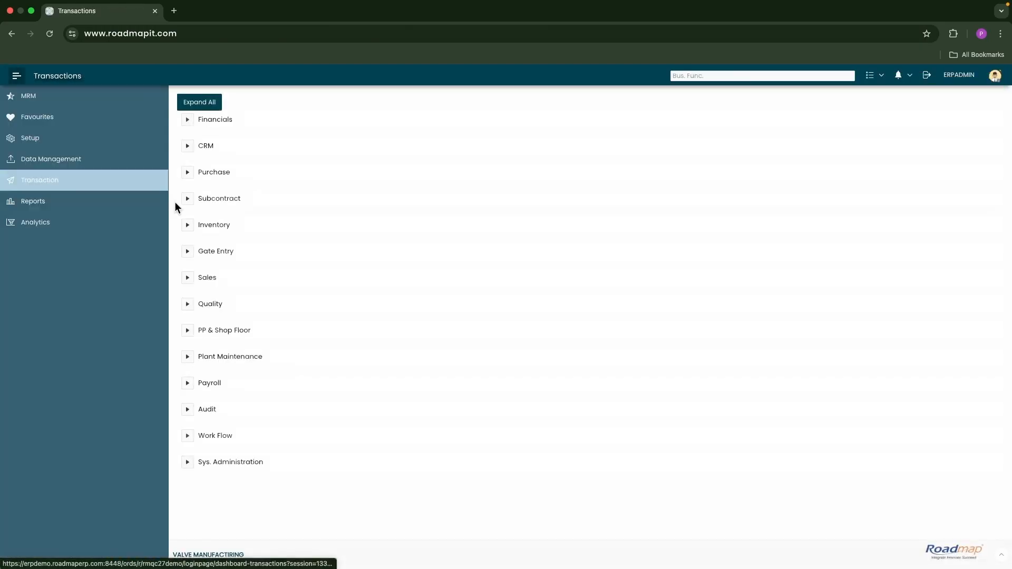
click(187, 305)
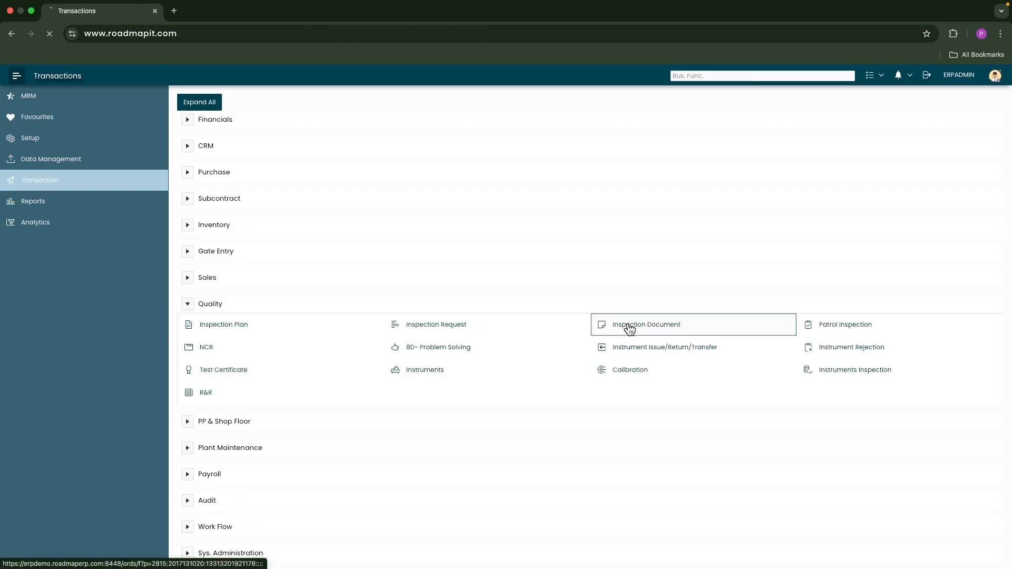
click(629, 325)
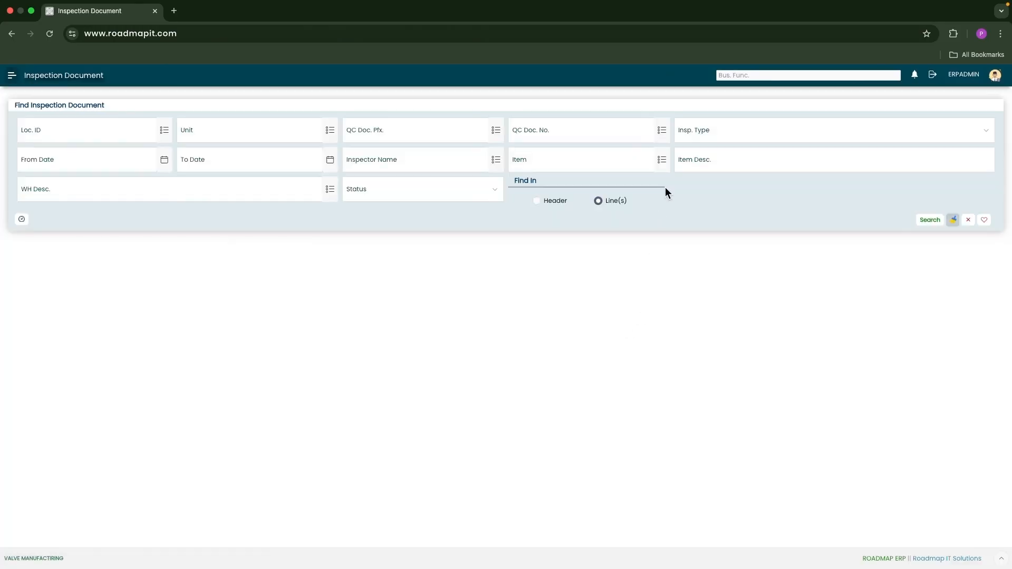
click(21, 219)
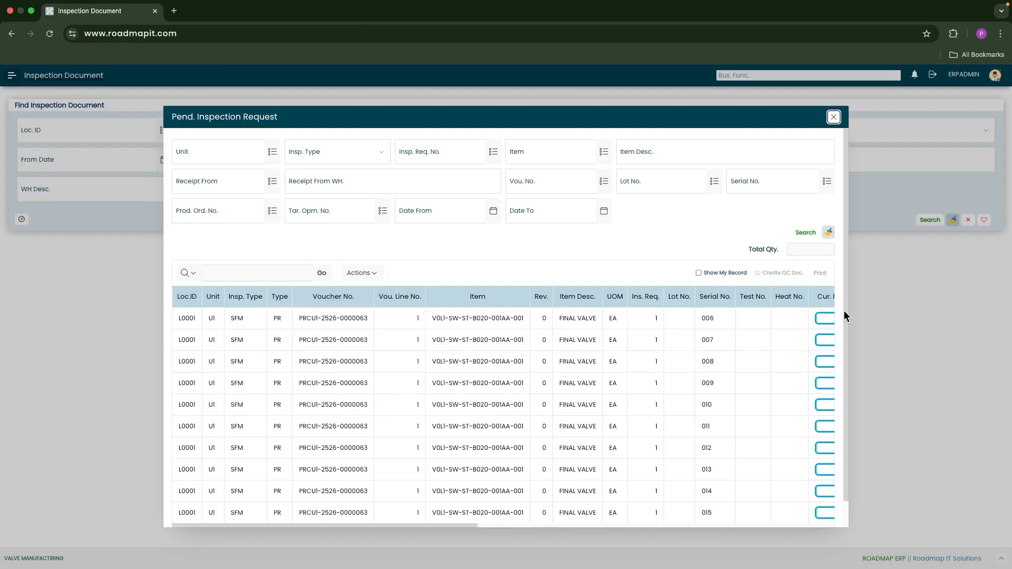
drag(844, 311, 845, 349)
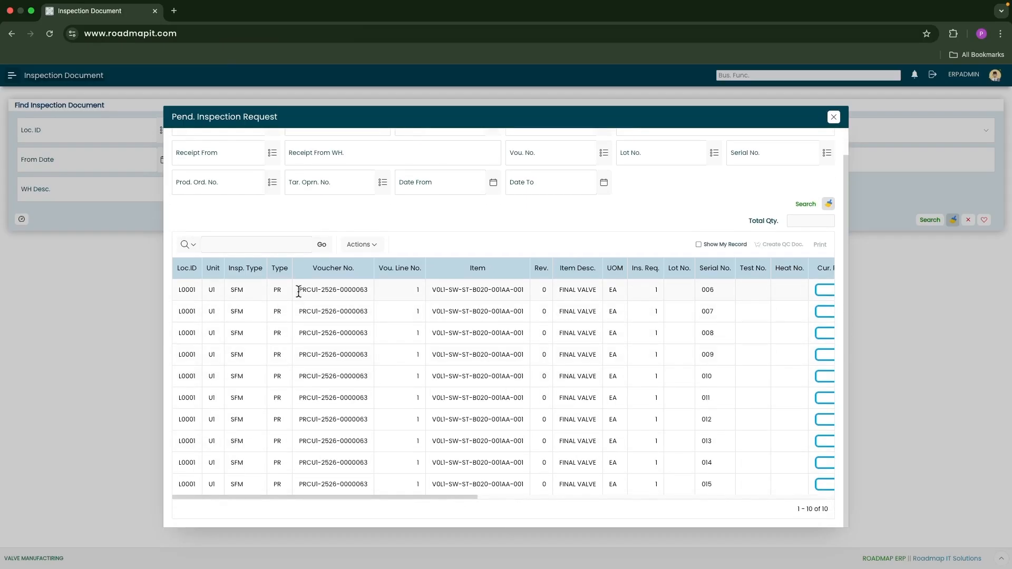
drag(298, 290, 378, 299)
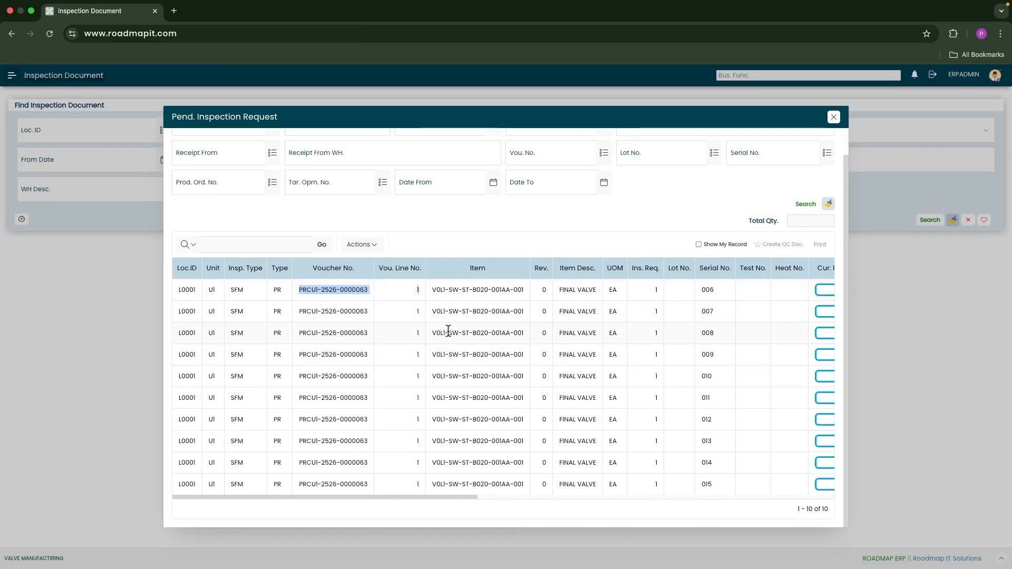
scroll(538, 439, right, 1)
drag(444, 498, 567, 490)
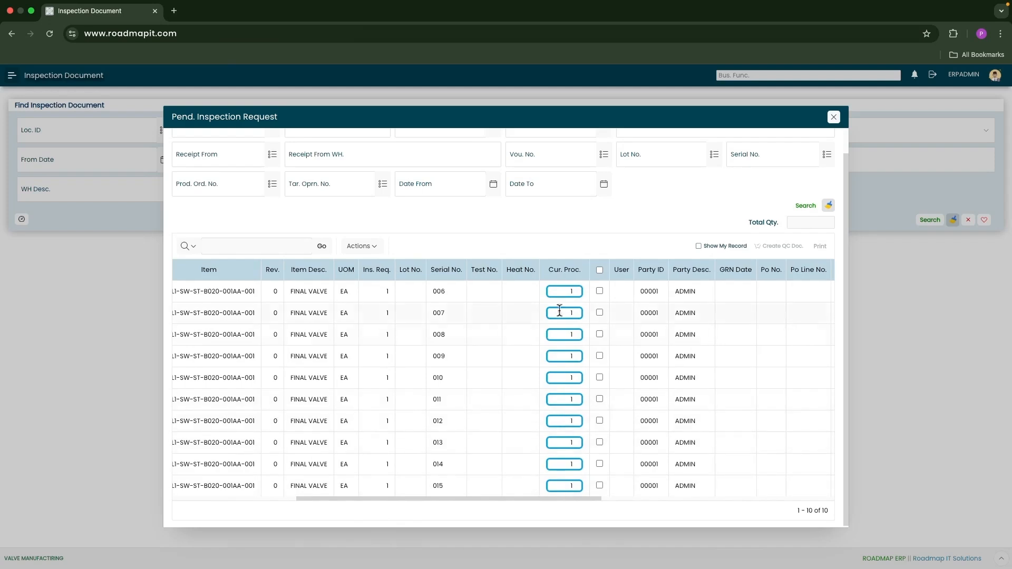
Select all the pending FINAL VALVE inspection requests and create their QC documents dated 12-09-2025
click(600, 269)
scroll(500, 289, right, 1)
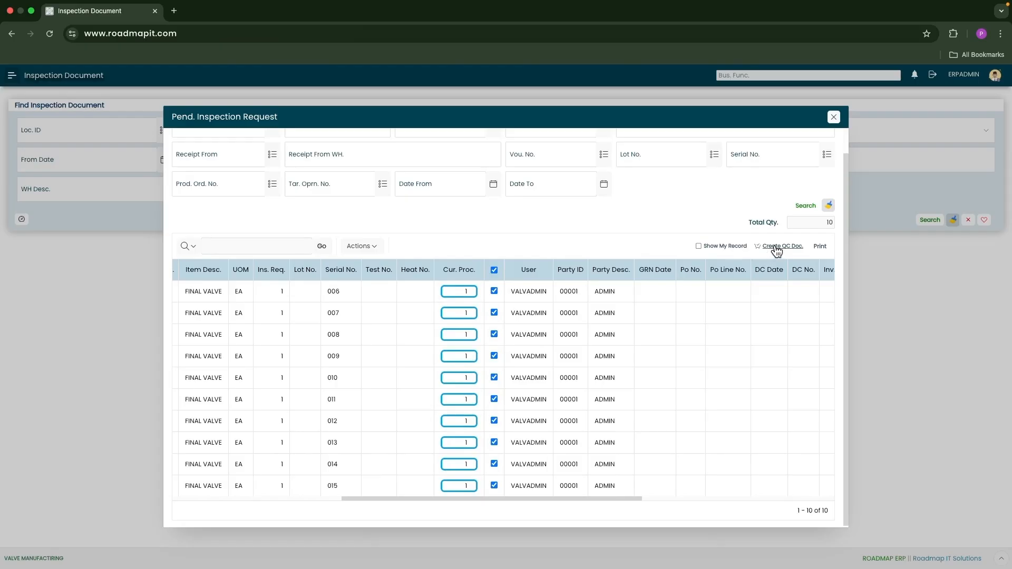
click(775, 247)
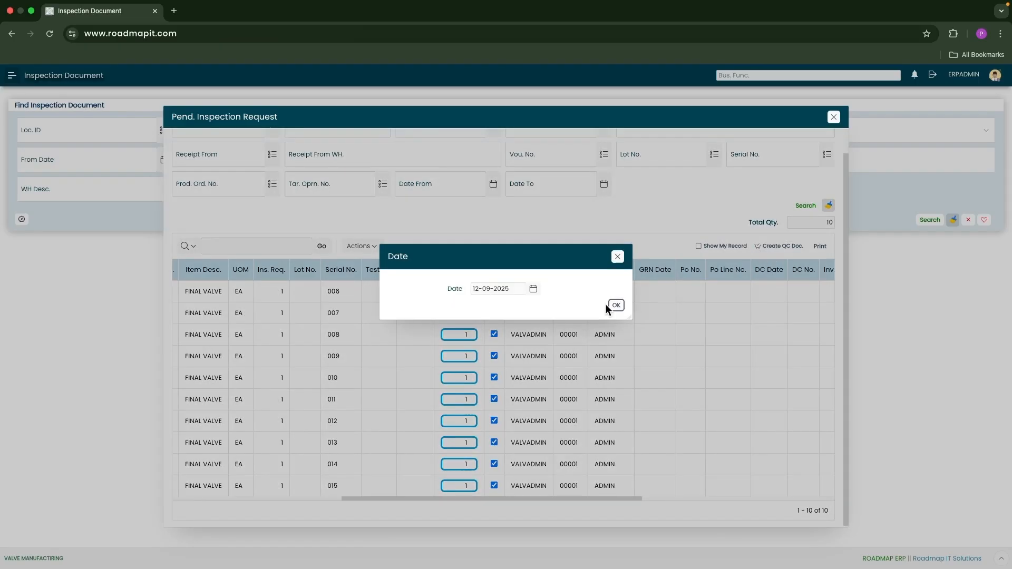
click(615, 307)
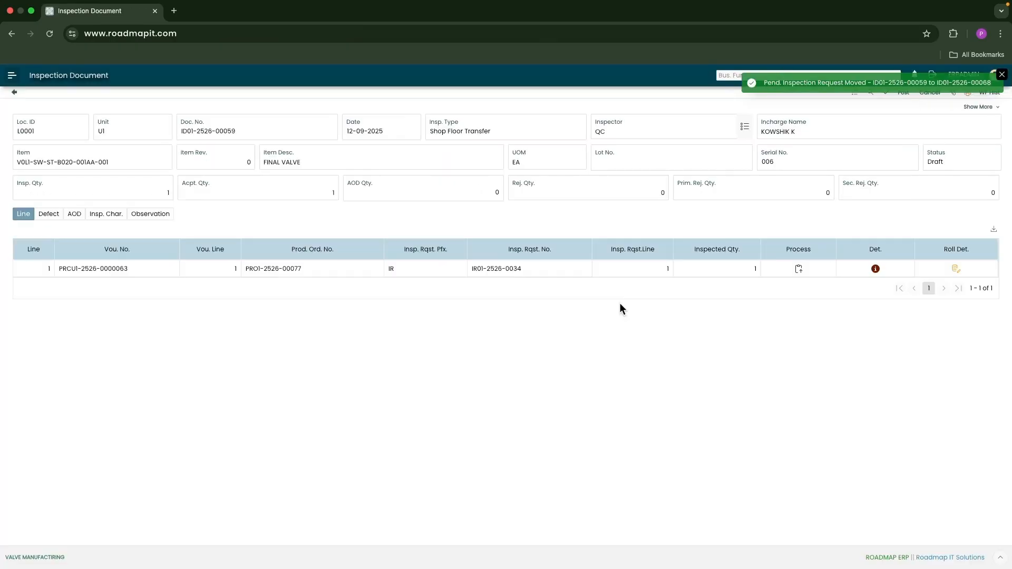
Review the created inspection document range and the serial, quantity, voucher, production order and inspection request numbers of the FINAL VALVE document
drag(867, 82, 992, 85)
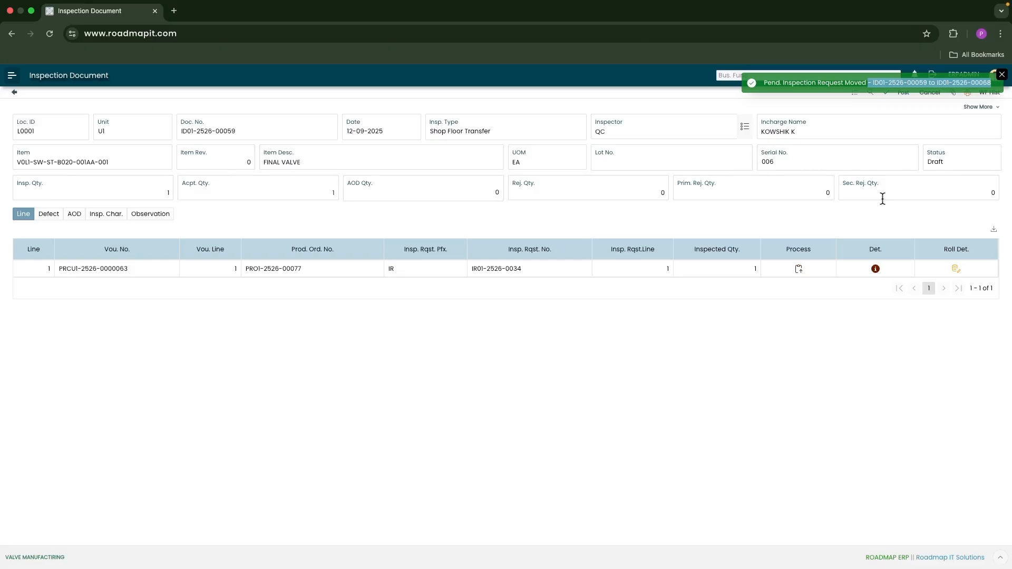
click(154, 319)
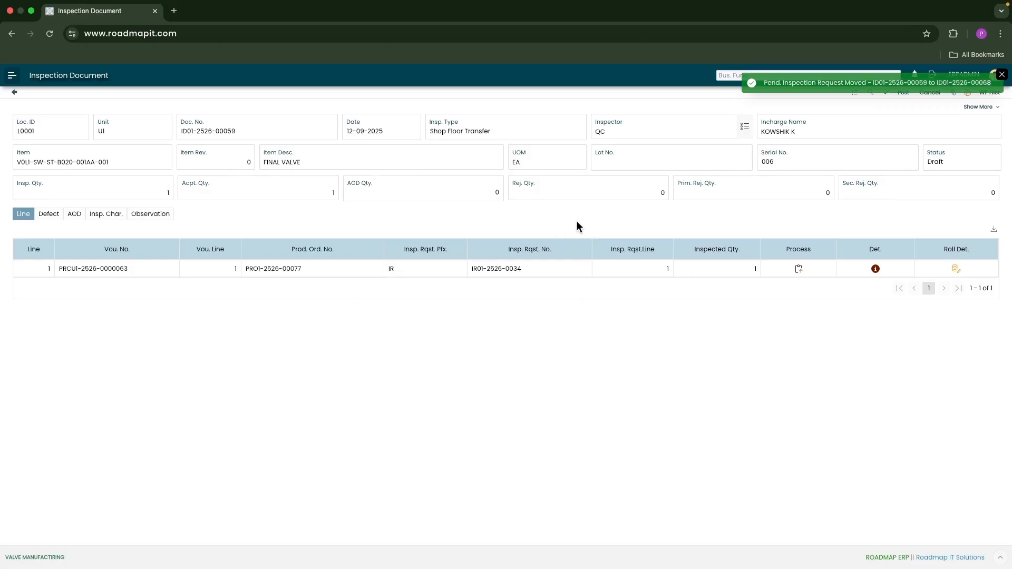
drag(785, 160, 762, 160)
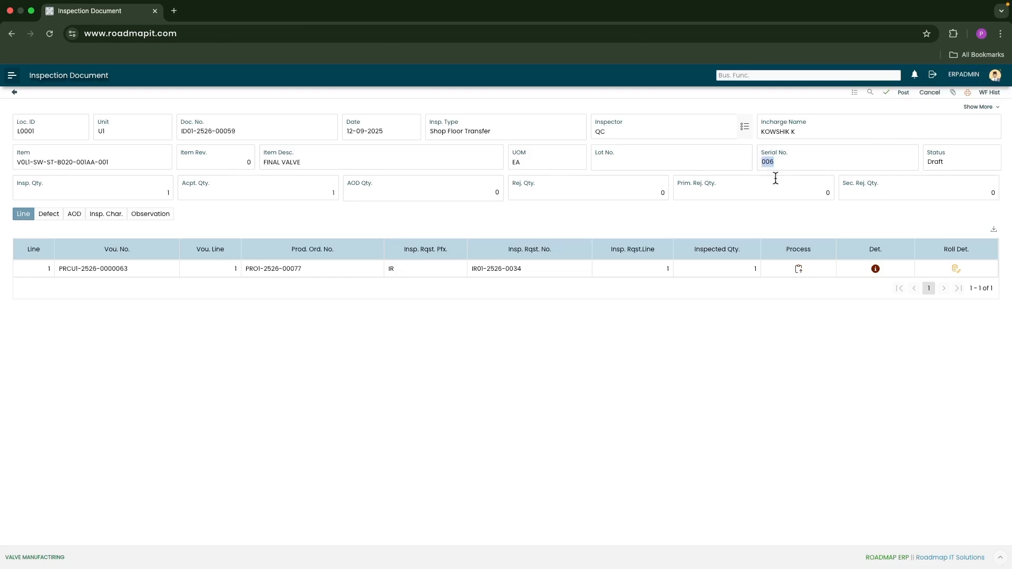
click(64, 196)
click(134, 268)
click(320, 269)
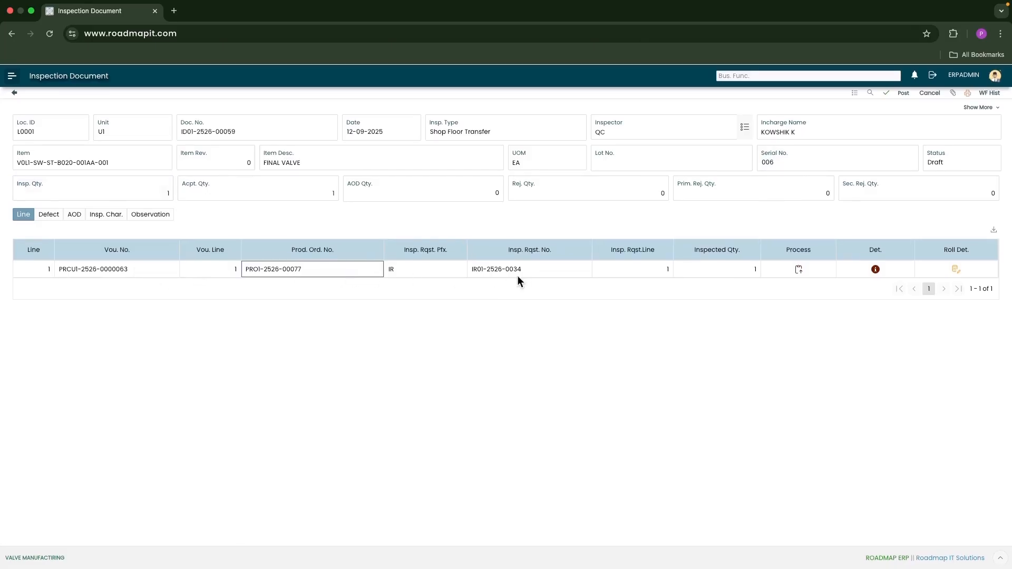
click(547, 268)
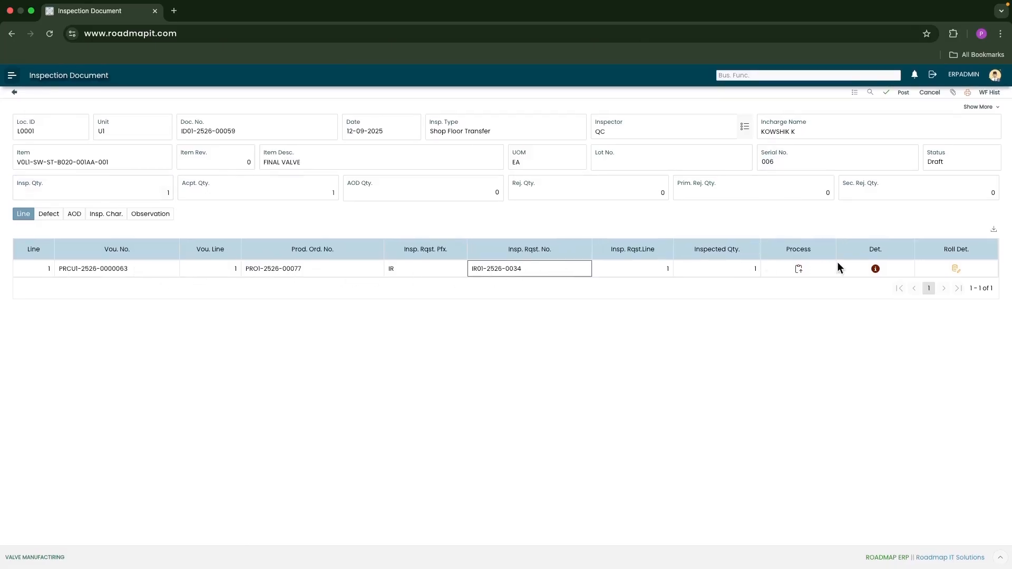
Check the process and the additional details of the inspection document's line
click(798, 269)
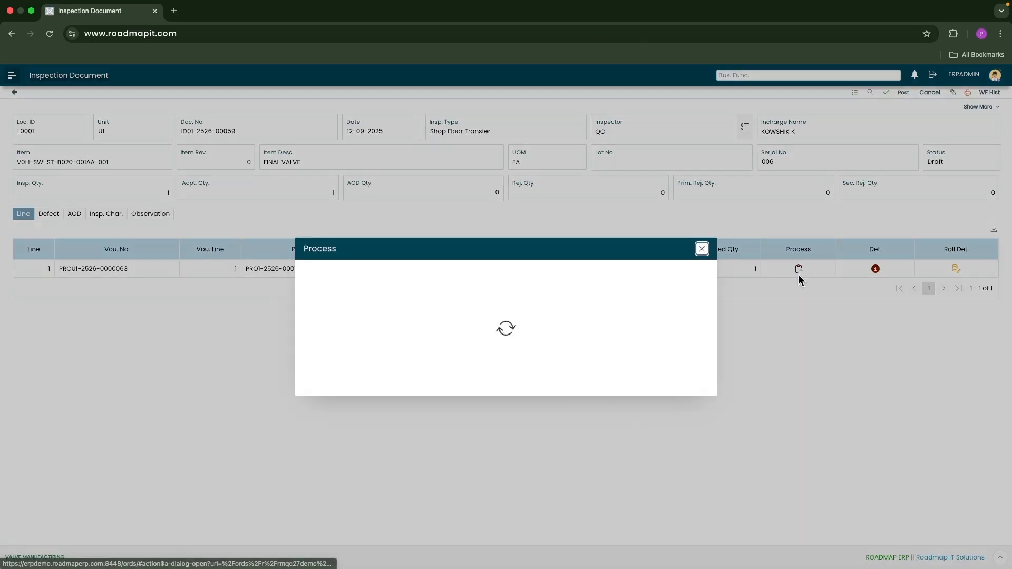
click(701, 250)
click(875, 269)
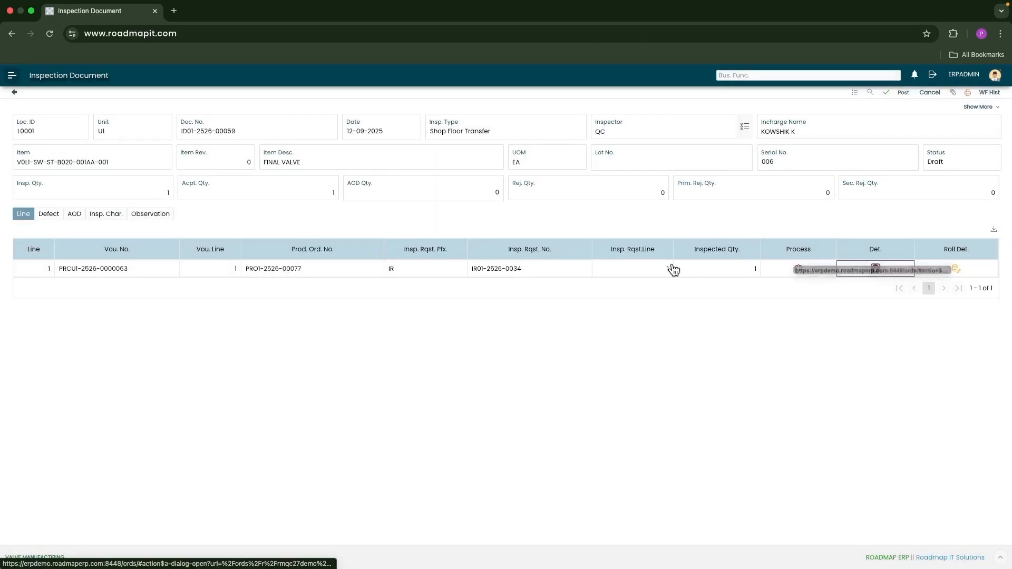
click(875, 270)
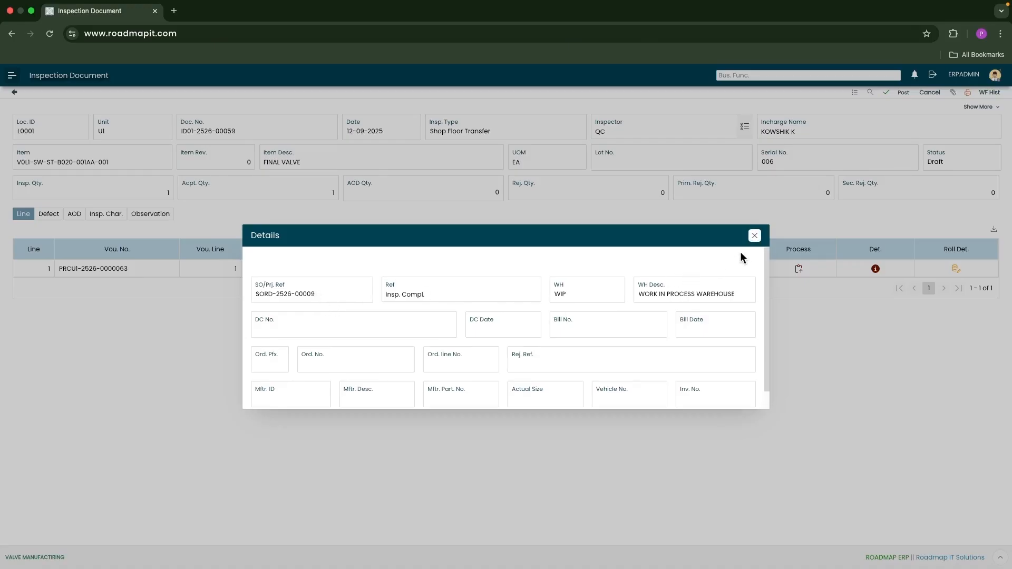
click(754, 236)
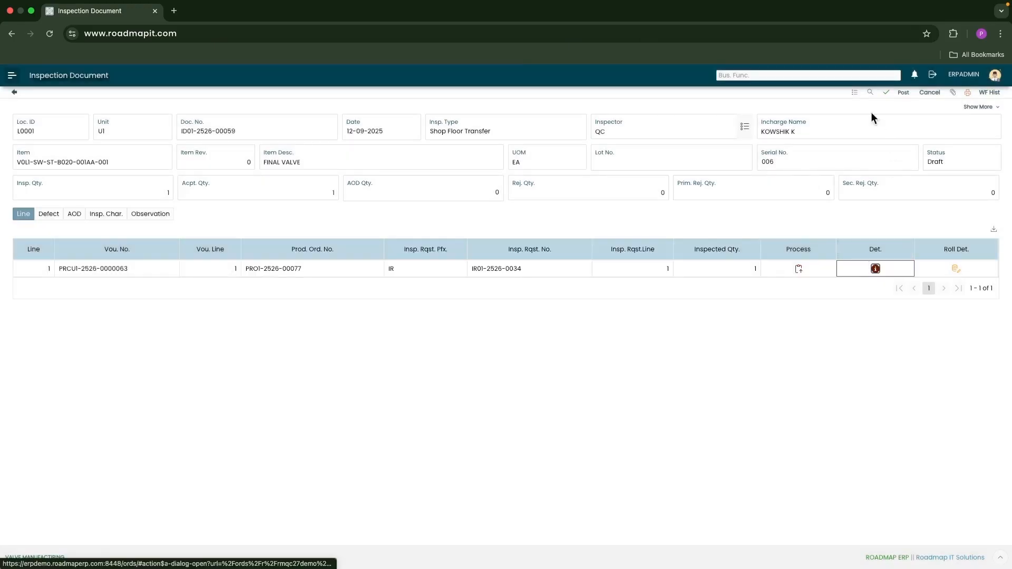
Post the inspection document, forwarding it for approval with MEDIUM priority, and check for remaining pending inspection requests
click(899, 93)
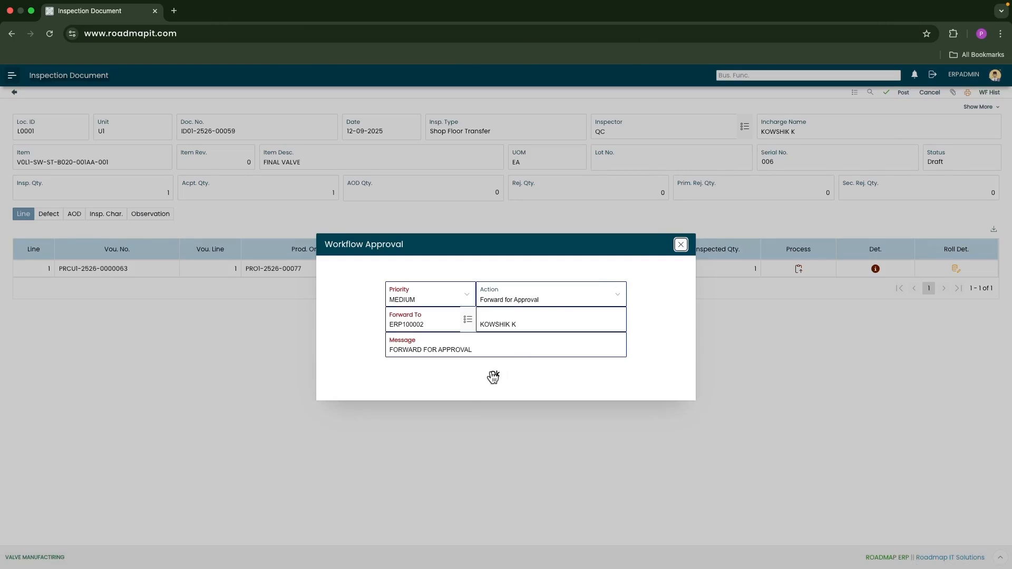
click(494, 378)
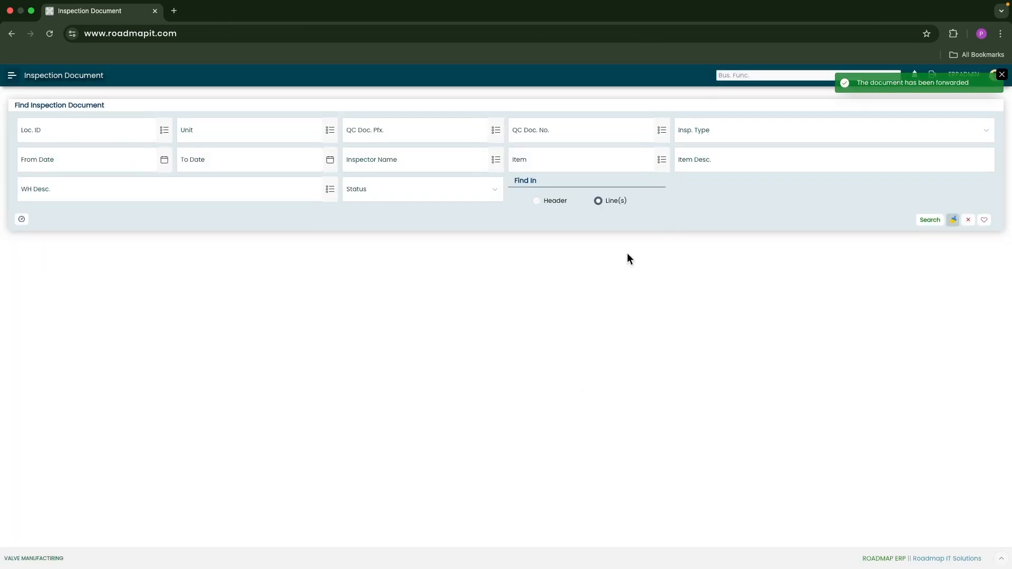
click(22, 219)
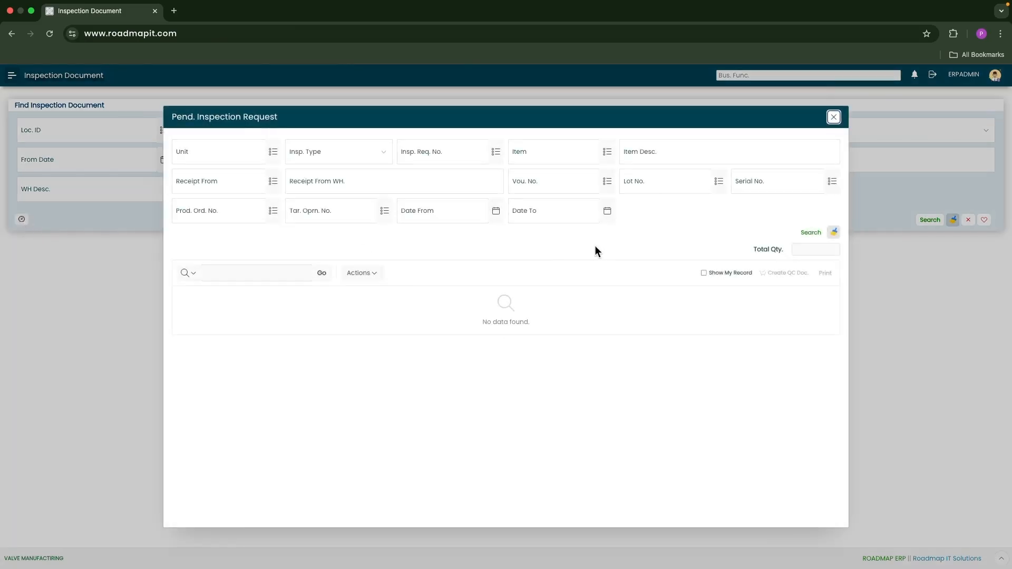
click(834, 117)
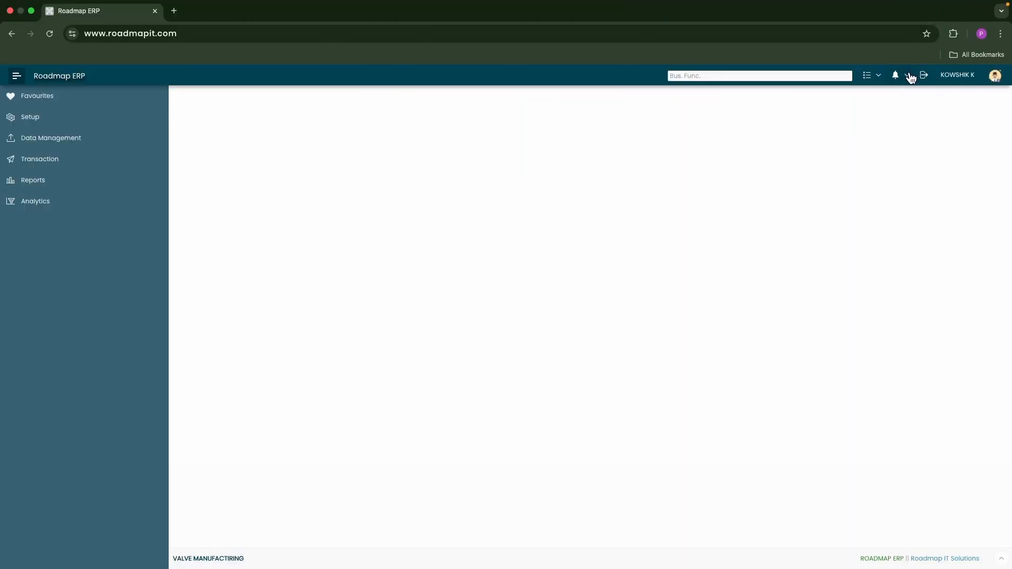
Open the approver's document approvals and filter them to the workflow type INSPECTION DOCUMENT (FULLY ACCEPTED)
click(907, 76)
click(918, 105)
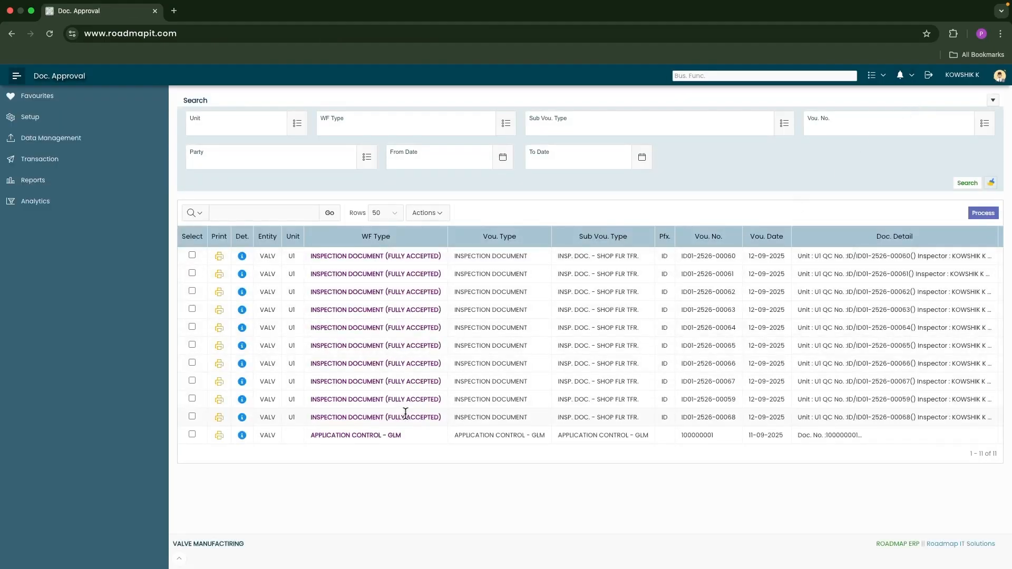
click(385, 237)
click(363, 325)
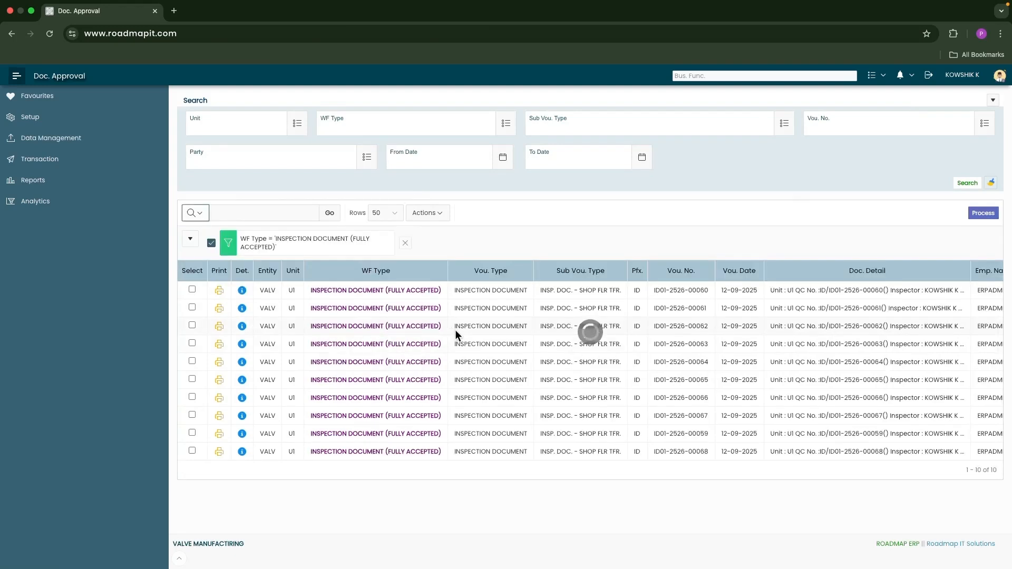
drag(965, 469, 998, 471)
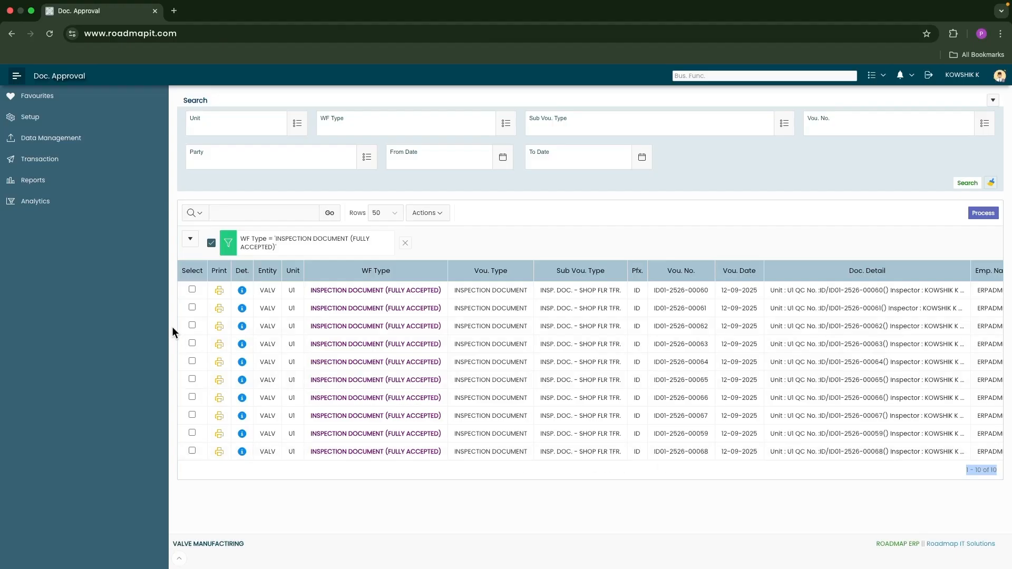
Select all the filtered inspection documents and process them with the Approve action
click(191, 289)
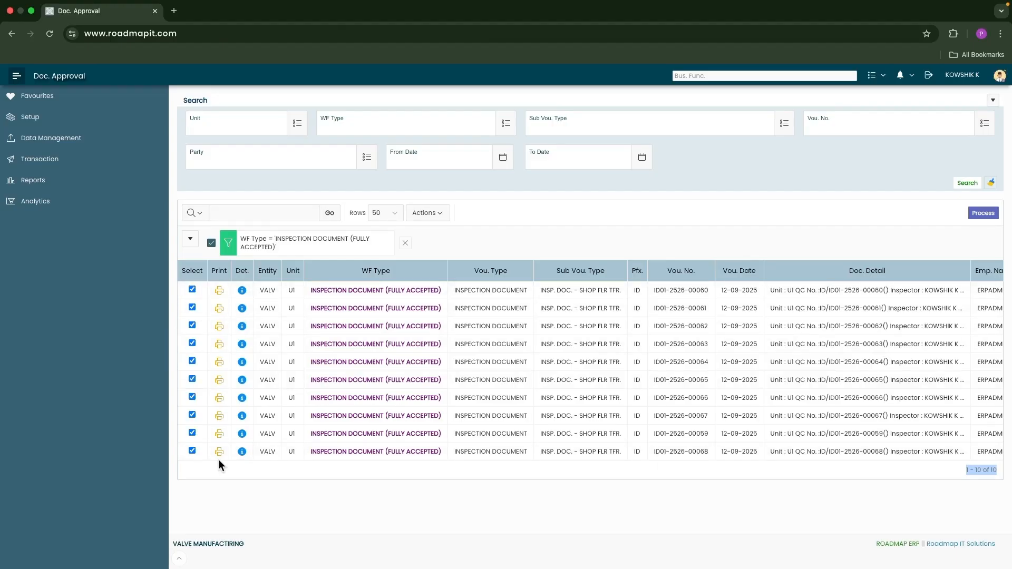
click(982, 213)
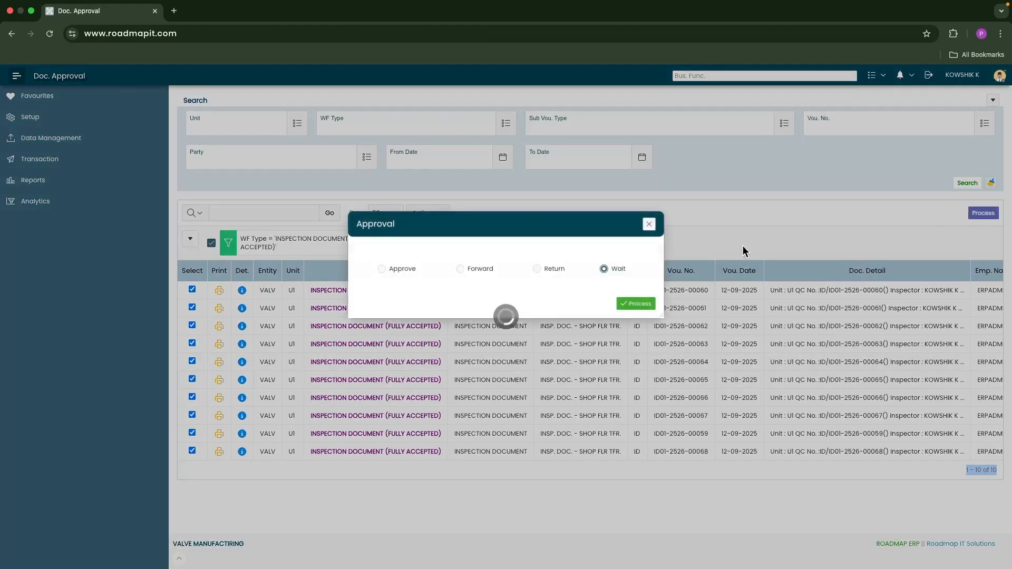
click(401, 270)
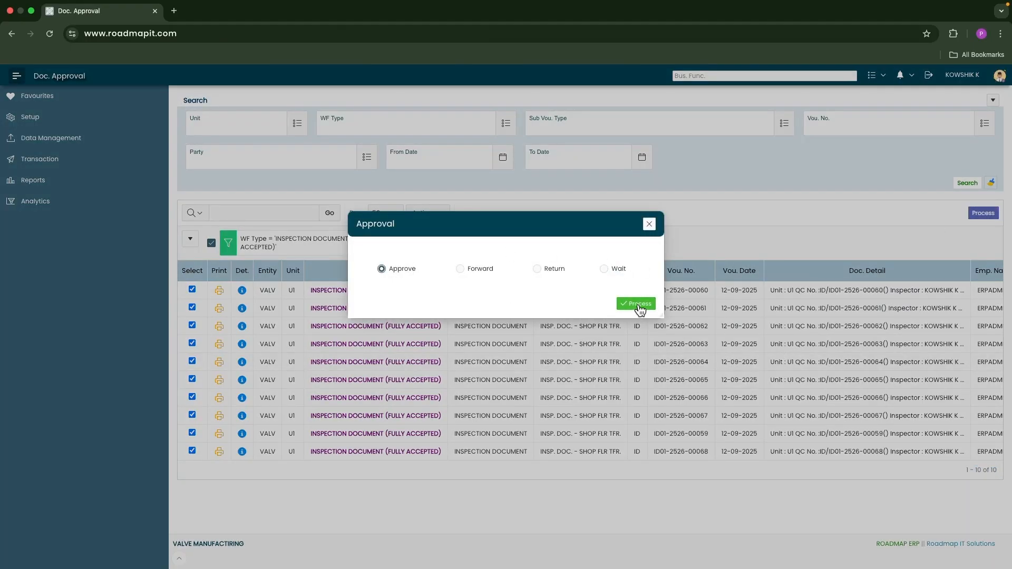
click(638, 305)
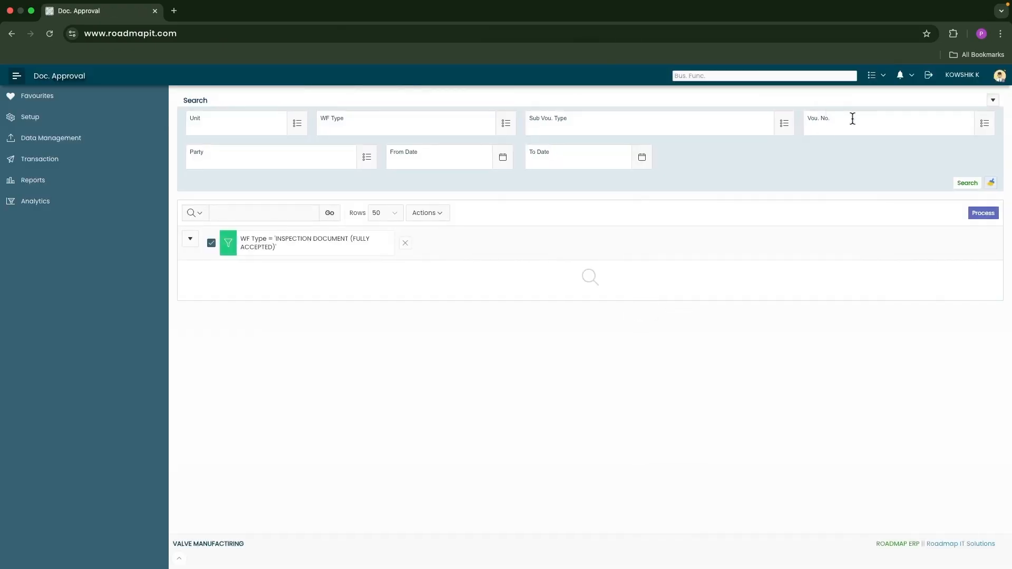
Switch from the approver's account to the administrator account and open the pending list in Prod. Comp. Entry (Serial No. Wise)
click(928, 79)
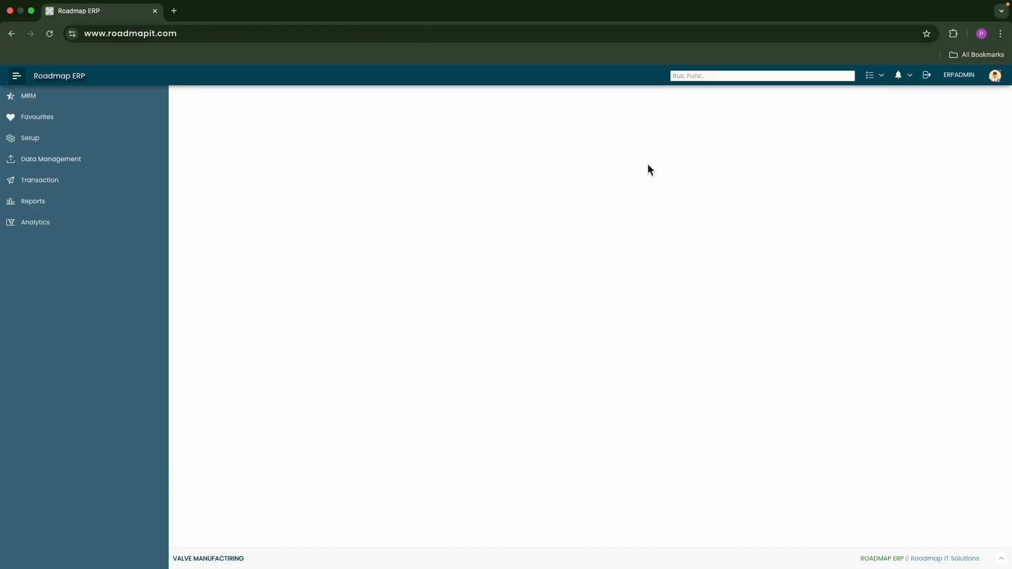
click(44, 184)
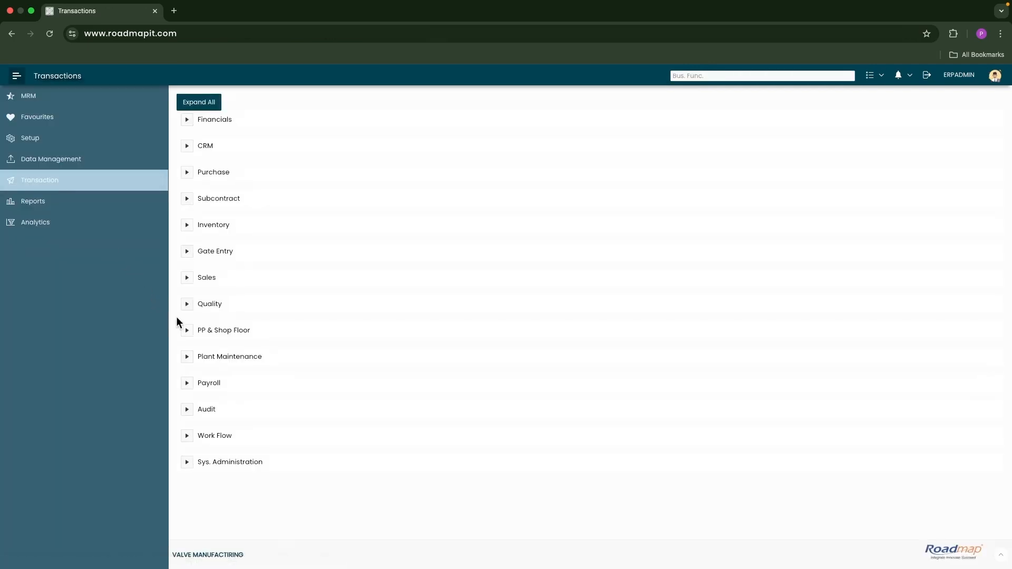
click(187, 330)
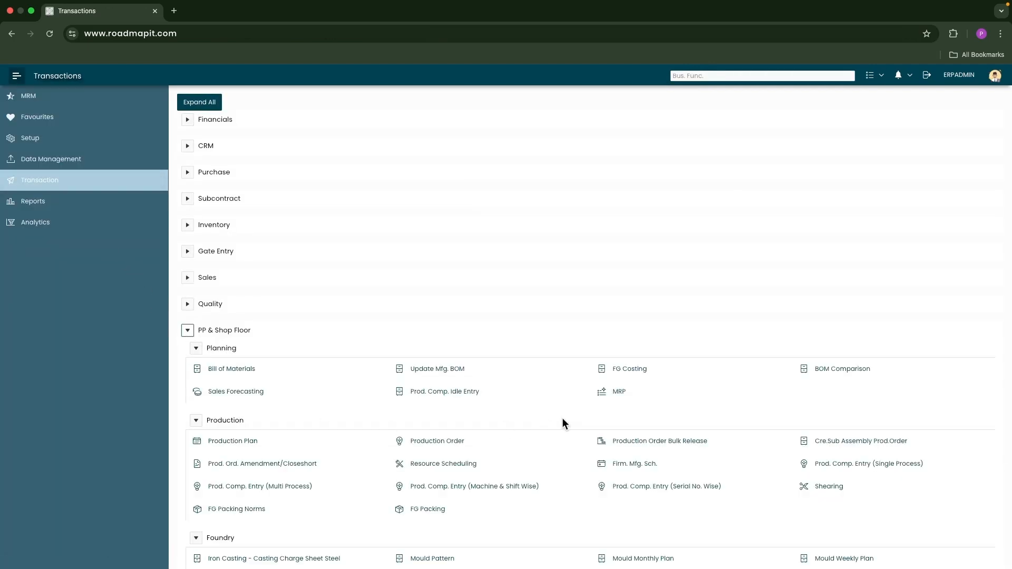
scroll(569, 421, down, 2)
scroll(510, 361, down, 4)
scroll(311, 295, up, 4)
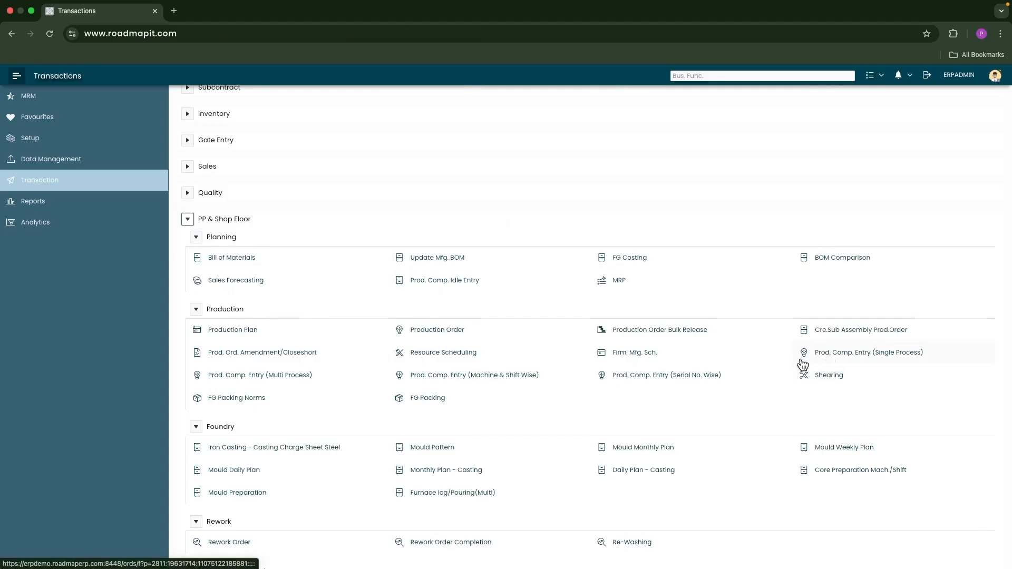
click(662, 381)
click(43, 241)
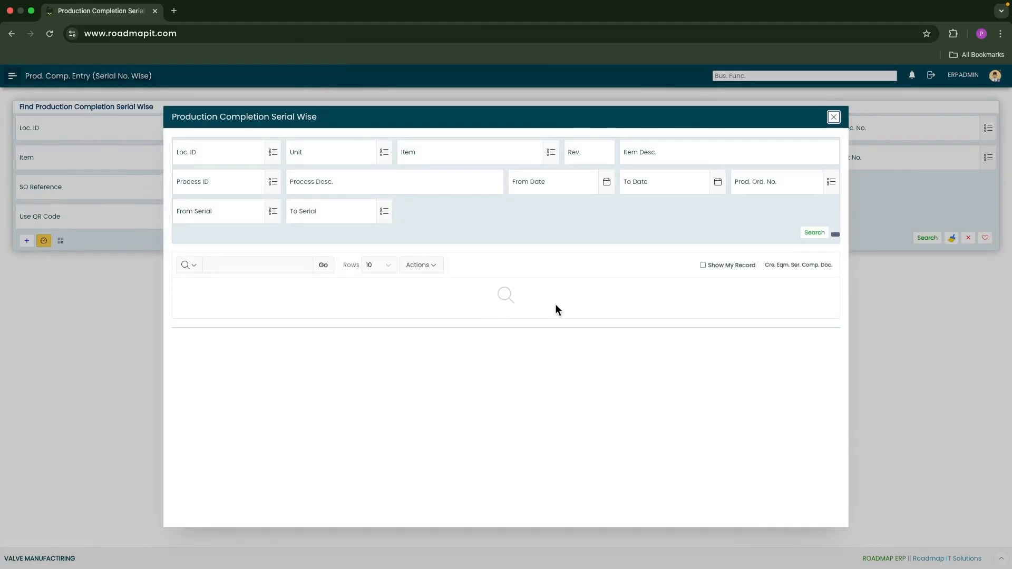
Search for the final valve's production order and select all its PAINTING serials for completion
click(831, 182)
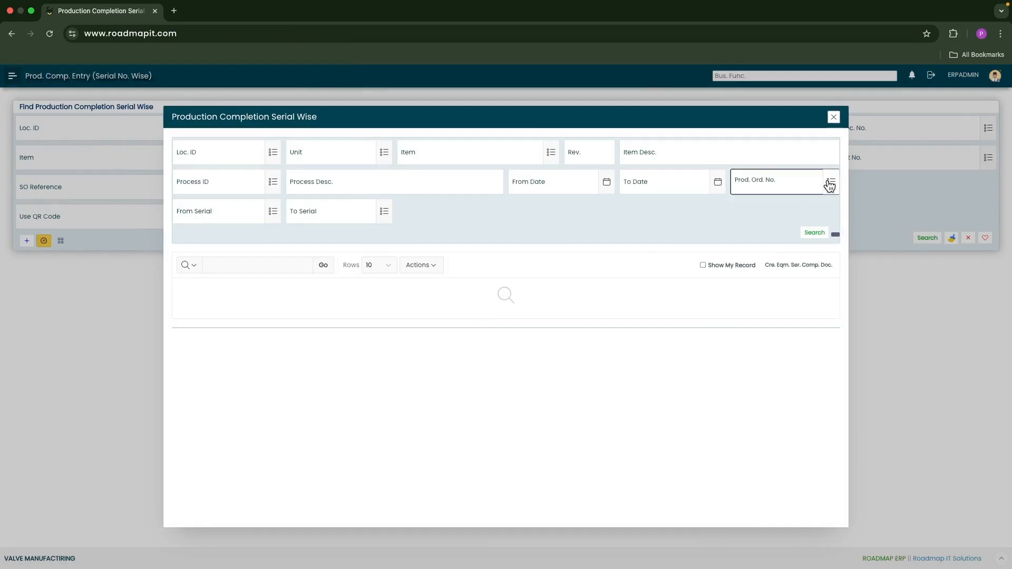
click(427, 266)
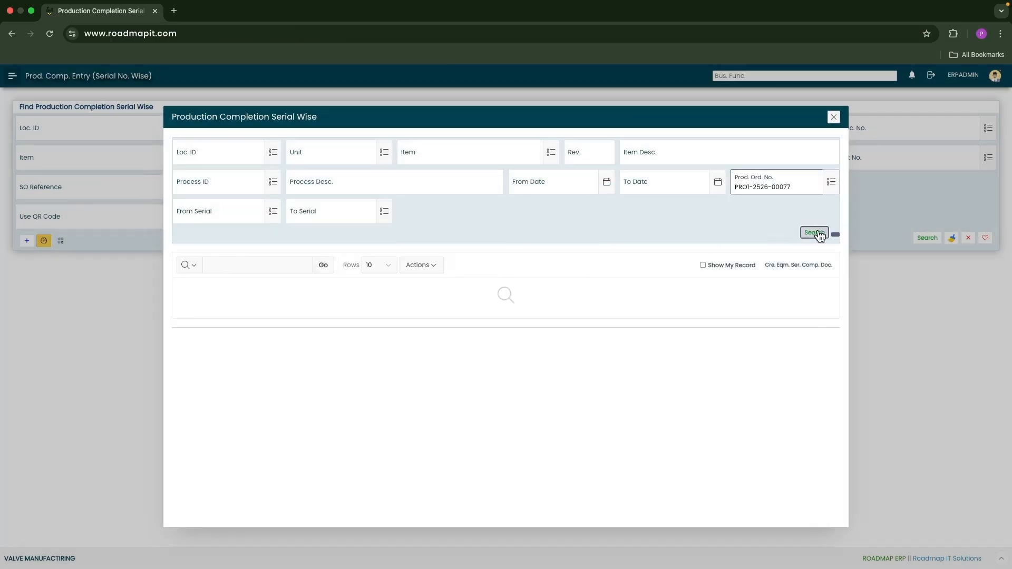
click(815, 233)
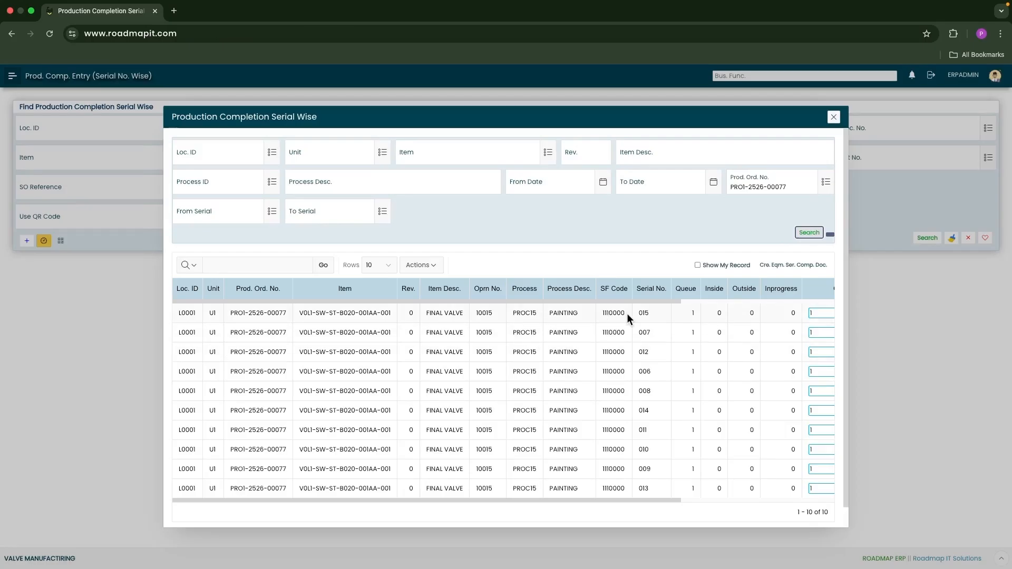
scroll(615, 320, right, 1)
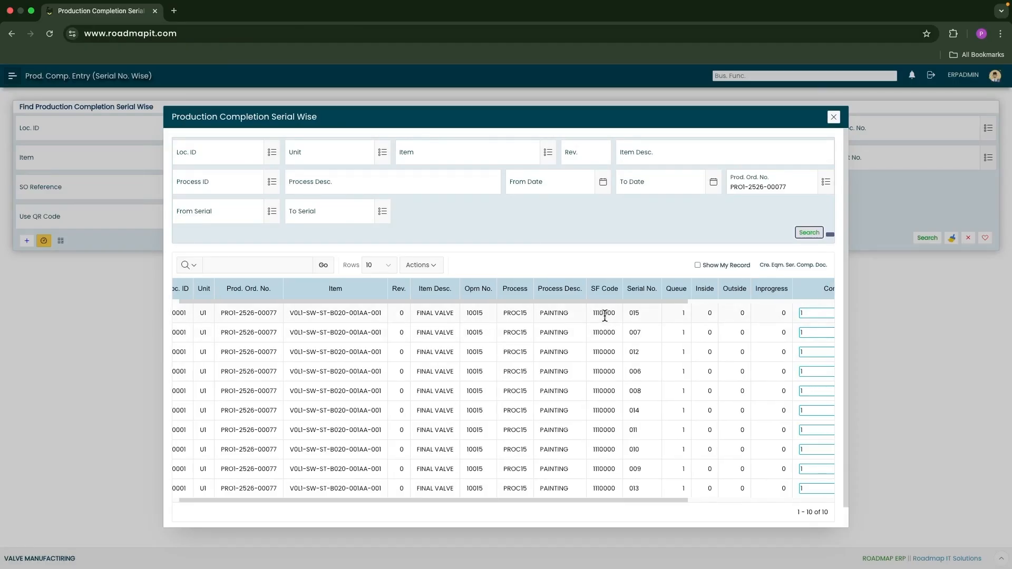
drag(681, 499, 830, 497)
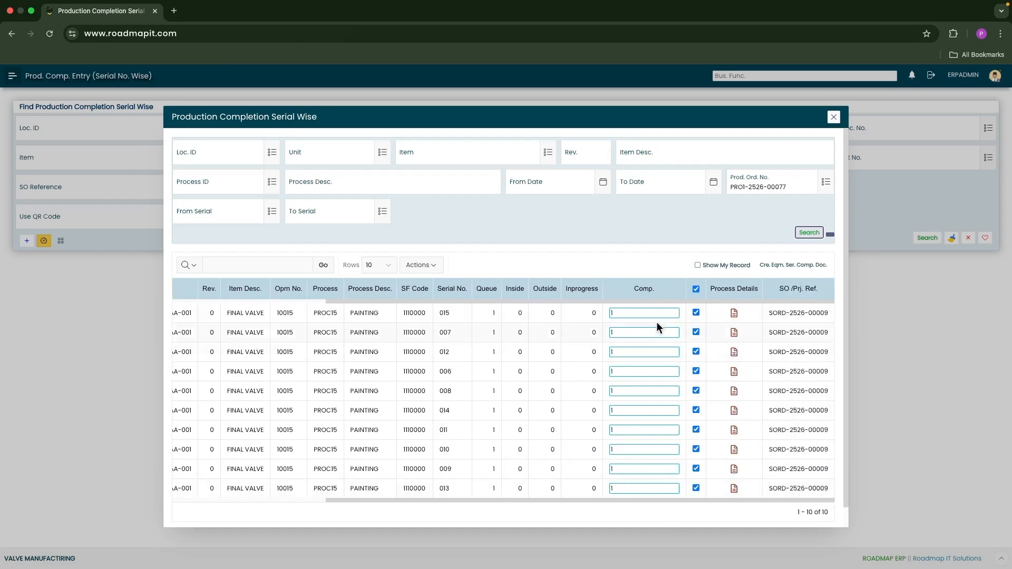
scroll(668, 382, down, 2)
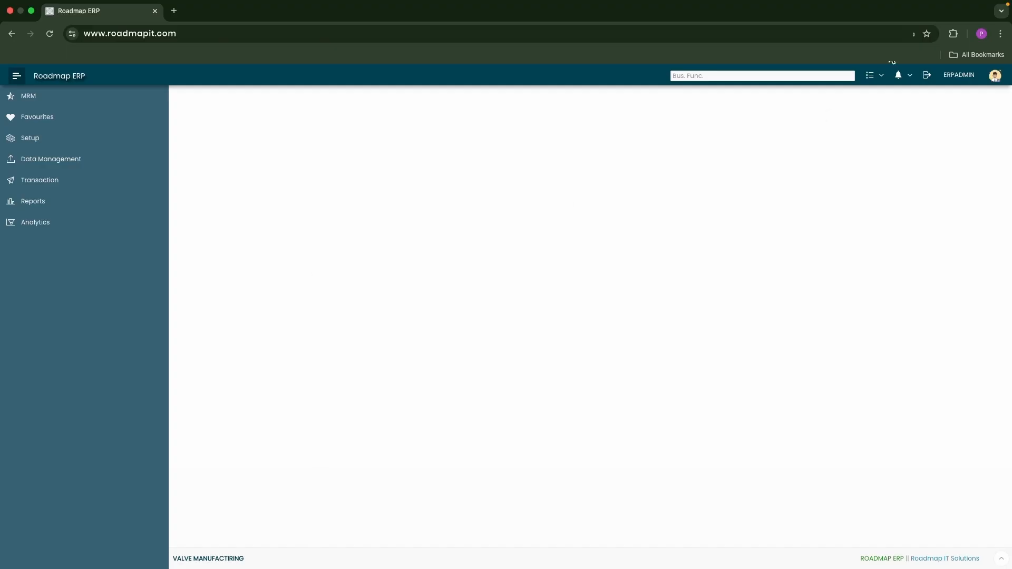
Reopen the serial-wise completion entry's pending list and search for the final valve's production order
click(725, 78)
text(serial)
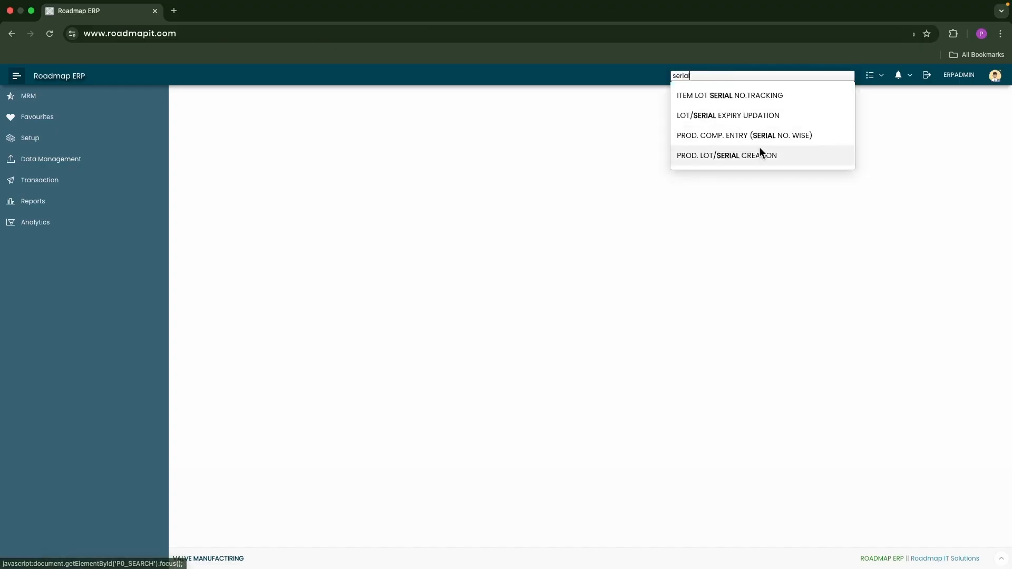
click(758, 140)
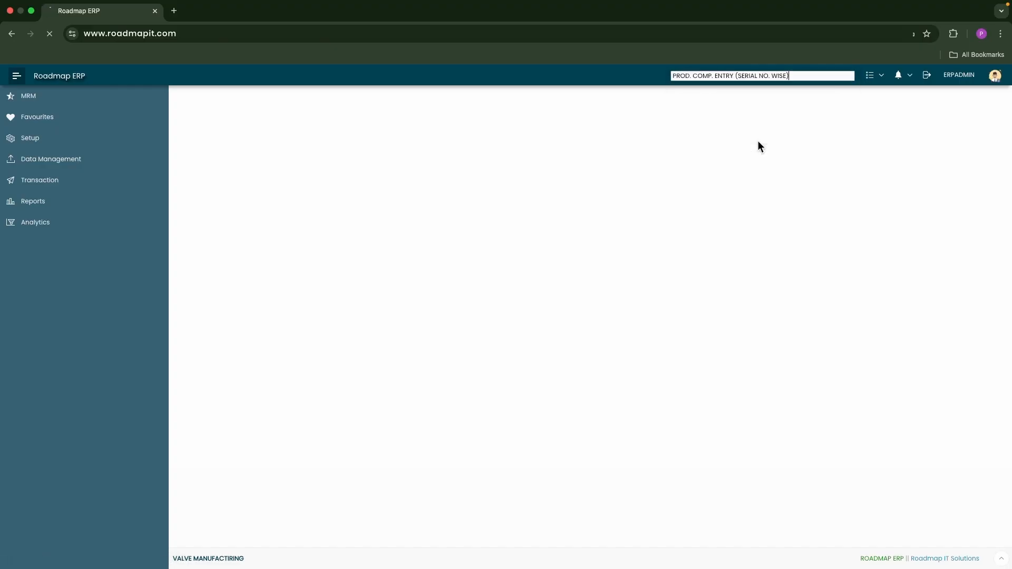
click(44, 242)
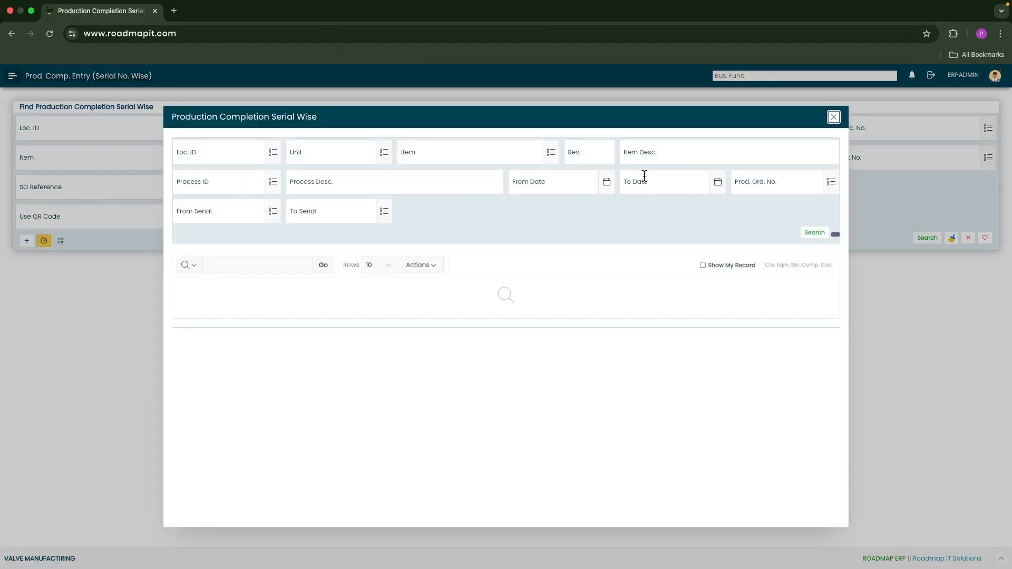
click(829, 186)
click(444, 267)
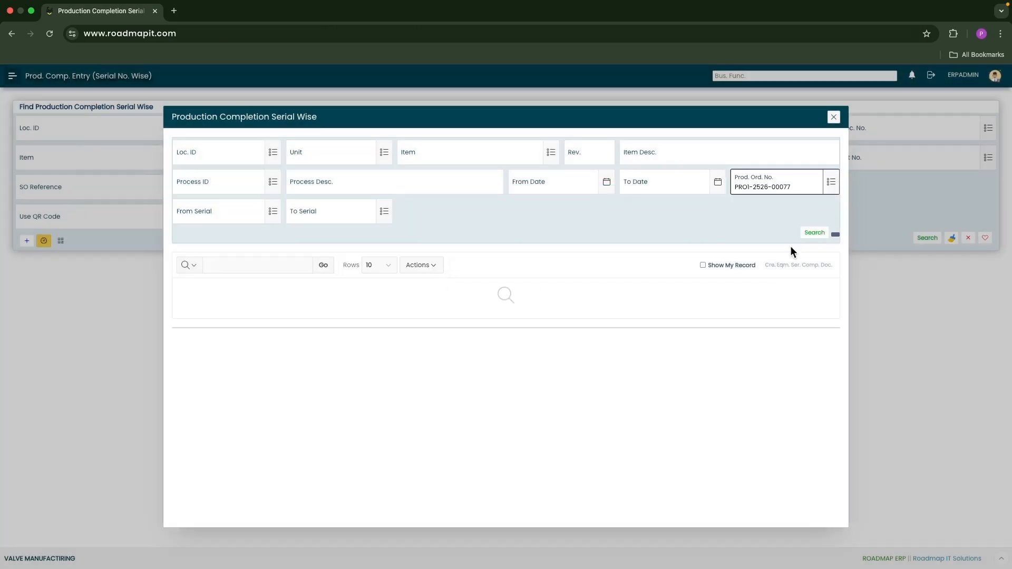
click(813, 233)
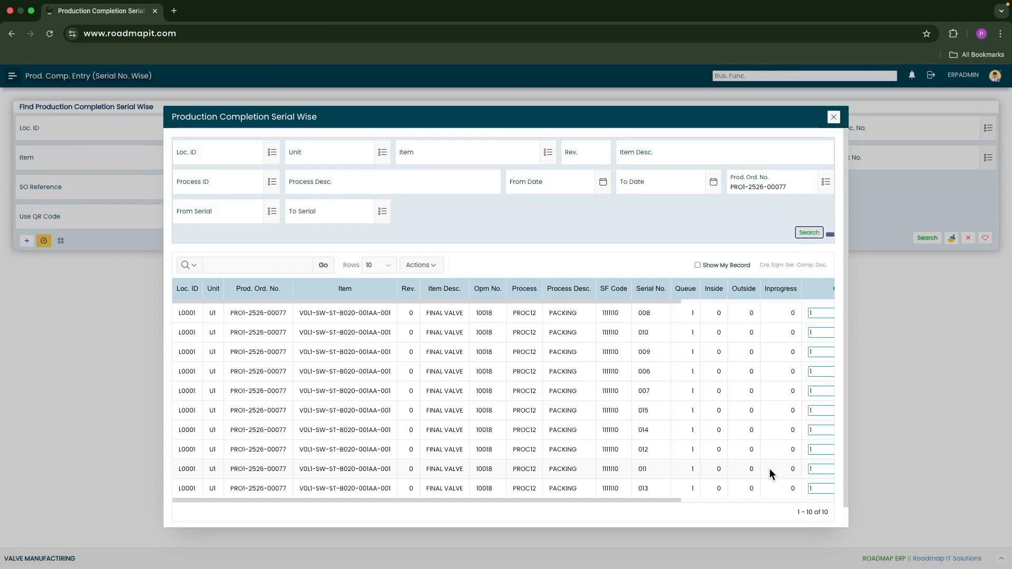
Select all PACKING serials of the production order and create their completion document for the SECOND SHIFT
double_click(608, 311)
scroll(617, 317, right, 3)
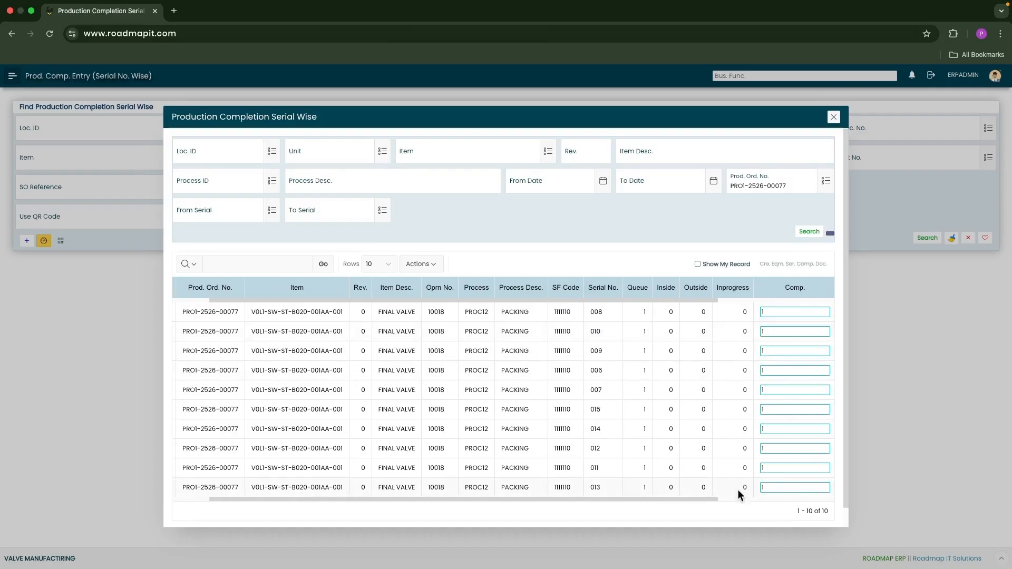
scroll(711, 498, right, 3)
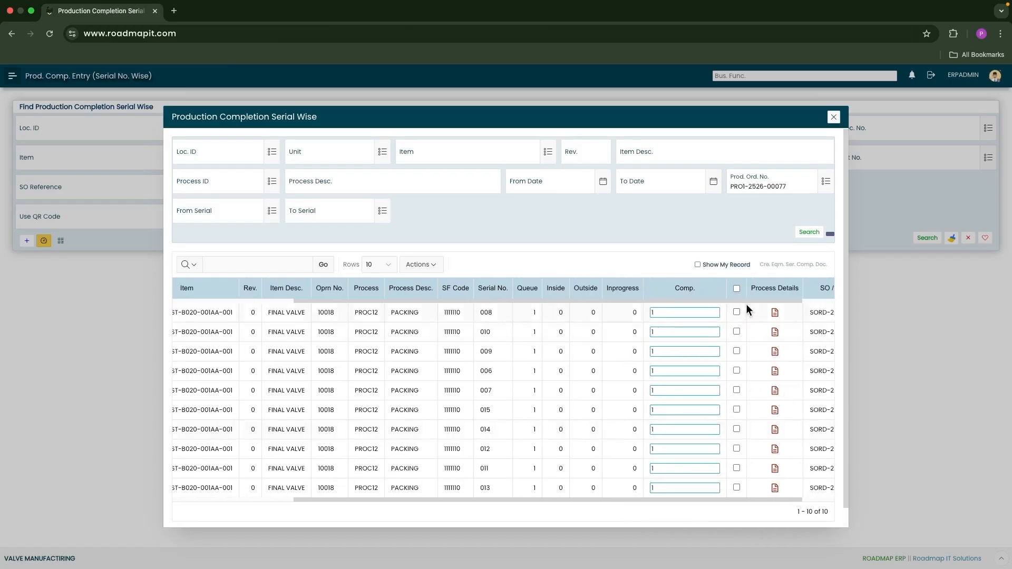
click(737, 289)
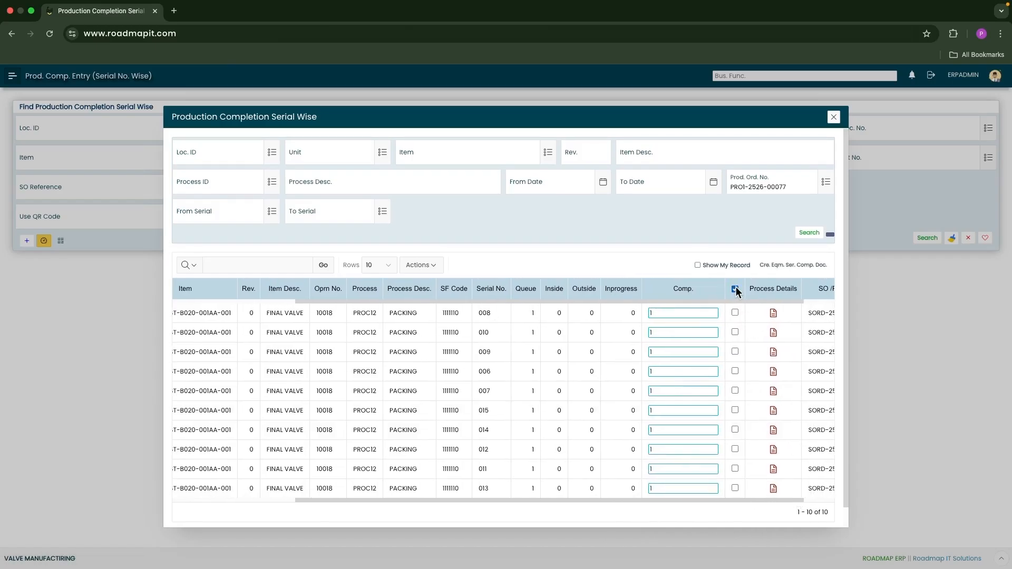
scroll(734, 304, right, 2)
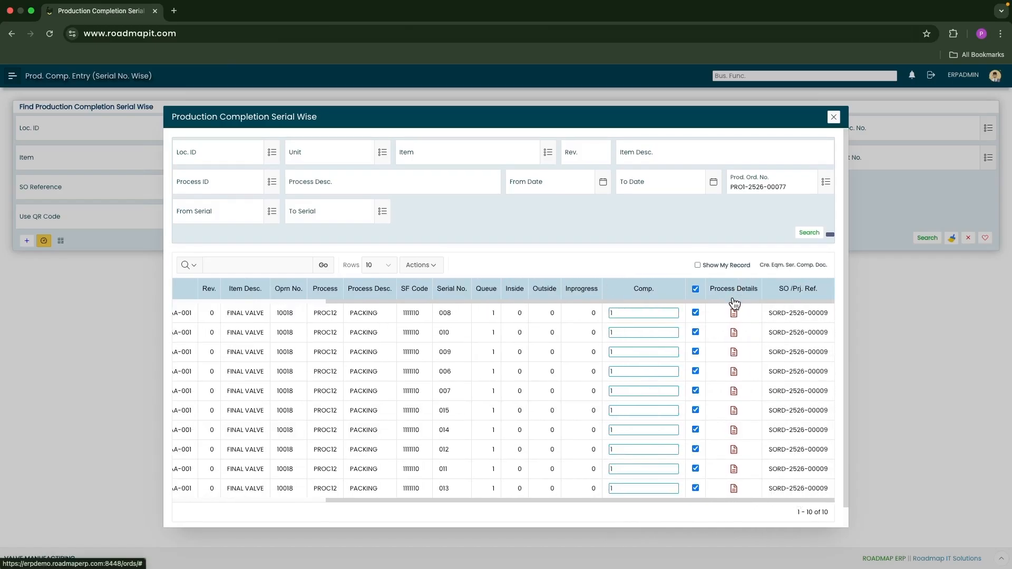
click(791, 265)
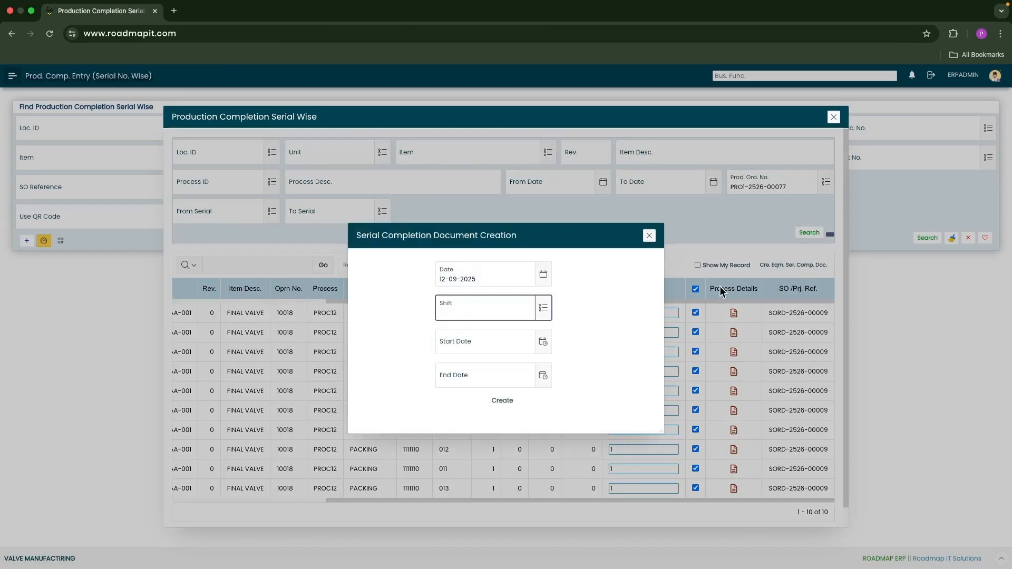
click(543, 307)
click(452, 298)
click(497, 402)
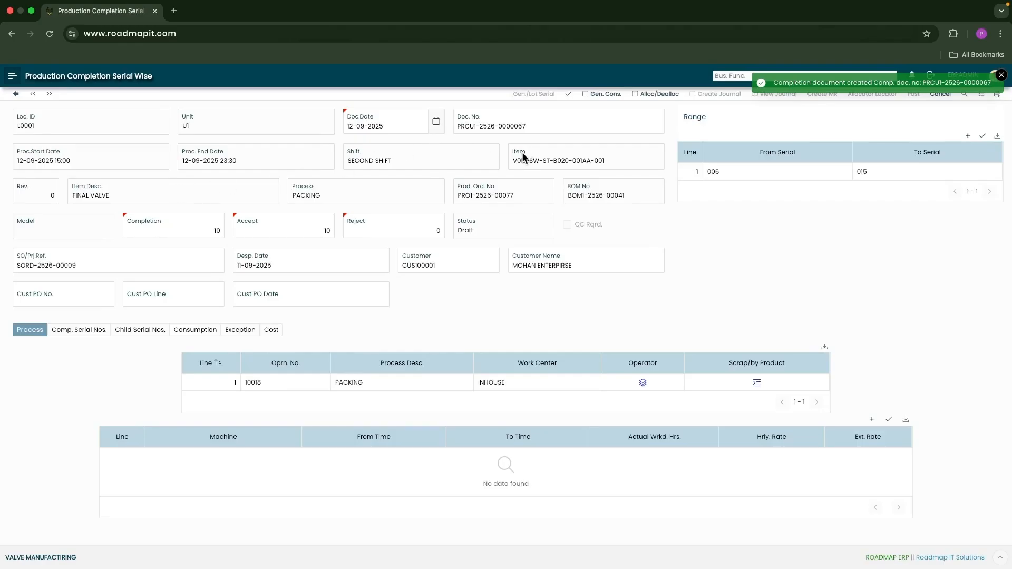
Check the header, sales order reference, customer, process line and completed serial numbers of the packing completion document
drag(315, 196, 292, 196)
click(337, 198)
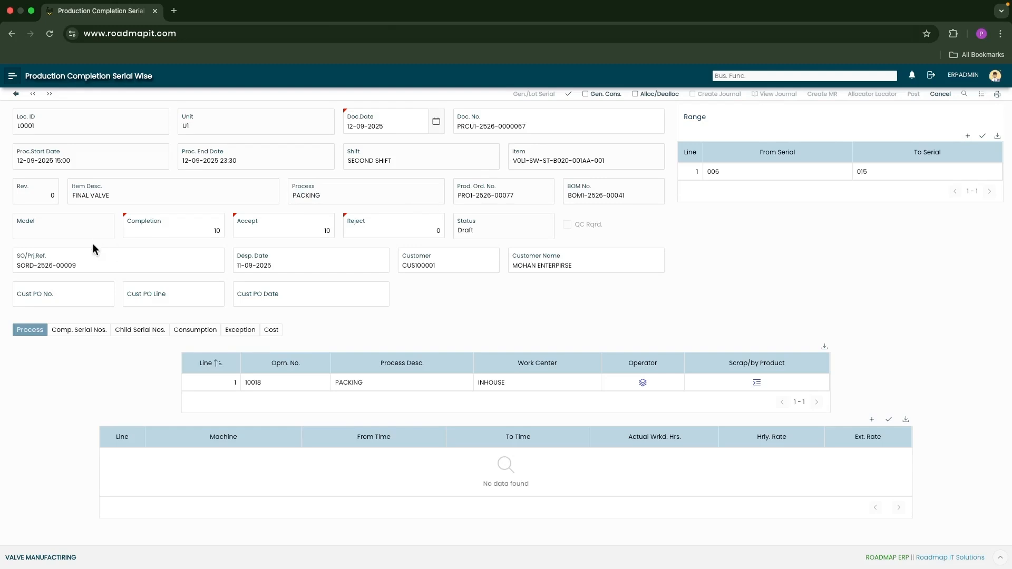
click(85, 261)
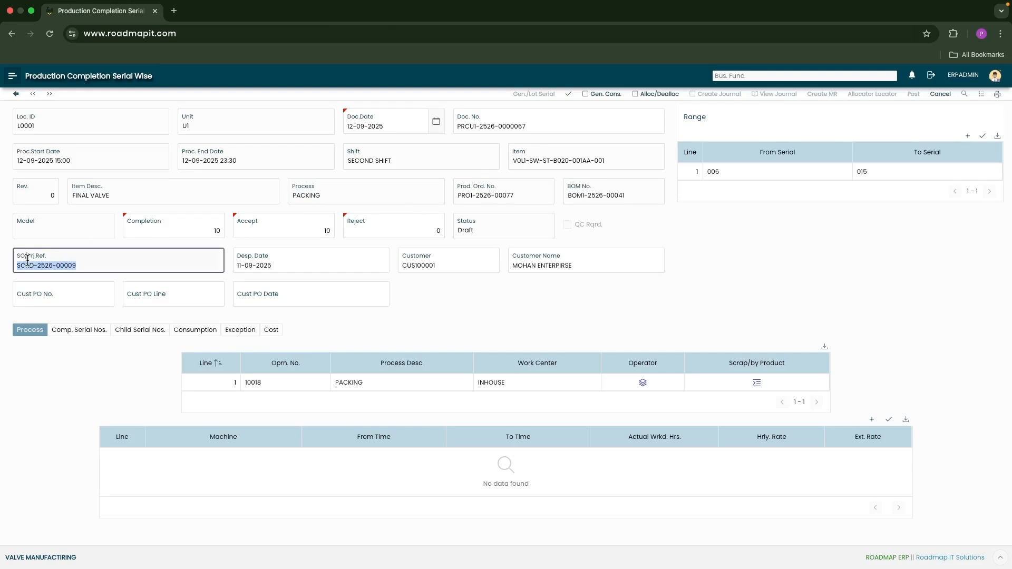
click(467, 261)
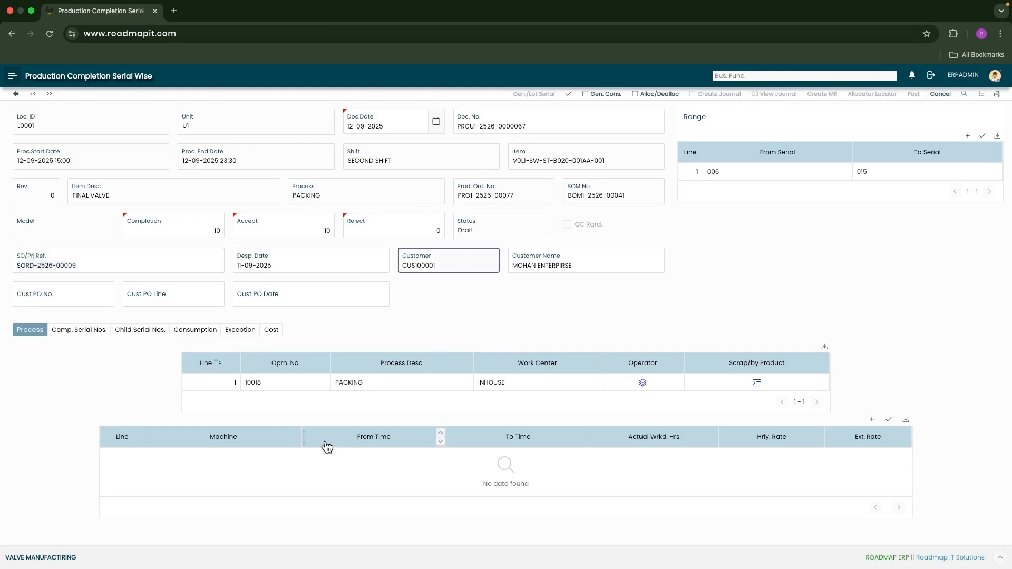
click(370, 382)
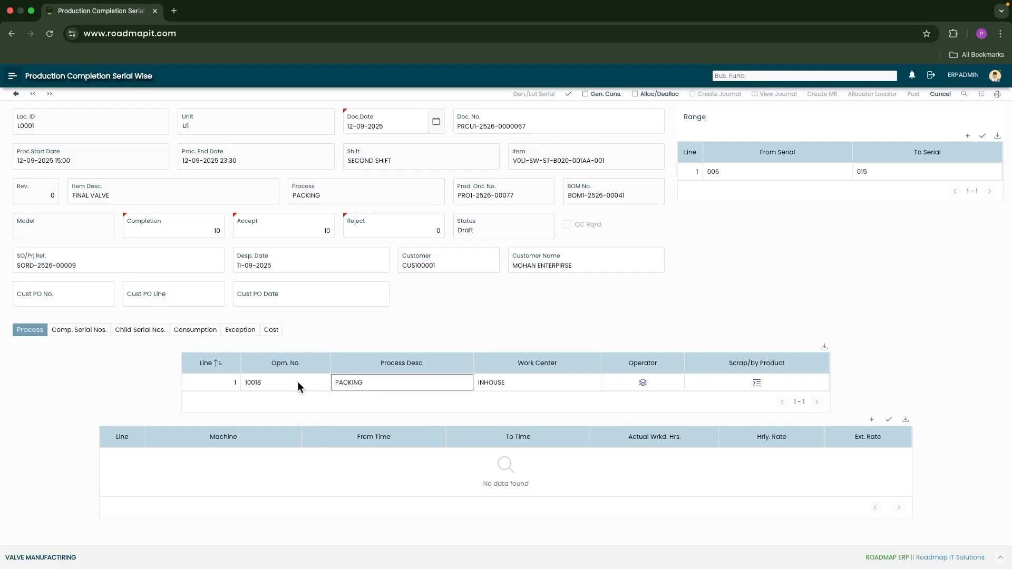
click(79, 331)
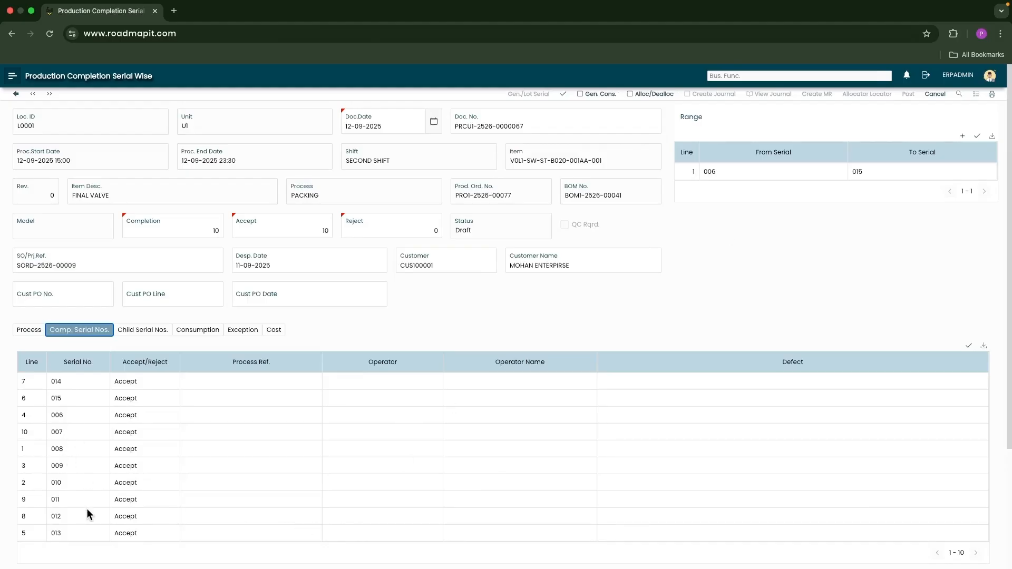
Generate and allocate the consumption for the packing completion document, check the consumption lines, and post the document
click(605, 94)
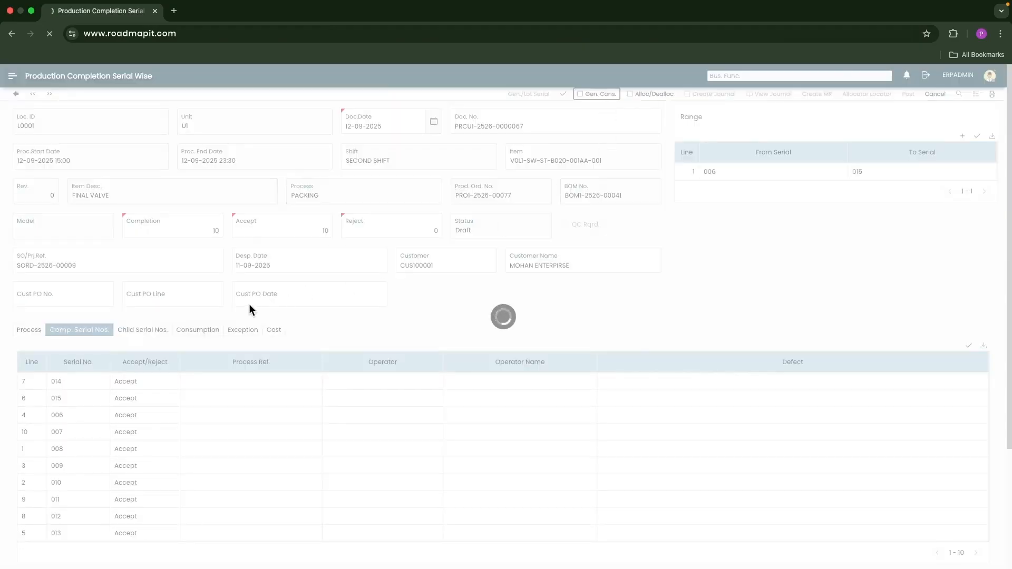
click(196, 330)
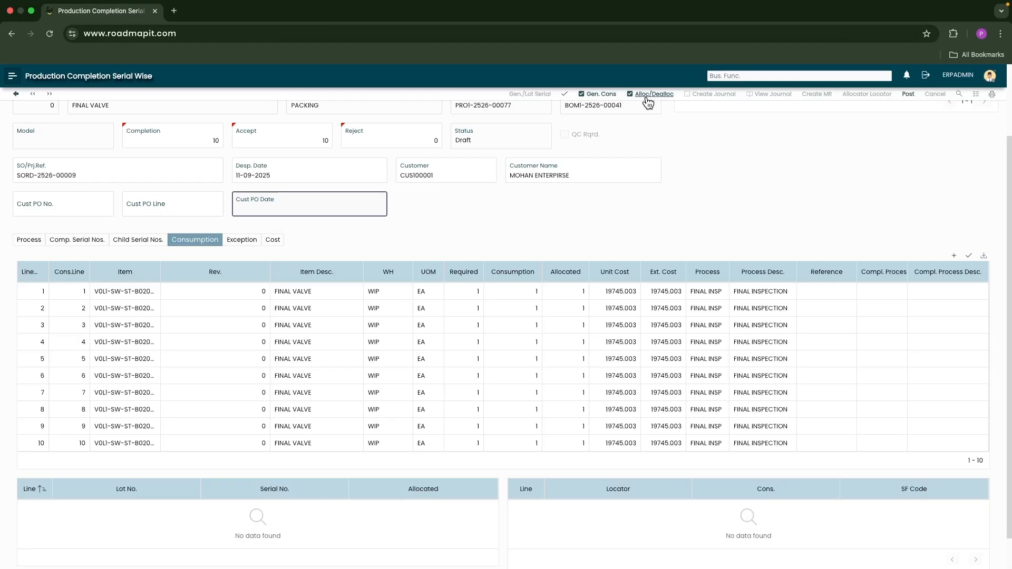
click(908, 94)
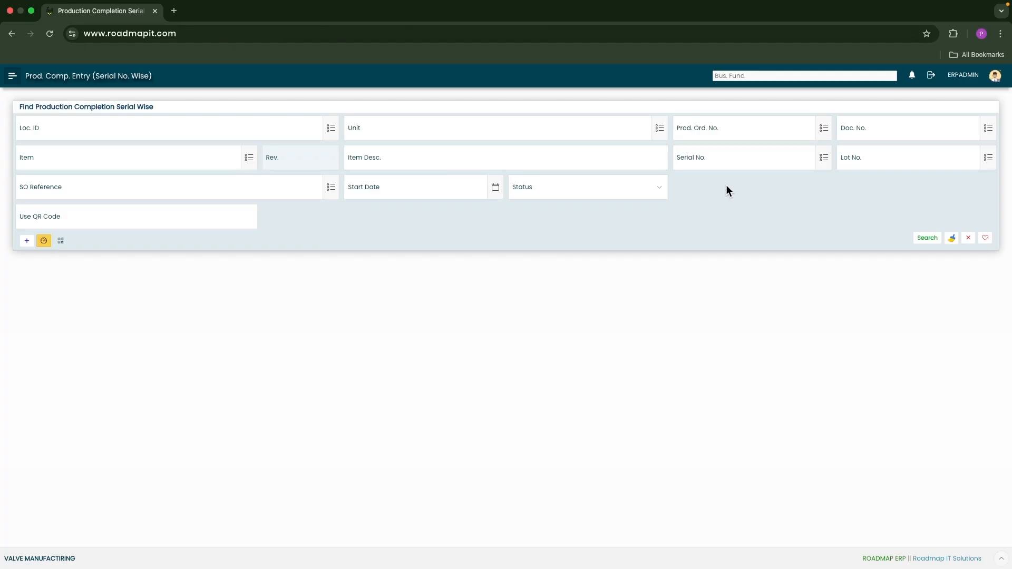
click(755, 78)
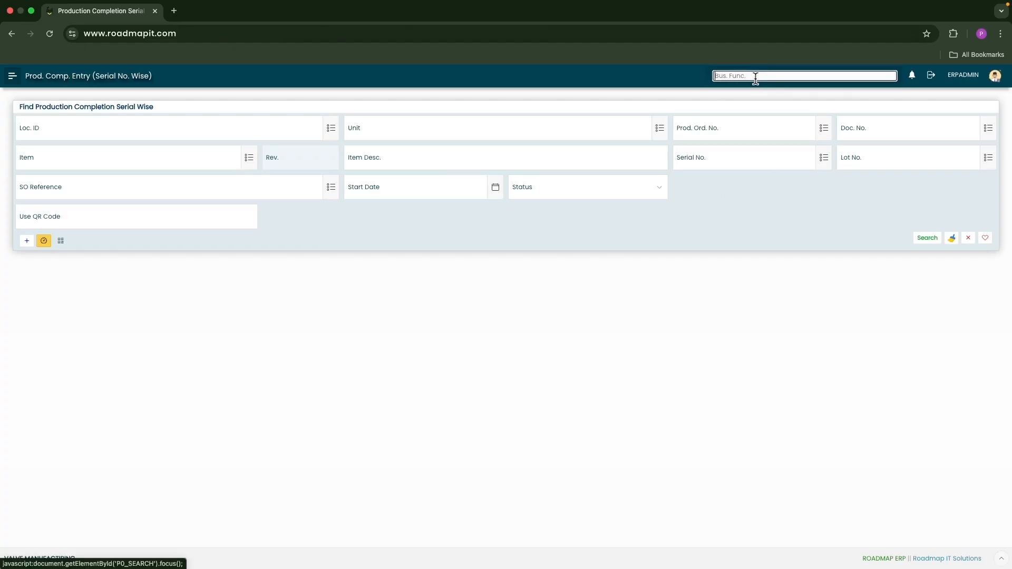
text(production ord)
click(755, 91)
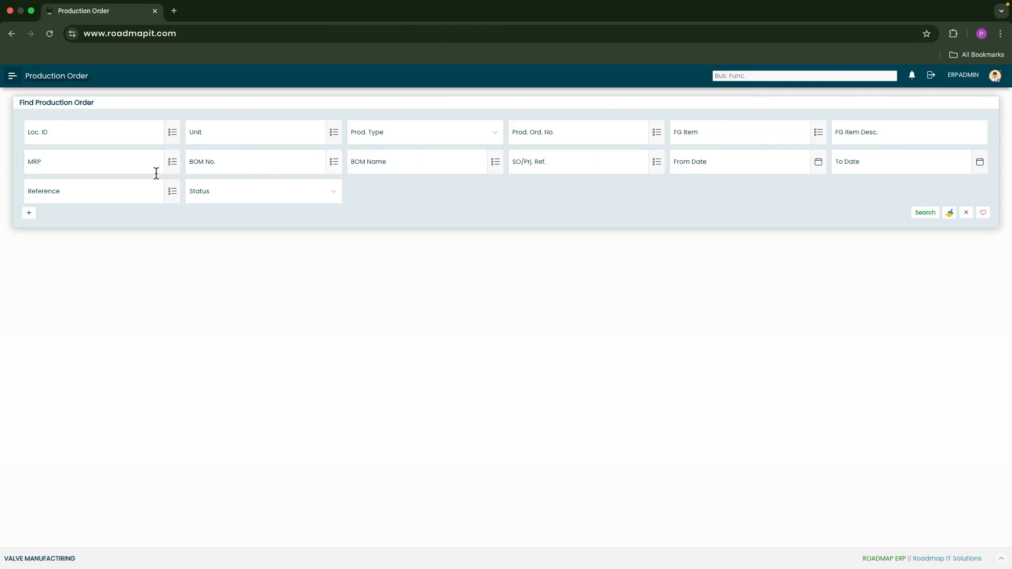
click(172, 163)
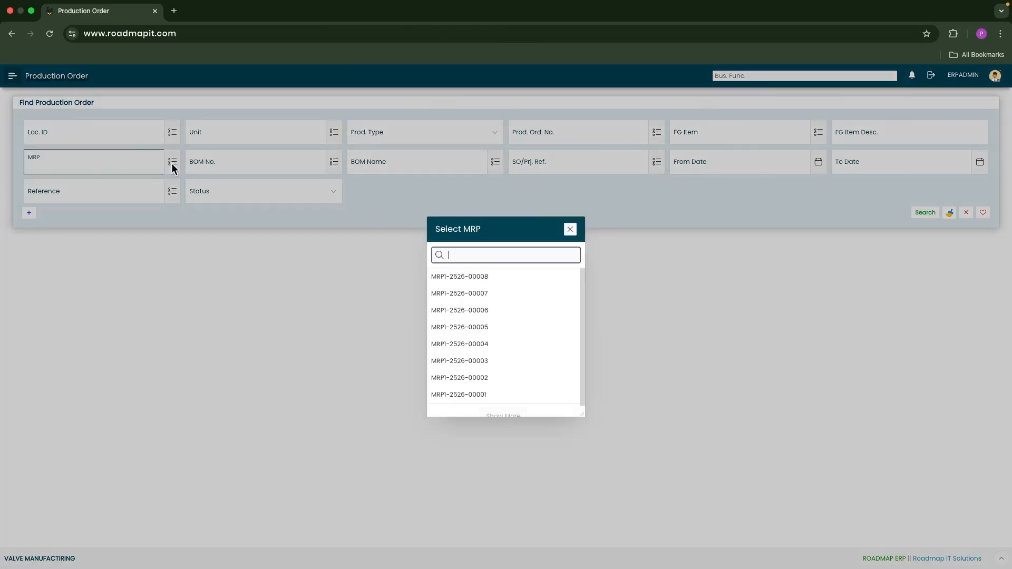
click(462, 278)
click(928, 215)
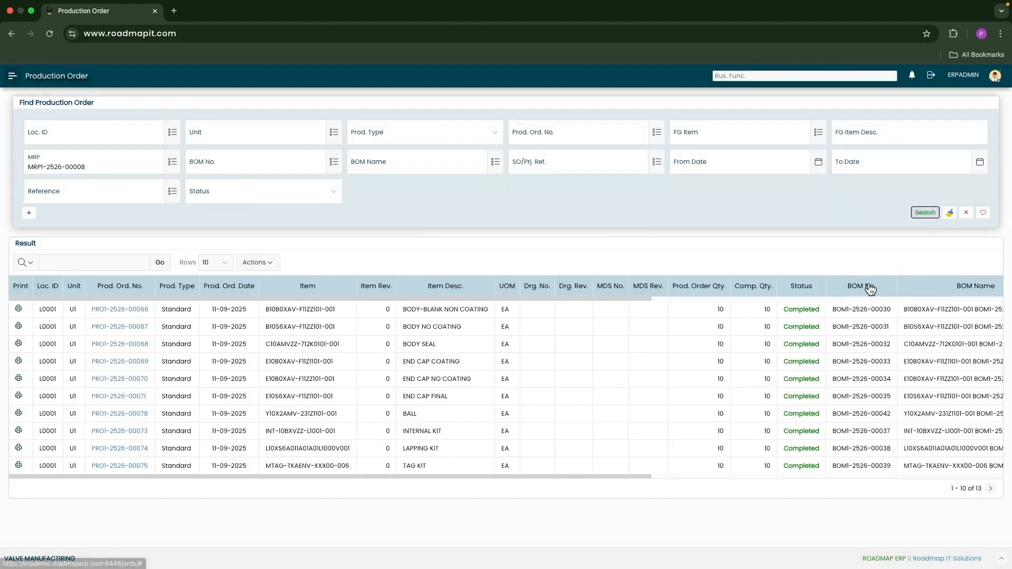
click(801, 289)
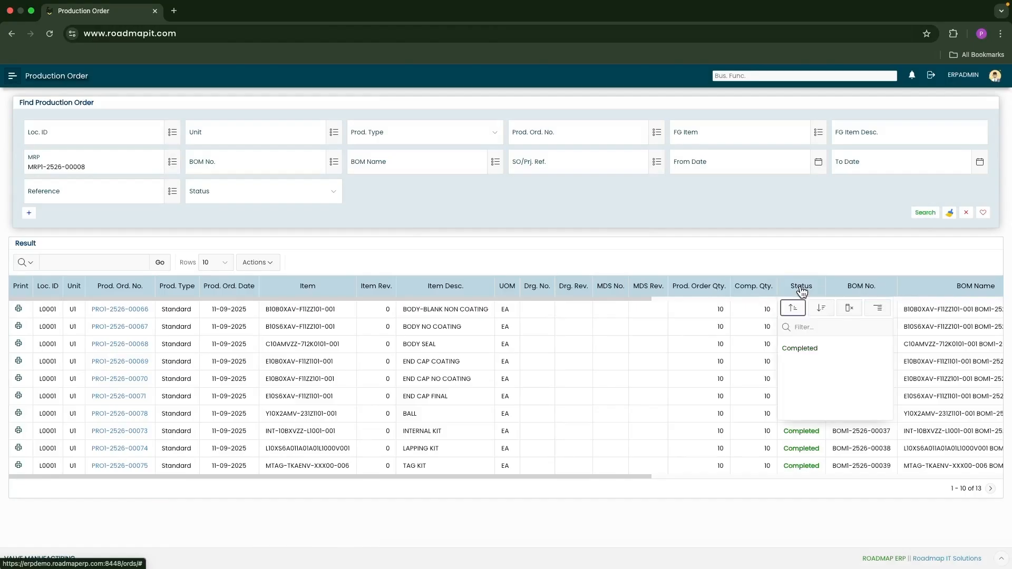
Filter the production order results to the item description FINAL VALVE and check the order's status
click(797, 262)
click(306, 283)
click(429, 292)
click(435, 327)
text(fina)
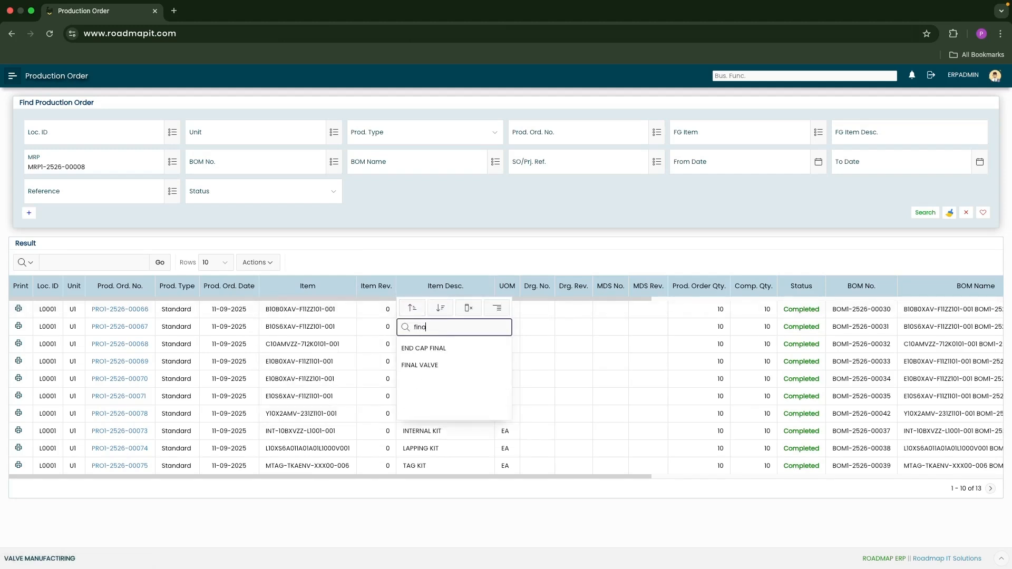
click(429, 366)
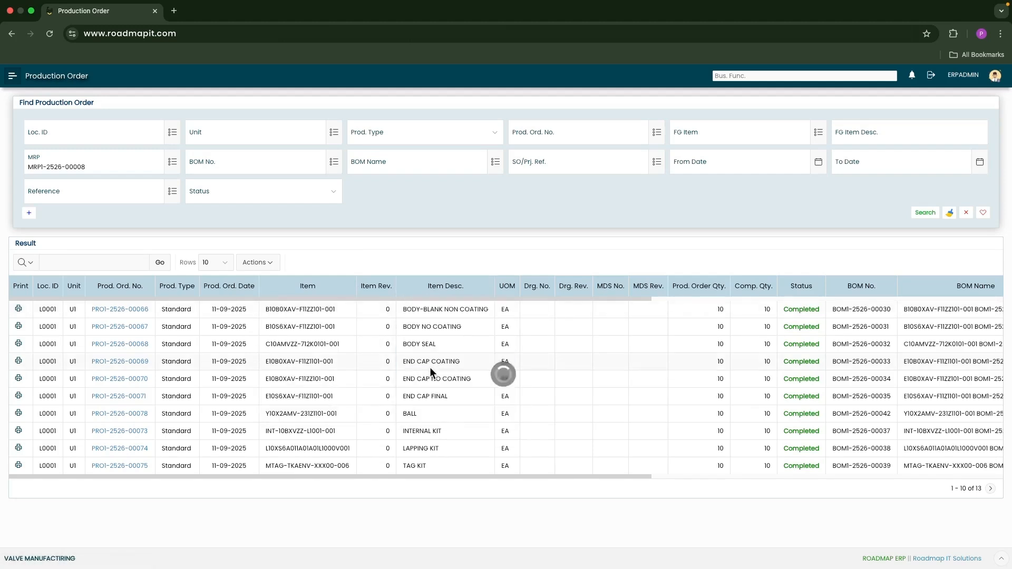
drag(741, 335, 769, 336)
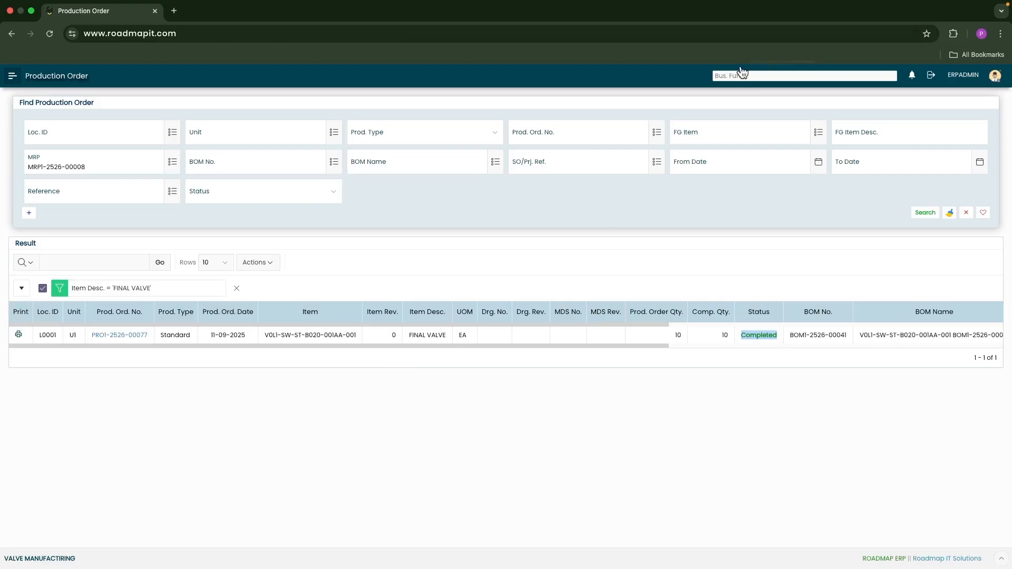
Open the Current Stocks List business function
click(727, 76)
text(cu)
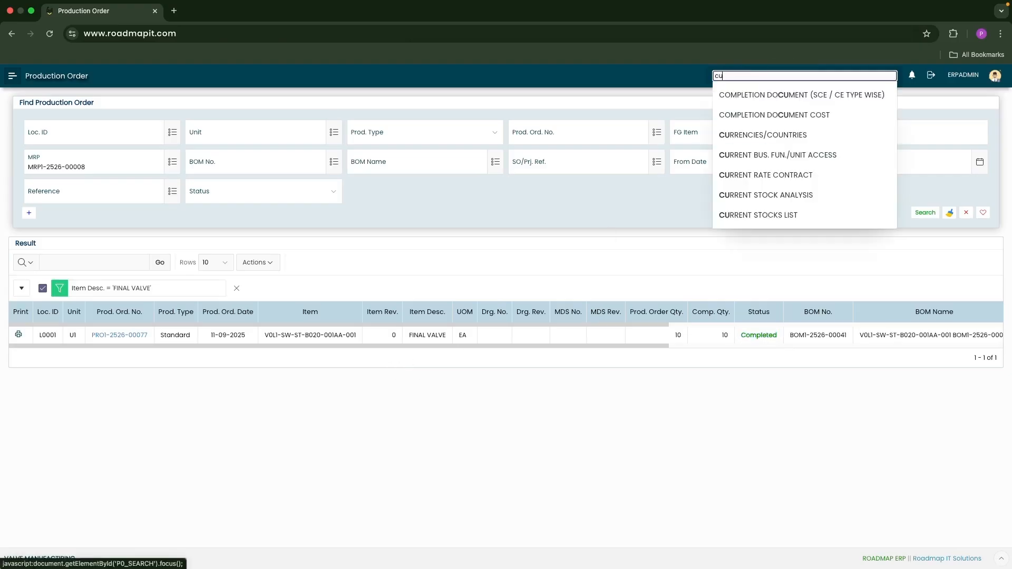
text(rrent stock)
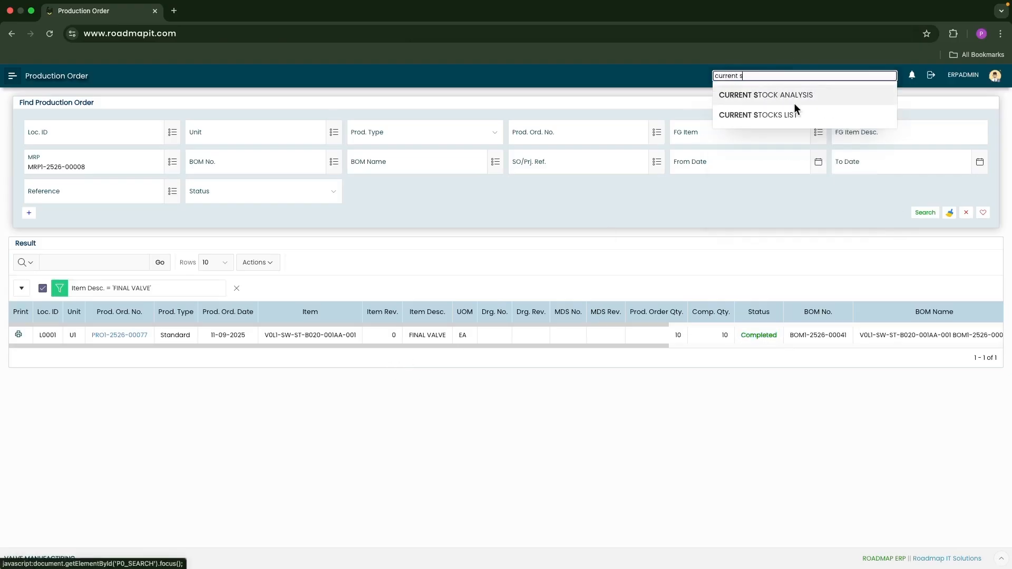
click(788, 114)
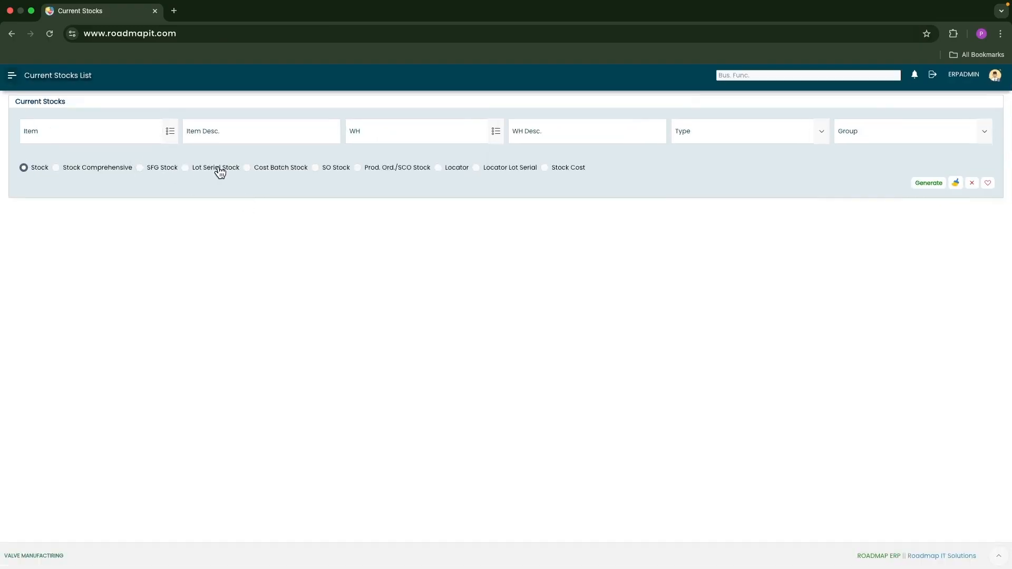
Generate the Stock report for the FINAL VALVE item V0L1-SW-ST-B020-001AA-001 and check its warehouse stock quantity
click(170, 131)
text(final)
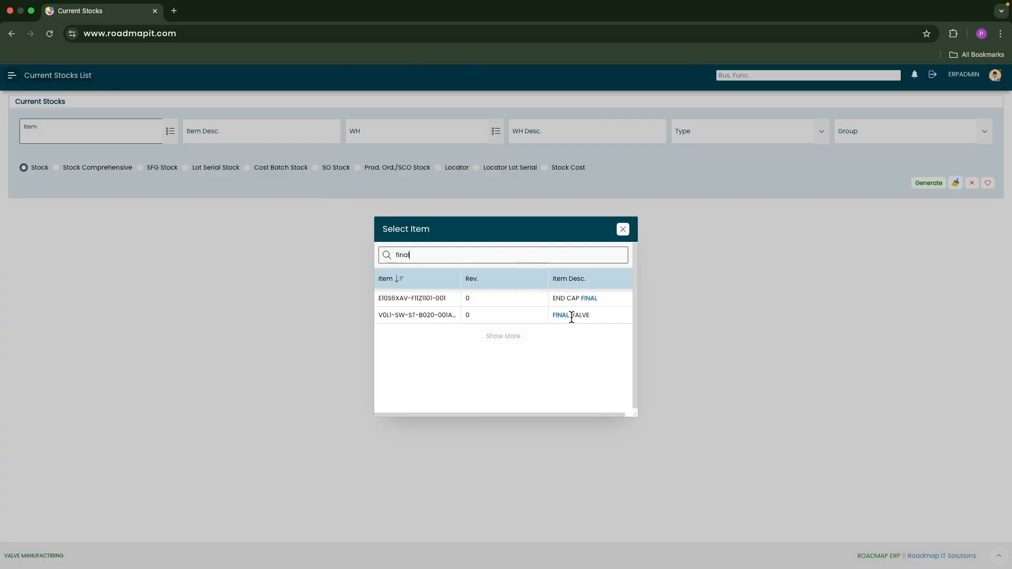
click(572, 315)
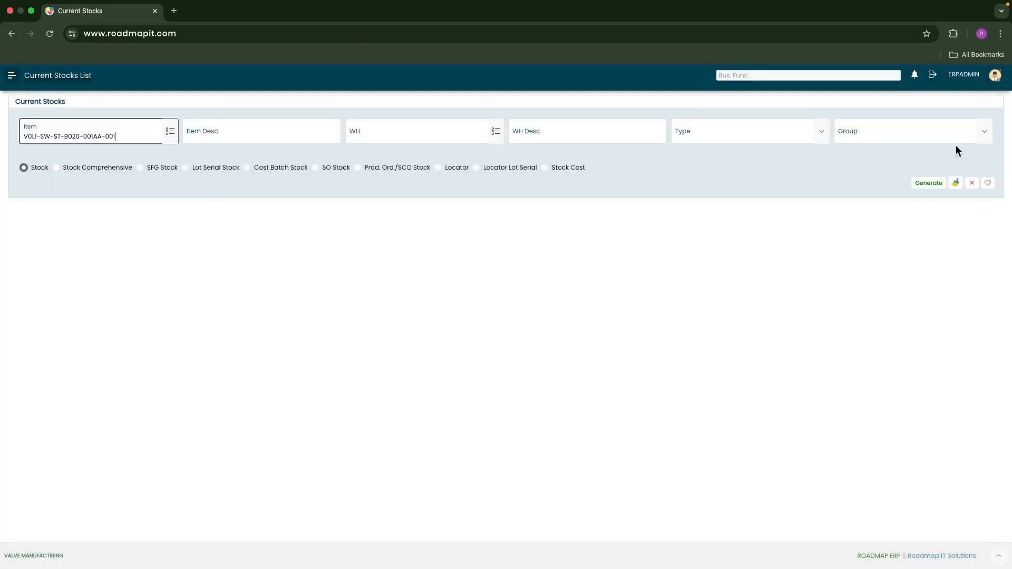
click(928, 184)
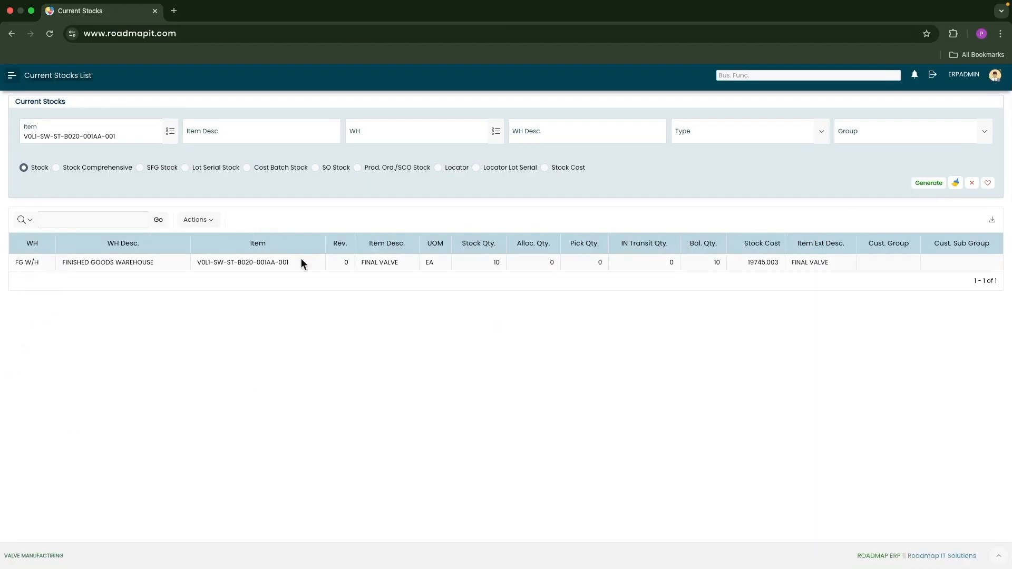
drag(360, 262, 405, 264)
double_click(497, 263)
Generate the Lot Serial Stock report, filter it to the sales order of the serials made on 12-09-2025, and check the serial details
click(185, 168)
click(937, 185)
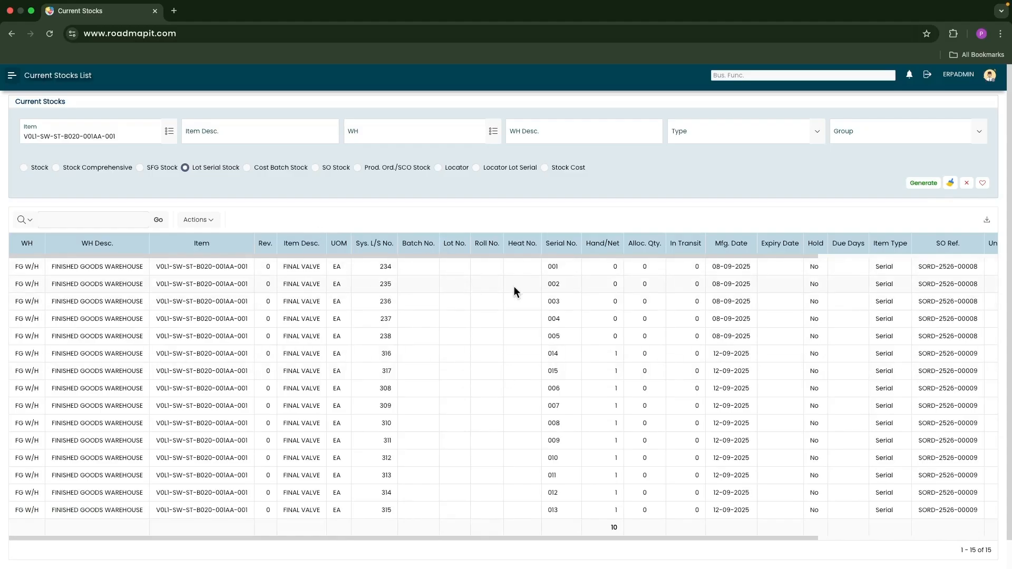
scroll(553, 358, down, 1)
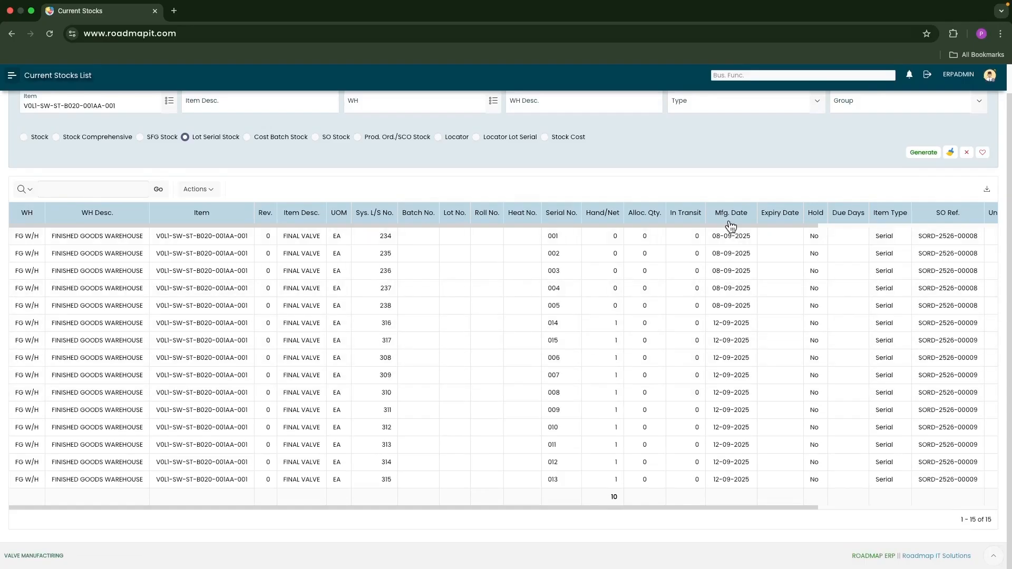
click(949, 220)
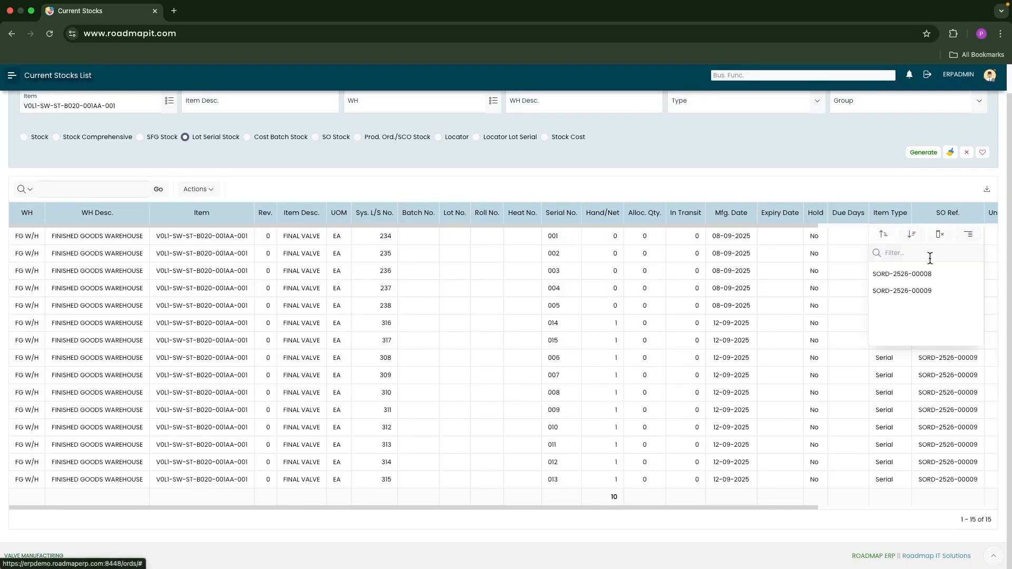
click(919, 292)
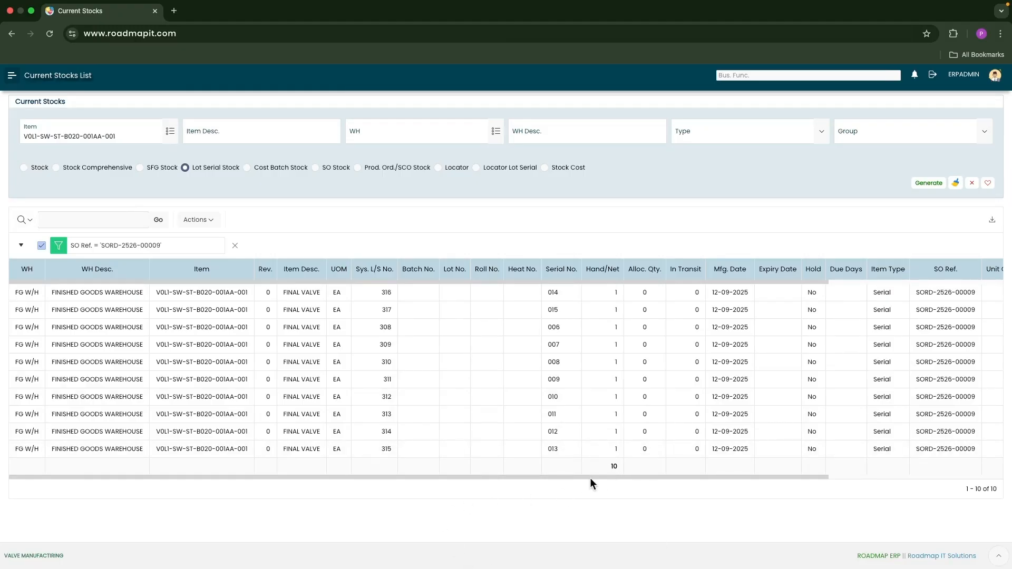
drag(643, 478, 829, 467)
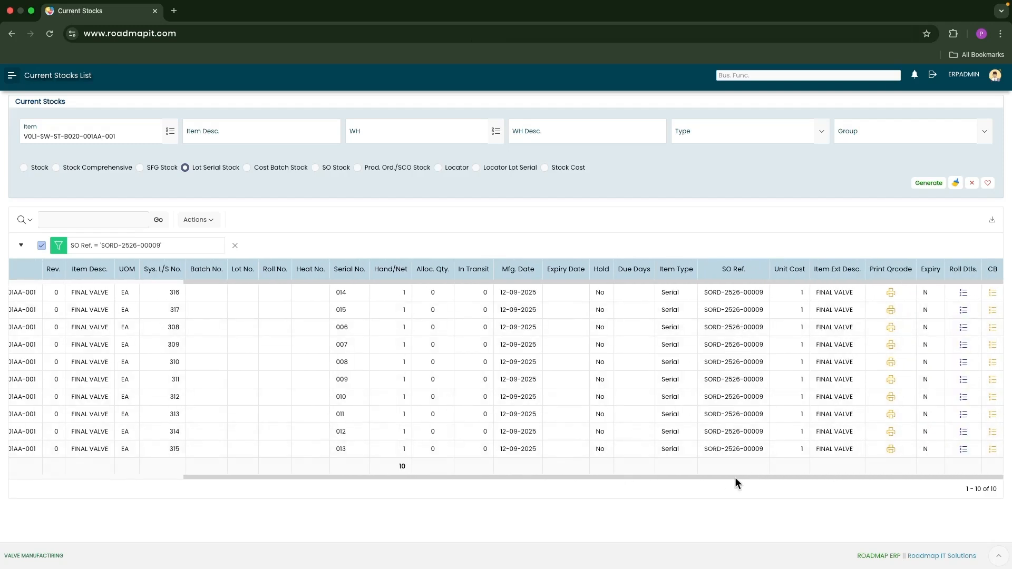
drag(725, 480, 425, 500)
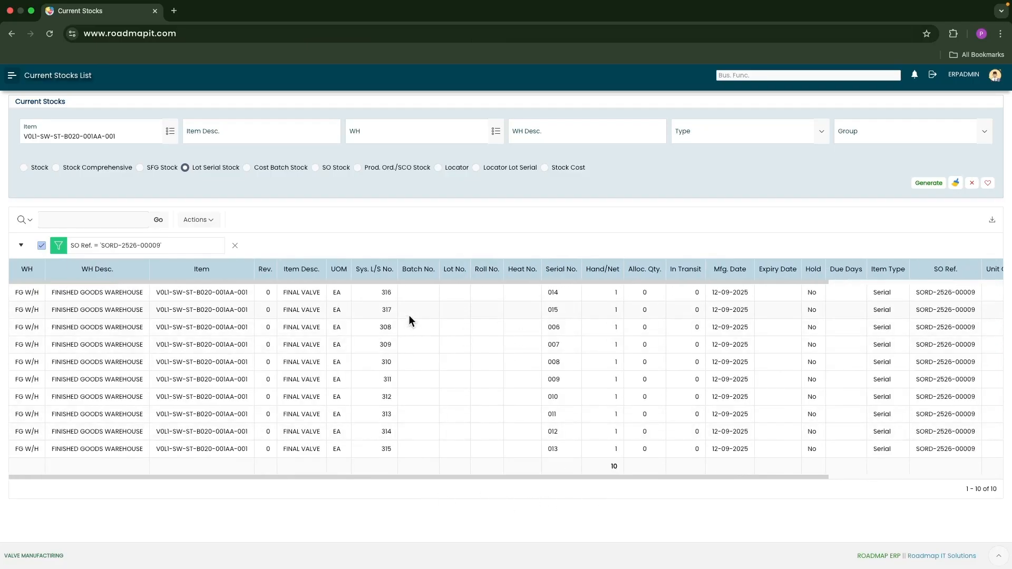
Open the Sales Invoice function and list the pending sales orders for invoice creation
click(730, 75)
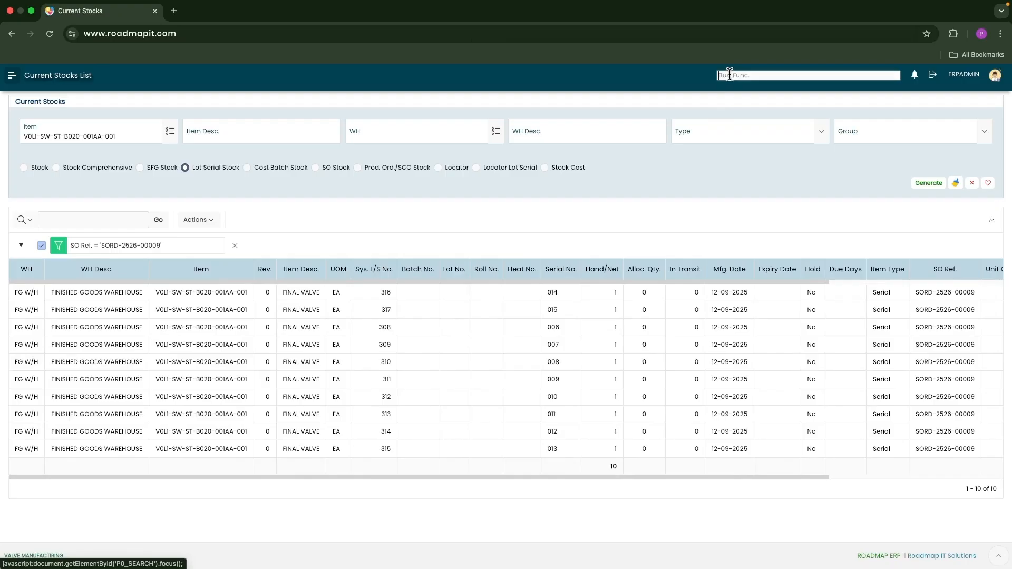
text(sales invoice)
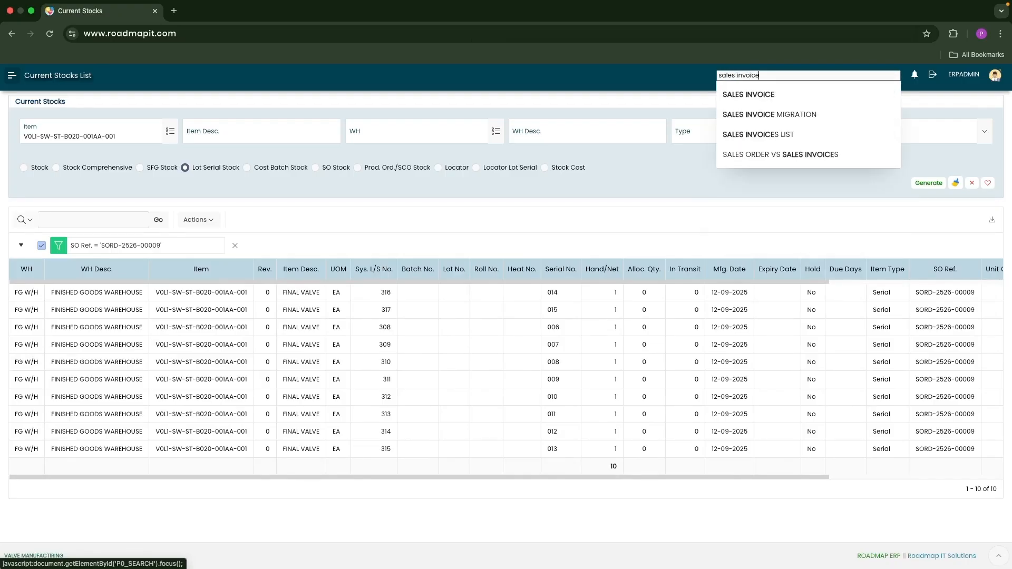
click(751, 94)
click(44, 207)
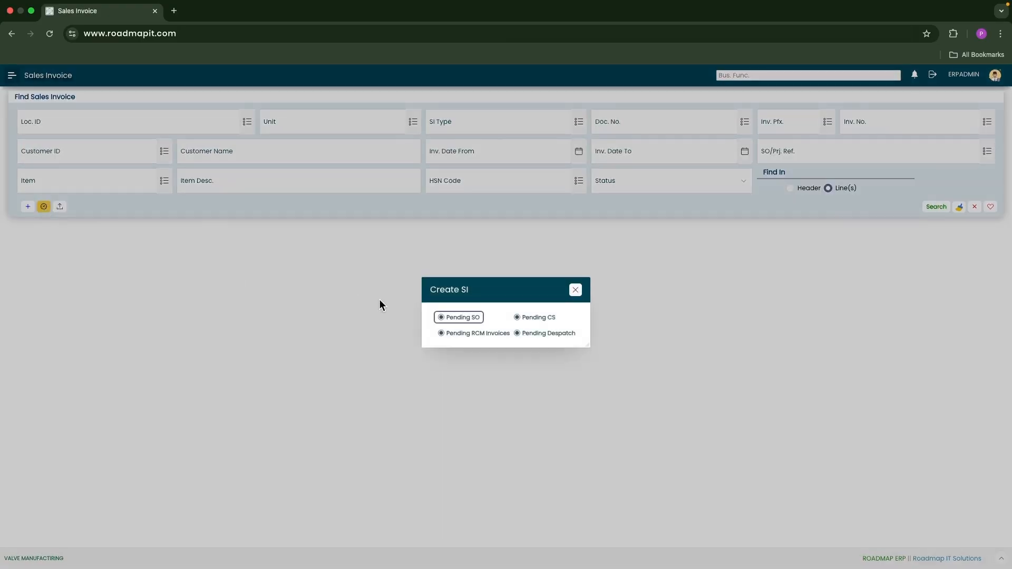
click(459, 317)
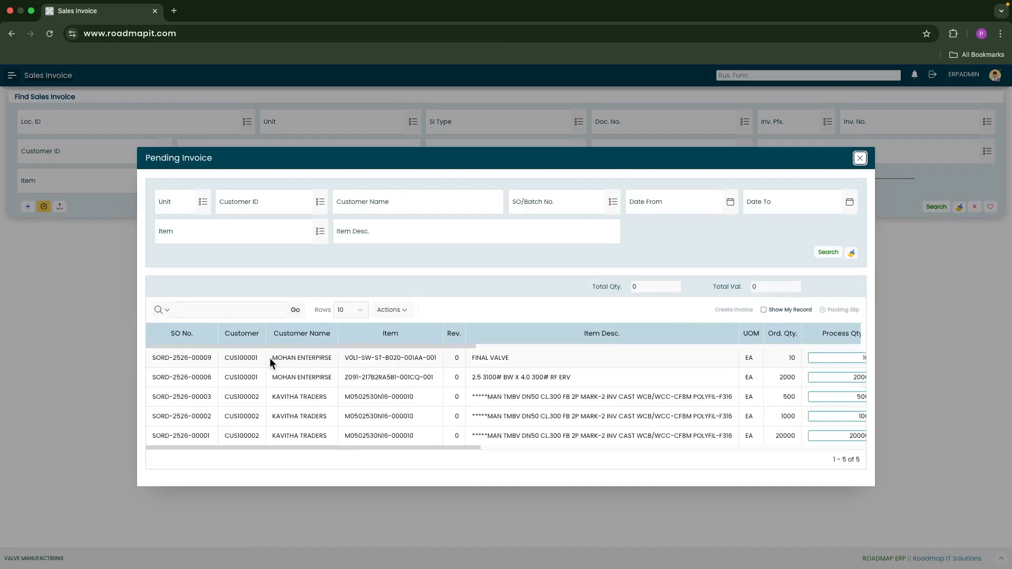
Search the pending invoices by the sales order number of the FINAL VALVE line
drag(218, 359, 147, 356)
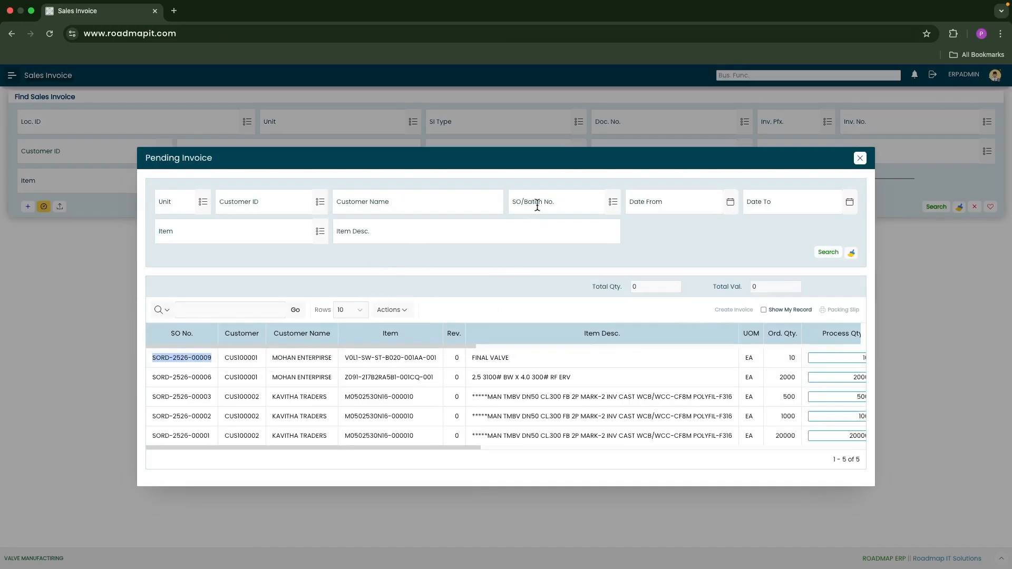
click(612, 201)
click(492, 277)
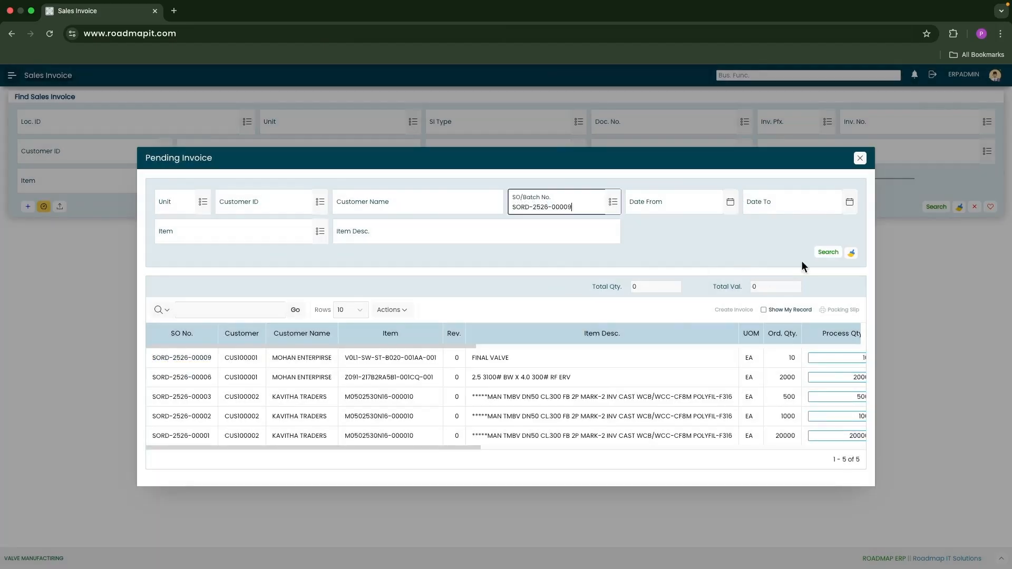
click(825, 253)
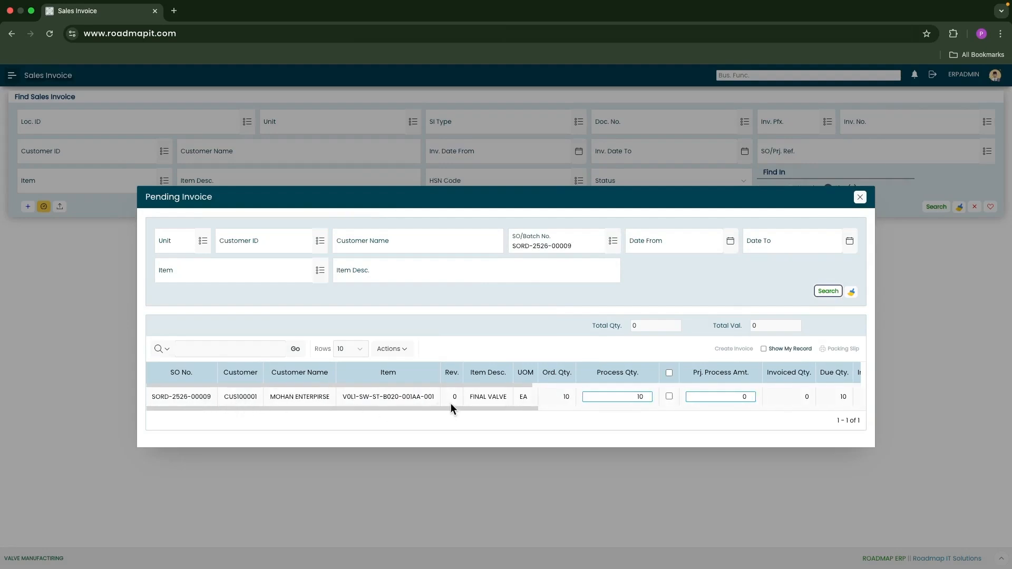
Check the pending line's quantities, select the FINAL VALVE line with a process quantity of 10, and create its invoice
click(627, 397)
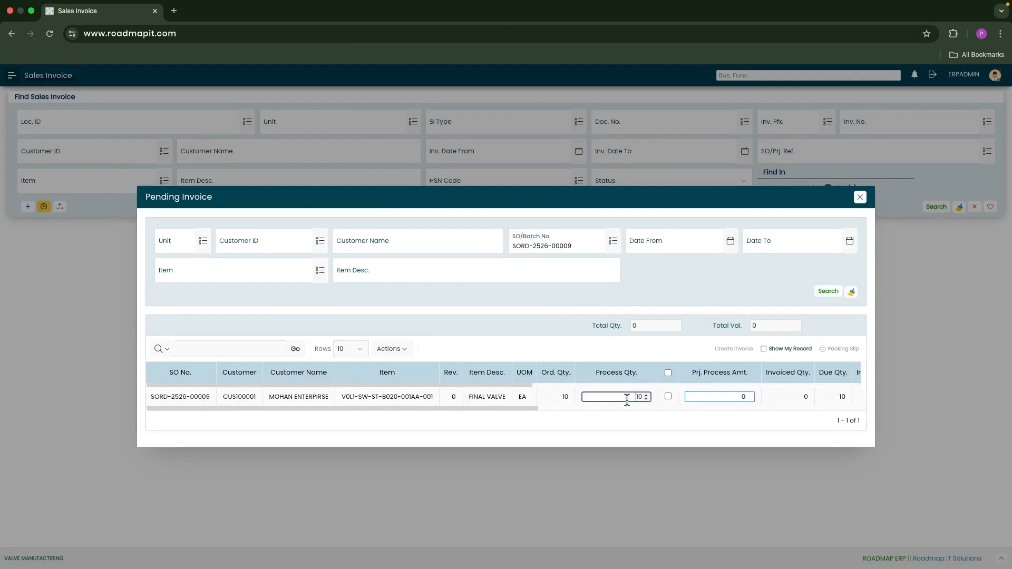
drag(531, 409, 655, 408)
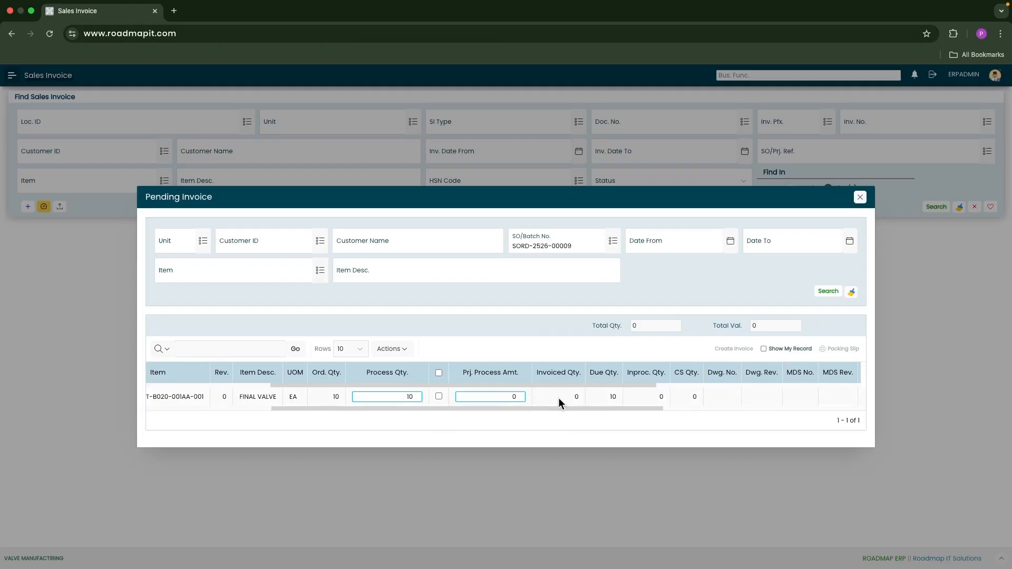
scroll(606, 419, right, 1)
scroll(564, 403, right, 1)
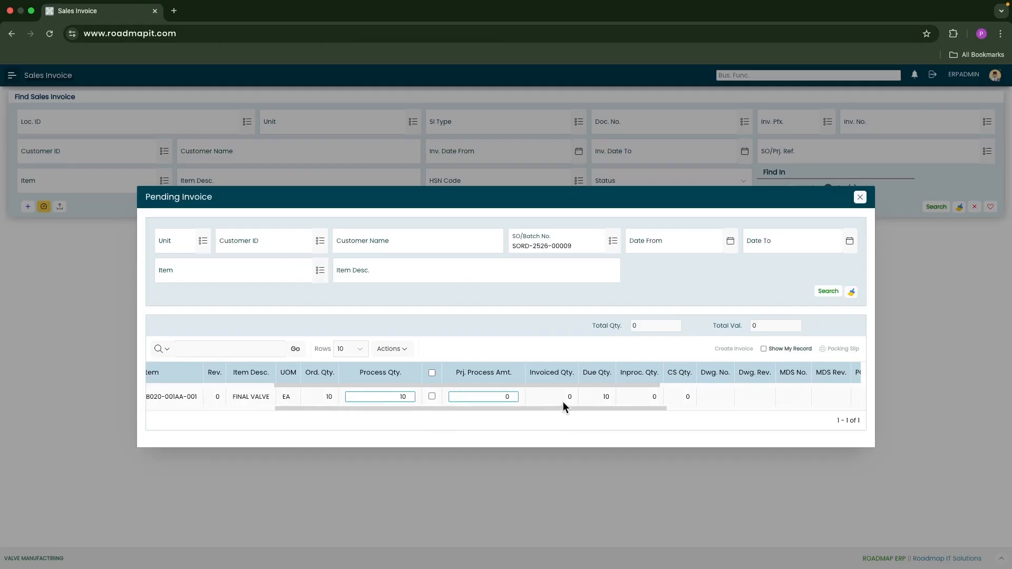
scroll(562, 401, right, 1)
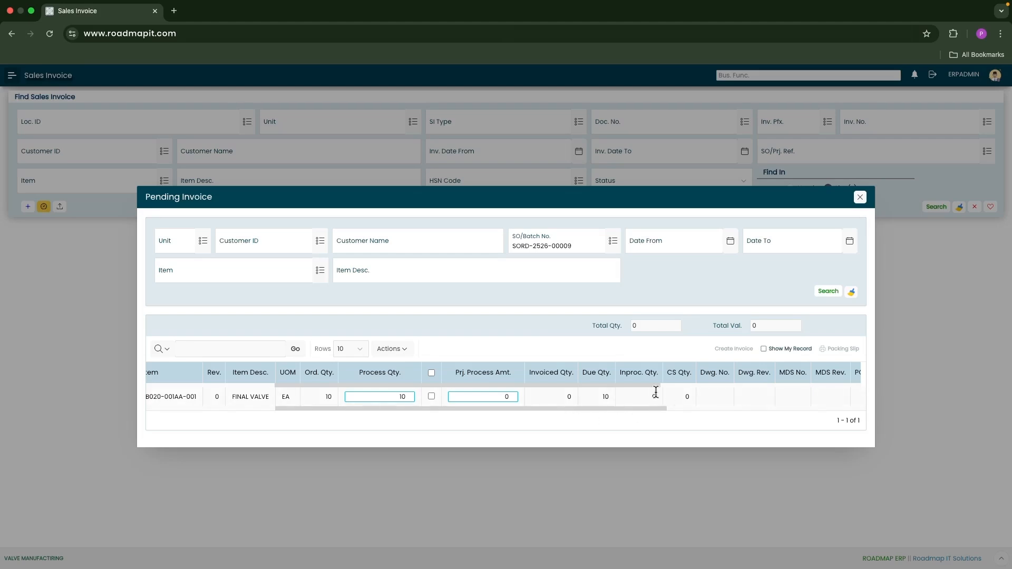
scroll(655, 392, right, 2)
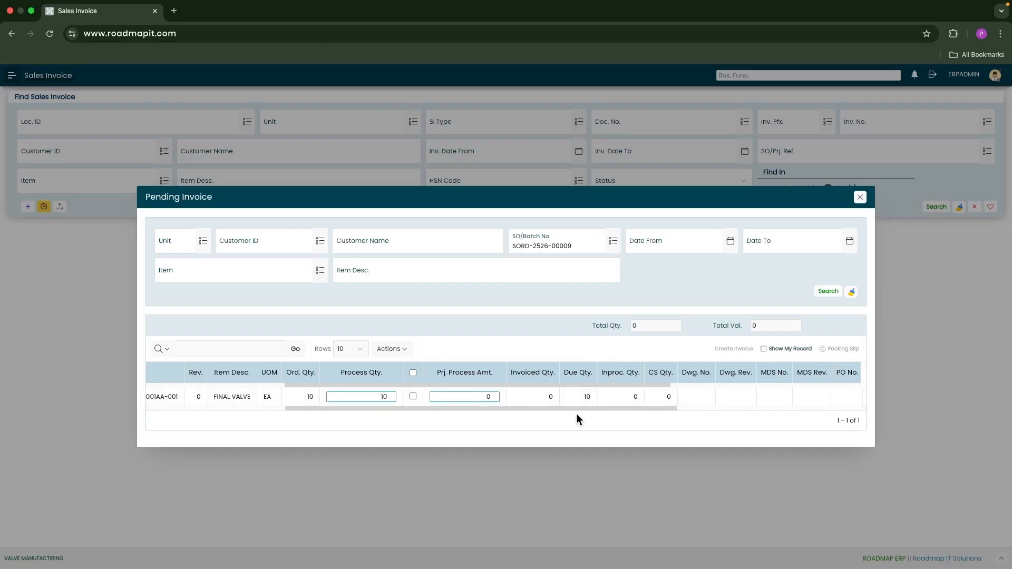
click(413, 396)
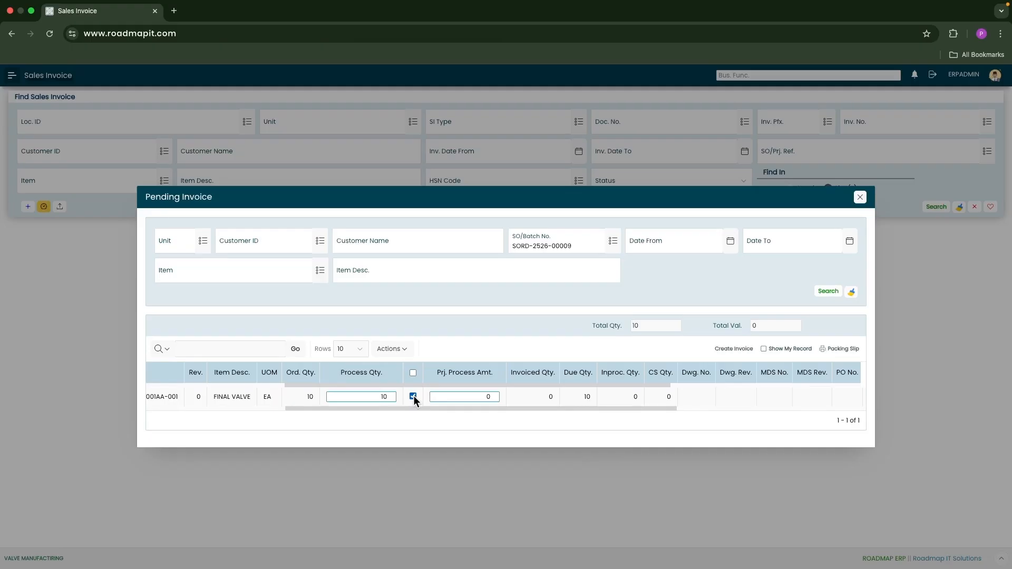
click(742, 350)
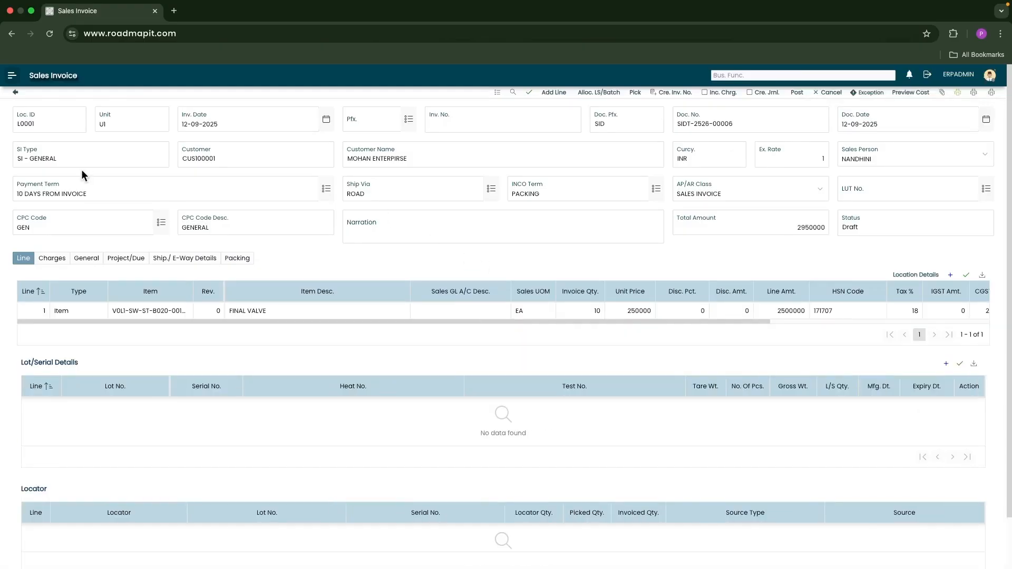
Check the draft invoice's header and its line's item, description, quantity, unit price, line amount, HSN code and tax amounts
scroll(82, 154, down, 1)
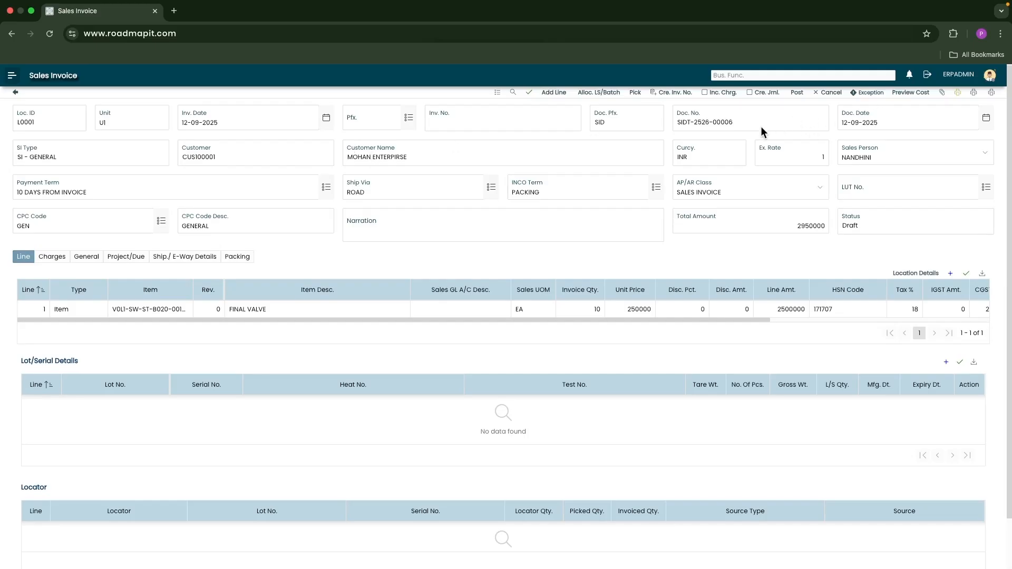
click(167, 307)
click(274, 312)
click(563, 311)
click(618, 311)
click(766, 308)
click(848, 310)
scroll(757, 319, right, 5)
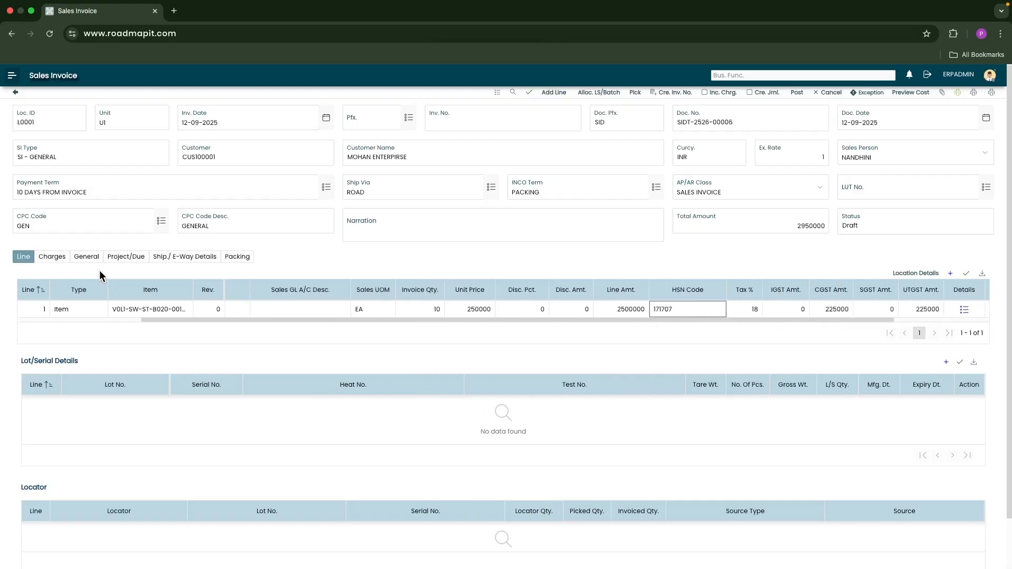
Allocate the lot/serial numbers to the invoice line, check both pages of allocated serials, and pick the invoice
scroll(100, 273, up, 1)
click(598, 96)
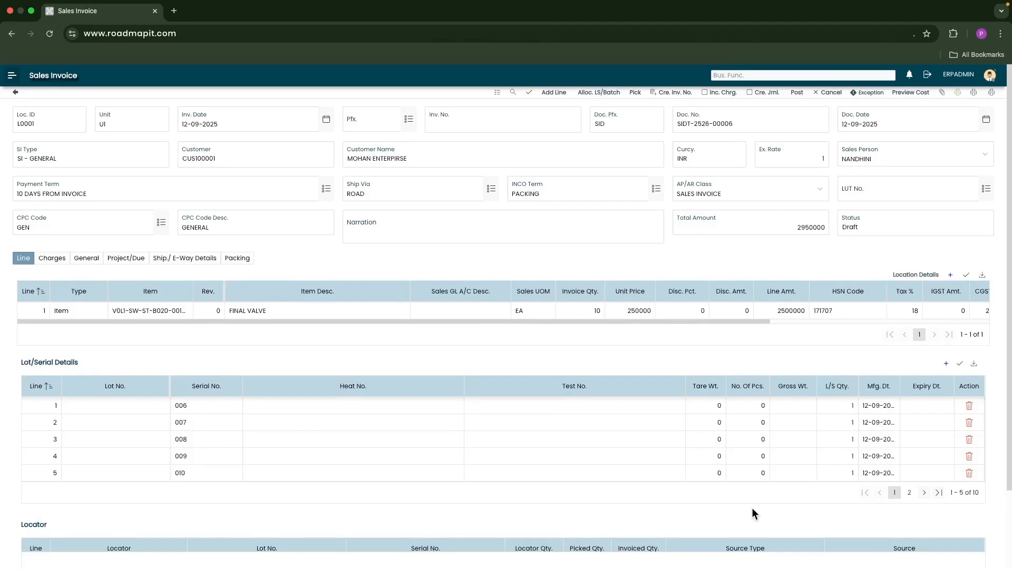
click(910, 494)
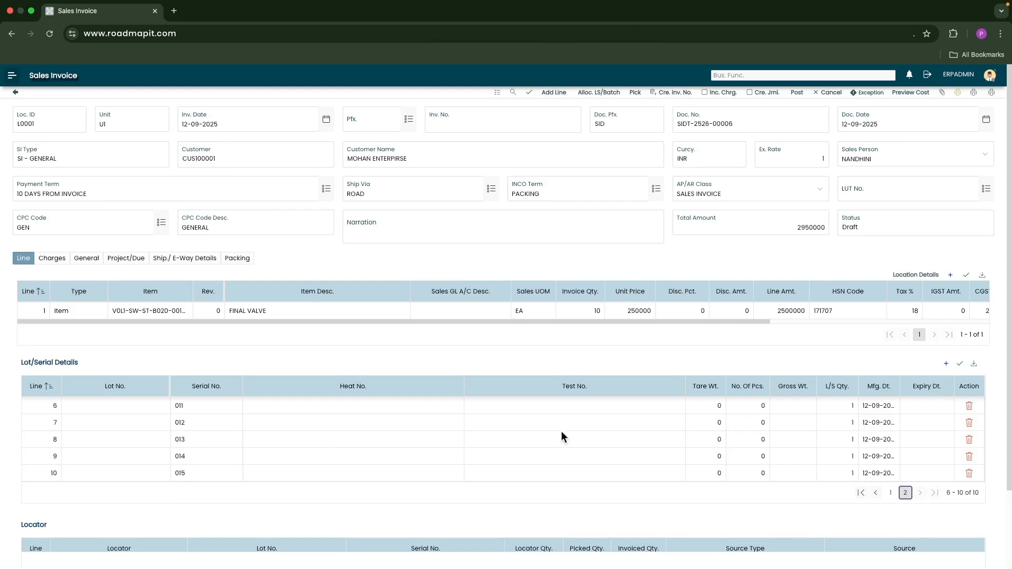
click(640, 95)
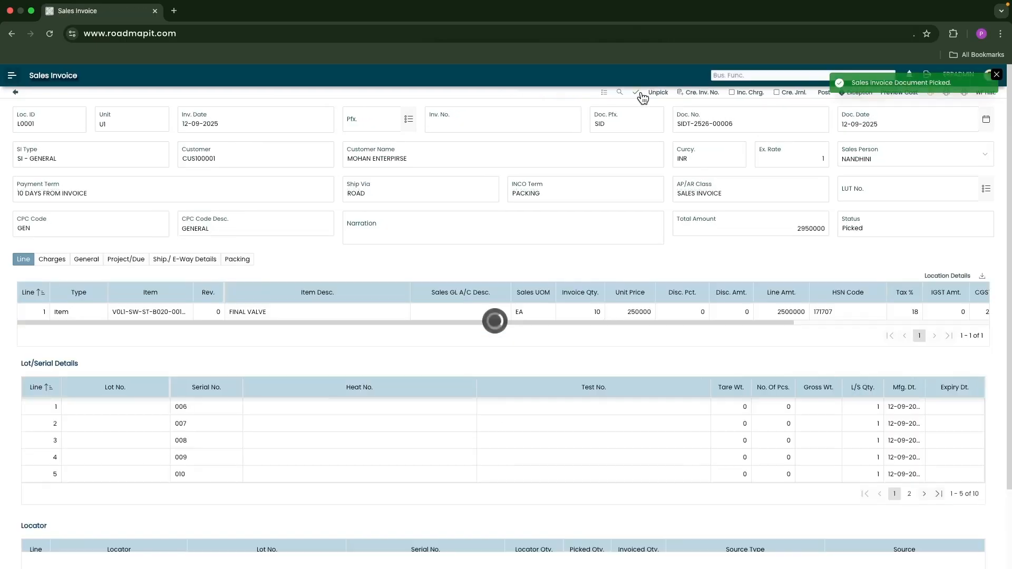
Set the invoice prefix to SI (SALES INVOICE), save the sales invoice, and create its invoice number
click(409, 122)
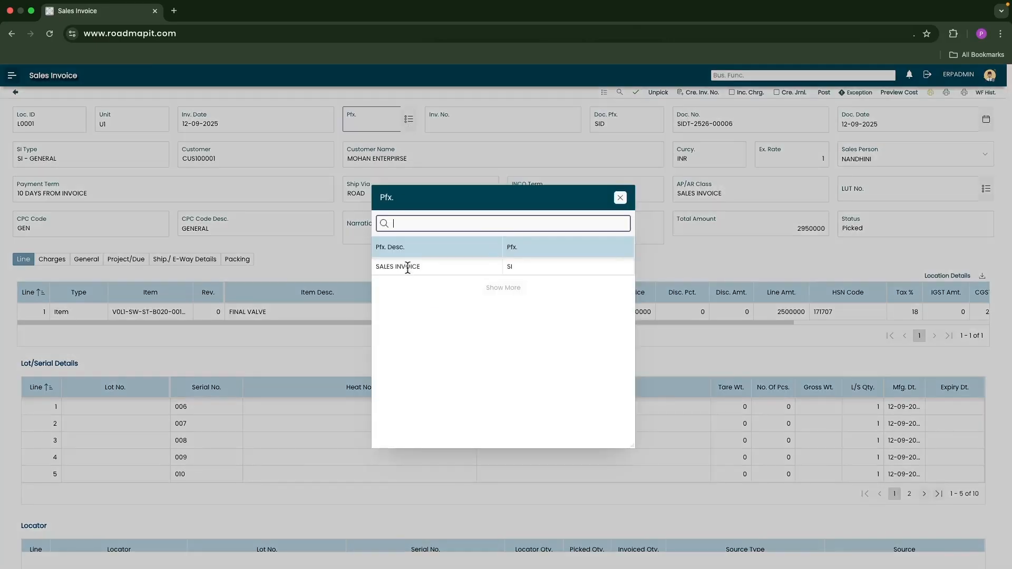
click(407, 266)
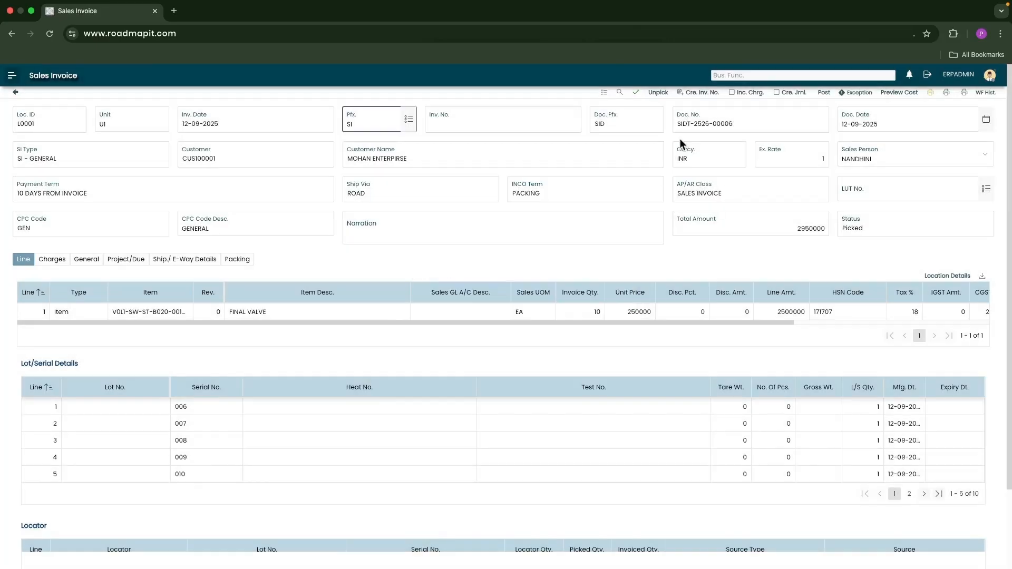
click(636, 93)
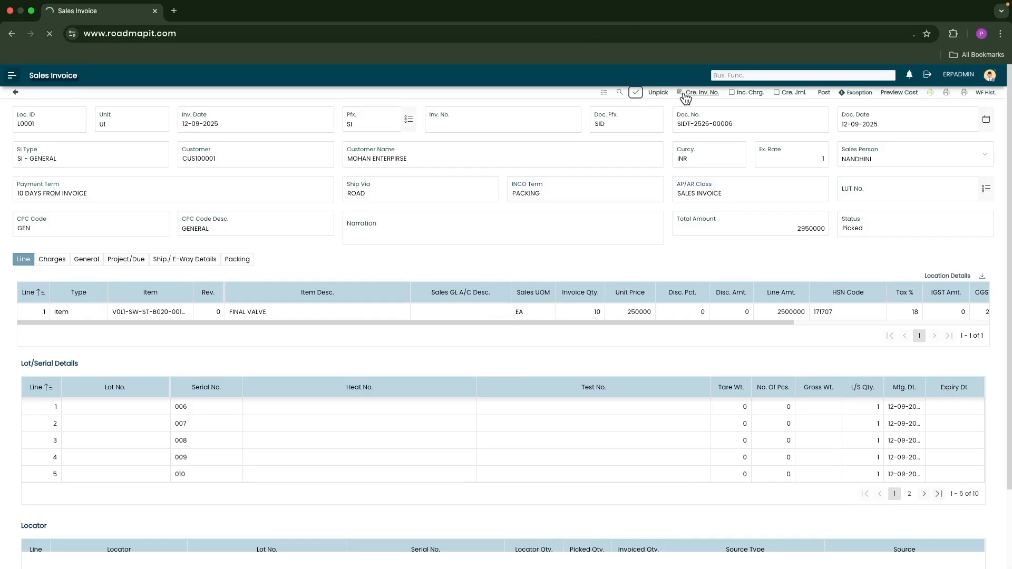
click(699, 93)
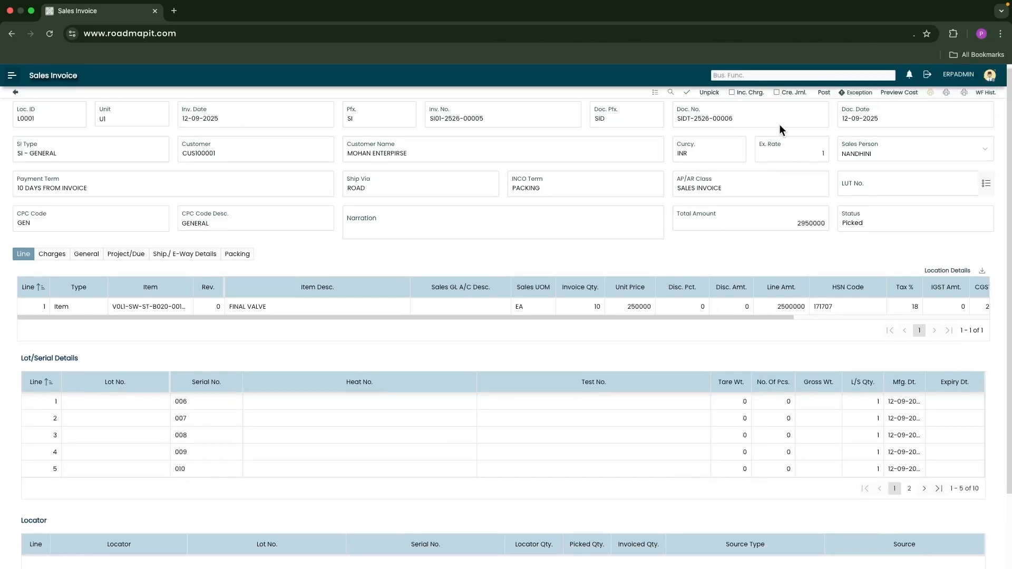
Post the sales invoice, forward it to the approver with the Forward for Approval action, and sign out
click(824, 93)
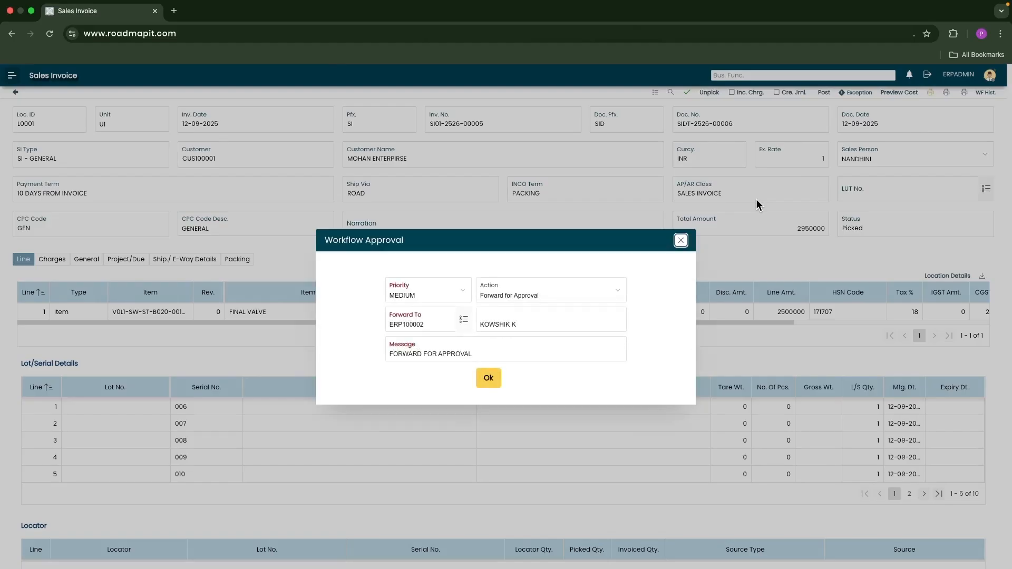
click(485, 380)
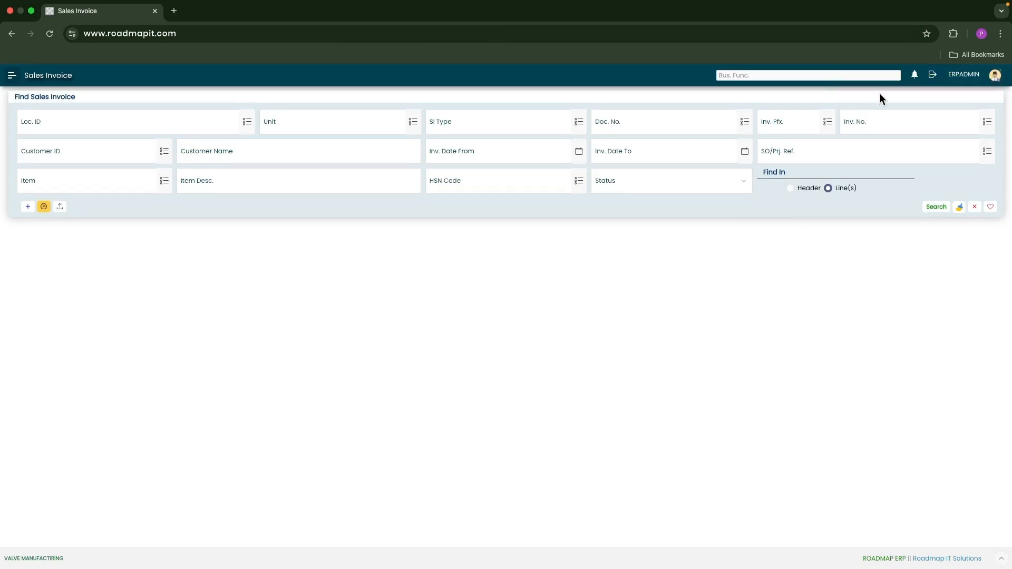
click(931, 75)
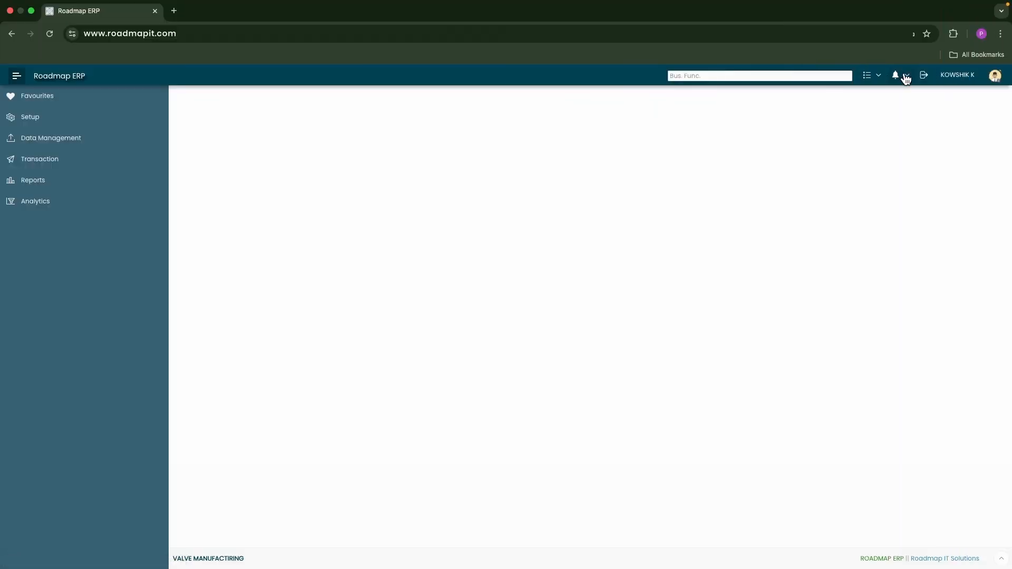
From the approver's account, select the SALES INVOICE APPROVAL document among the pending approvals and process it as Approve
click(903, 75)
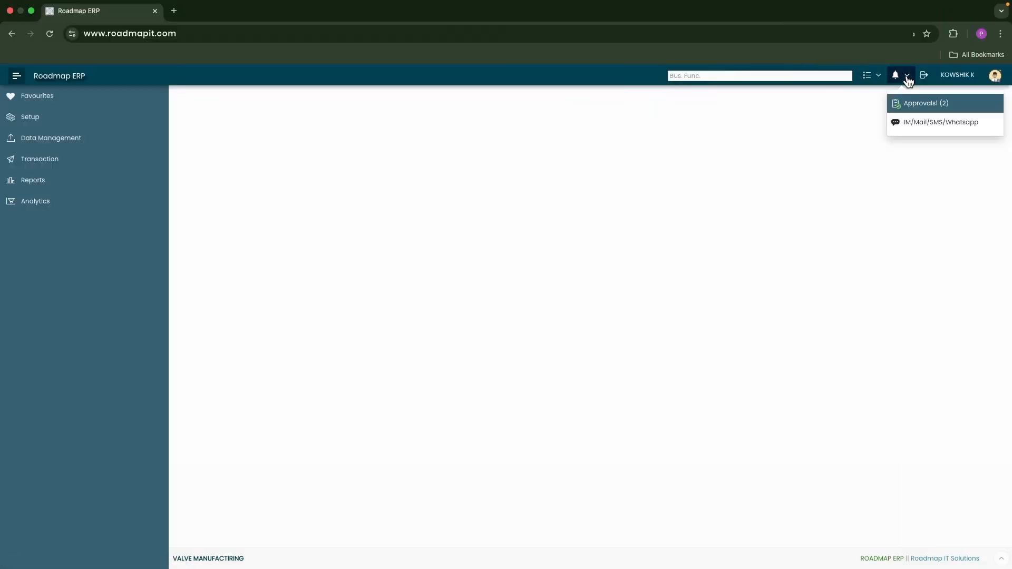
click(920, 104)
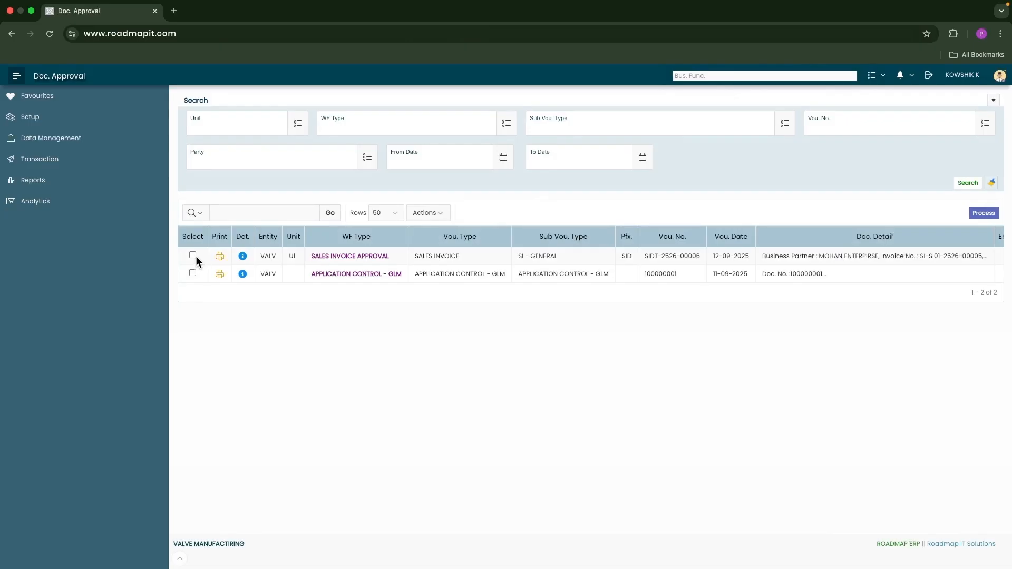
click(191, 254)
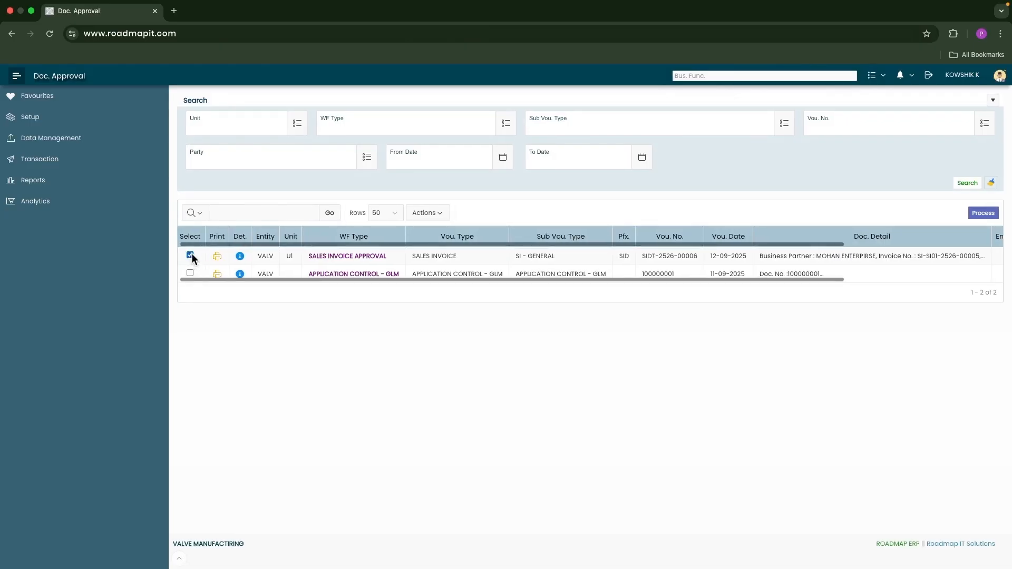
click(983, 214)
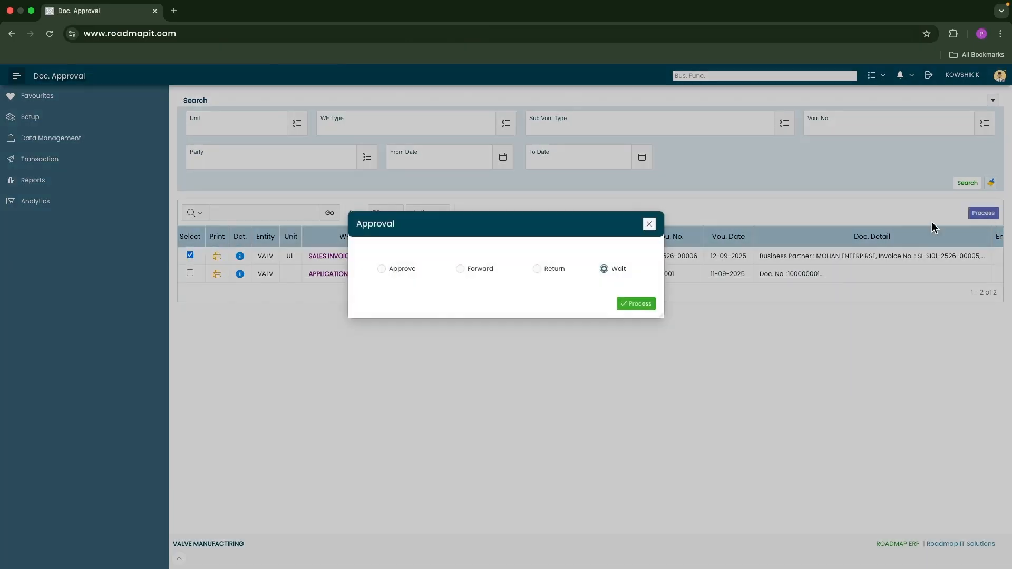
click(401, 270)
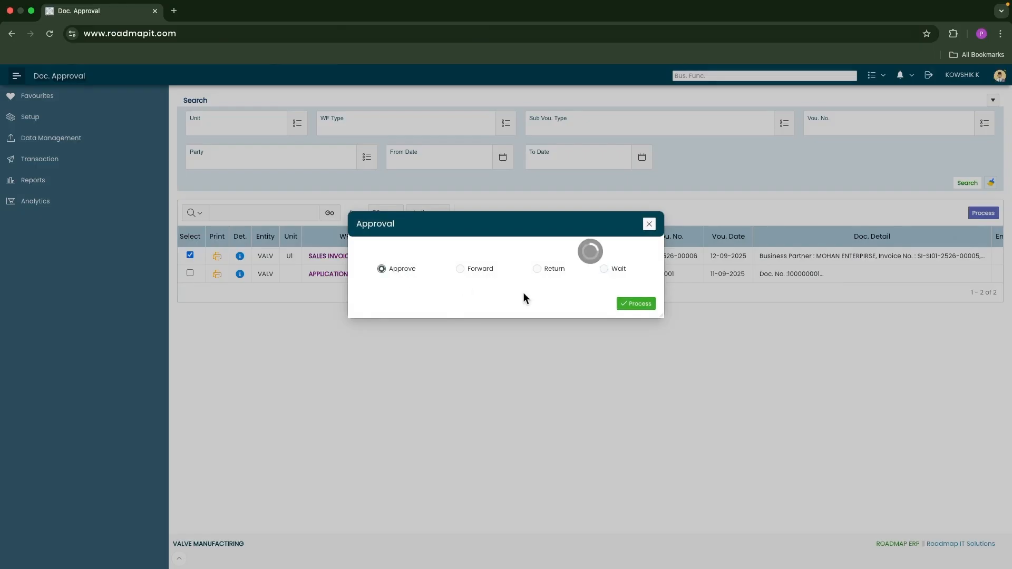
click(646, 305)
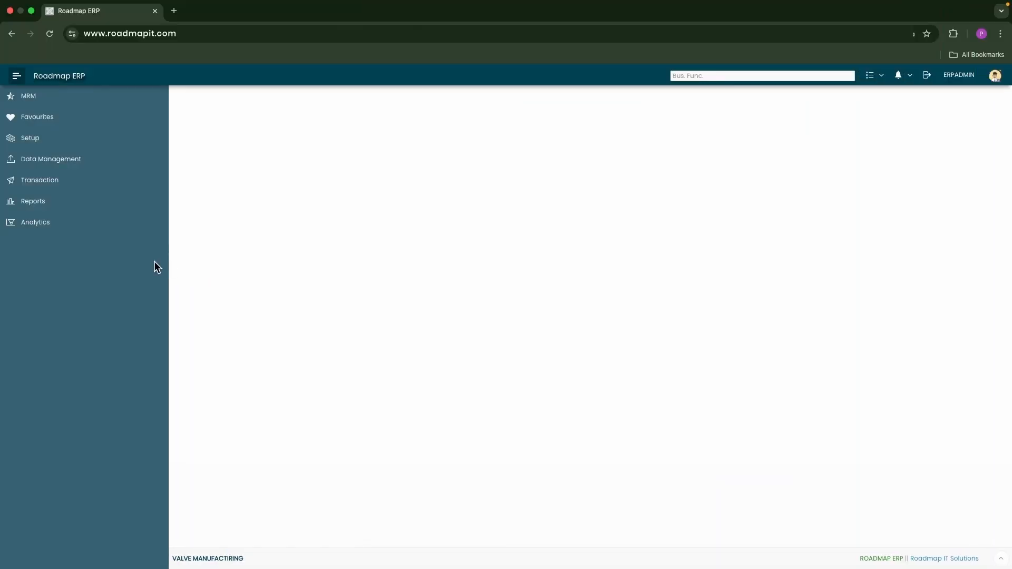
Open the Traceability Report from the PP & Shop Floor reports
click(34, 204)
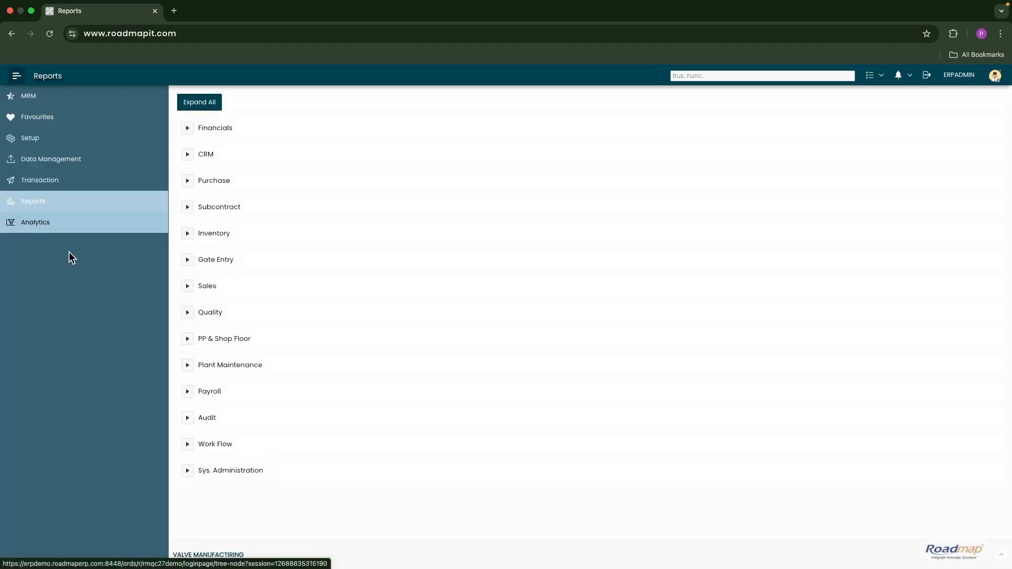
click(188, 340)
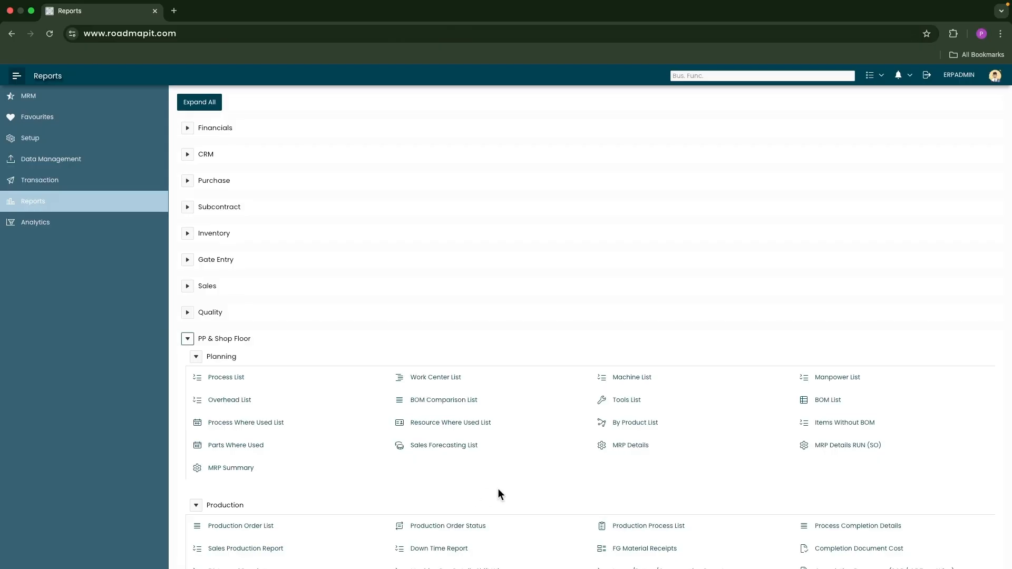
scroll(498, 491, down, 8)
click(442, 246)
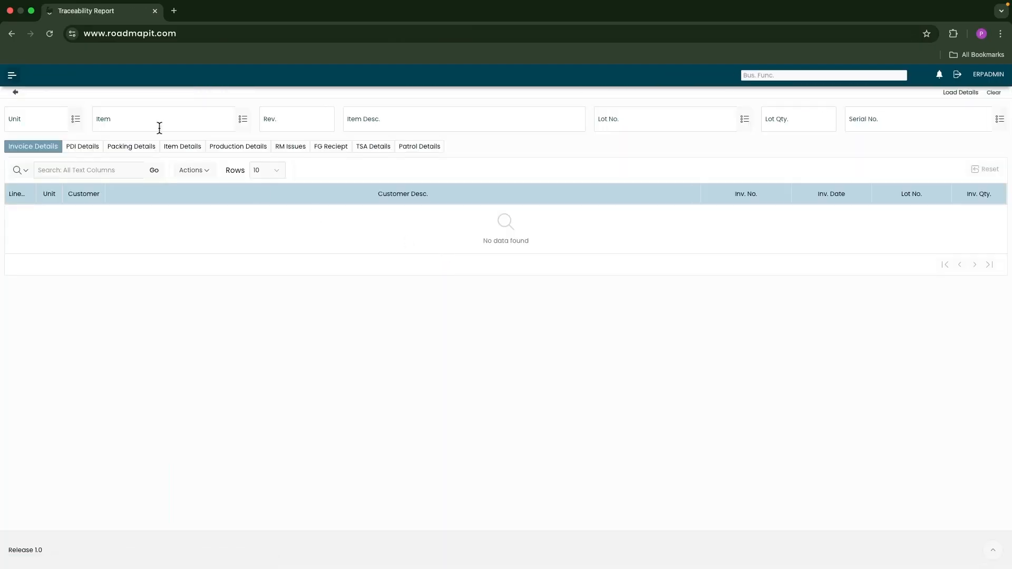
Load the traceability details for unit U1, item V0L1-SW-ST-B020-001AA-001 (FINAL VALVE) and serial number 006
click(77, 119)
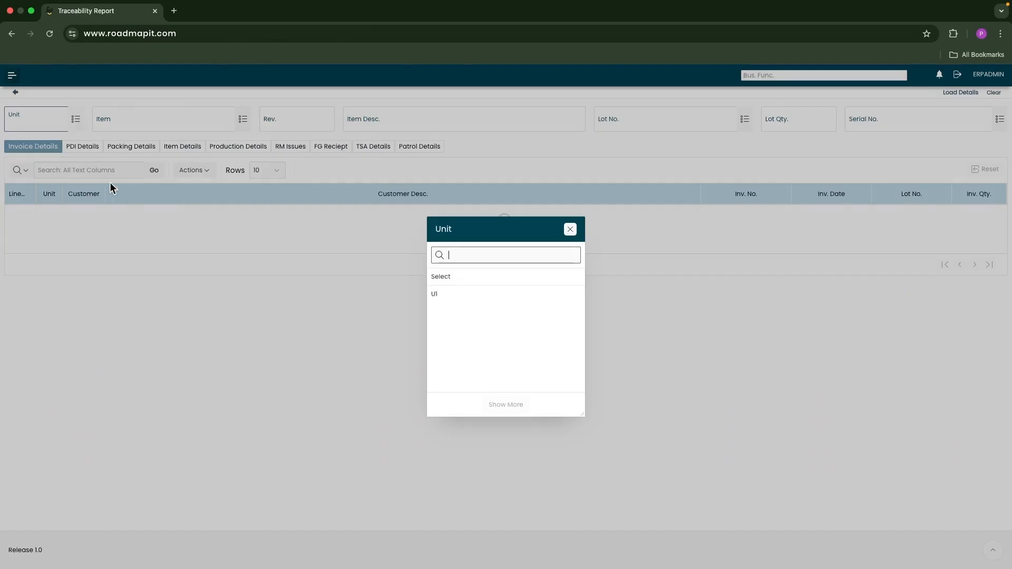
click(452, 298)
click(242, 119)
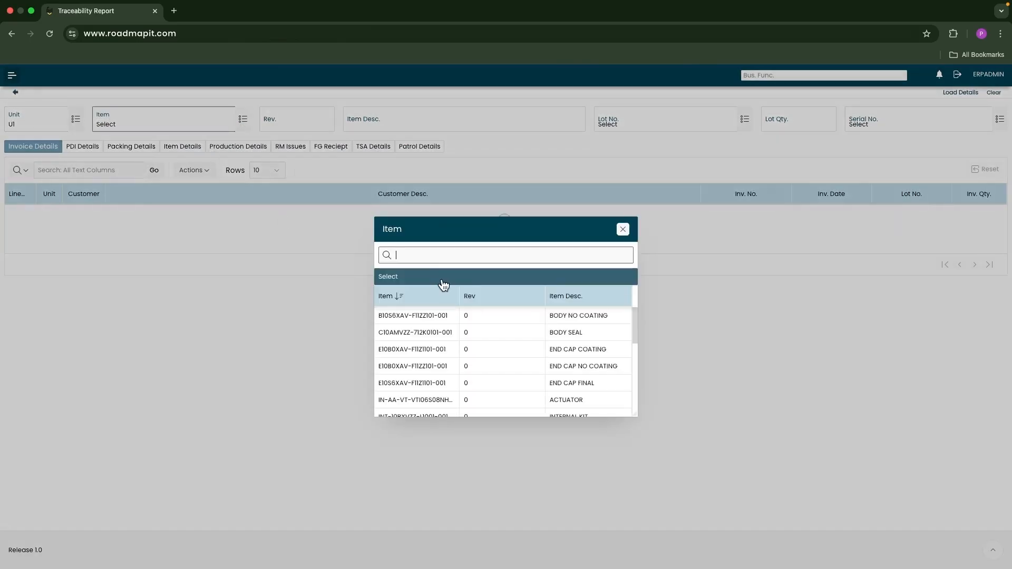
text(final)
click(587, 315)
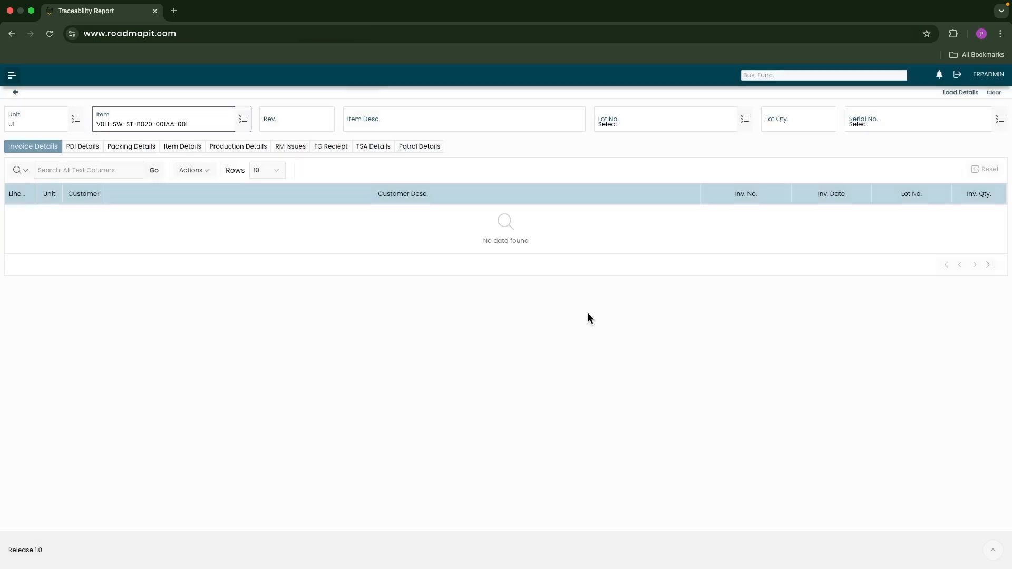
click(914, 121)
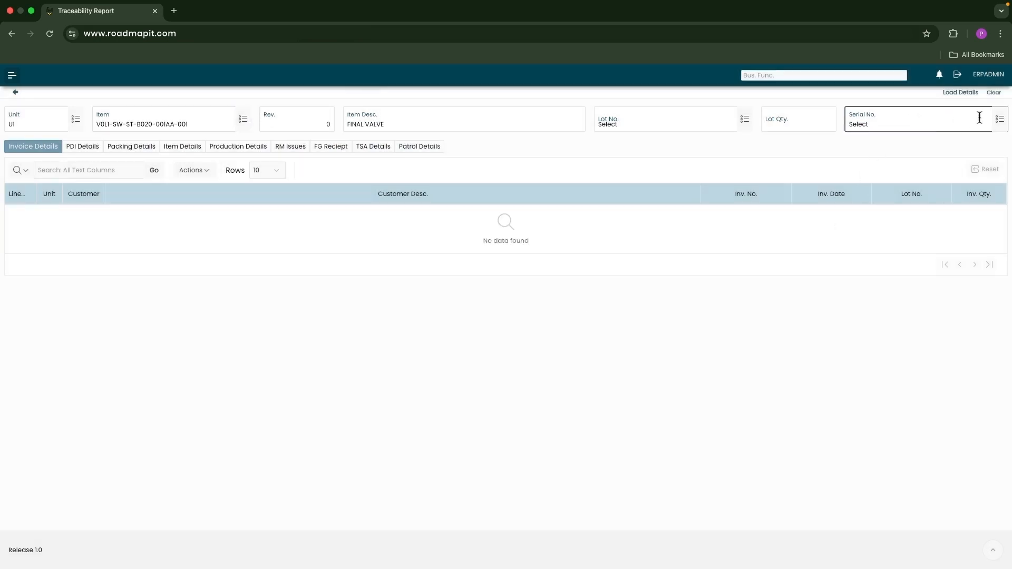
click(1000, 120)
text(006)
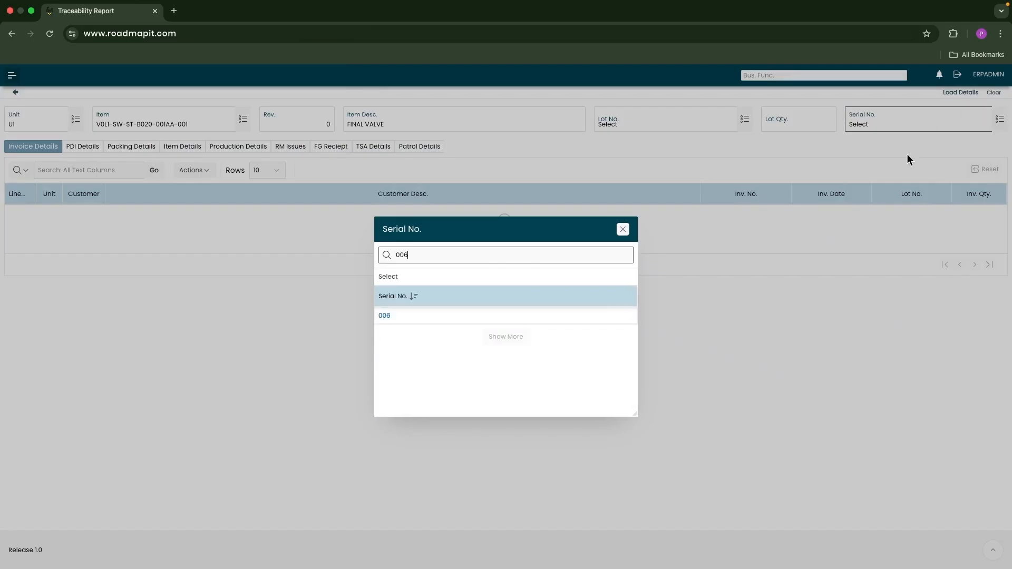
click(498, 319)
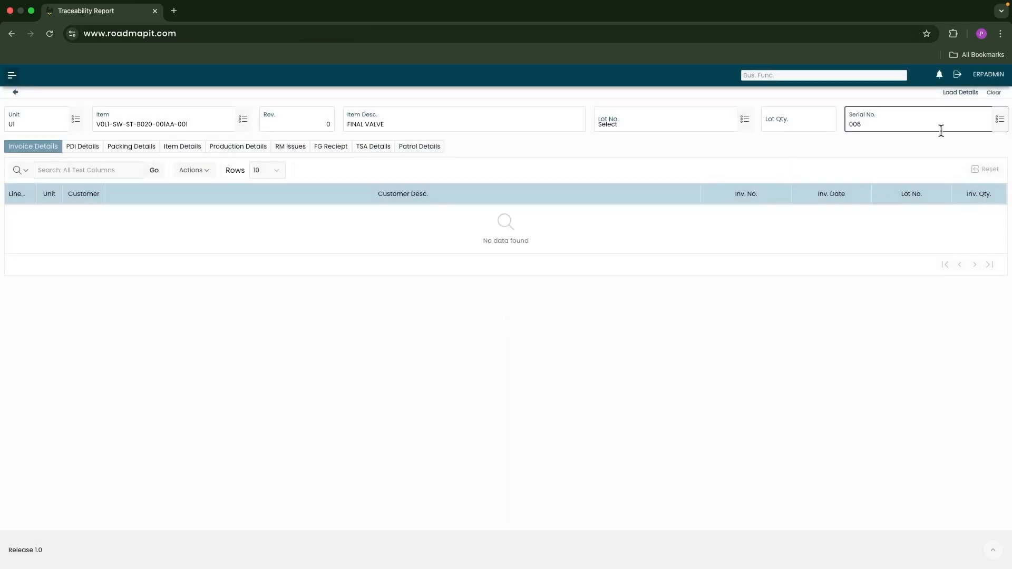
click(960, 94)
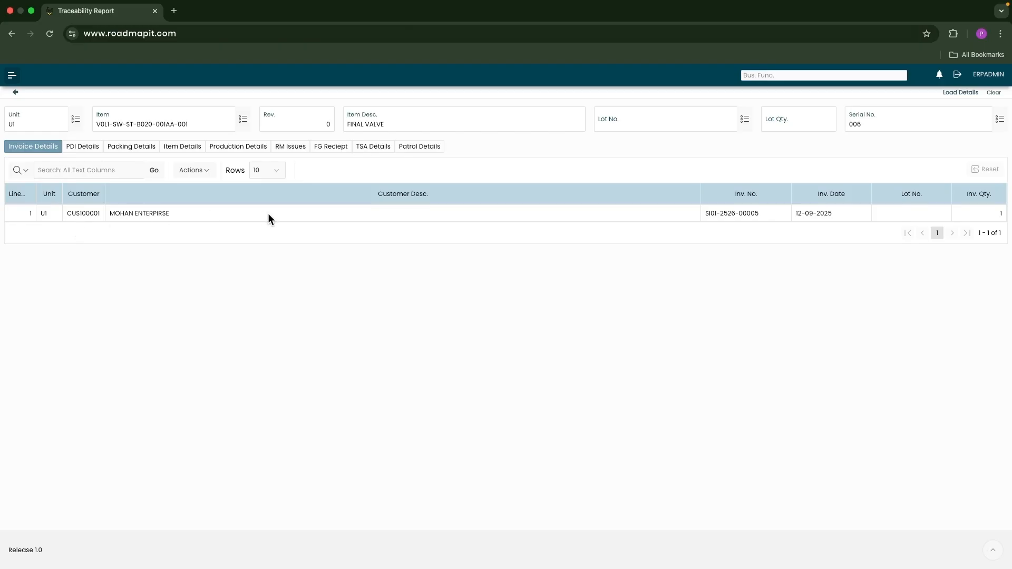
Check the invoice details of the traced serial: invoice number, invoice date, lot number and quantity
click(779, 211)
click(859, 212)
click(994, 215)
Examine the item details of the semi-finished components, including their lot numbers, quantities, GRN numbers and warehouse
click(185, 150)
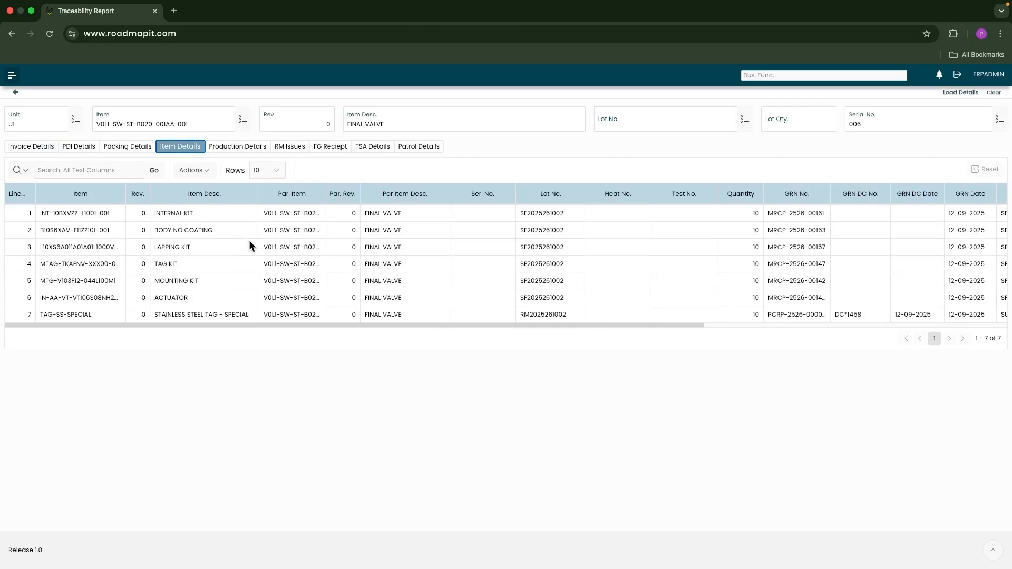
drag(444, 323, 503, 323)
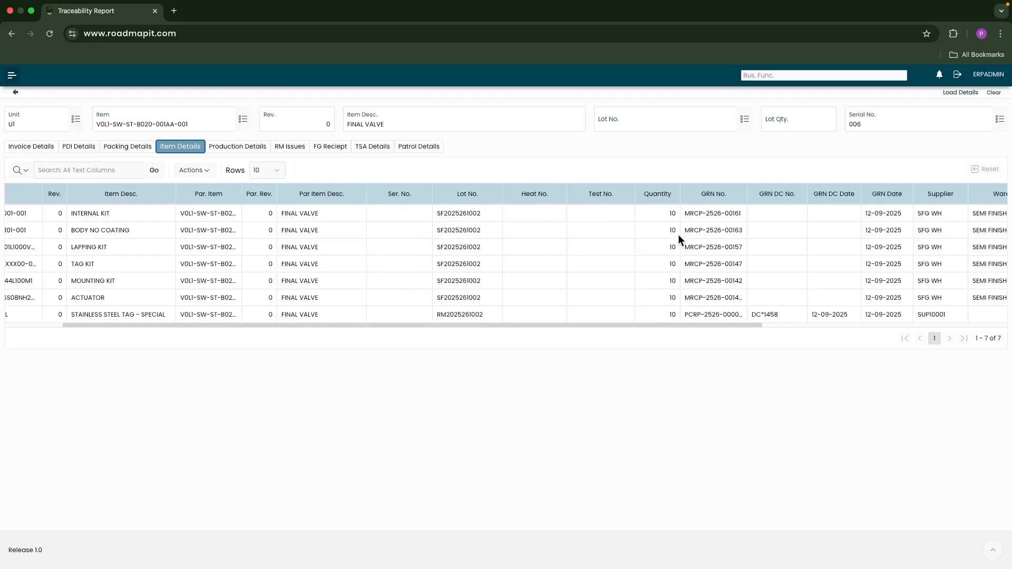
click(661, 217)
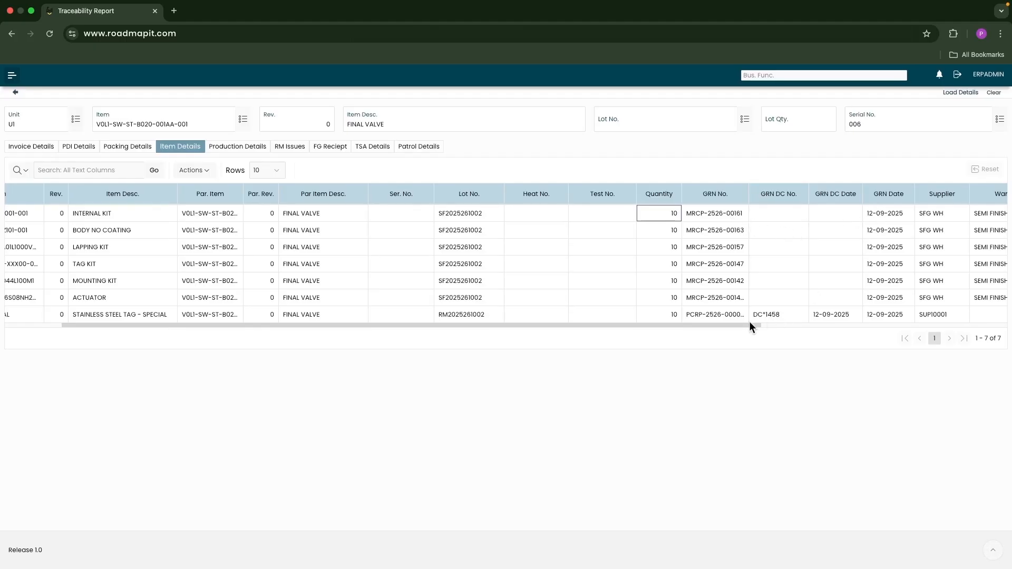
drag(747, 322, 897, 315)
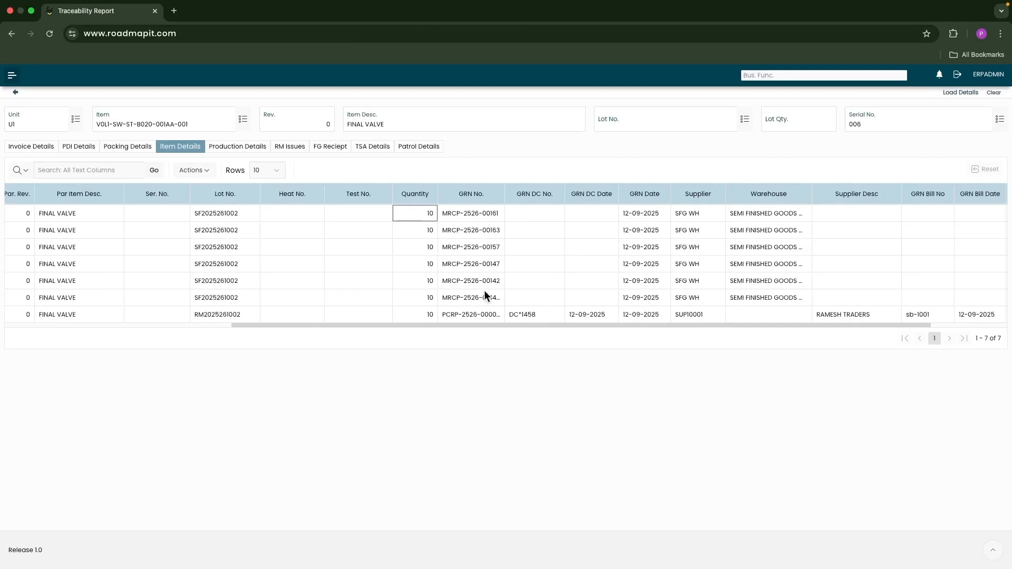
click(444, 214)
click(765, 218)
Check the TAG-SS-SPECIAL component's GRN DC number, supplier and supplier description in the item details
drag(805, 325, 113, 323)
click(100, 317)
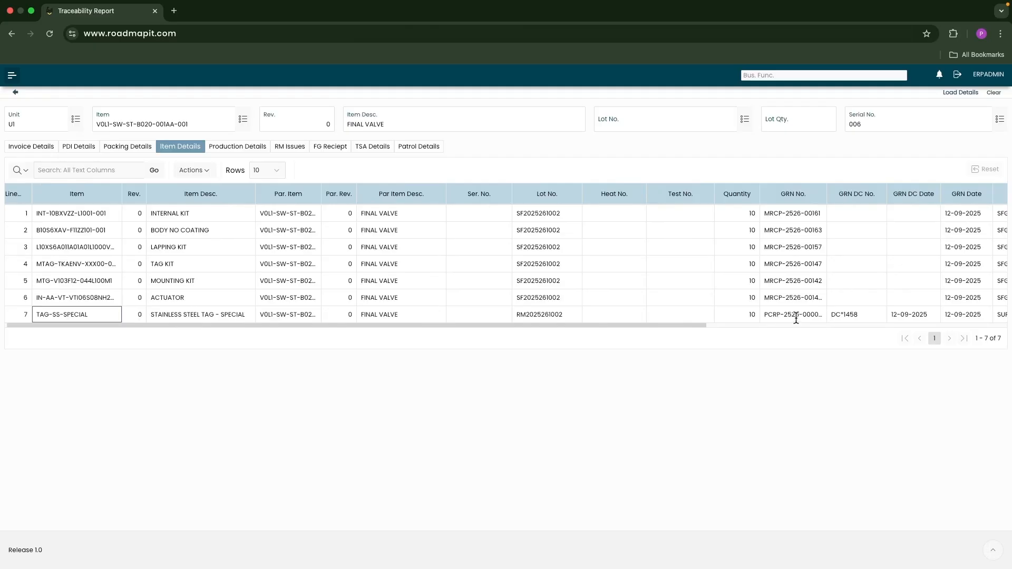
drag(682, 327, 749, 327)
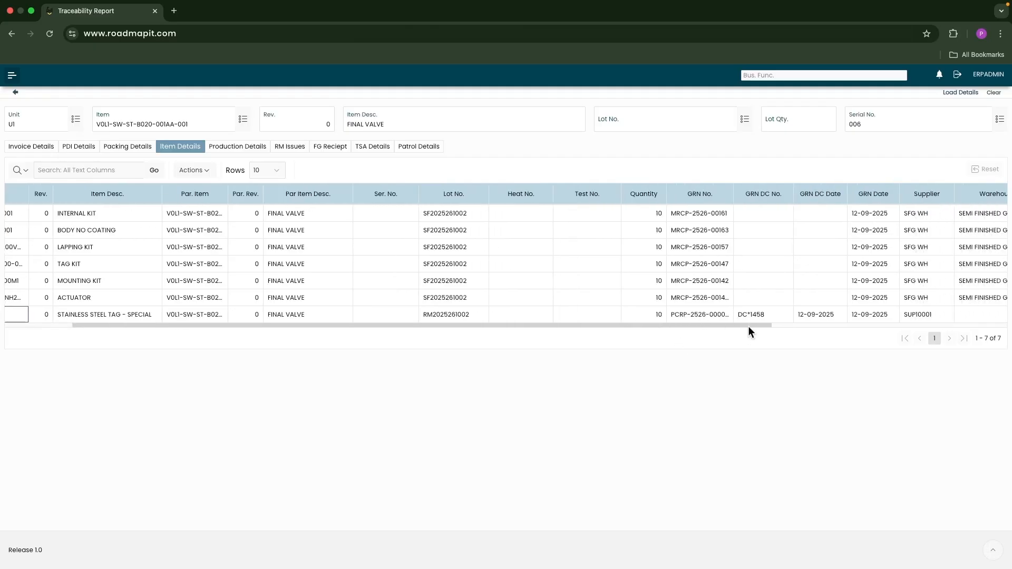
click(762, 316)
drag(763, 325, 890, 326)
click(878, 317)
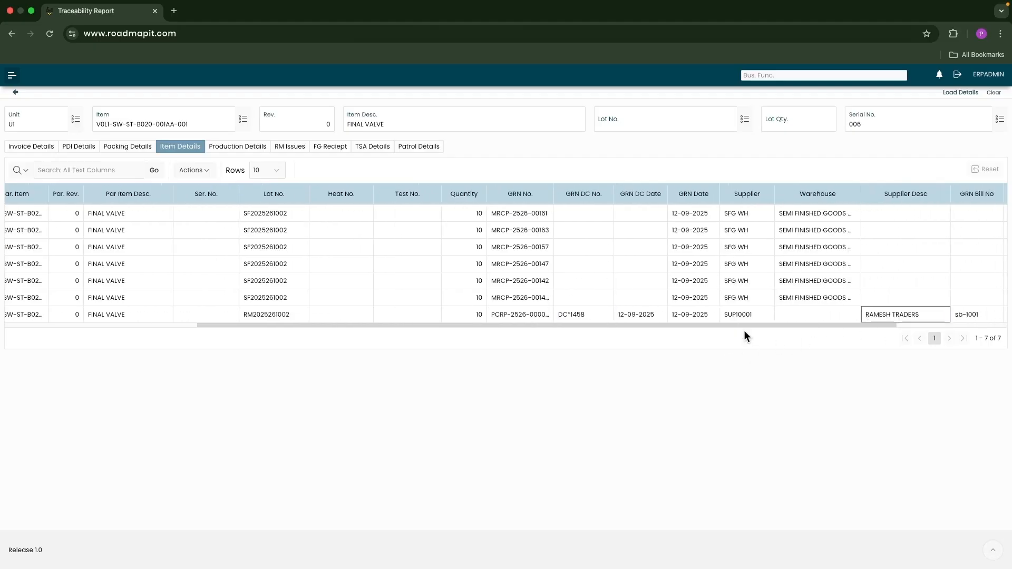
Review the valve's production details through the QC numbers and dates, and check the FG receipt's MIV number and SF code
click(237, 146)
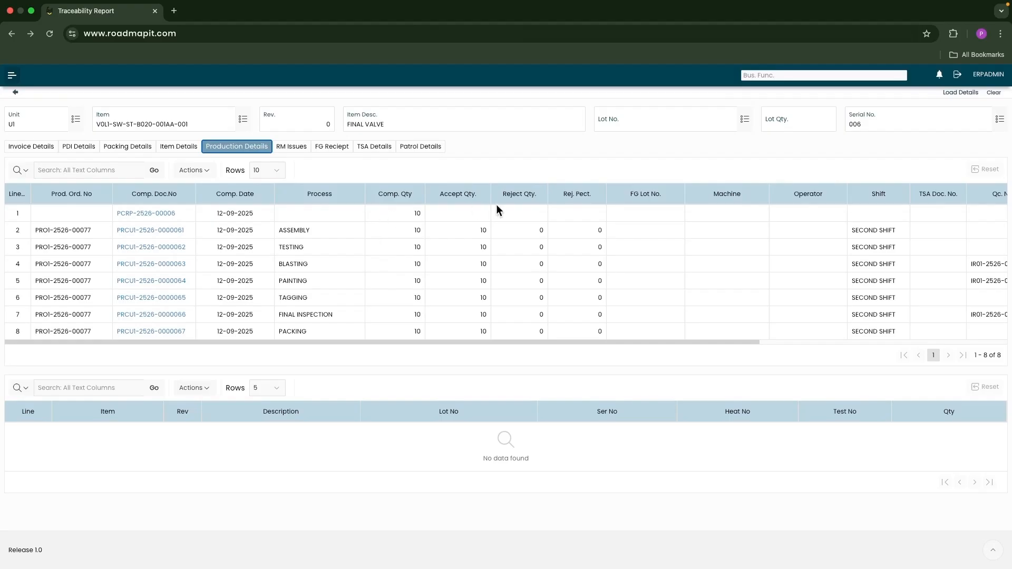
drag(685, 341, 928, 331)
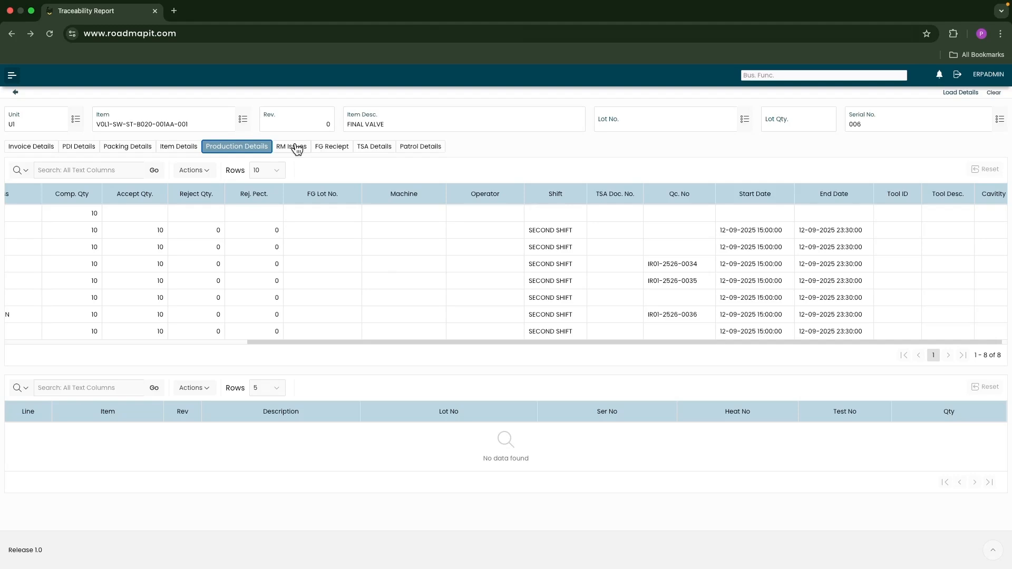
click(335, 149)
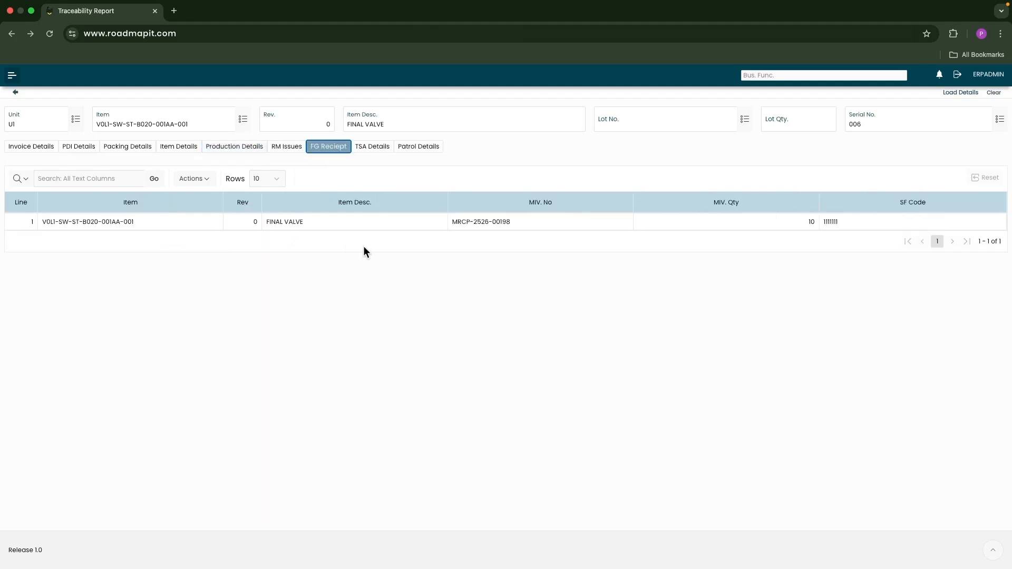
click(516, 220)
click(826, 220)
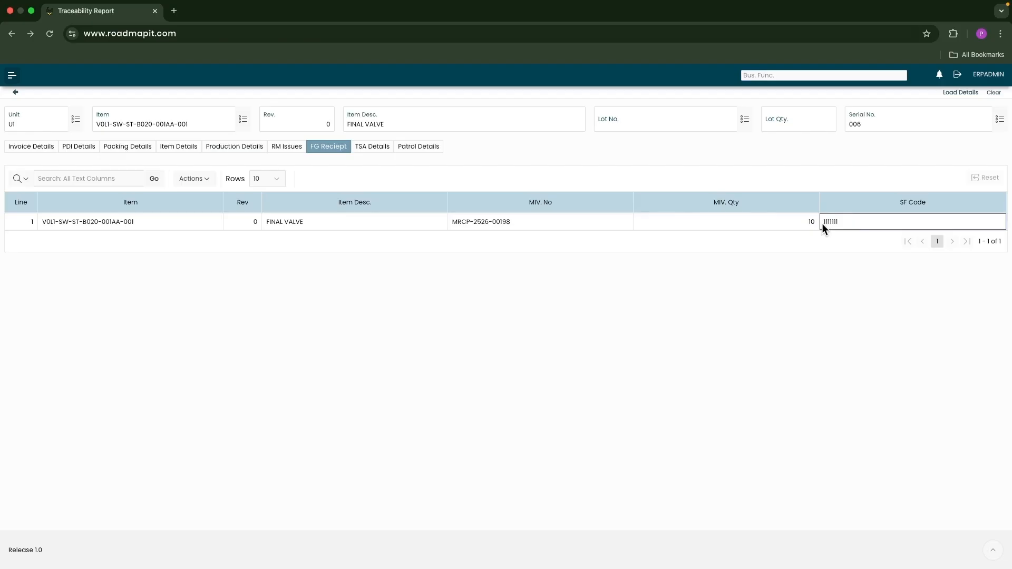